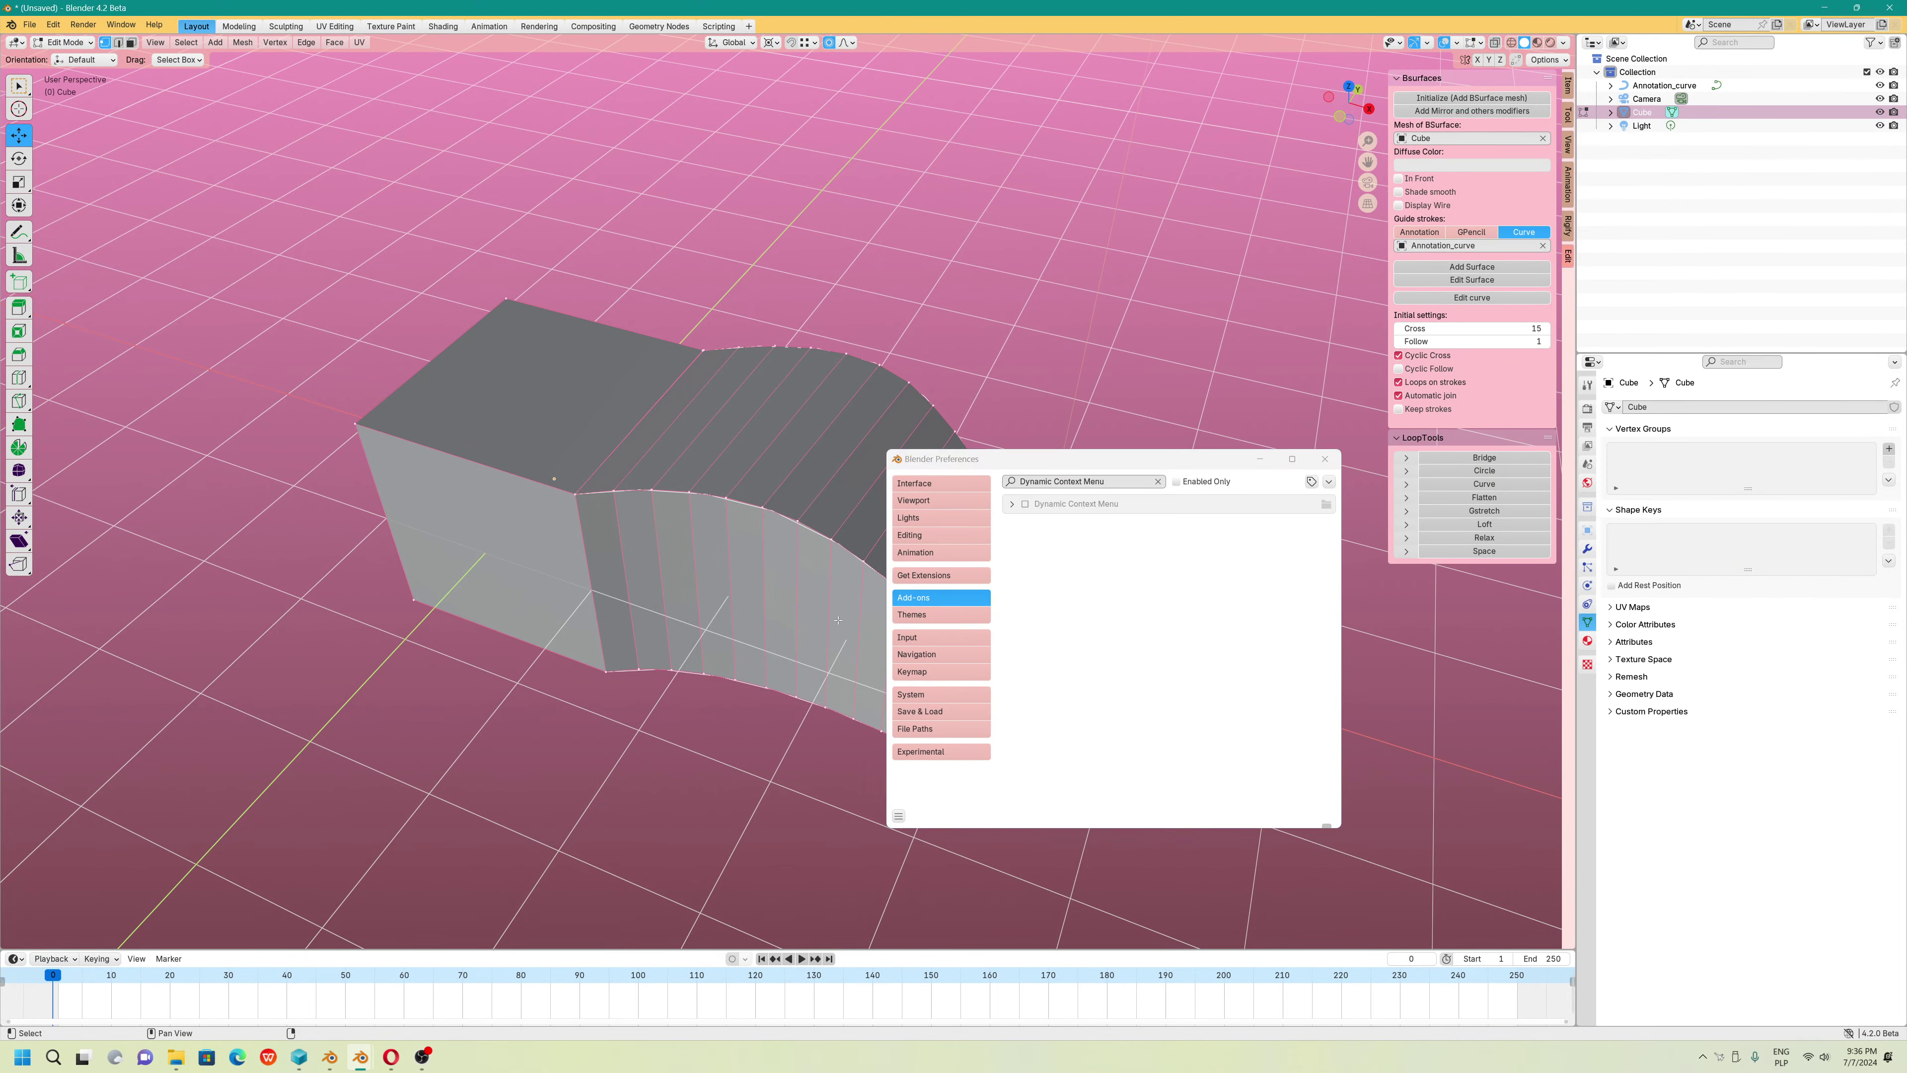
Load factory settings from File > Defaults, replacing the Bsurfaces scene with the default cube
{"action": "left_click", "coordinate": [27, 25]}
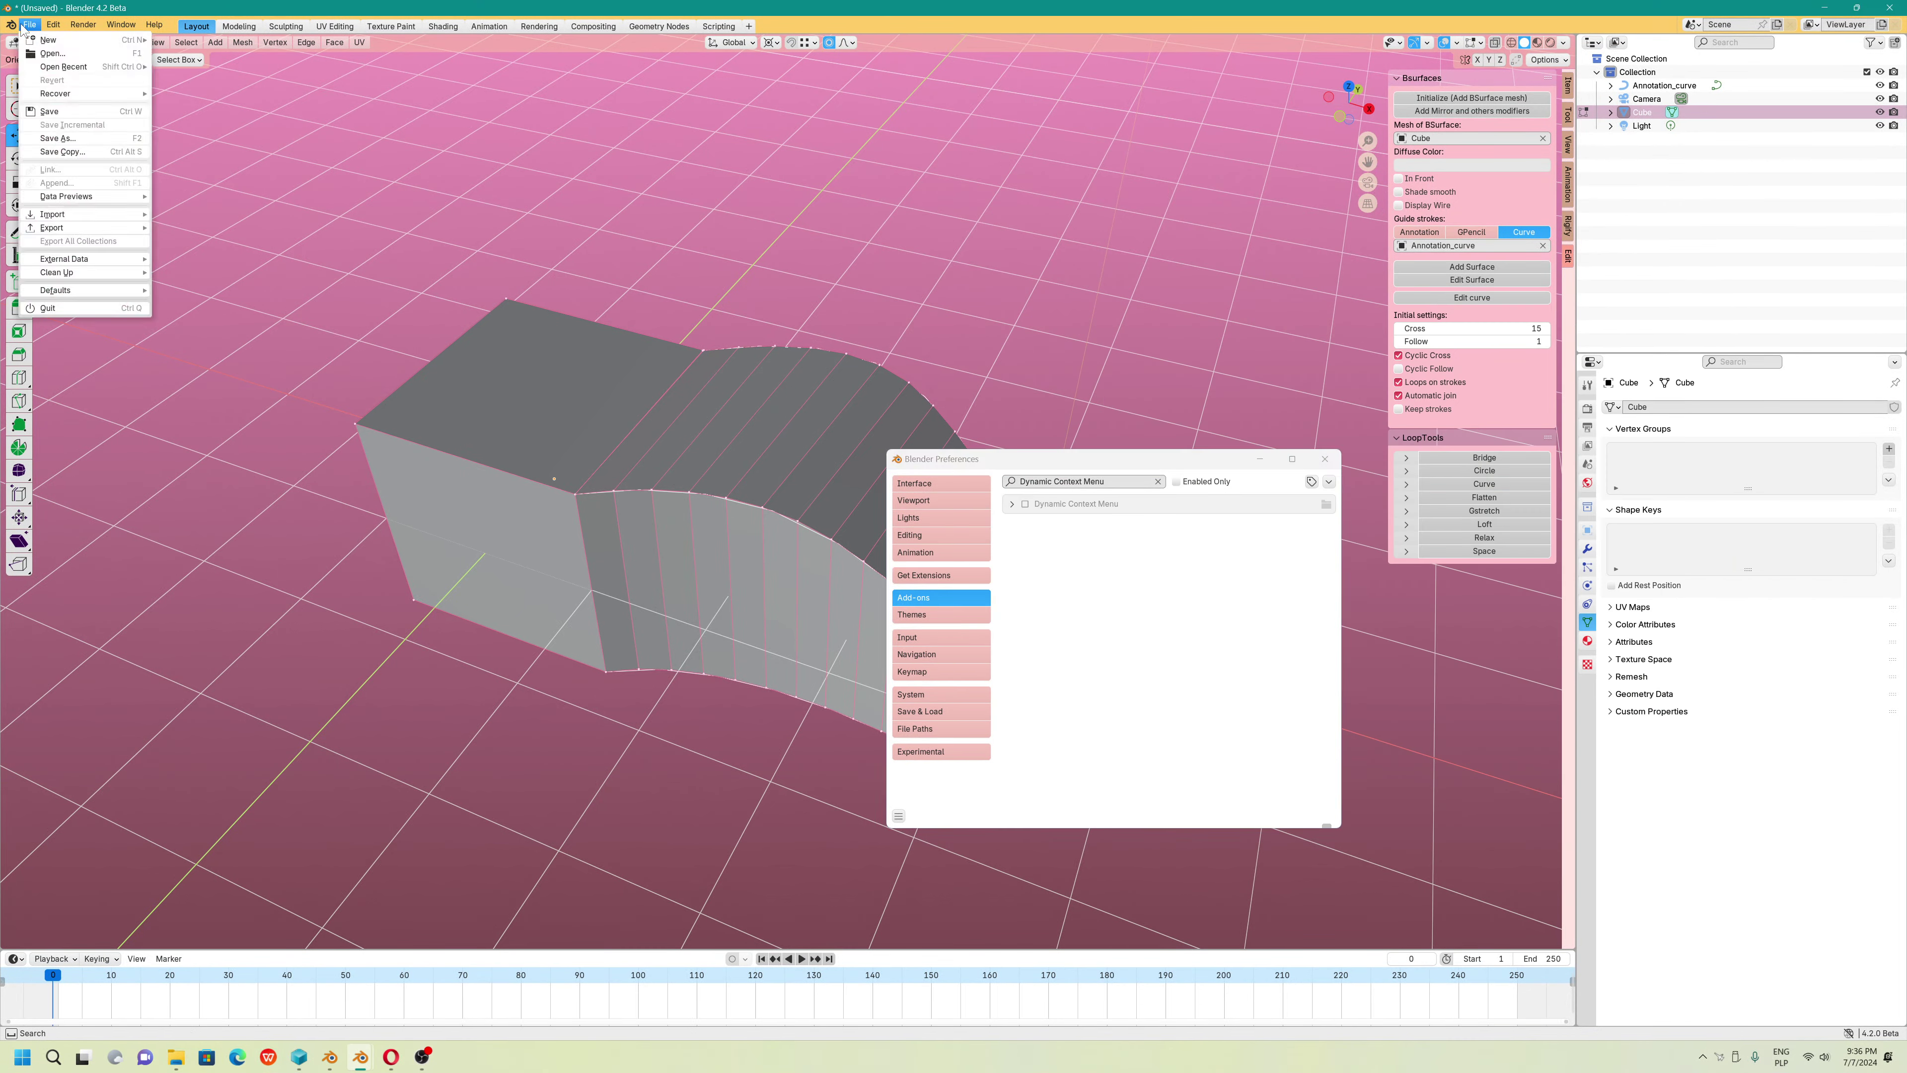
{"action": "mouse_move", "coordinate": [132, 290]}
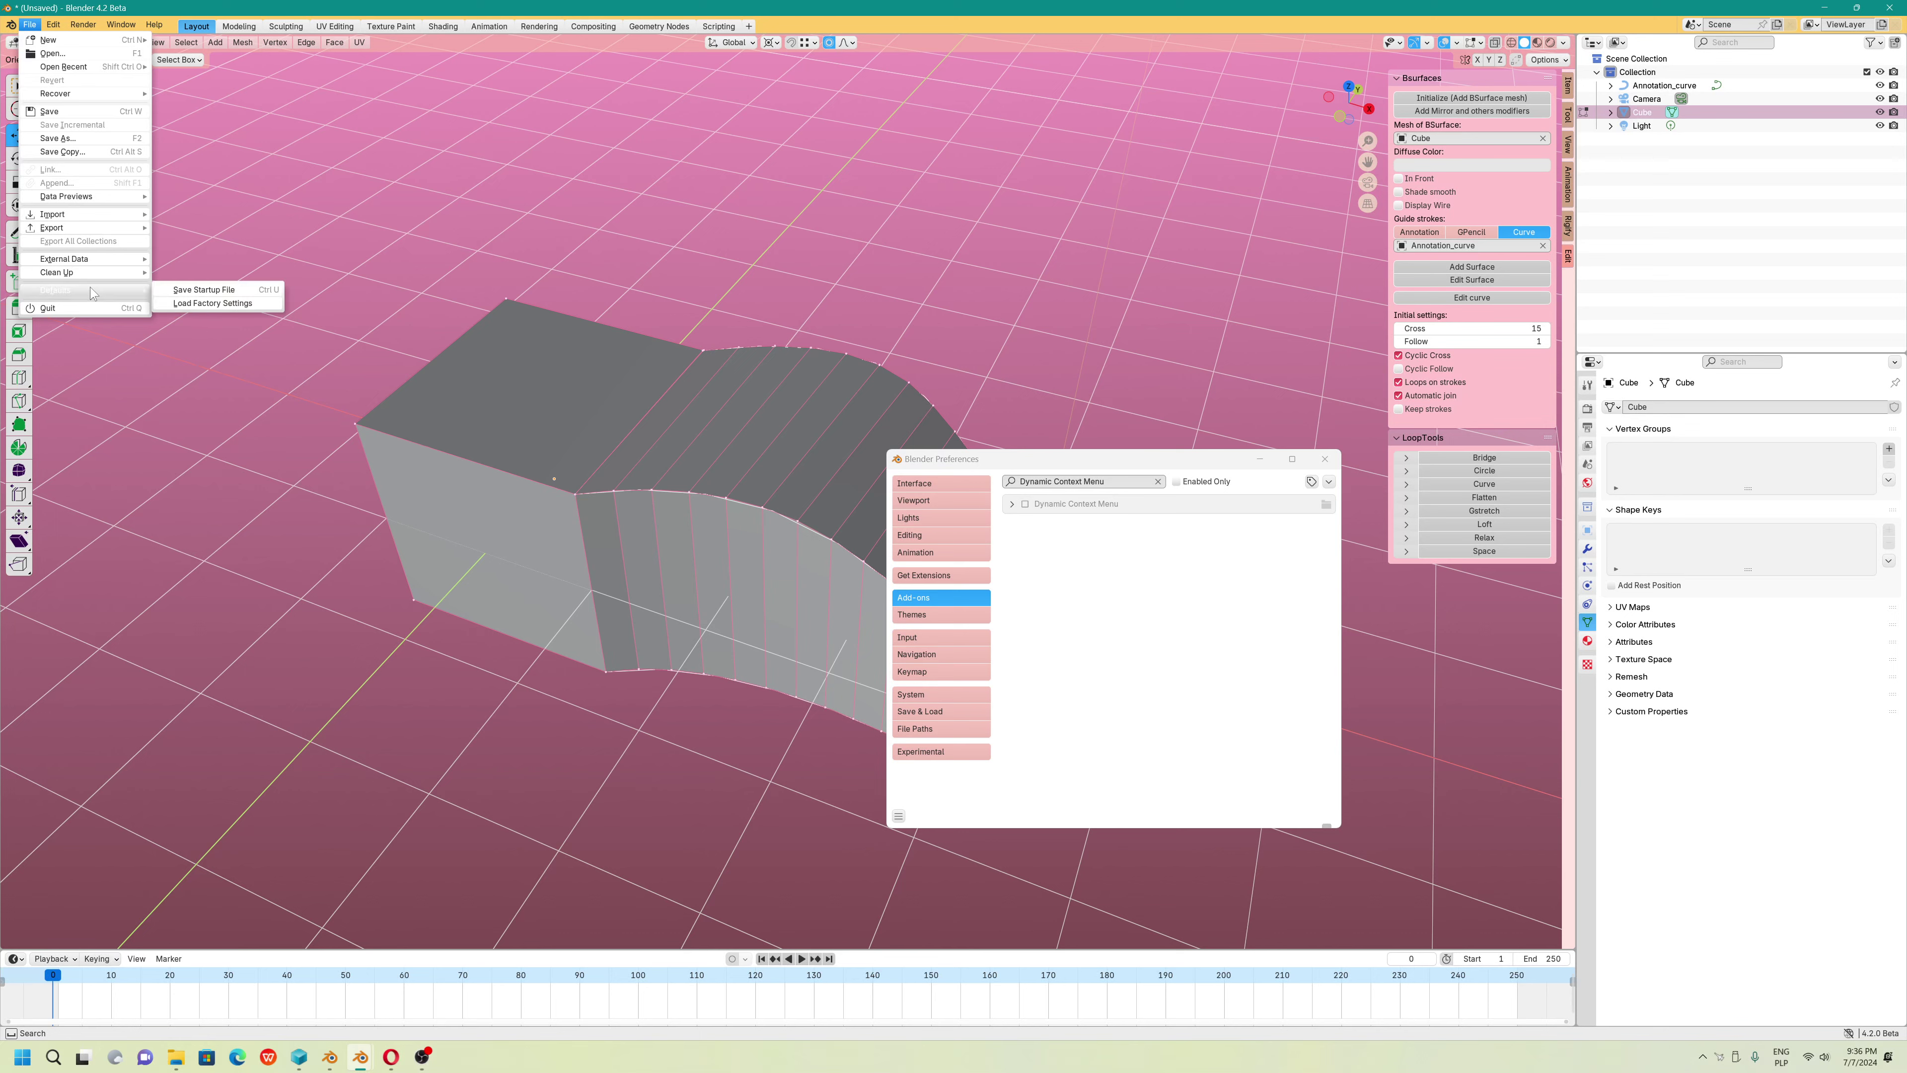
{"action": "left_click", "coordinate": [214, 303]}
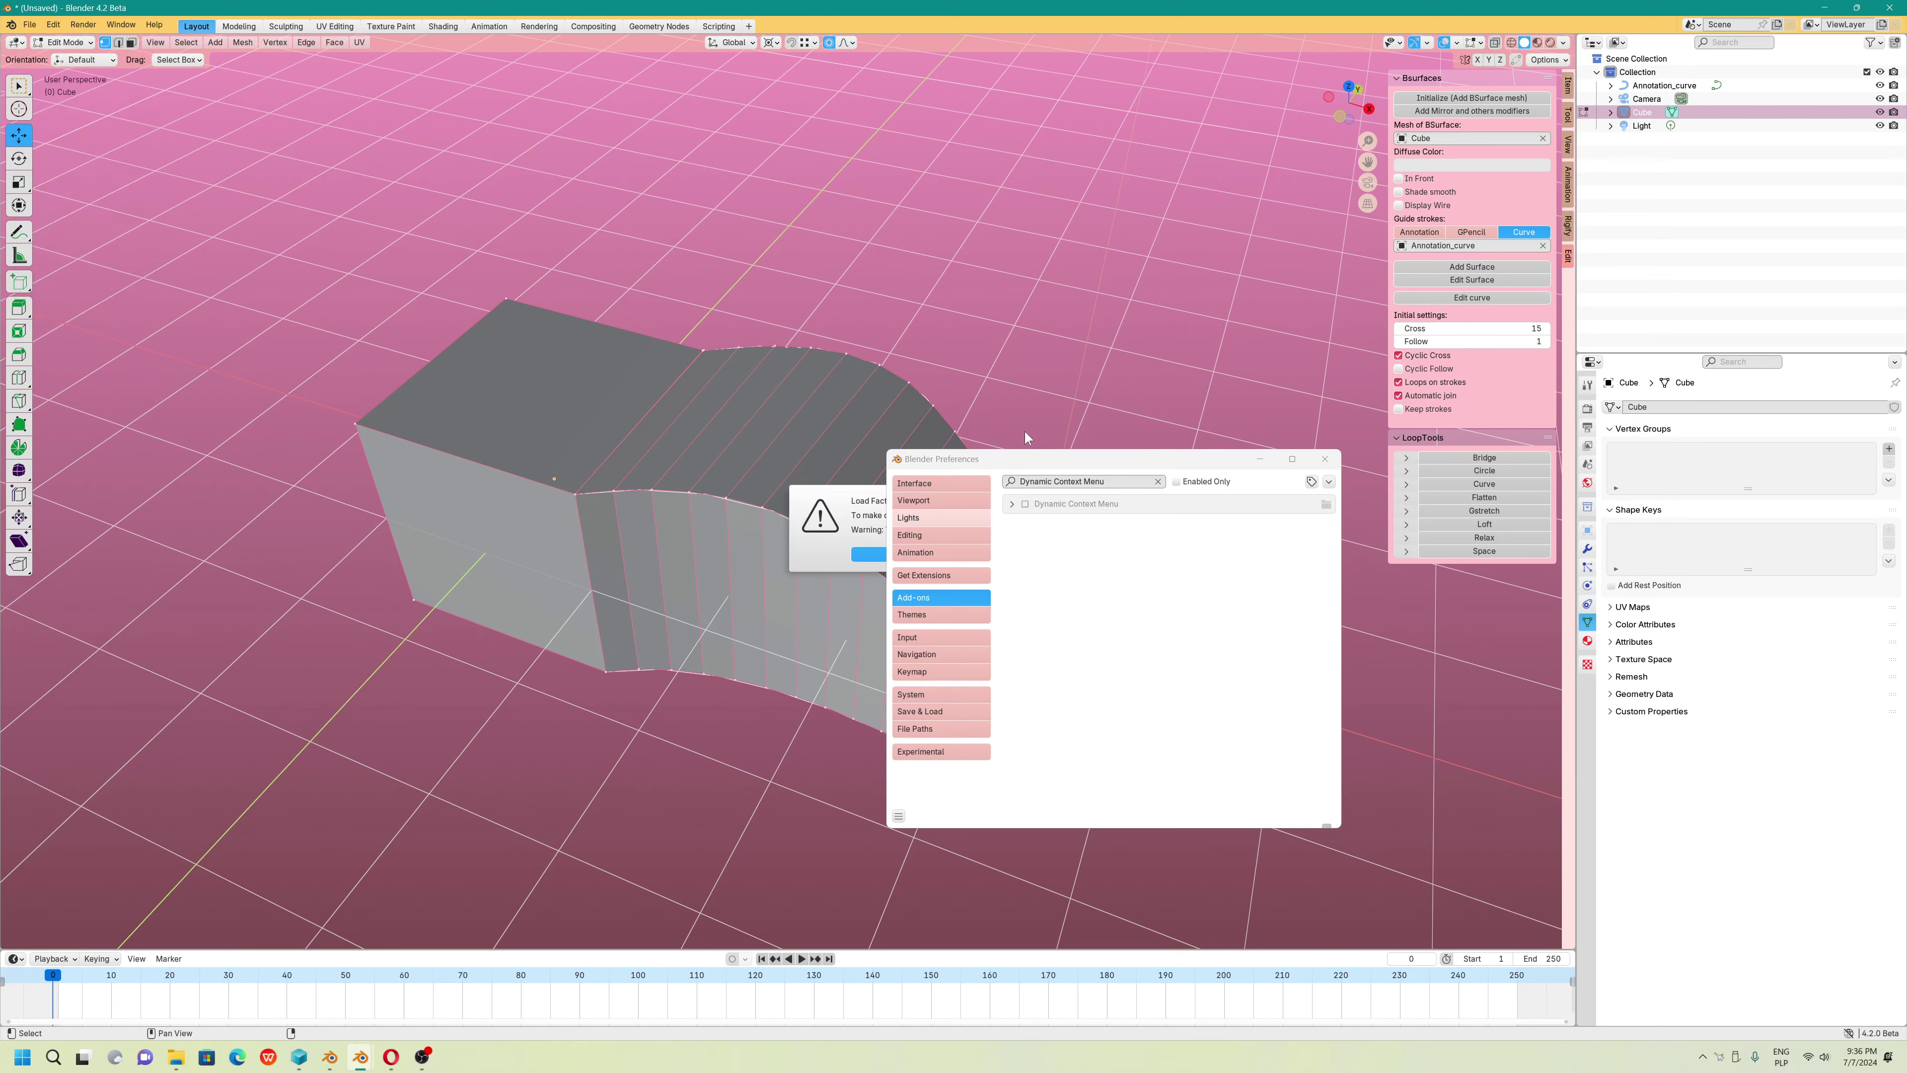
{"action": "left_click_drag", "start_coordinate": [1031, 467], "coordinate": [1095, 500]}
{"action": "left_click", "coordinate": [916, 556]}
{"action": "left_click", "coordinate": [914, 553]}
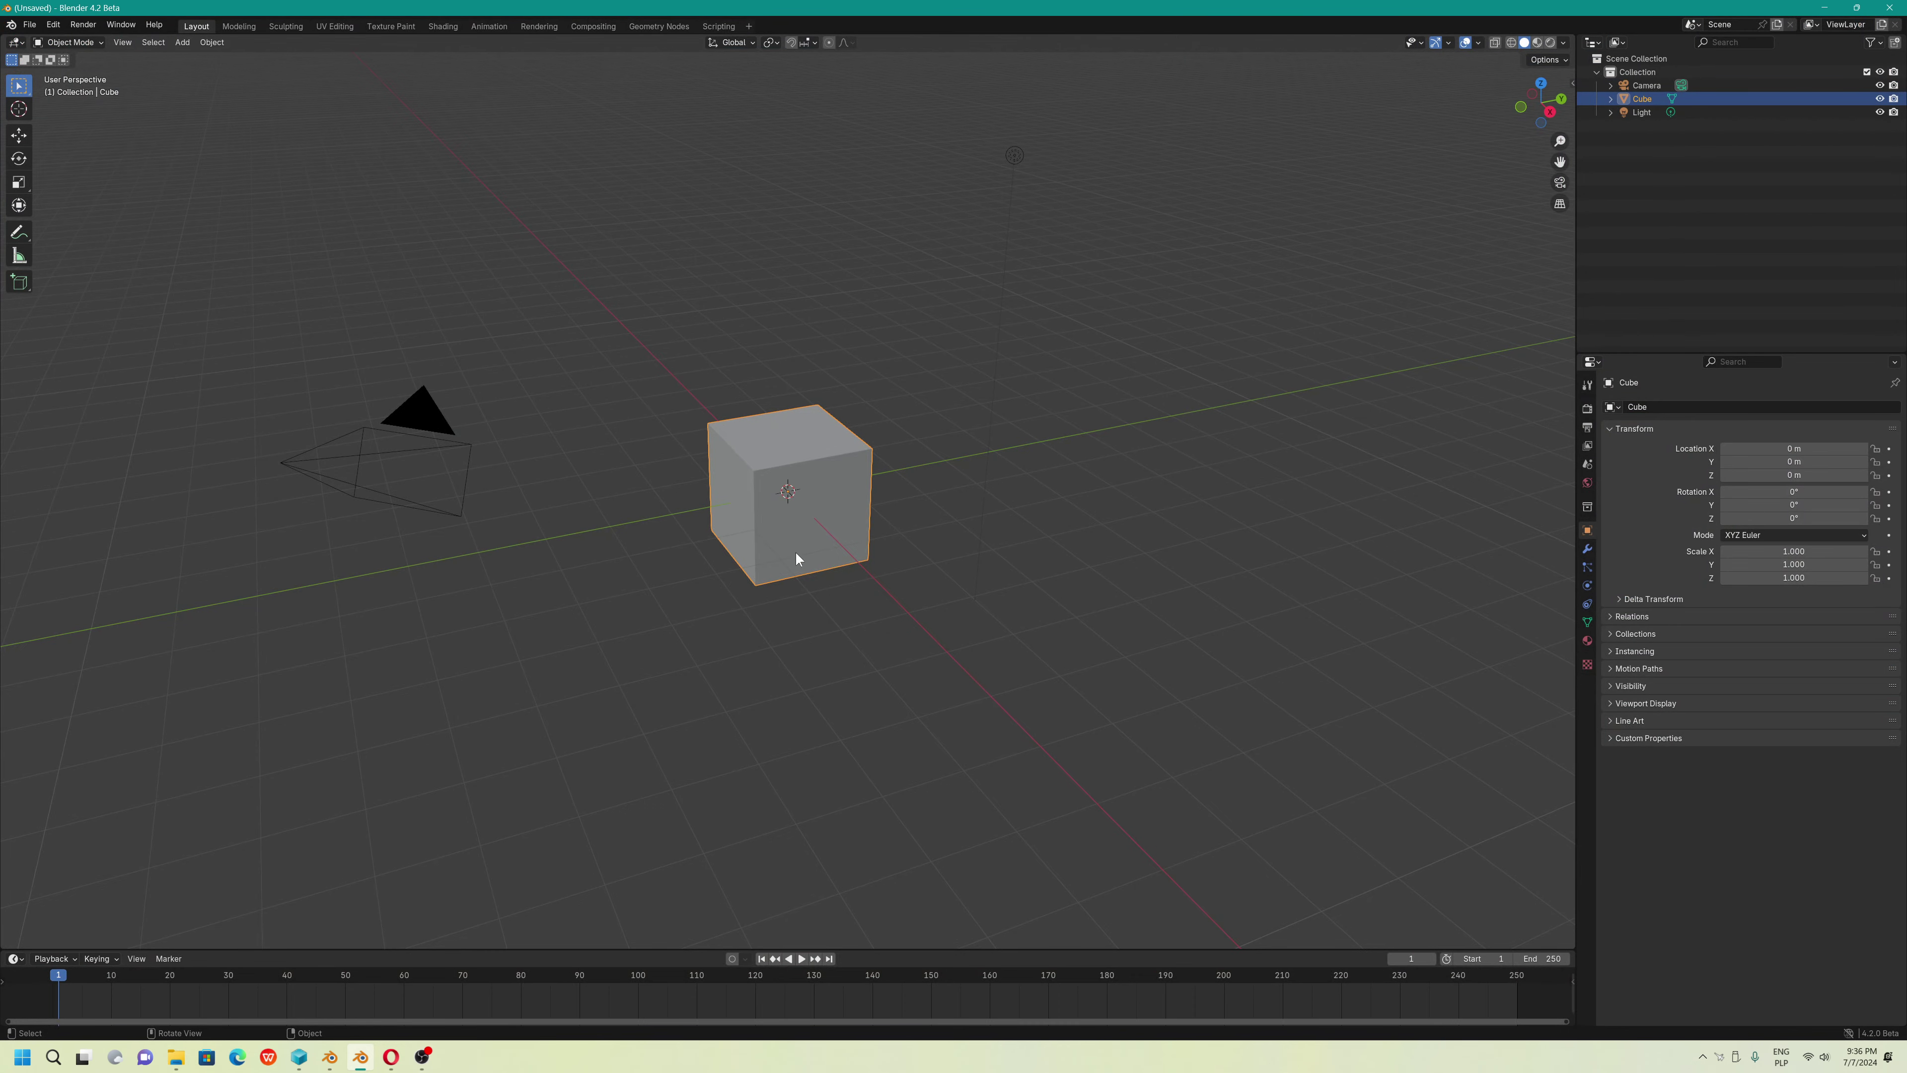
{"action": "left_click", "coordinate": [12, 23]}
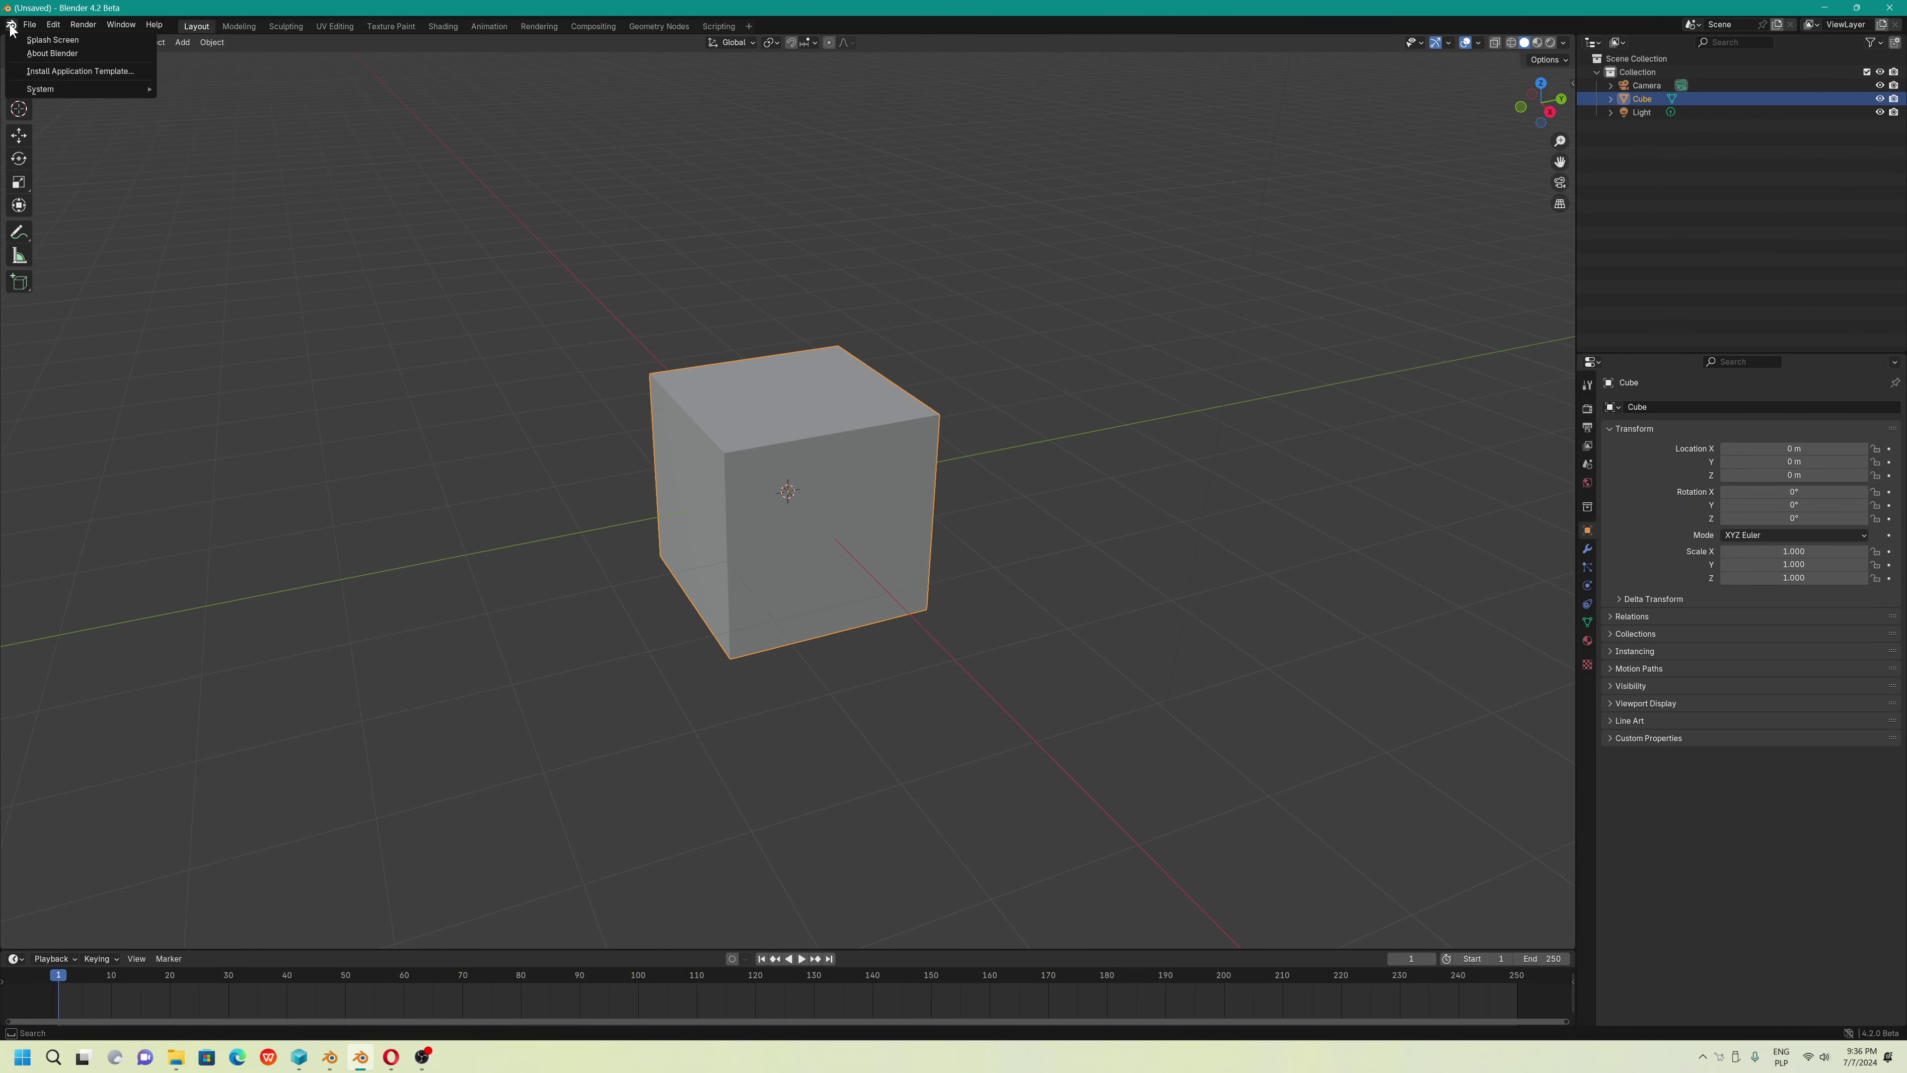
{"action": "left_click", "coordinate": [34, 54]}
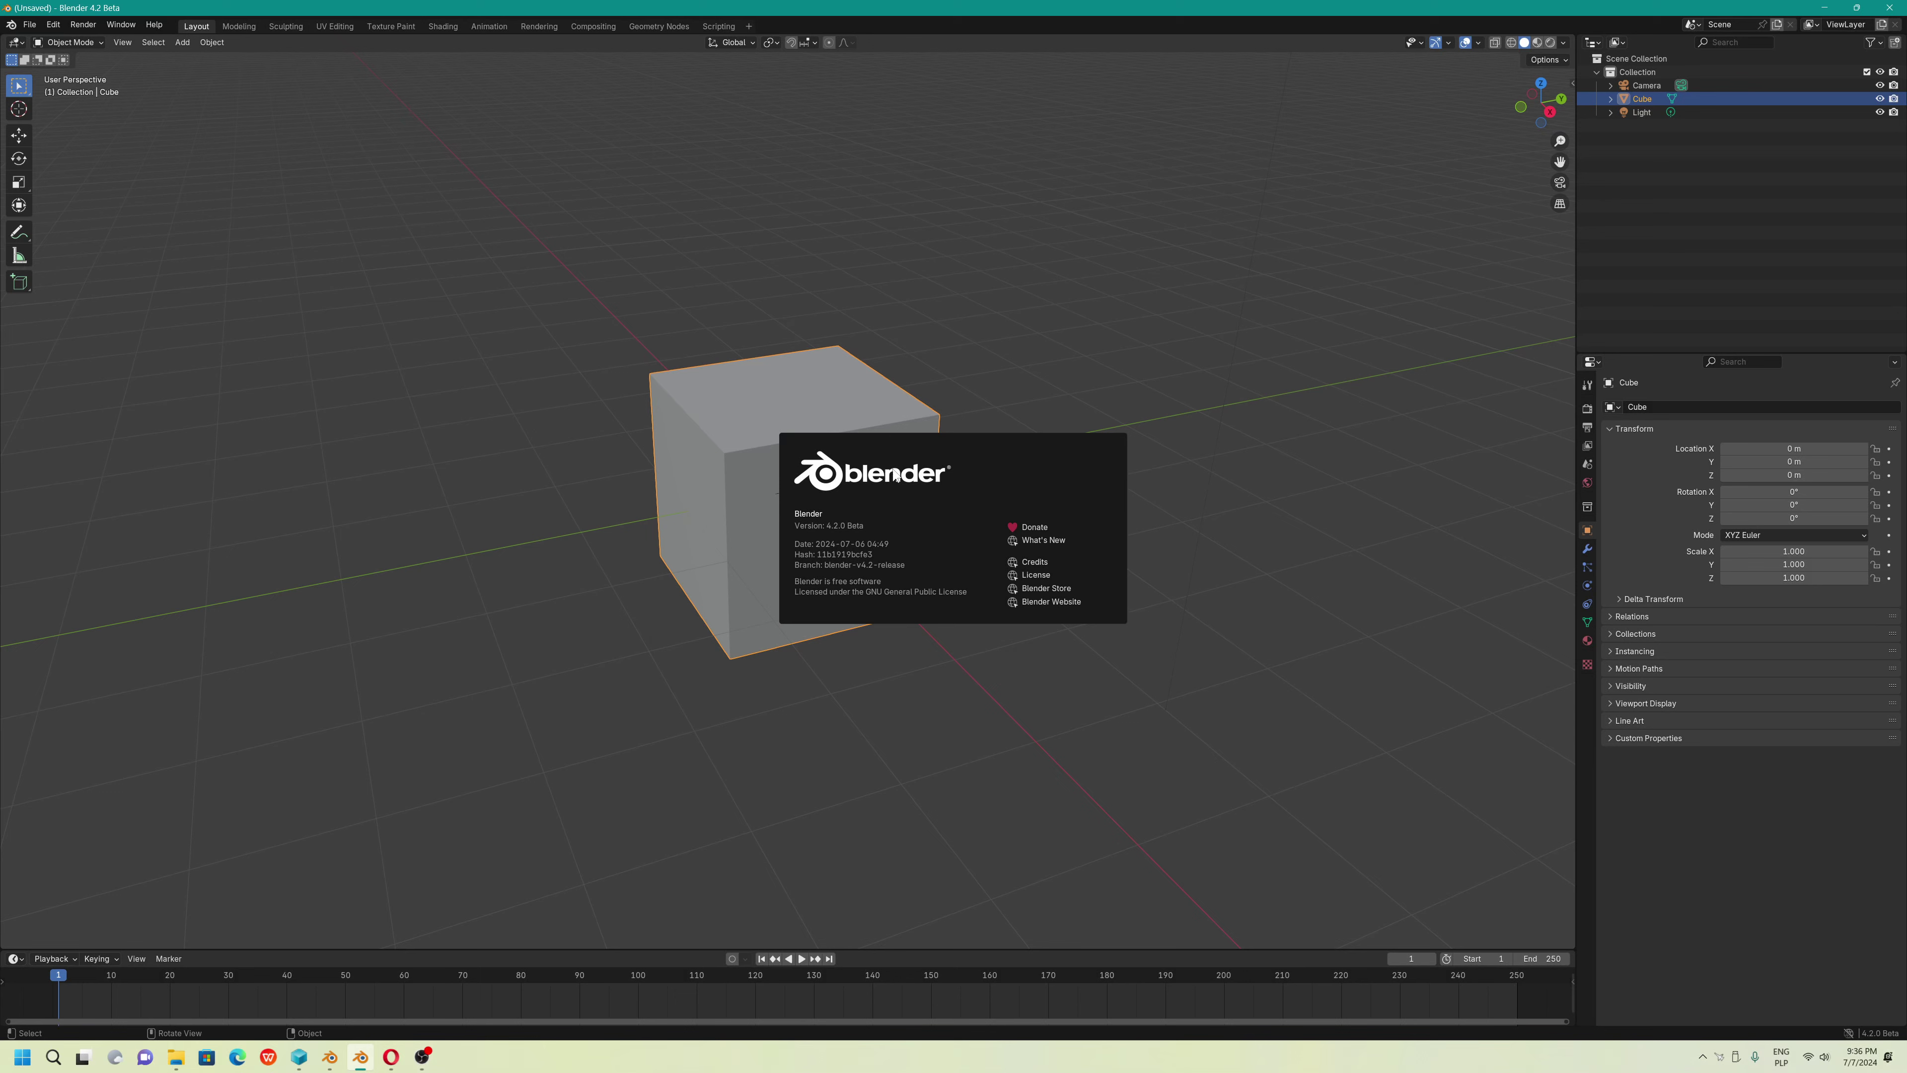
{"action": "left_click", "coordinate": [593, 511]}
{"action": "left_click", "coordinate": [12, 24]}
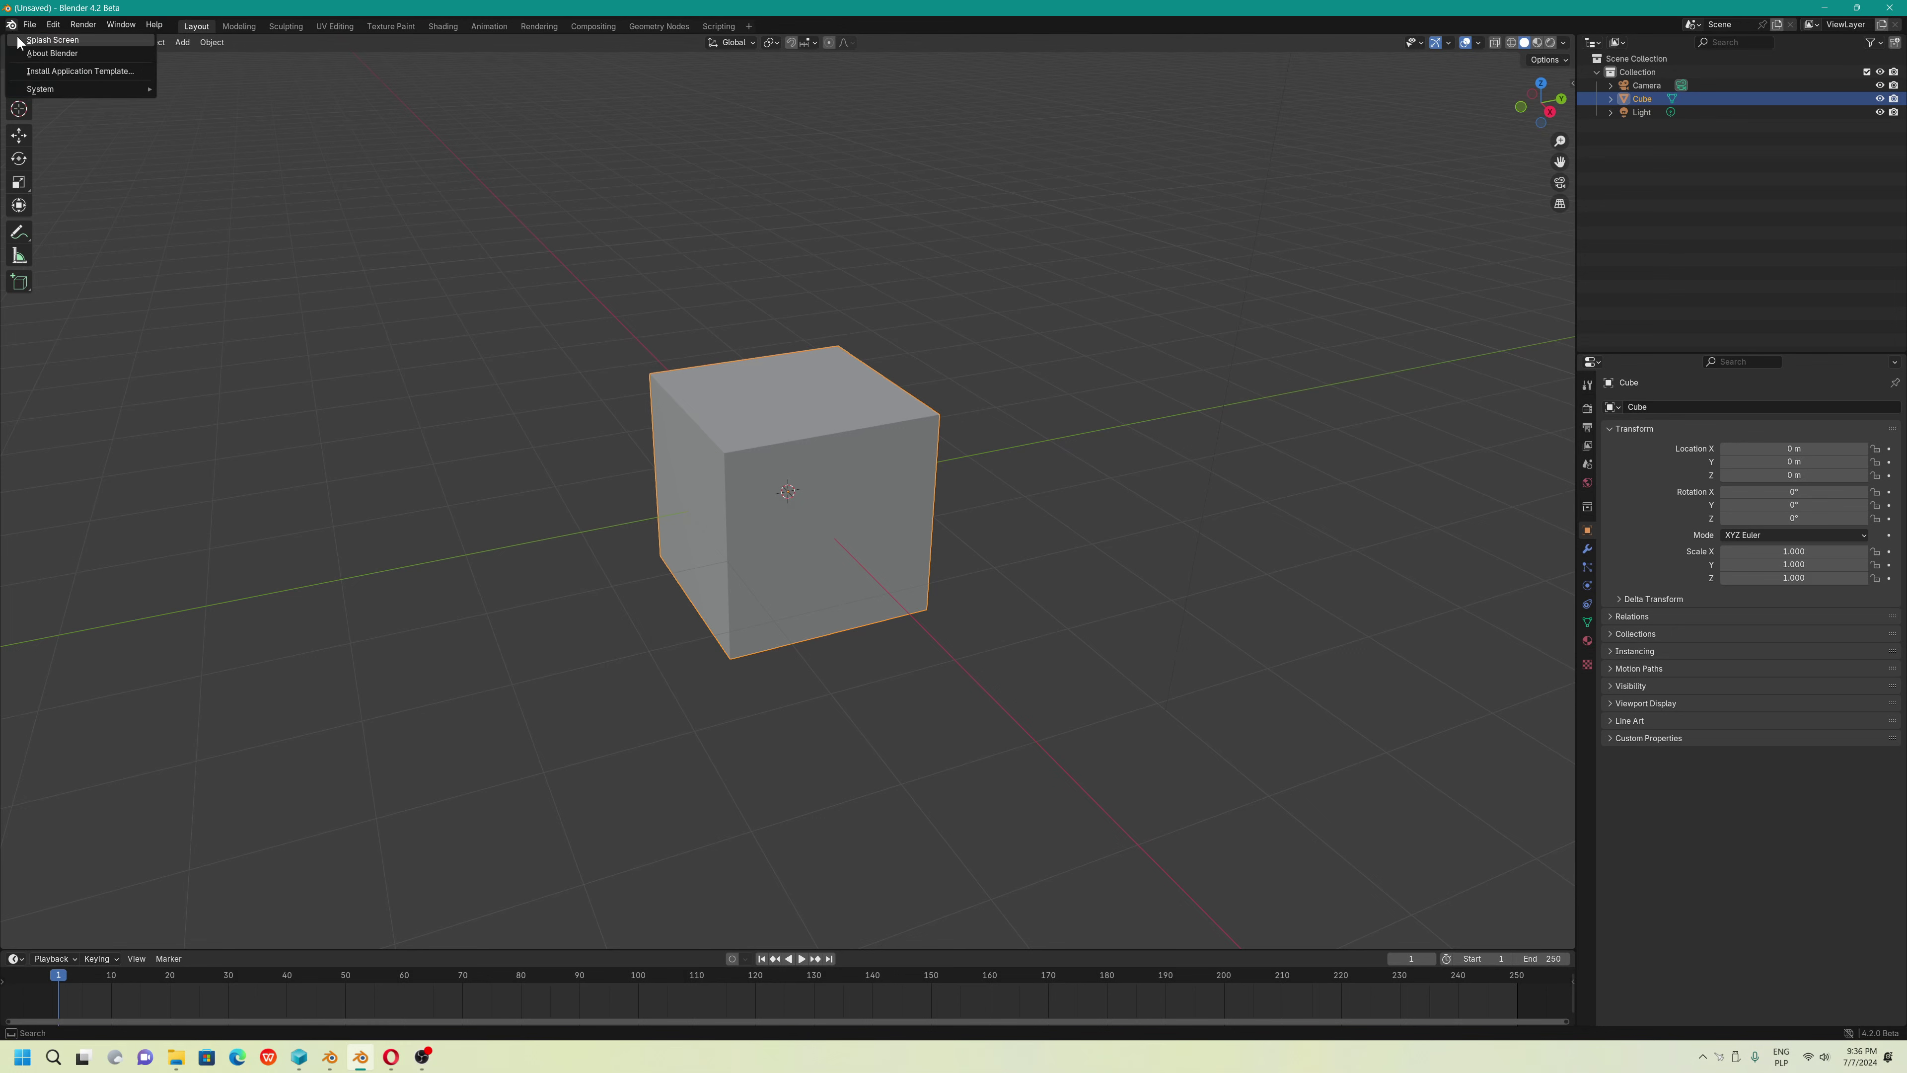
{"action": "left_click", "coordinate": [52, 40]}
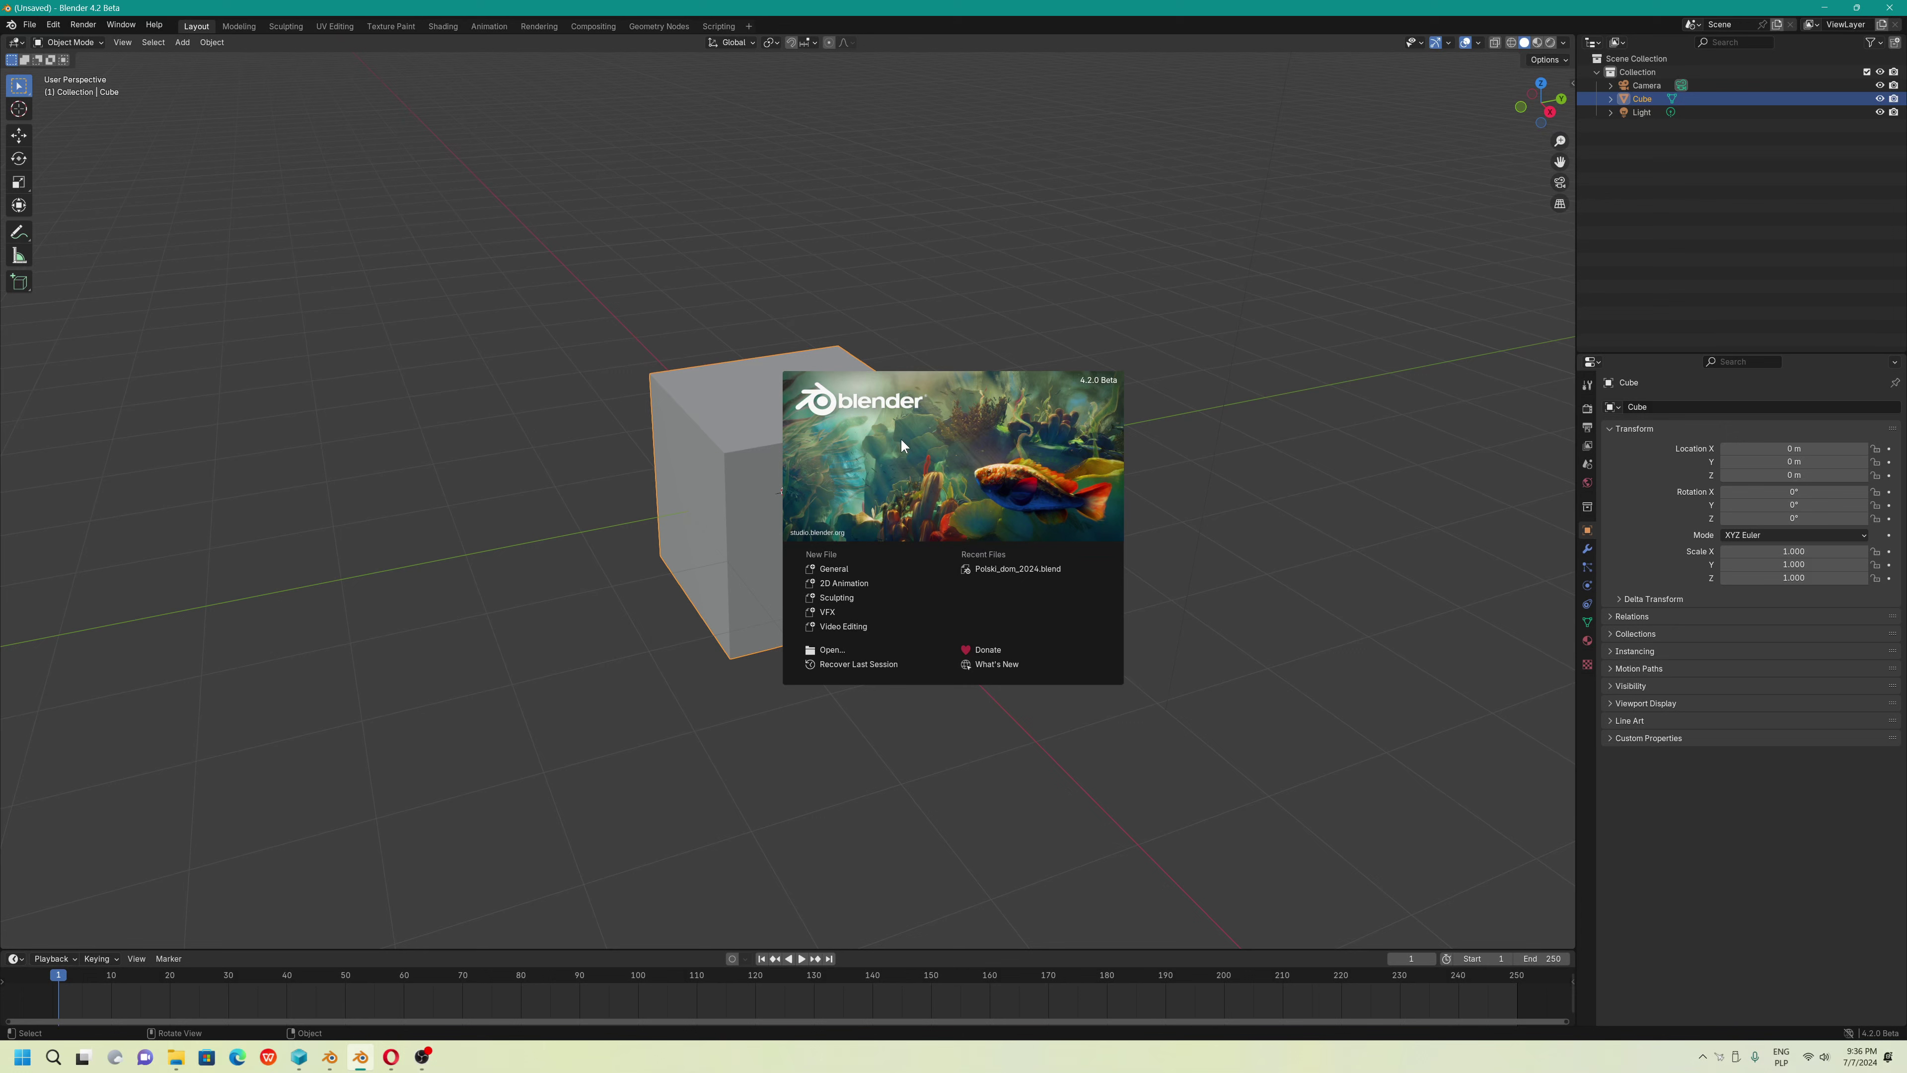
{"action": "left_click", "coordinate": [53, 25]}
Open the add-on preferences and enable the LoopTools add-on
{"action": "left_click", "coordinate": [53, 25]}
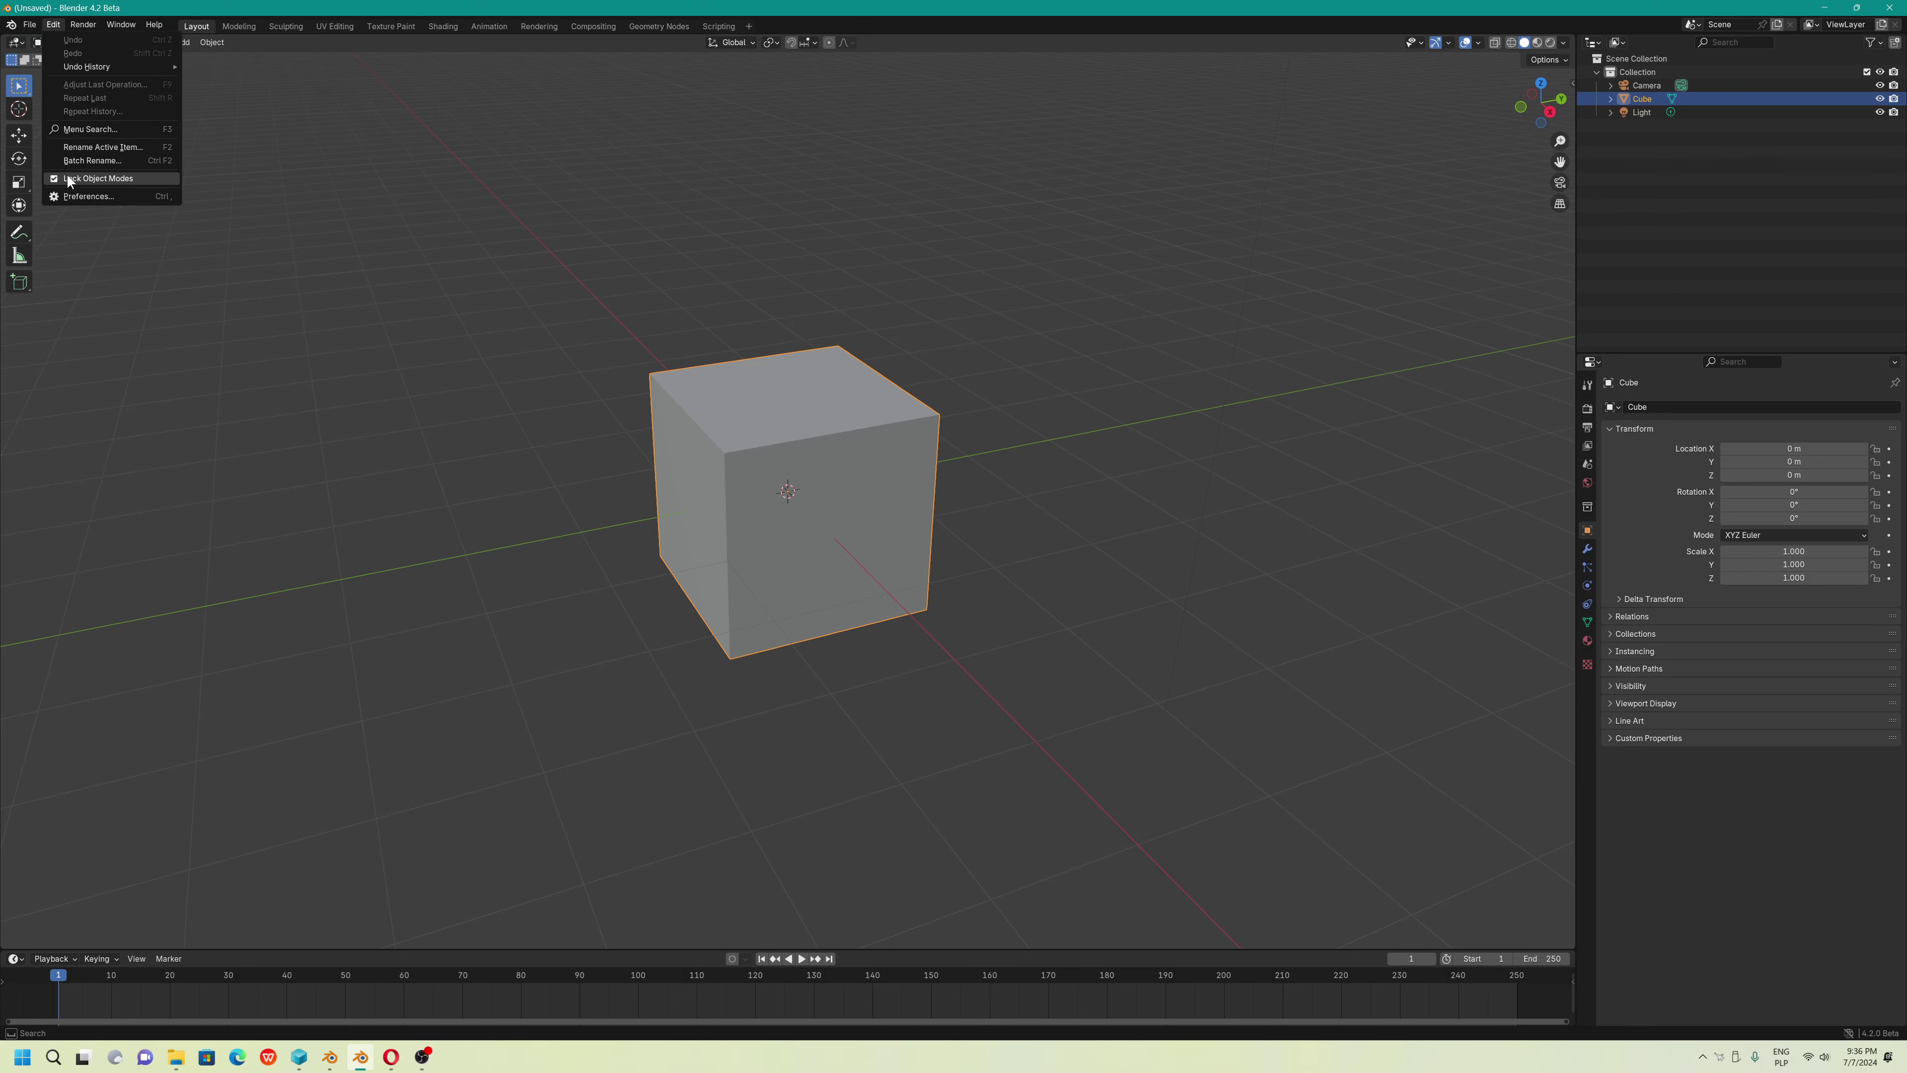
{"action": "left_click", "coordinate": [81, 197]}
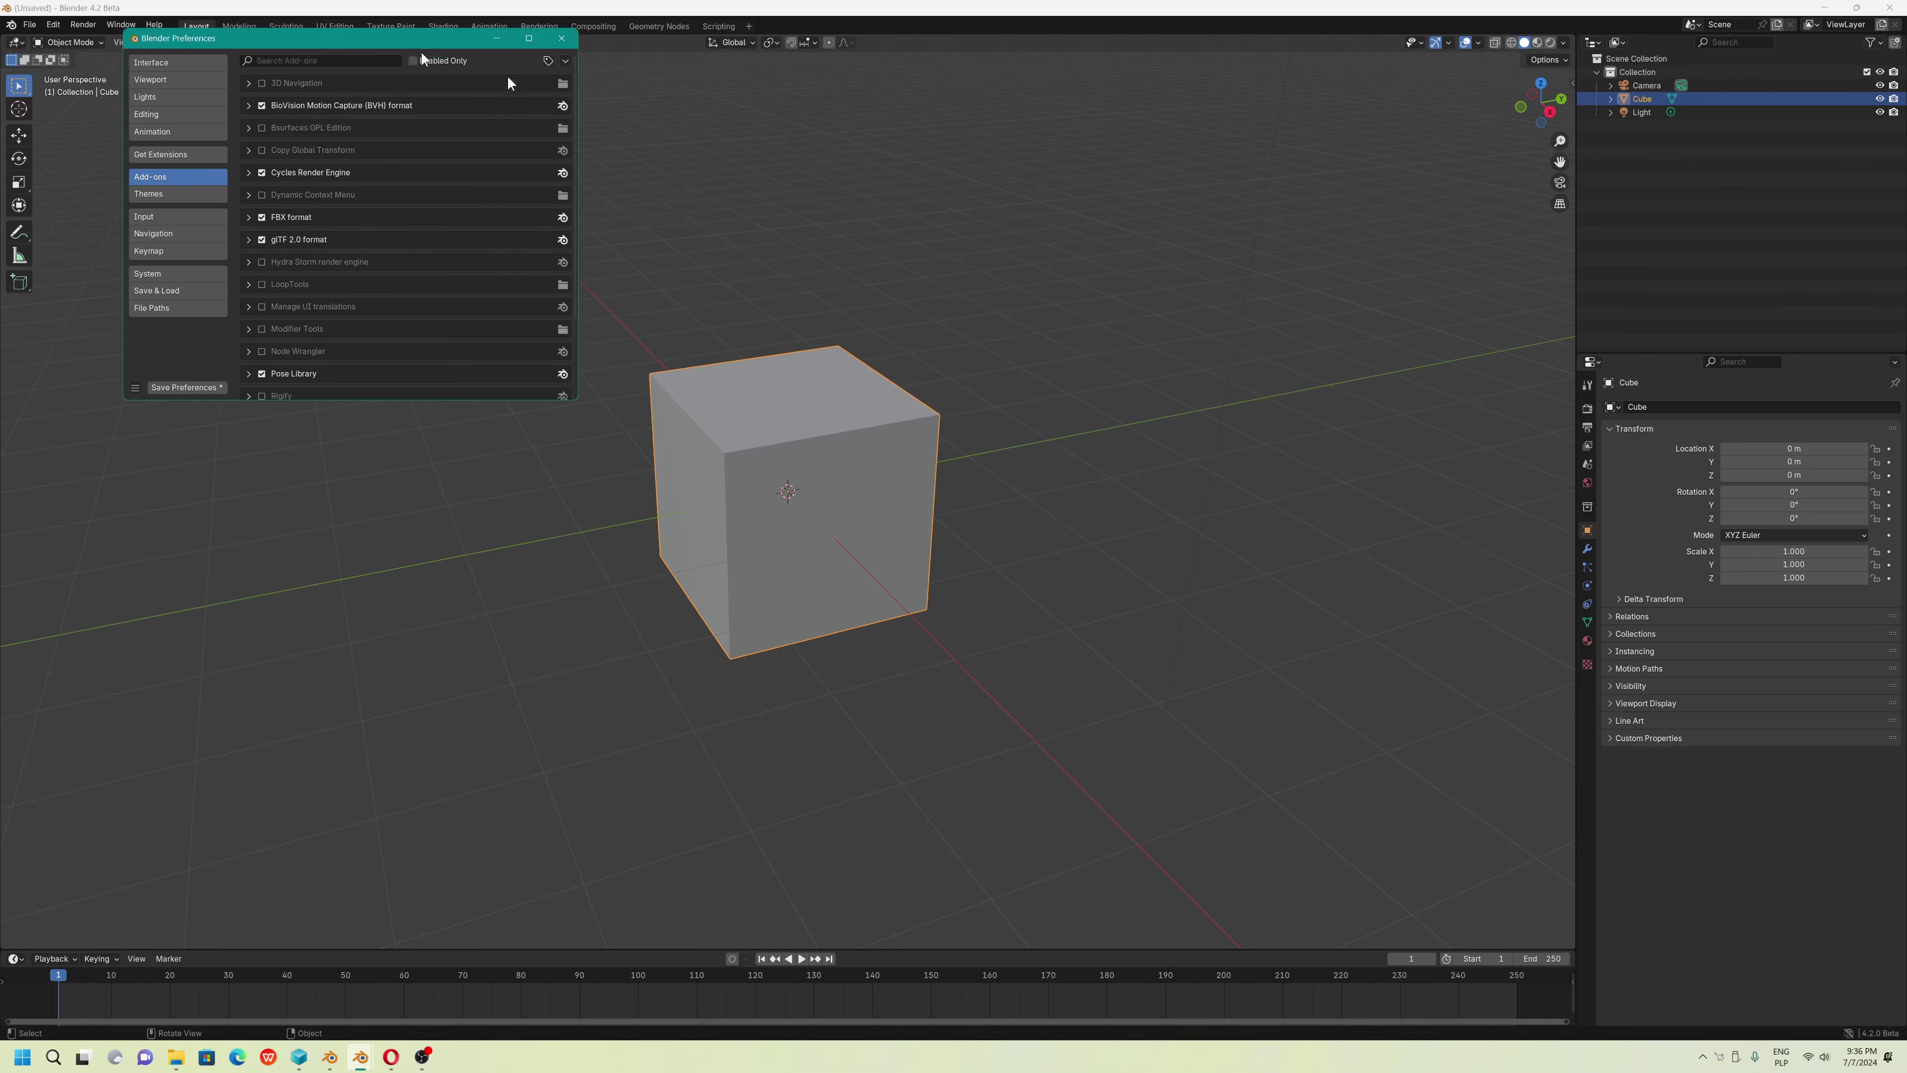
{"action": "scroll", "coordinate": [980, 546], "scroll_direction": "down", "scroll_amount": 3}
{"action": "scroll", "coordinate": [973, 516], "scroll_direction": "up", "scroll_amount": 3}
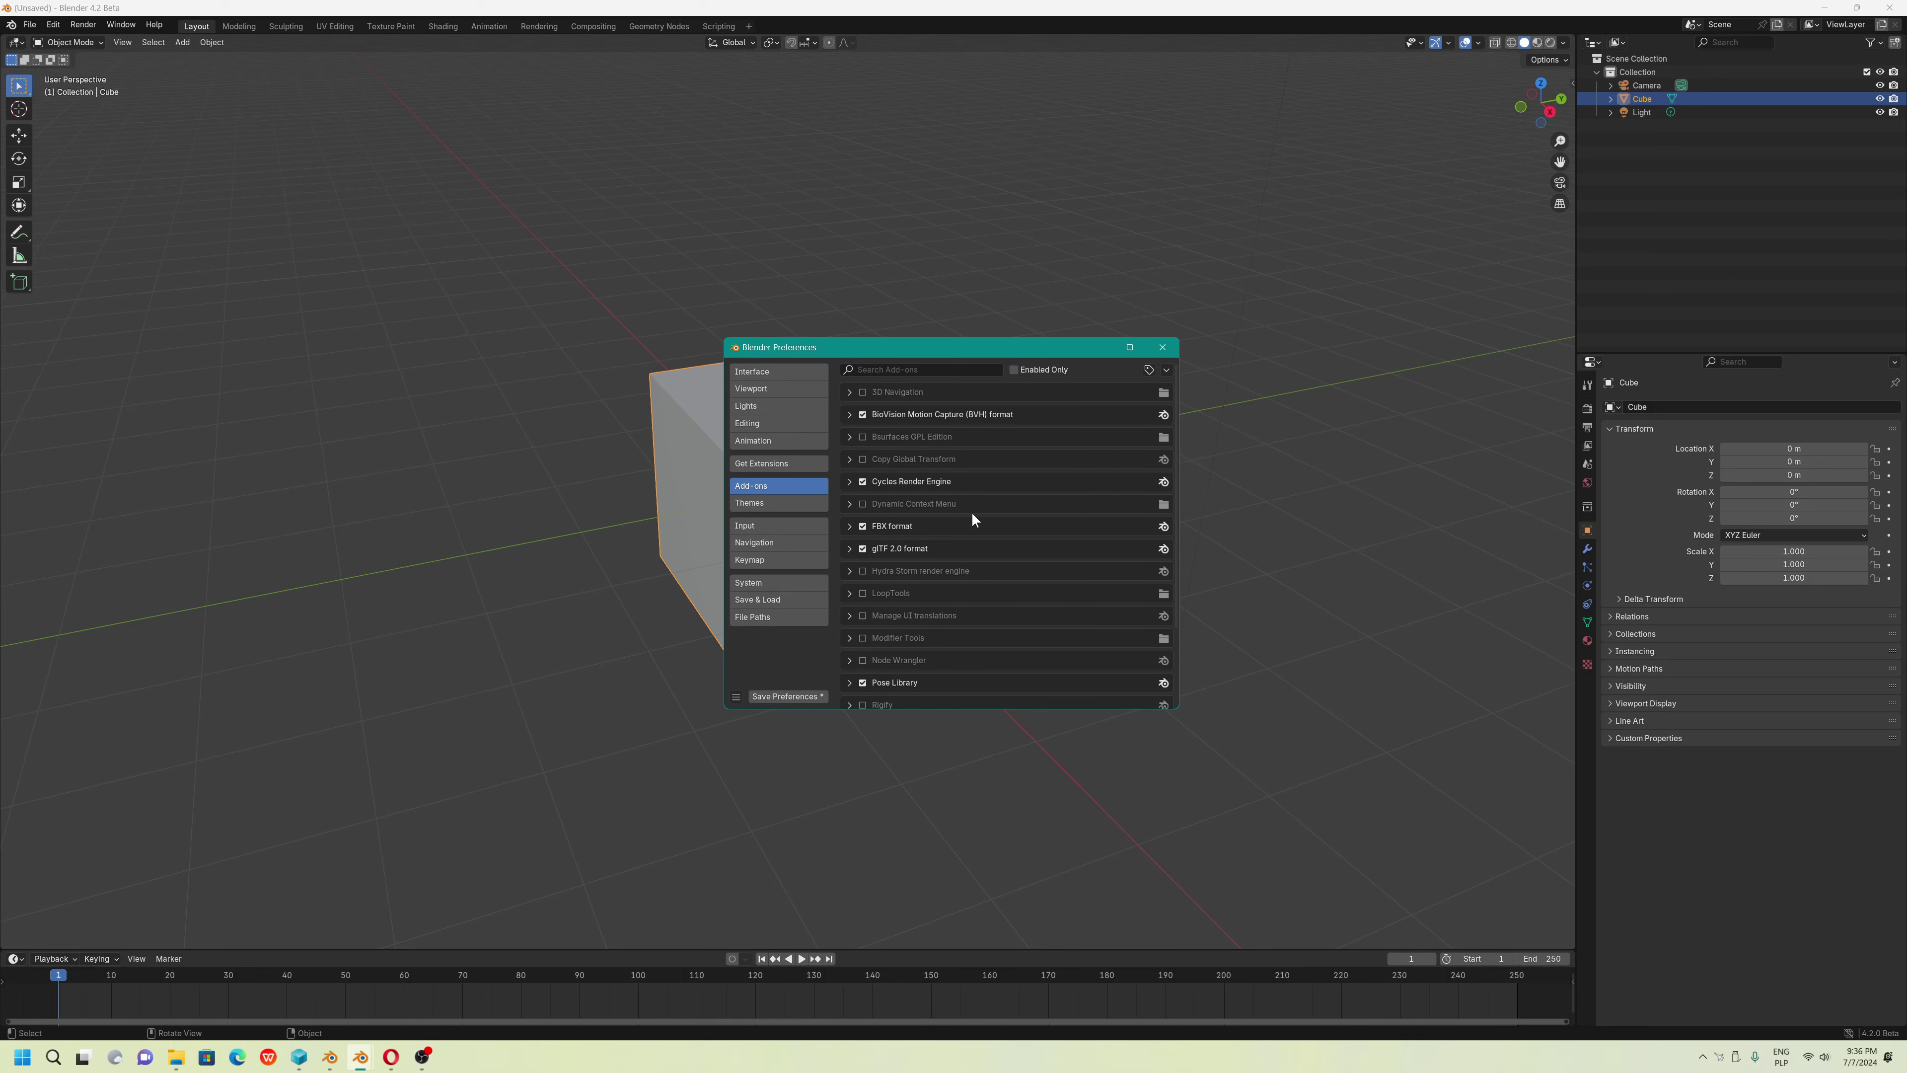
{"action": "left_click", "coordinate": [849, 594]}
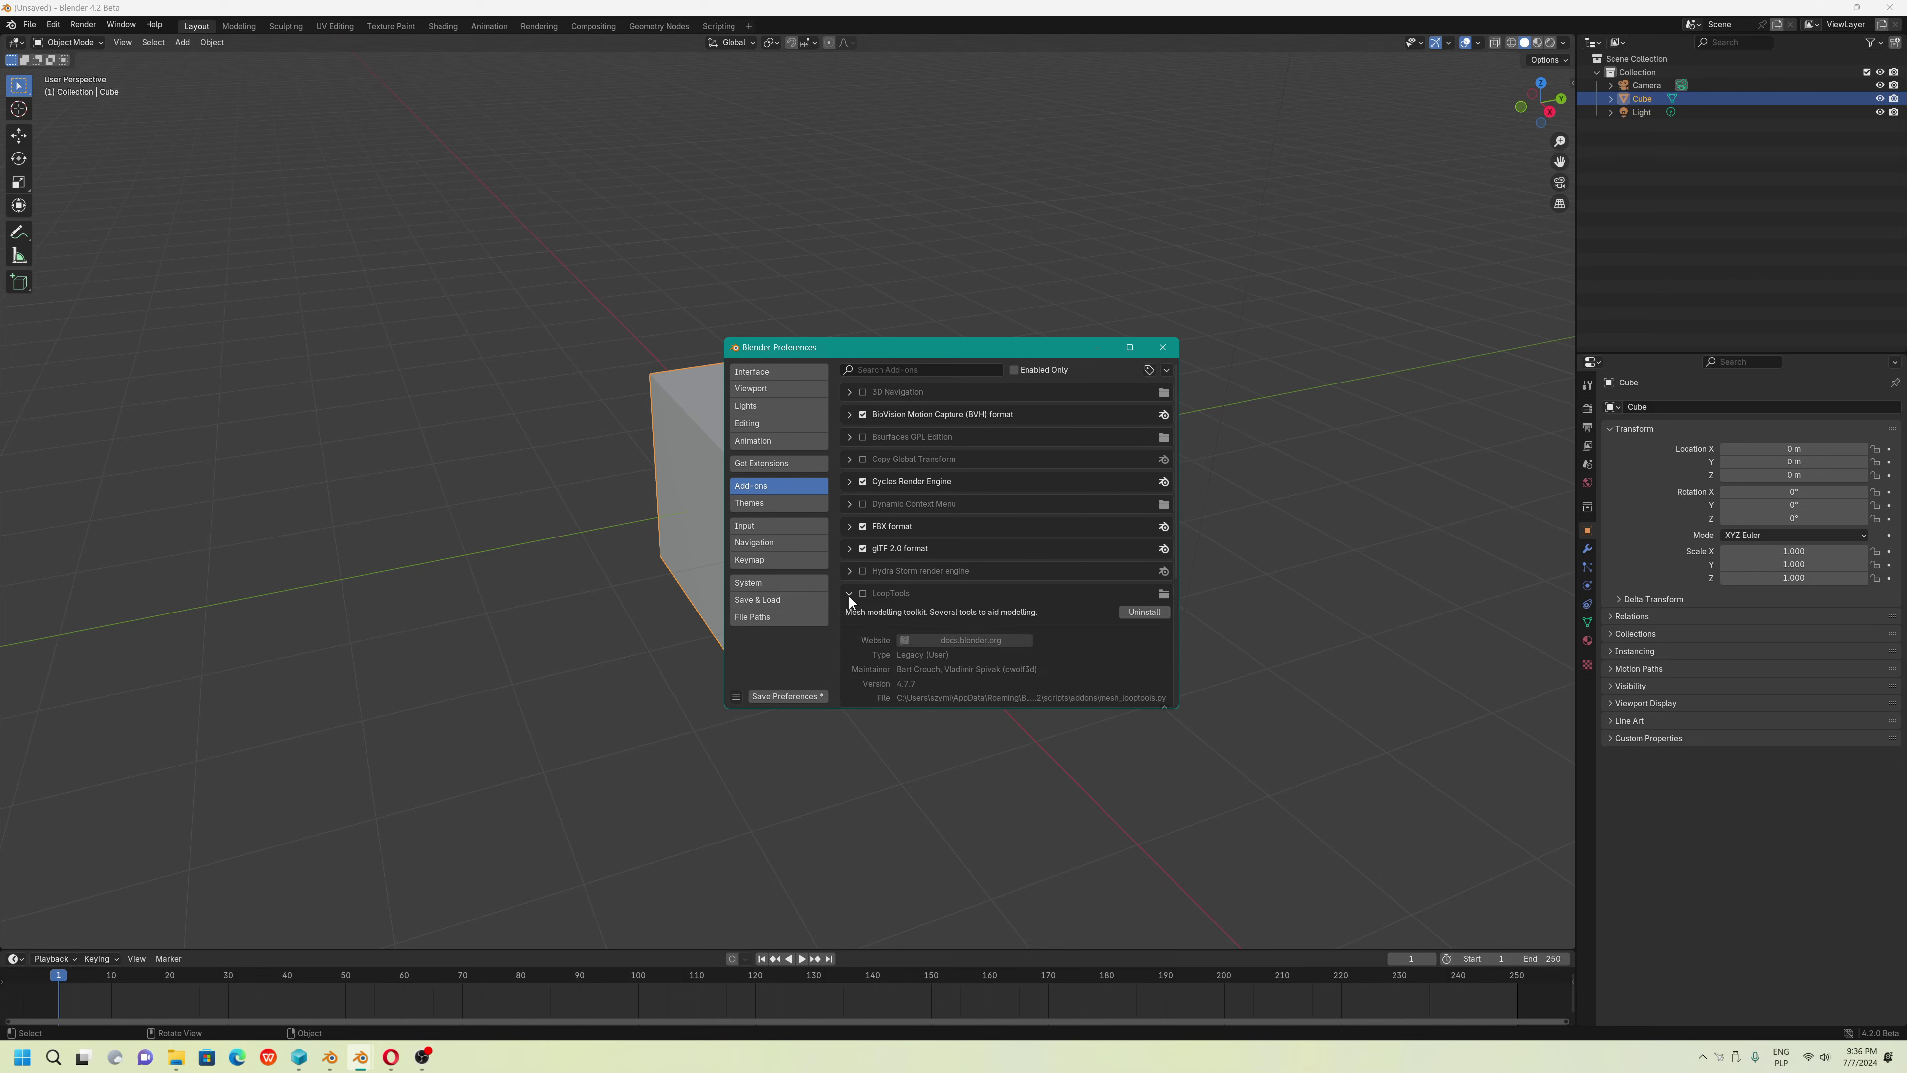
{"action": "left_click", "coordinate": [849, 594]}
{"action": "scroll", "coordinate": [905, 592], "scroll_direction": "down", "scroll_amount": 1}
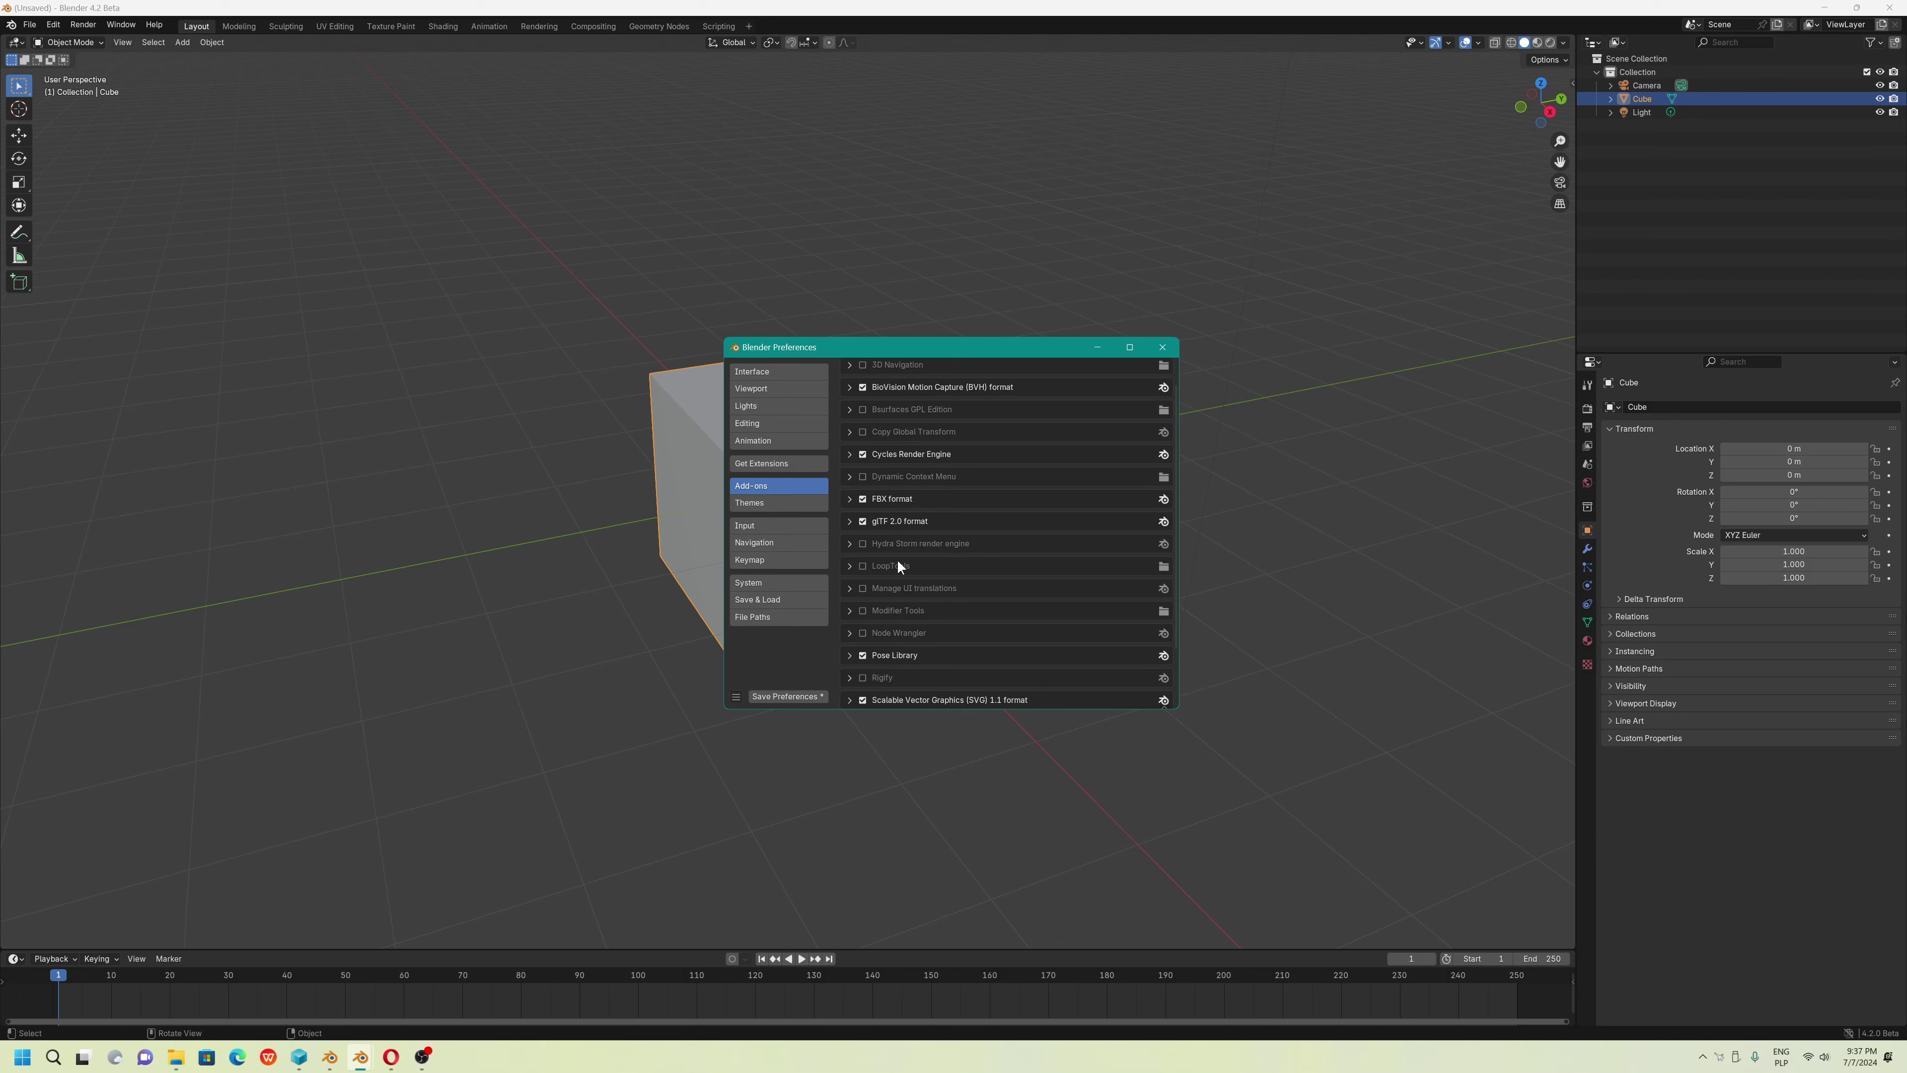
{"action": "left_click", "coordinate": [862, 567]}
{"action": "left_click", "coordinate": [848, 565]}
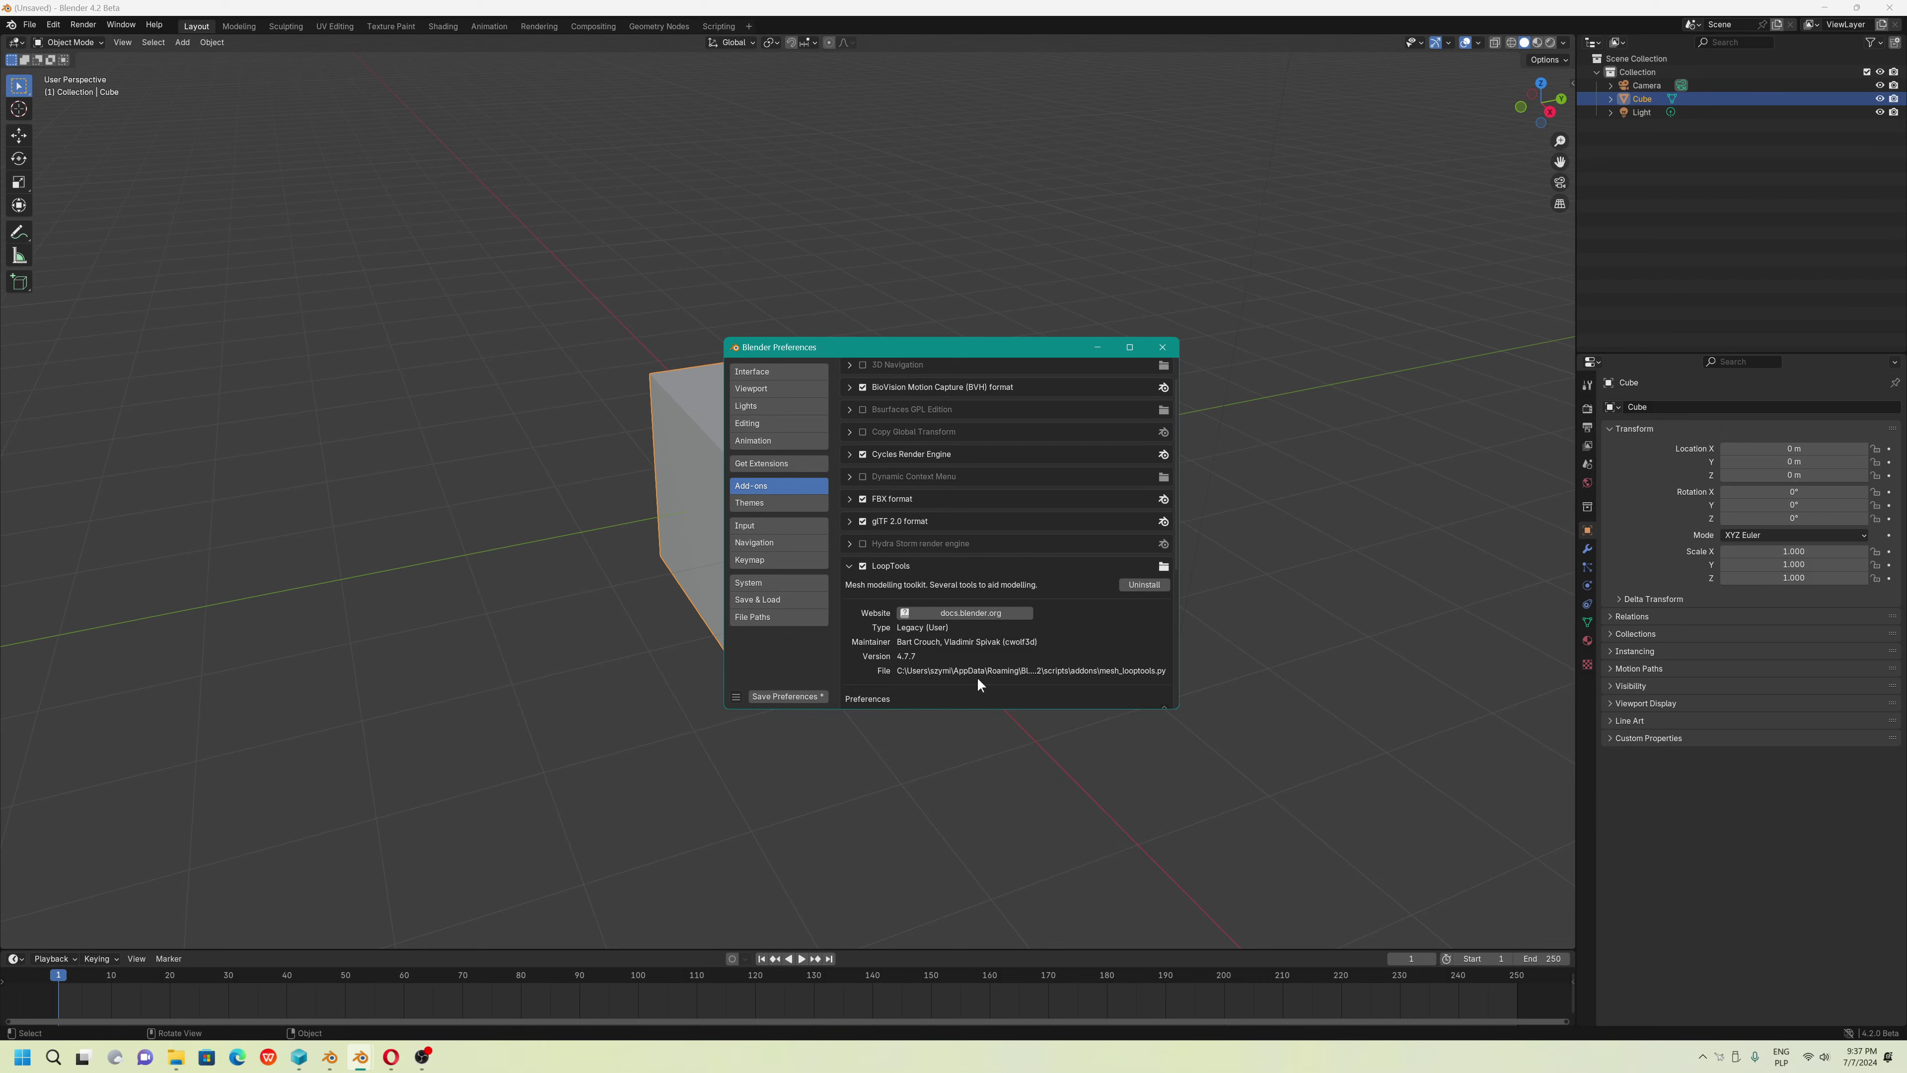
Enable the Tissue add-on
{"action": "scroll", "coordinate": [959, 641], "scroll_direction": "down", "scroll_amount": 3}
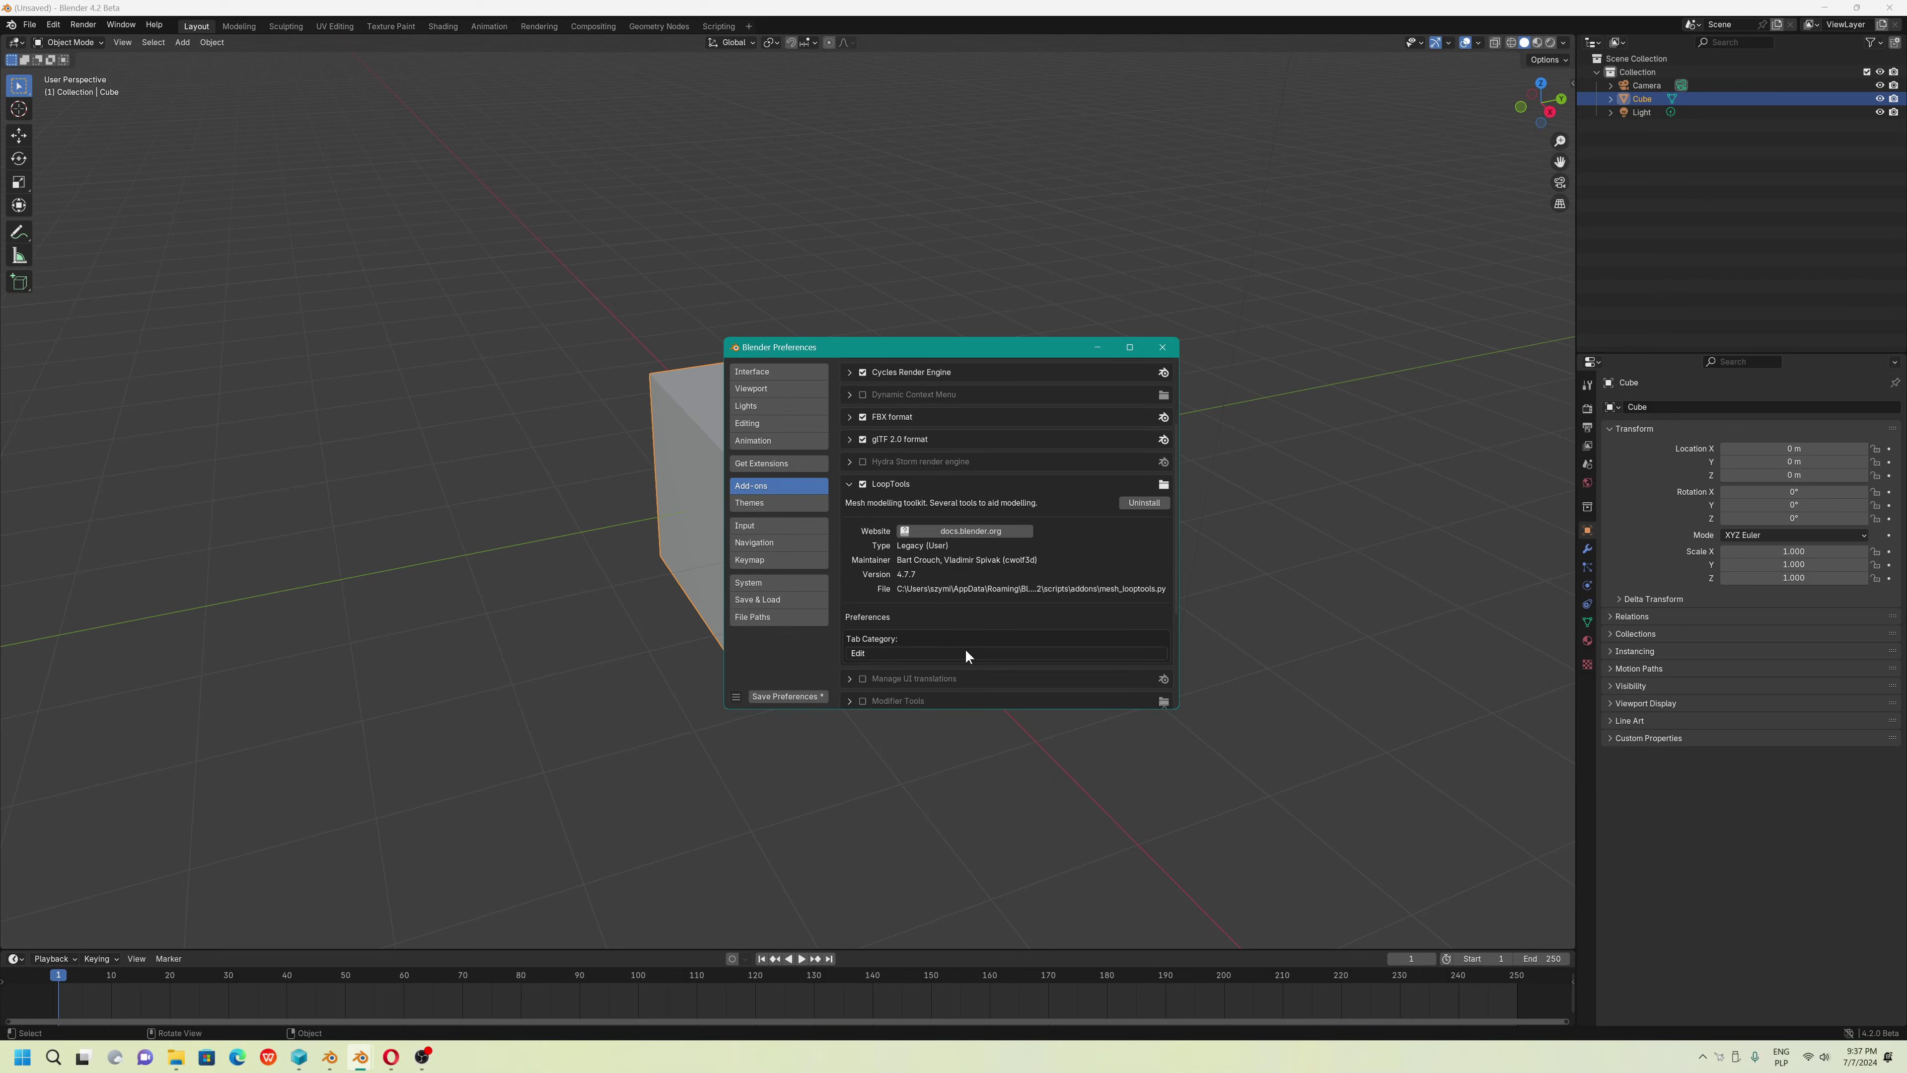
{"action": "scroll", "coordinate": [967, 651], "scroll_direction": "down", "scroll_amount": 4}
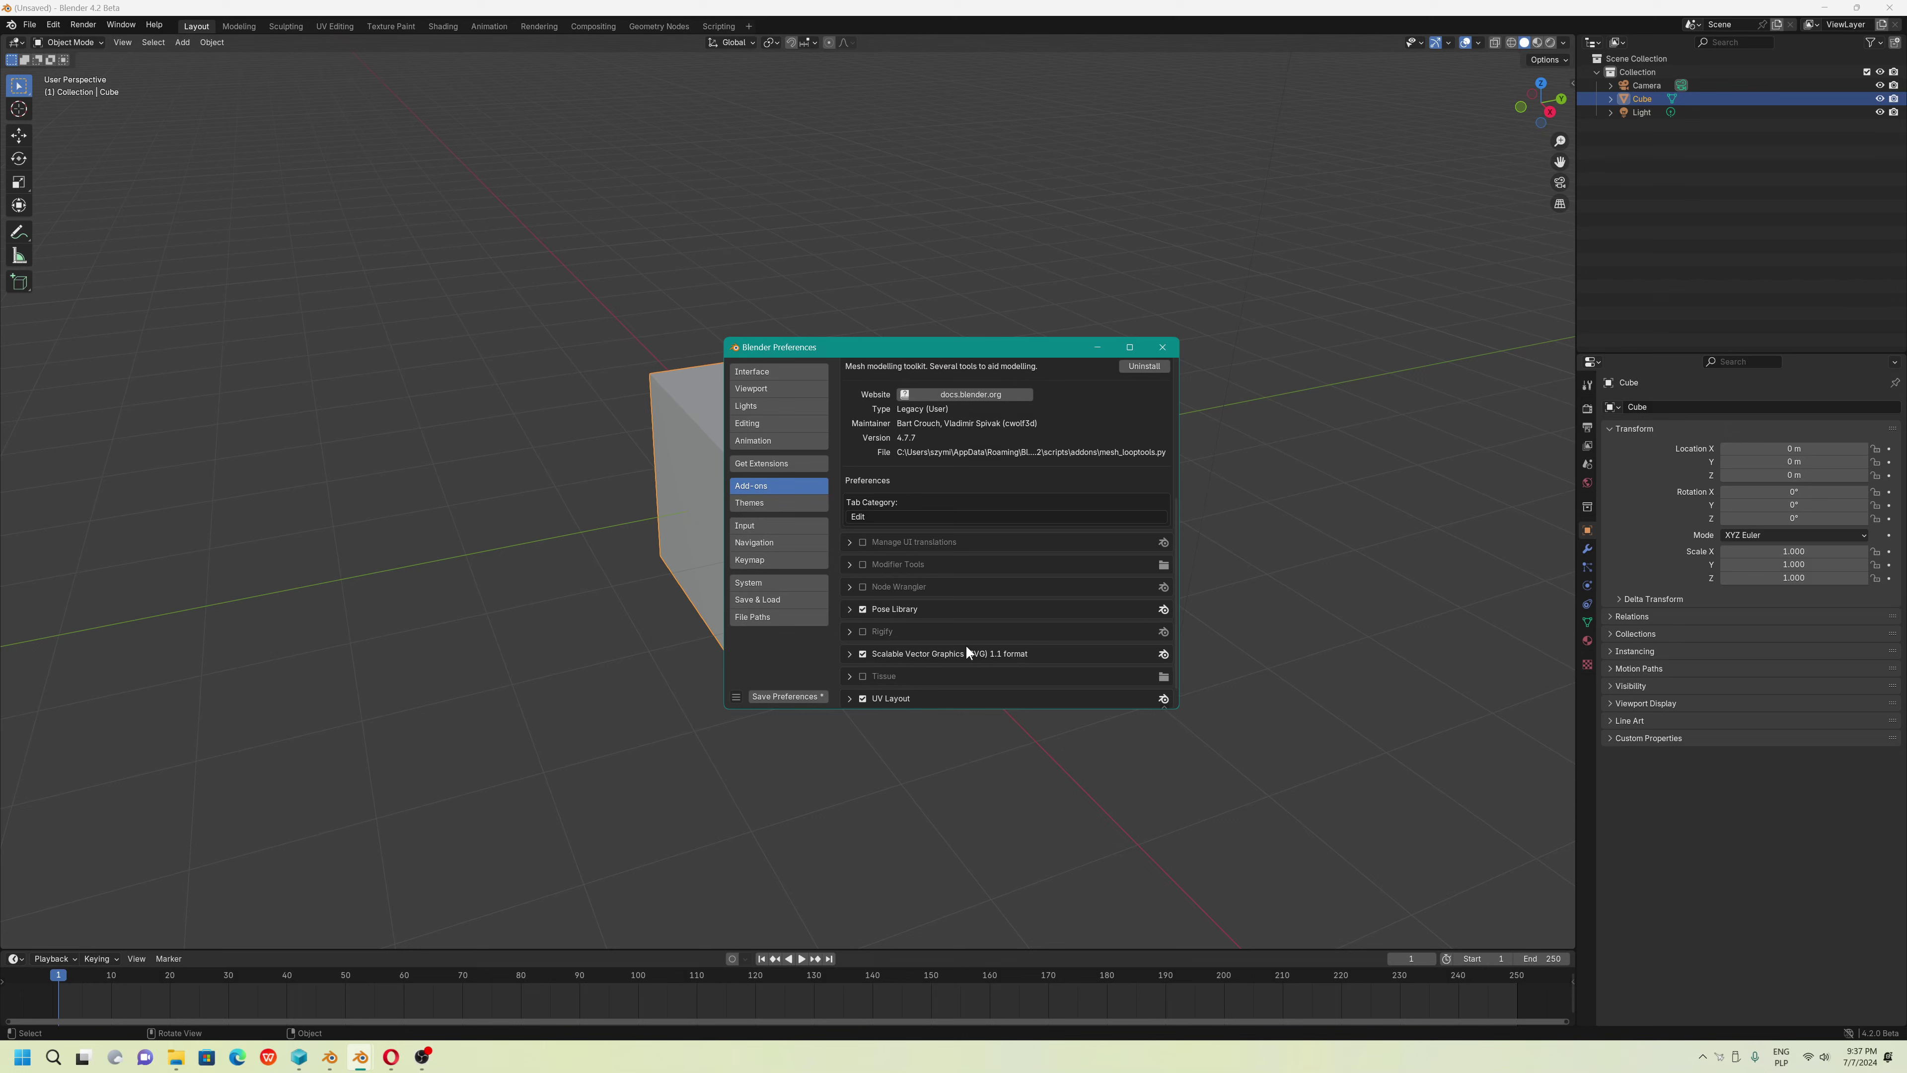
{"action": "scroll", "coordinate": [966, 644], "scroll_direction": "down", "scroll_amount": 1}
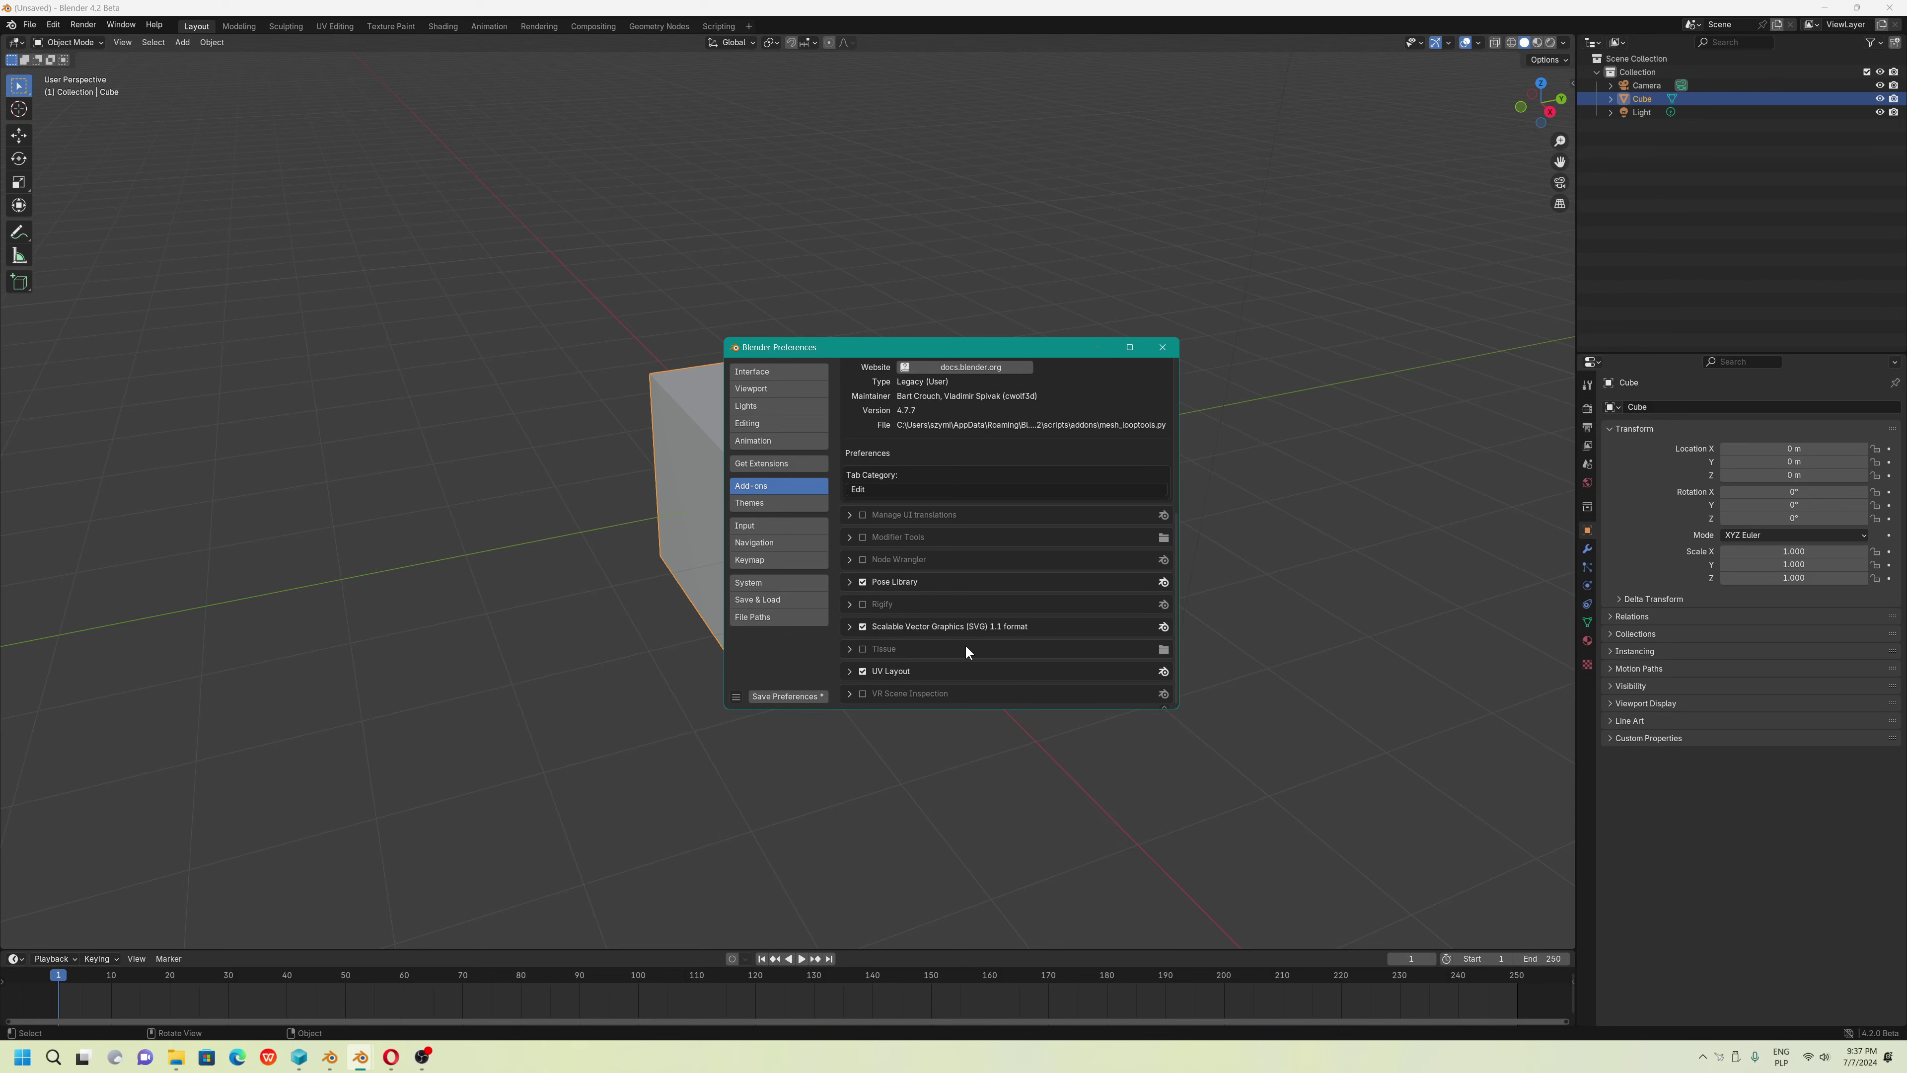
{"action": "left_click", "coordinate": [849, 648]}
{"action": "left_click", "coordinate": [863, 648]}
Enable the Bsurfaces GPL Edition add-on and close the Preferences window
{"action": "scroll", "coordinate": [999, 620], "scroll_direction": "down", "scroll_amount": 5}
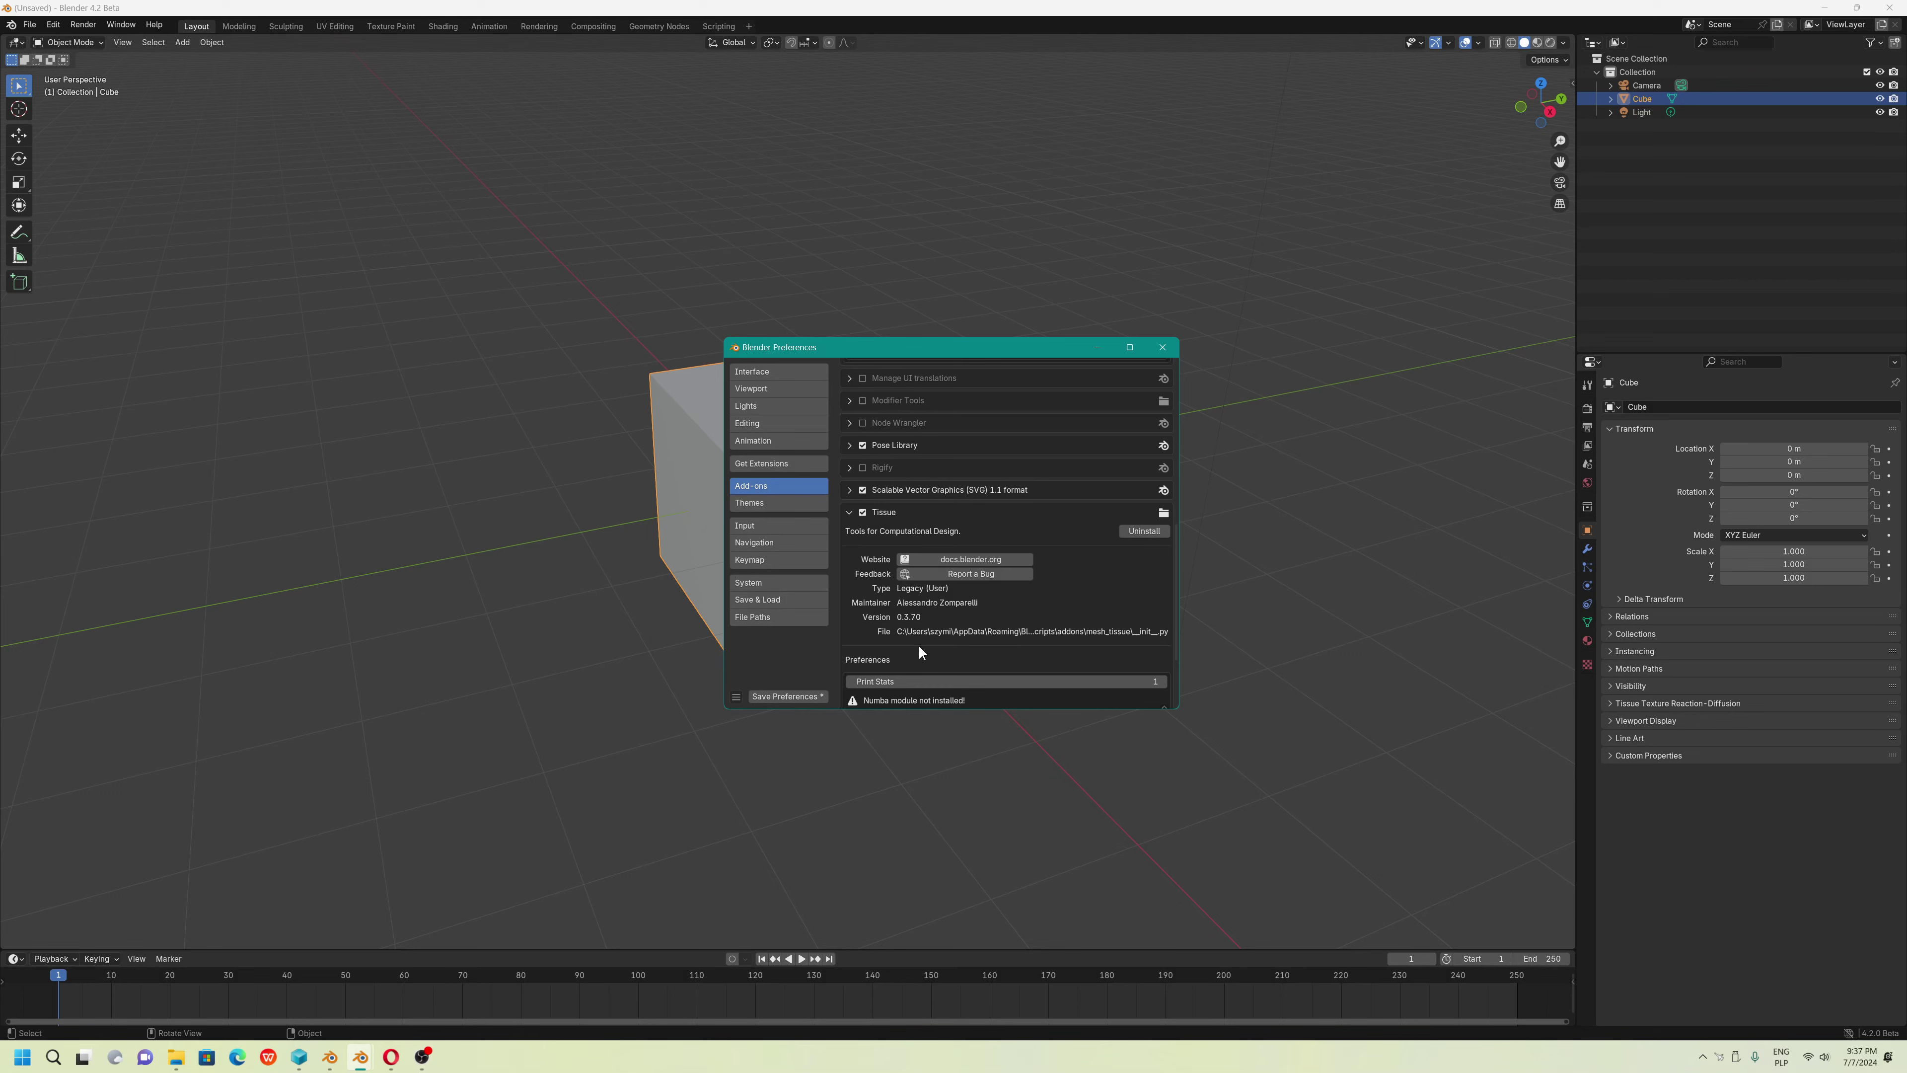
{"action": "scroll", "coordinate": [924, 640], "scroll_direction": "up", "scroll_amount": 12}
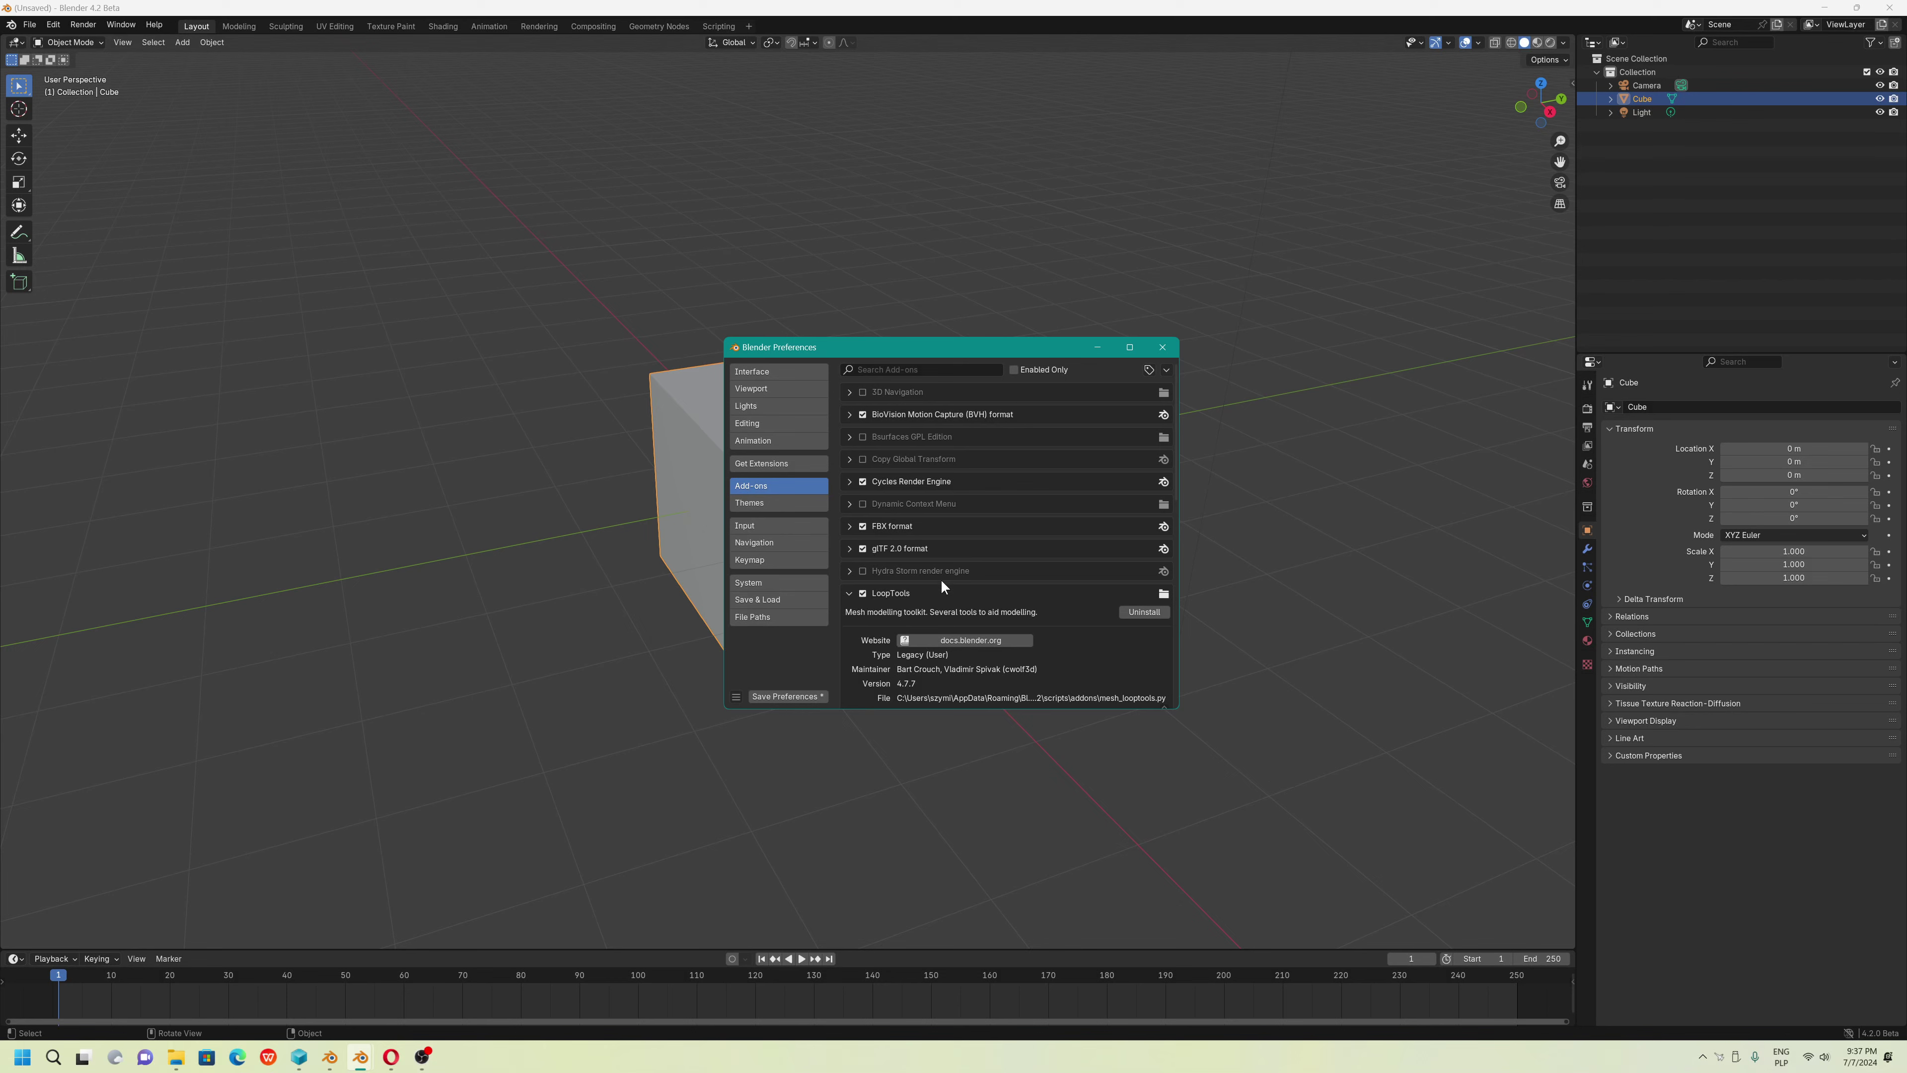
{"action": "scroll", "coordinate": [931, 570], "scroll_direction": "down", "scroll_amount": 6}
{"action": "scroll", "coordinate": [912, 526], "scroll_direction": "up", "scroll_amount": 6}
{"action": "left_click", "coordinate": [849, 437]}
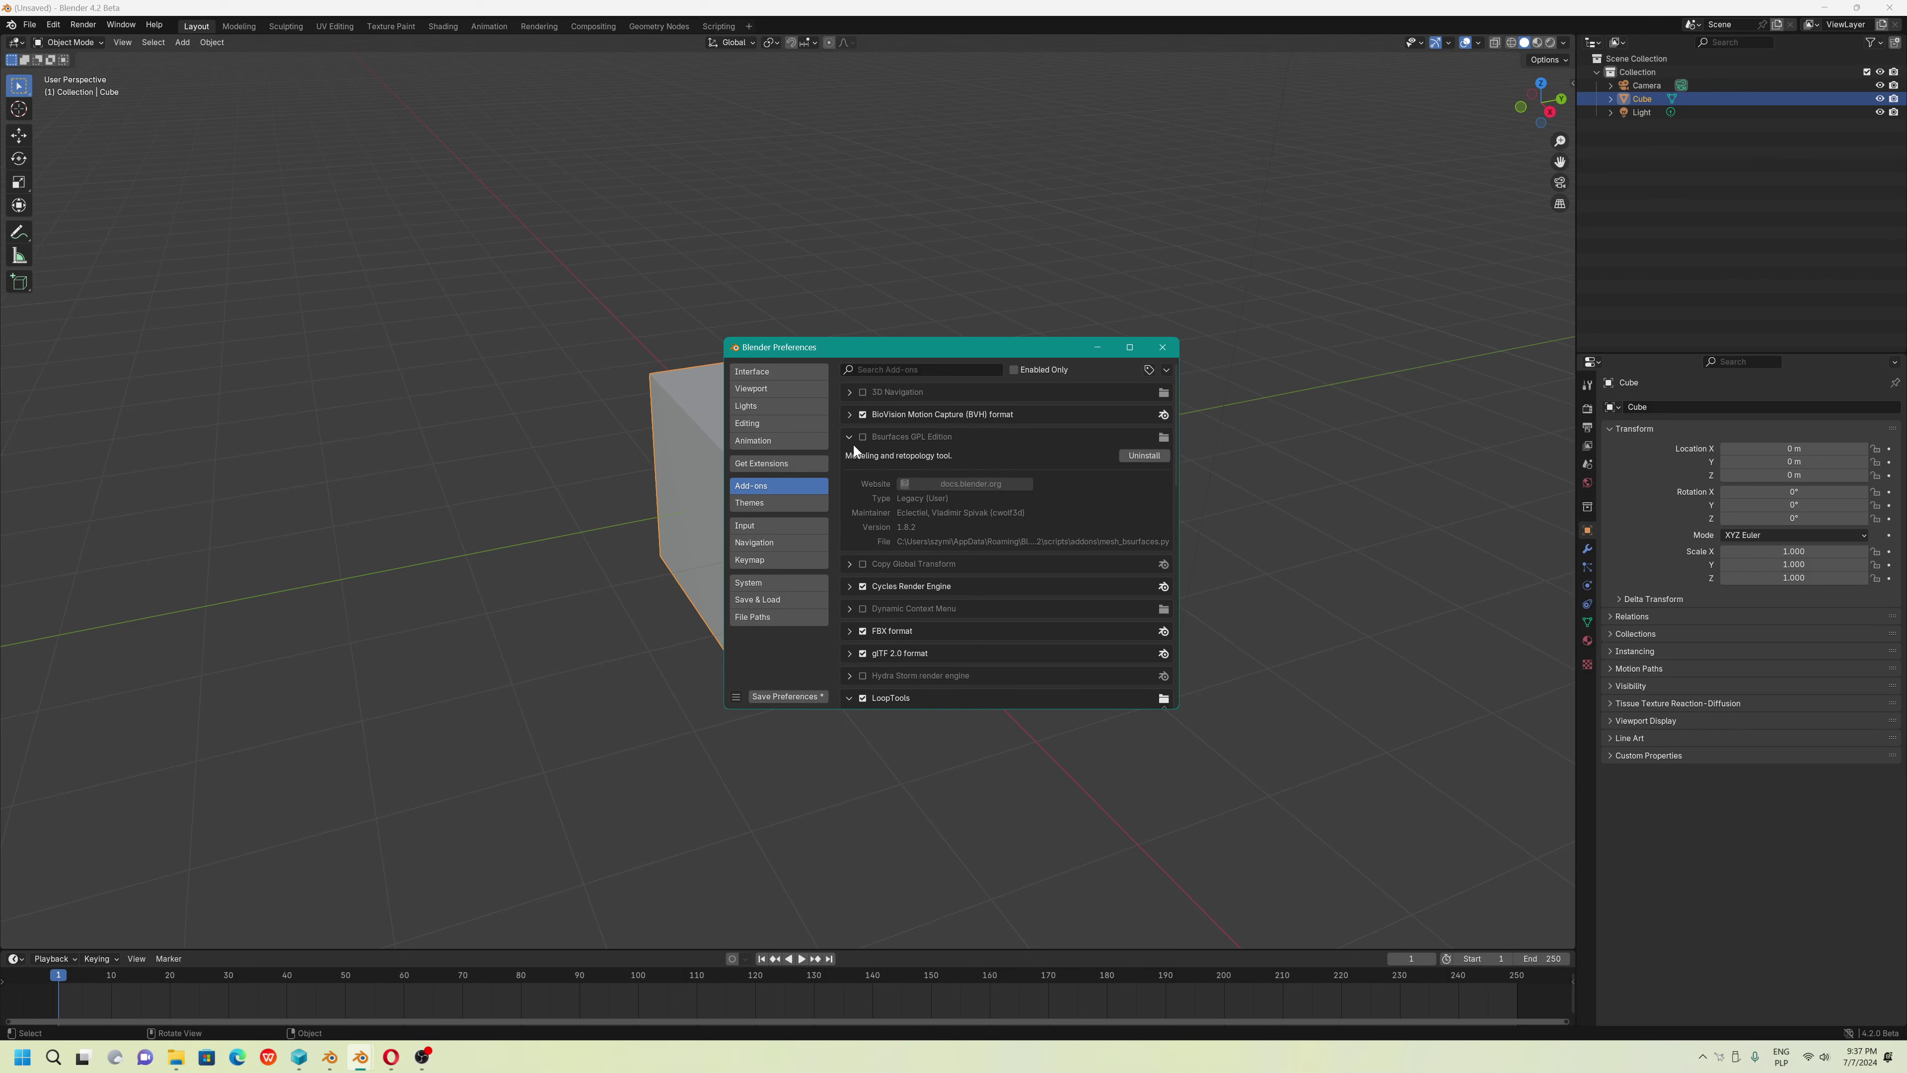
{"action": "left_click", "coordinate": [863, 437]}
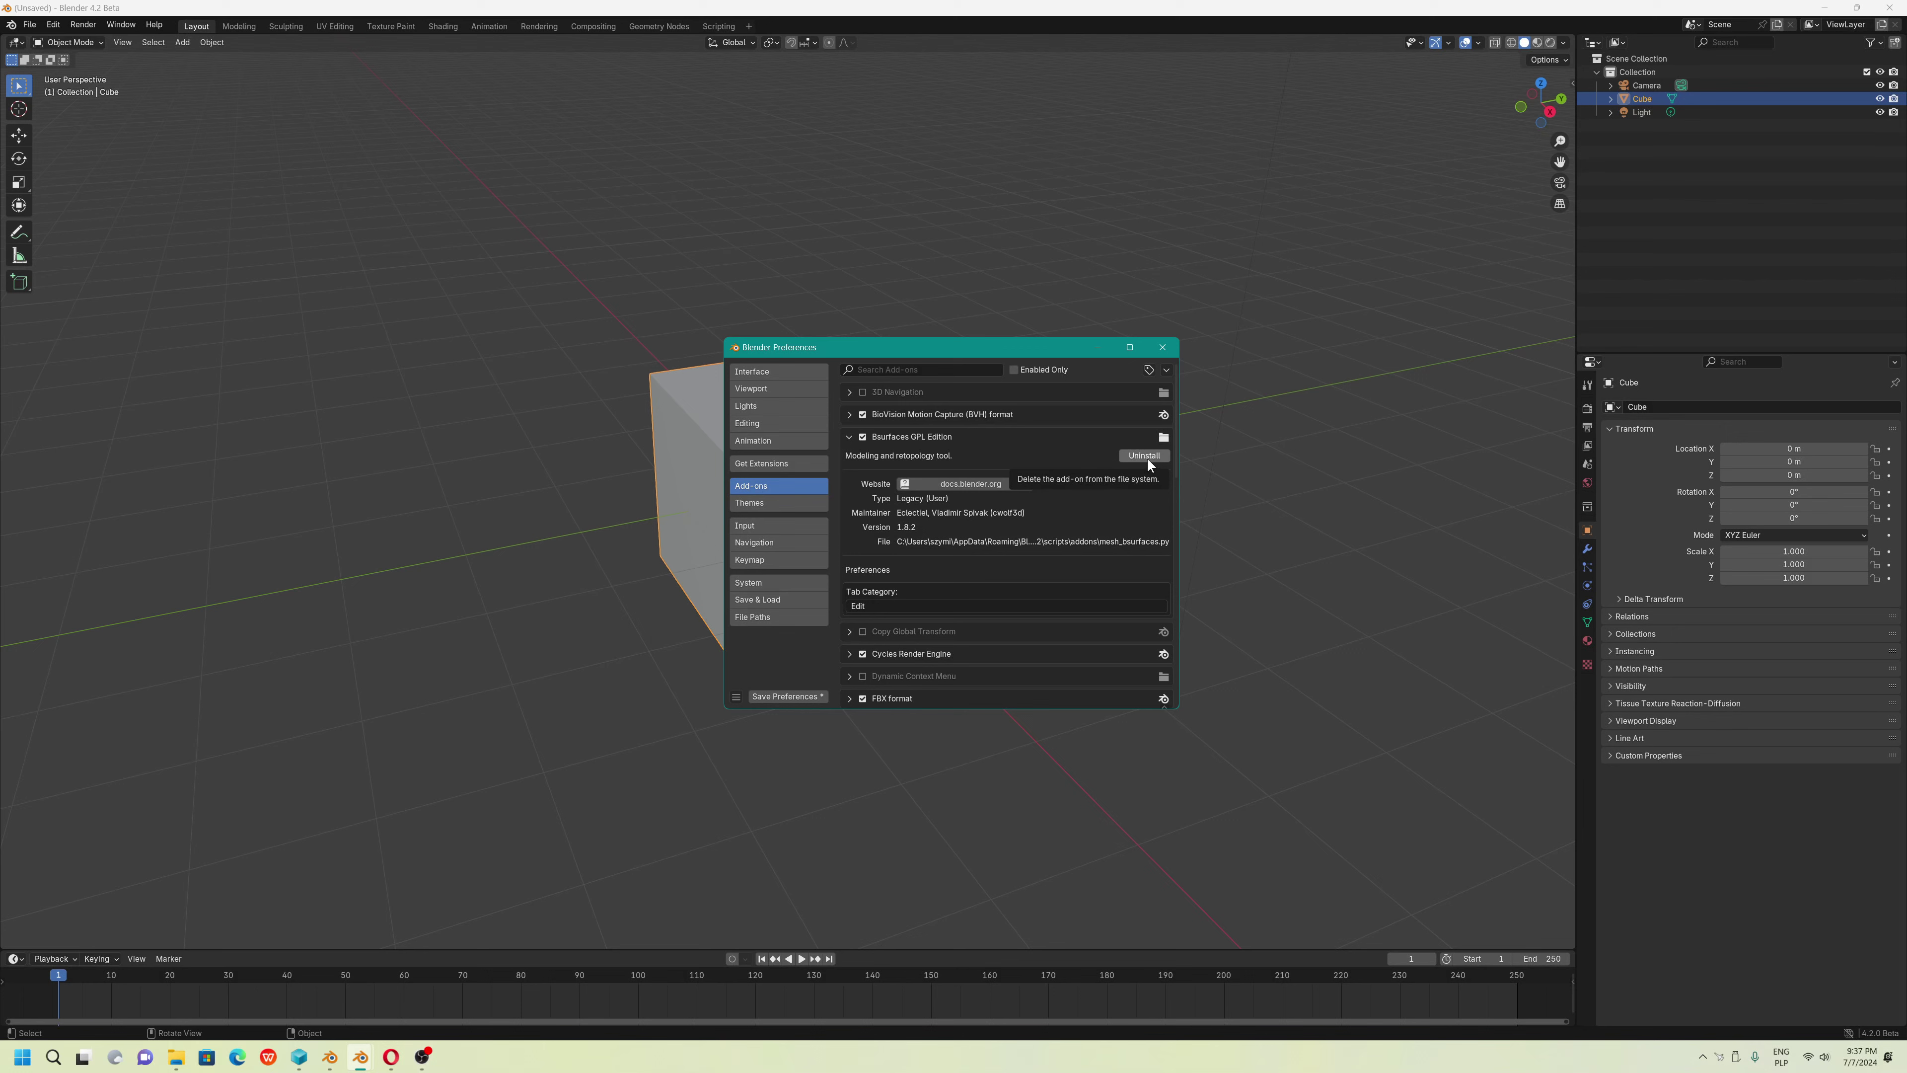
{"action": "left_click", "coordinate": [1162, 346]}
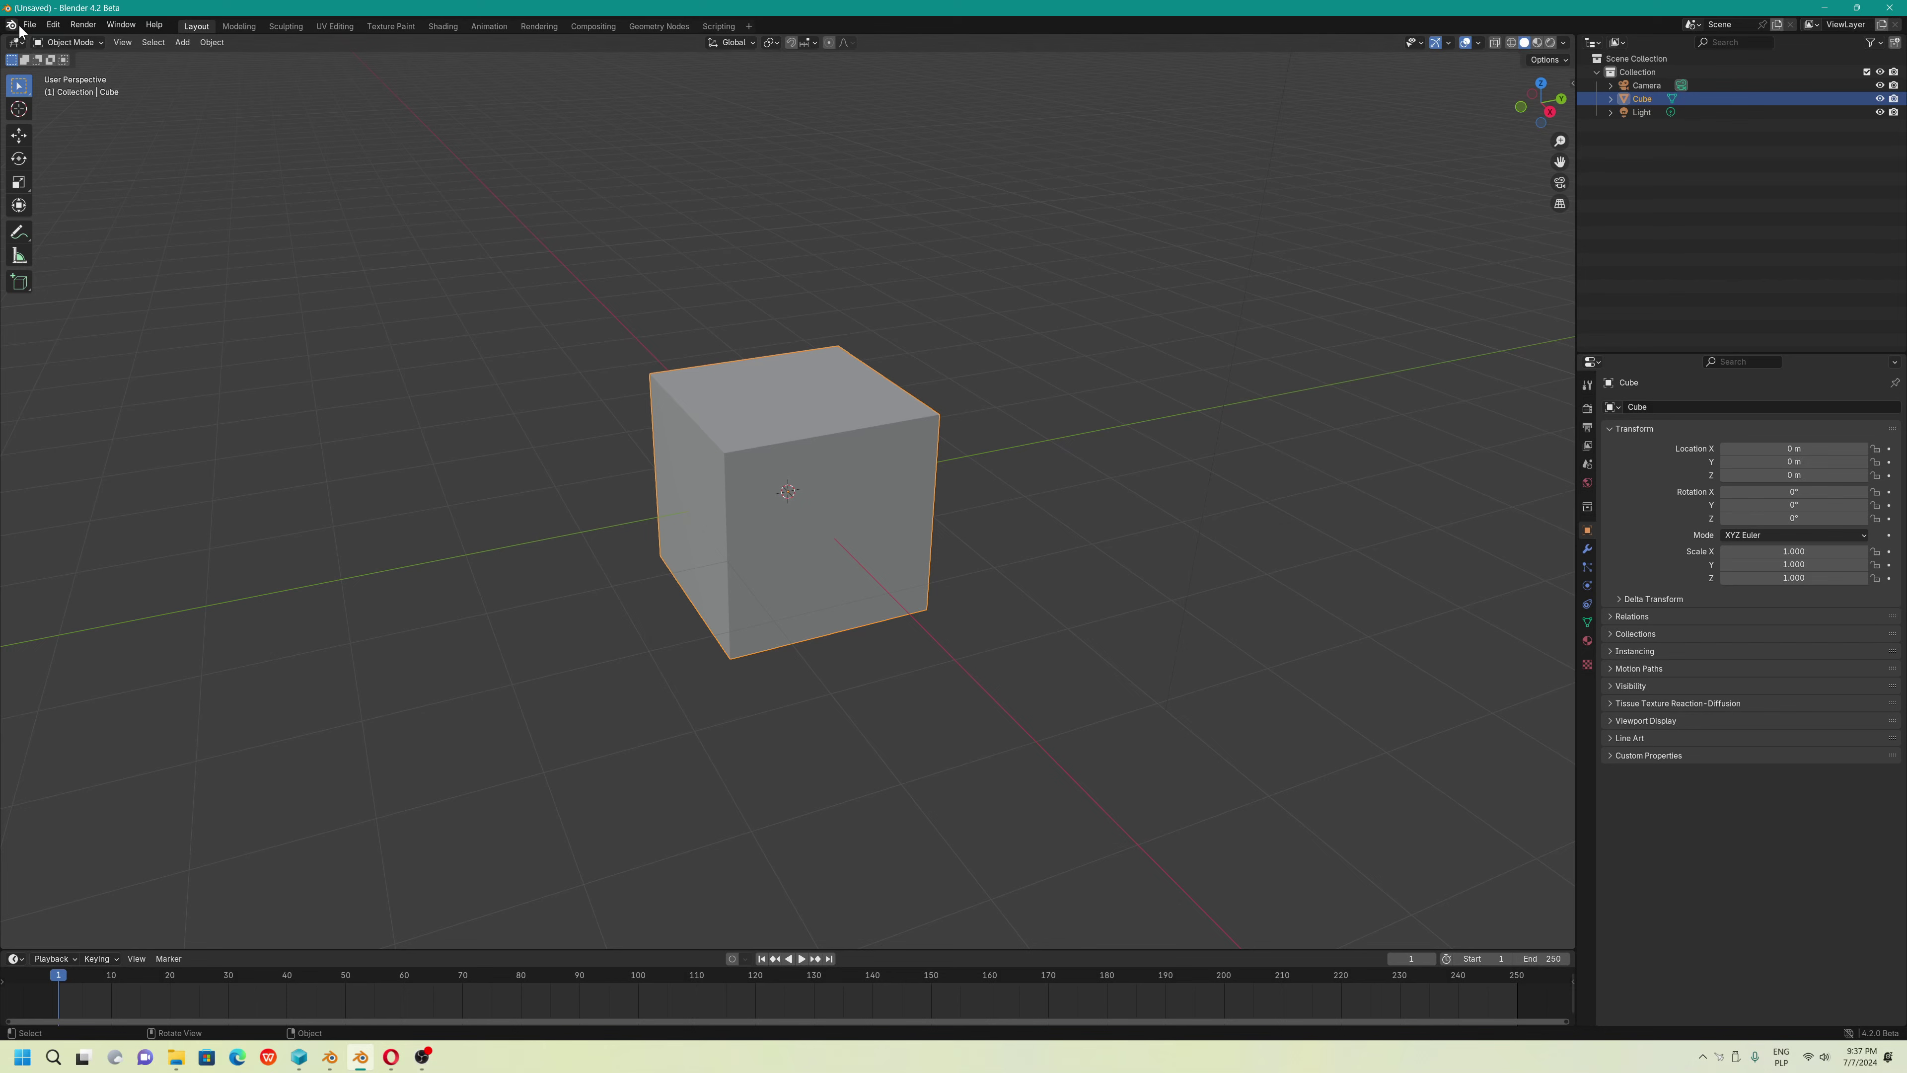
Start installing an add-on from disk in the add-on preferences
{"action": "left_click", "coordinate": [53, 24]}
{"action": "left_click", "coordinate": [81, 198]}
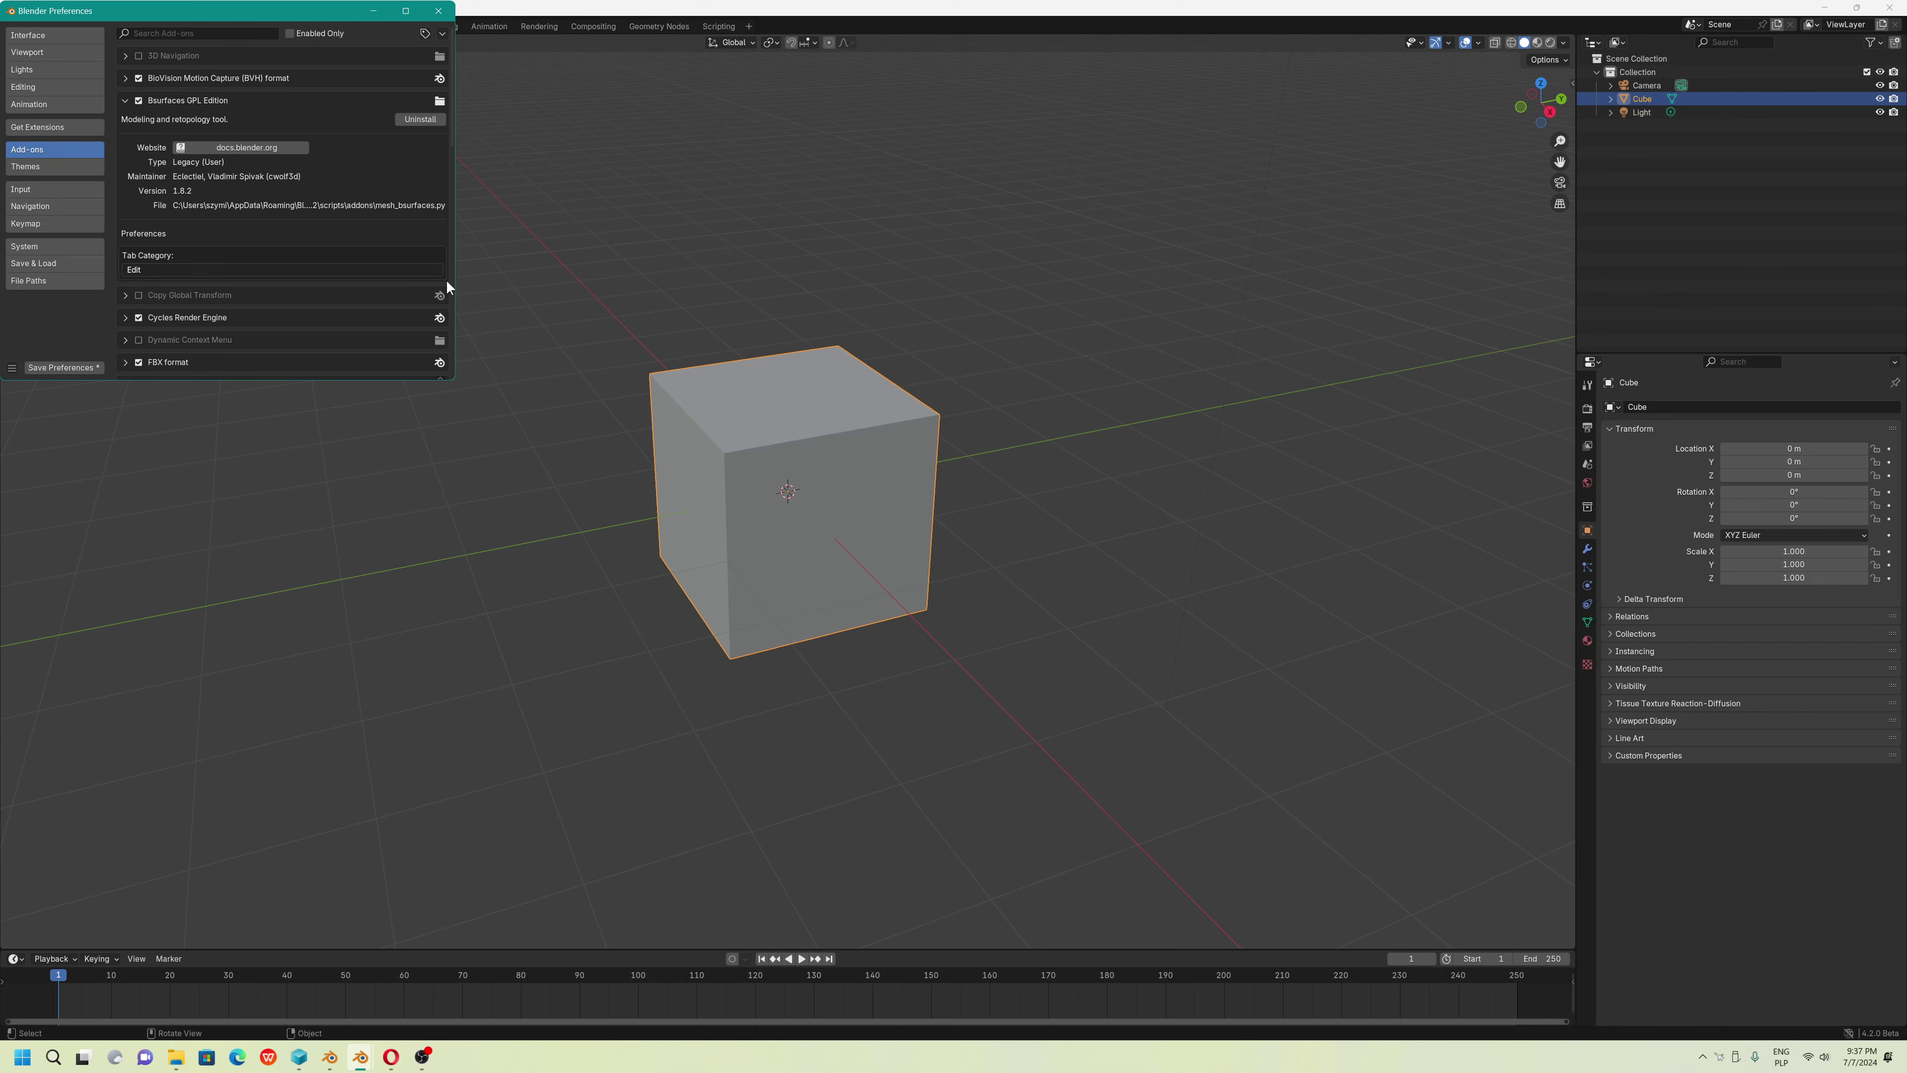
{"action": "left_click", "coordinate": [443, 33]}
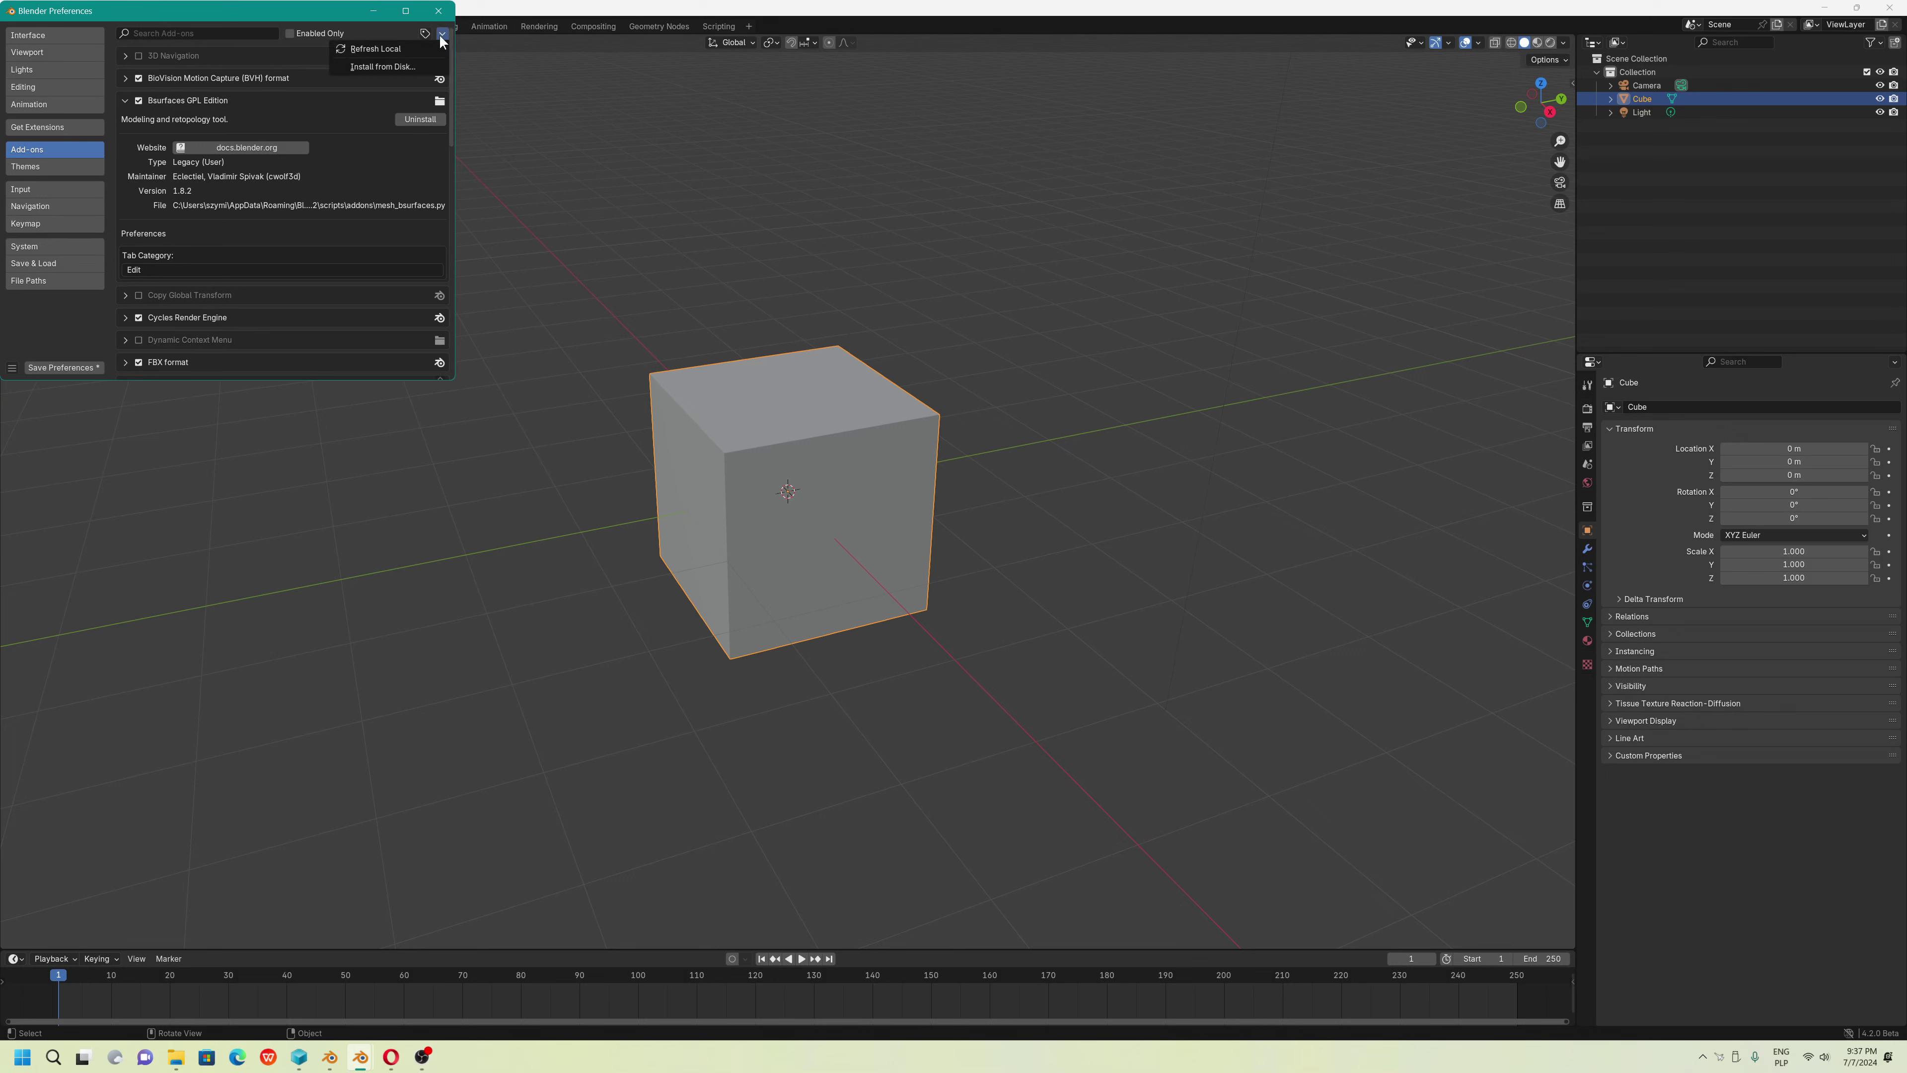
{"action": "left_click", "coordinate": [410, 70]}
{"action": "left_click_drag", "start_coordinate": [471, 21], "coordinate": [1330, 317]}
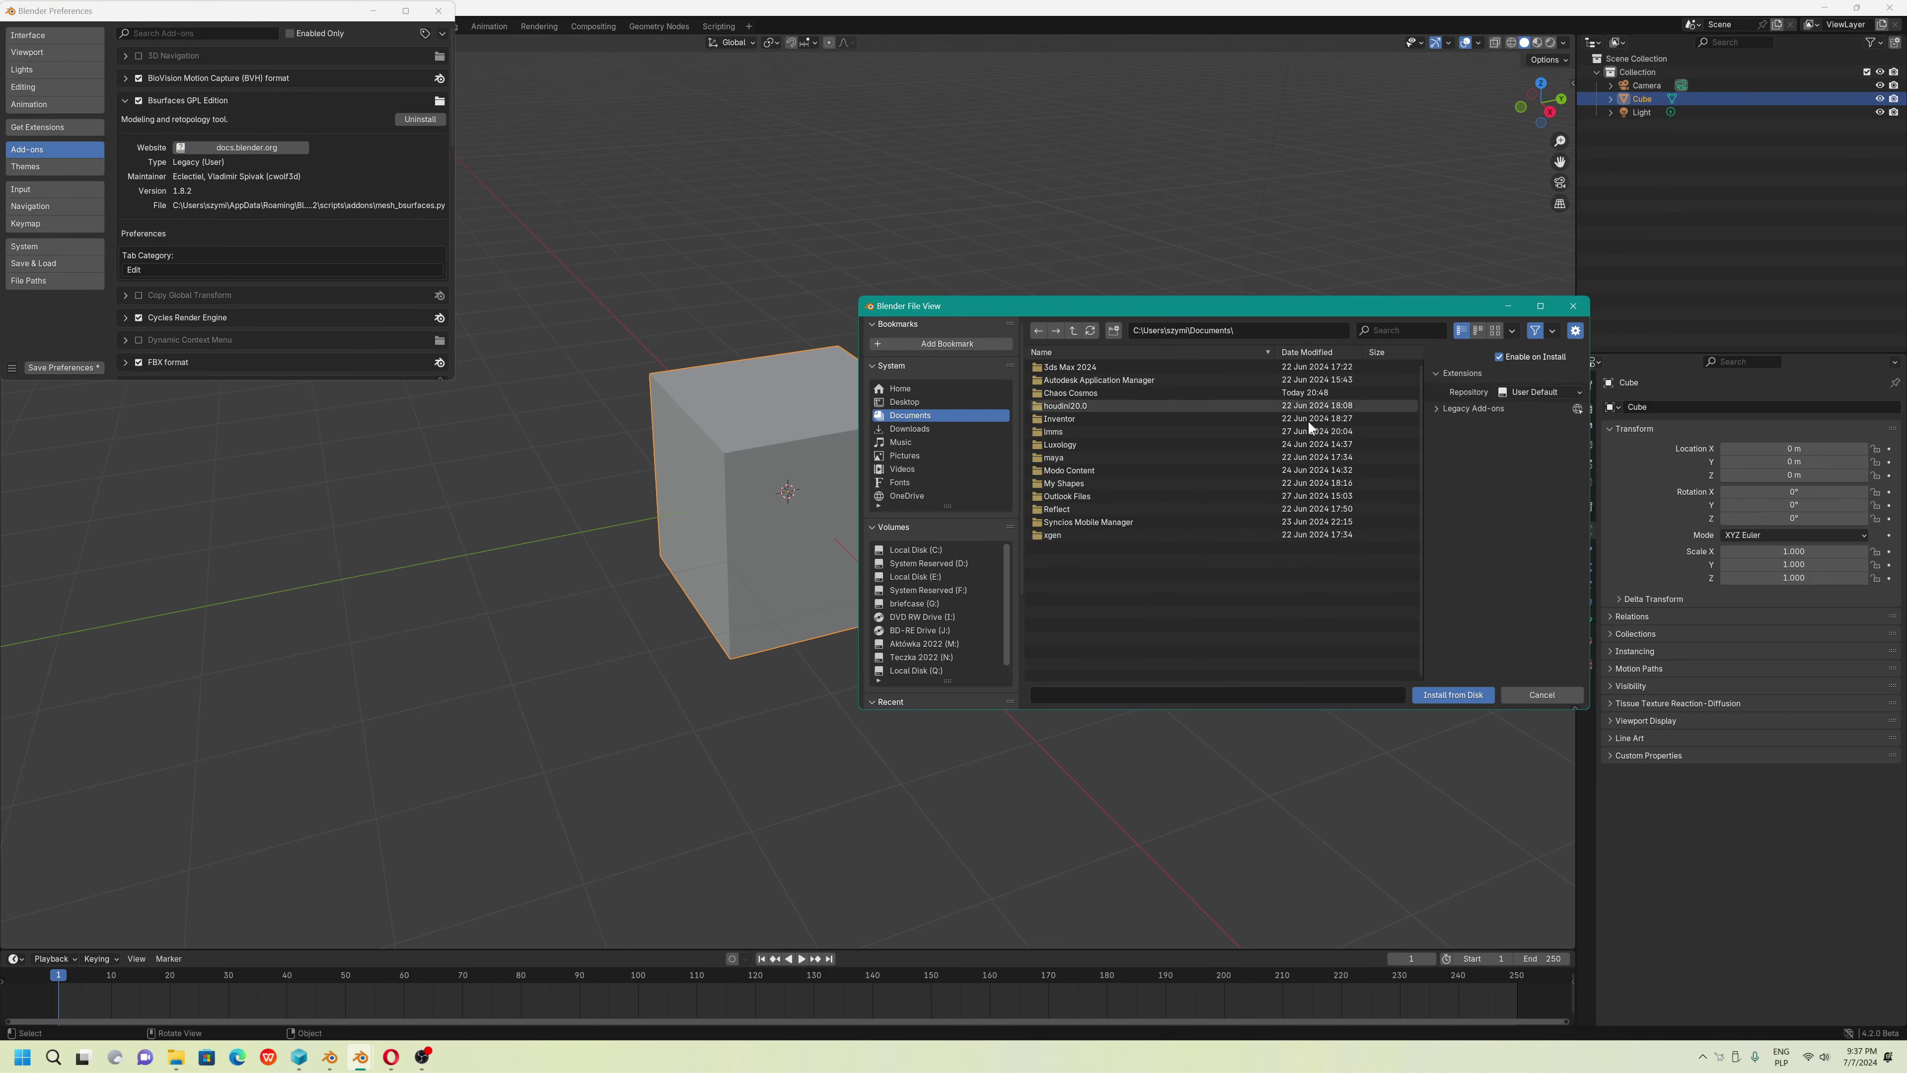
Browse to C:\Program Files\Blender 4.2.0 Beta\4.2\scripts\addons in the file browser
{"action": "left_click", "coordinate": [932, 553]}
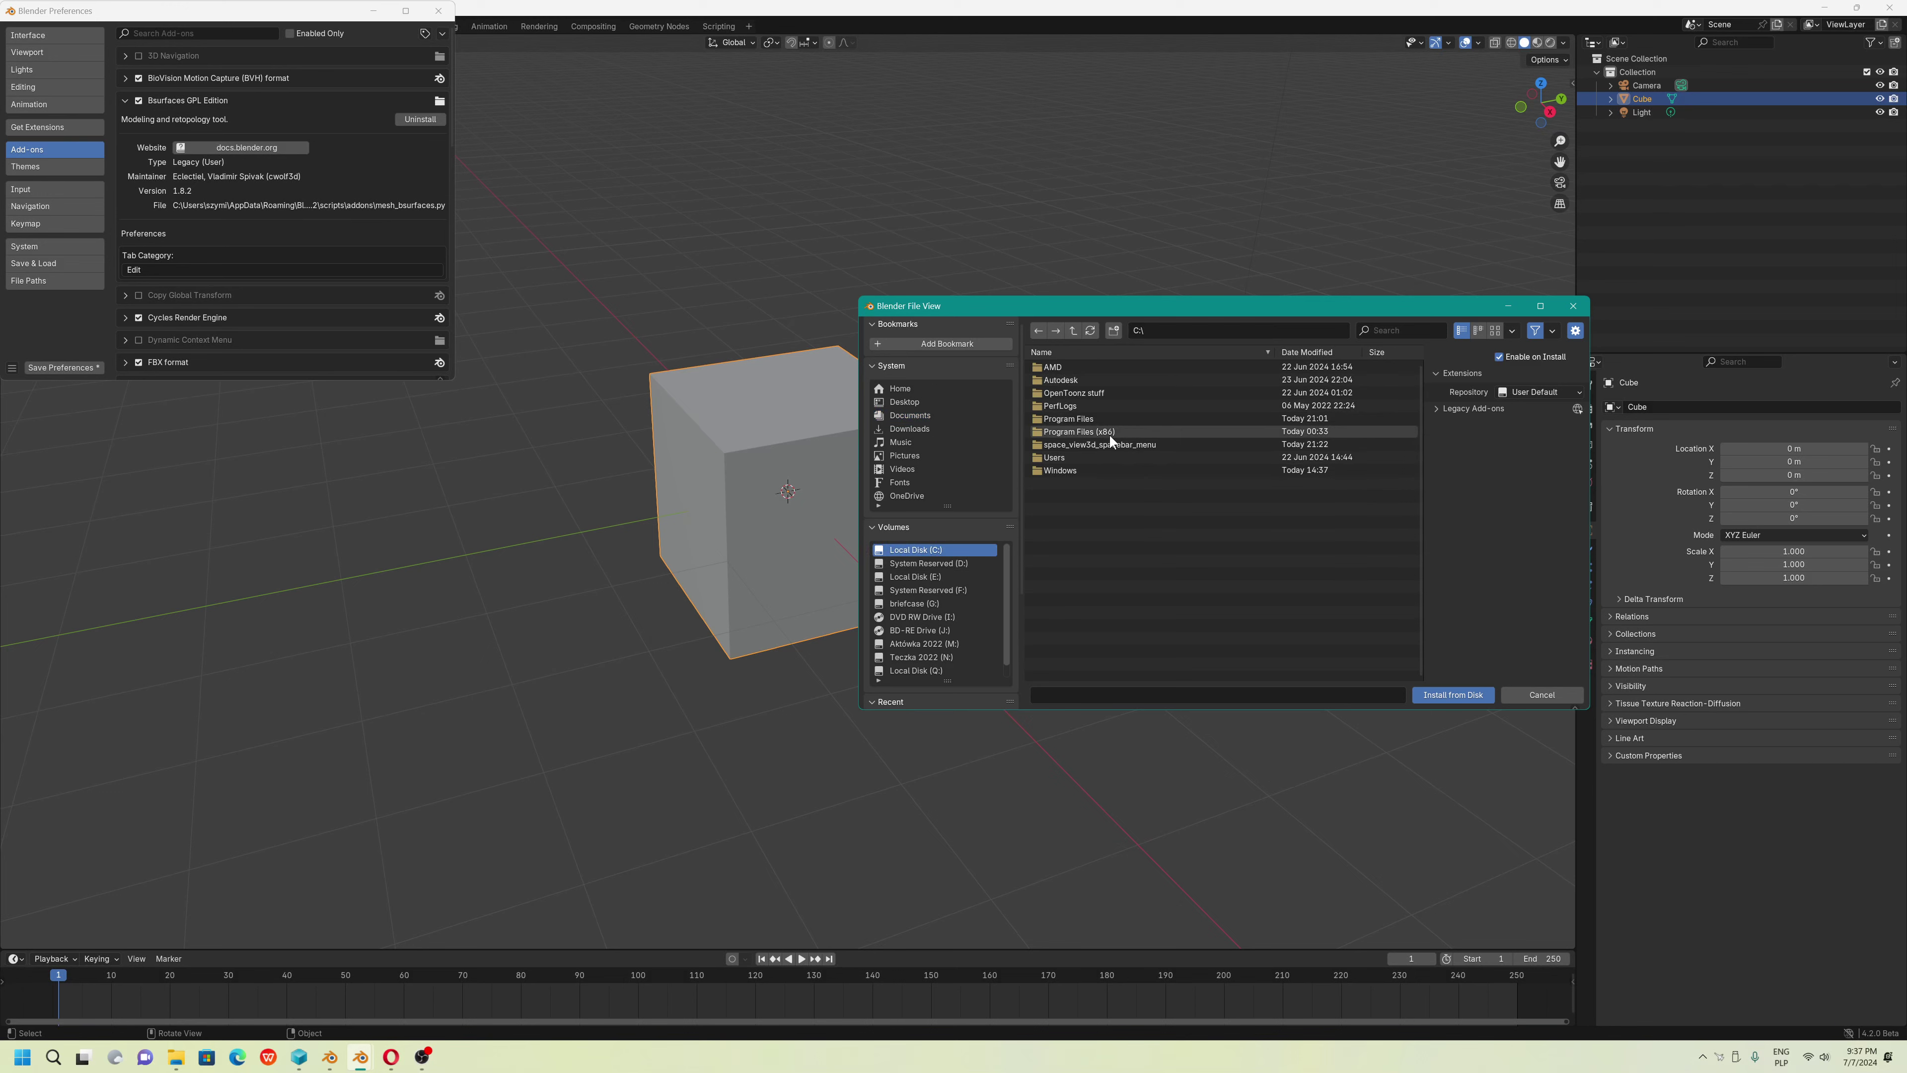
{"action": "double_click", "coordinate": [1079, 420]}
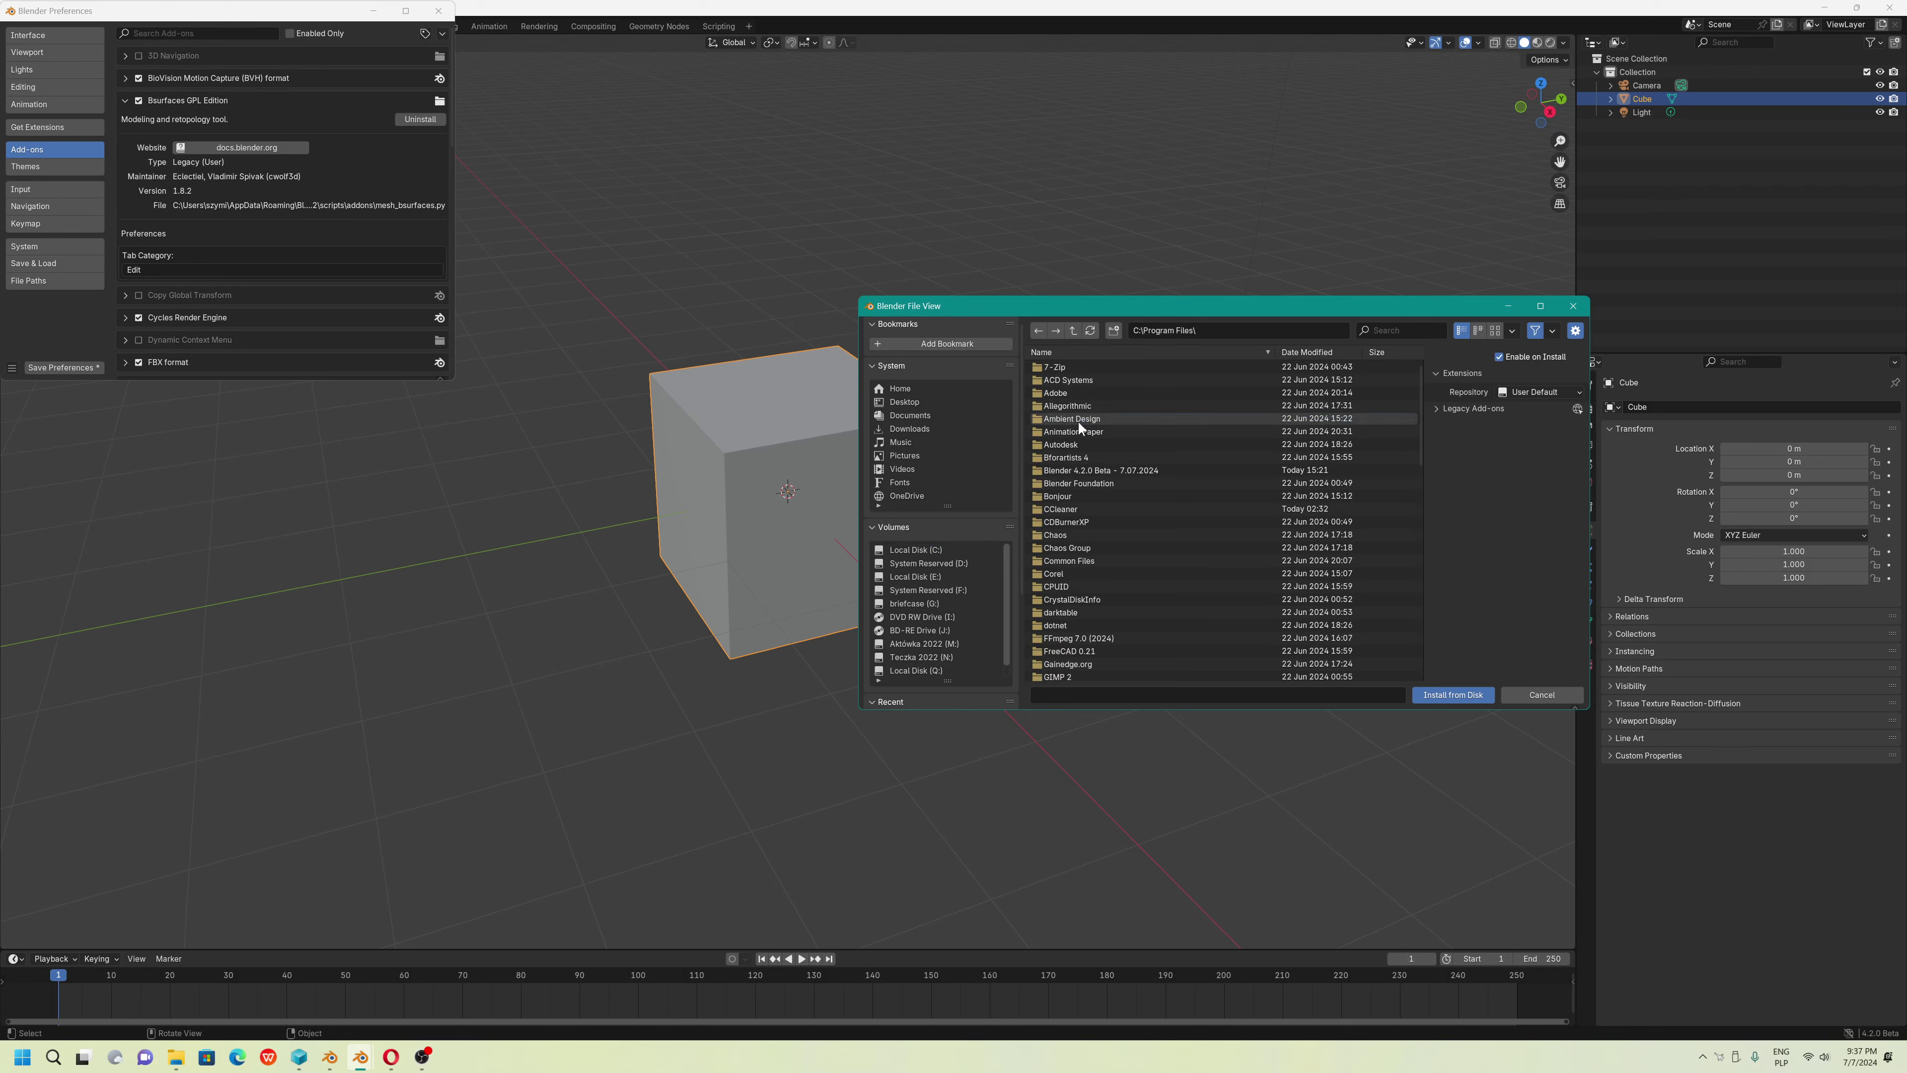
{"action": "double_click", "coordinate": [1116, 471]}
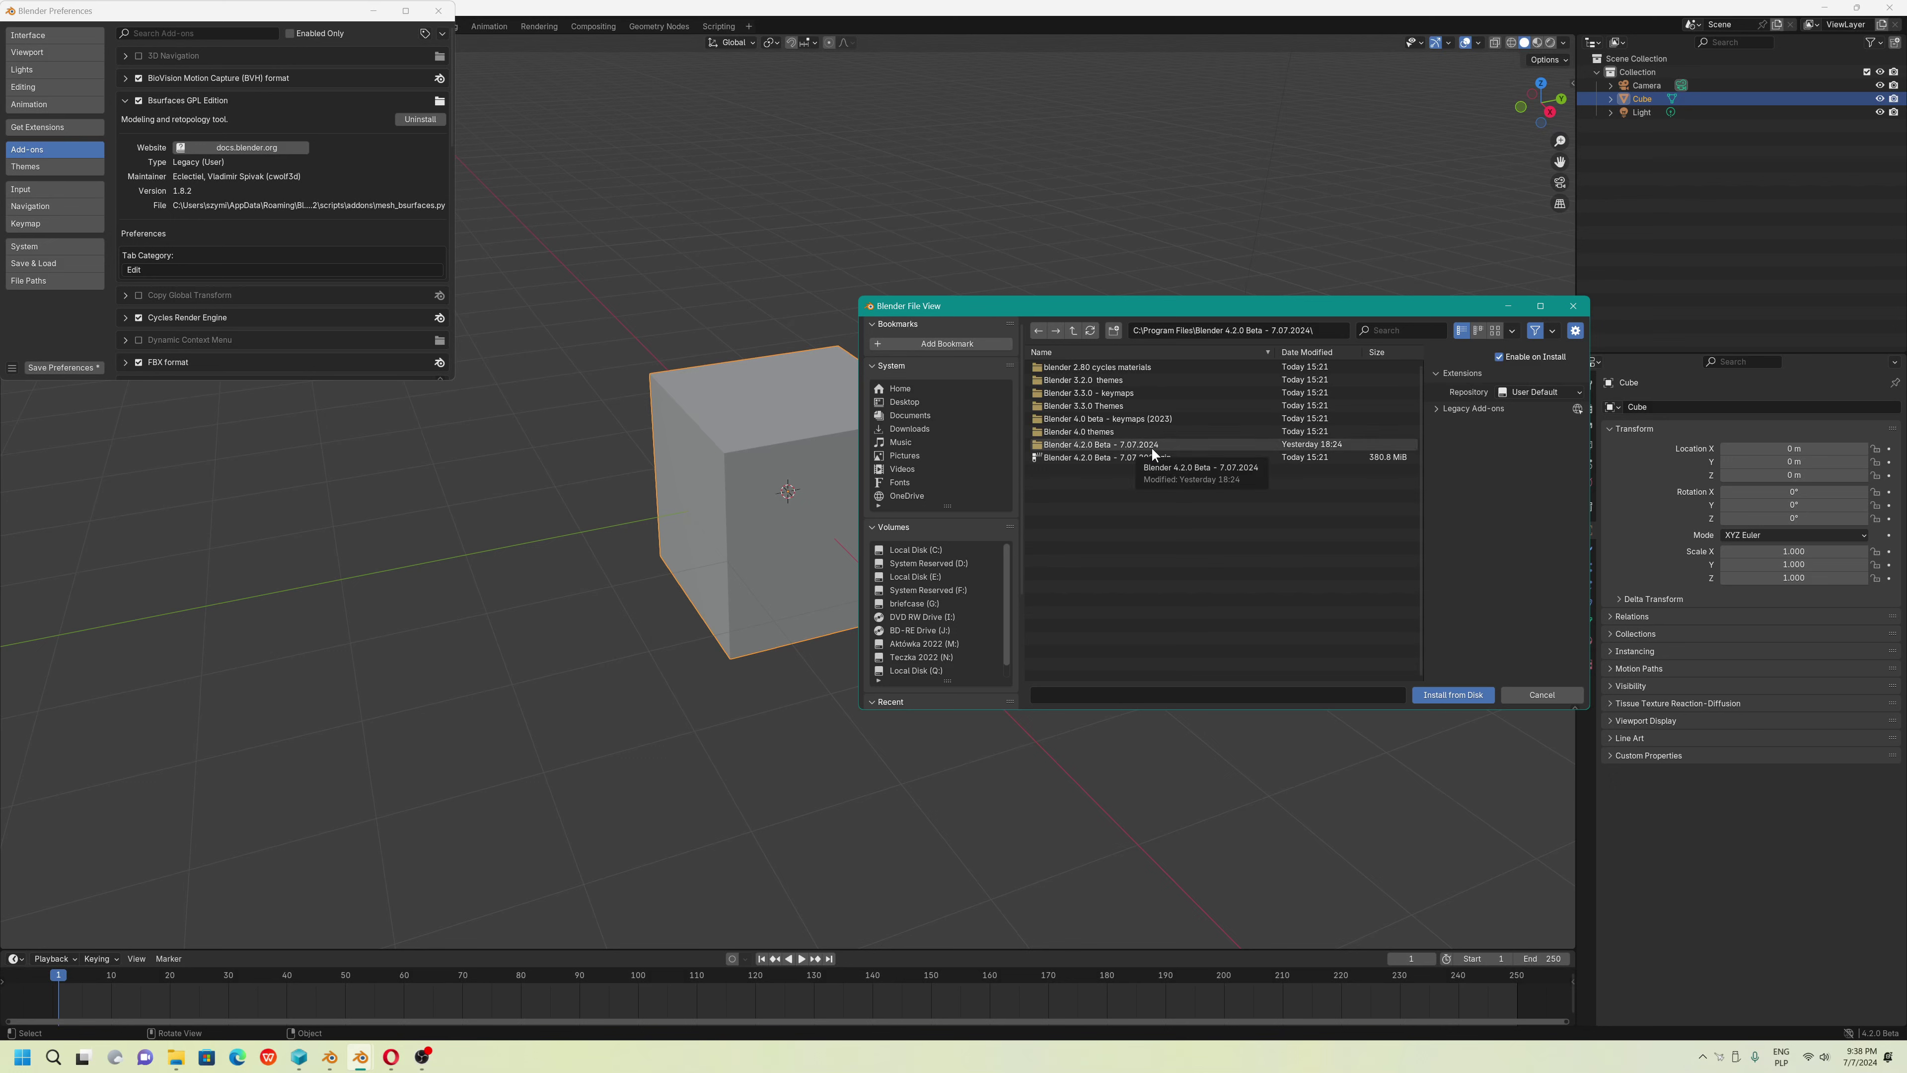
{"action": "double_click", "coordinate": [1096, 444]}
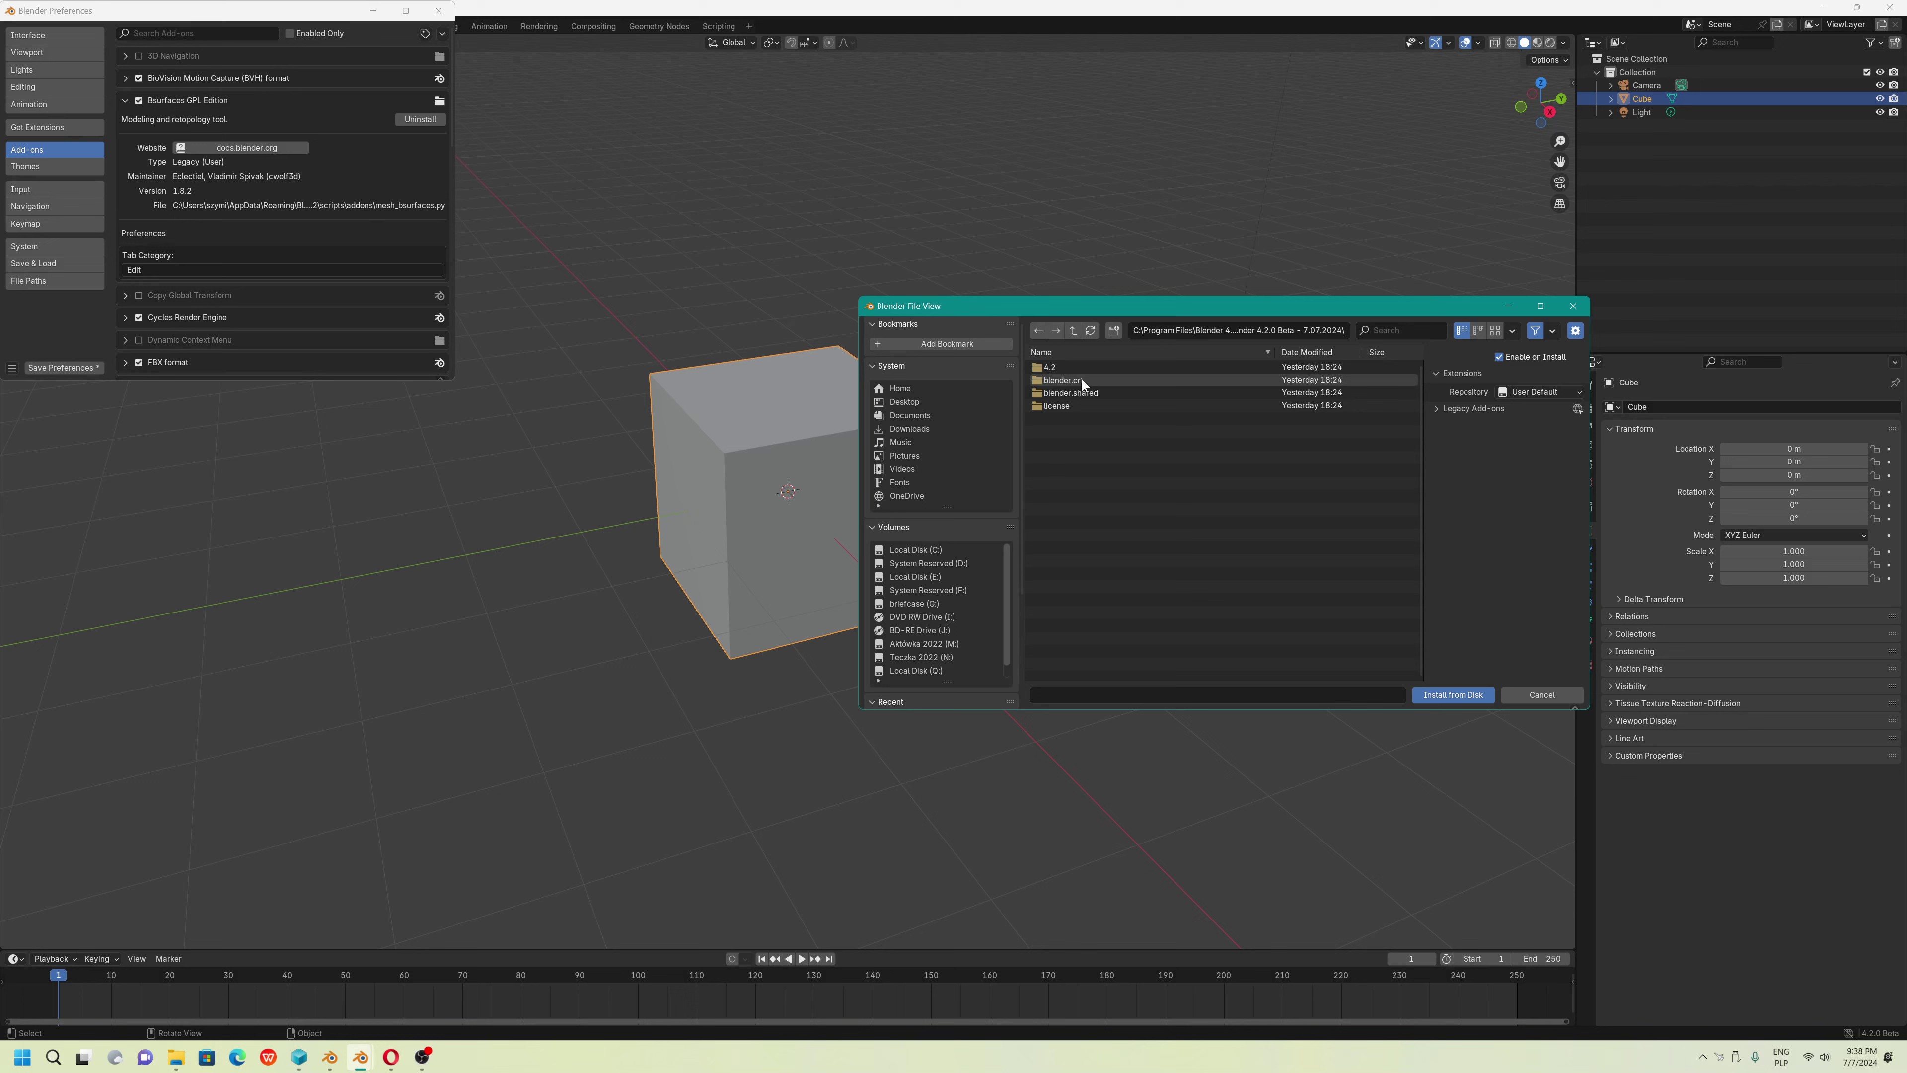
{"action": "double_click", "coordinate": [1053, 369]}
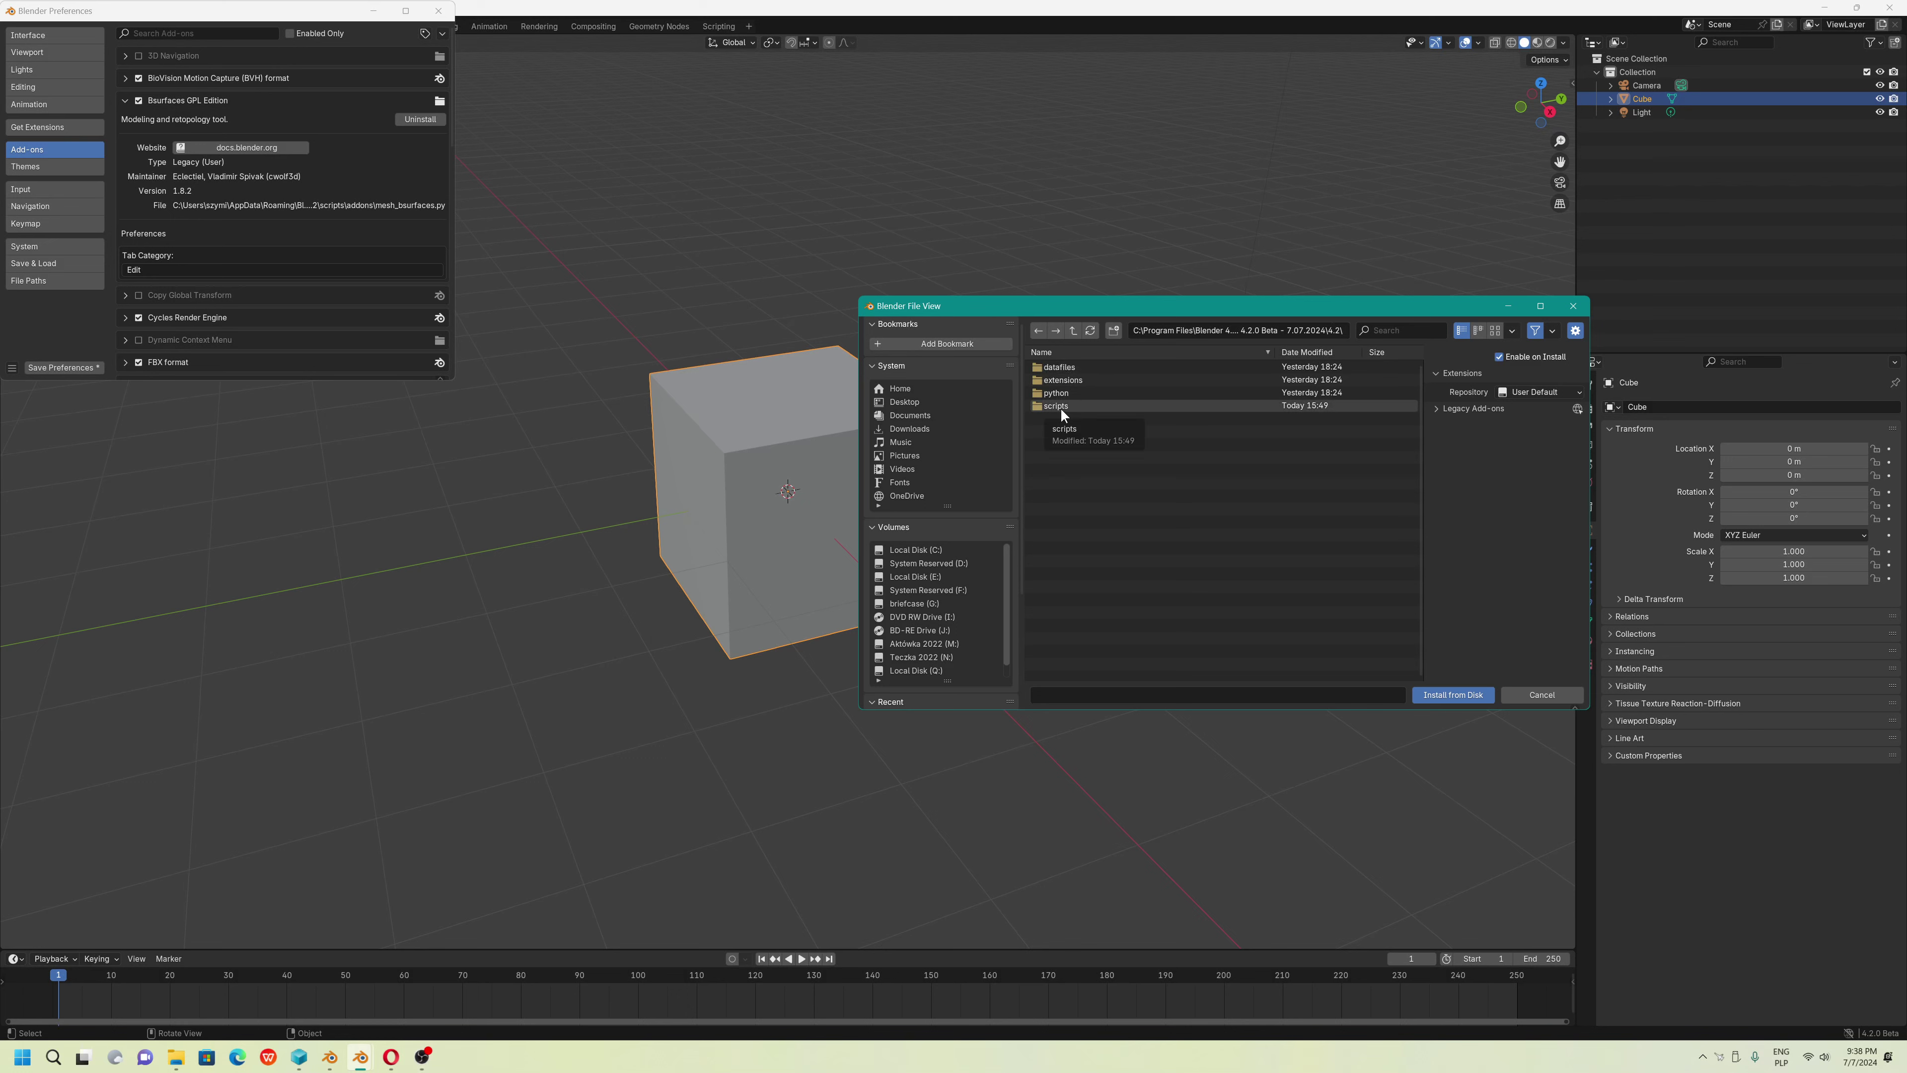
{"action": "double_click", "coordinate": [1061, 407]}
{"action": "double_click", "coordinate": [1066, 375]}
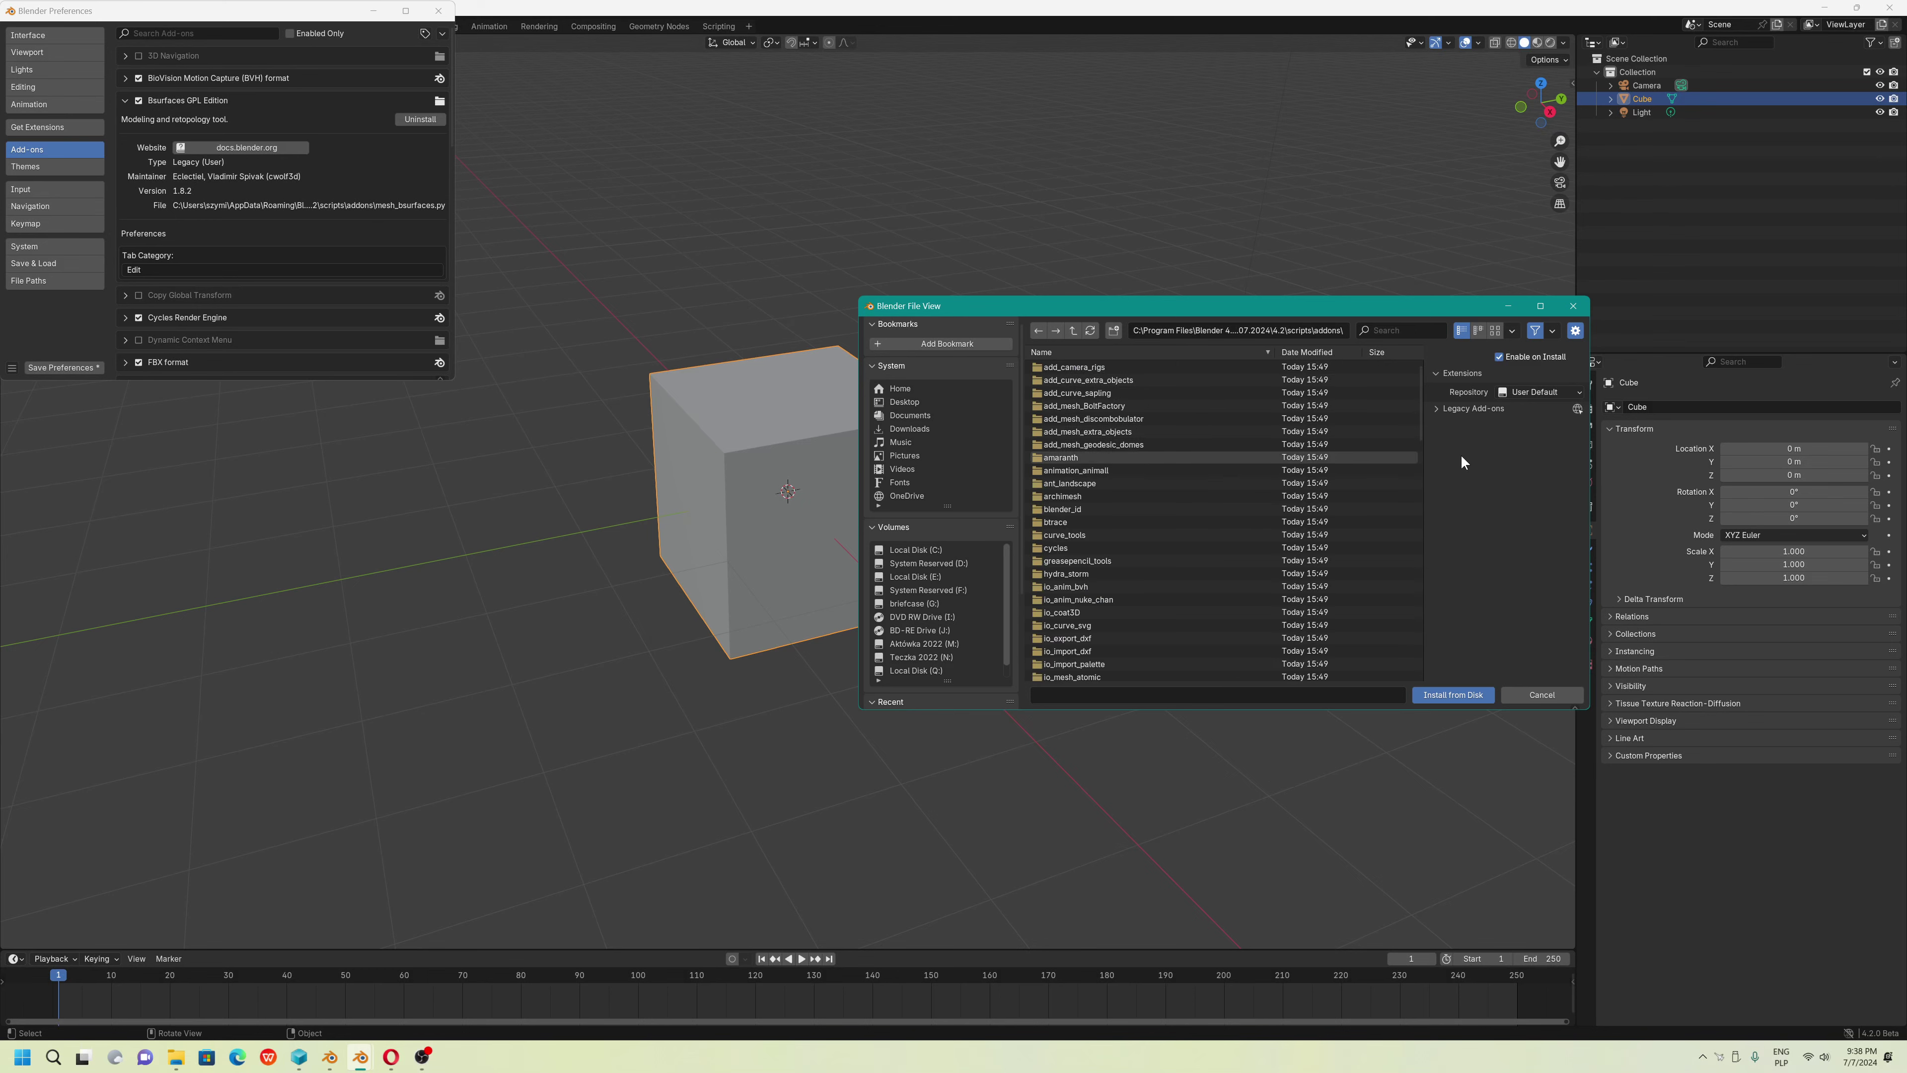
Select mesh_bsurfaces.py in the addons folder and install it from disk
{"action": "left_click_drag", "start_coordinate": [1419, 413], "coordinate": [1412, 614]}
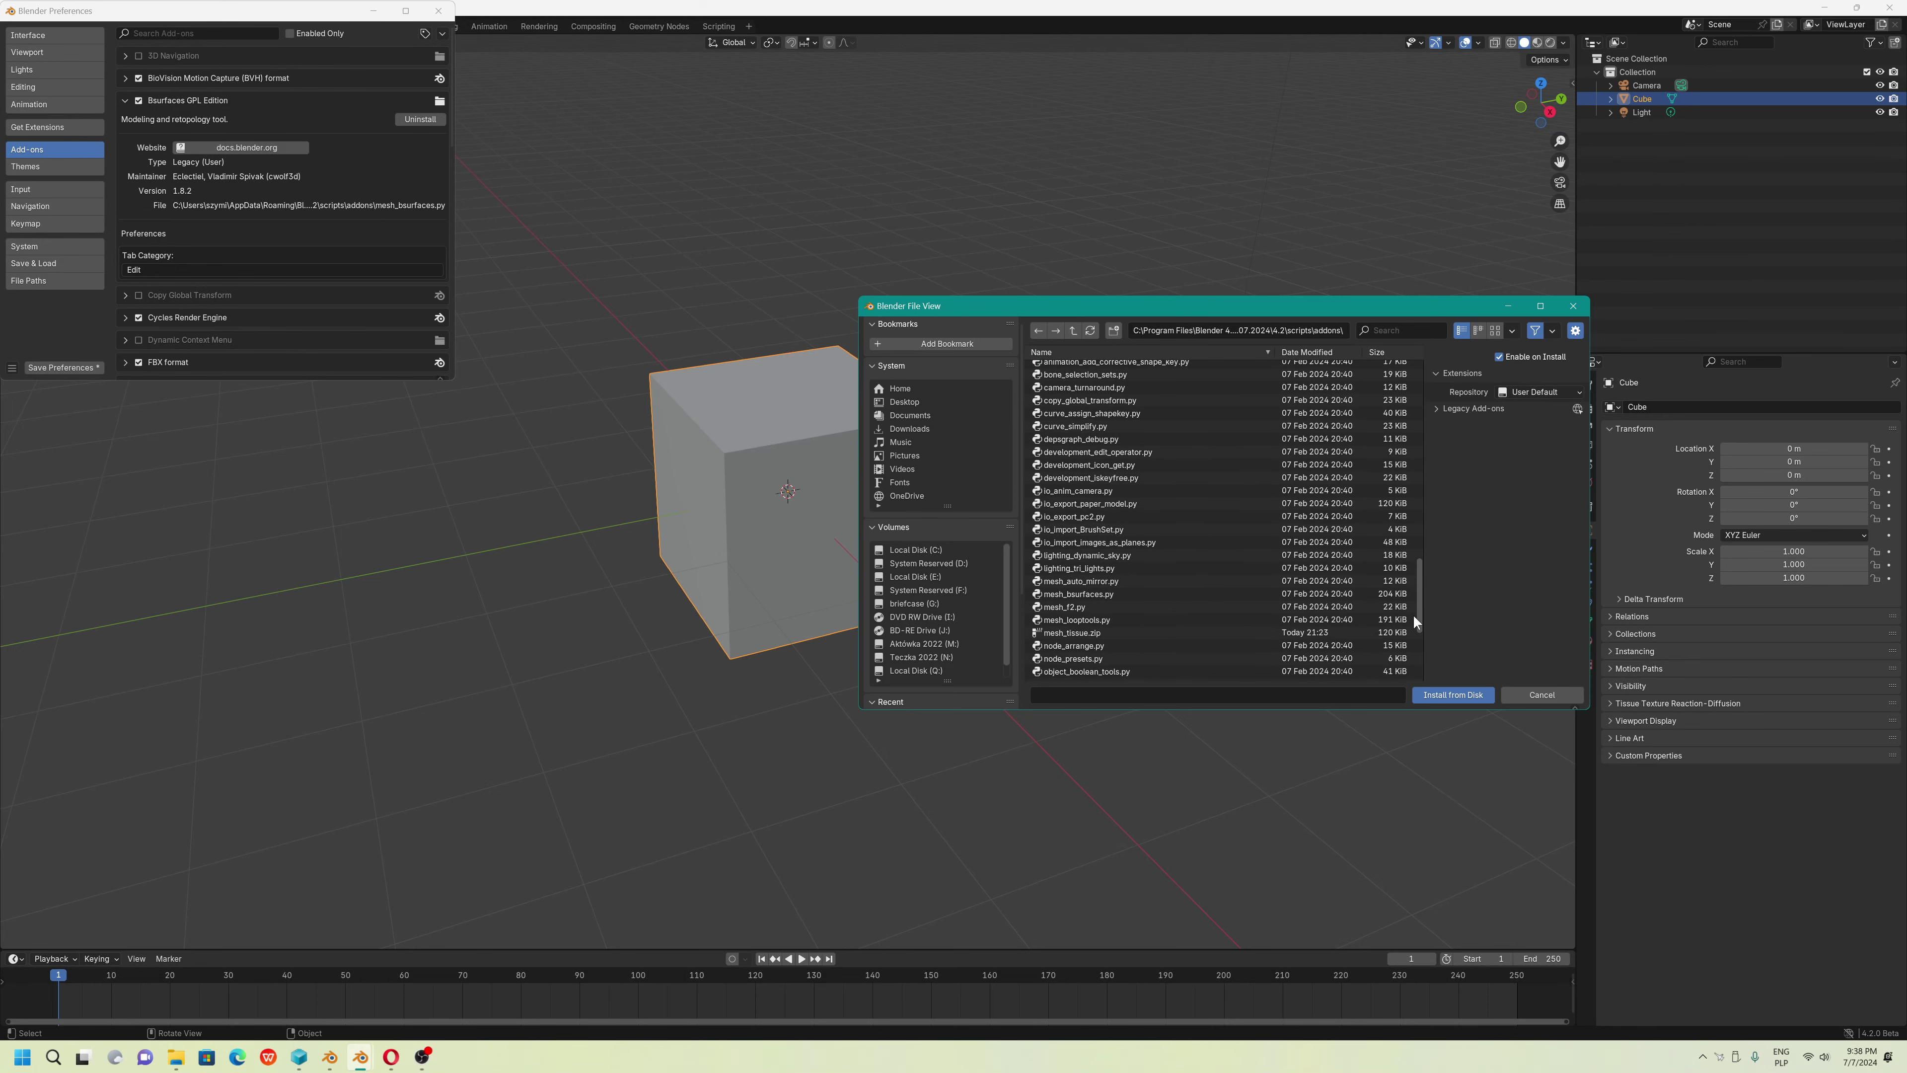
{"action": "left_click", "coordinate": [1095, 594]}
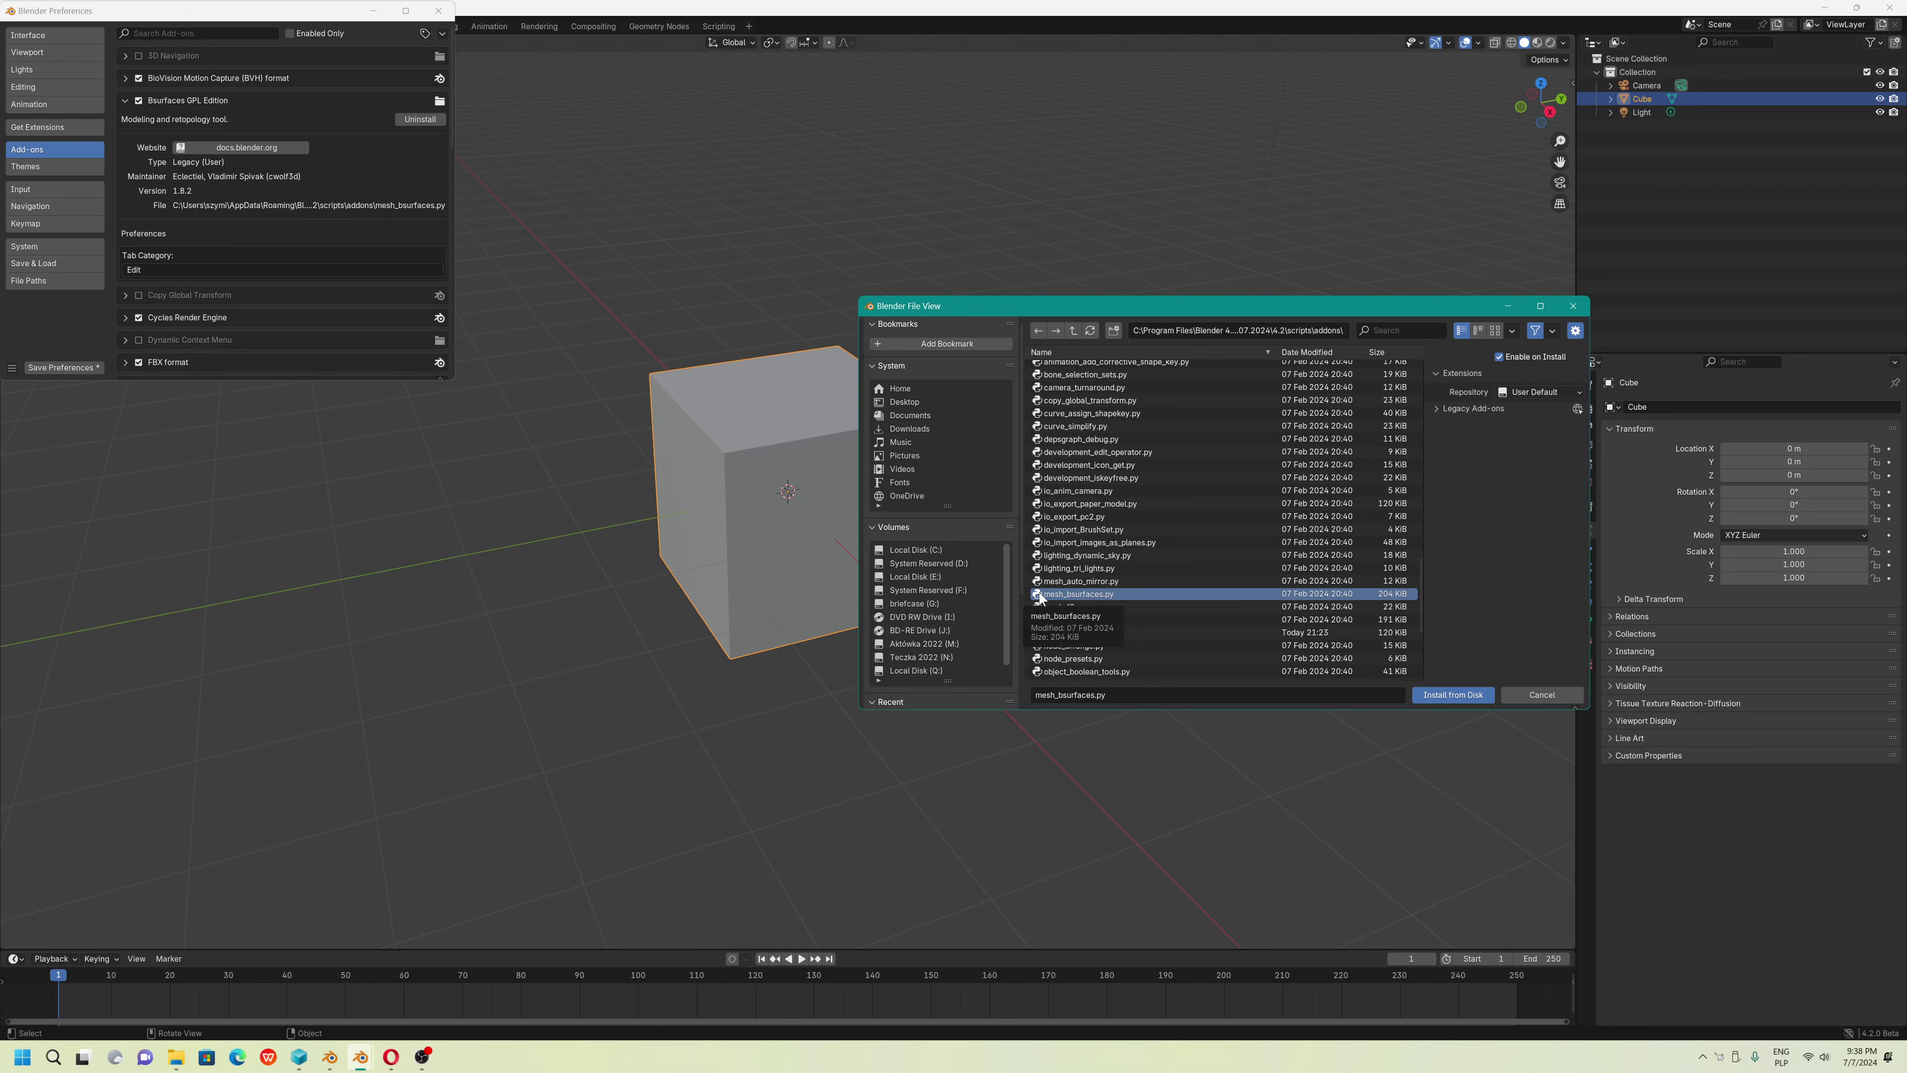
{"action": "left_click", "coordinate": [1438, 695]}
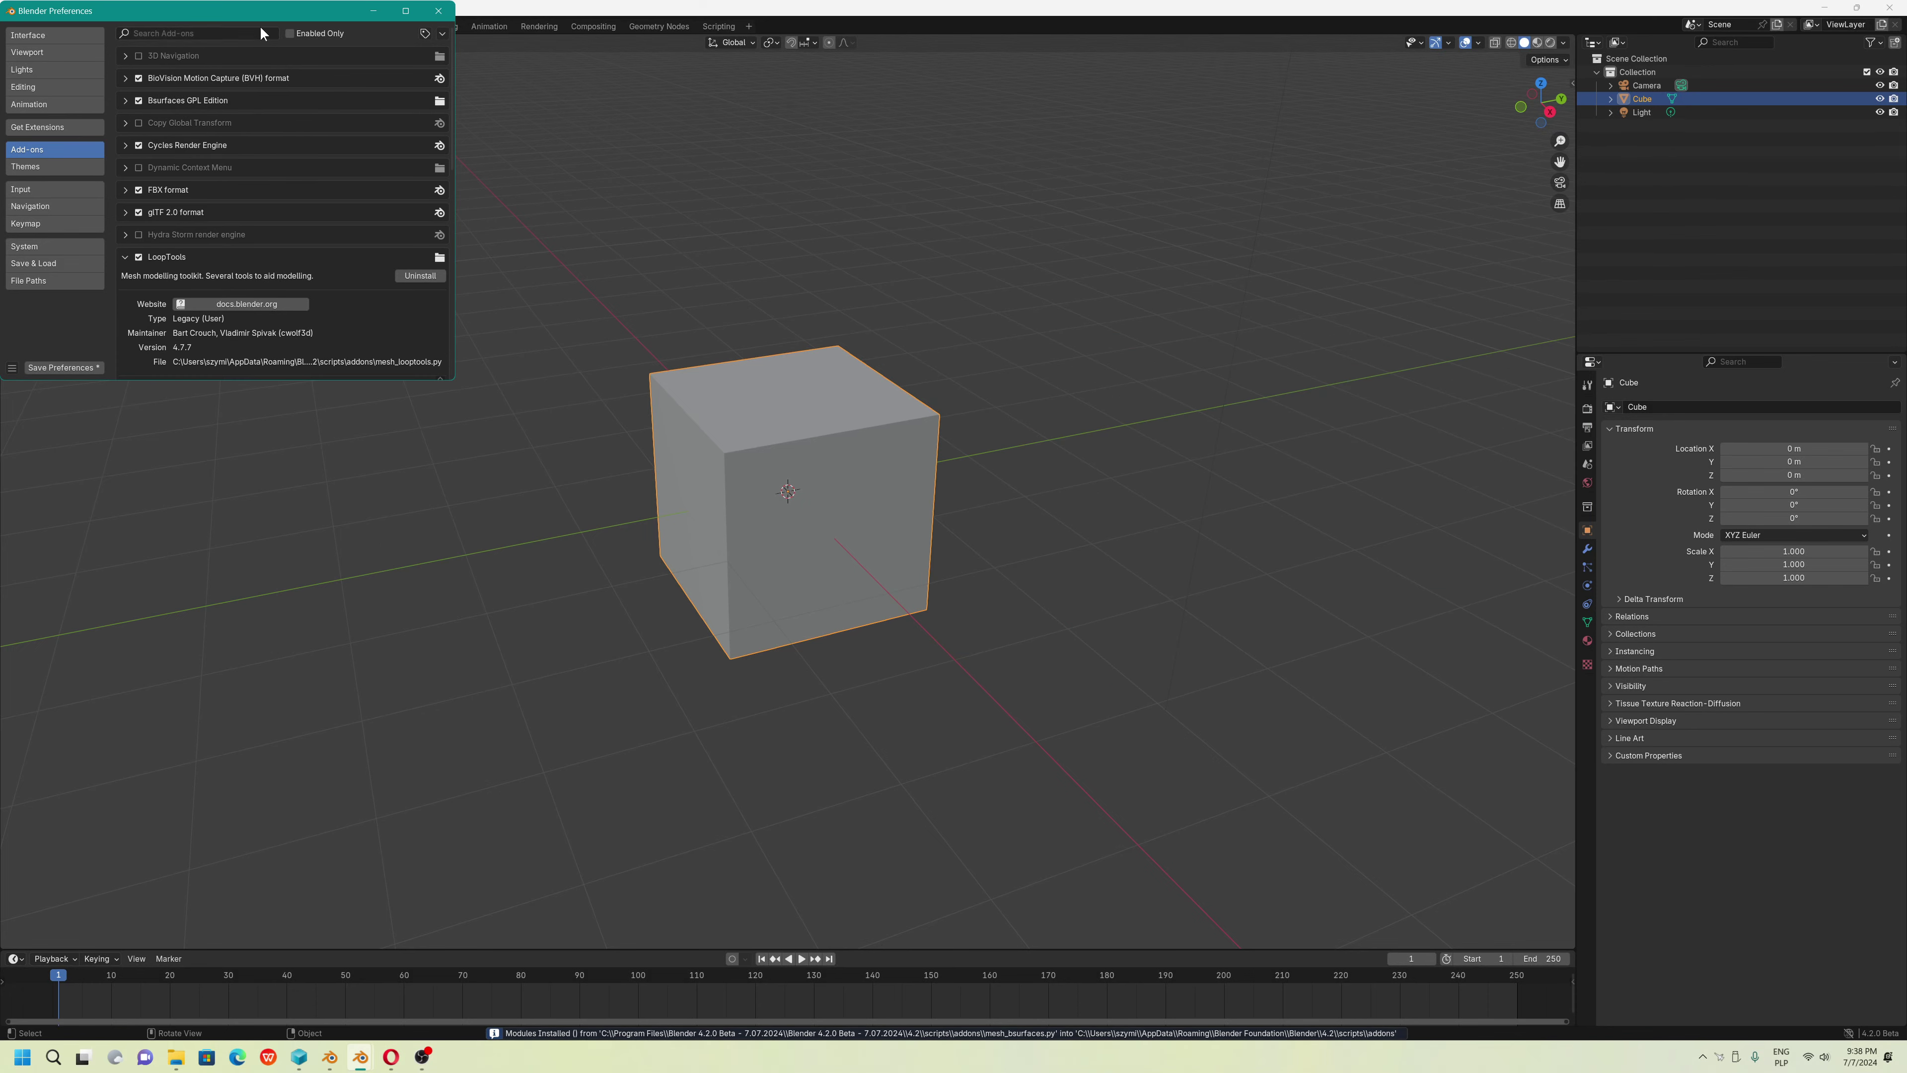
Switch the preferences to Themes and start installing a theme from a file
{"action": "left_click_drag", "start_coordinate": [279, 11], "coordinate": [507, 213]}
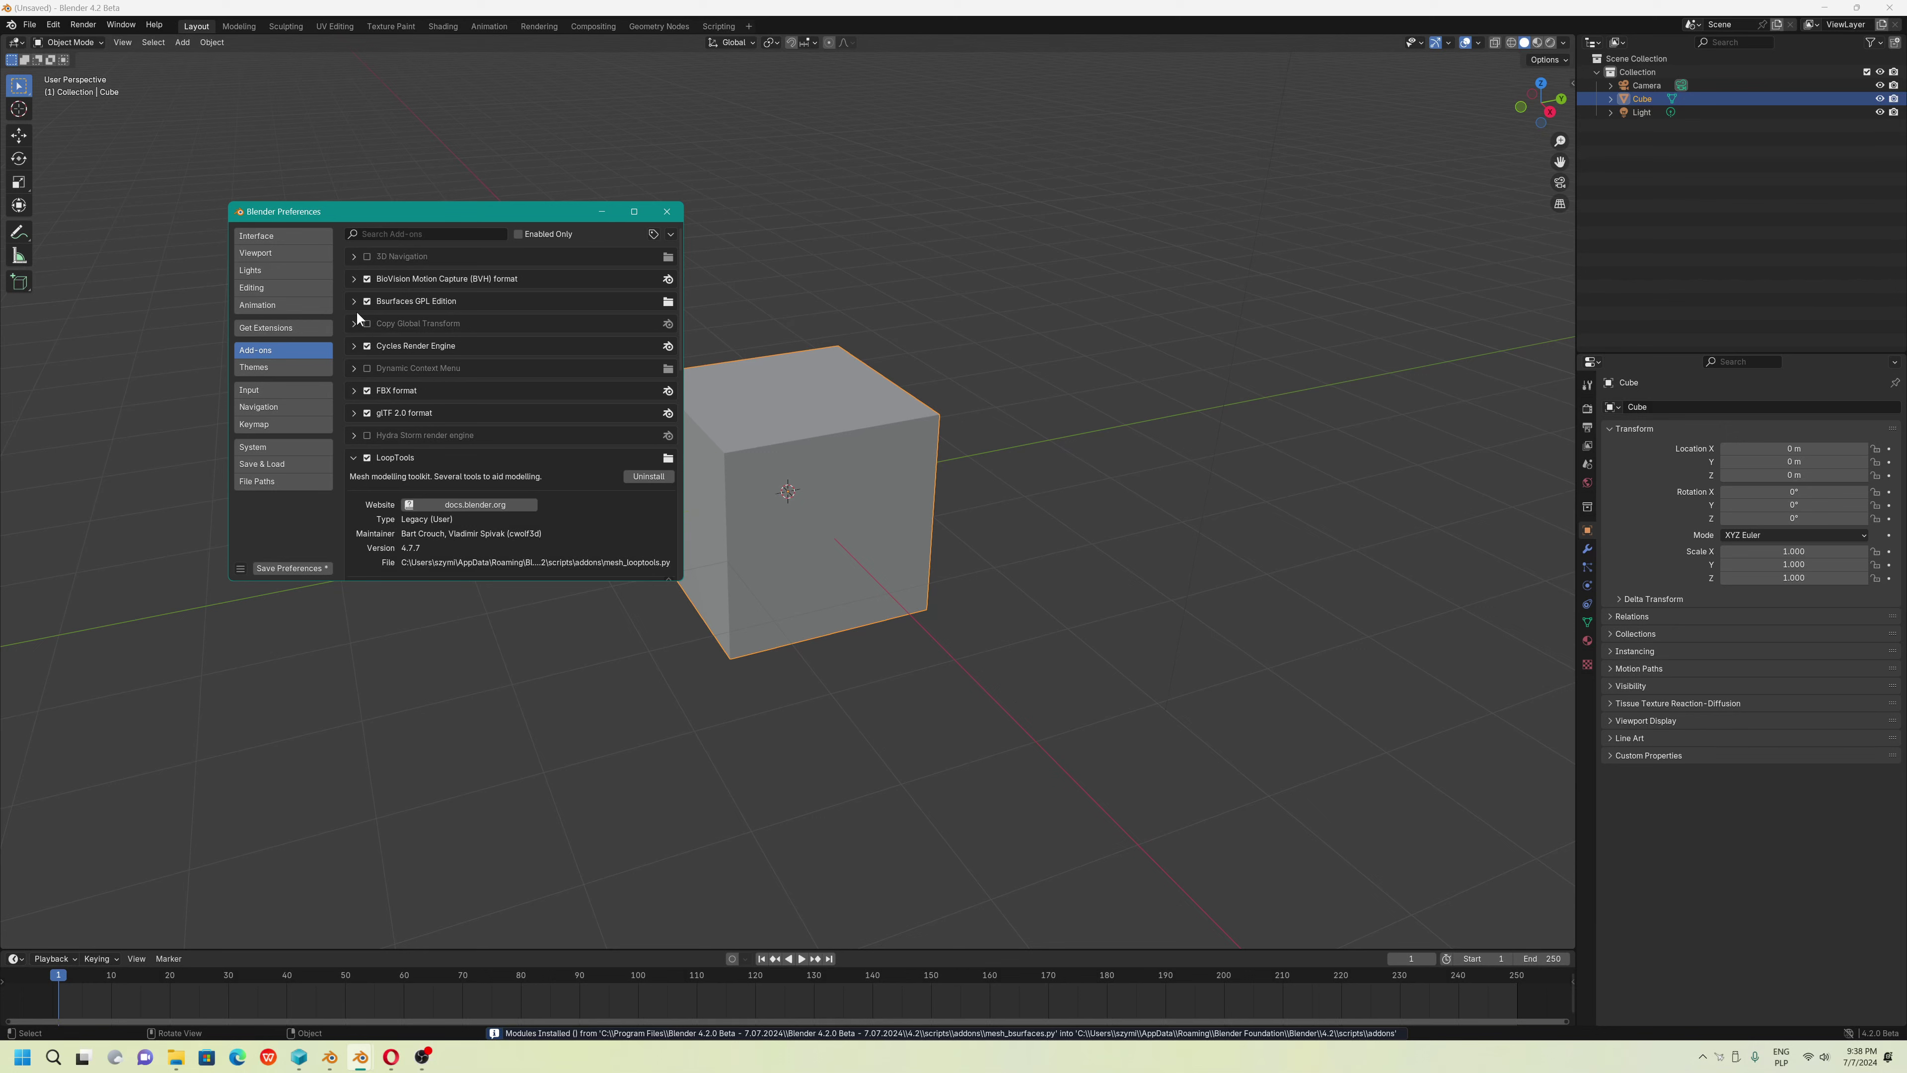
{"action": "left_click", "coordinate": [353, 302]}
{"action": "left_click", "coordinate": [270, 368]}
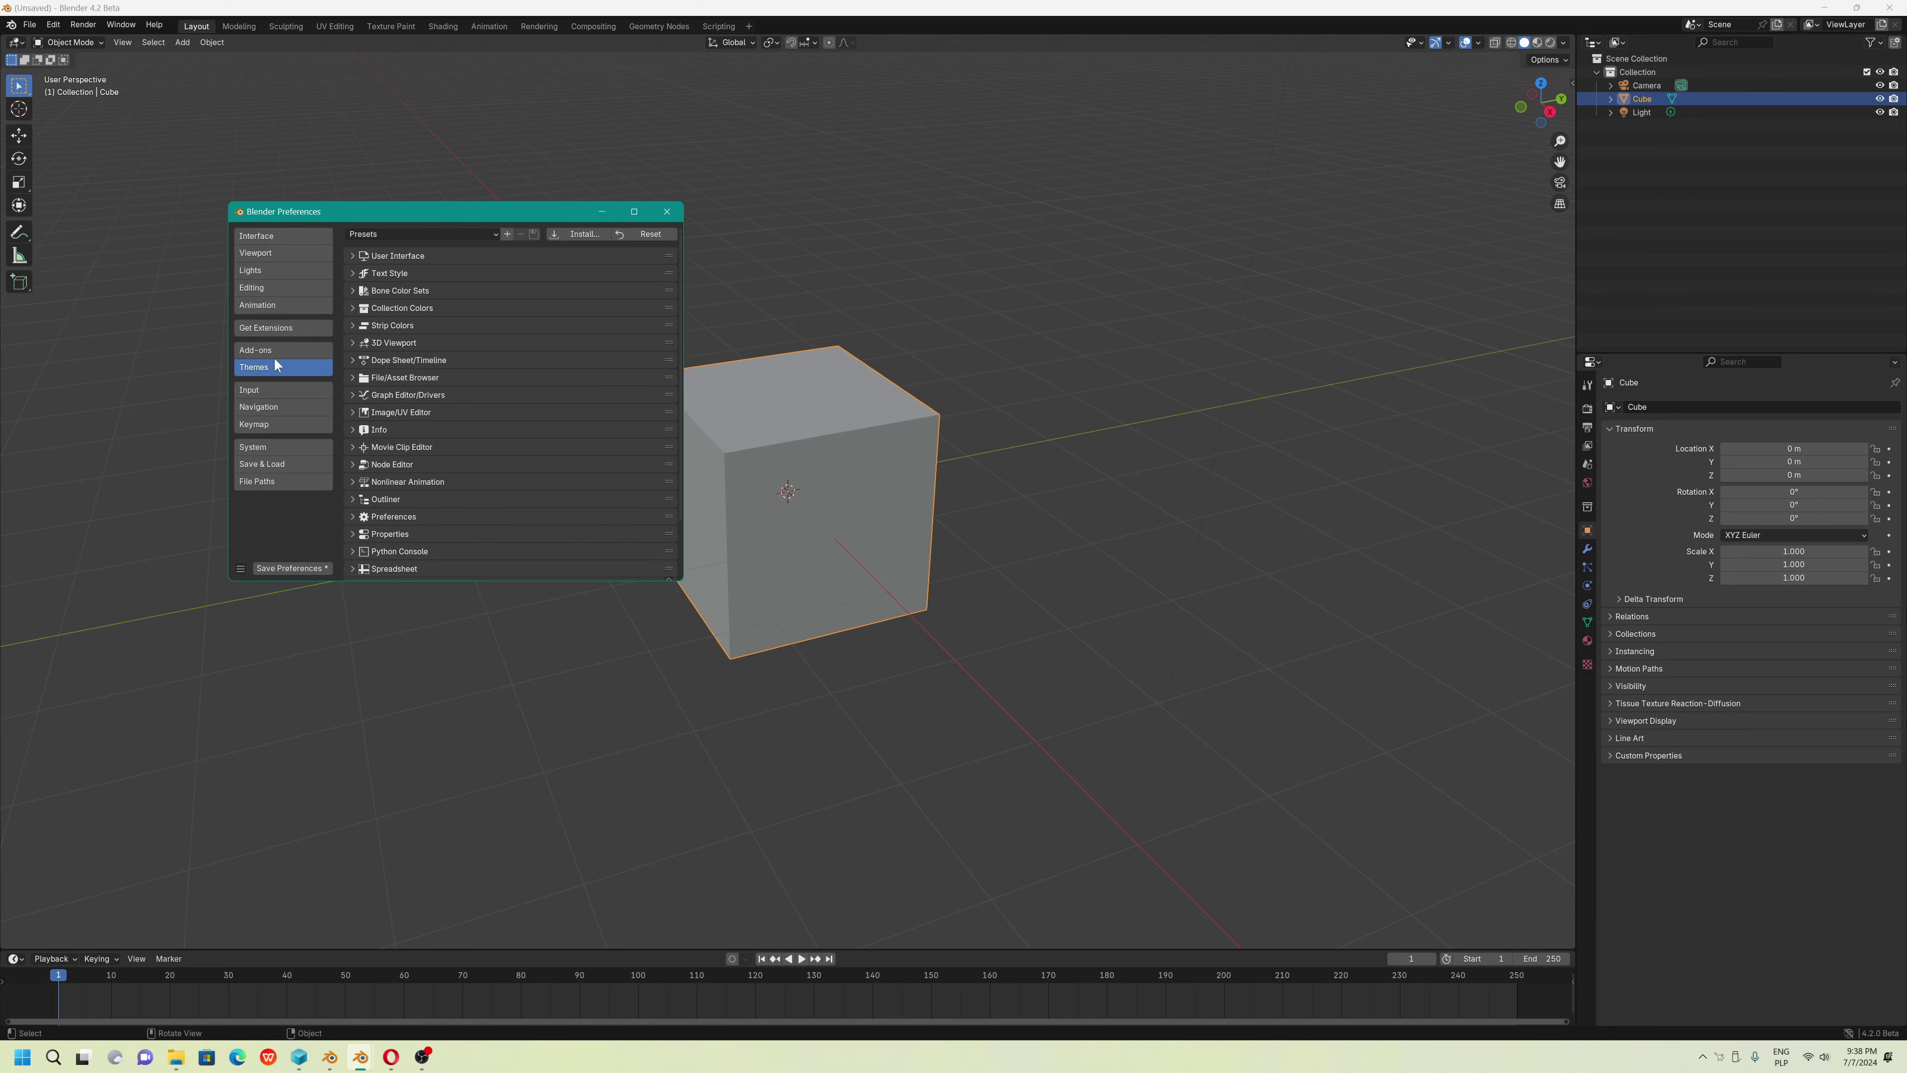
{"action": "left_click", "coordinate": [469, 237]}
{"action": "left_click", "coordinate": [574, 235]}
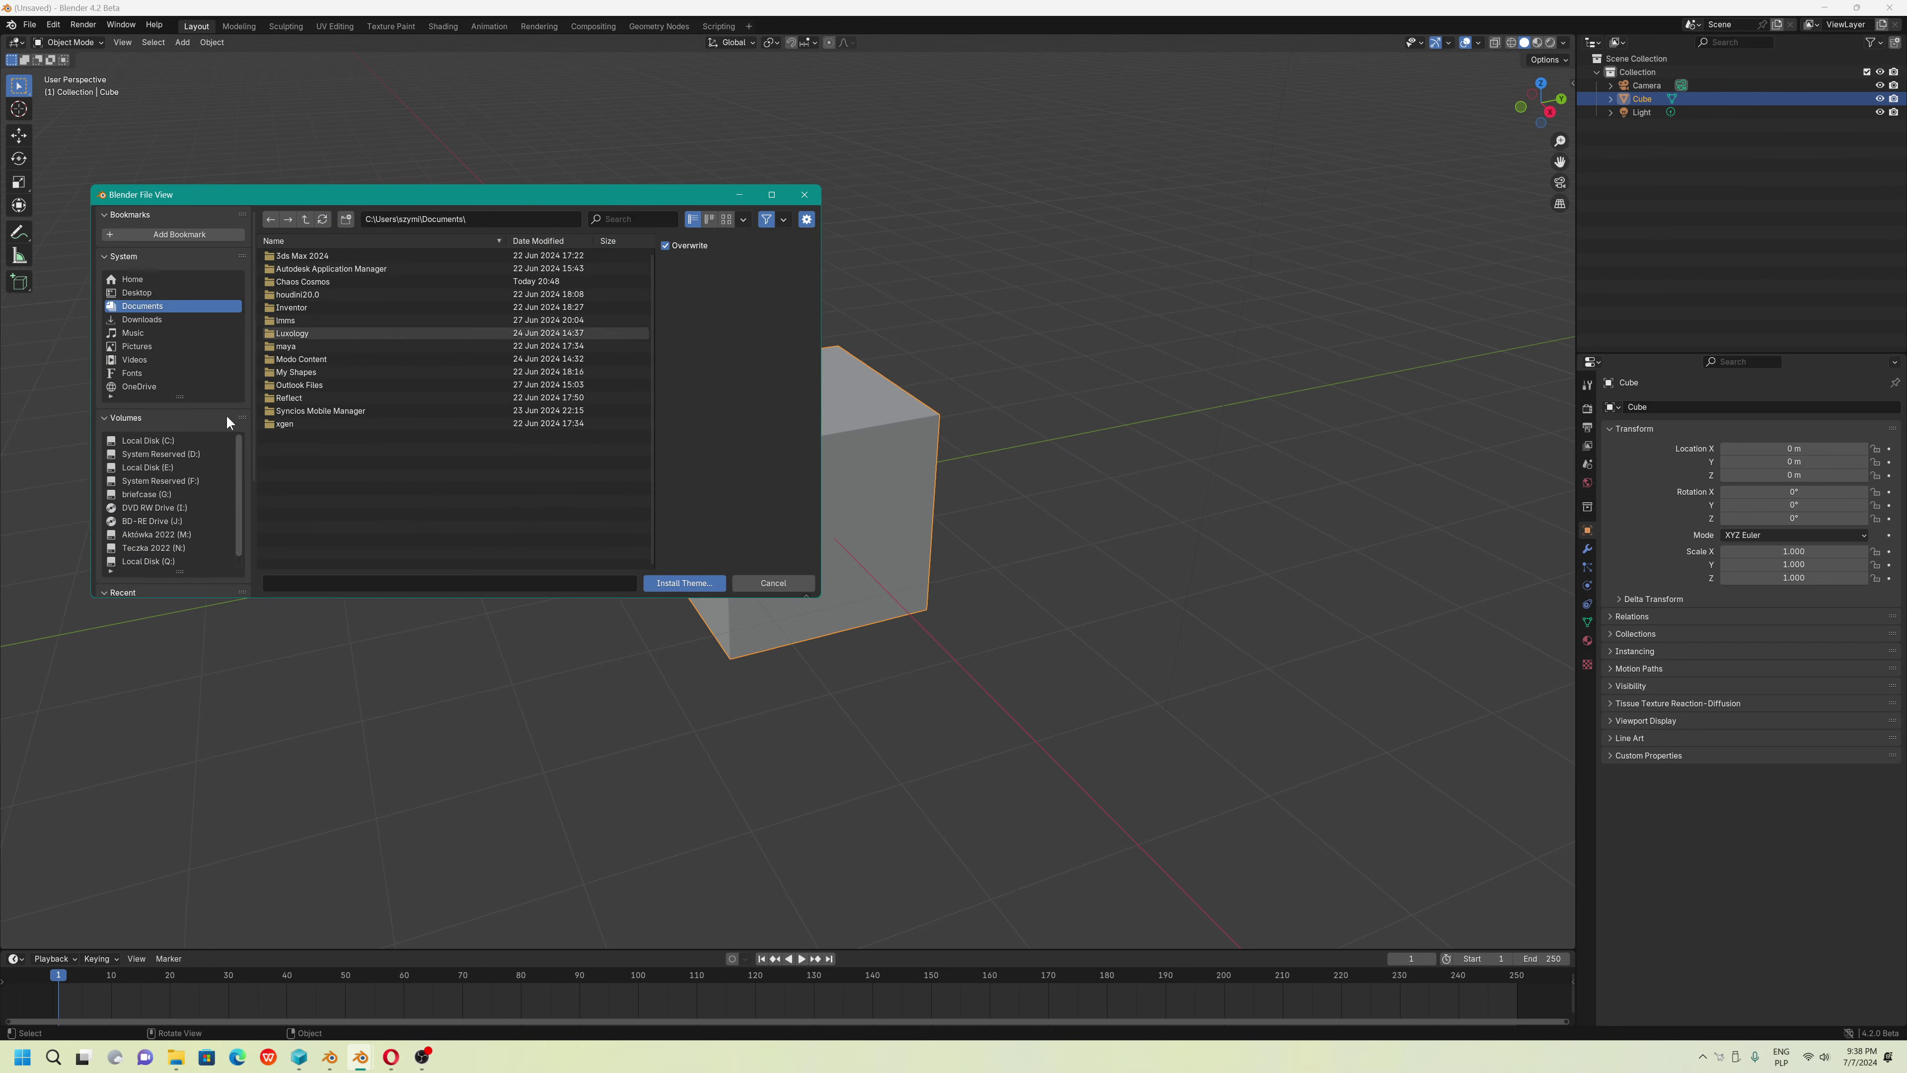
Browse to C:\Program Files\Blender 4.2.0 Beta - 7.07.2024
{"action": "left_click", "coordinate": [169, 441]}
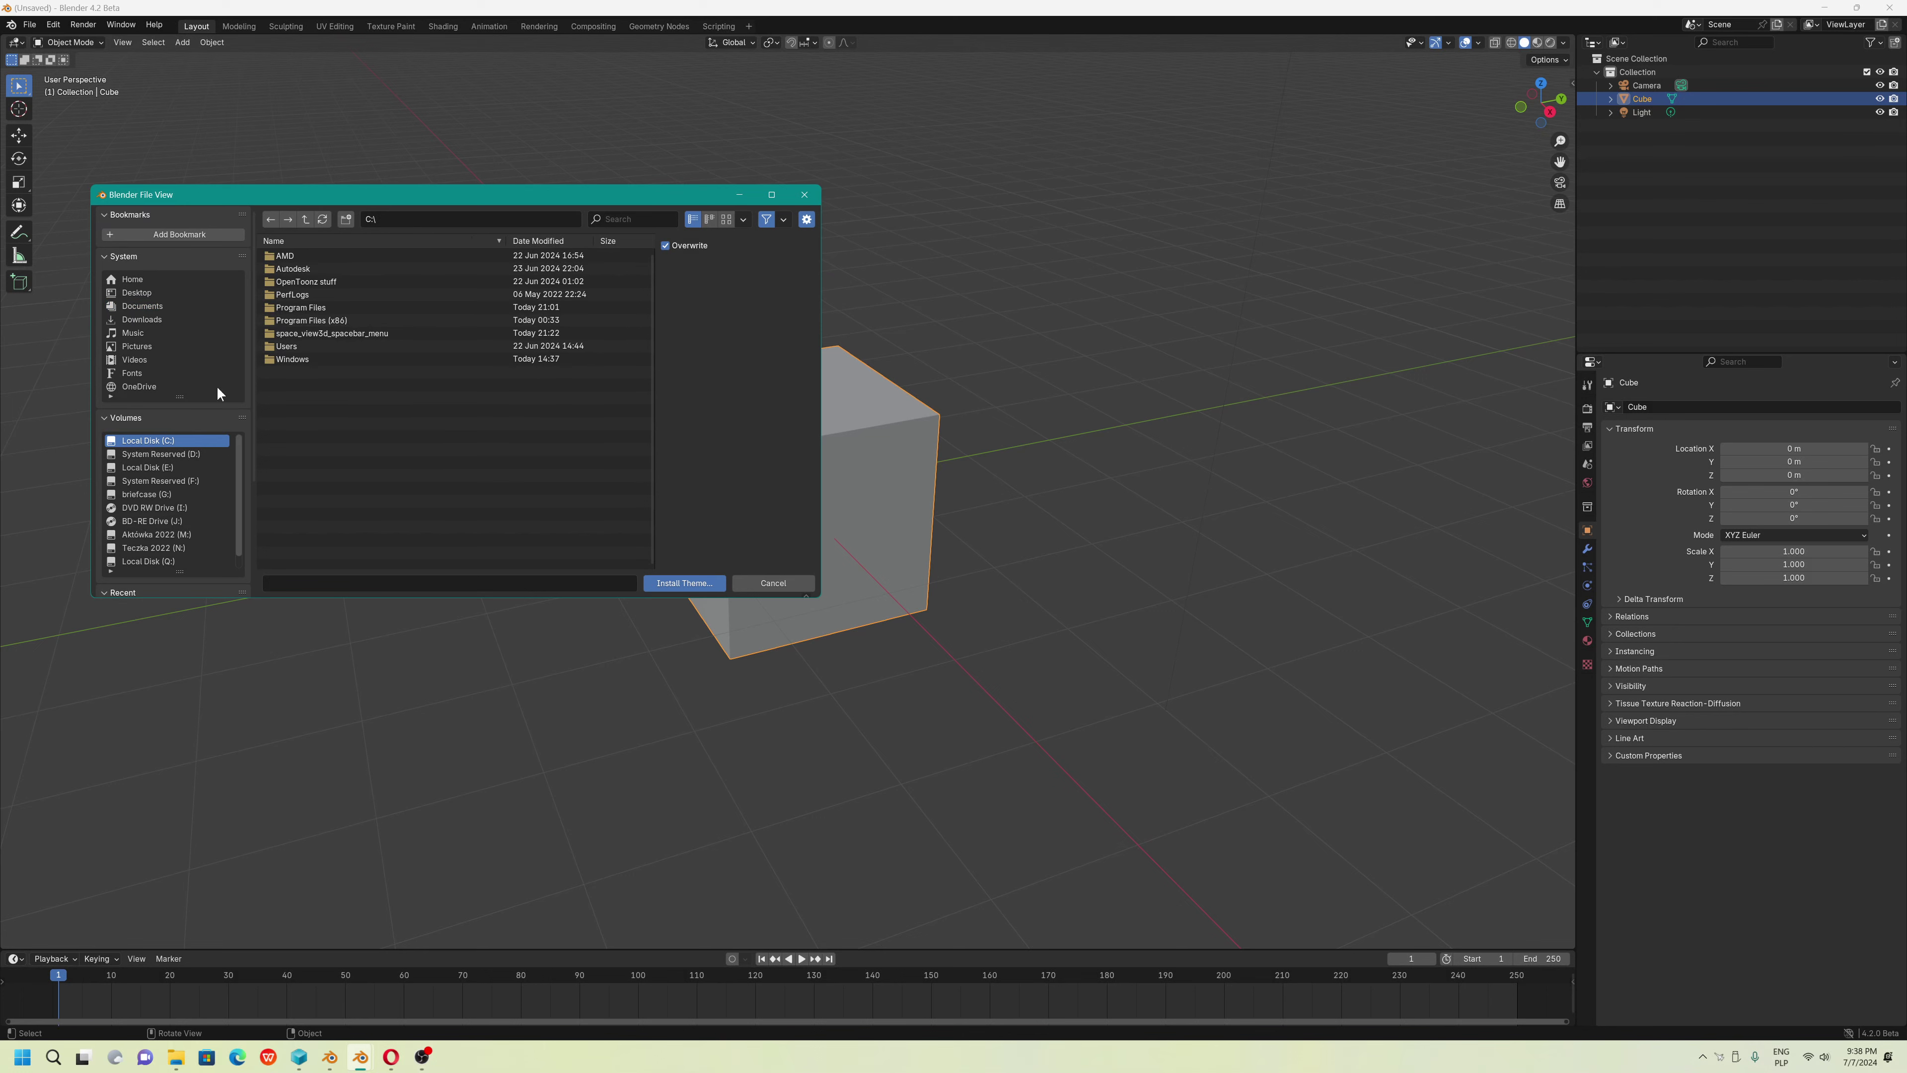
{"action": "left_click", "coordinate": [315, 307]}
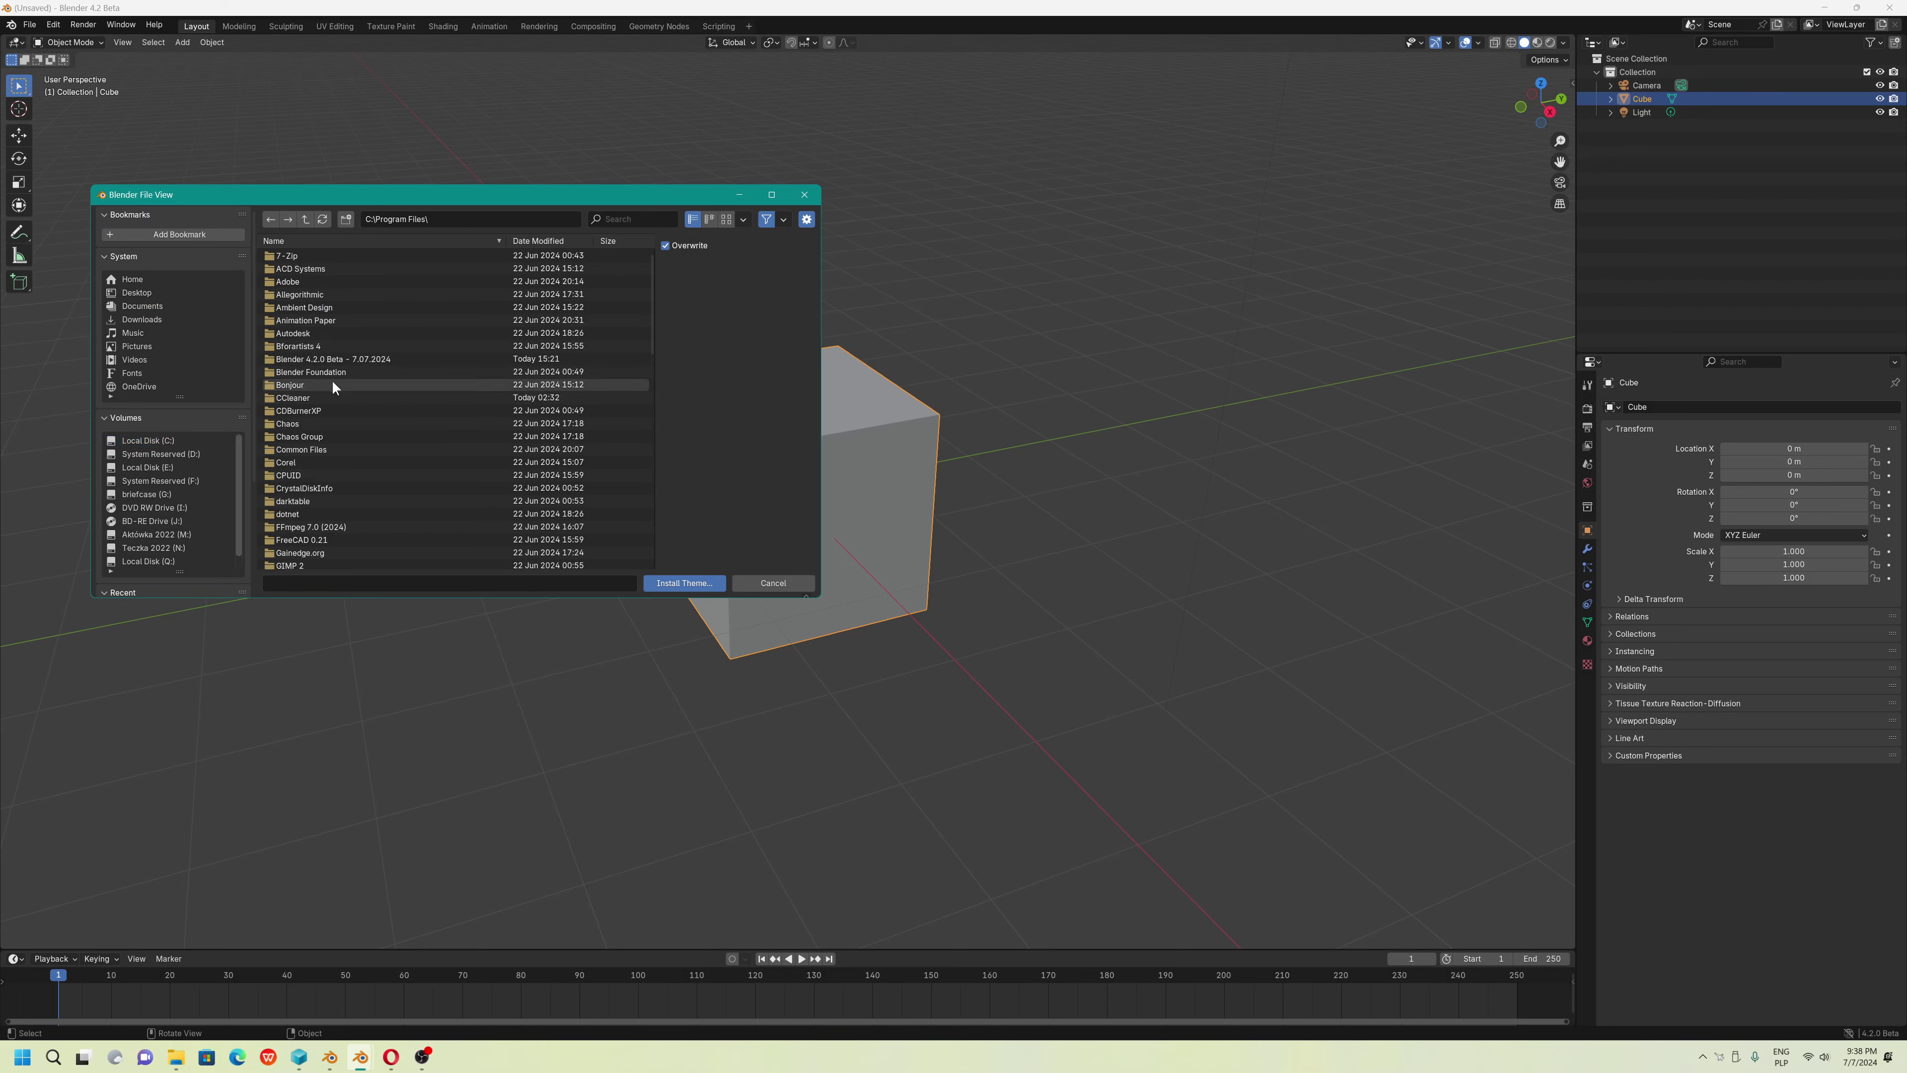
{"action": "left_click", "coordinate": [329, 359]}
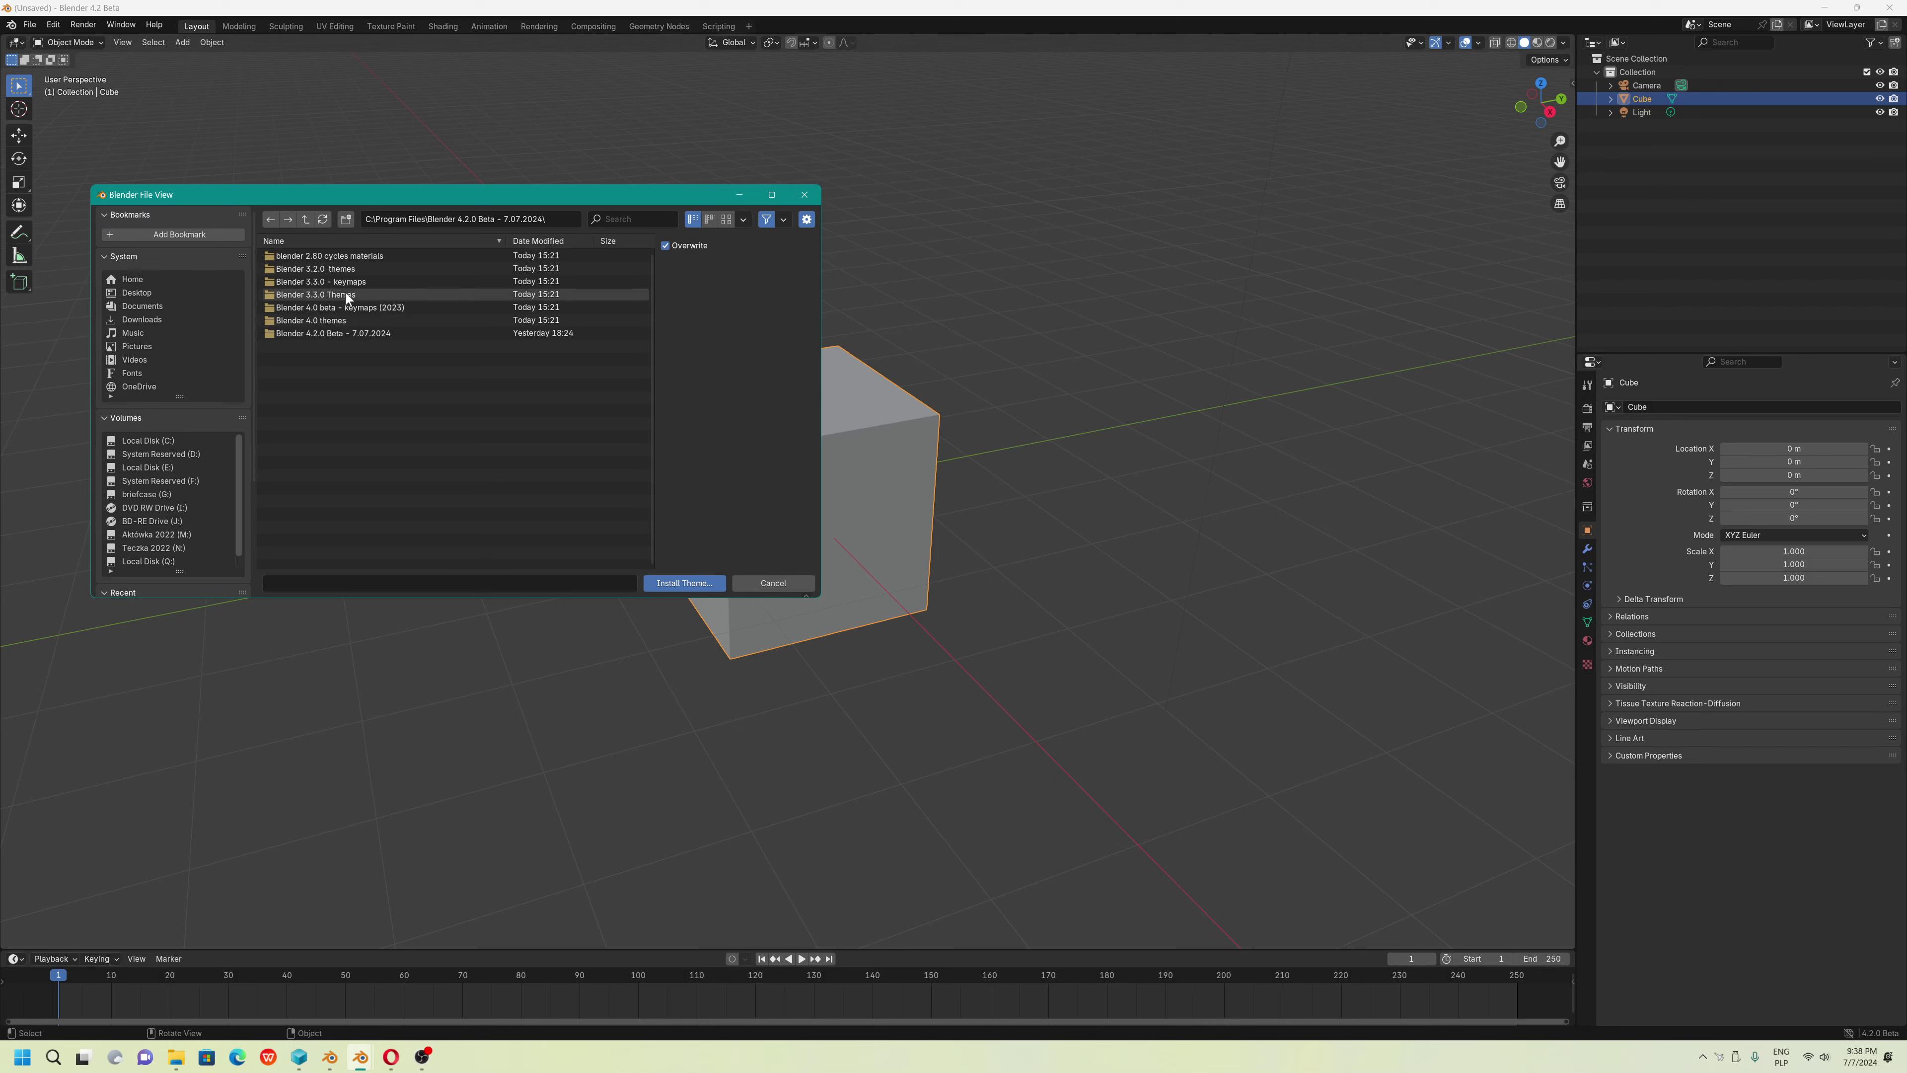
Install Autodesk_3ds_max_2024_1.xml from the Blender 4.0 themes folder and save preferences
{"action": "left_click", "coordinate": [333, 321]}
{"action": "left_click", "coordinate": [335, 256]}
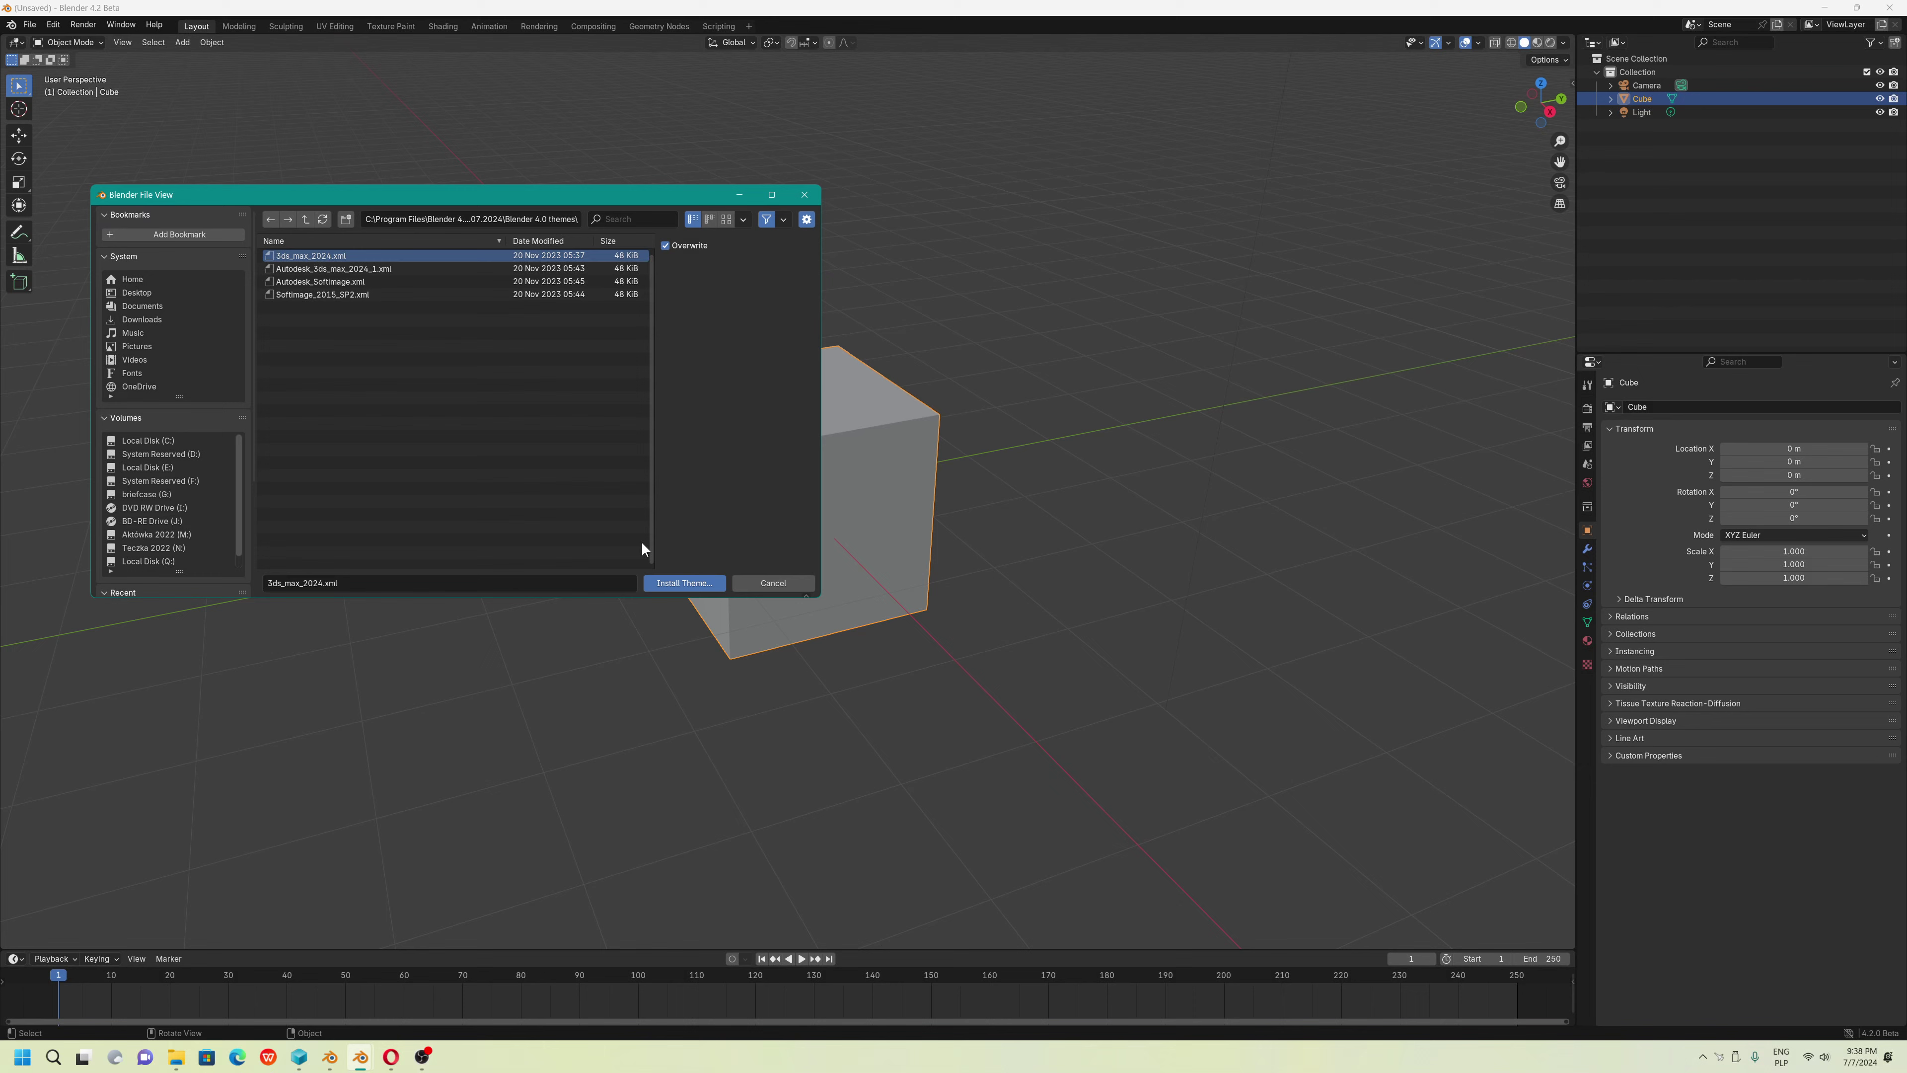
{"action": "left_click", "coordinate": [346, 268]}
{"action": "left_click", "coordinate": [685, 583]}
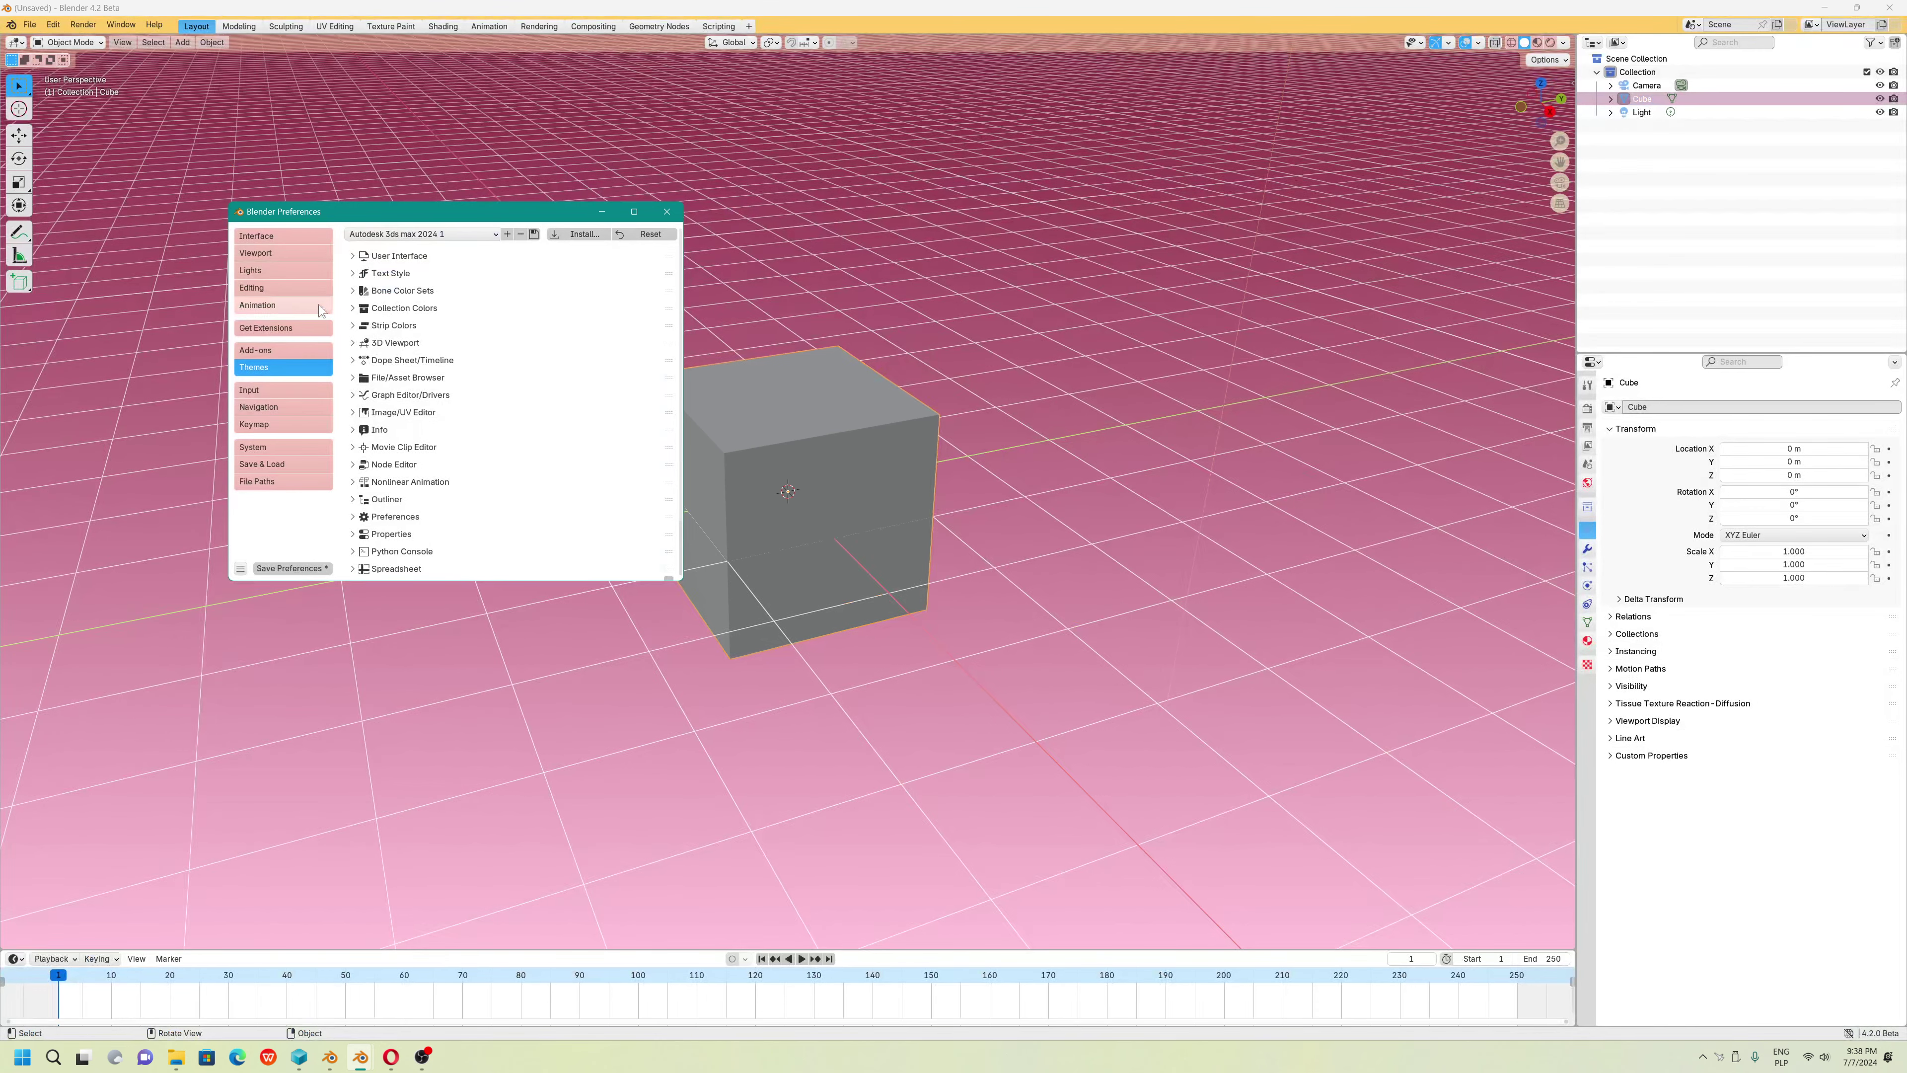
{"action": "left_click", "coordinate": [308, 569]}
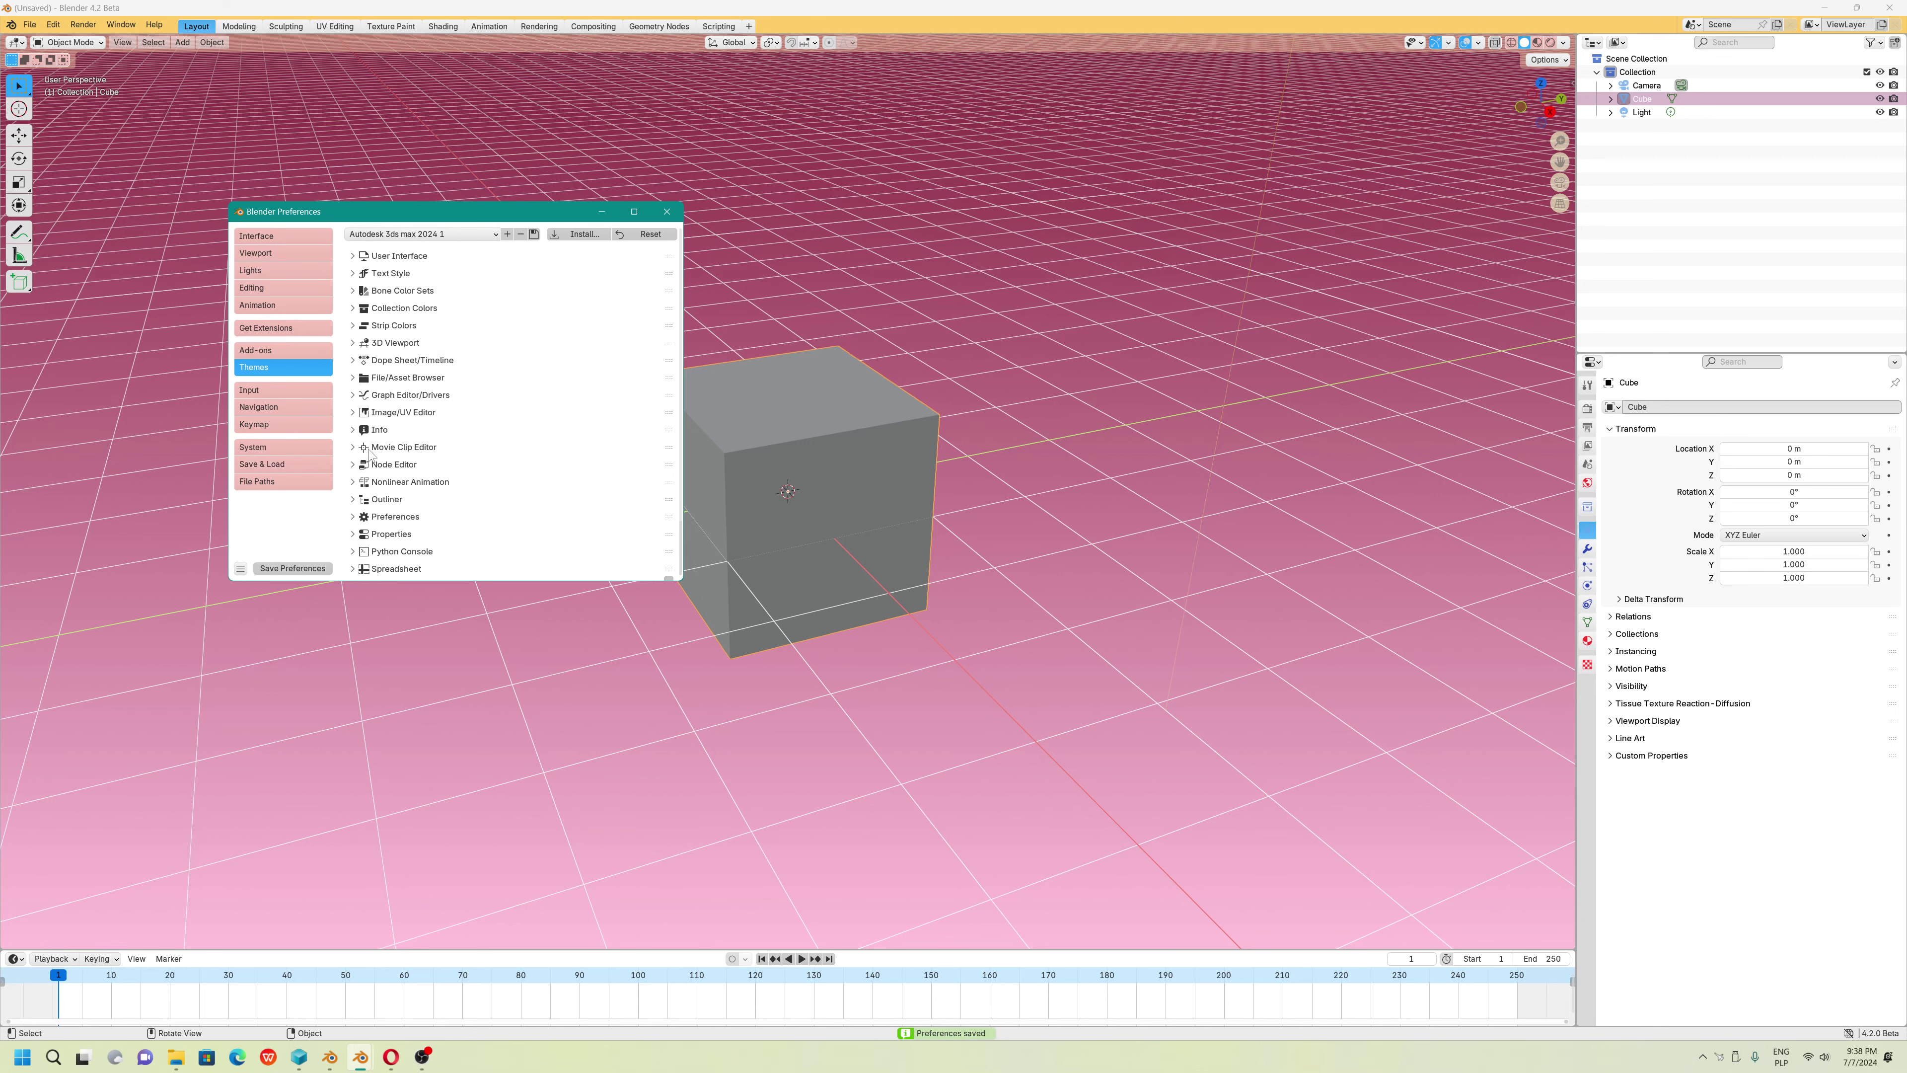
Expand the 3D Viewport theme colours and its Theme Space group
{"action": "left_click", "coordinate": [353, 345]}
{"action": "scroll", "coordinate": [484, 494], "scroll_direction": "down", "scroll_amount": 10}
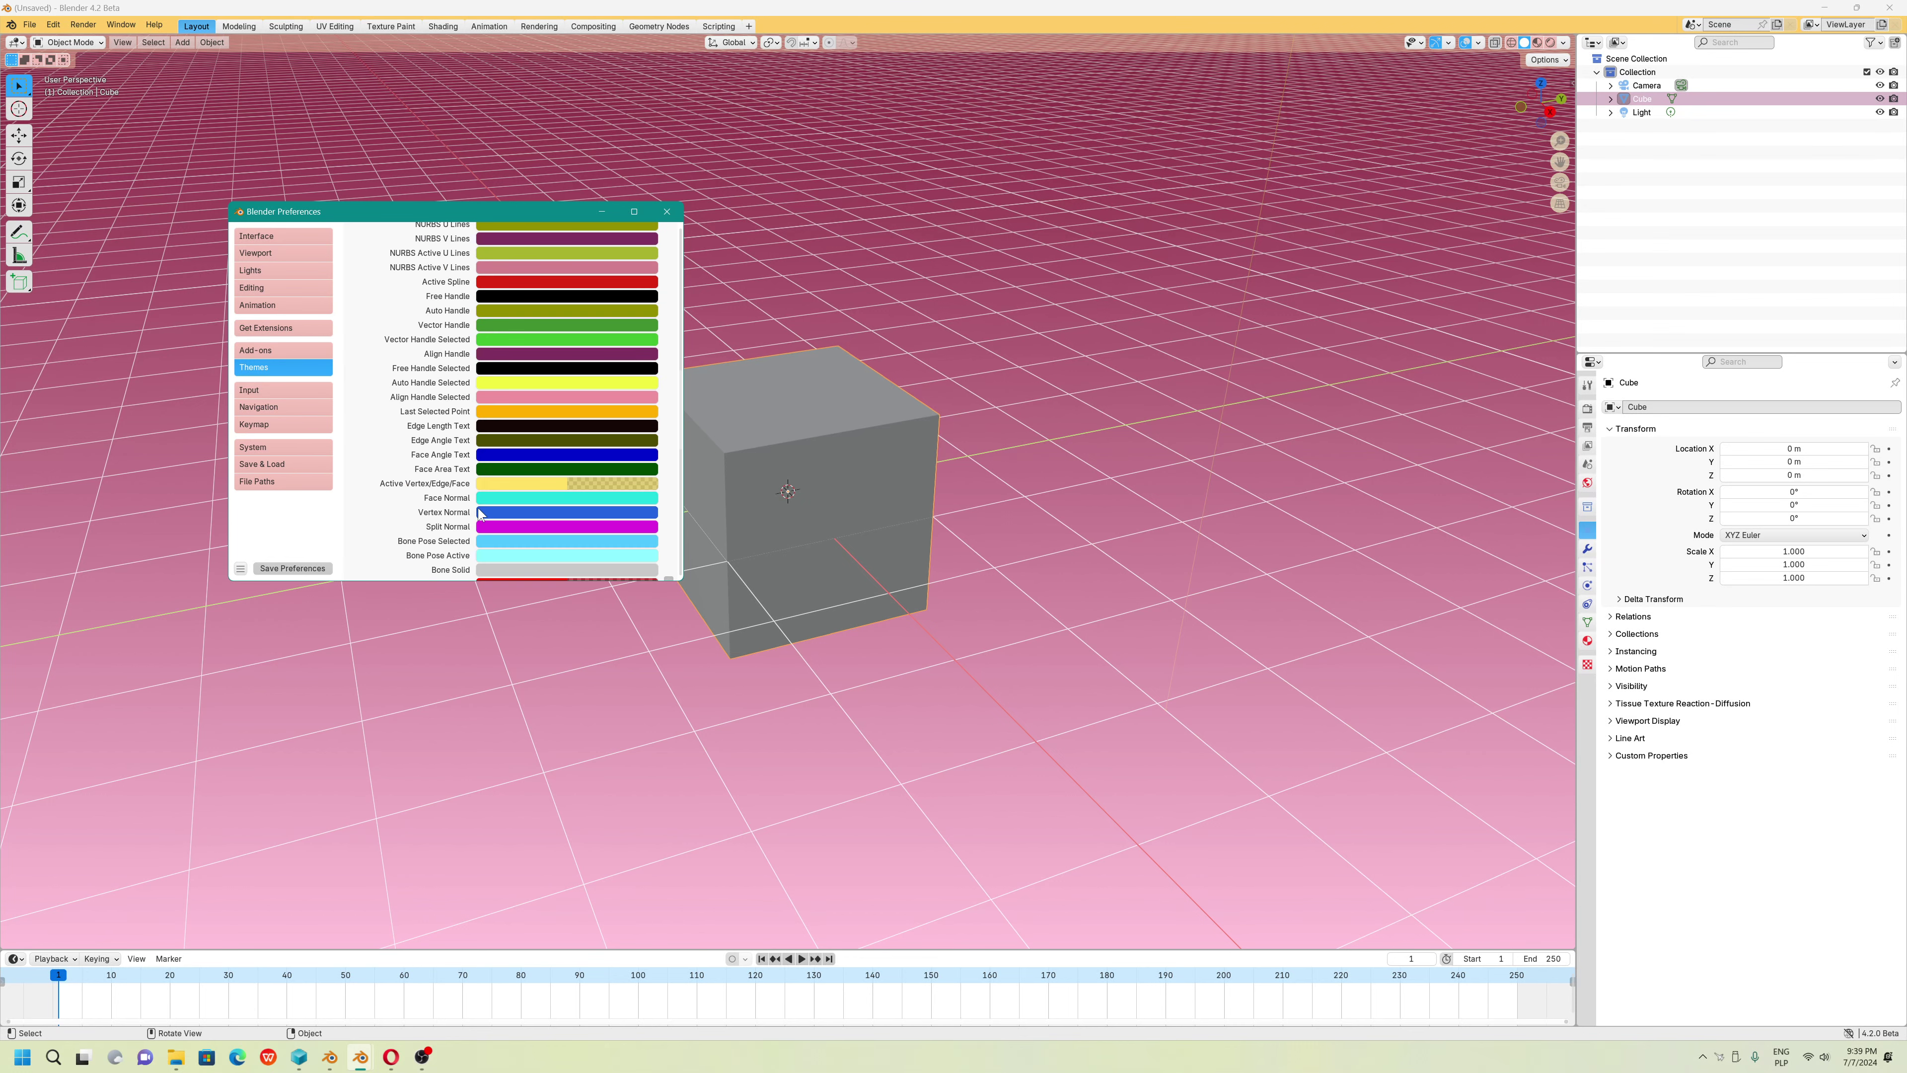
{"action": "scroll", "coordinate": [482, 513], "scroll_direction": "down", "scroll_amount": 10}
{"action": "left_click", "coordinate": [361, 494]}
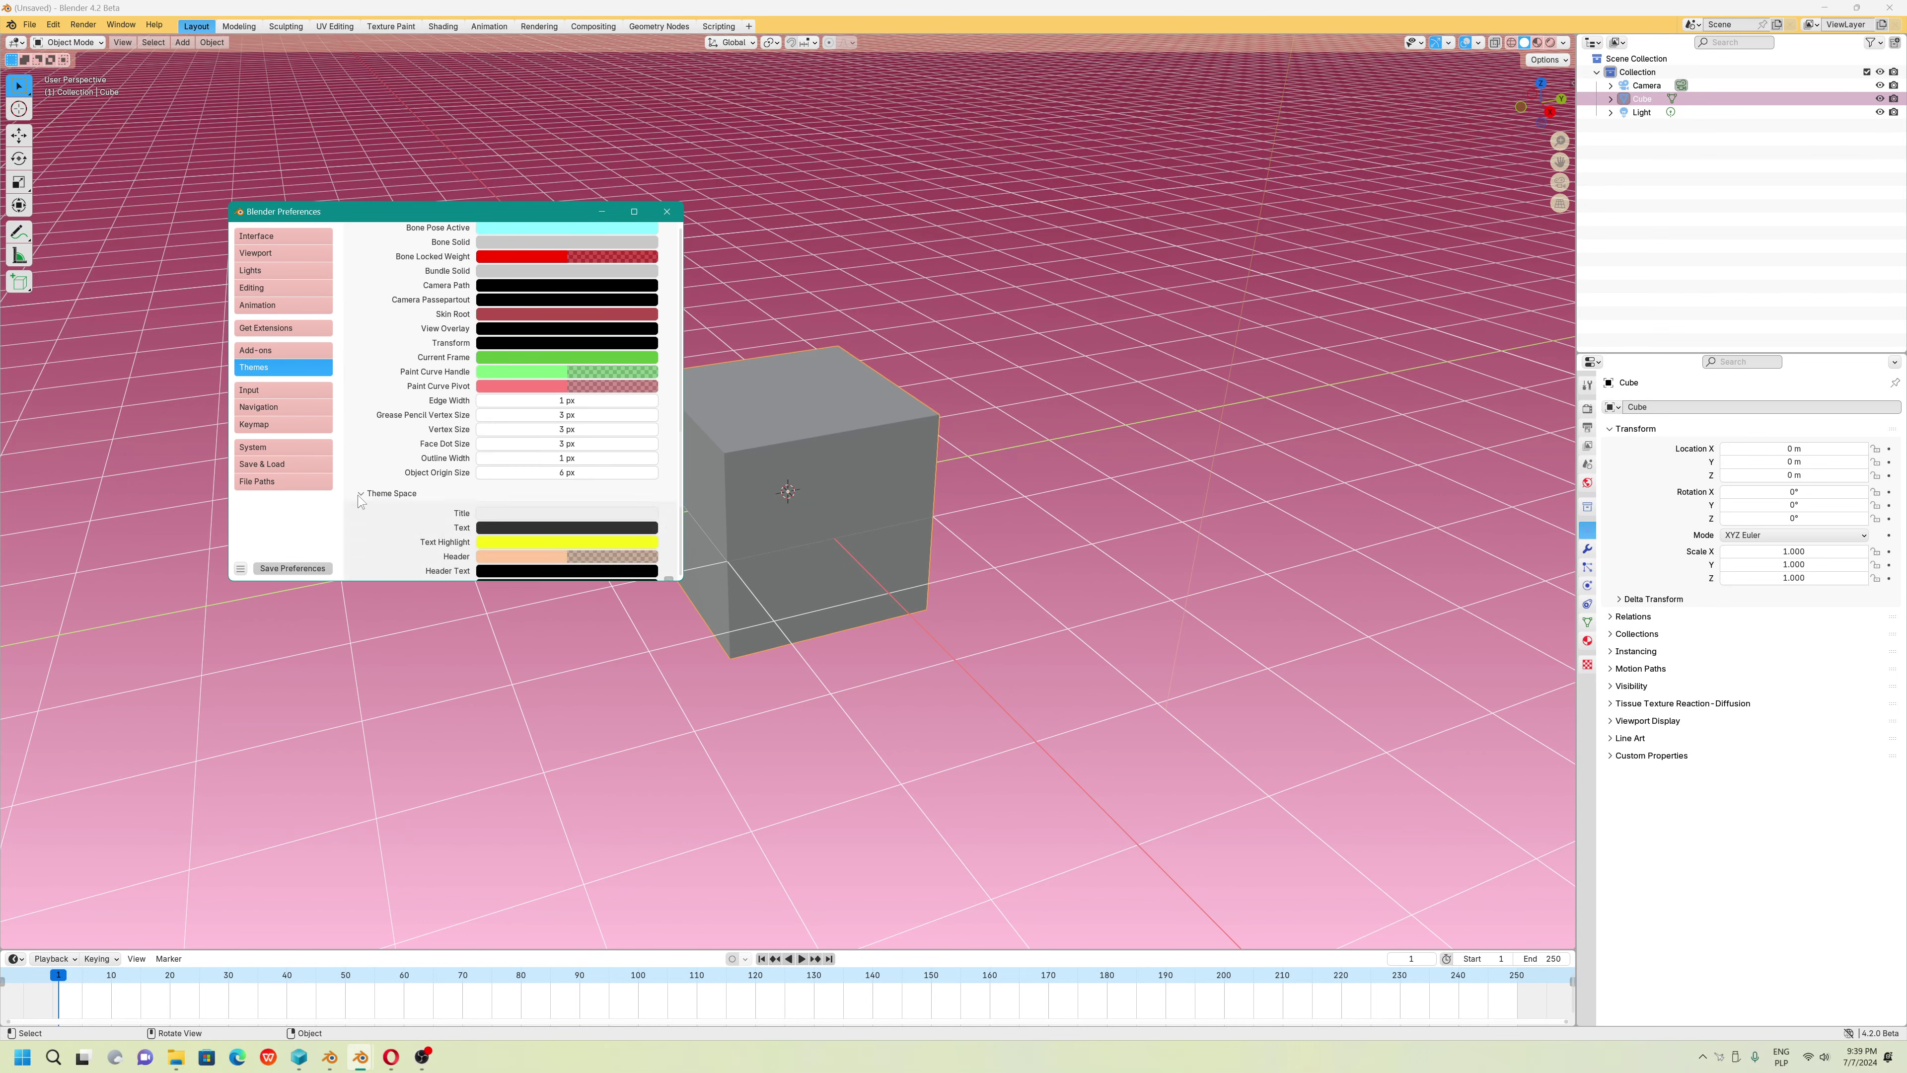
{"action": "left_click", "coordinate": [361, 494]}
{"action": "left_click", "coordinate": [361, 495]}
{"action": "scroll", "coordinate": [451, 522], "scroll_direction": "down", "scroll_amount": 9}
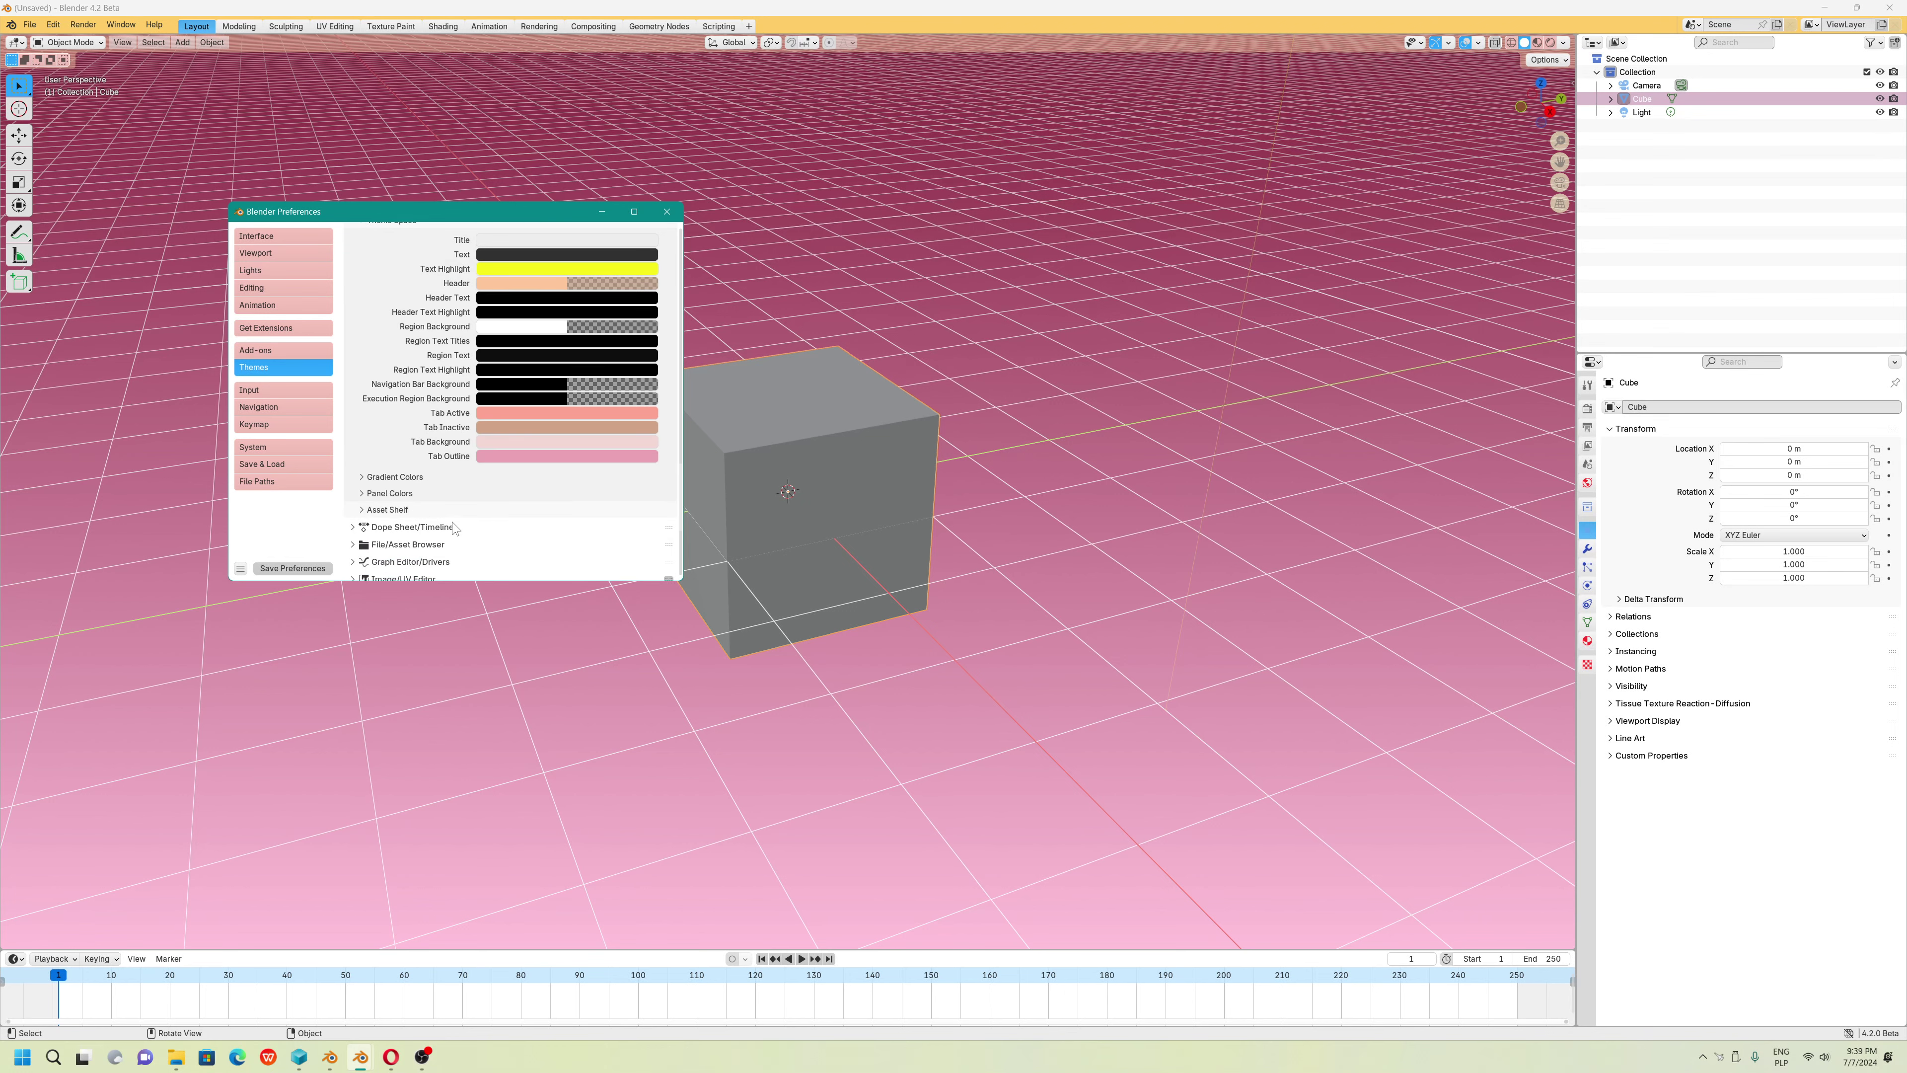
Darken the Gradient Low, Tab Background and Tab Outline colours toward mauve
{"action": "left_click", "coordinate": [367, 477]}
{"action": "left_click", "coordinate": [537, 525]}
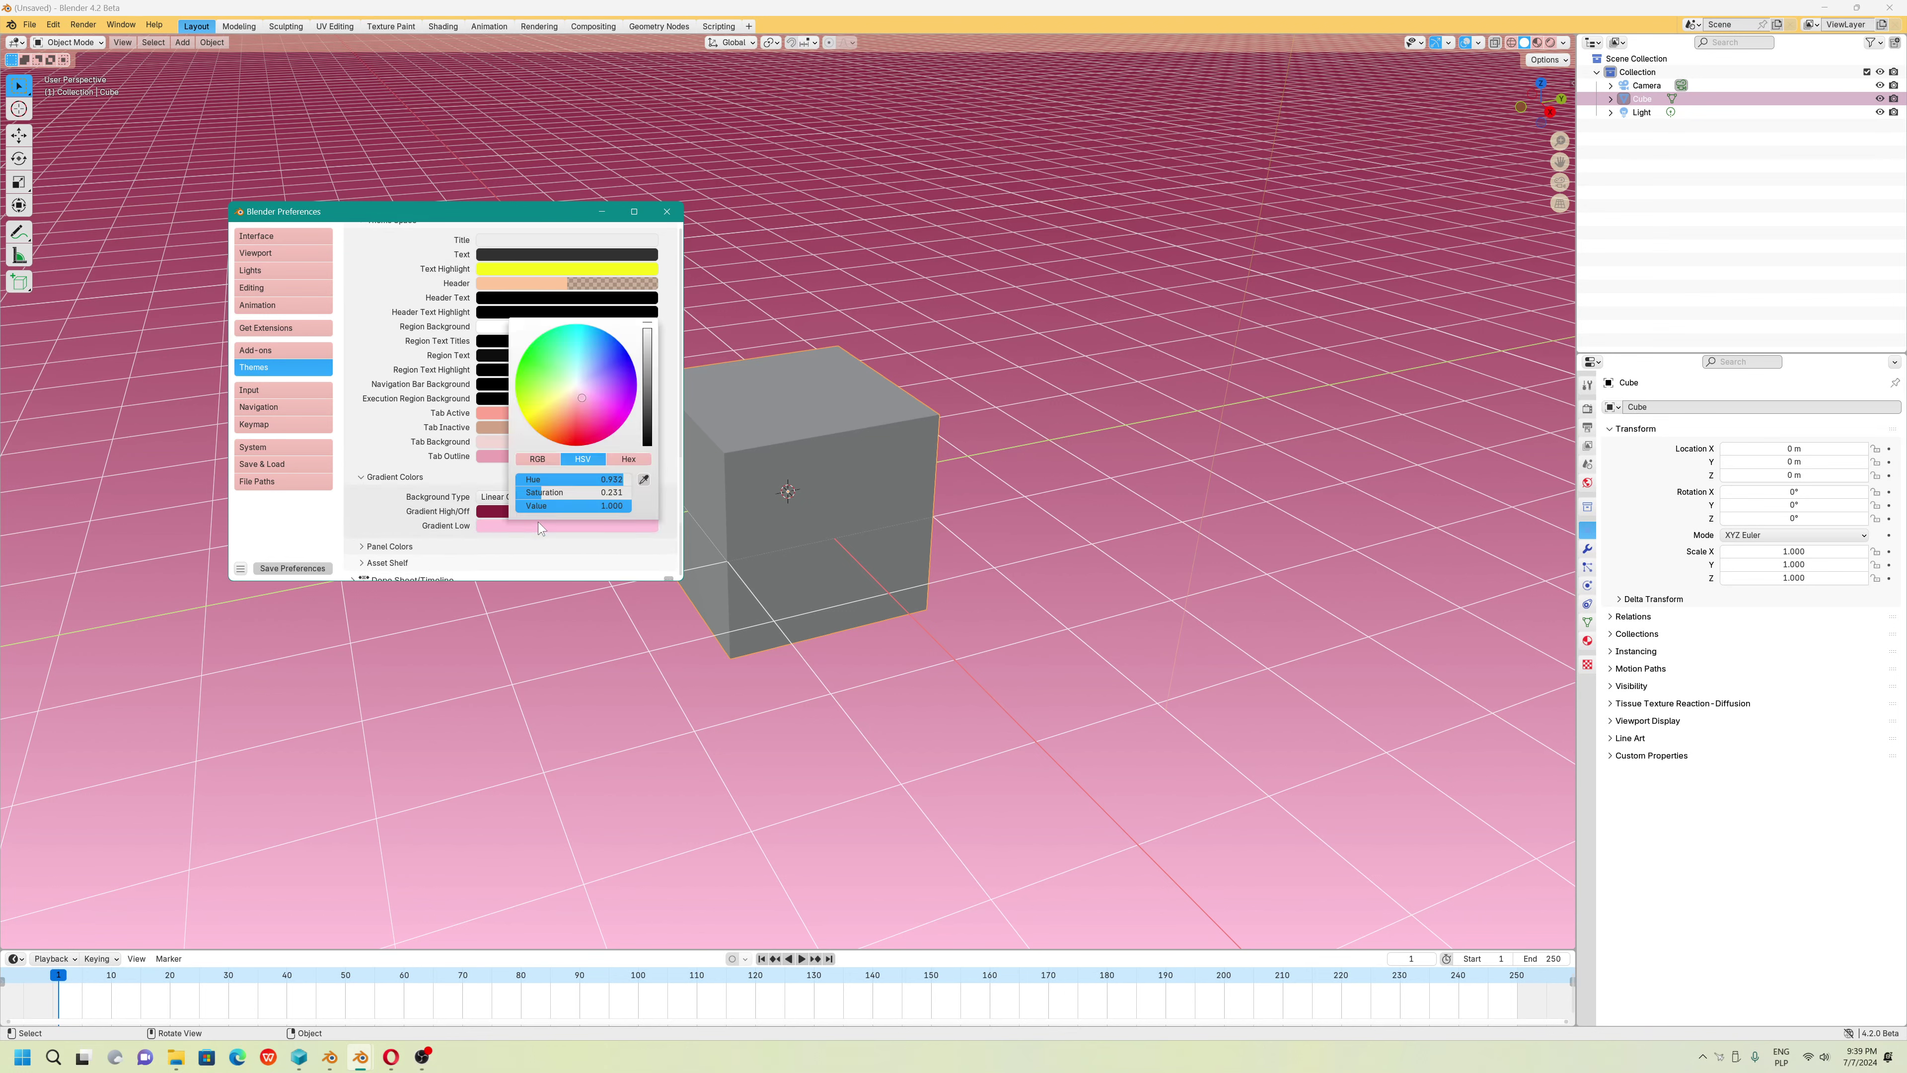
{"action": "left_click_drag", "start_coordinate": [645, 390], "coordinate": [646, 393]}
{"action": "left_click", "coordinate": [522, 442]}
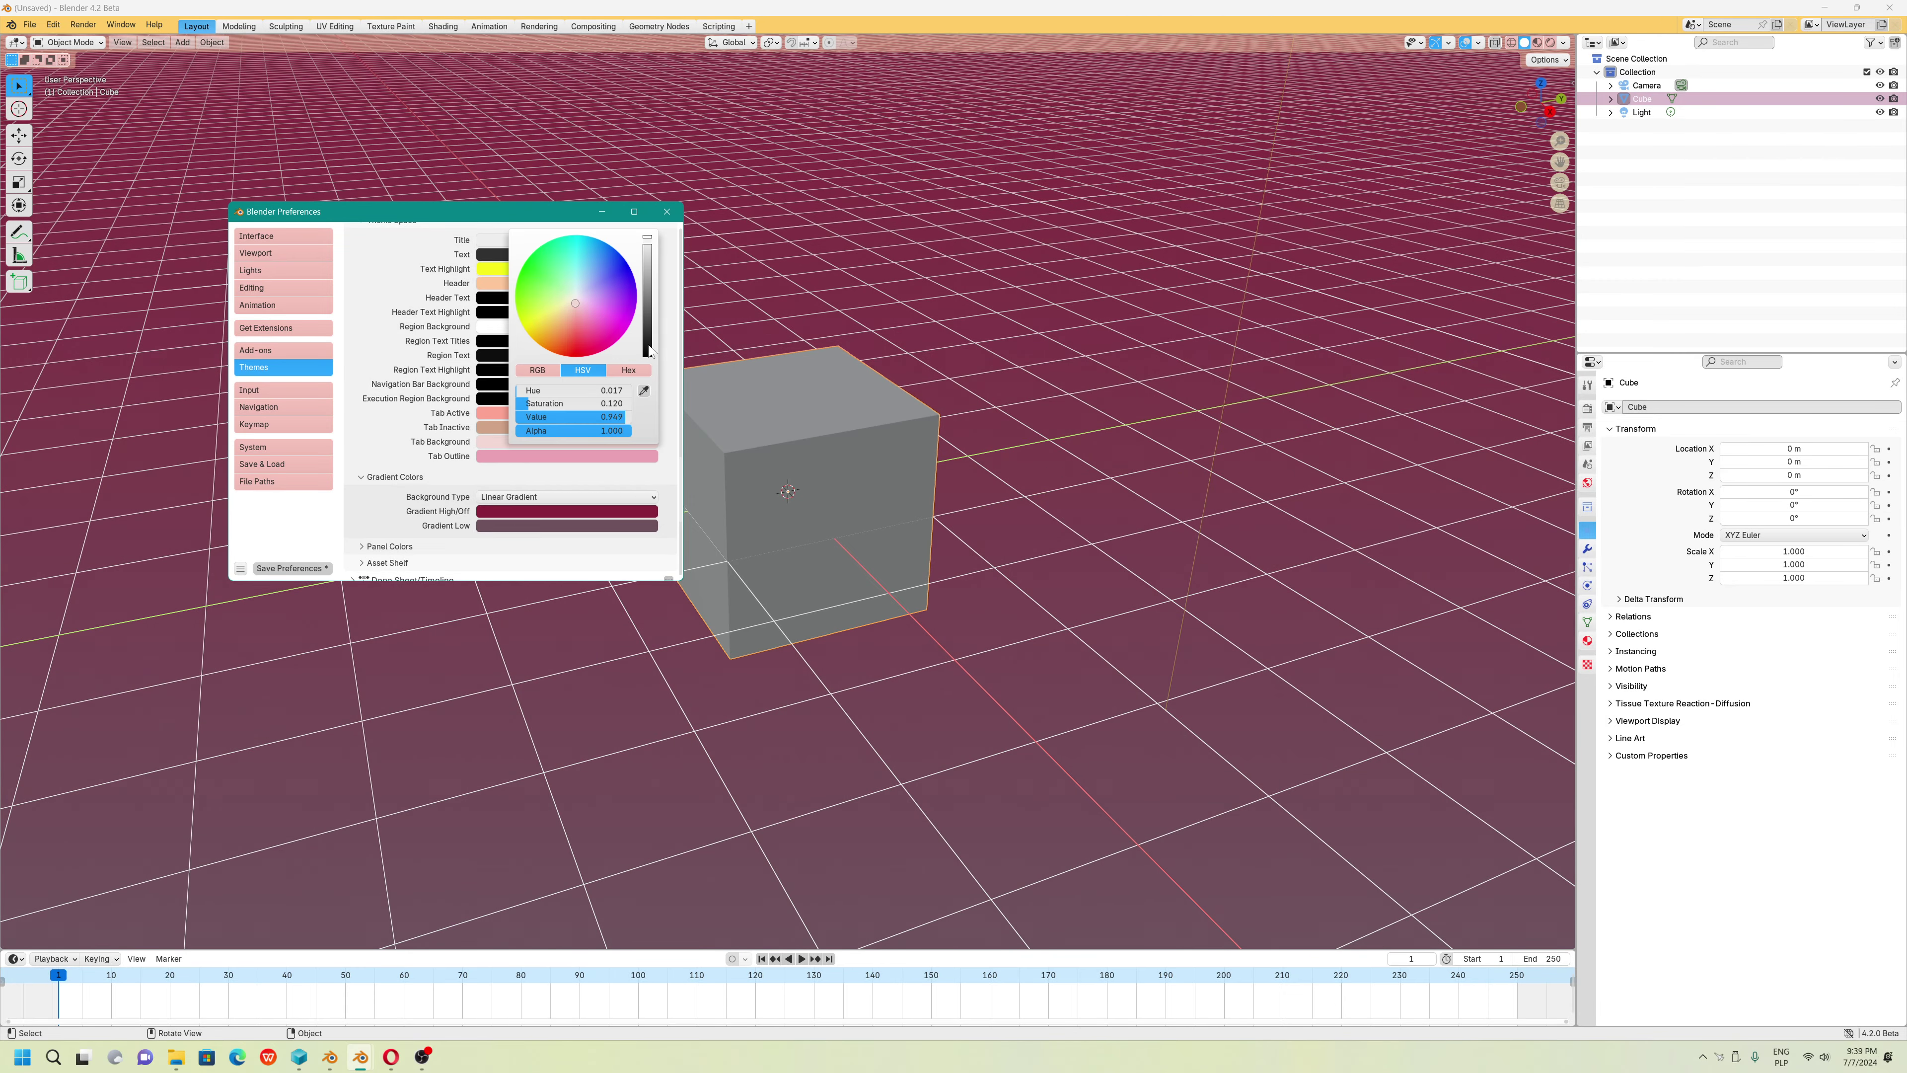
{"action": "left_click_drag", "start_coordinate": [647, 293], "coordinate": [647, 261]}
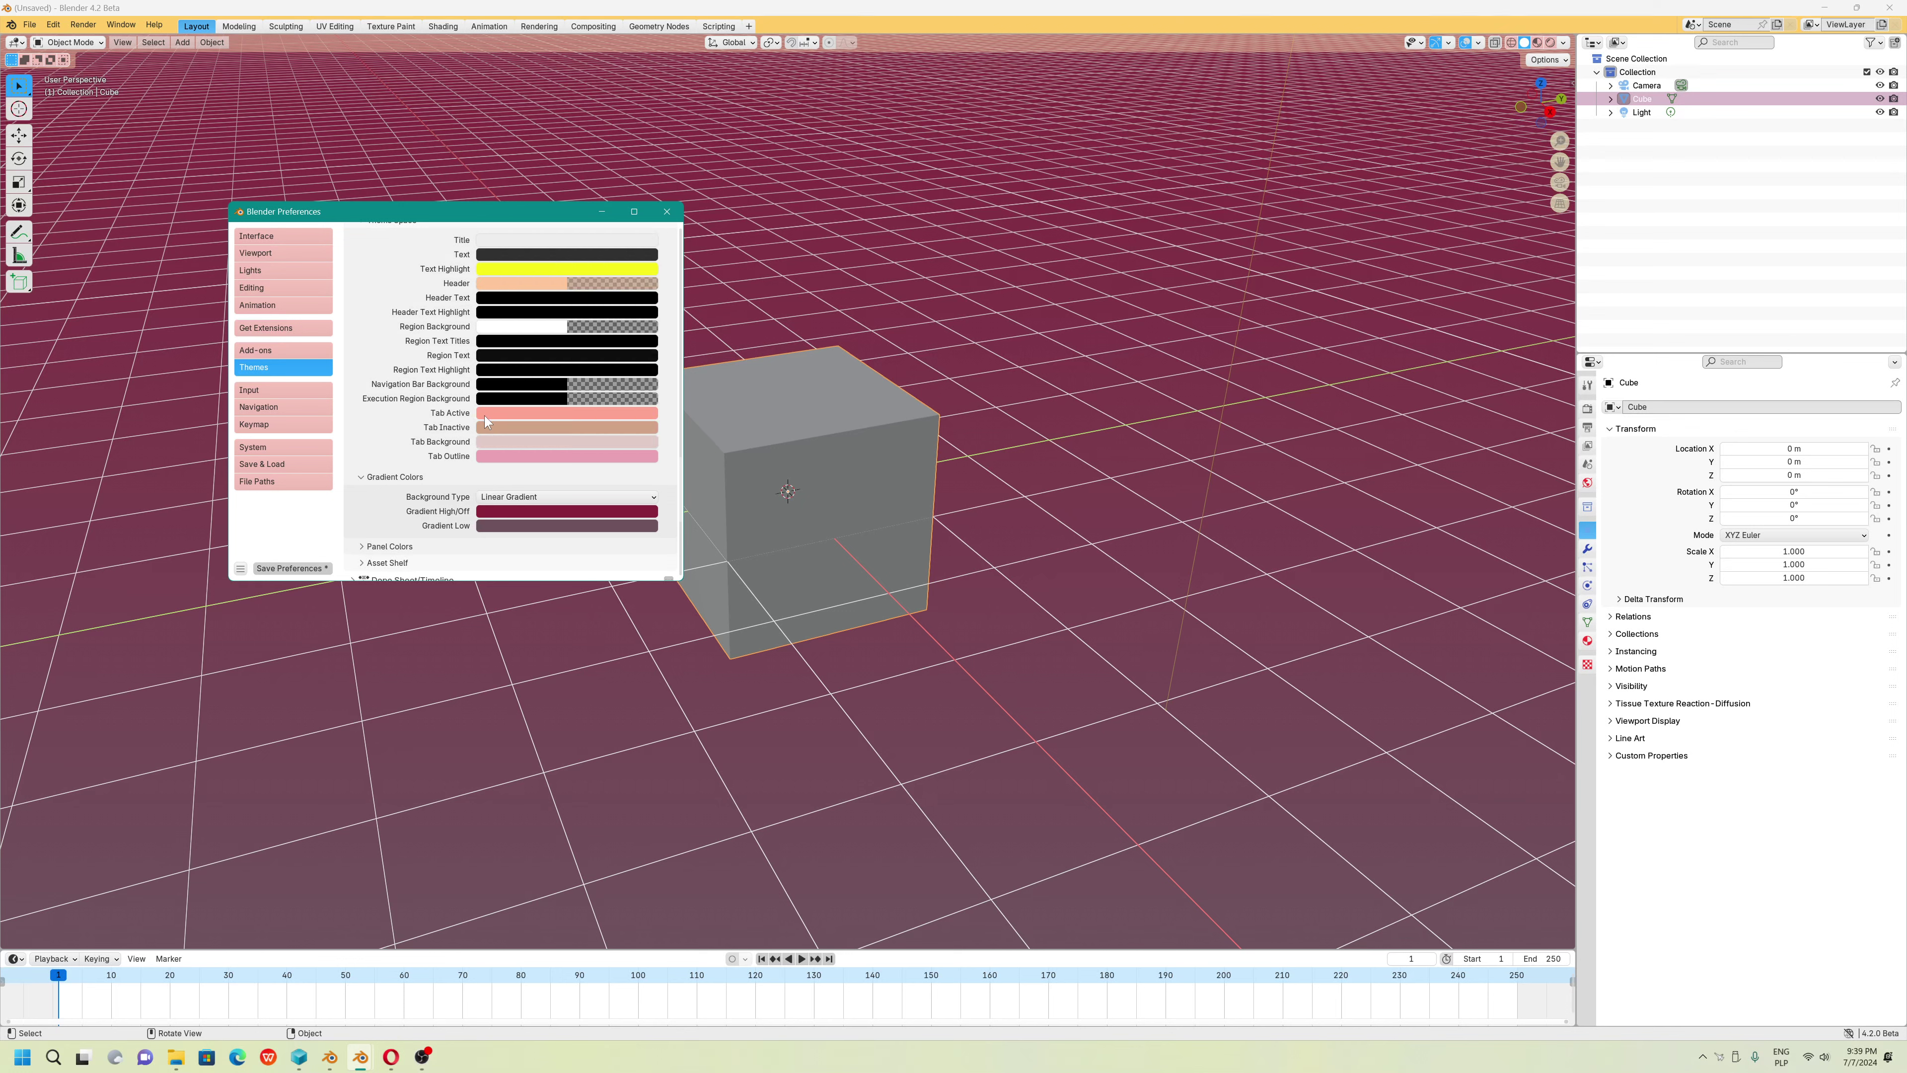
{"action": "left_click", "coordinate": [491, 456]}
{"action": "left_click_drag", "start_coordinate": [644, 334], "coordinate": [643, 346]}
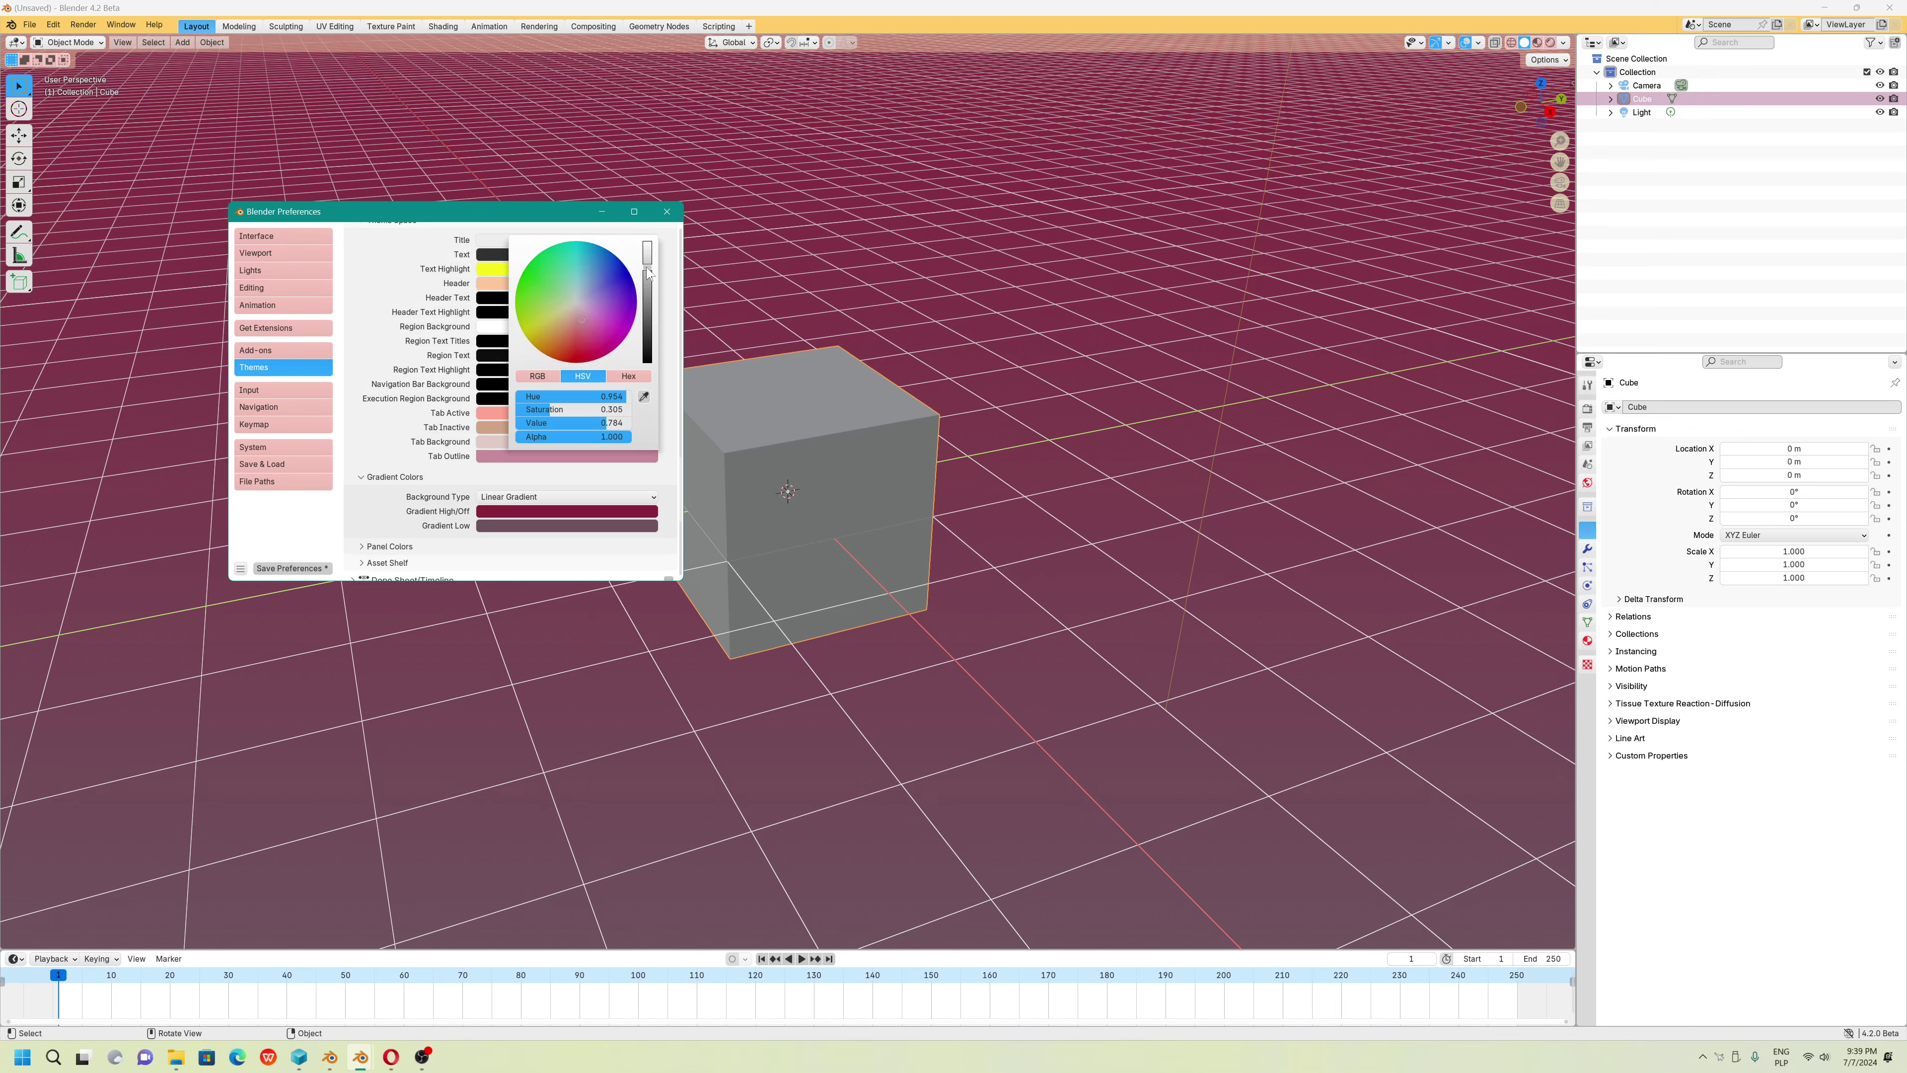
Lighten the Gradient High colour to a pale magenta-mauve and save preferences
{"action": "left_click", "coordinate": [503, 526]}
{"action": "left_click", "coordinate": [493, 512]}
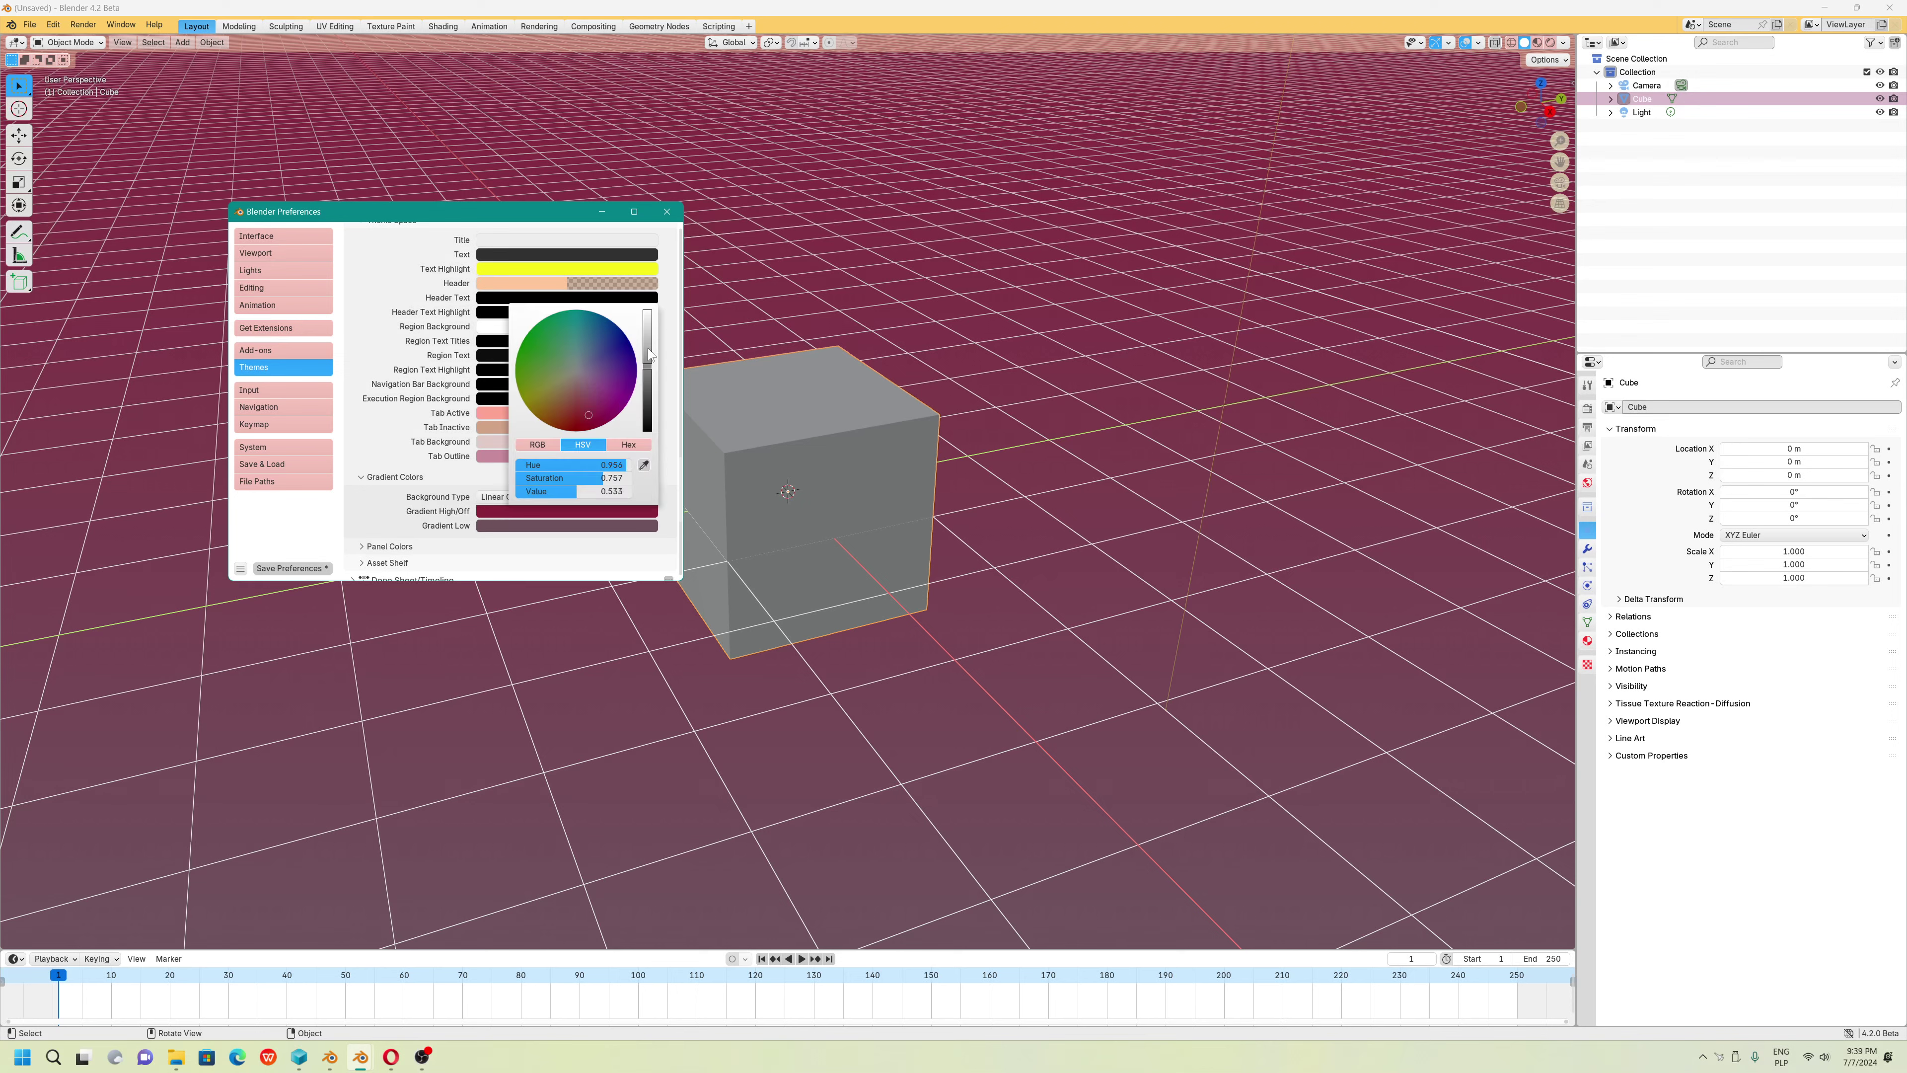
{"action": "left_click_drag", "start_coordinate": [647, 356], "coordinate": [647, 308]}
{"action": "mouse_move", "coordinate": [614, 380]}
{"action": "left_mouse_down"}
{"action": "mouse_move", "coordinate": [597, 402]}
{"action": "mouse_move", "coordinate": [582, 371]}
{"action": "mouse_move", "coordinate": [647, 334]}
{"action": "left_mouse_up"}
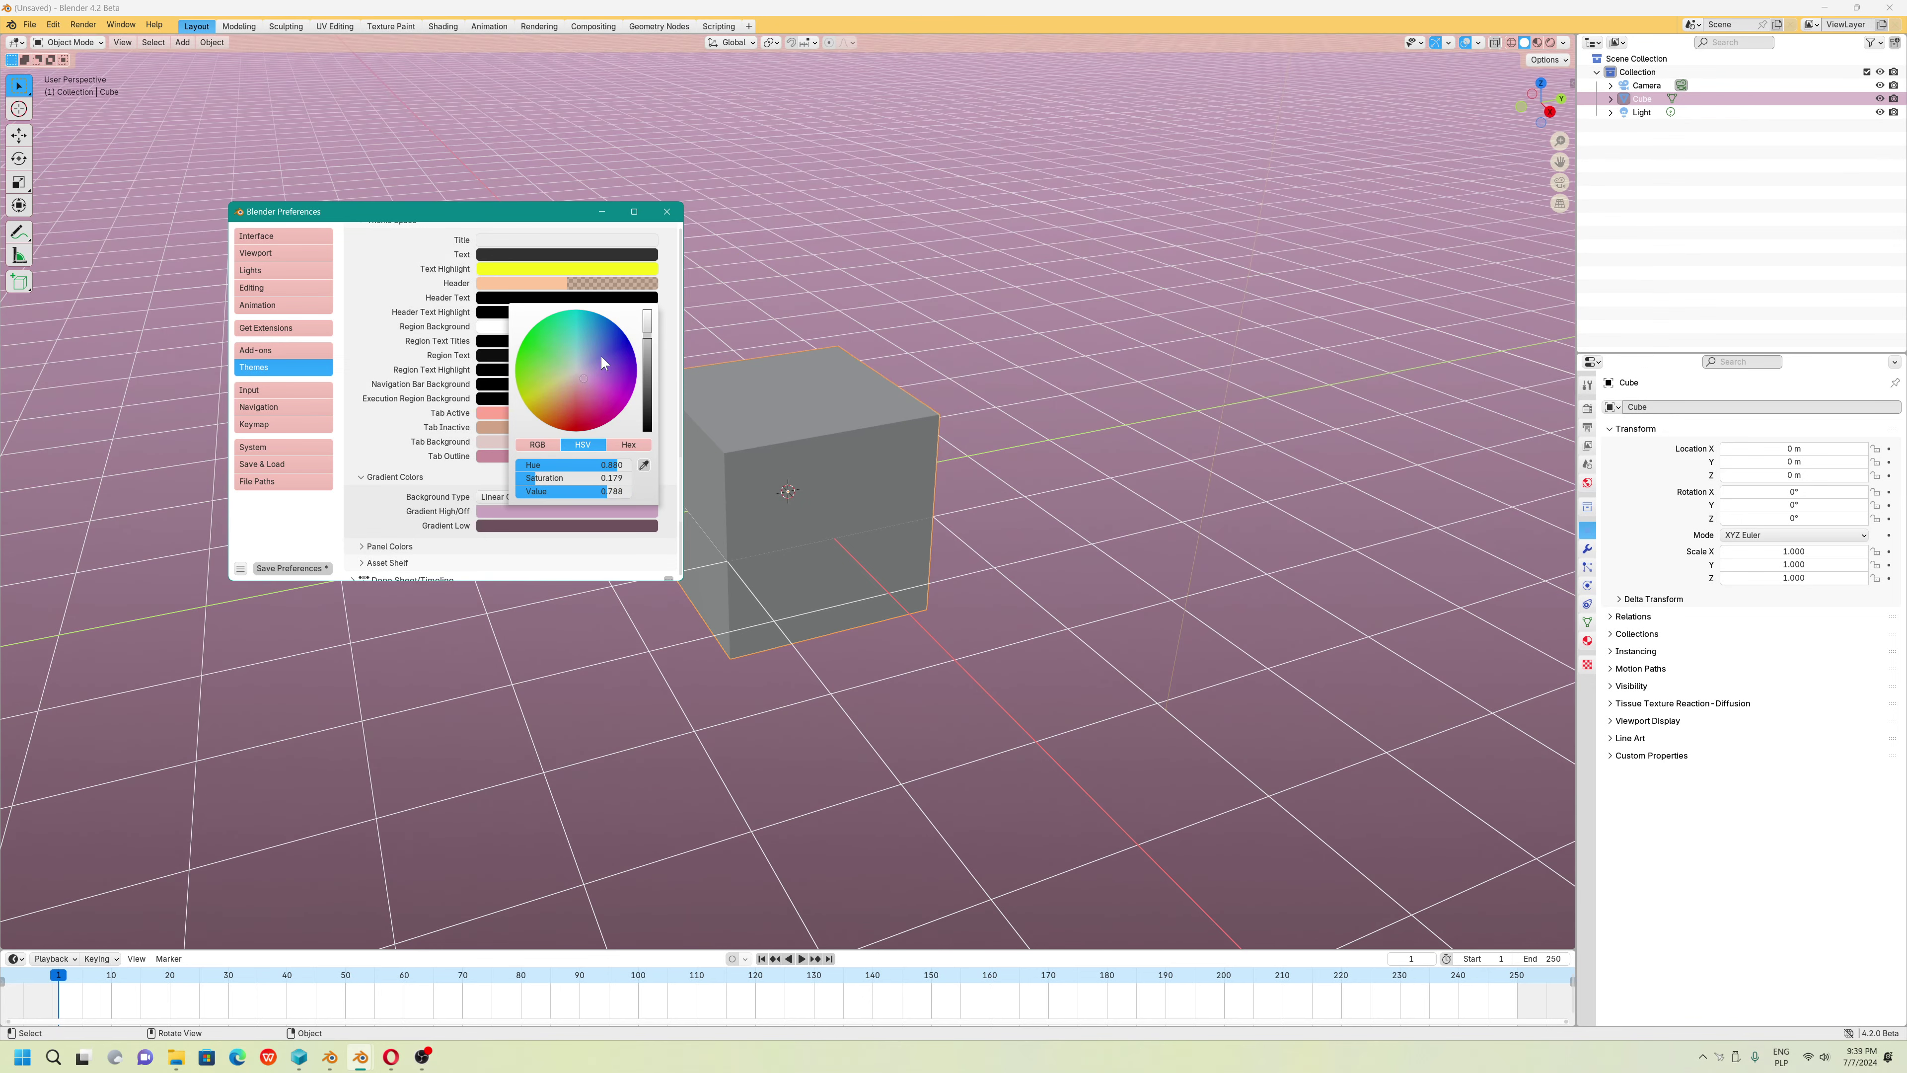
{"action": "left_click", "coordinate": [285, 568]}
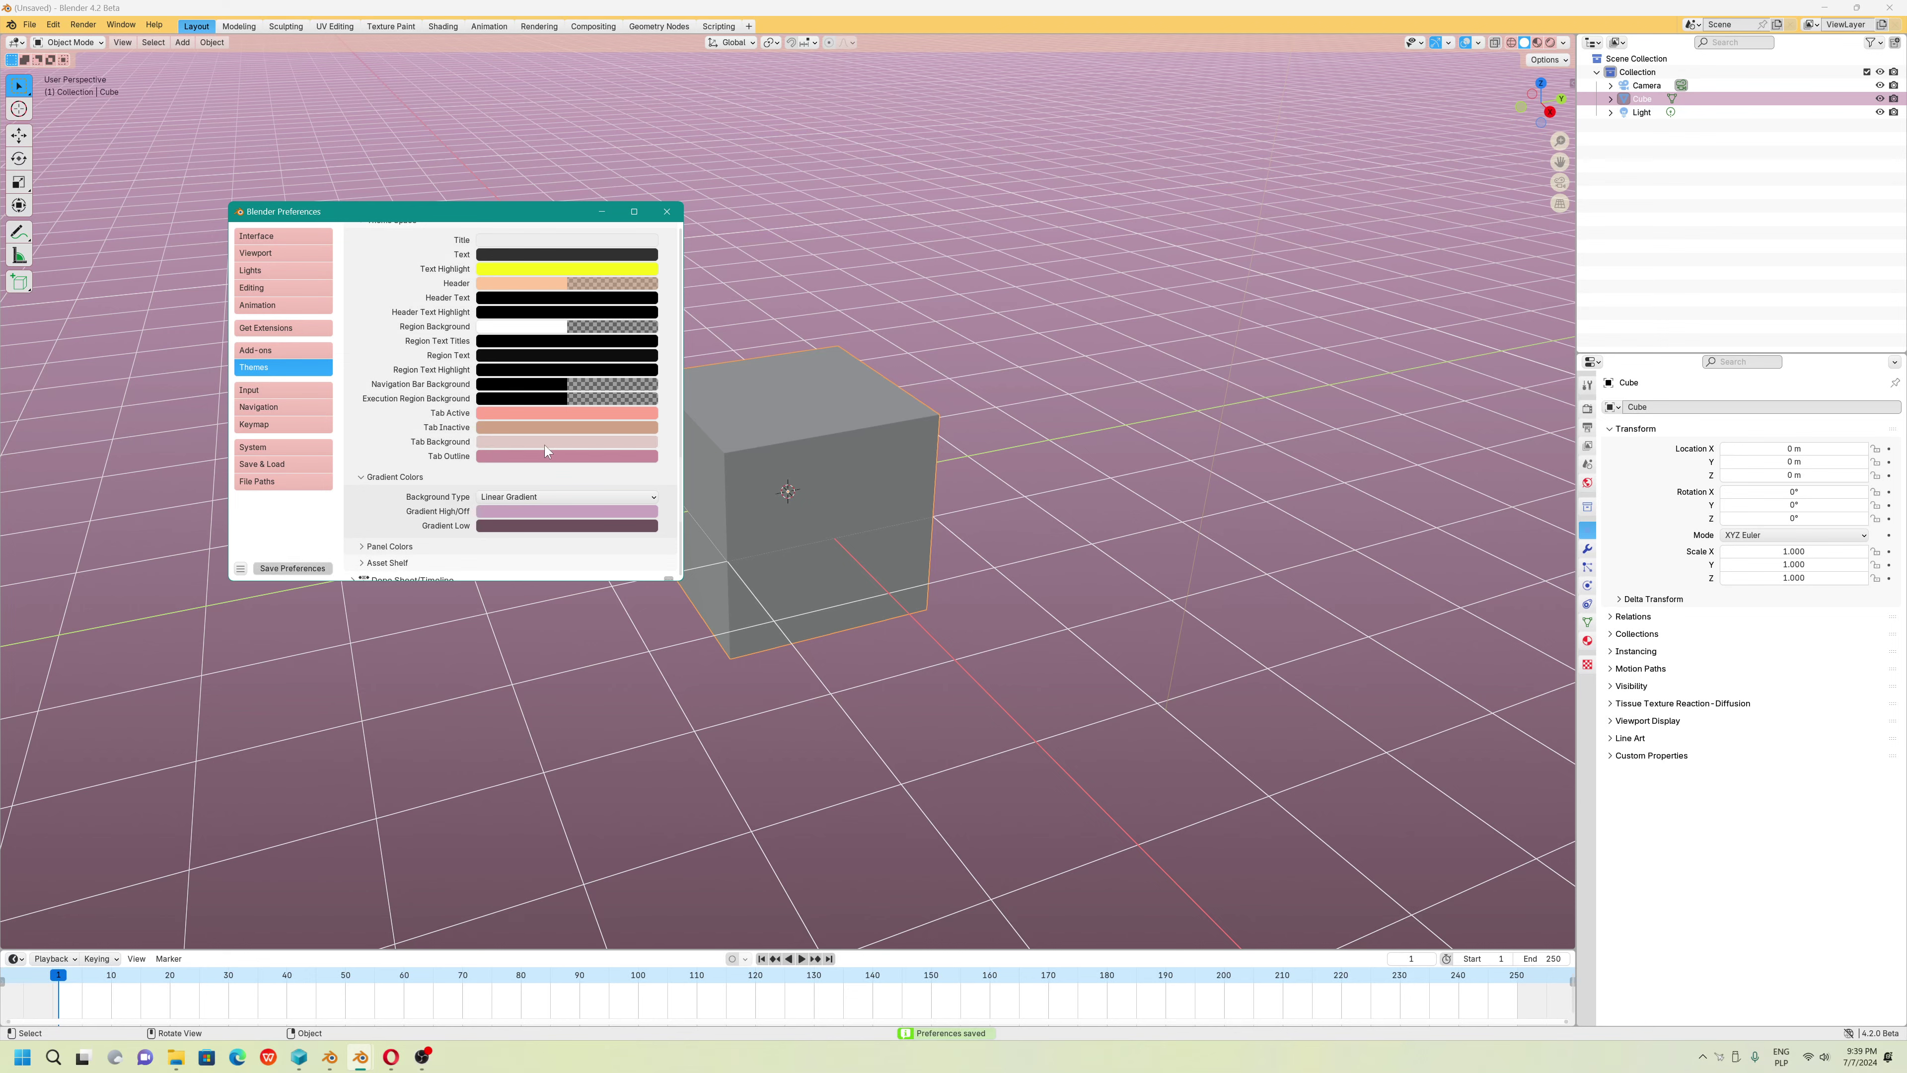
Return to the add-ons list and collapse the Bsurfaces GPL Edition details
{"action": "scroll", "coordinate": [544, 444], "scroll_direction": "up", "scroll_amount": 10}
{"action": "scroll", "coordinate": [408, 454], "scroll_direction": "up", "scroll_amount": 10}
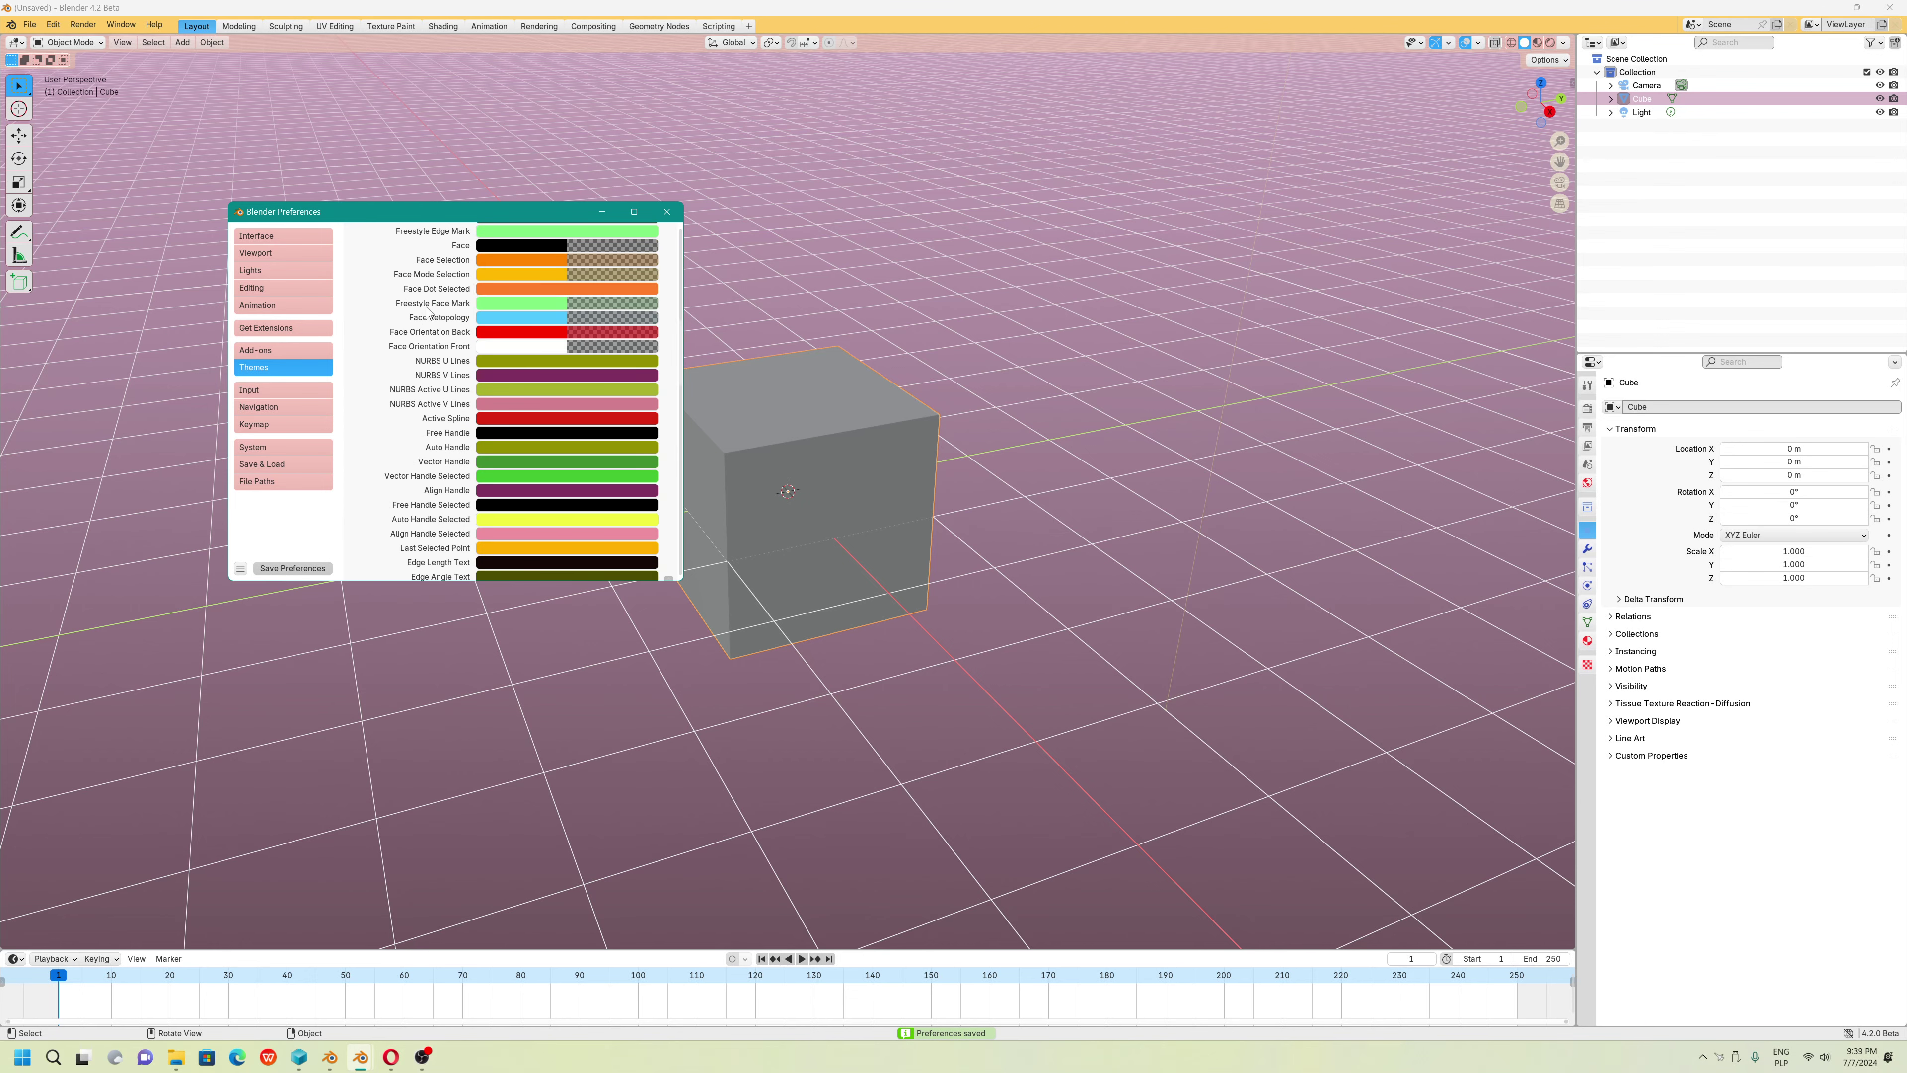
{"action": "scroll", "coordinate": [426, 311], "scroll_direction": "up", "scroll_amount": 8}
{"action": "left_click", "coordinate": [268, 353]}
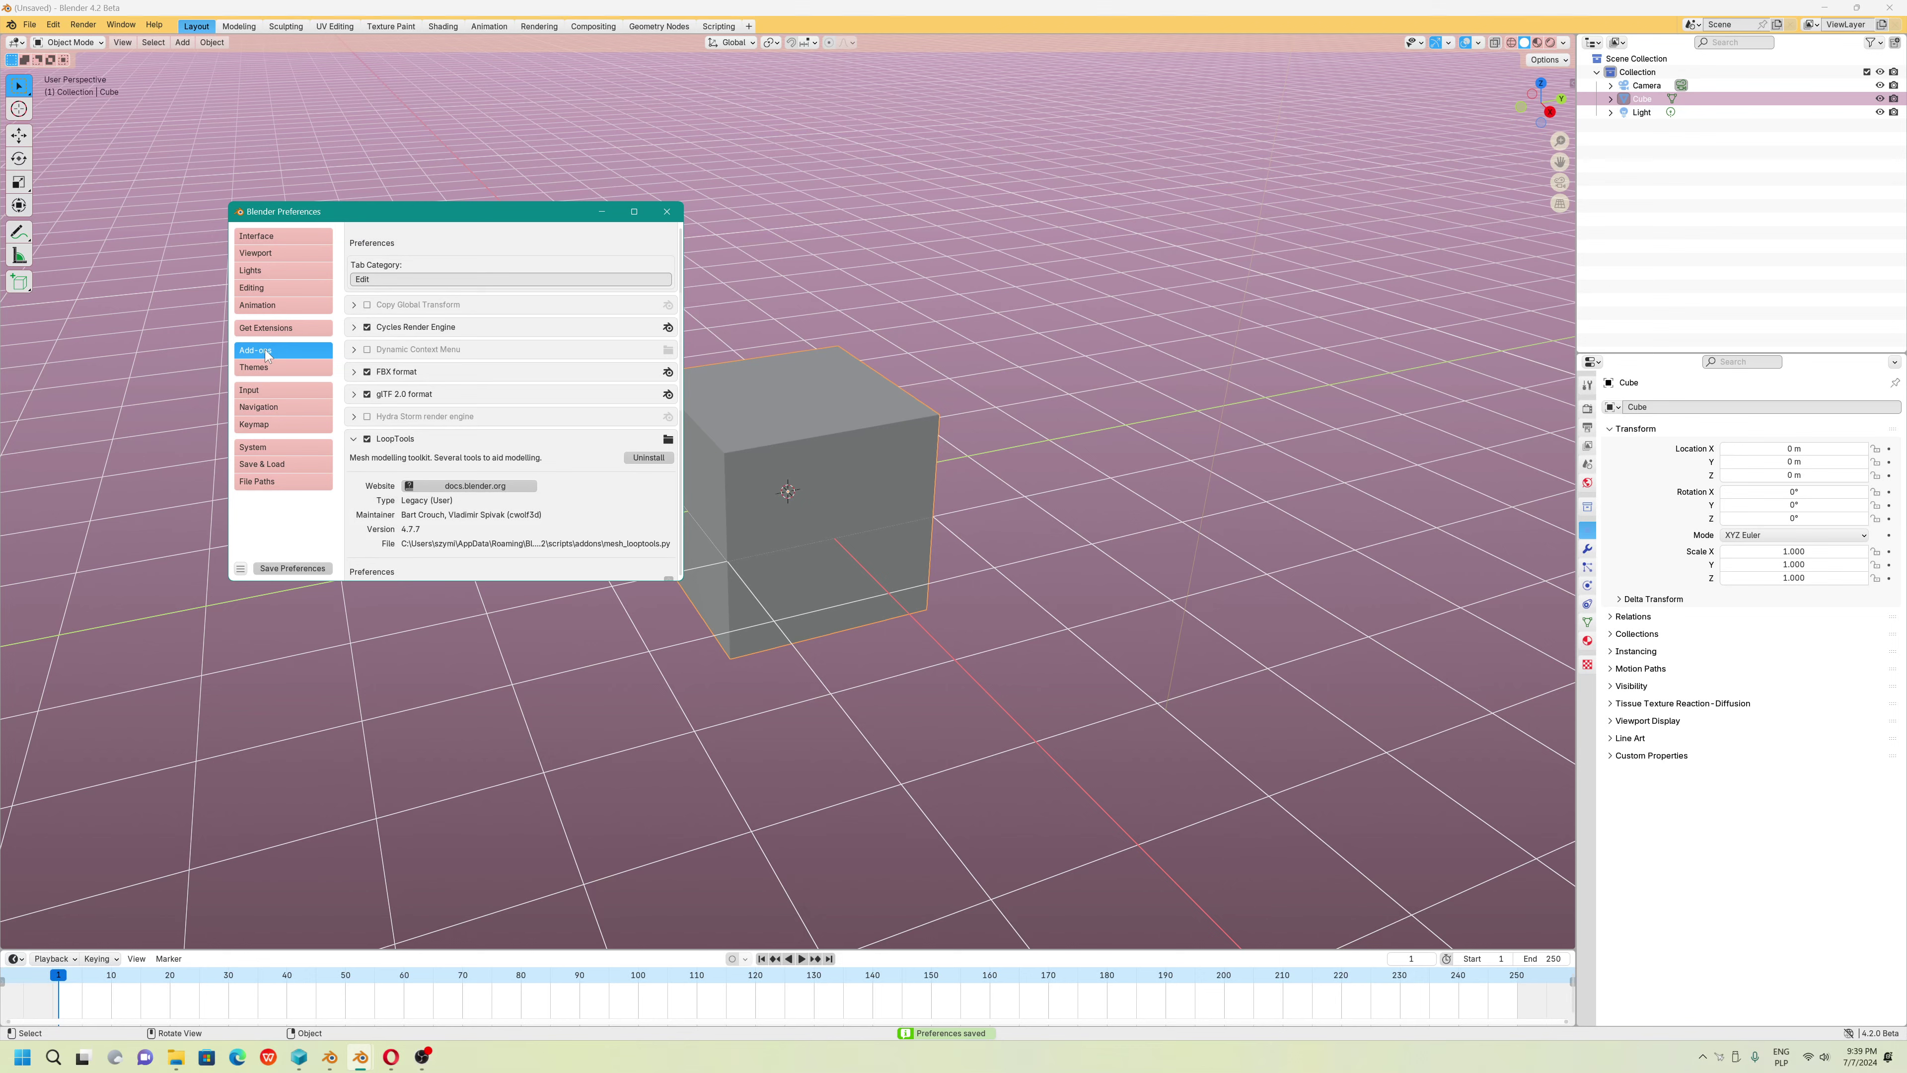
{"action": "scroll", "coordinate": [493, 351], "scroll_direction": "up", "scroll_amount": 6}
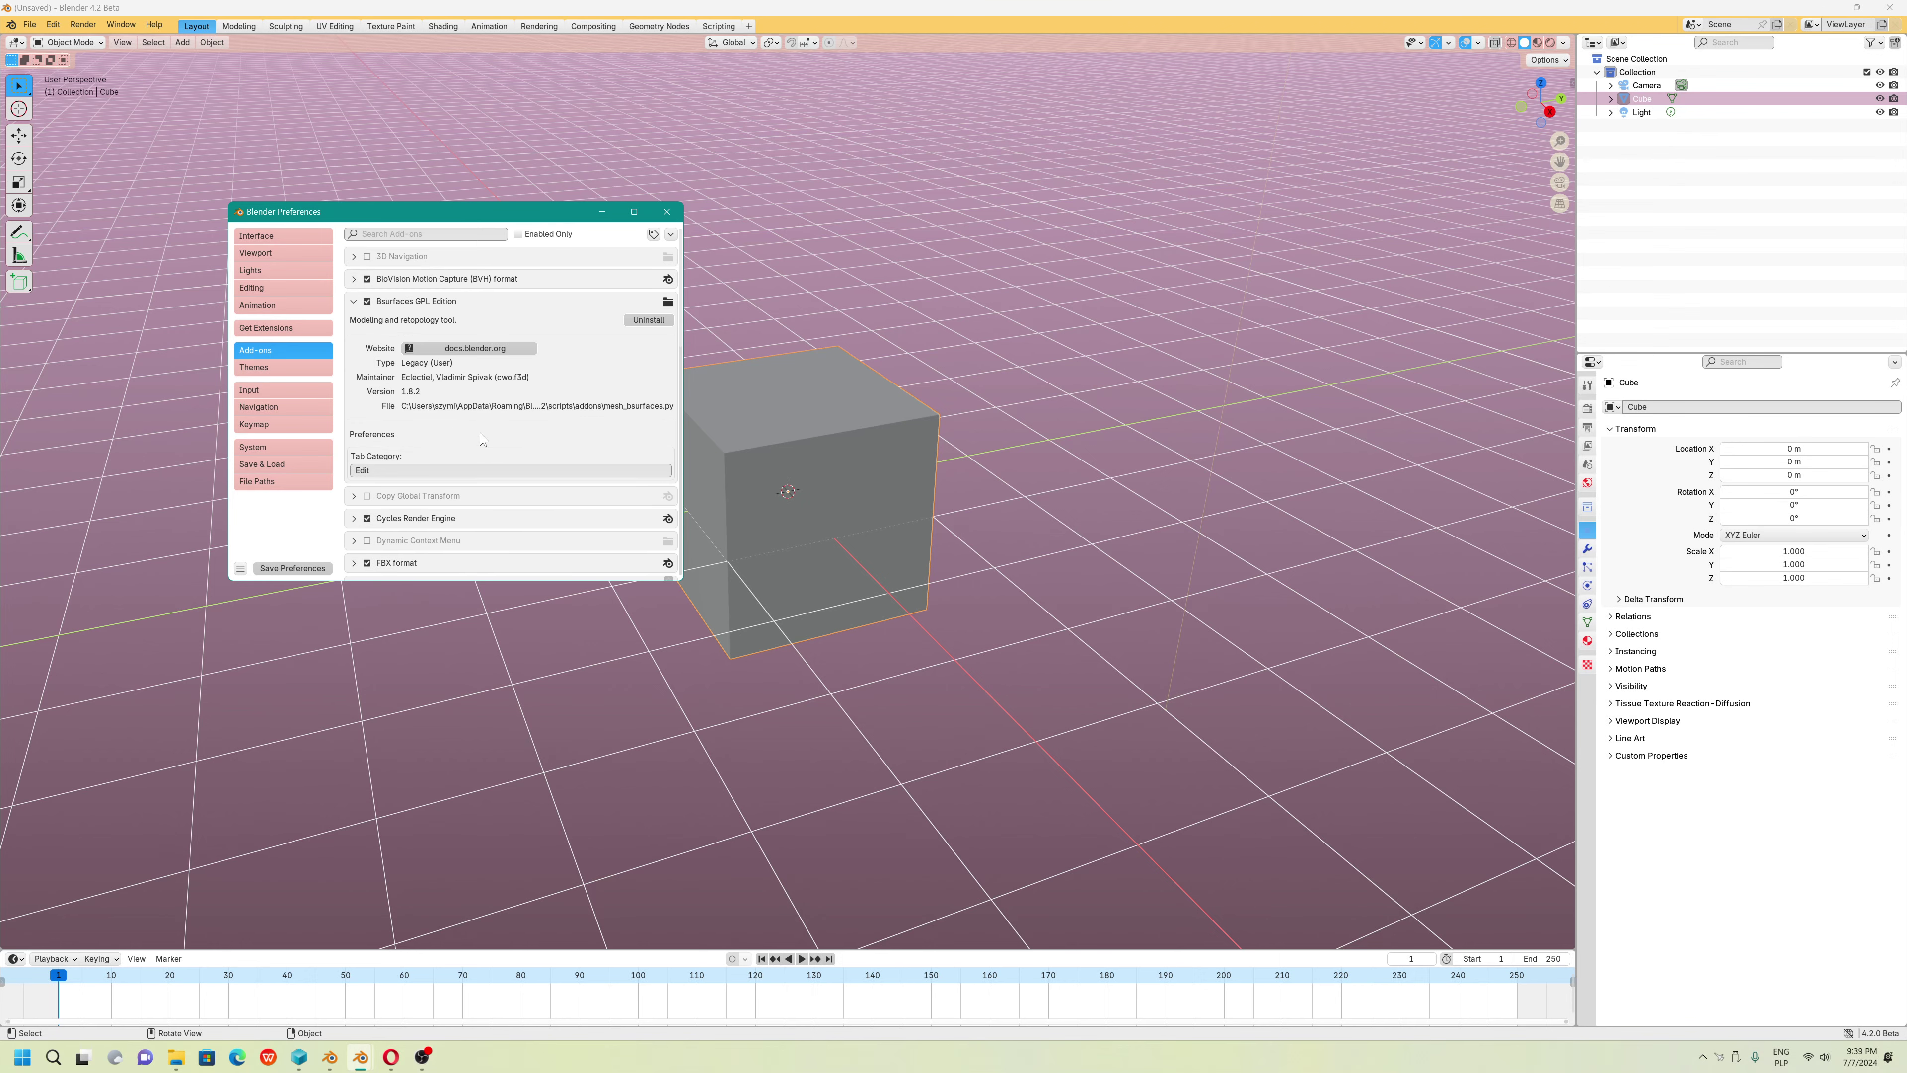
{"action": "left_click", "coordinate": [353, 300]}
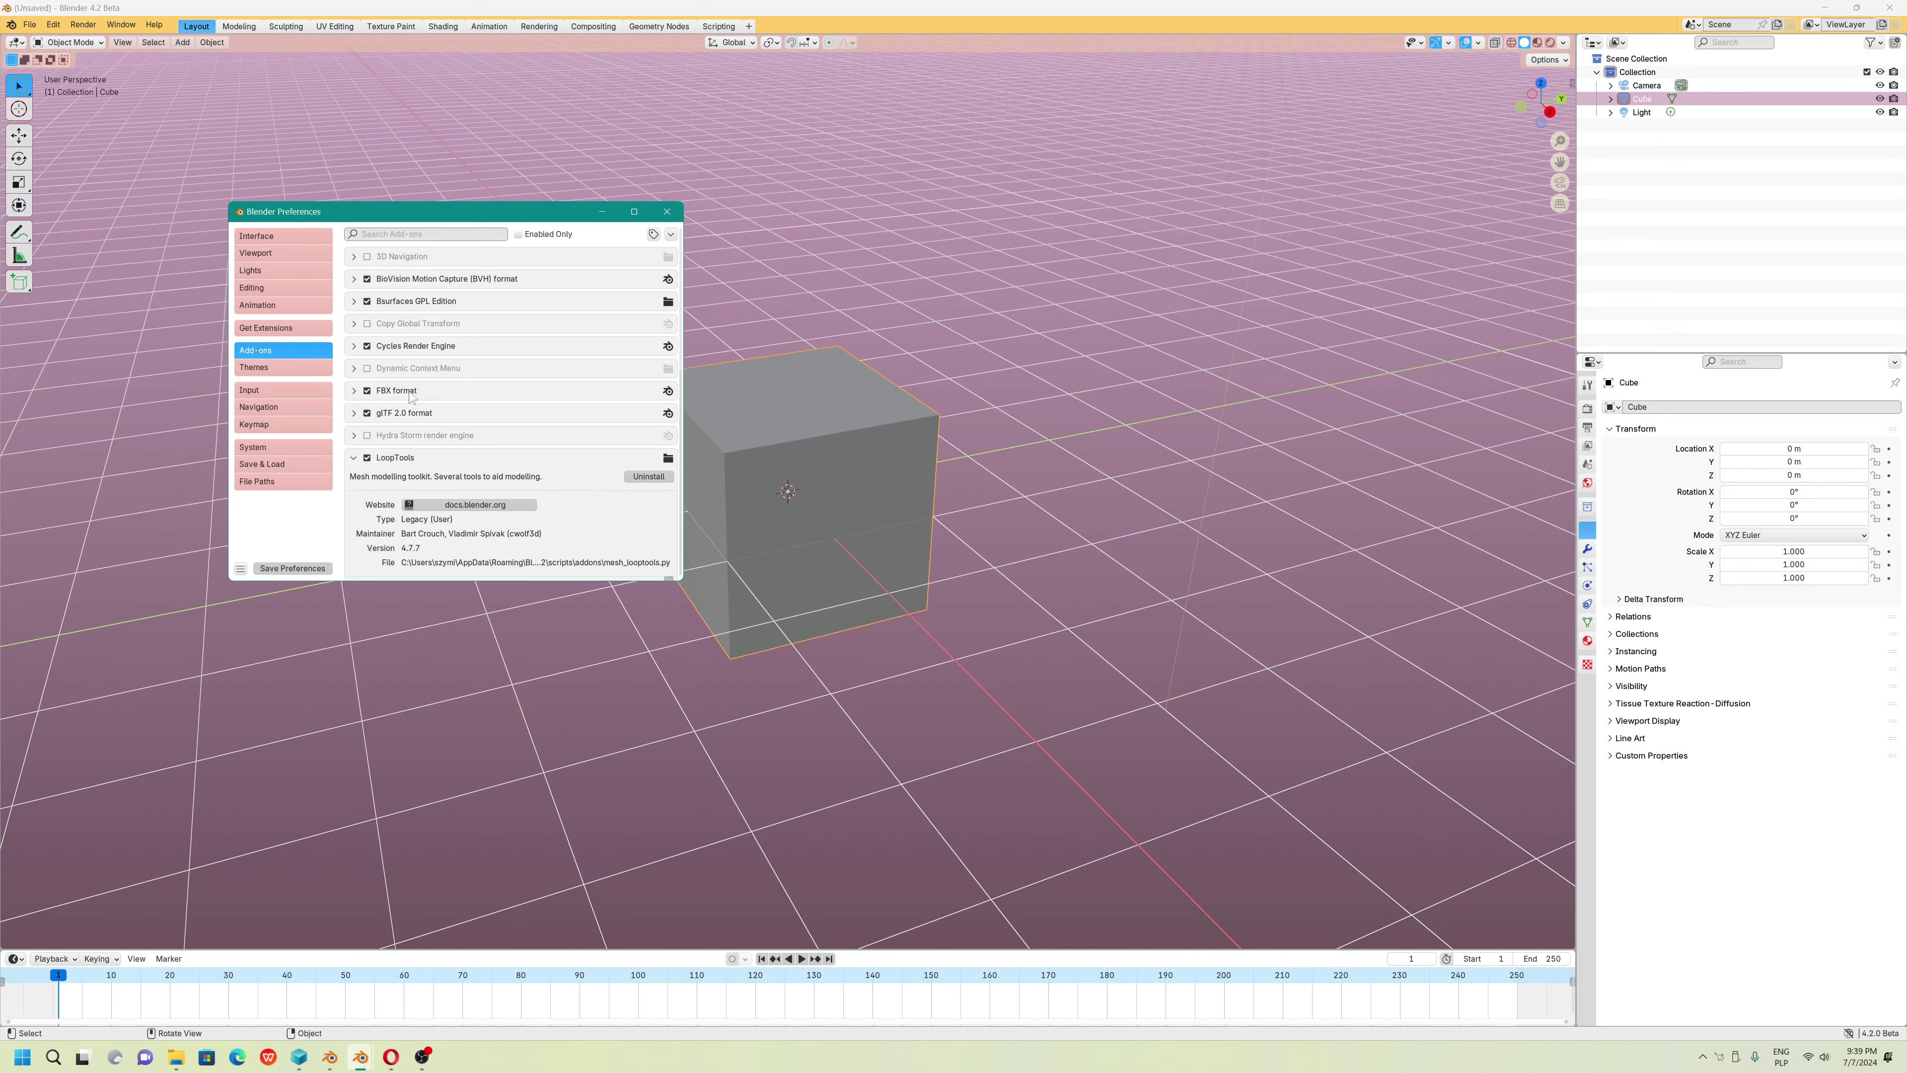
Expand and enable the Dynamic Context Menu add-on, moving the Preferences window aside
{"action": "left_click", "coordinate": [356, 371]}
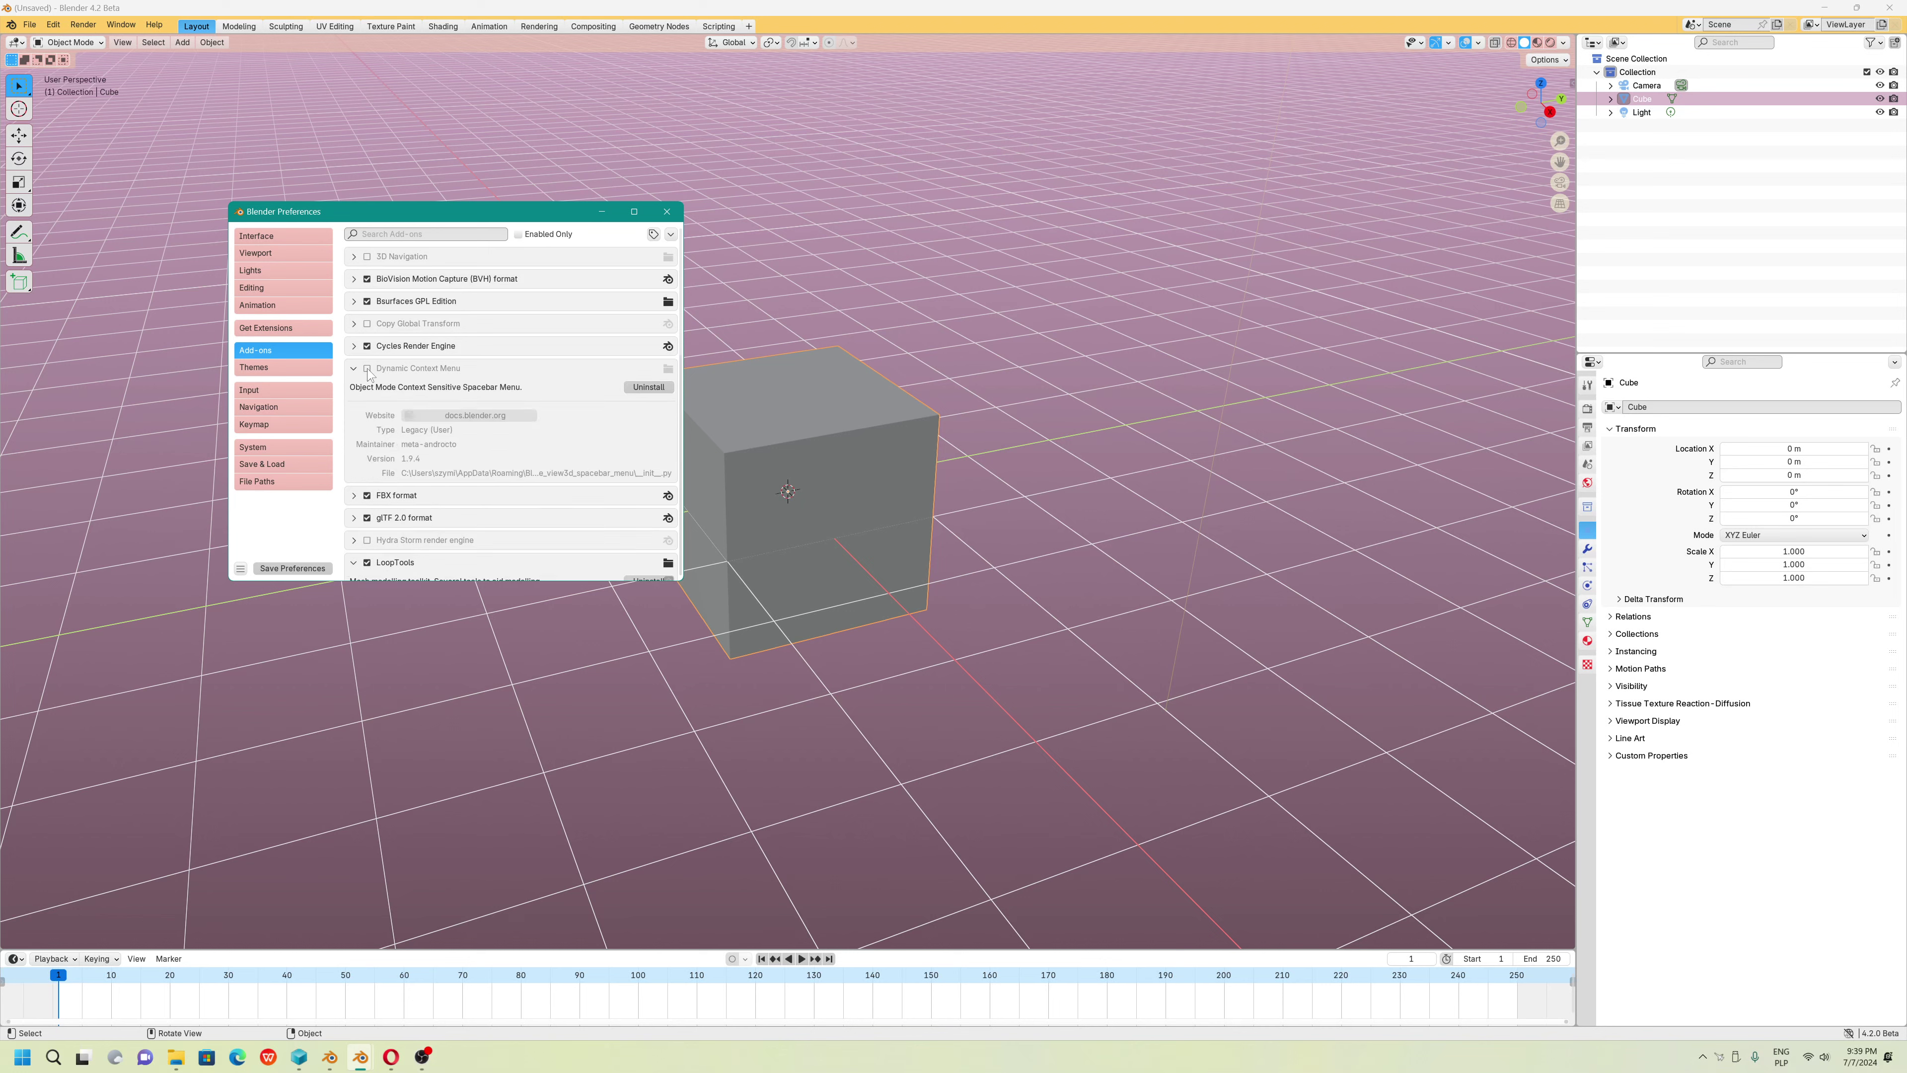
{"action": "left_click", "coordinate": [367, 370]}
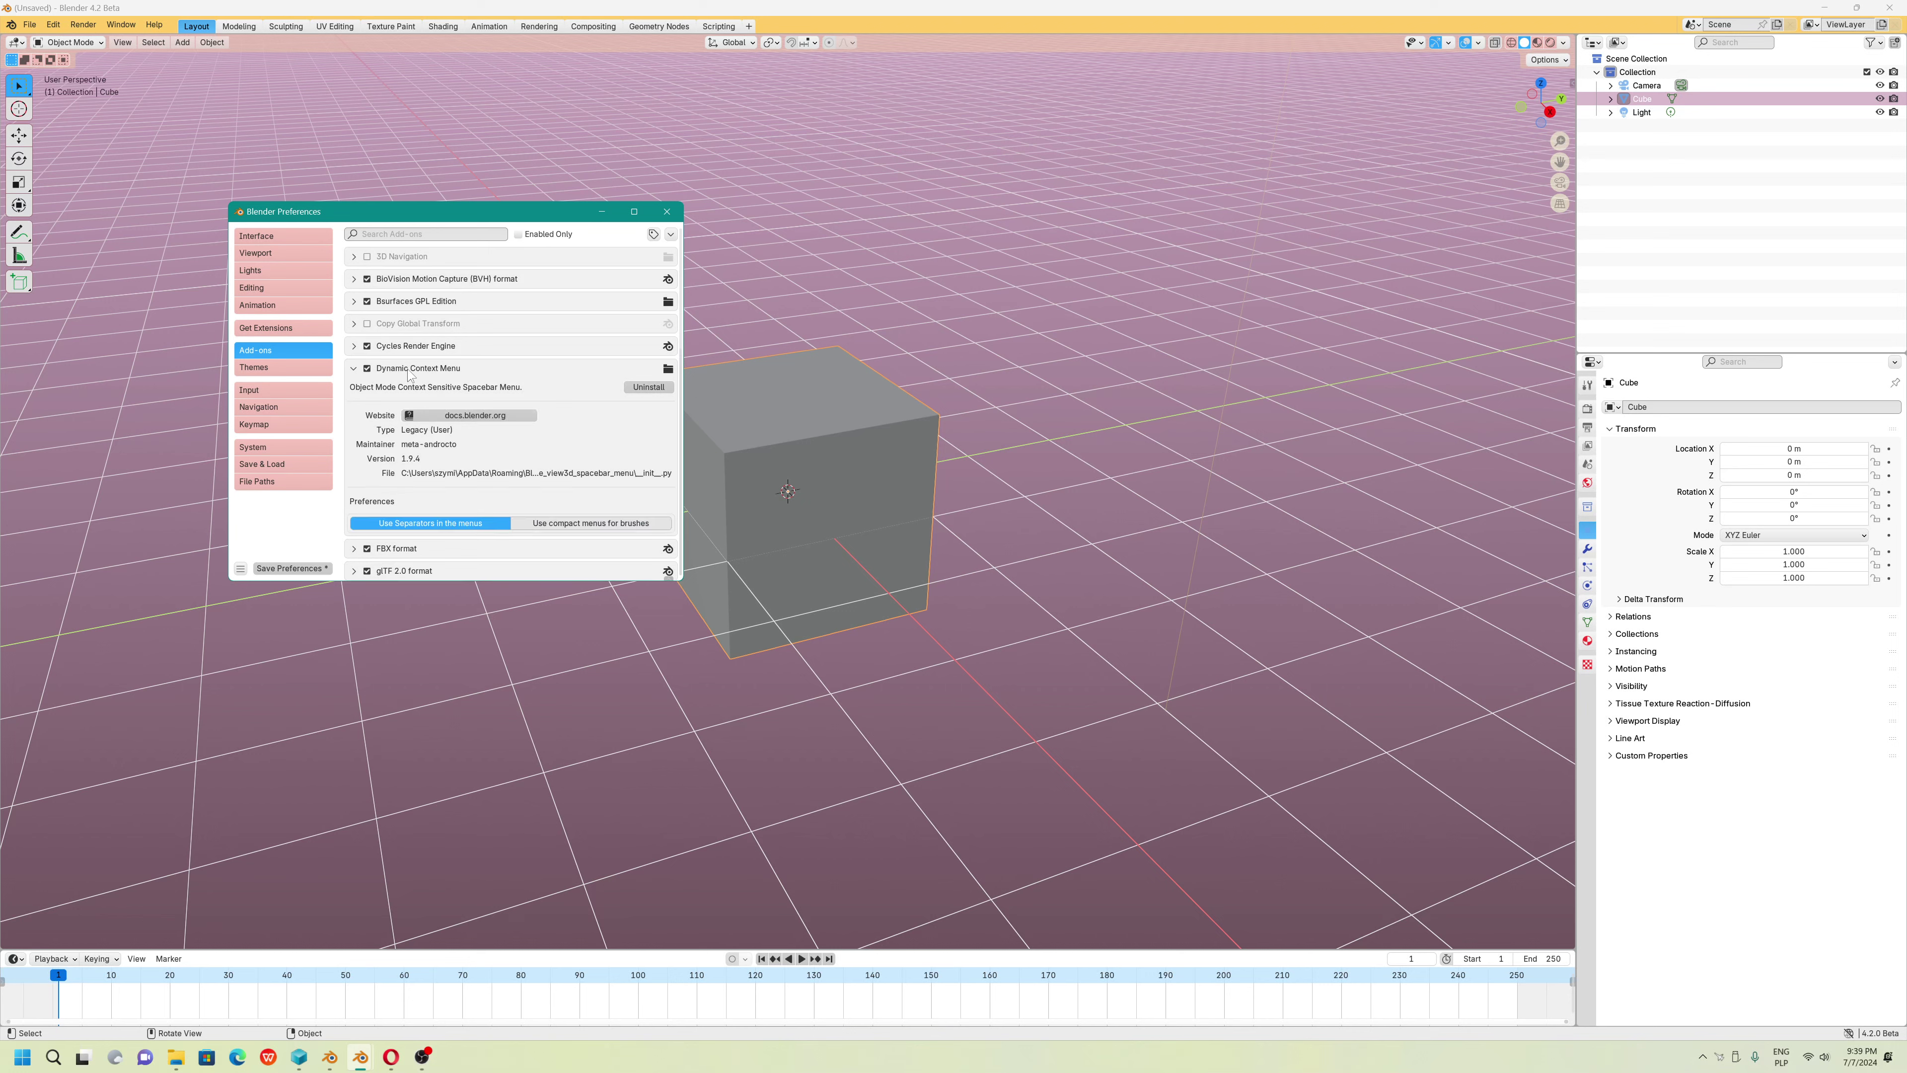
{"action": "left_click_drag", "start_coordinate": [421, 212], "coordinate": [272, 236]}
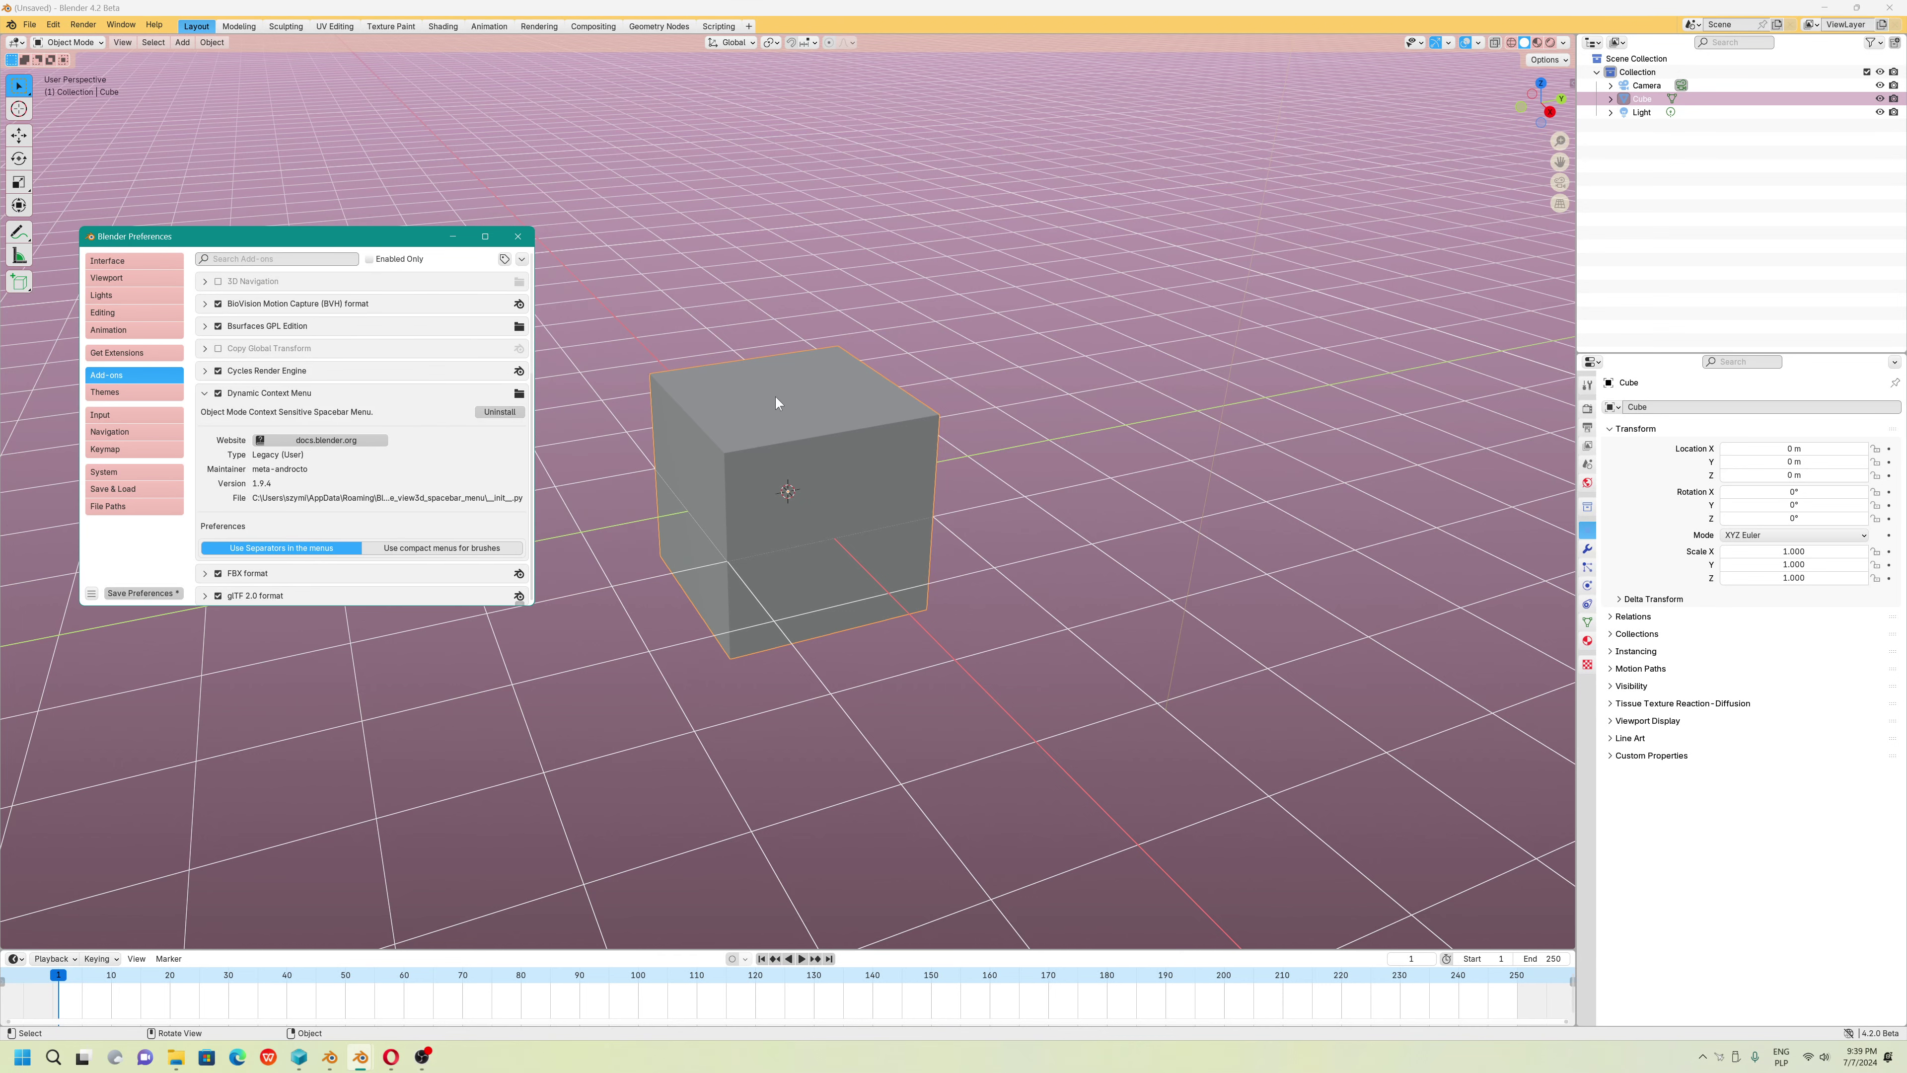
{"action": "key", "text": "space"}
{"action": "key", "text": "space"}
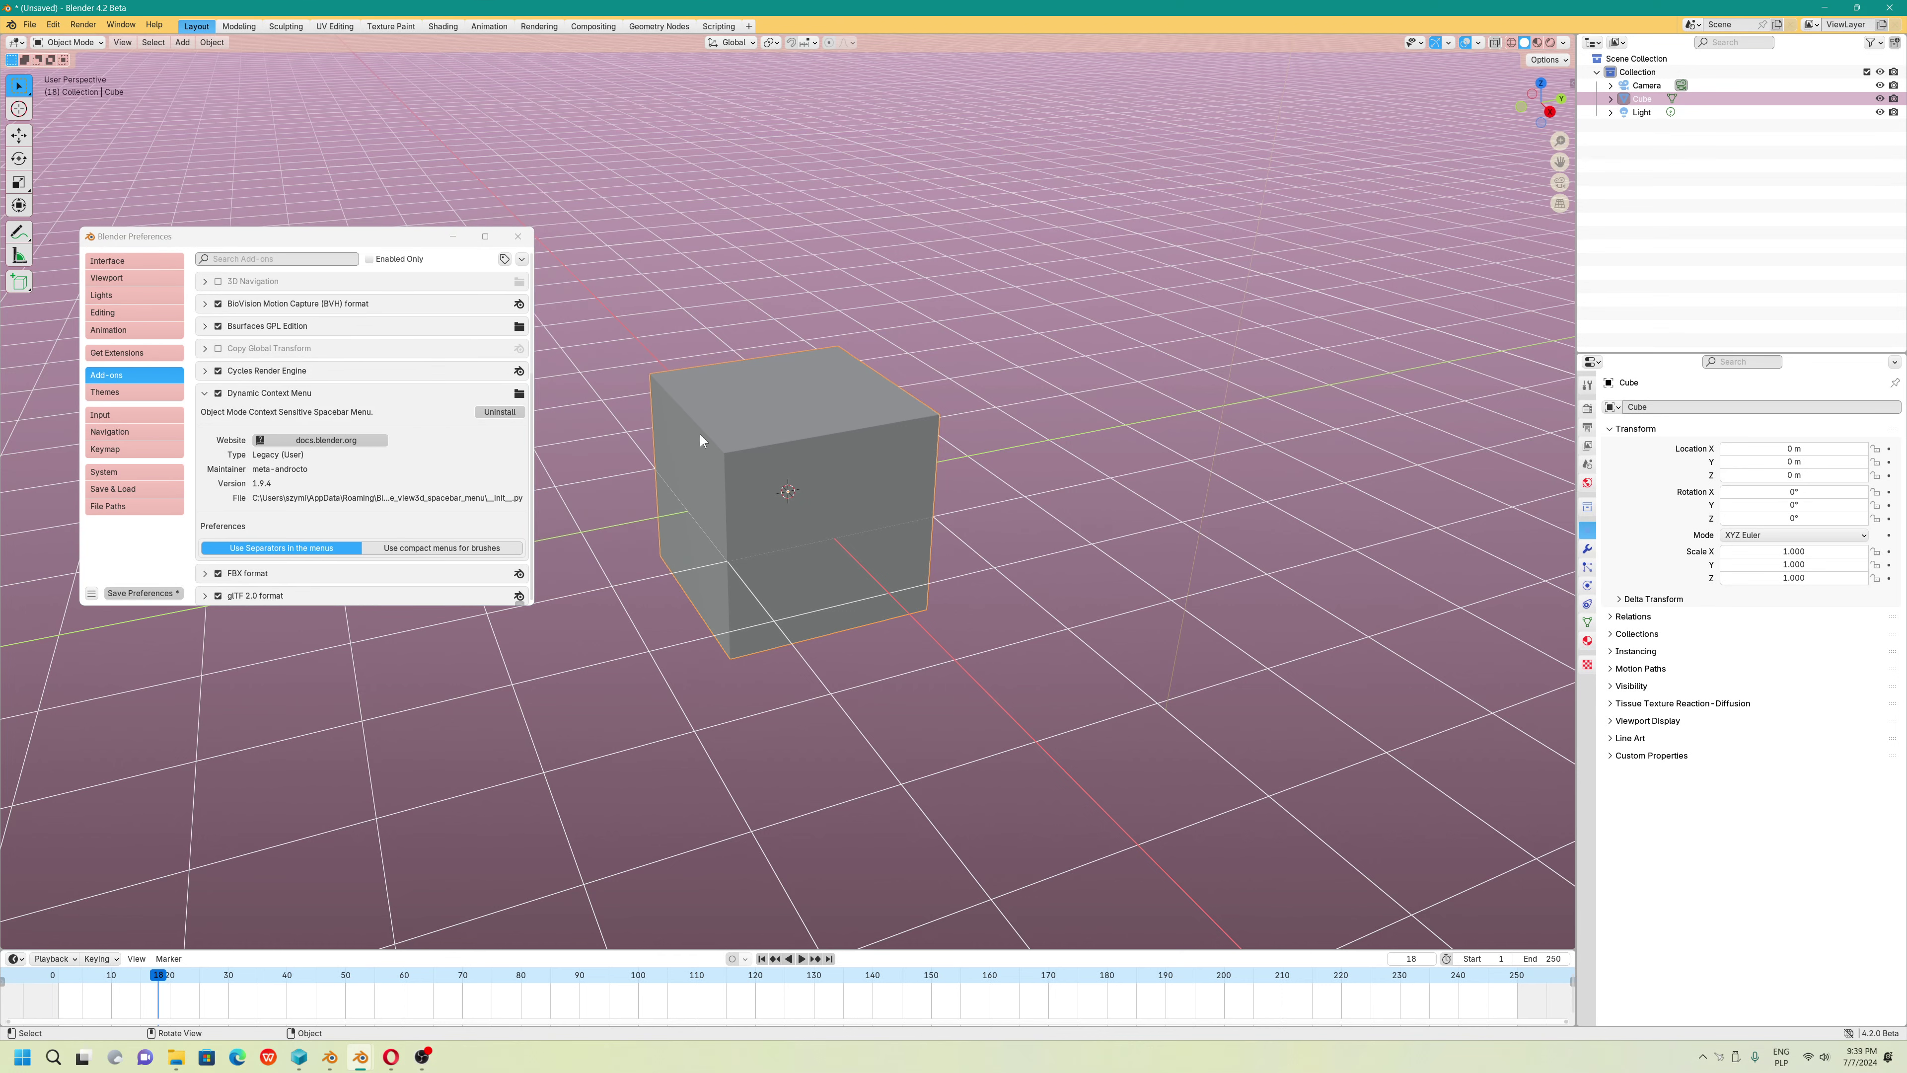
Start a keymap import and browse to the Blender 4.0 beta - keymaps (2023) folder
{"action": "left_click", "coordinate": [106, 449]}
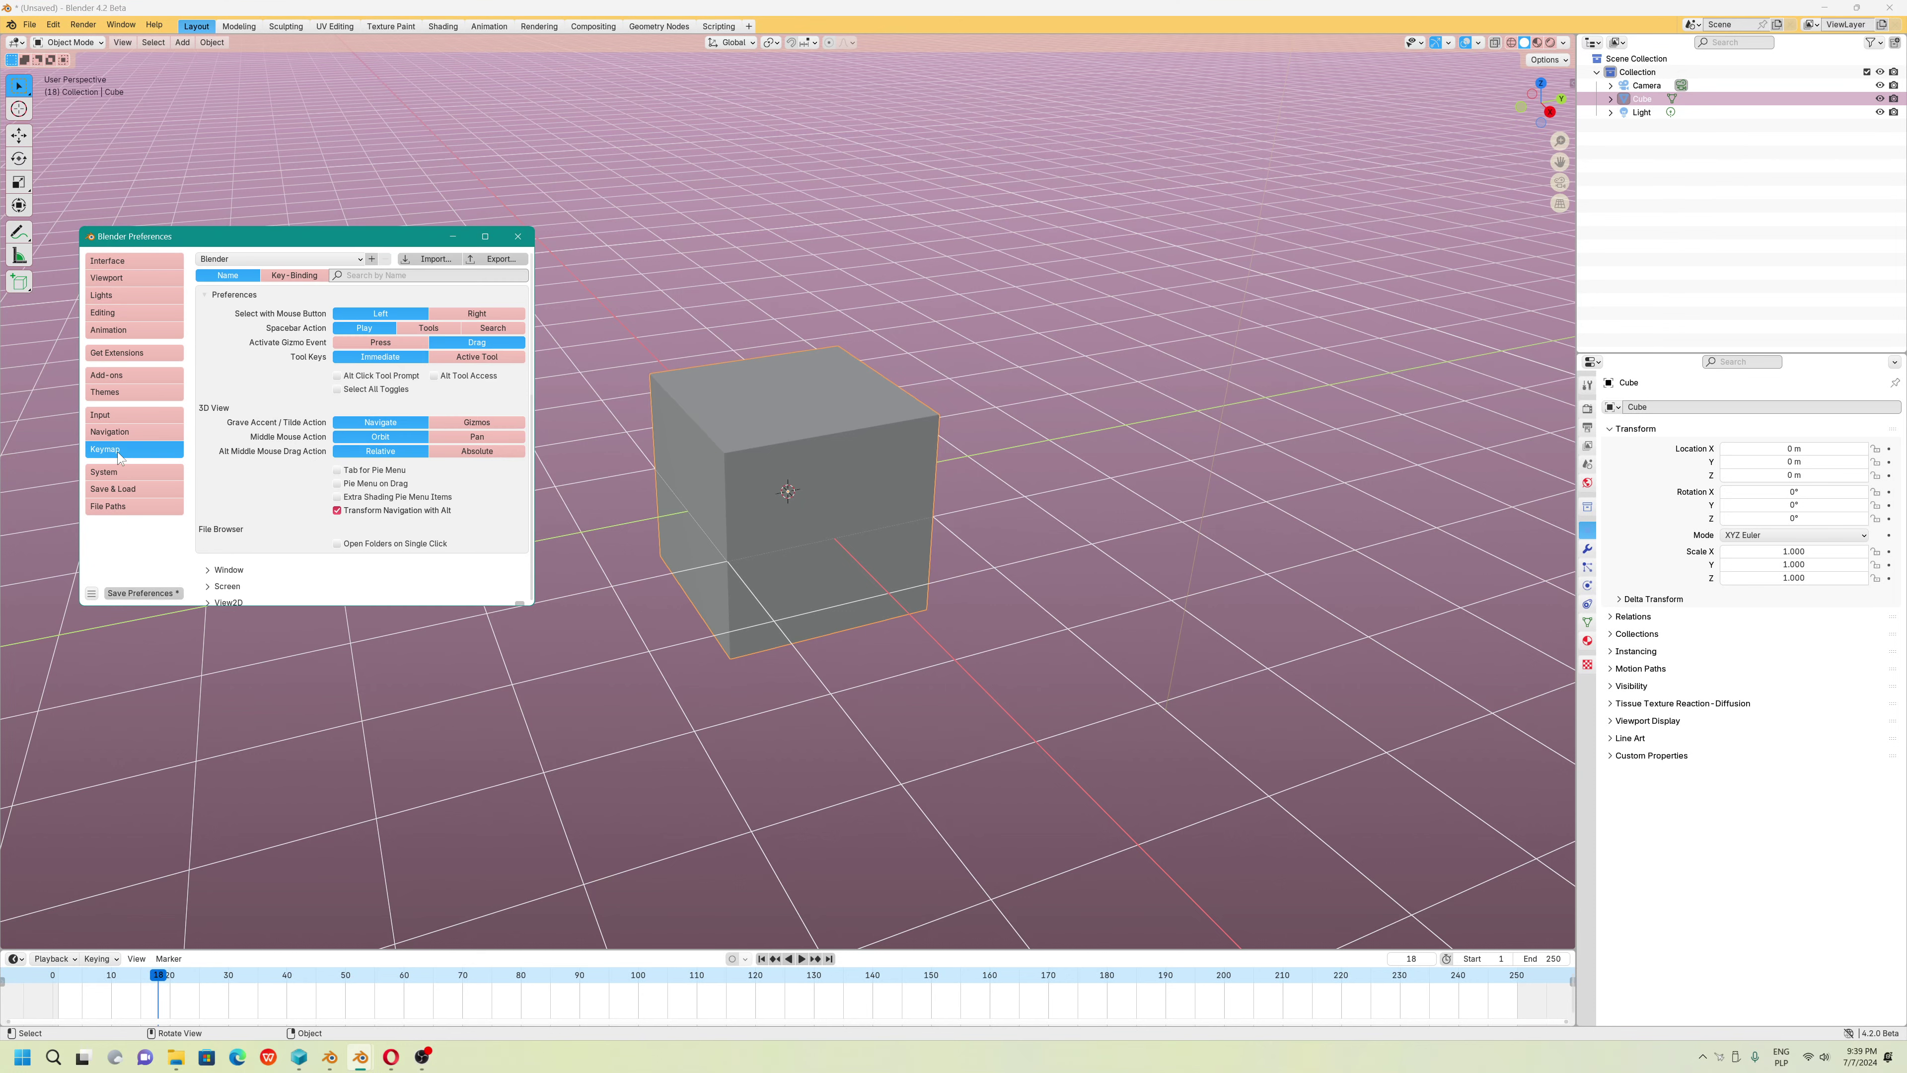
{"action": "left_click", "coordinate": [428, 258]}
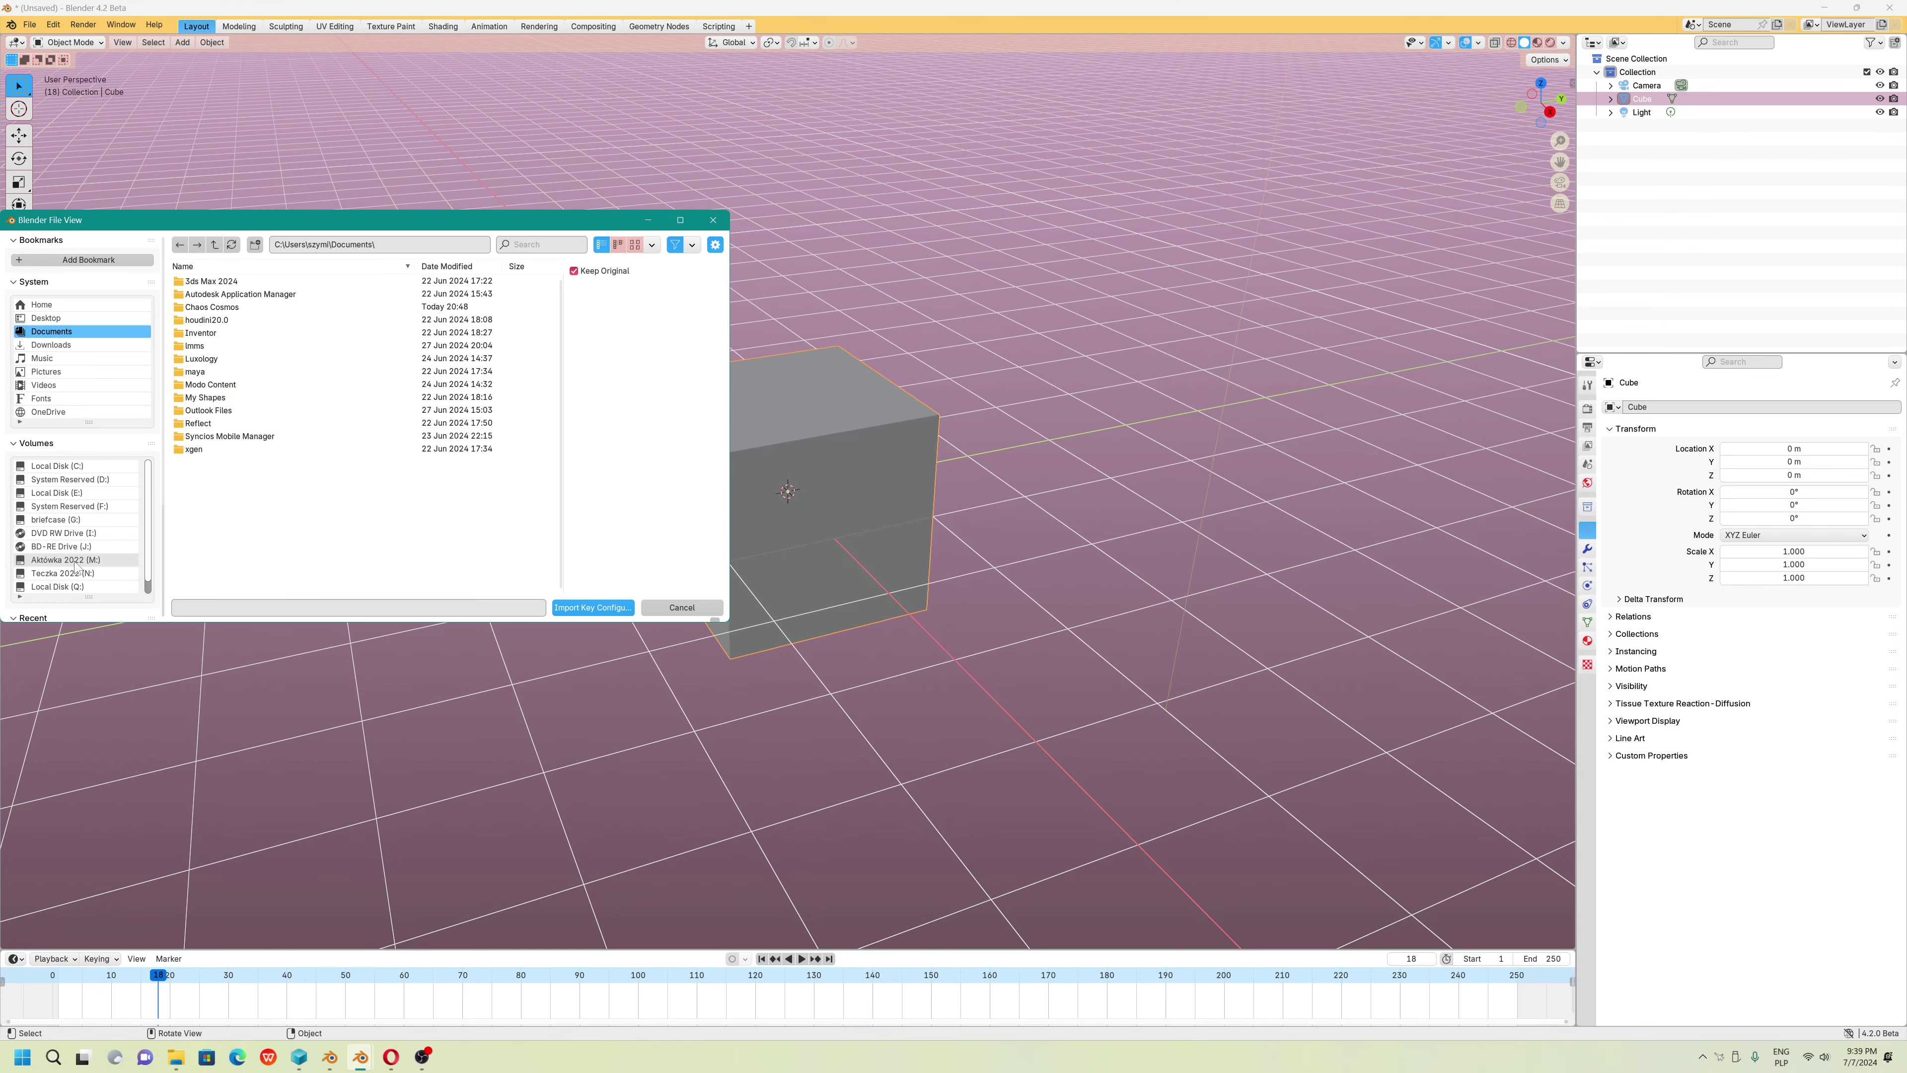
{"action": "left_click", "coordinate": [81, 467]}
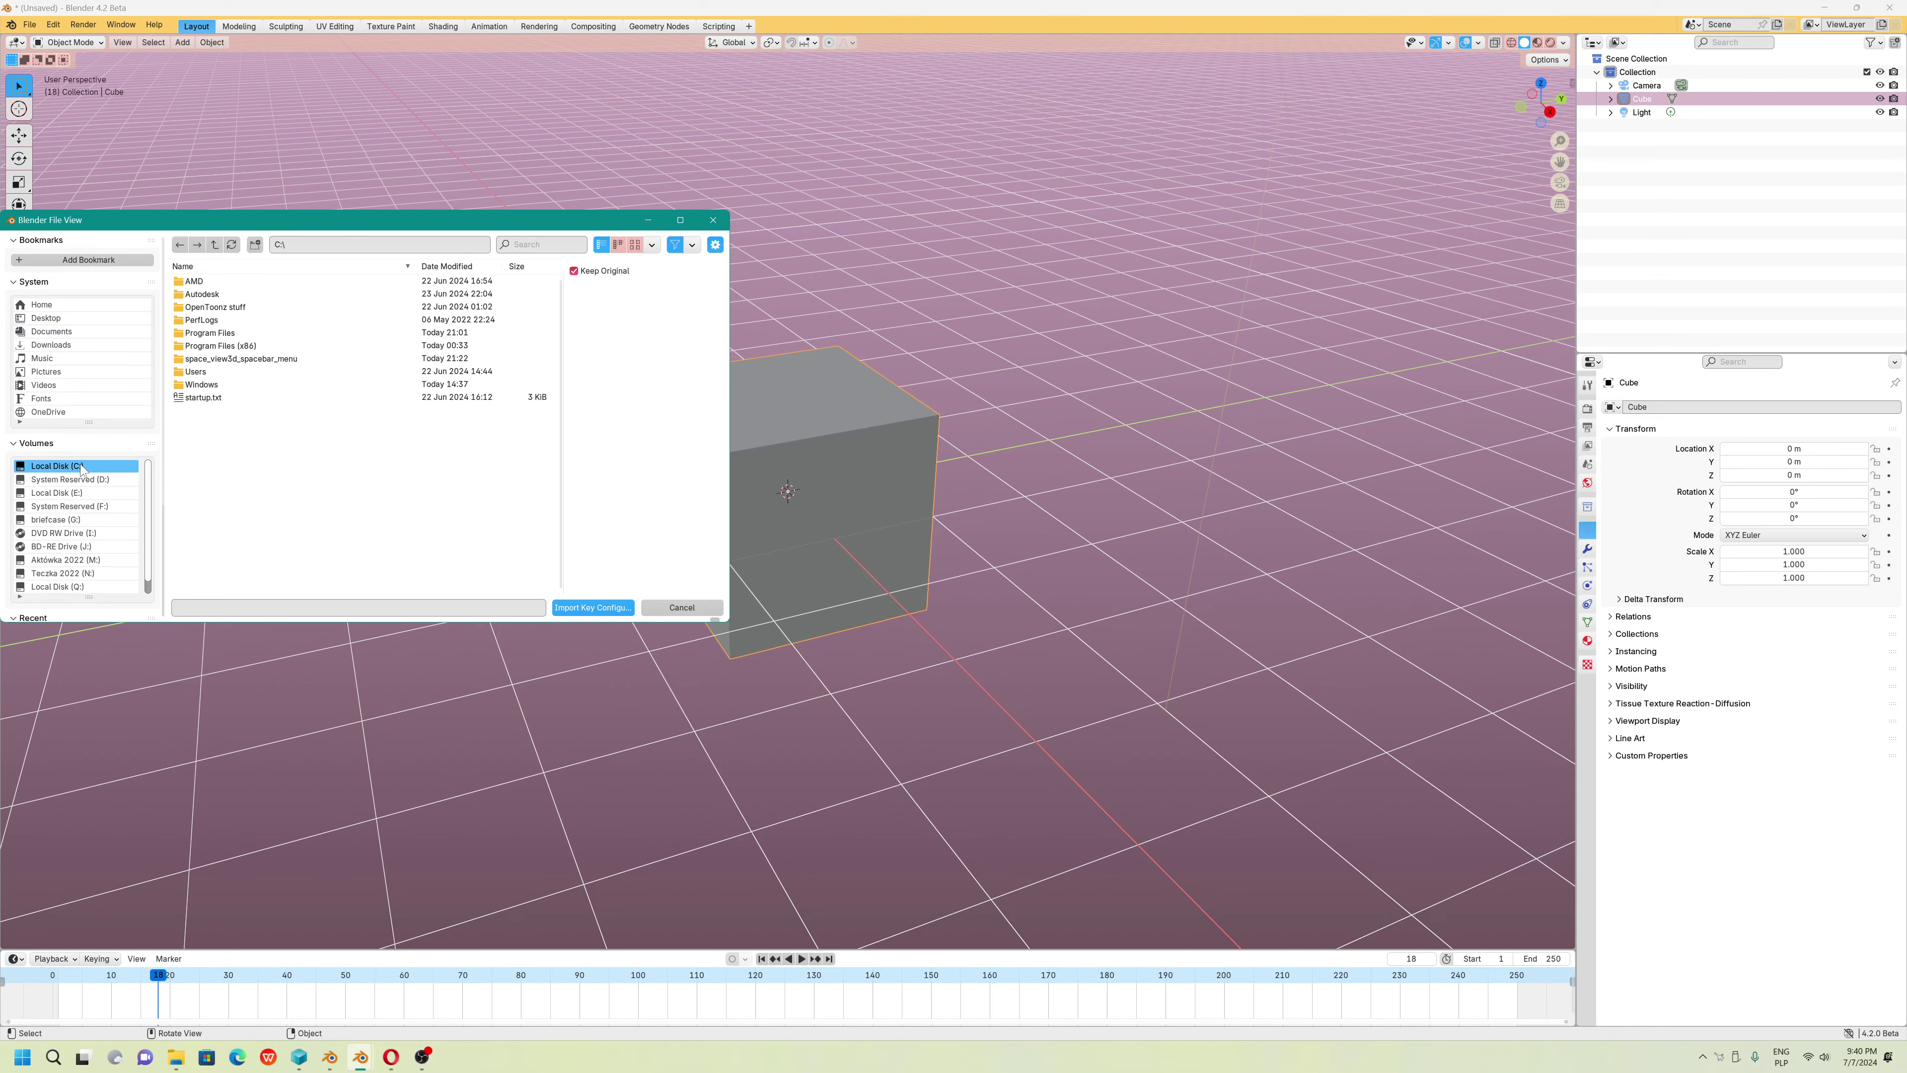
{"action": "left_click", "coordinate": [227, 335]}
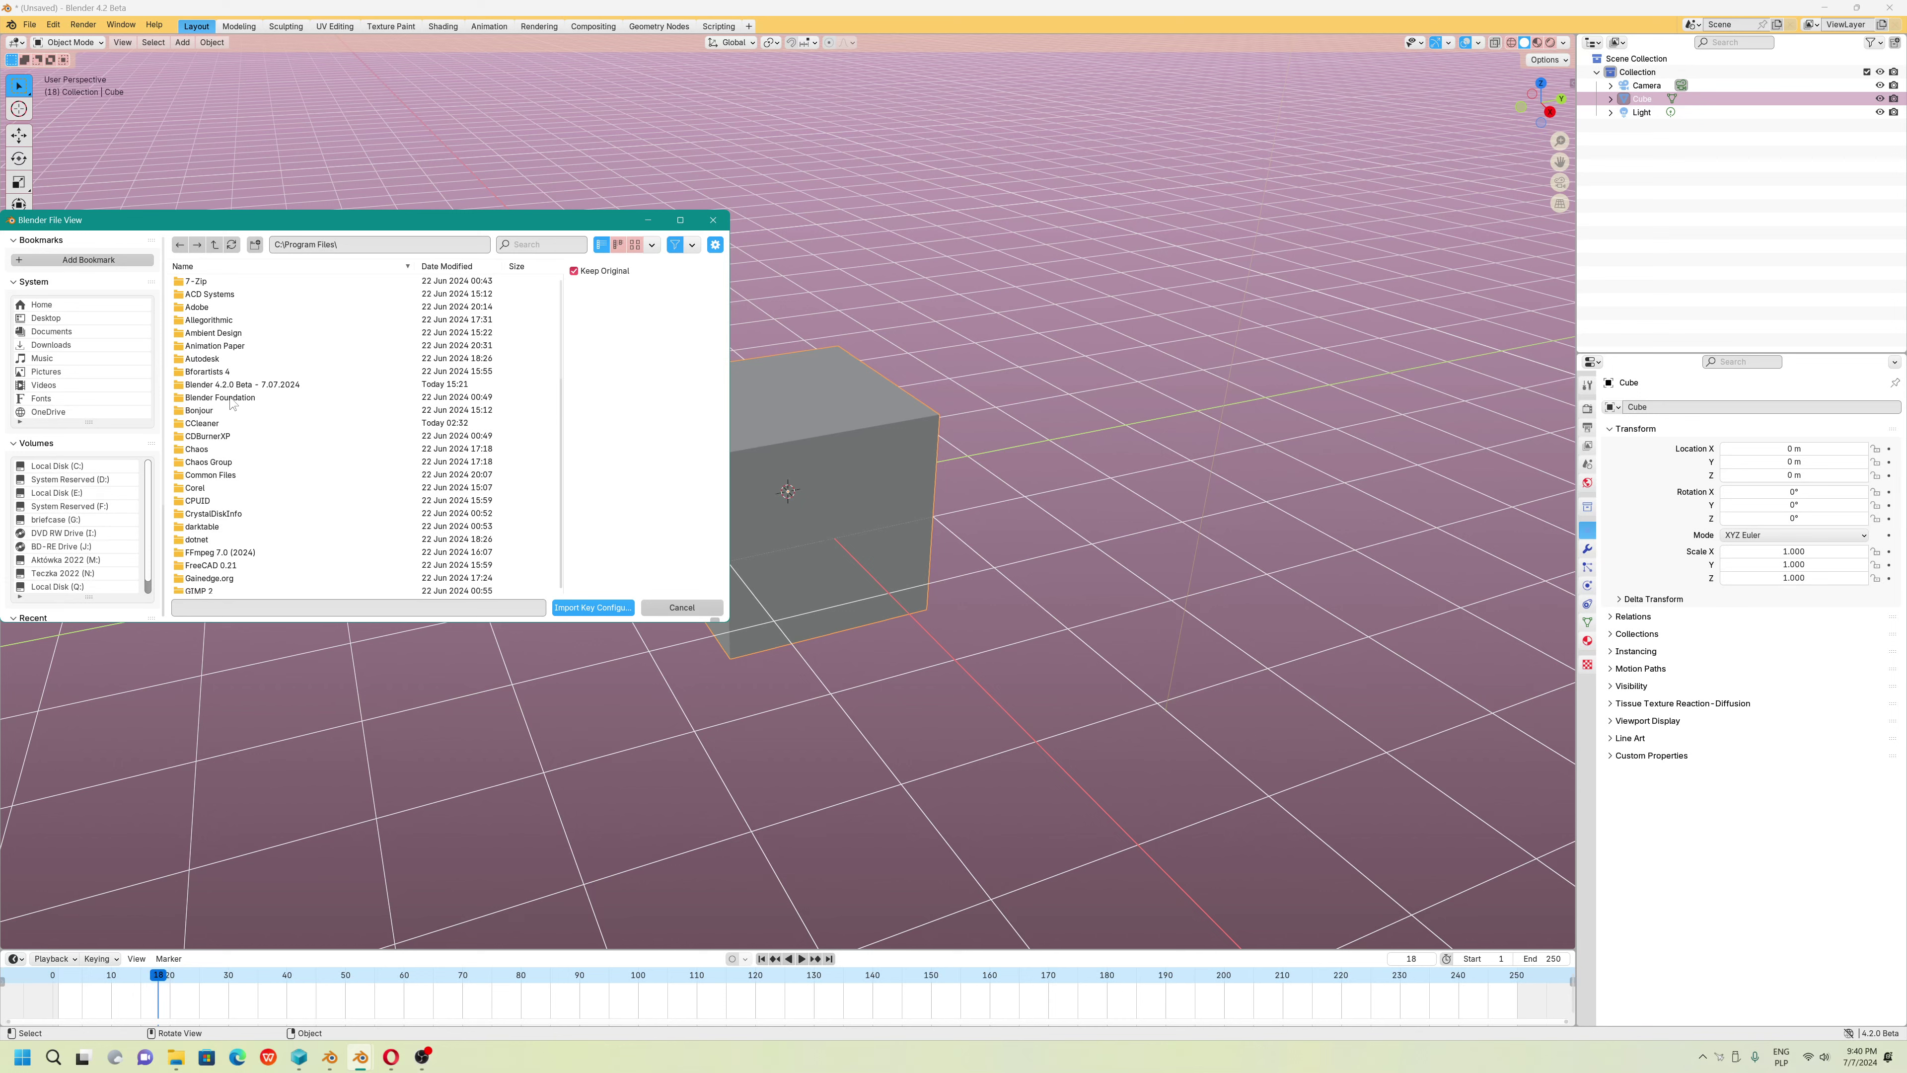
{"action": "left_click", "coordinate": [251, 385]}
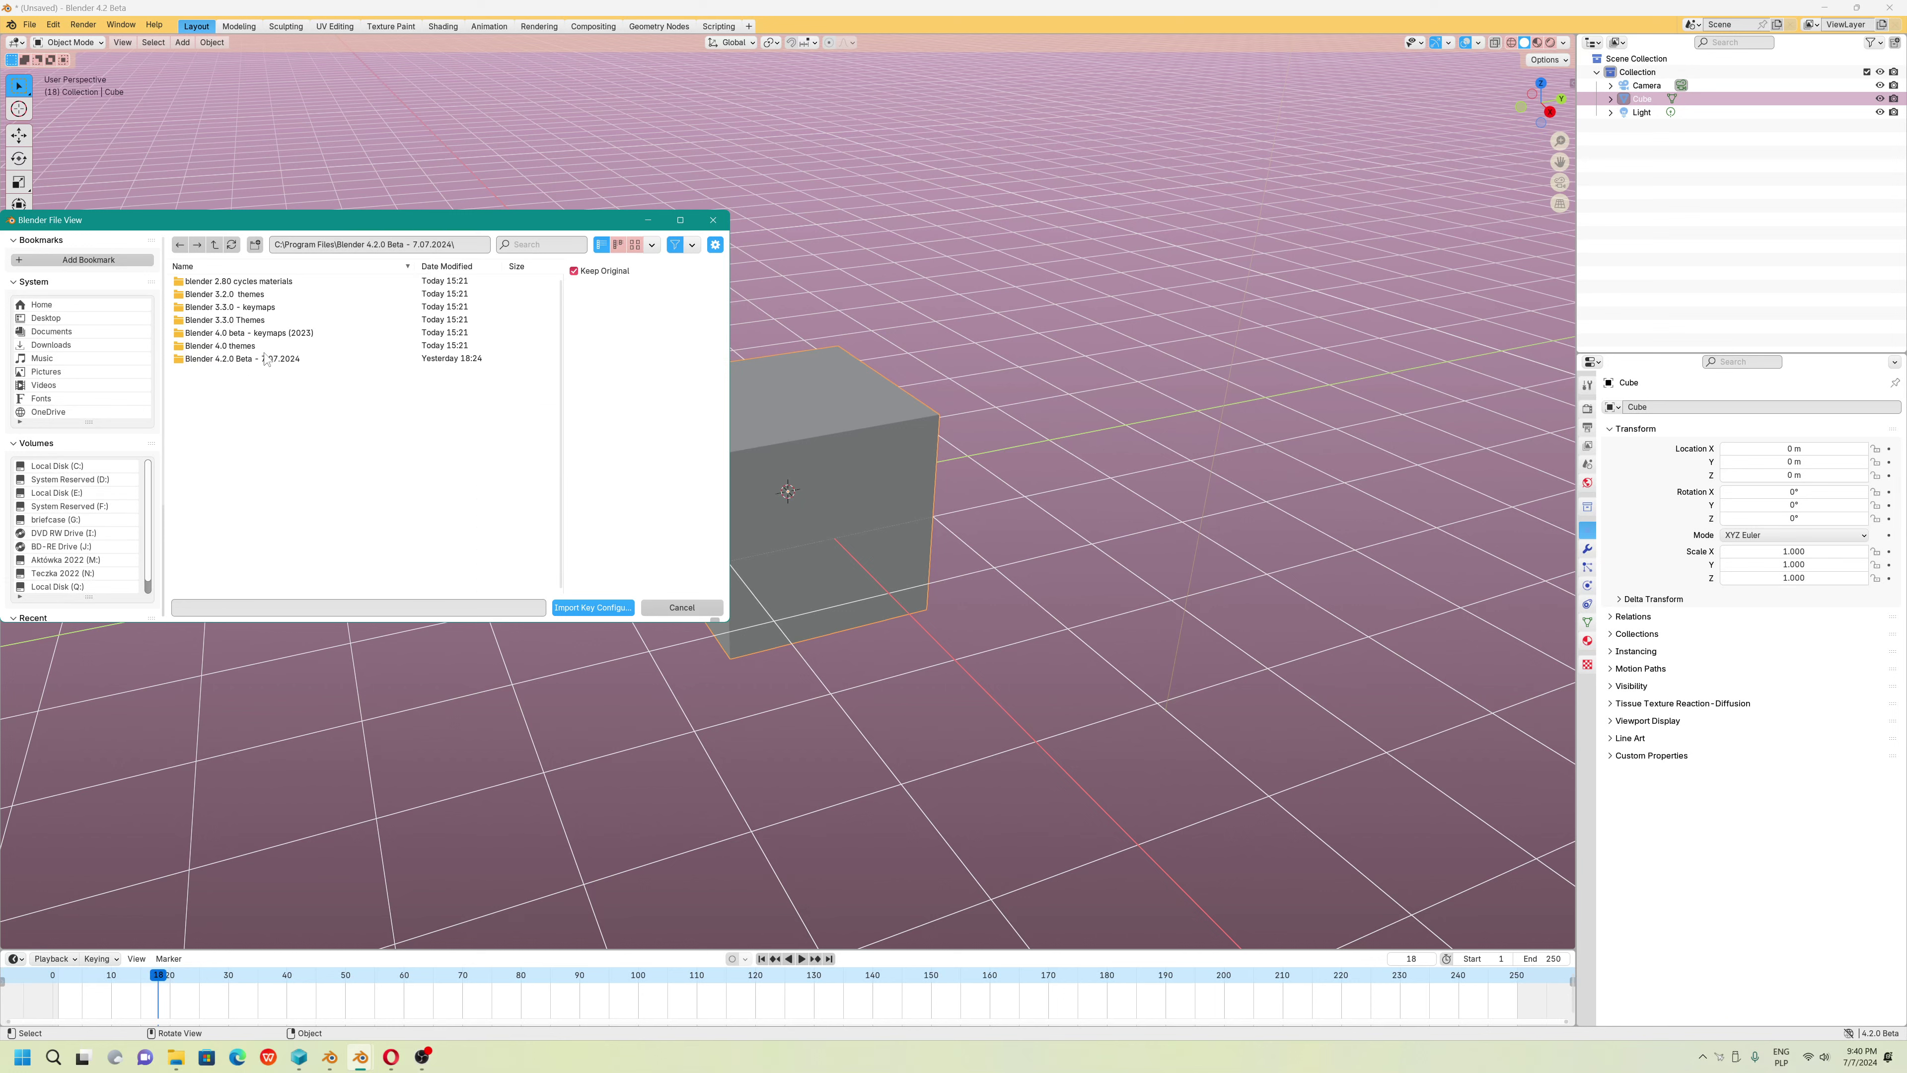
{"action": "left_click", "coordinate": [261, 333]}
Import the Autodesk Maya 2024.py keymap and save the preferences
{"action": "left_click", "coordinate": [248, 293]}
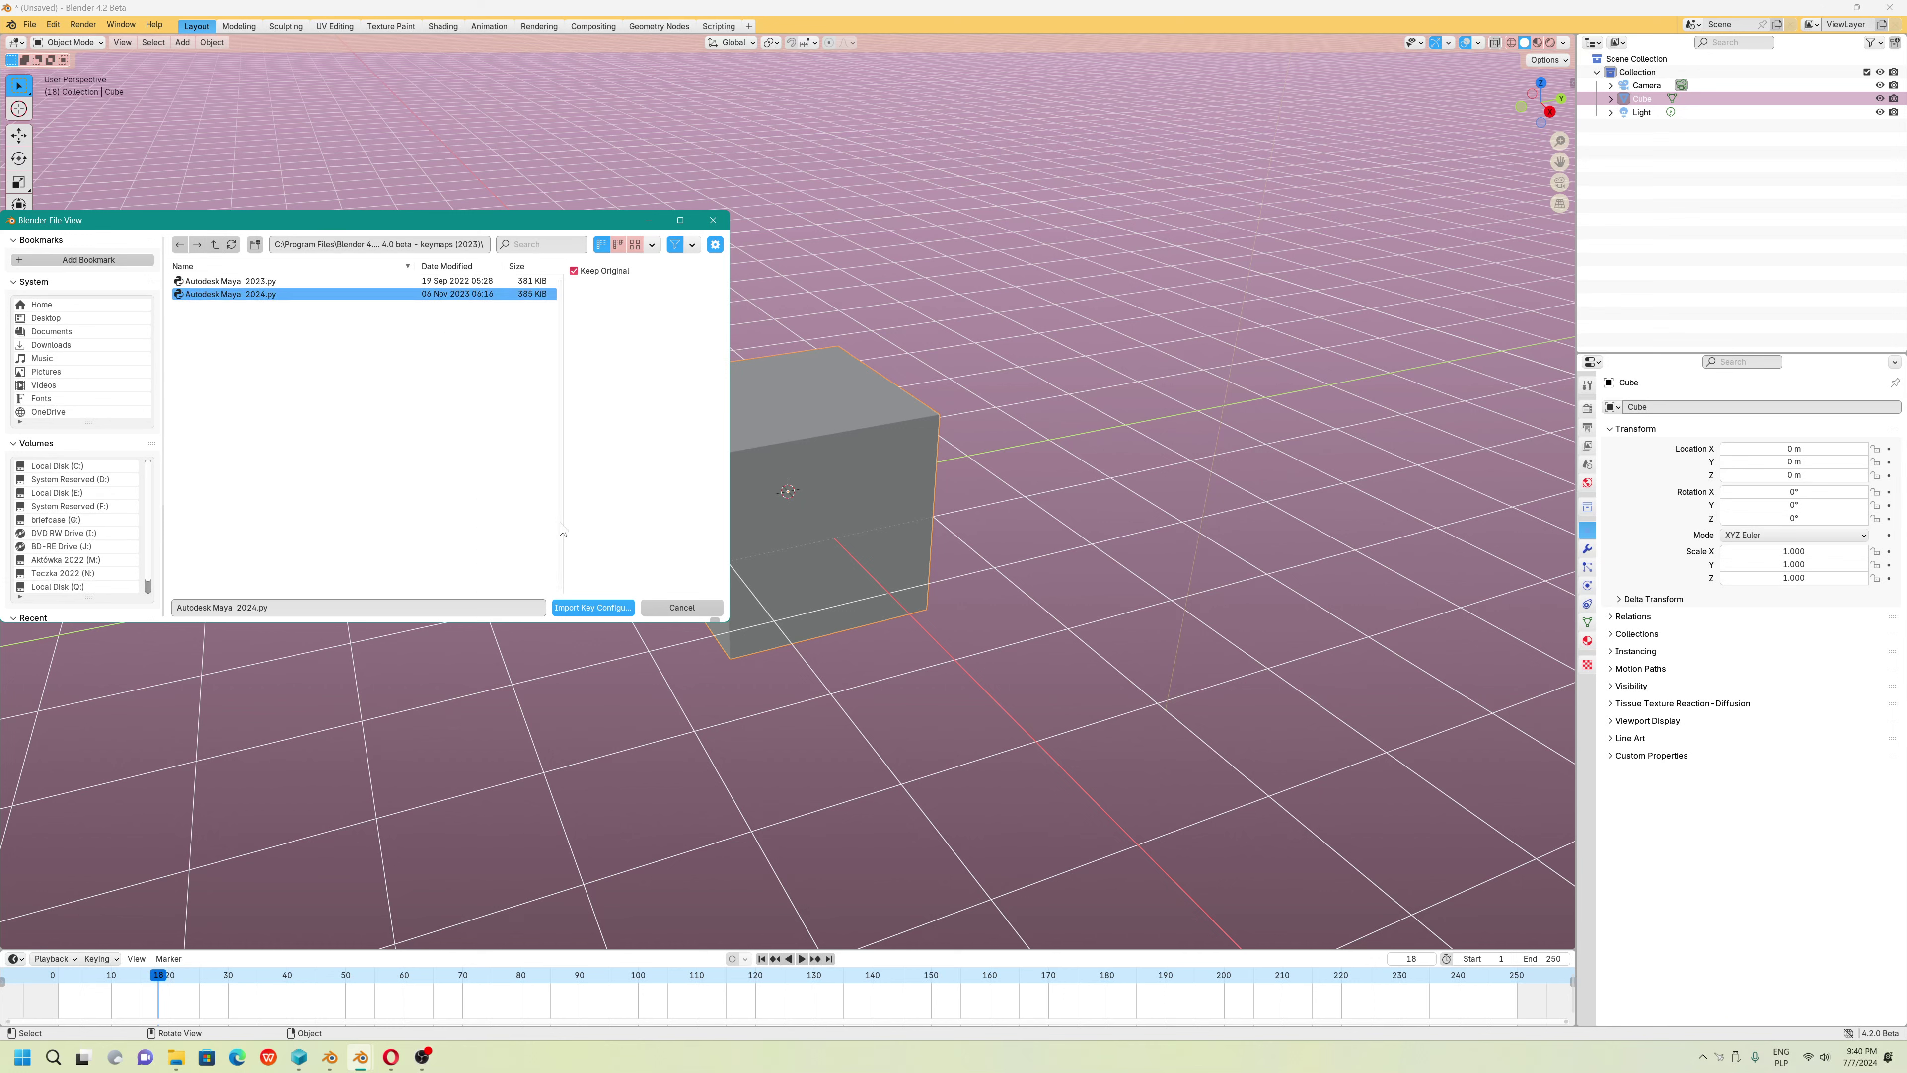
{"action": "left_click", "coordinate": [584, 608]}
{"action": "left_click", "coordinate": [132, 597]}
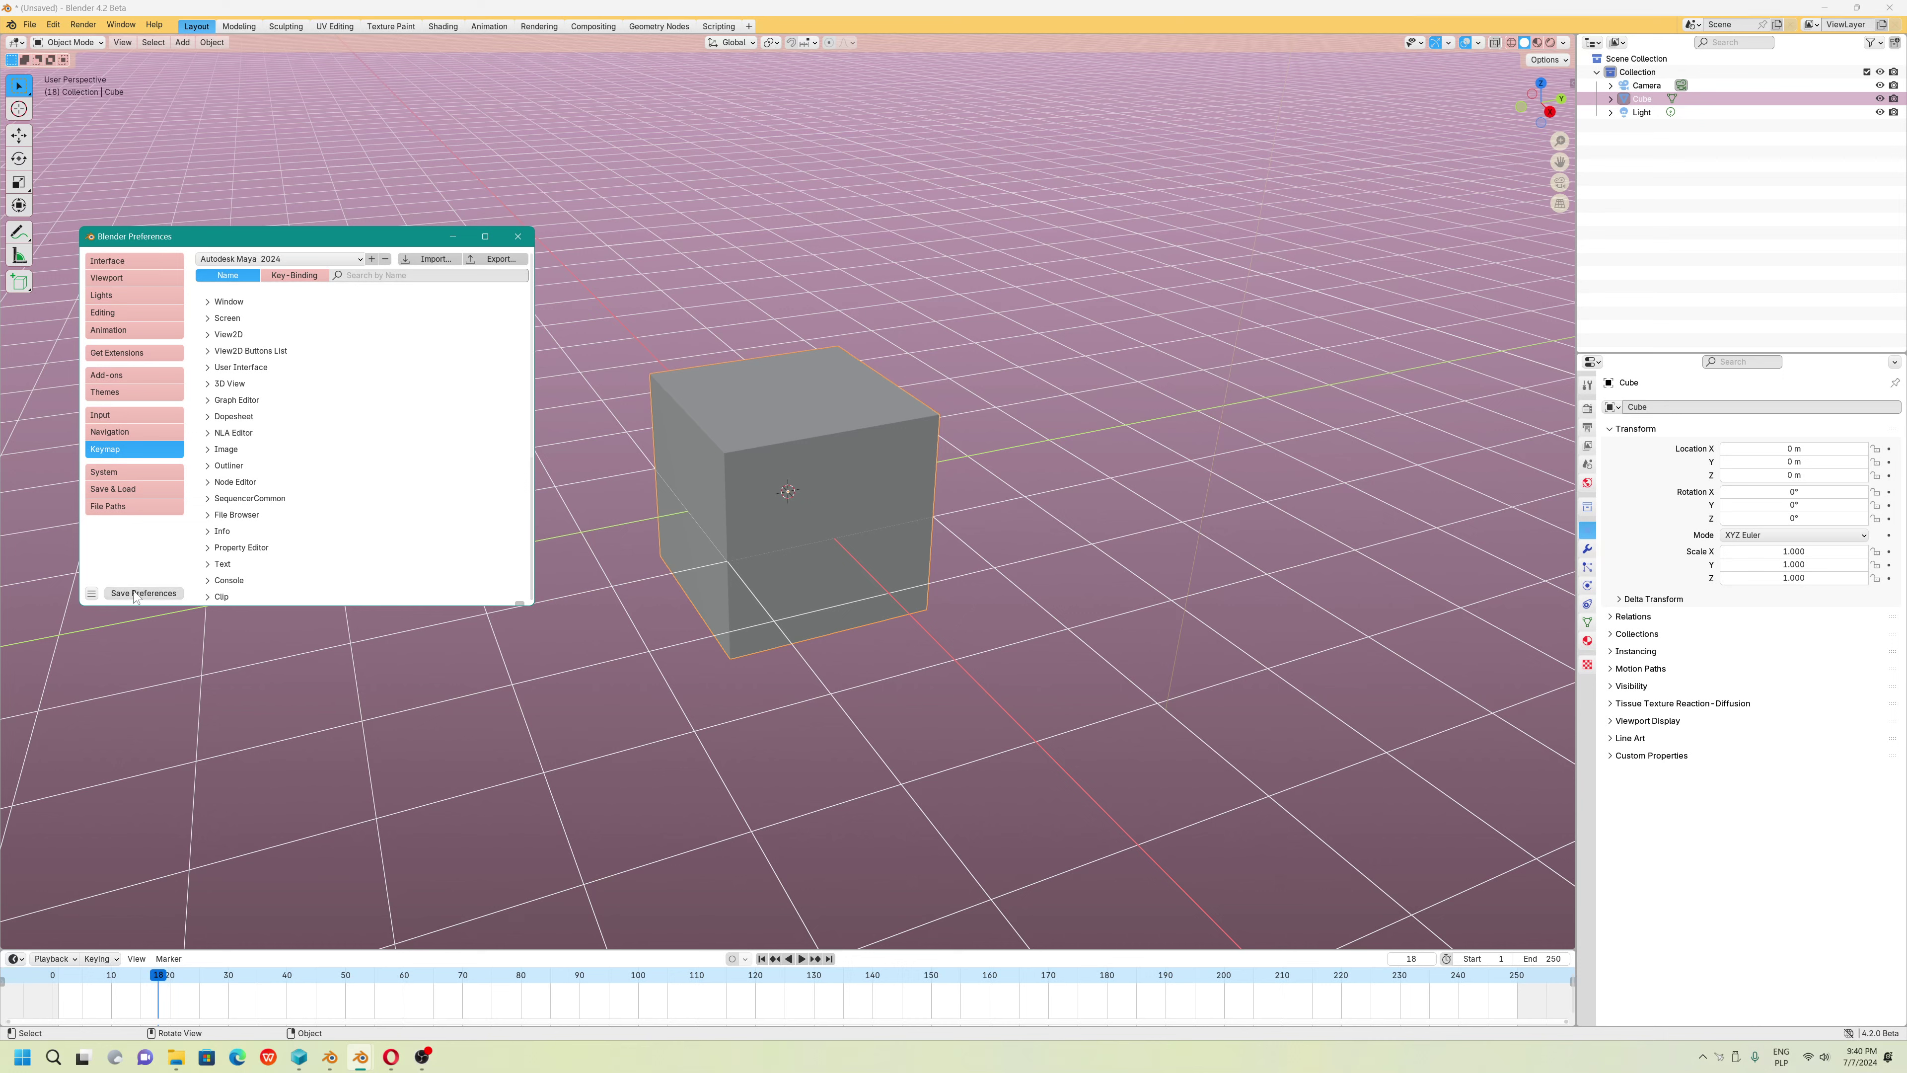
{"action": "right_click", "coordinate": [755, 469]}
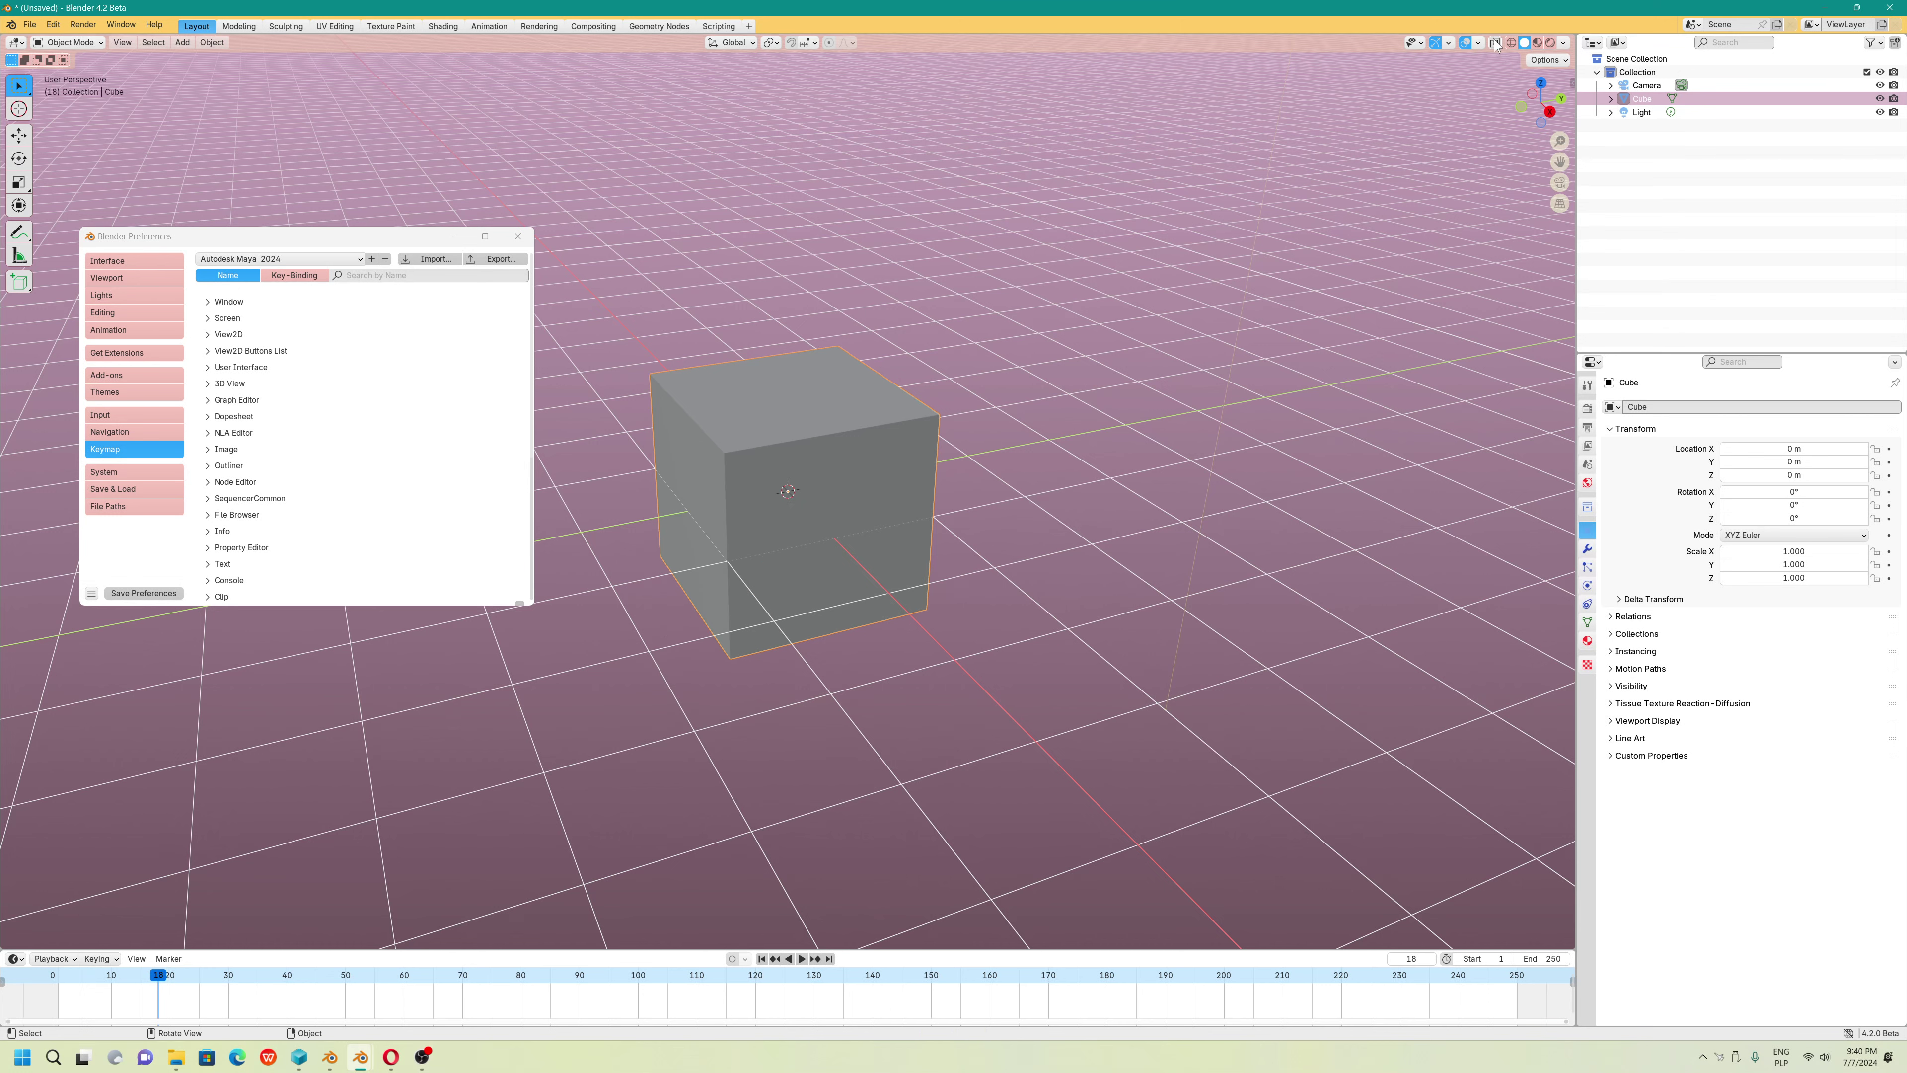
Test the cube's right-click menu, then view Dynamic Context Menu 1.9.4 details in a widened Preferences window
{"action": "left_click", "coordinate": [1479, 43]}
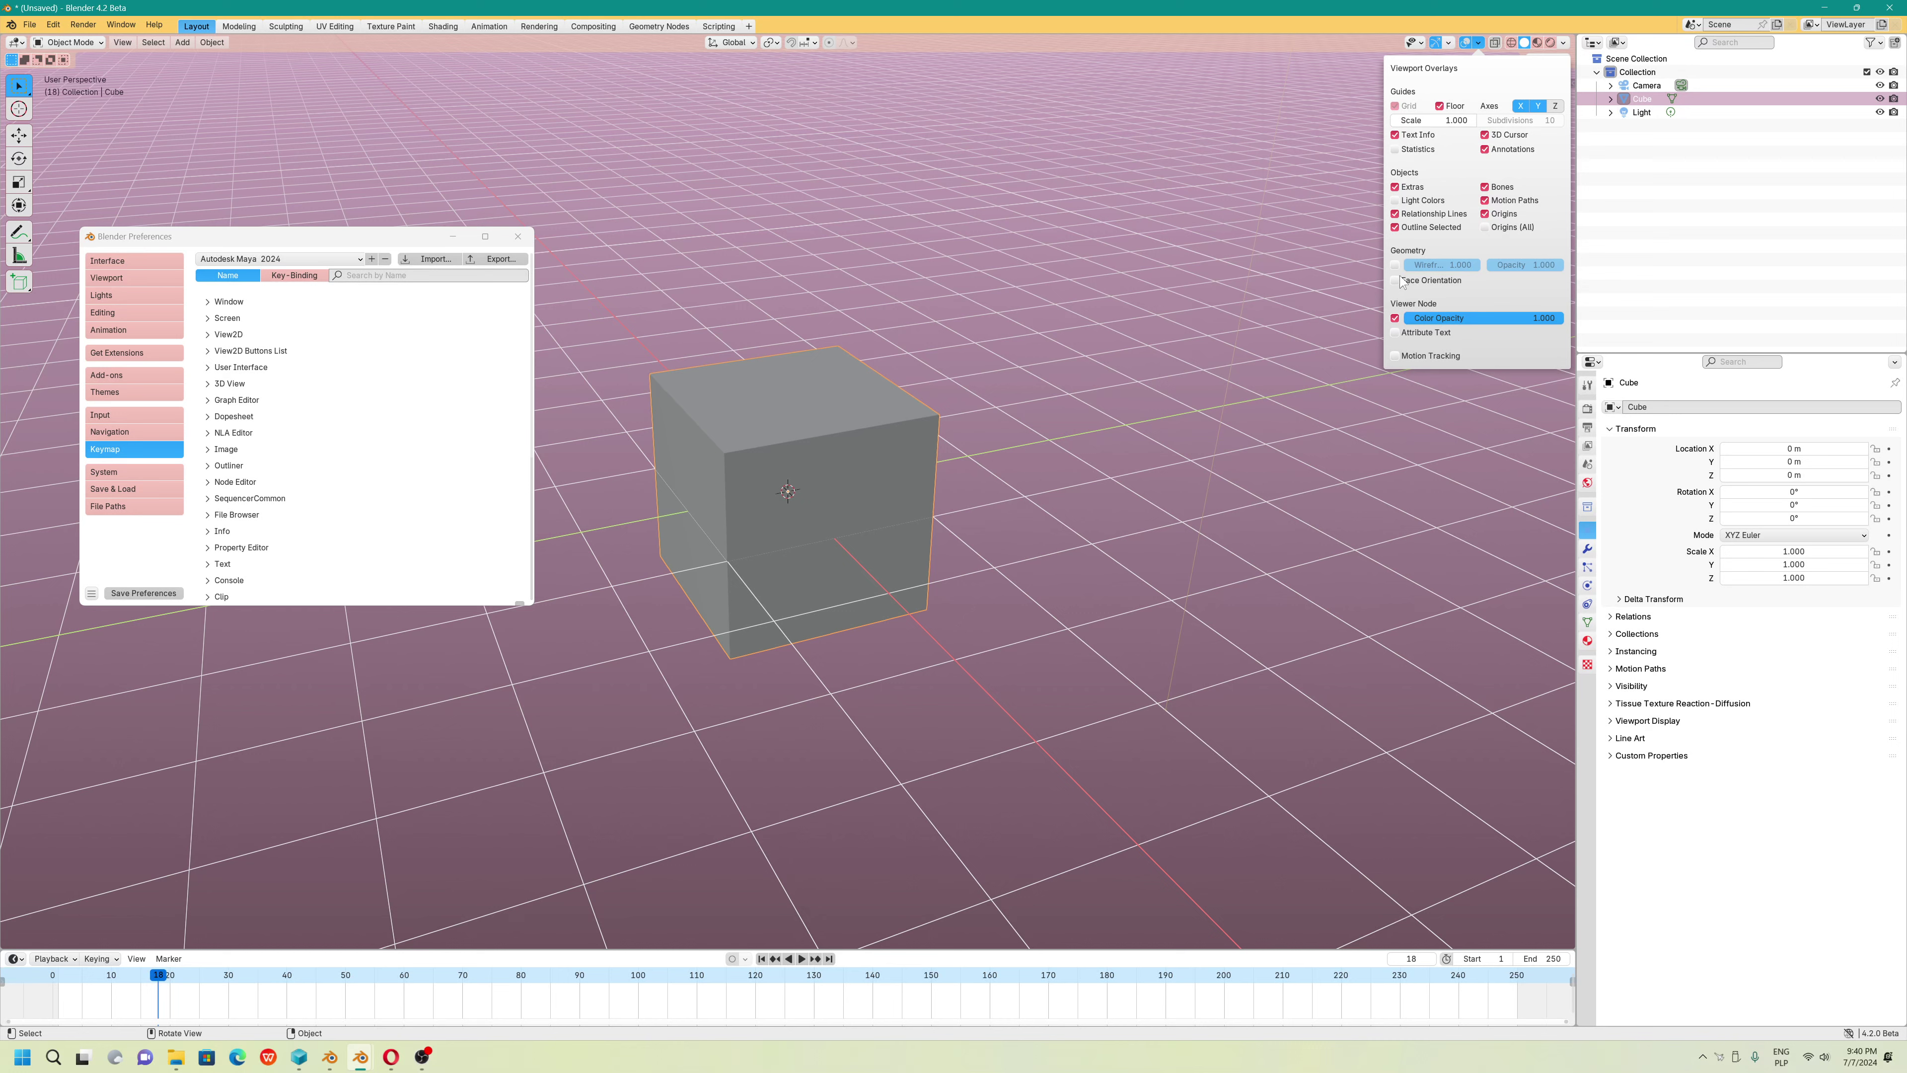
{"action": "right_click", "coordinate": [818, 452]}
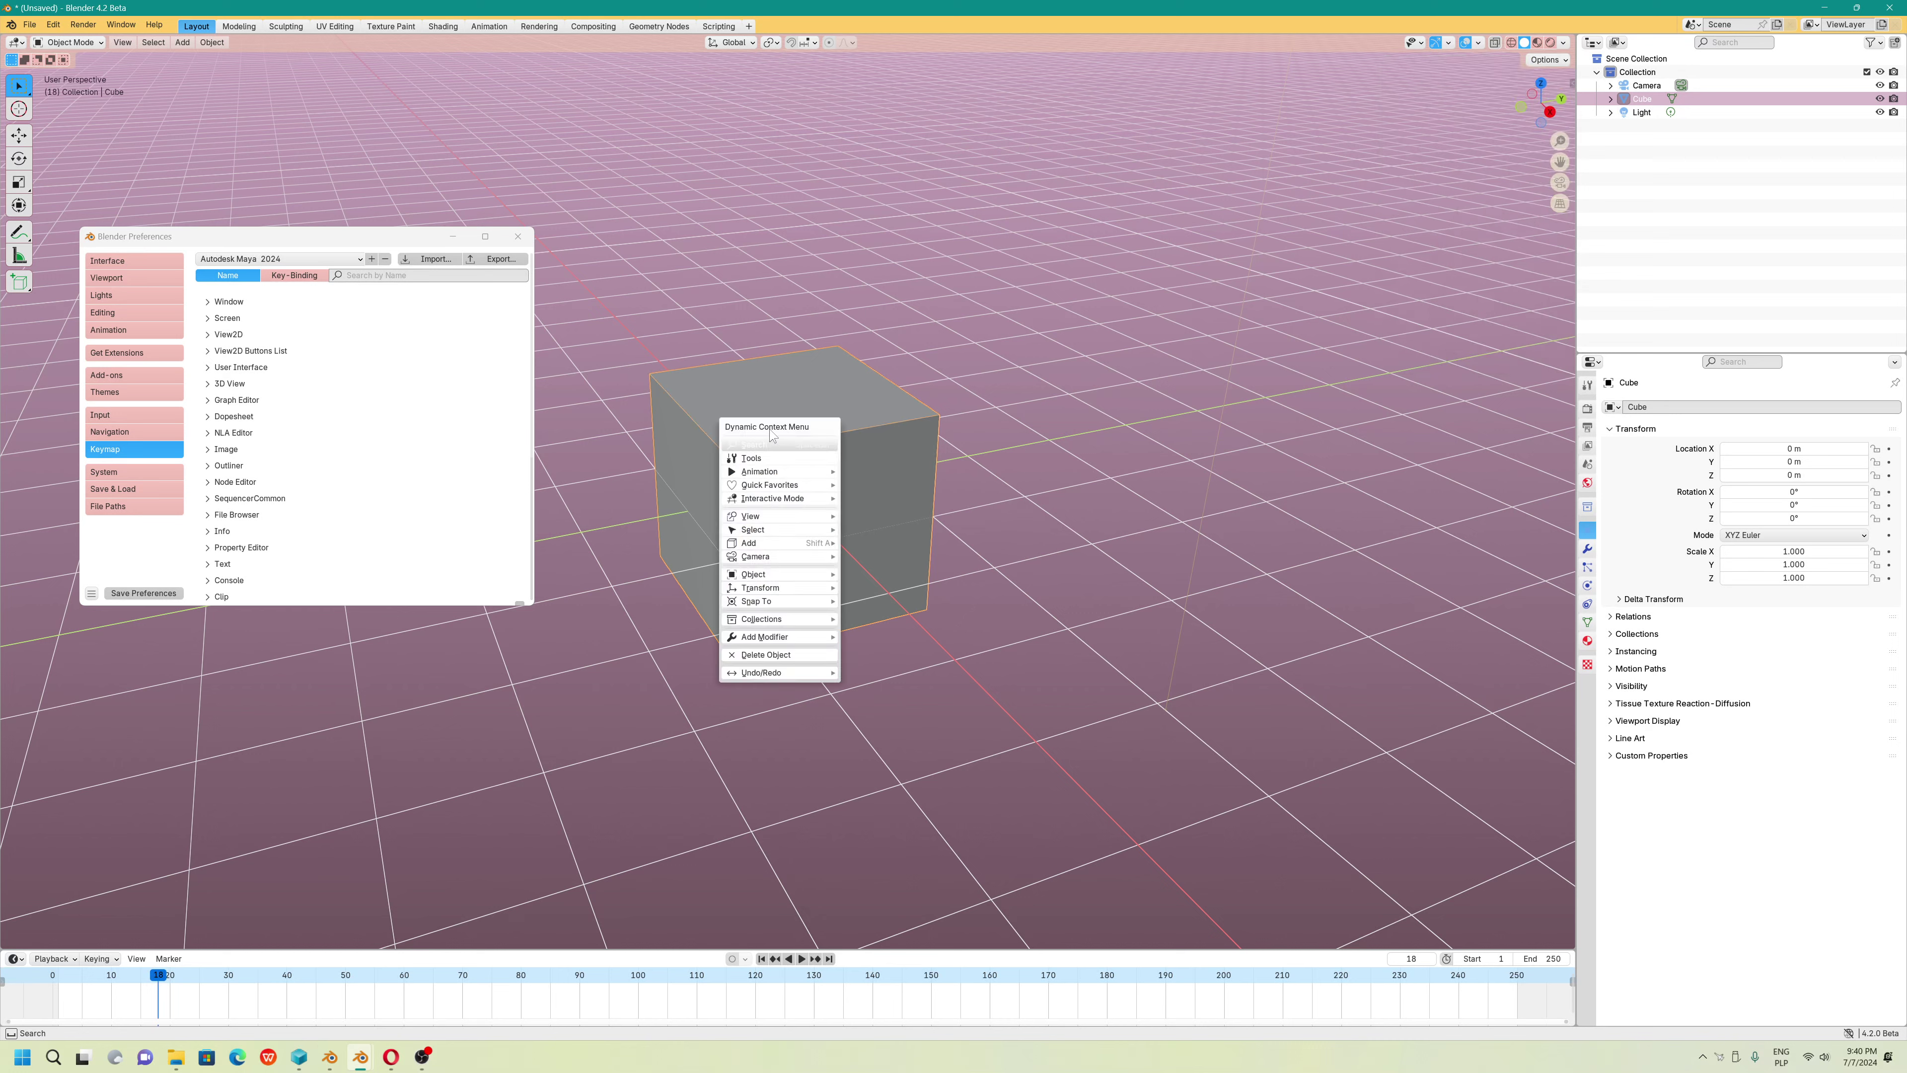
{"action": "right_click", "coordinate": [796, 492]}
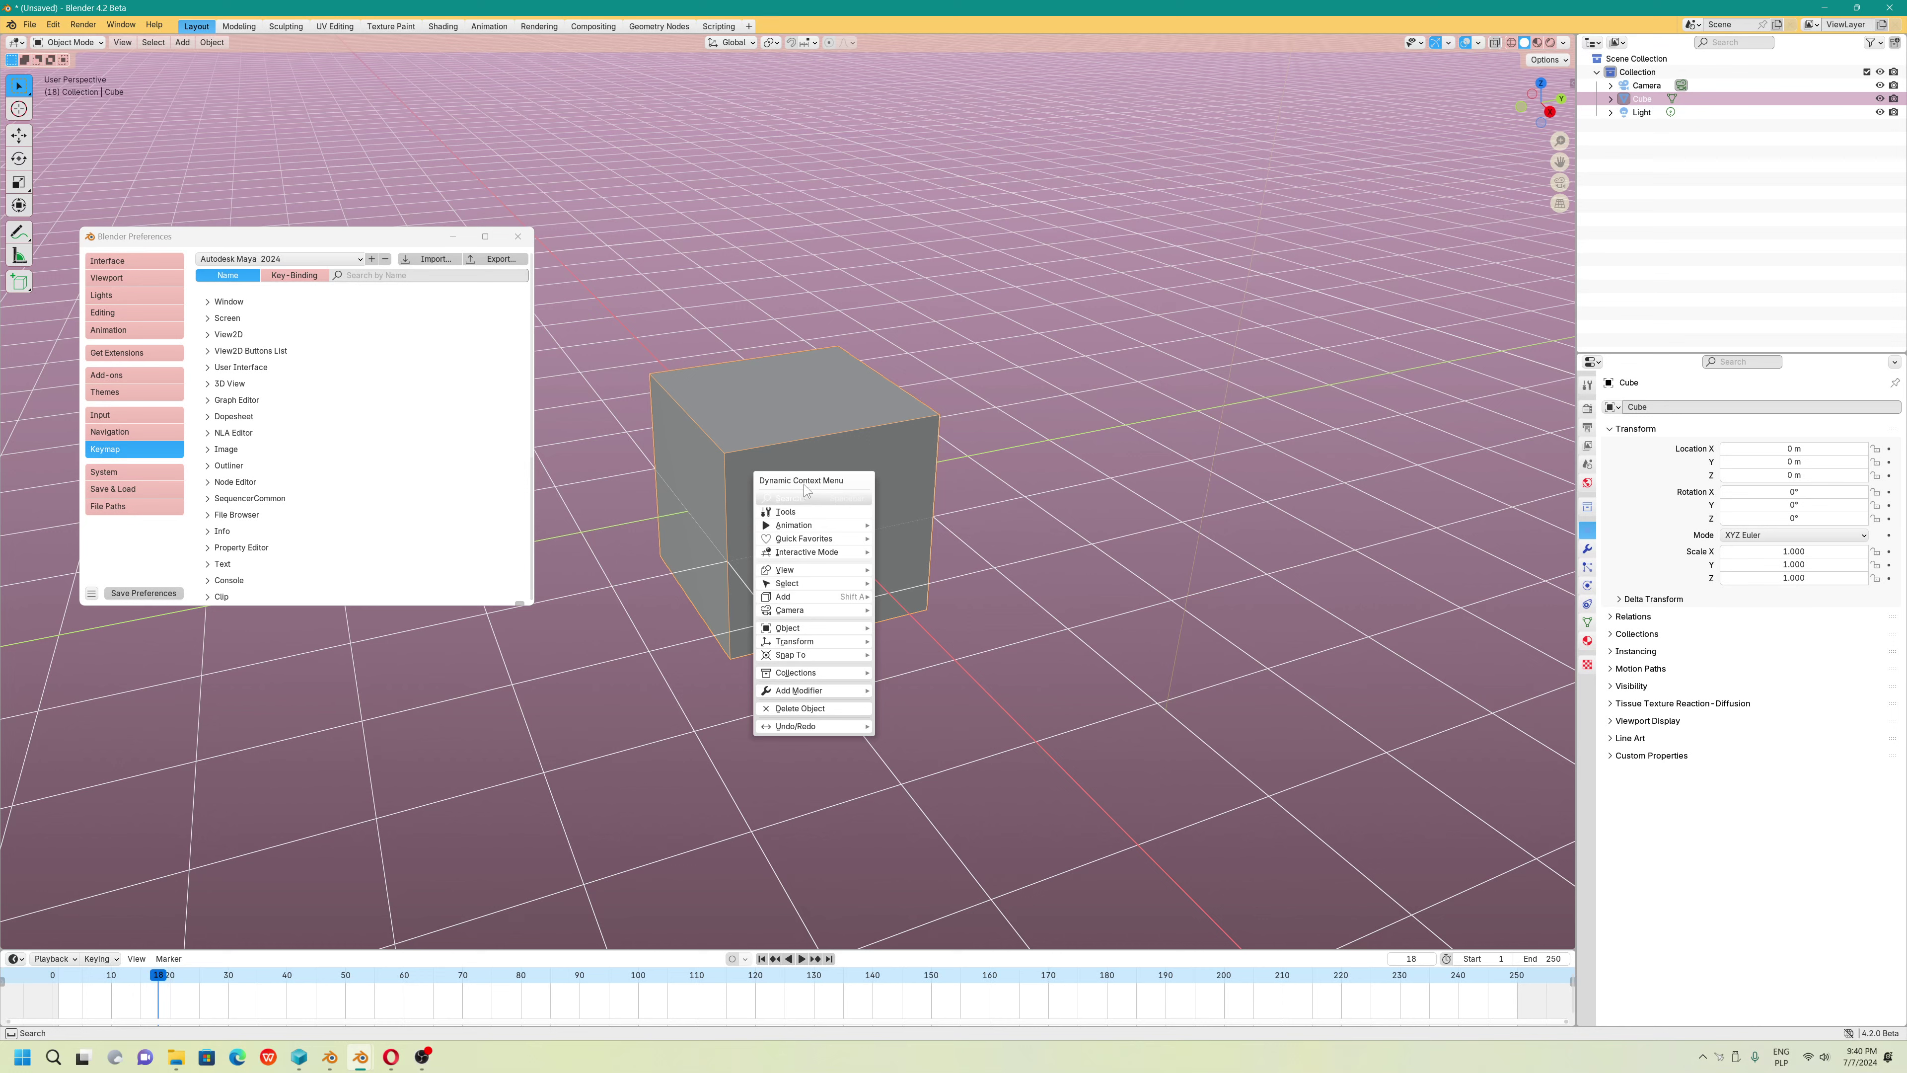
{"action": "left_click", "coordinate": [112, 375]}
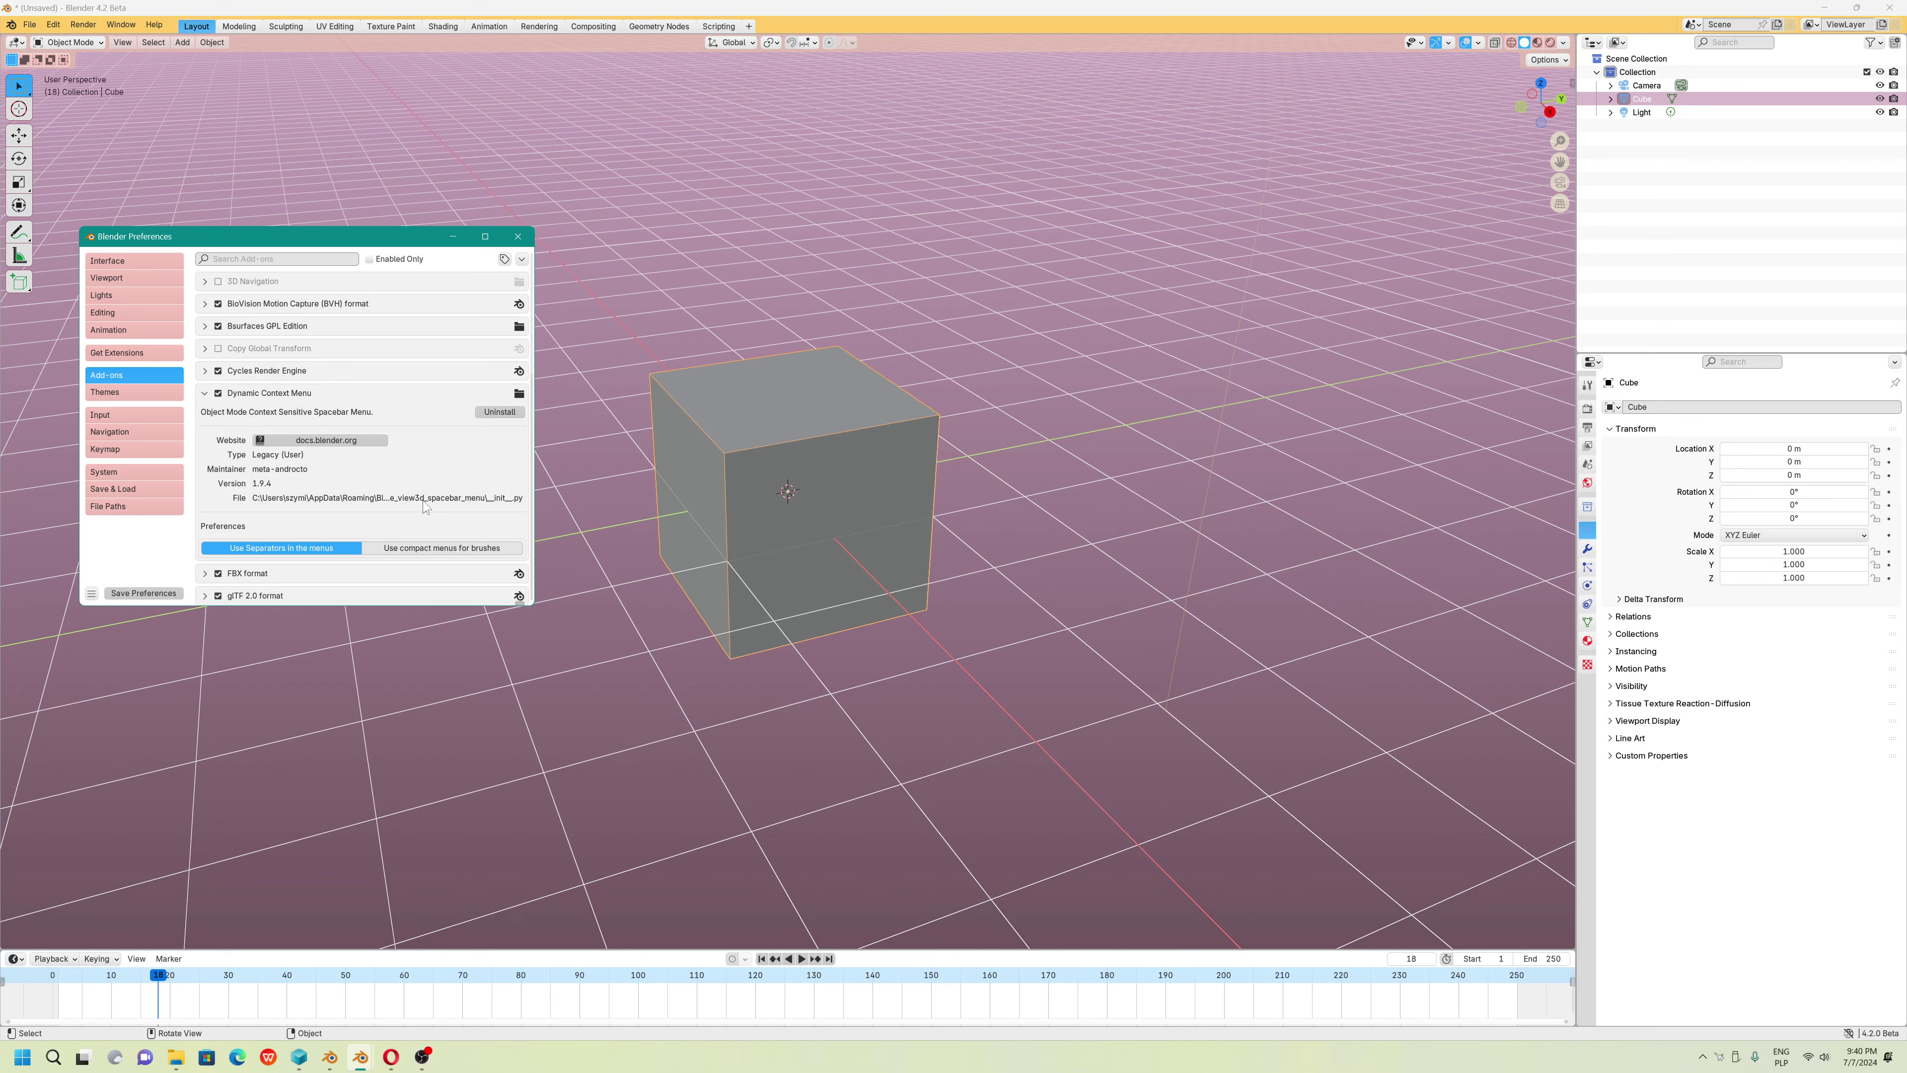
{"action": "left_click_drag", "start_coordinate": [534, 498], "coordinate": [1091, 500]}
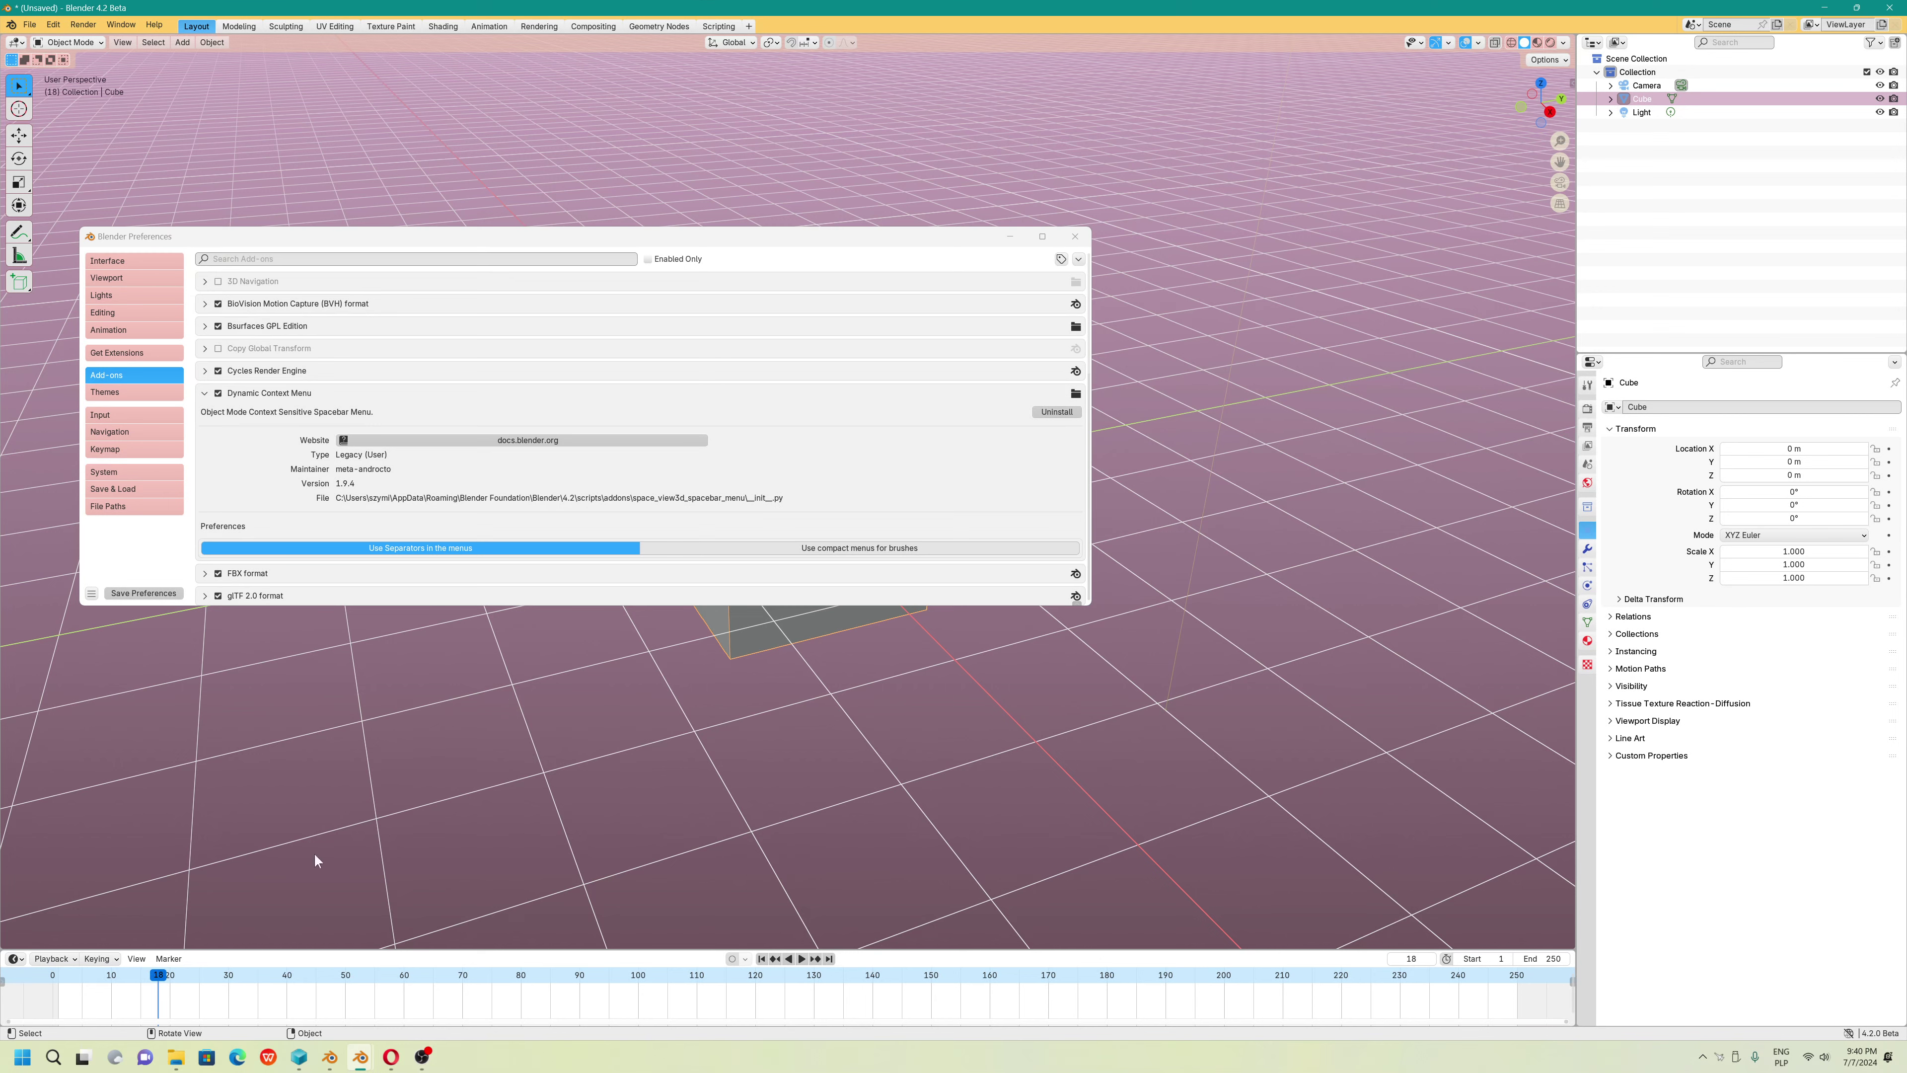
In the addons folder, open 7-Zip's Add to archive dialog for space_view3d_spacebar_menu as a zip
{"action": "mouse_move", "coordinate": [167, 1063]}
{"action": "left_click", "coordinate": [99, 980]}
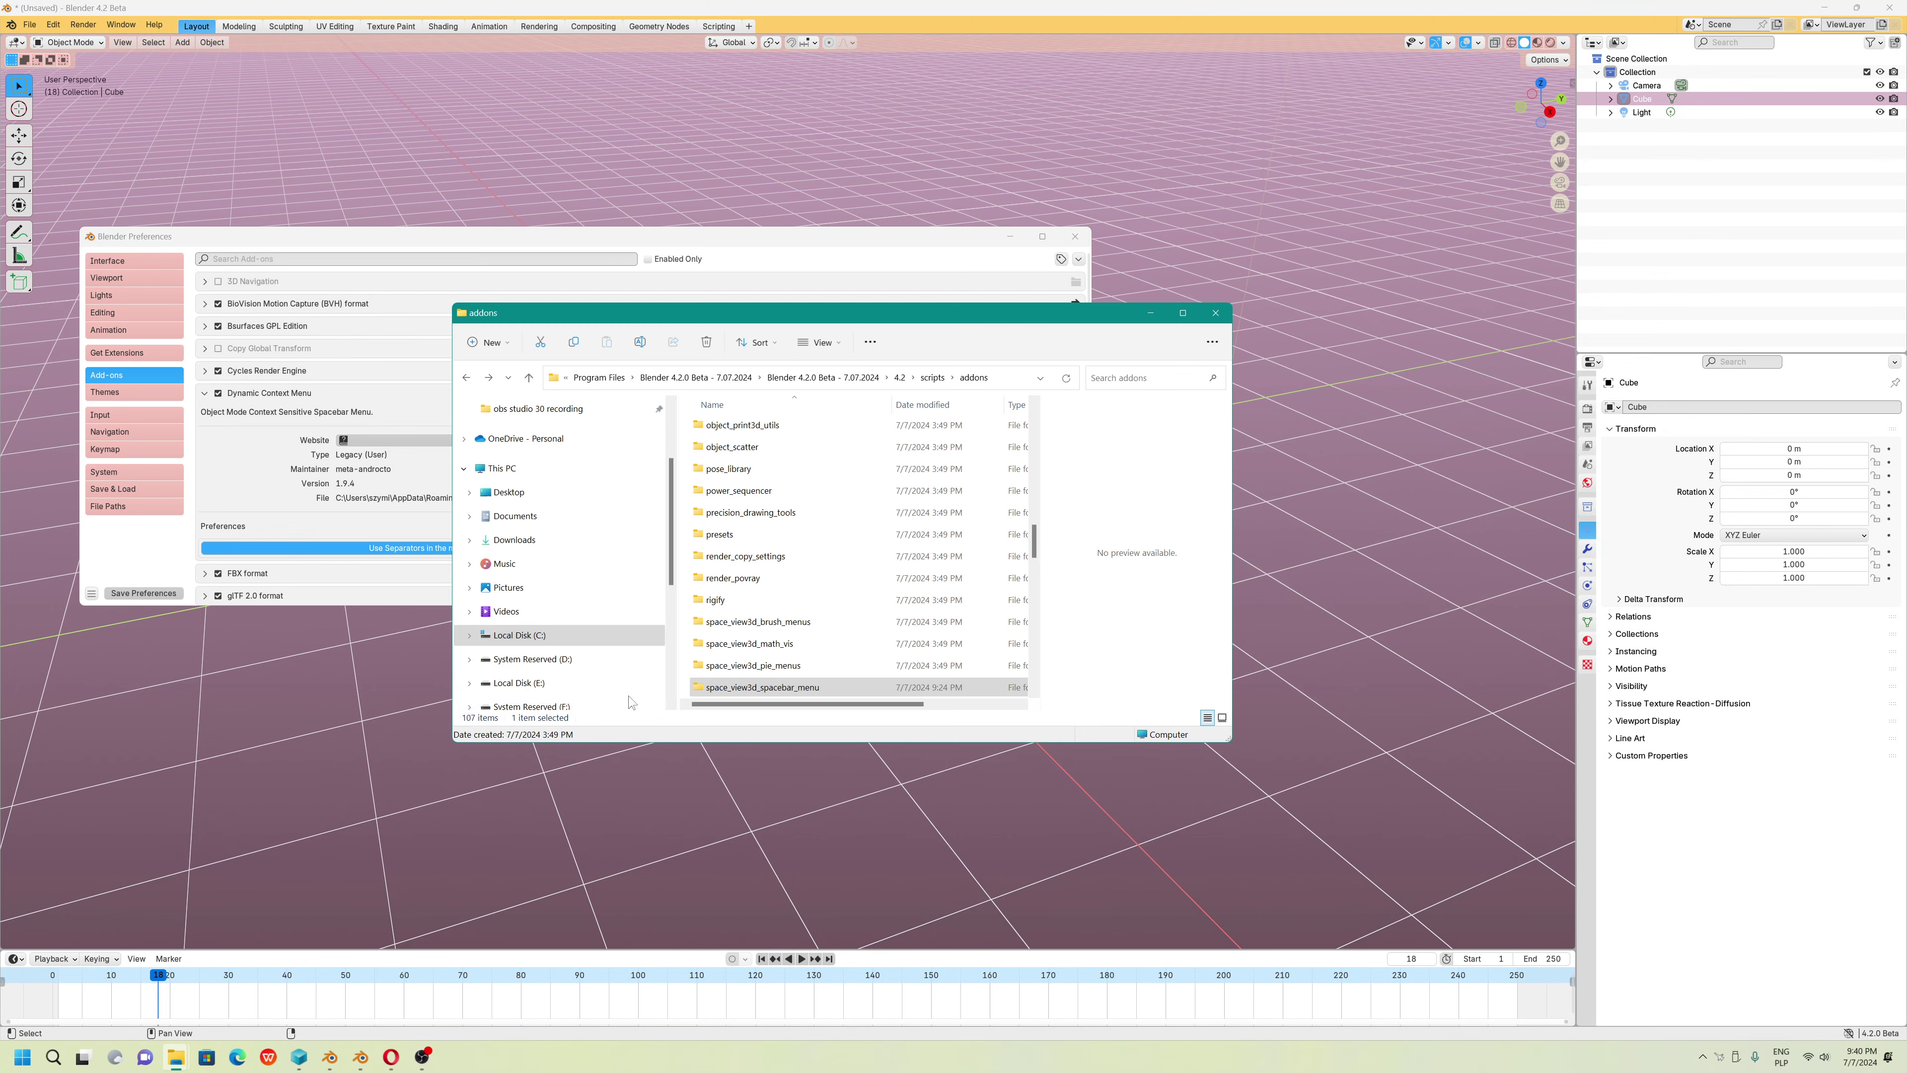
{"action": "scroll", "coordinate": [811, 703], "scroll_direction": "down", "scroll_amount": 1}
{"action": "scroll", "coordinate": [812, 704], "scroll_direction": "down", "scroll_amount": 1}
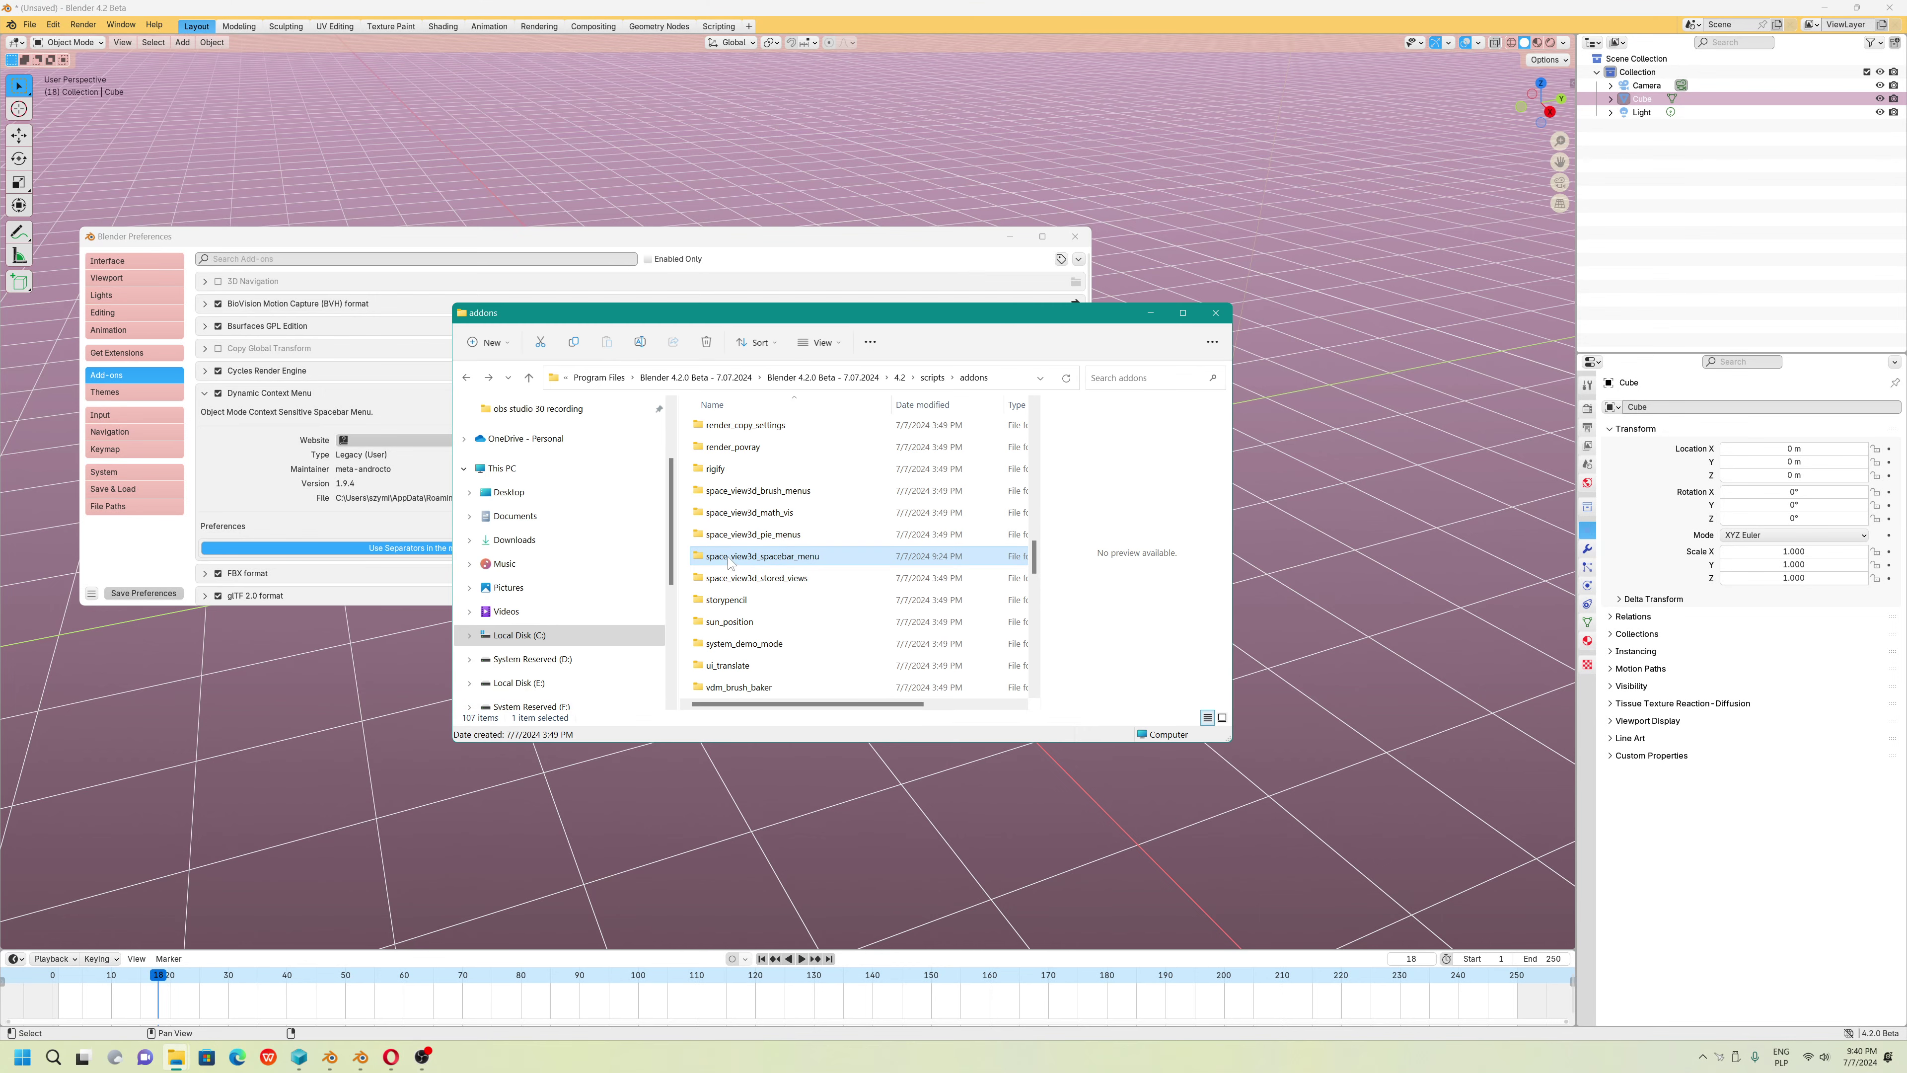
{"action": "left_click_drag", "start_coordinate": [806, 318], "coordinate": [1297, 351]}
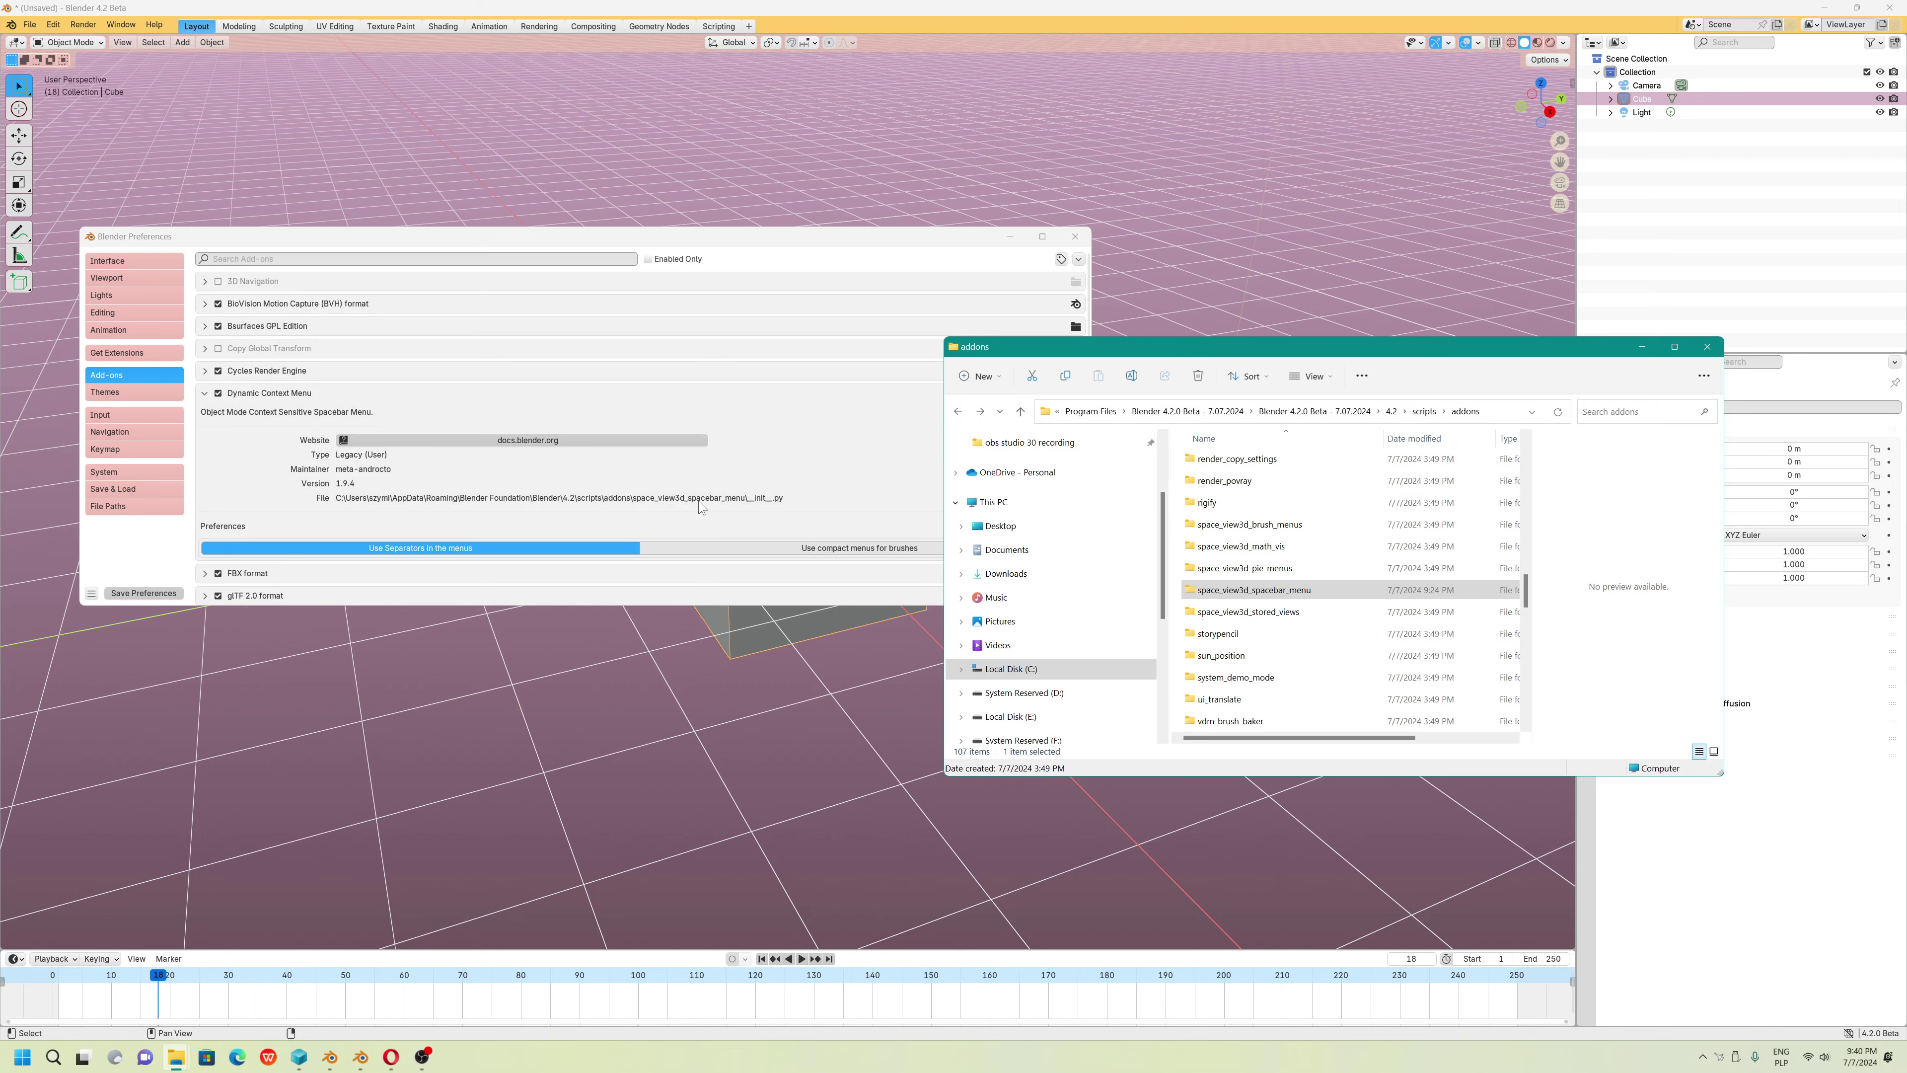
{"action": "left_click", "coordinate": [1242, 596]}
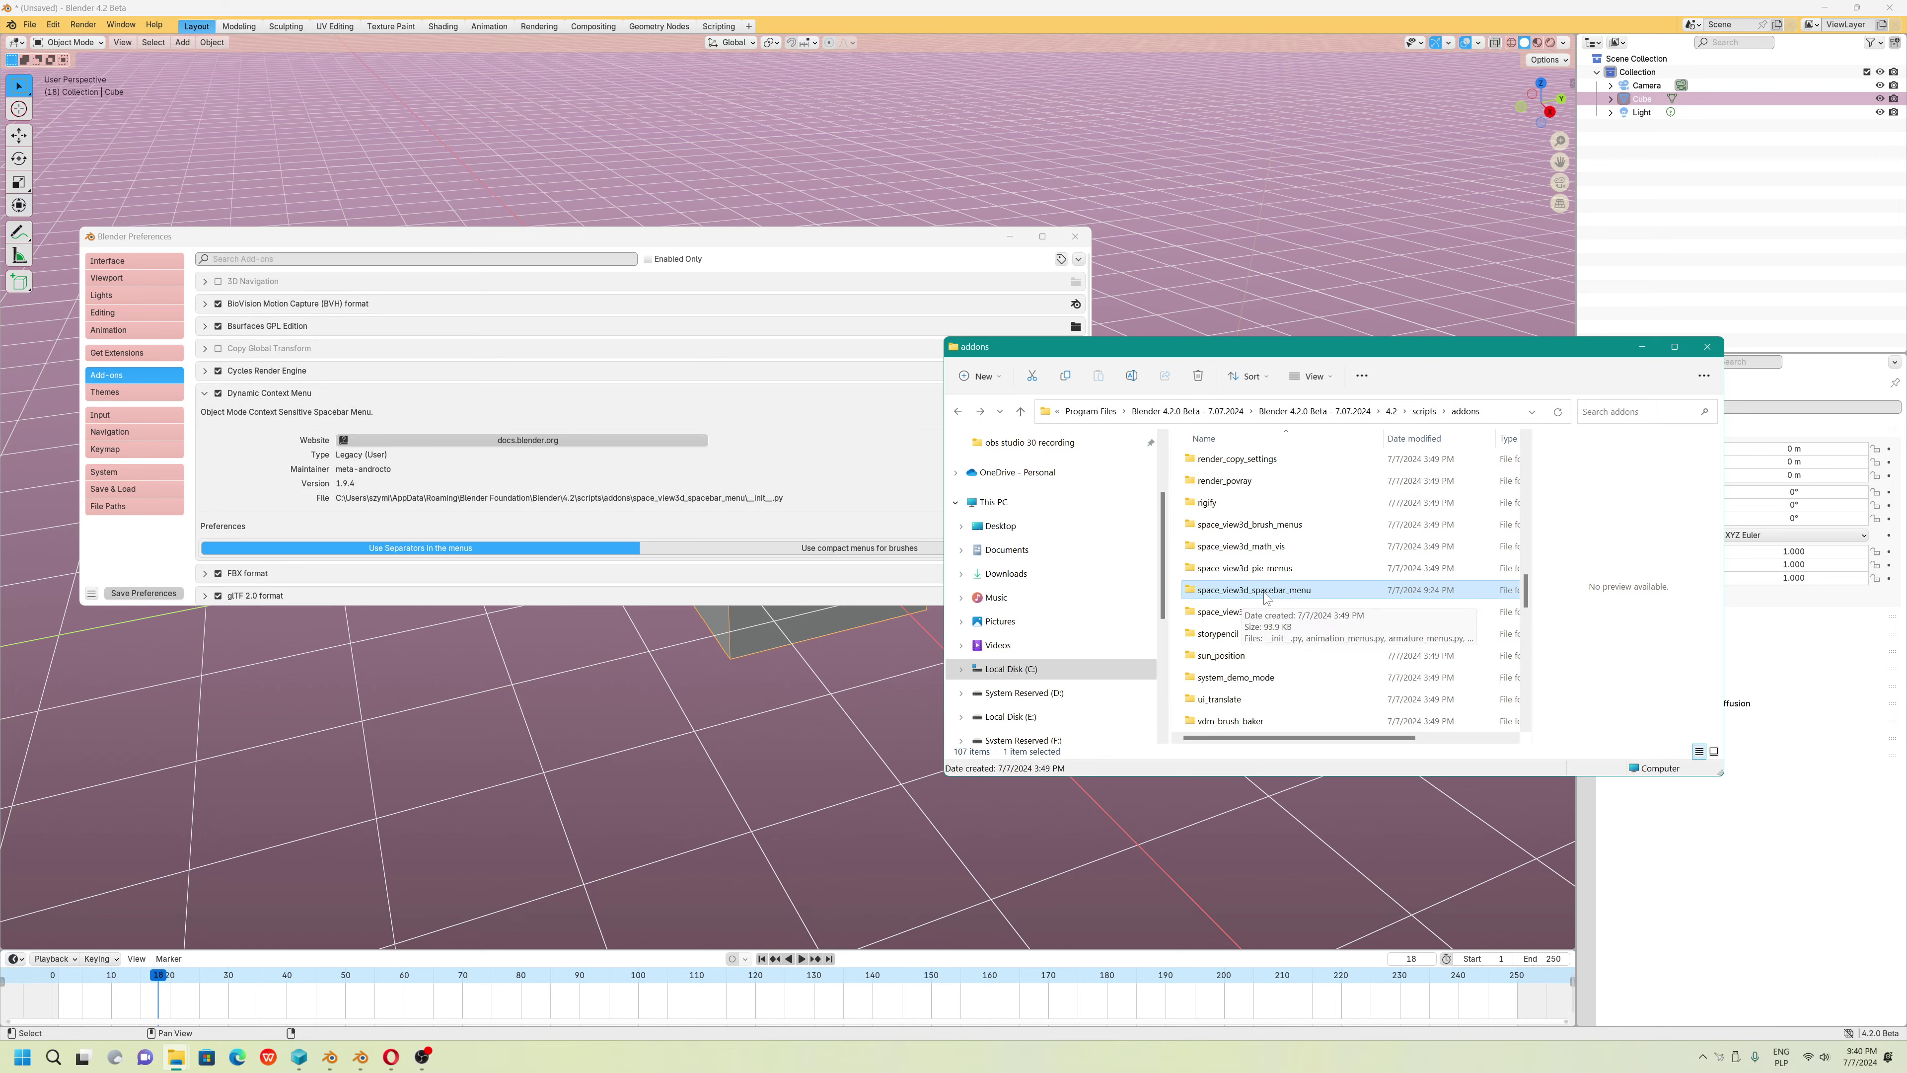
{"action": "right_click", "coordinate": [1293, 598]}
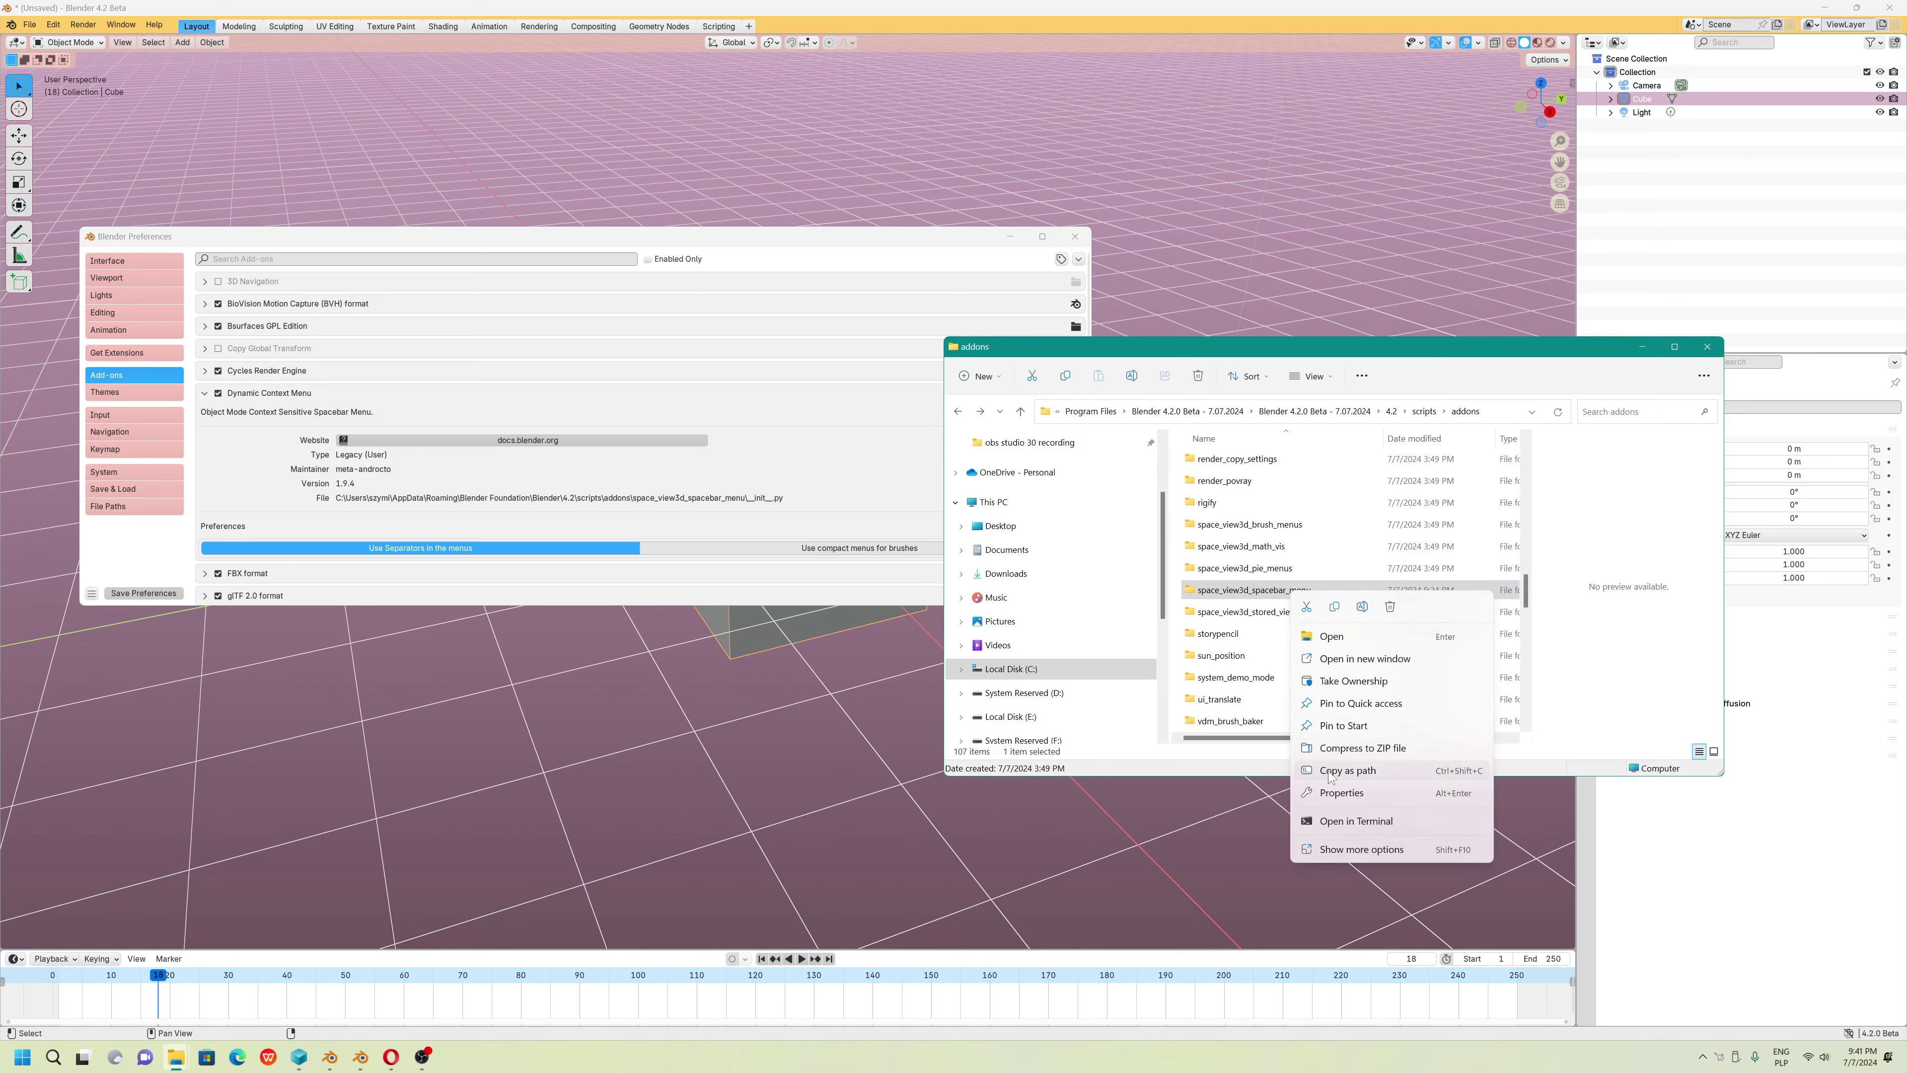
{"action": "left_click", "coordinate": [1334, 853]}
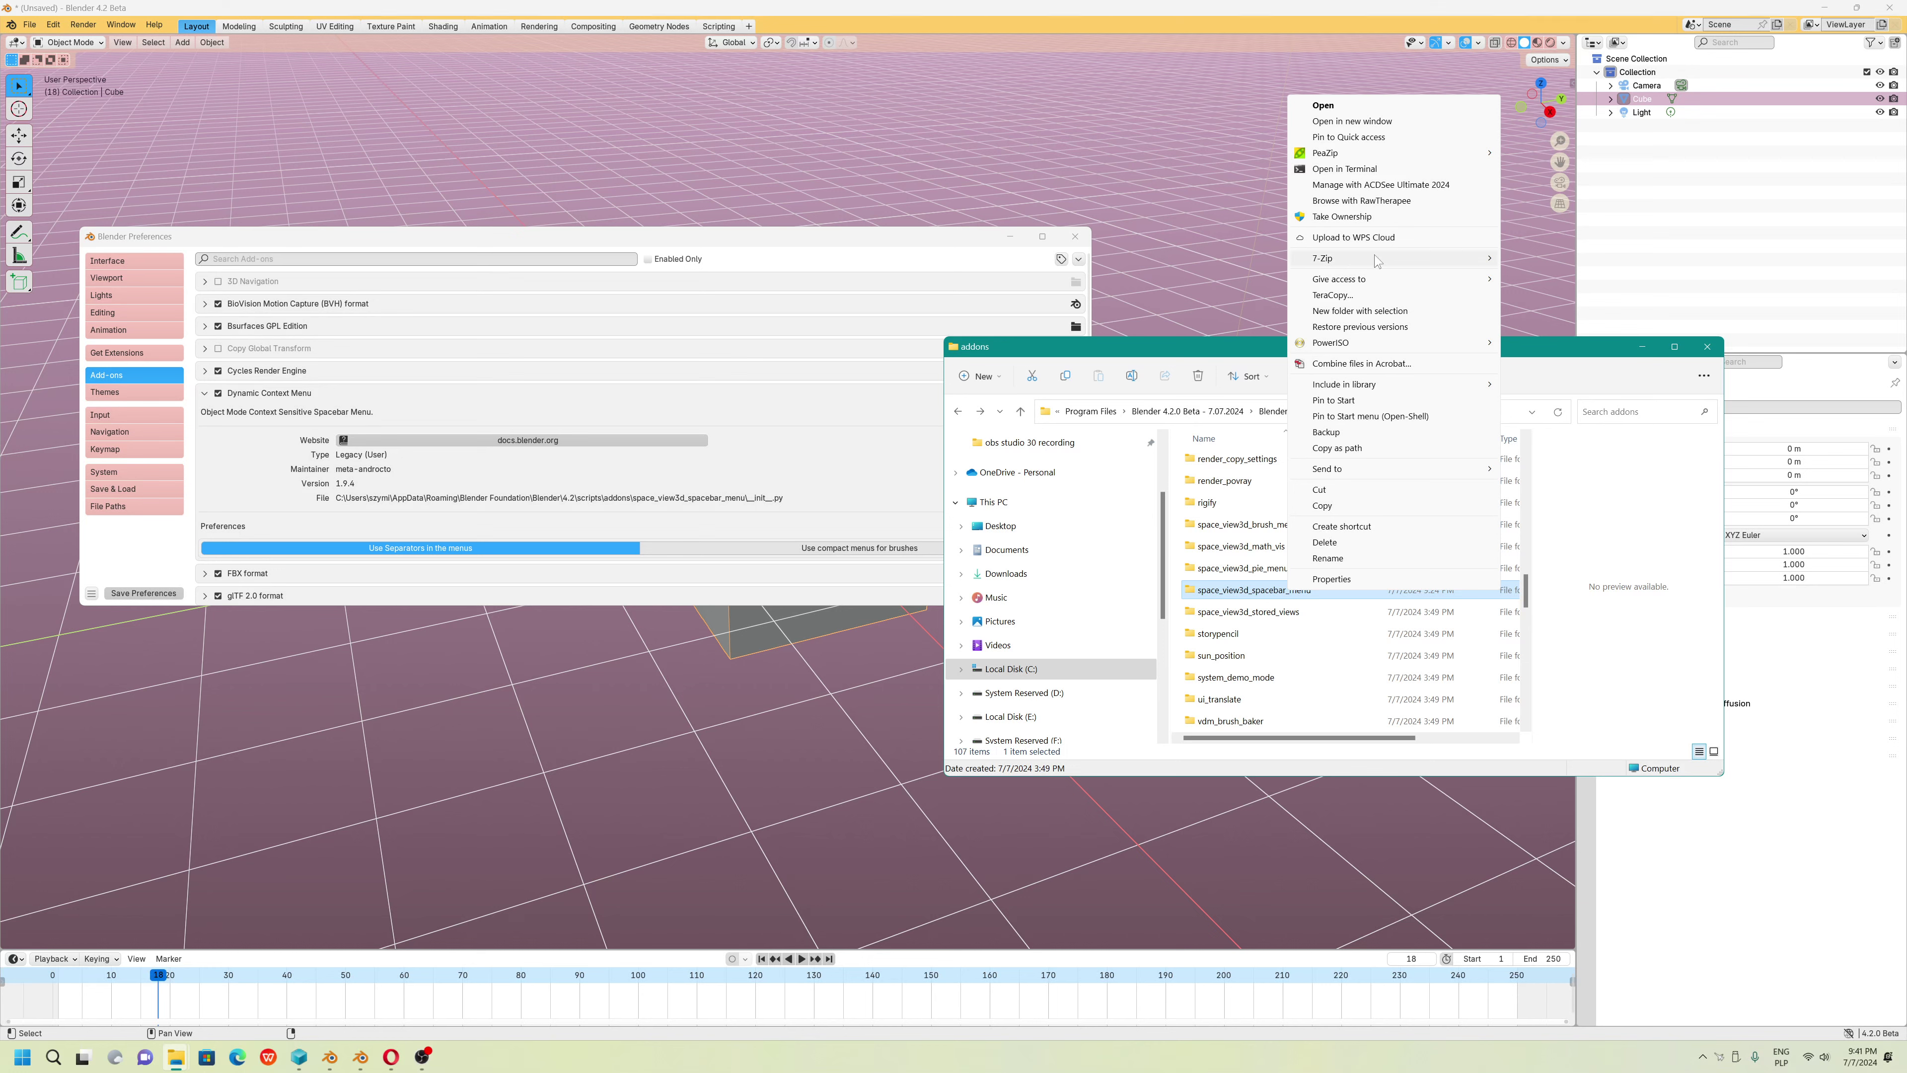
{"action": "mouse_move", "coordinate": [1380, 260]}
{"action": "left_click", "coordinate": [1551, 259]}
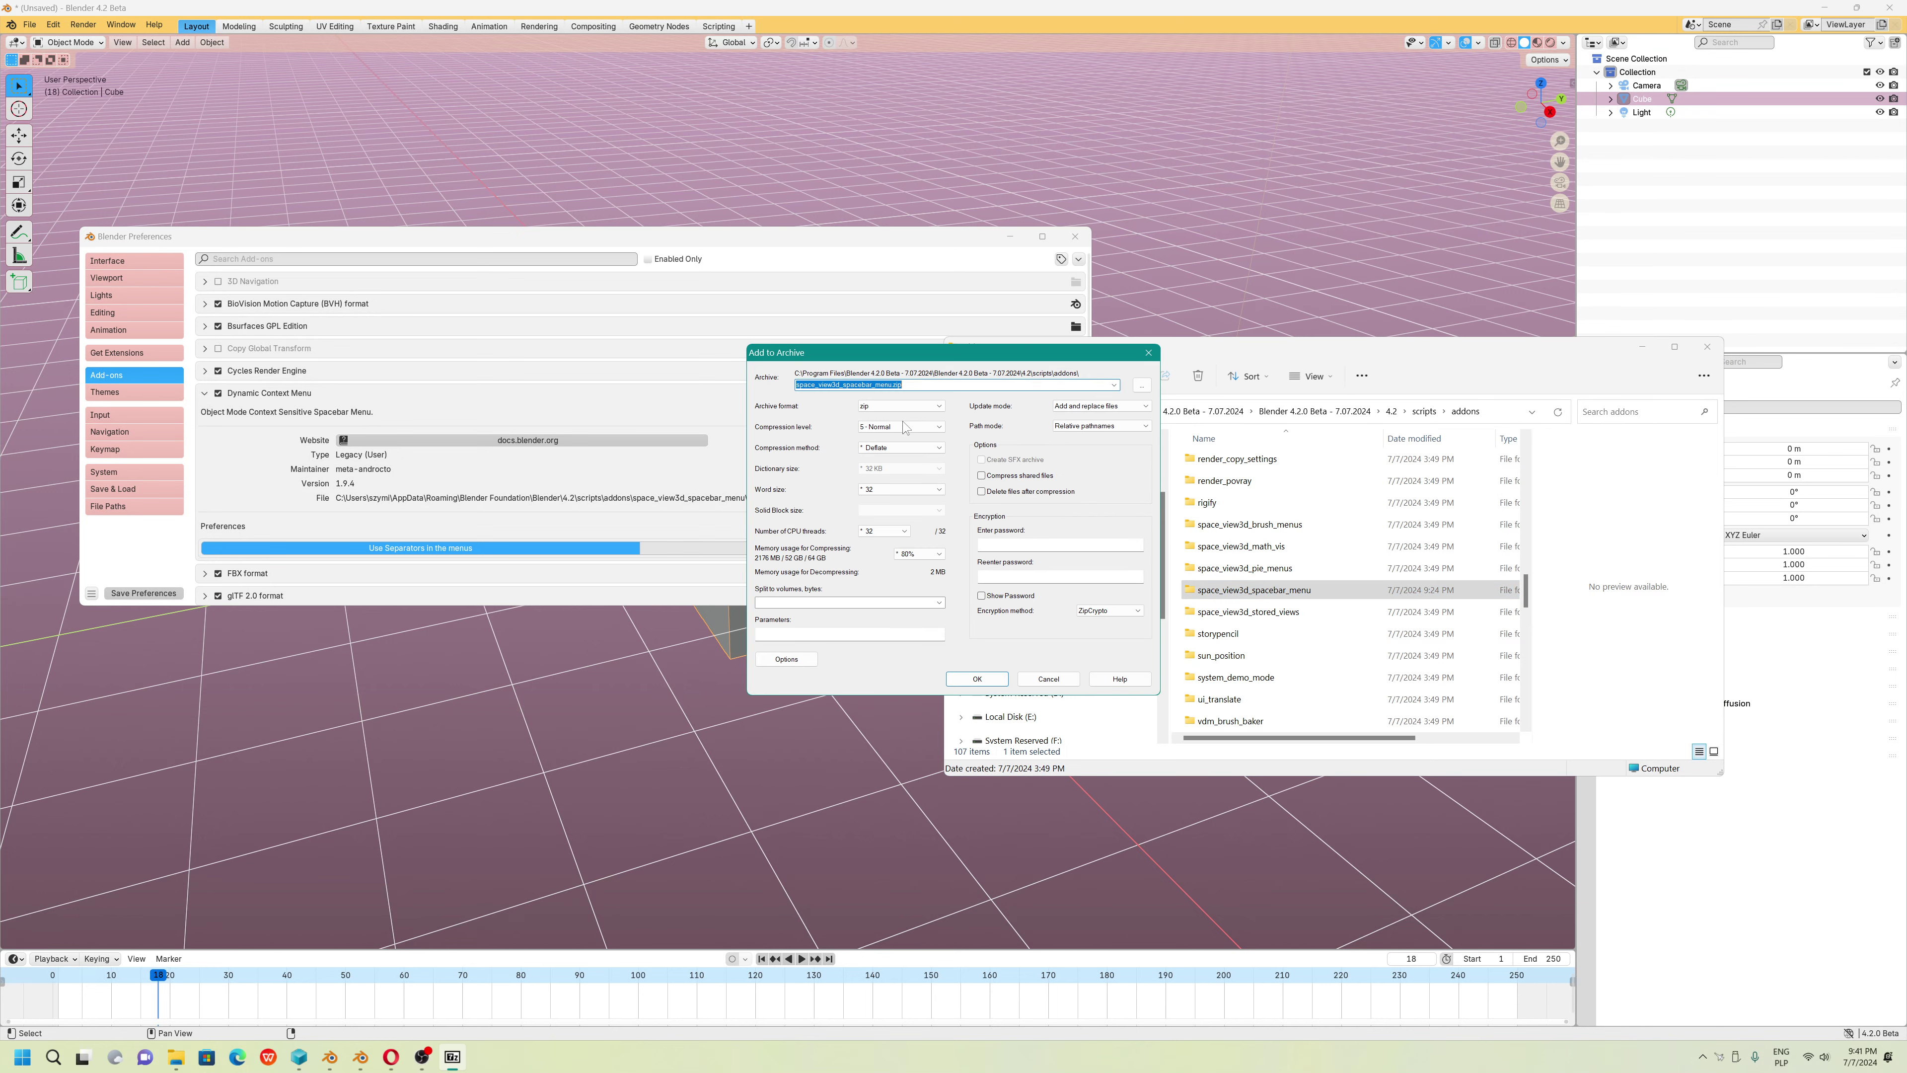
{"action": "left_click", "coordinate": [938, 384]}
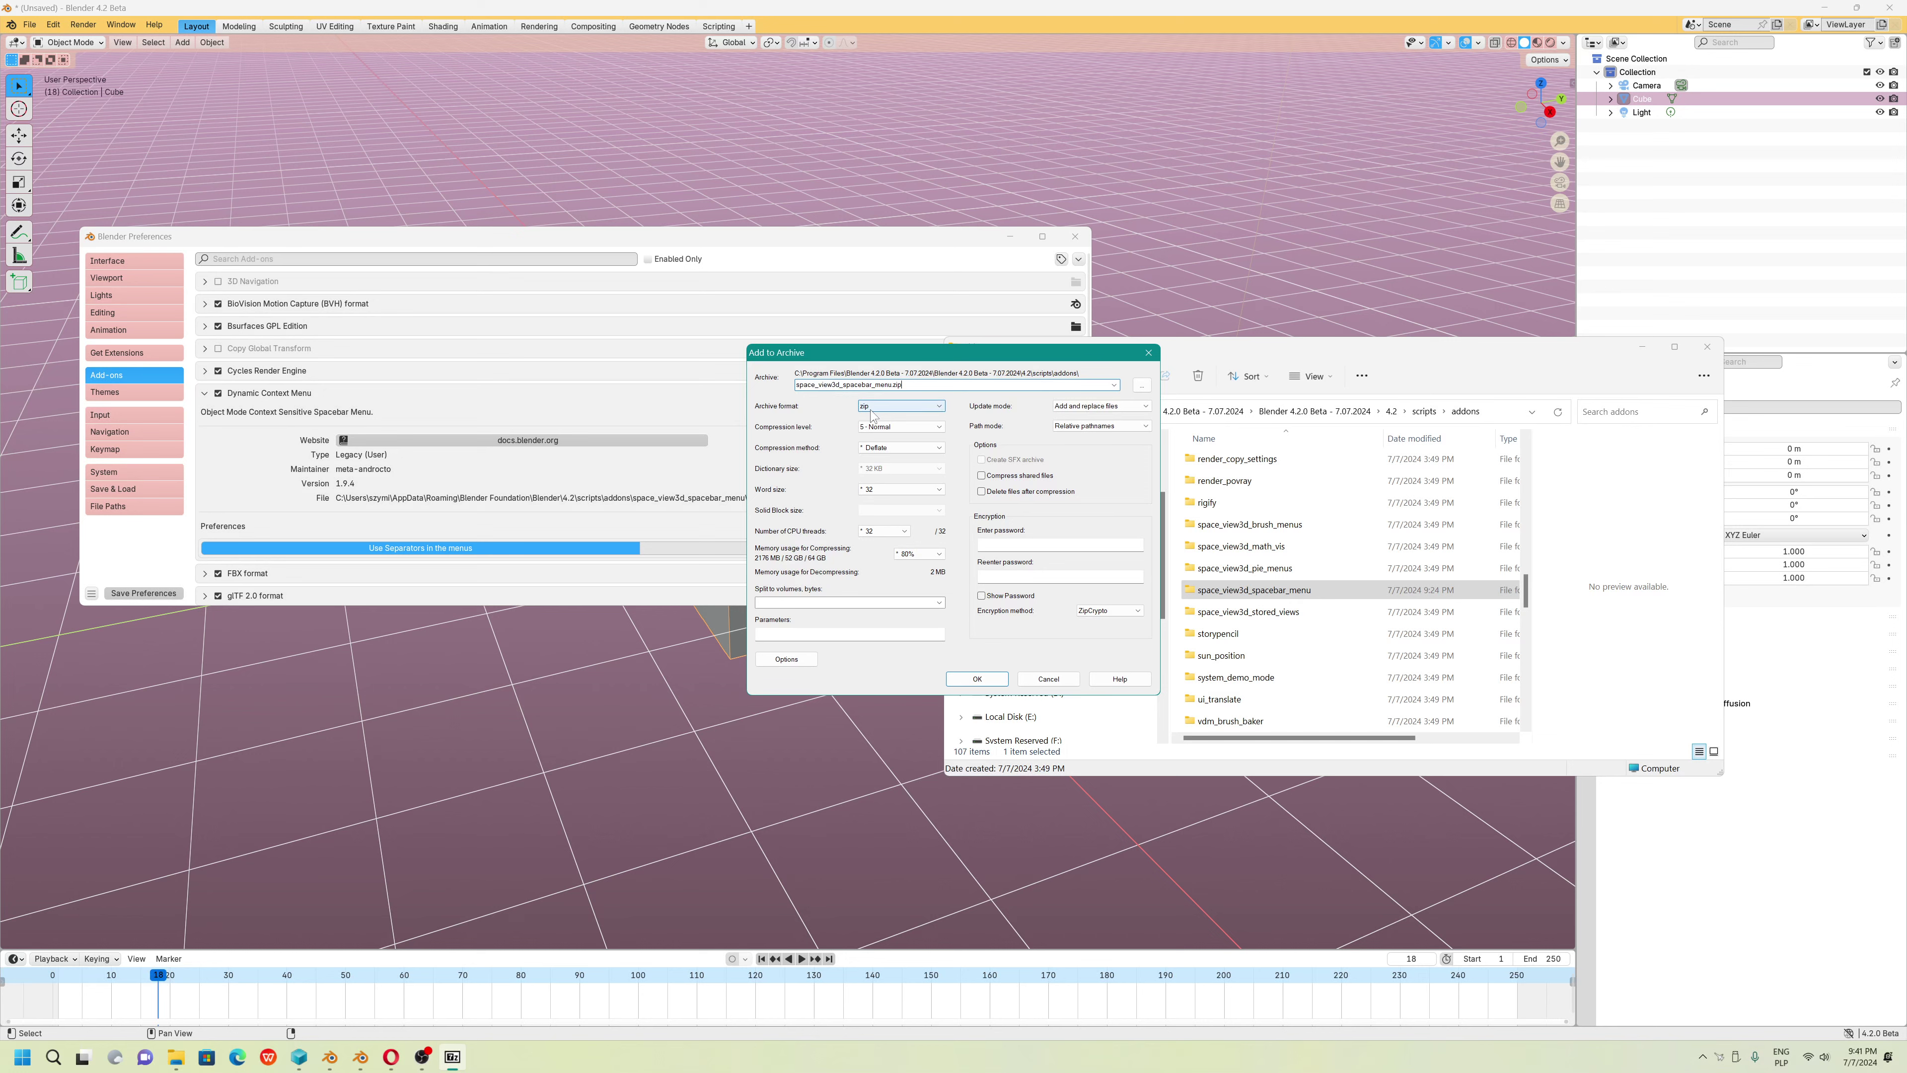
Cancel the 7-Zip archive dialog and widen the Explorer window to show file sizes
{"action": "left_click", "coordinate": [1148, 352]}
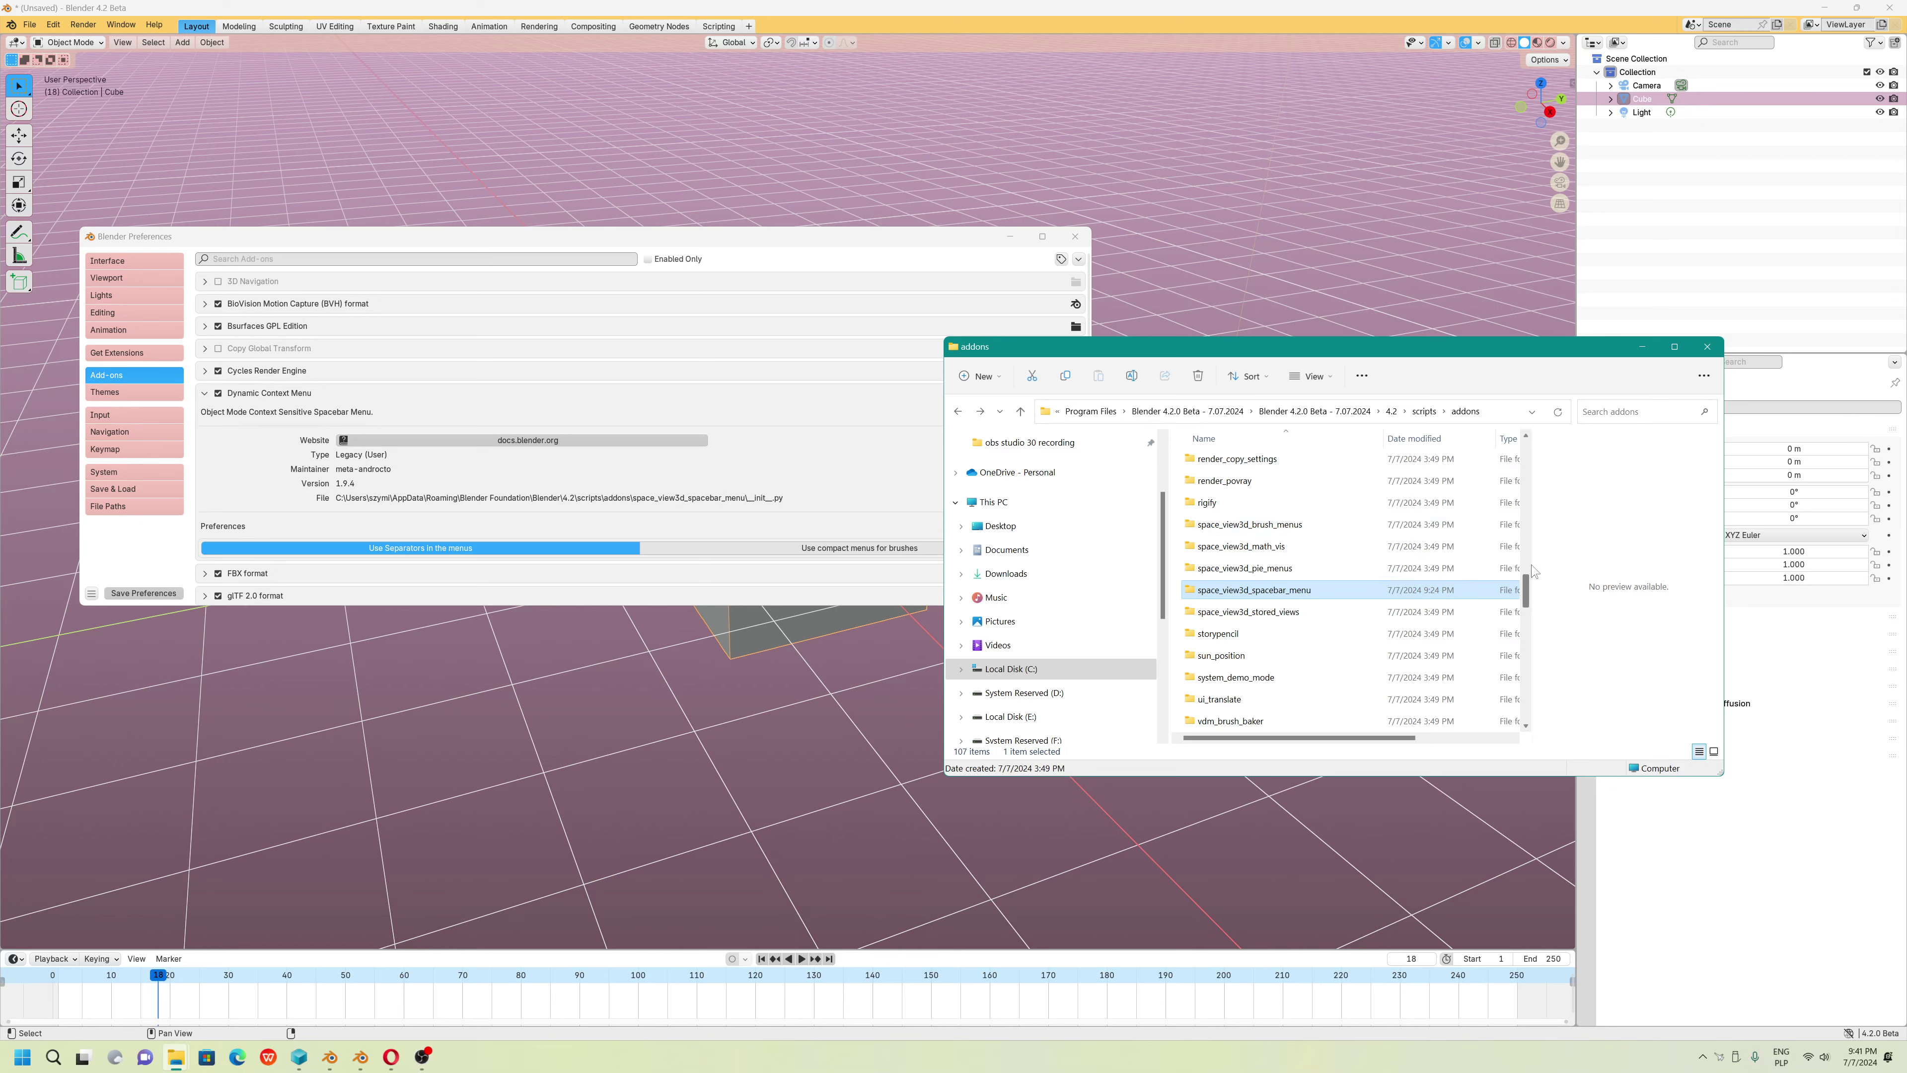
{"action": "left_click_drag", "start_coordinate": [1724, 526], "coordinate": [1878, 519]}
{"action": "scroll", "coordinate": [1645, 559], "scroll_direction": "up", "scroll_amount": 2}
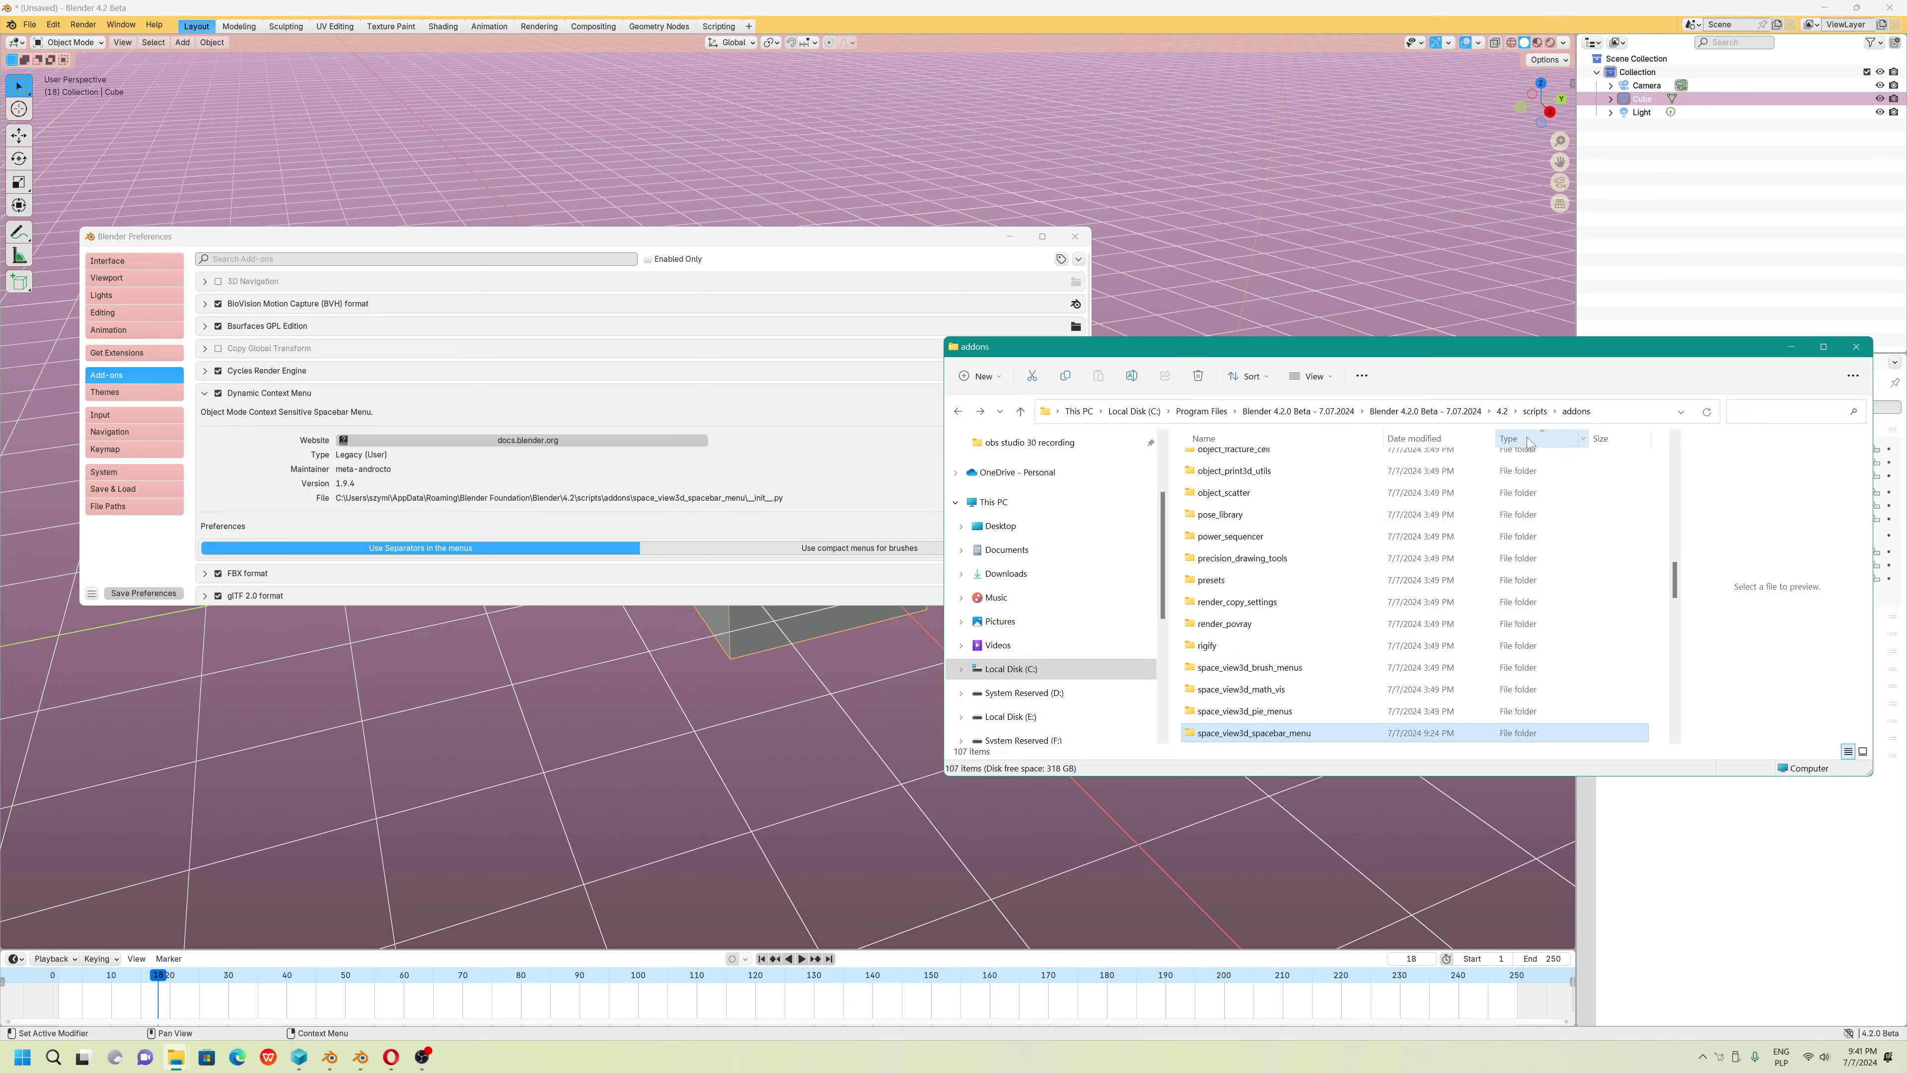
{"action": "left_click_drag", "start_coordinate": [1675, 579], "coordinate": [1687, 631]}
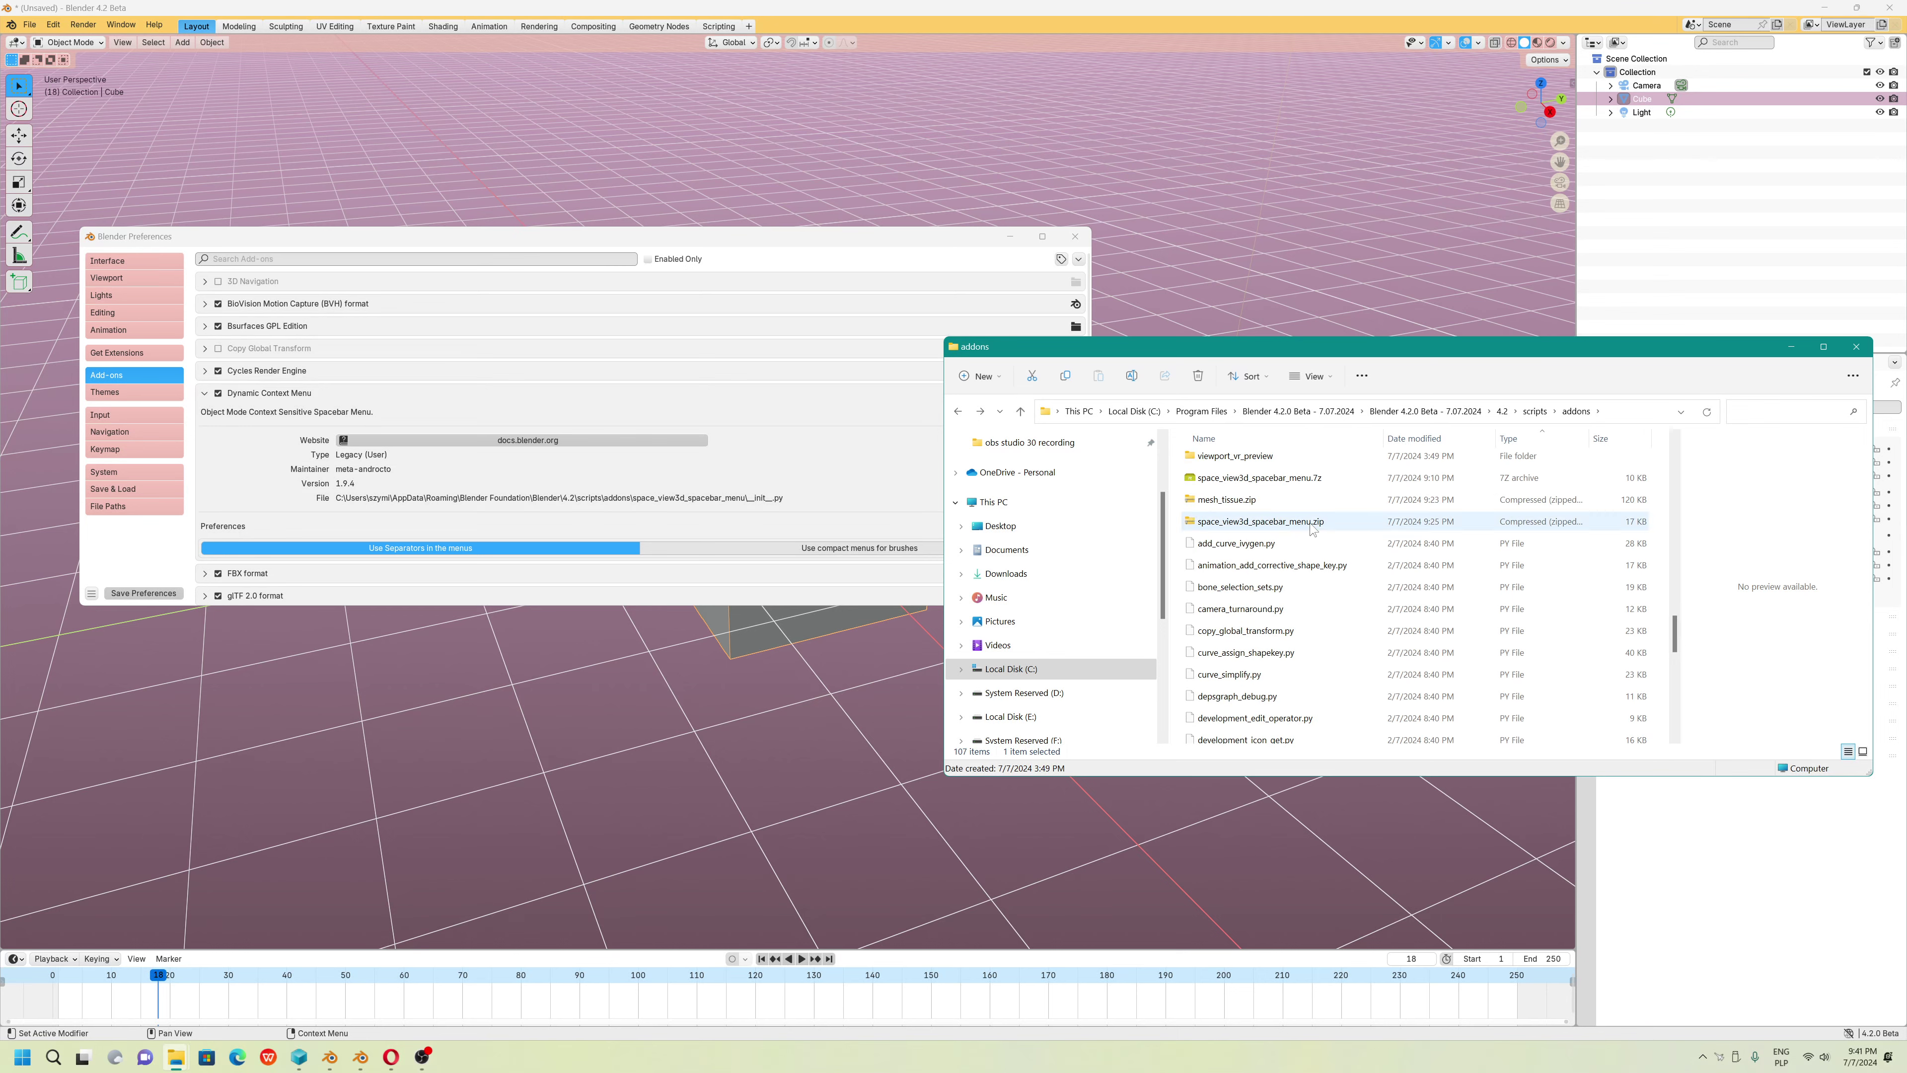
Through space_view3d_spacebar_menu.zip's Properties, set 7-Zip File Manager as the .zip opener
{"action": "right_click", "coordinate": [1220, 528]}
{"action": "left_click", "coordinate": [1366, 851]}
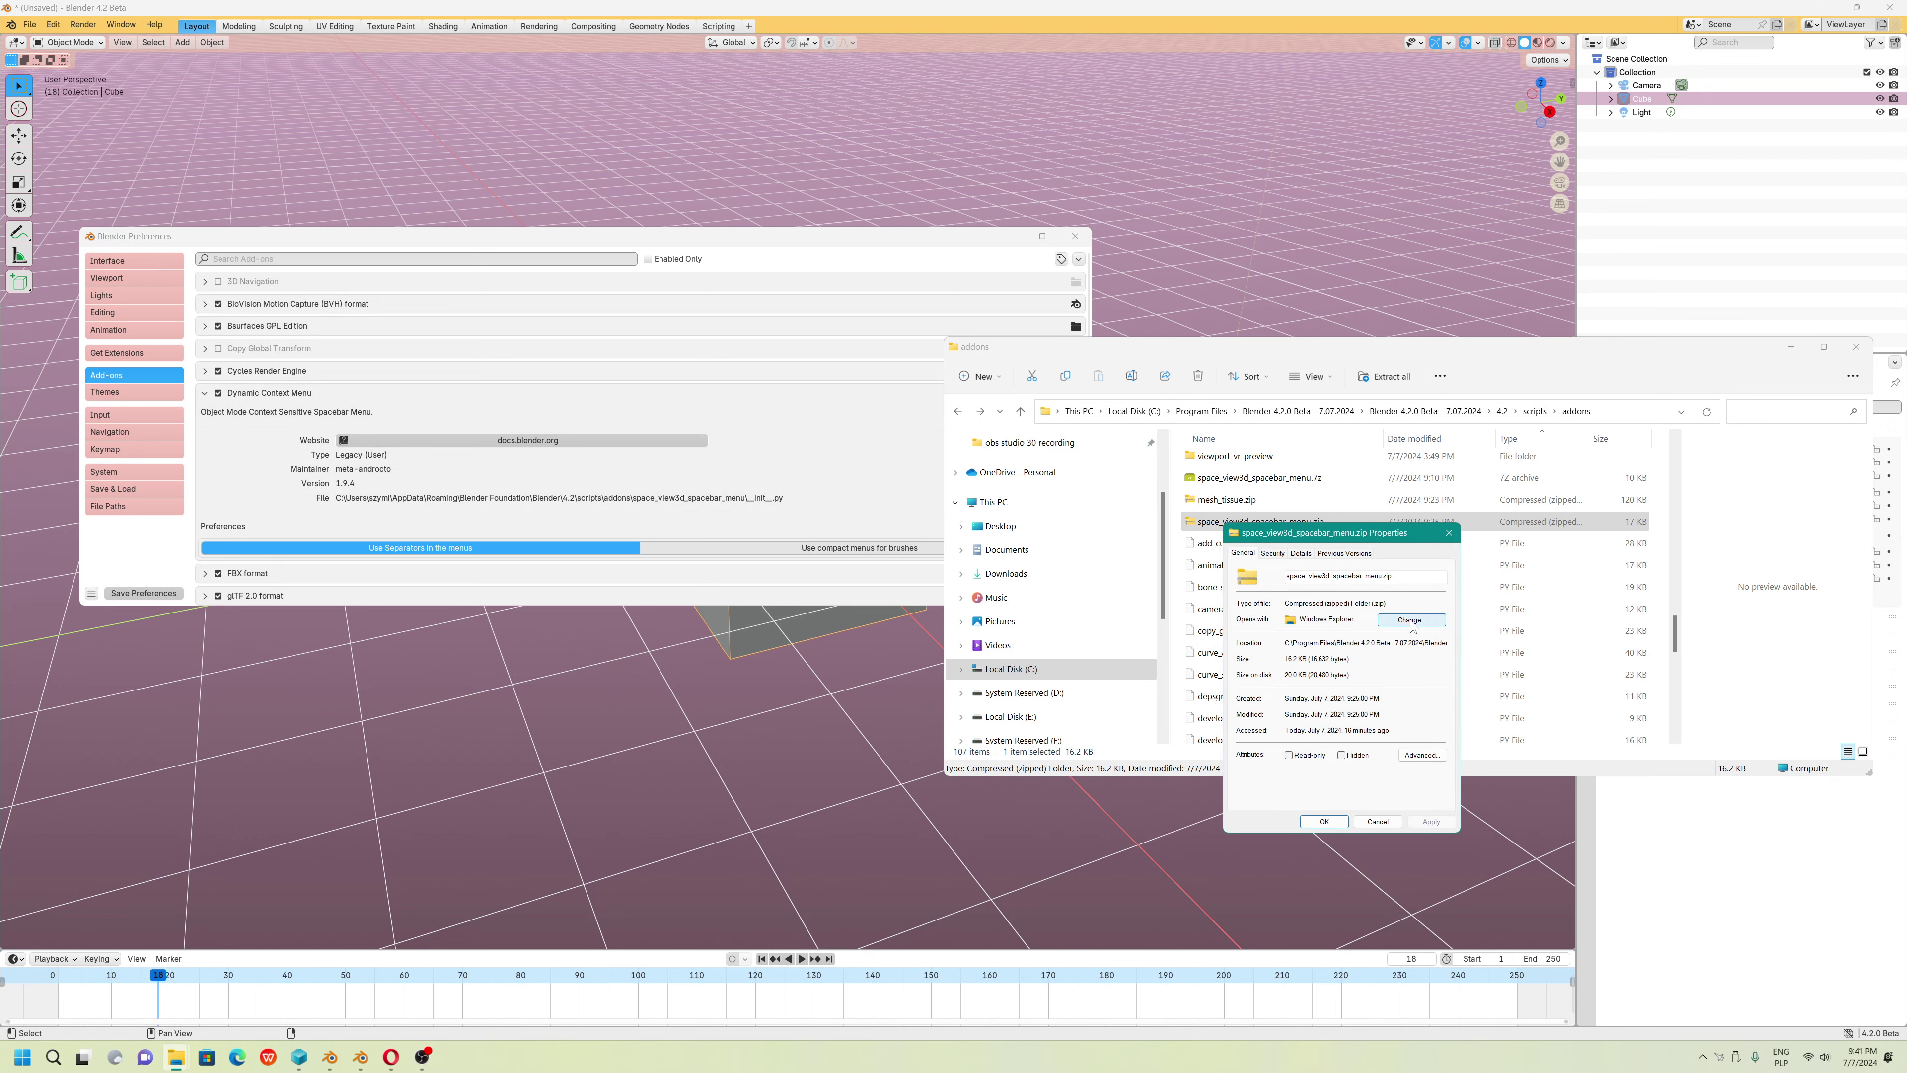
{"action": "left_click", "coordinate": [1411, 620]}
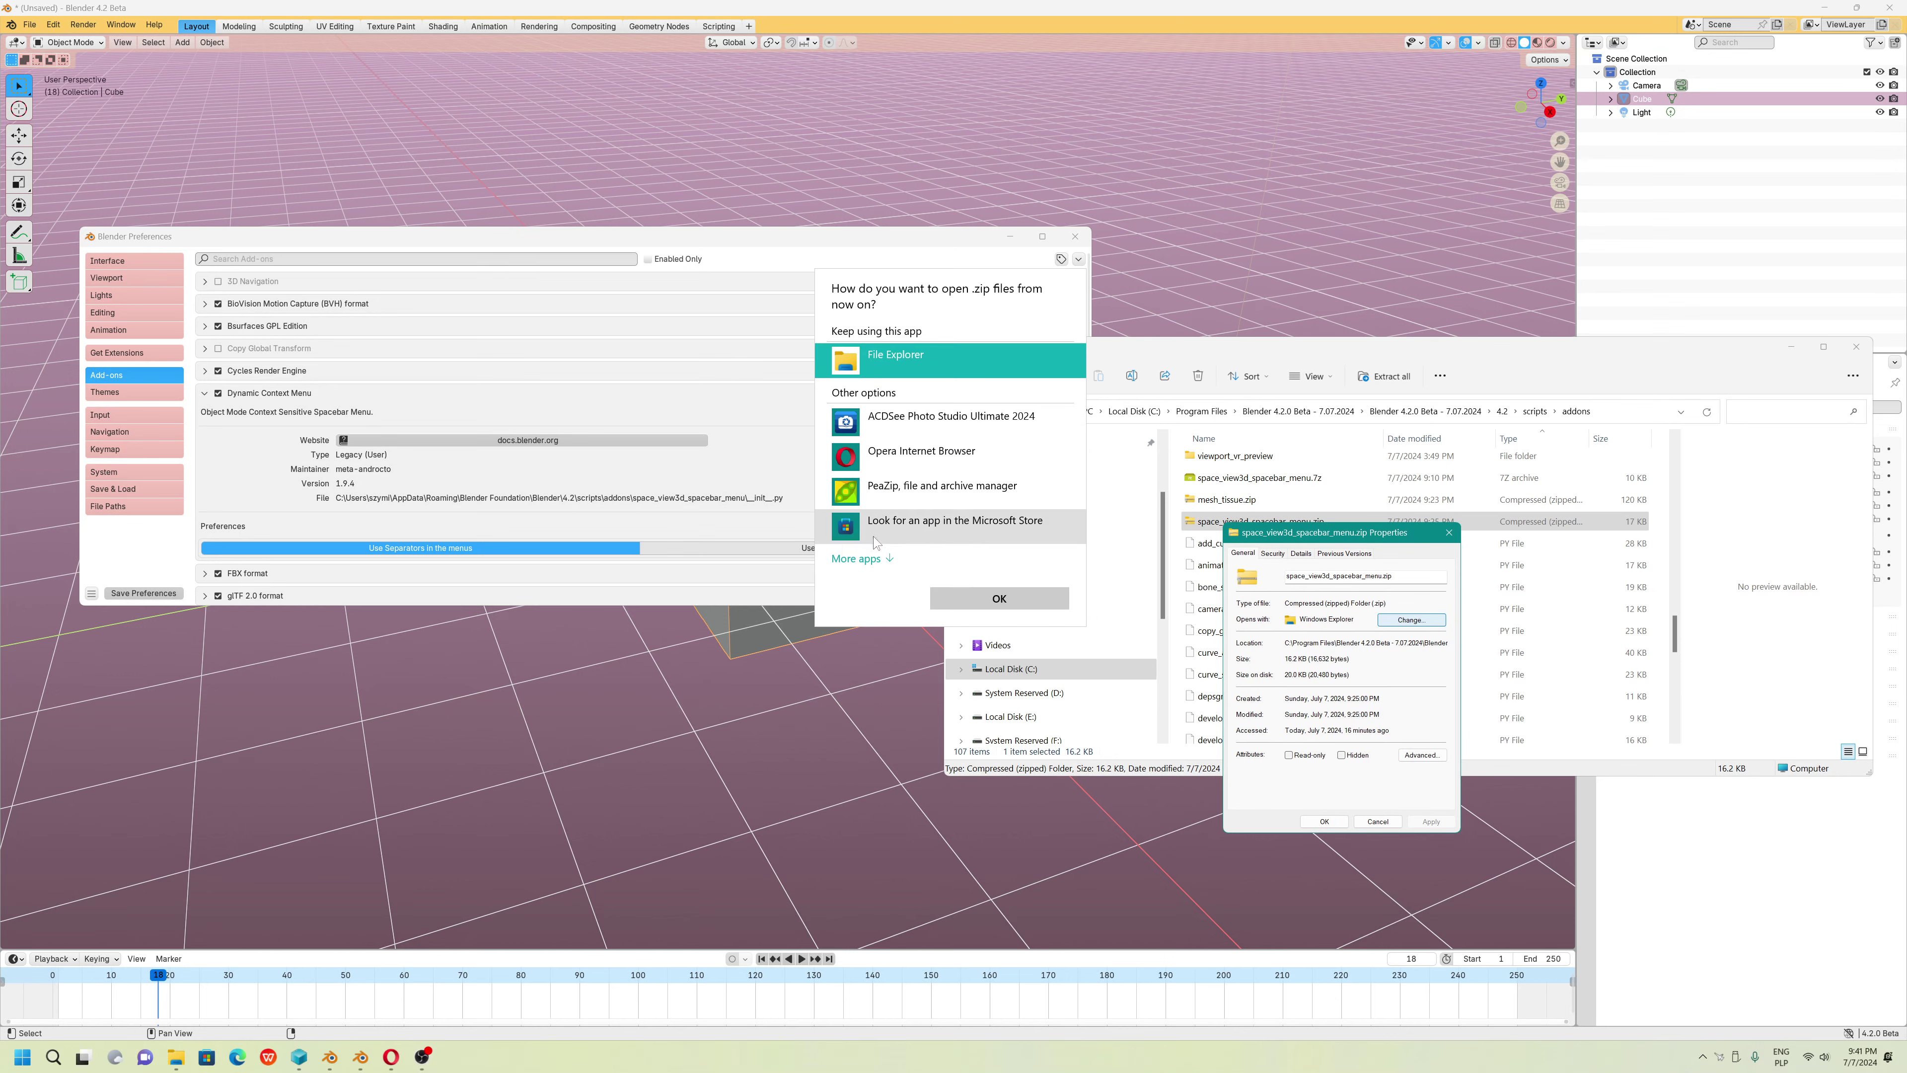
{"action": "left_click", "coordinate": [862, 558]}
{"action": "left_click", "coordinate": [924, 558]}
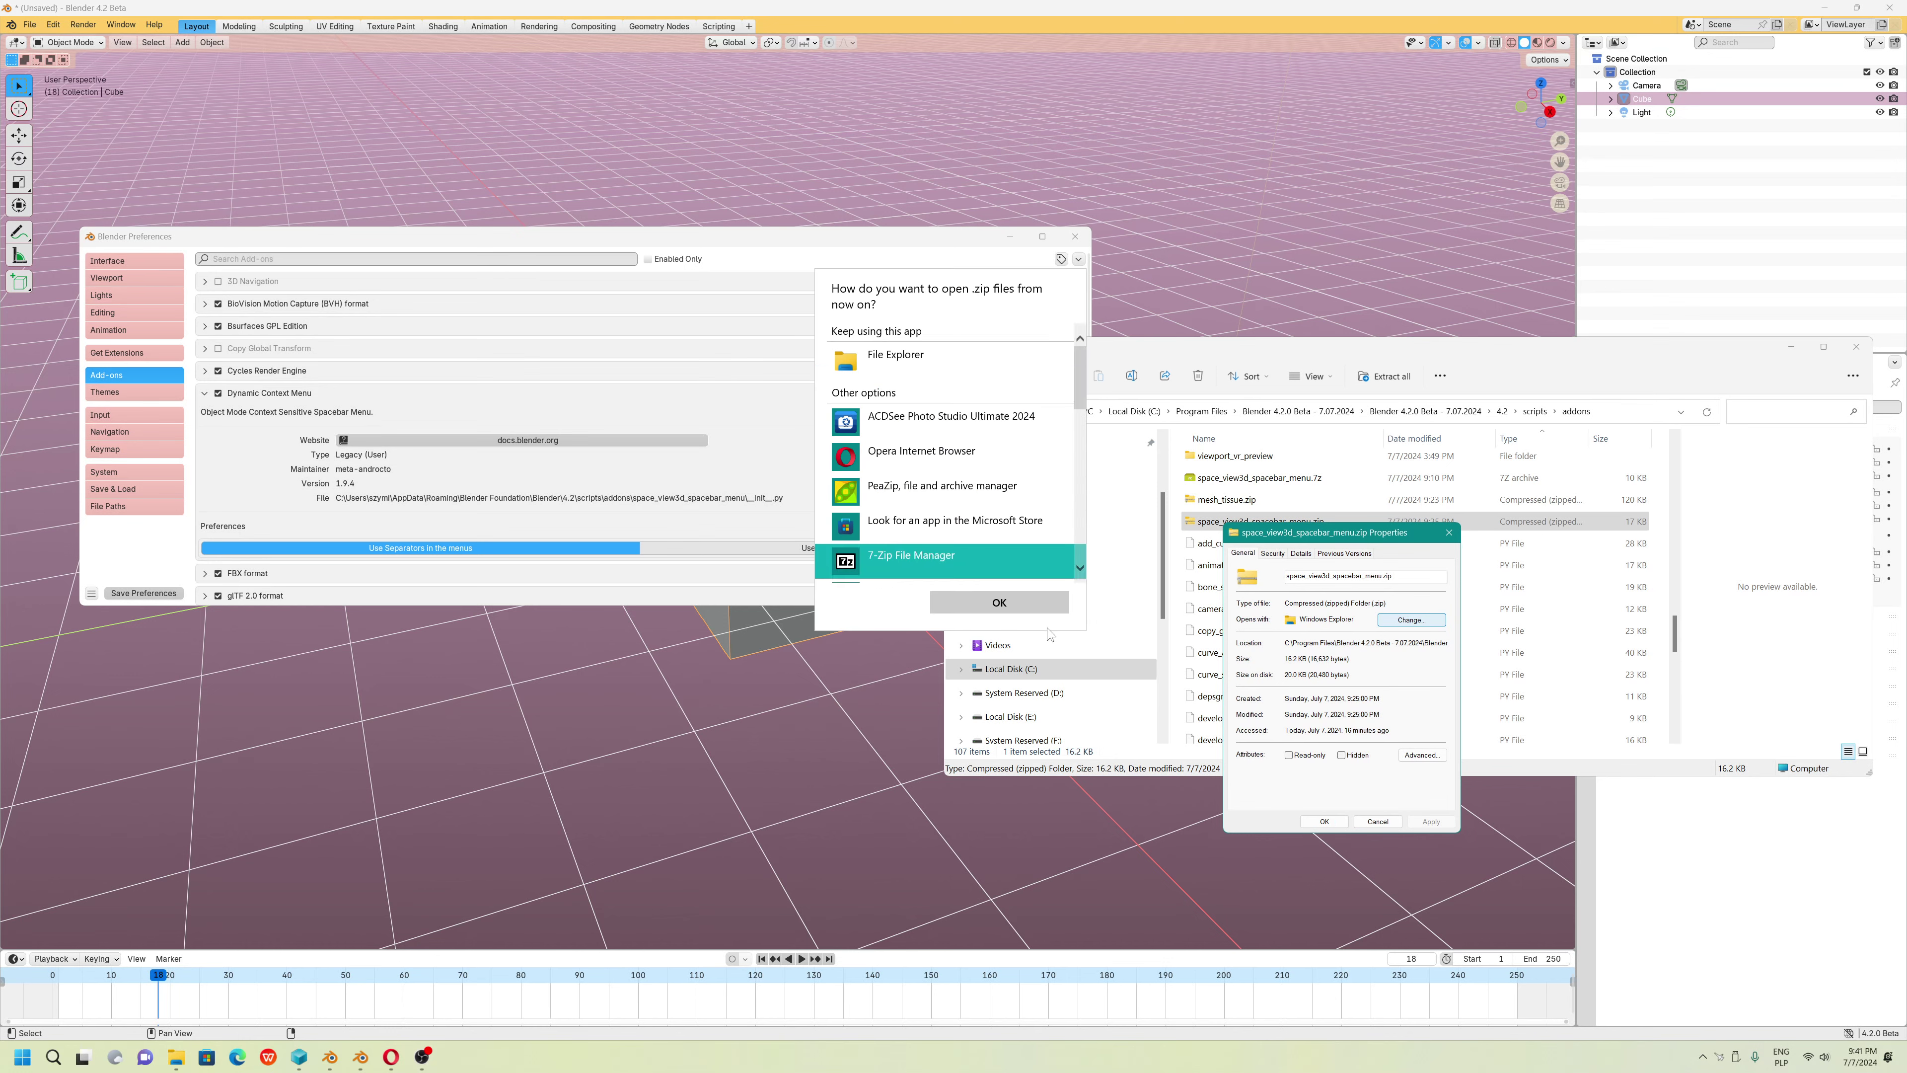
{"action": "left_click", "coordinate": [1043, 607]}
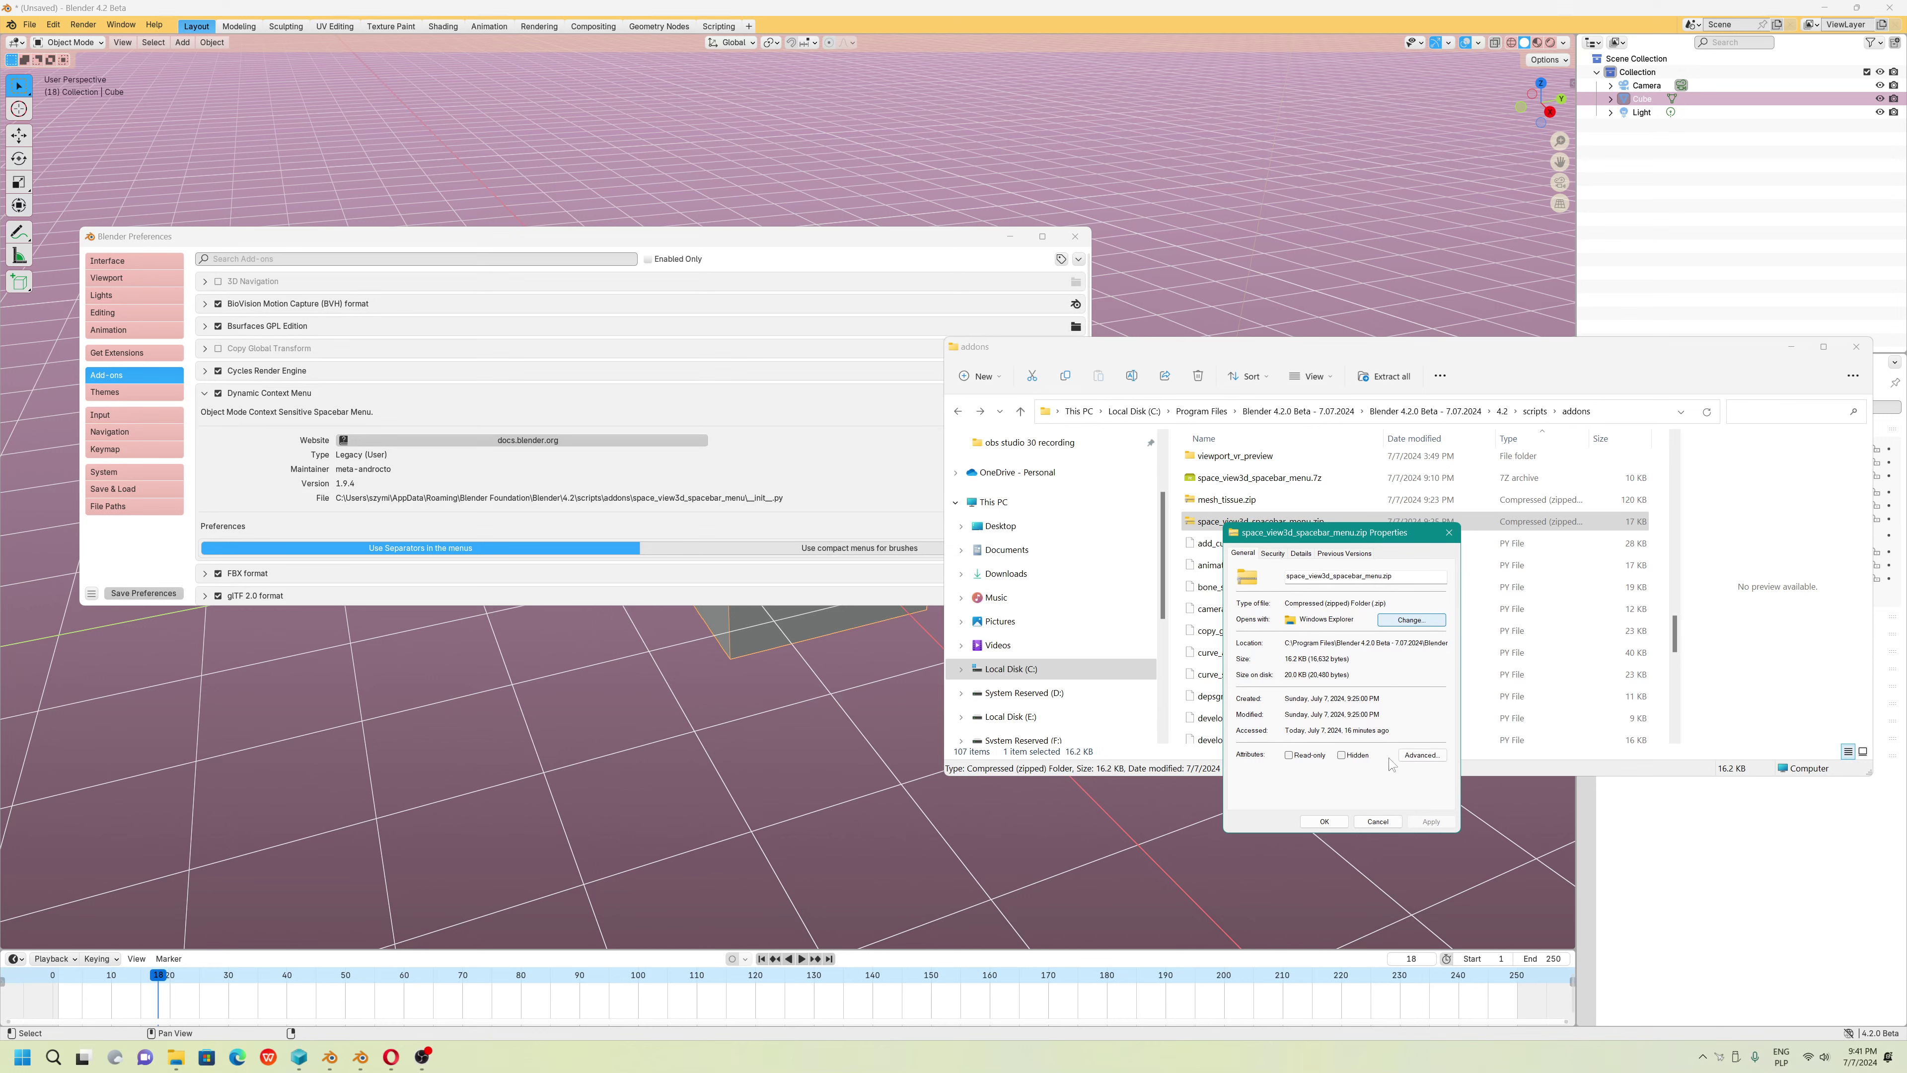
{"action": "left_click", "coordinate": [1325, 821]}
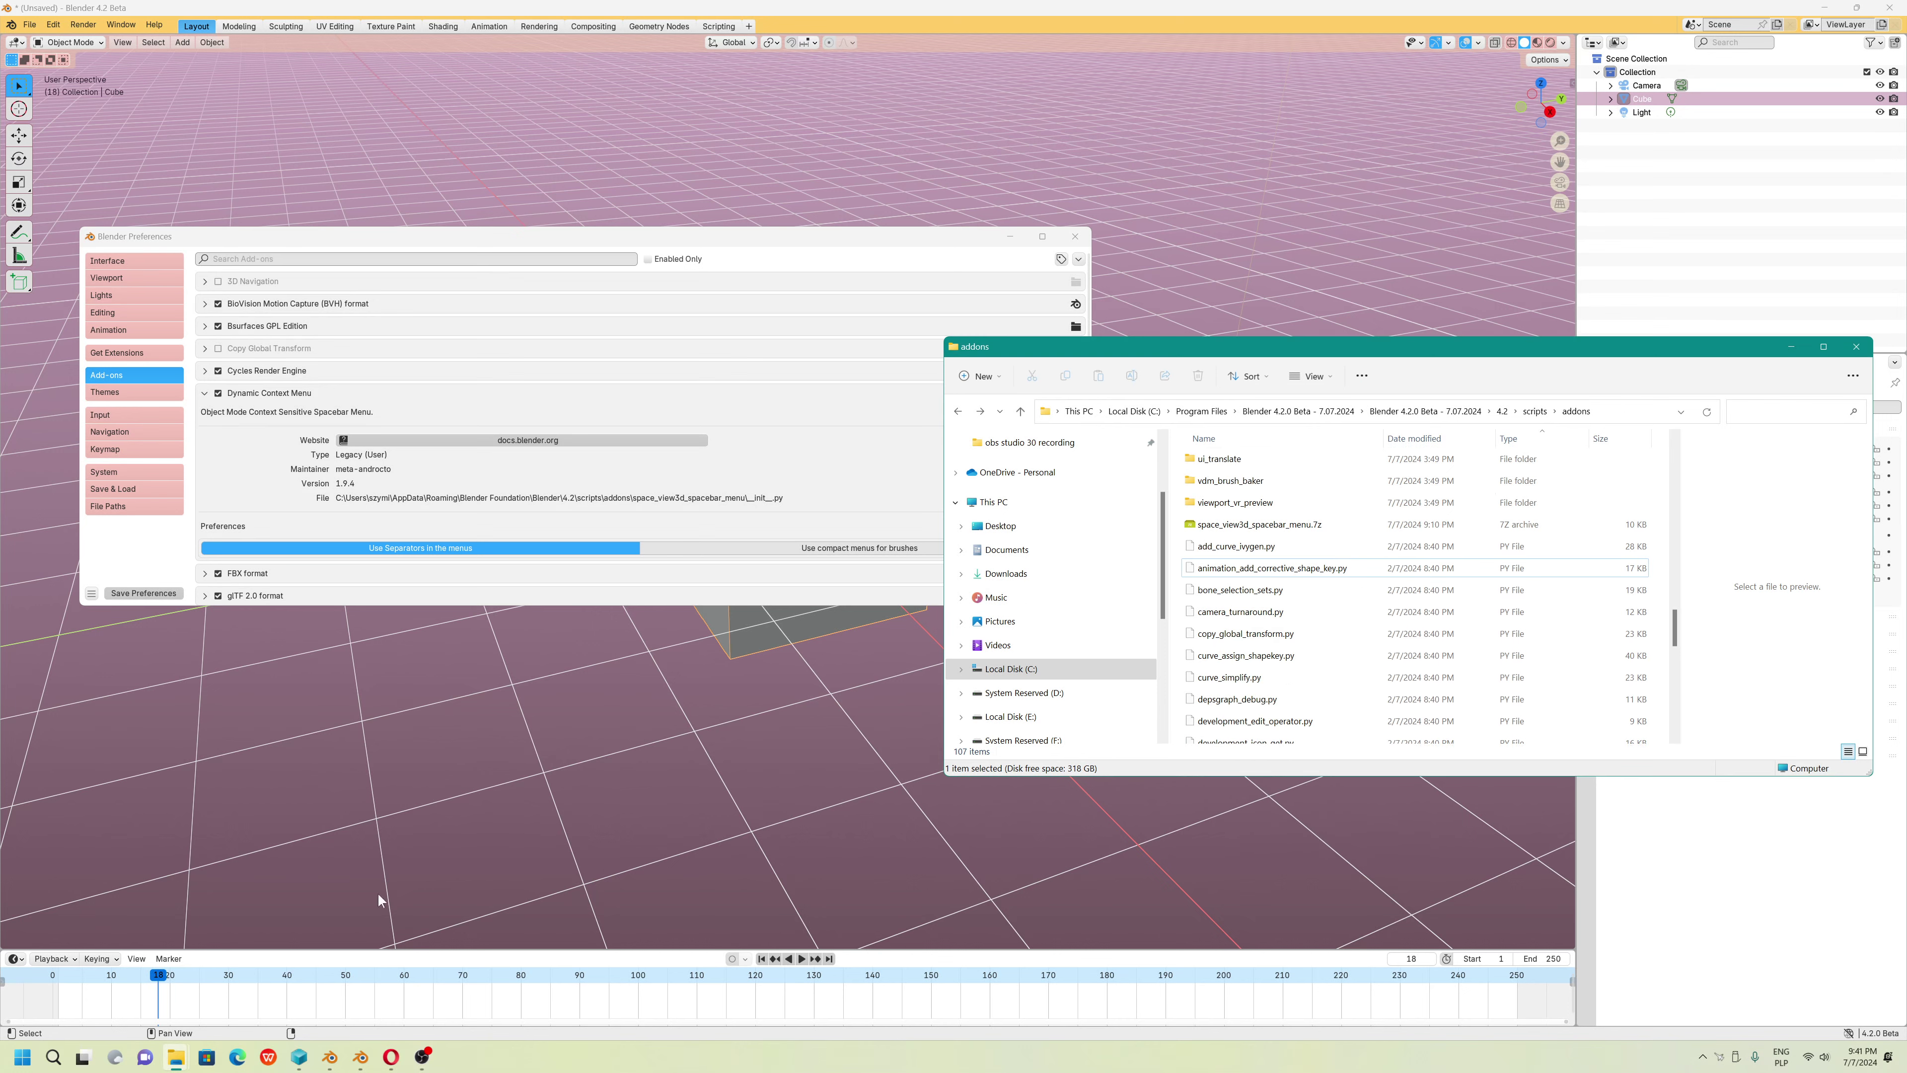
Launch 7-Zip File Manager as administrator from the Start menu's program list
{"action": "left_click", "coordinate": [21, 1057]}
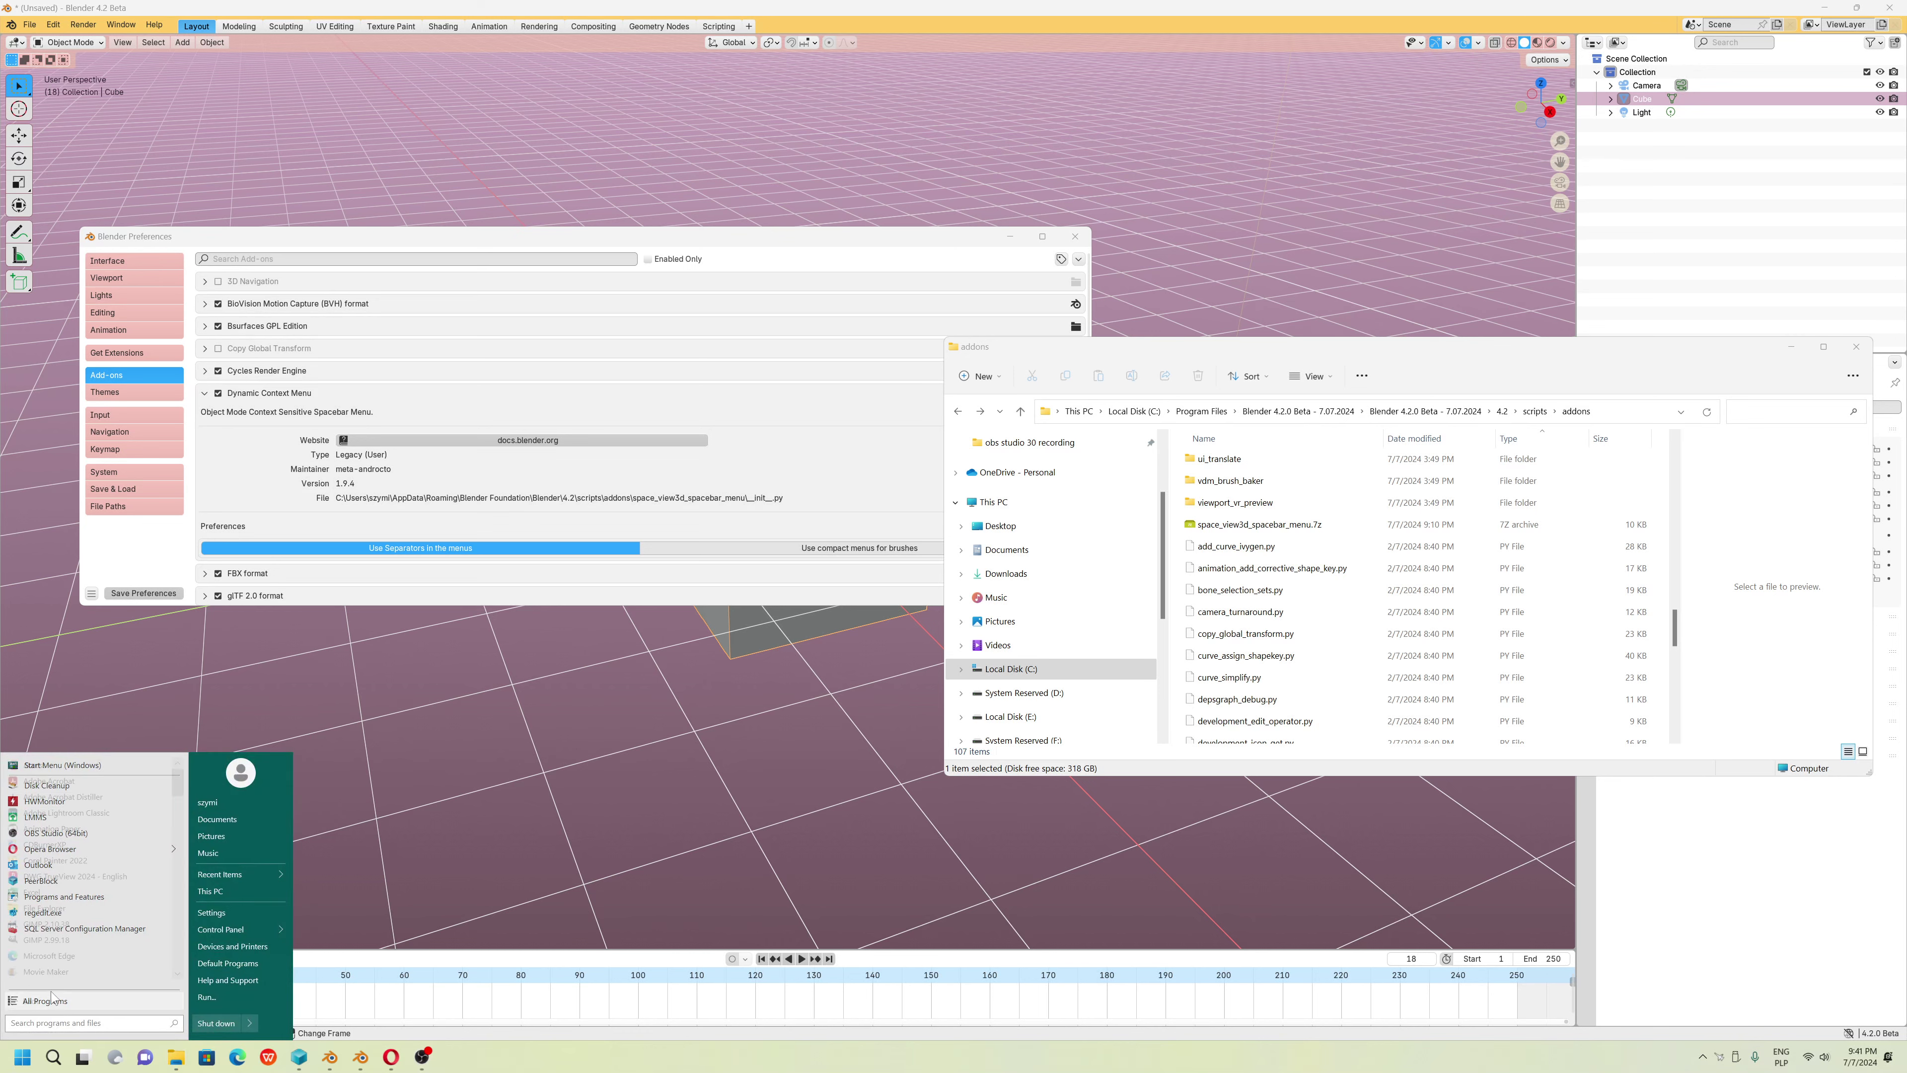
{"action": "scroll", "coordinate": [81, 871], "scroll_direction": "down", "scroll_amount": 5}
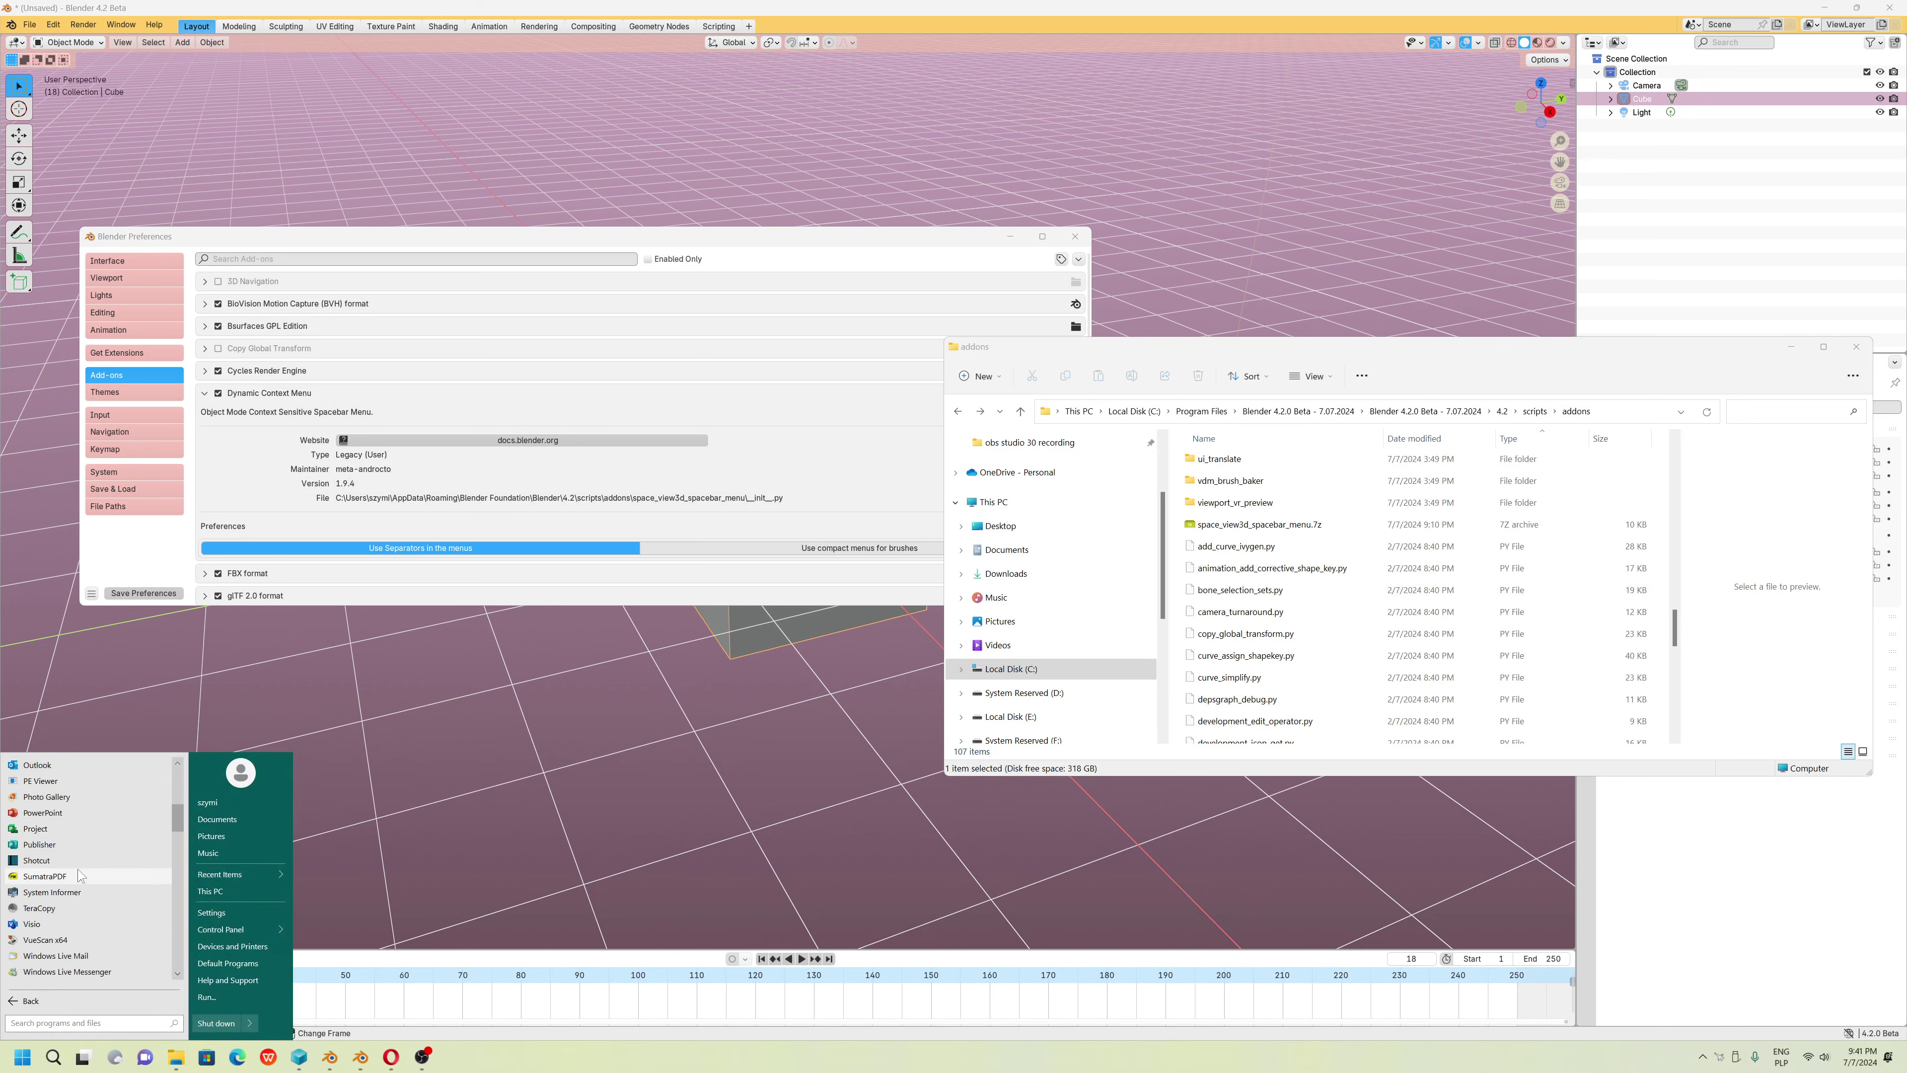
{"action": "scroll", "coordinate": [77, 869], "scroll_direction": "down", "scroll_amount": 4}
{"action": "left_click", "coordinate": [66, 796]}
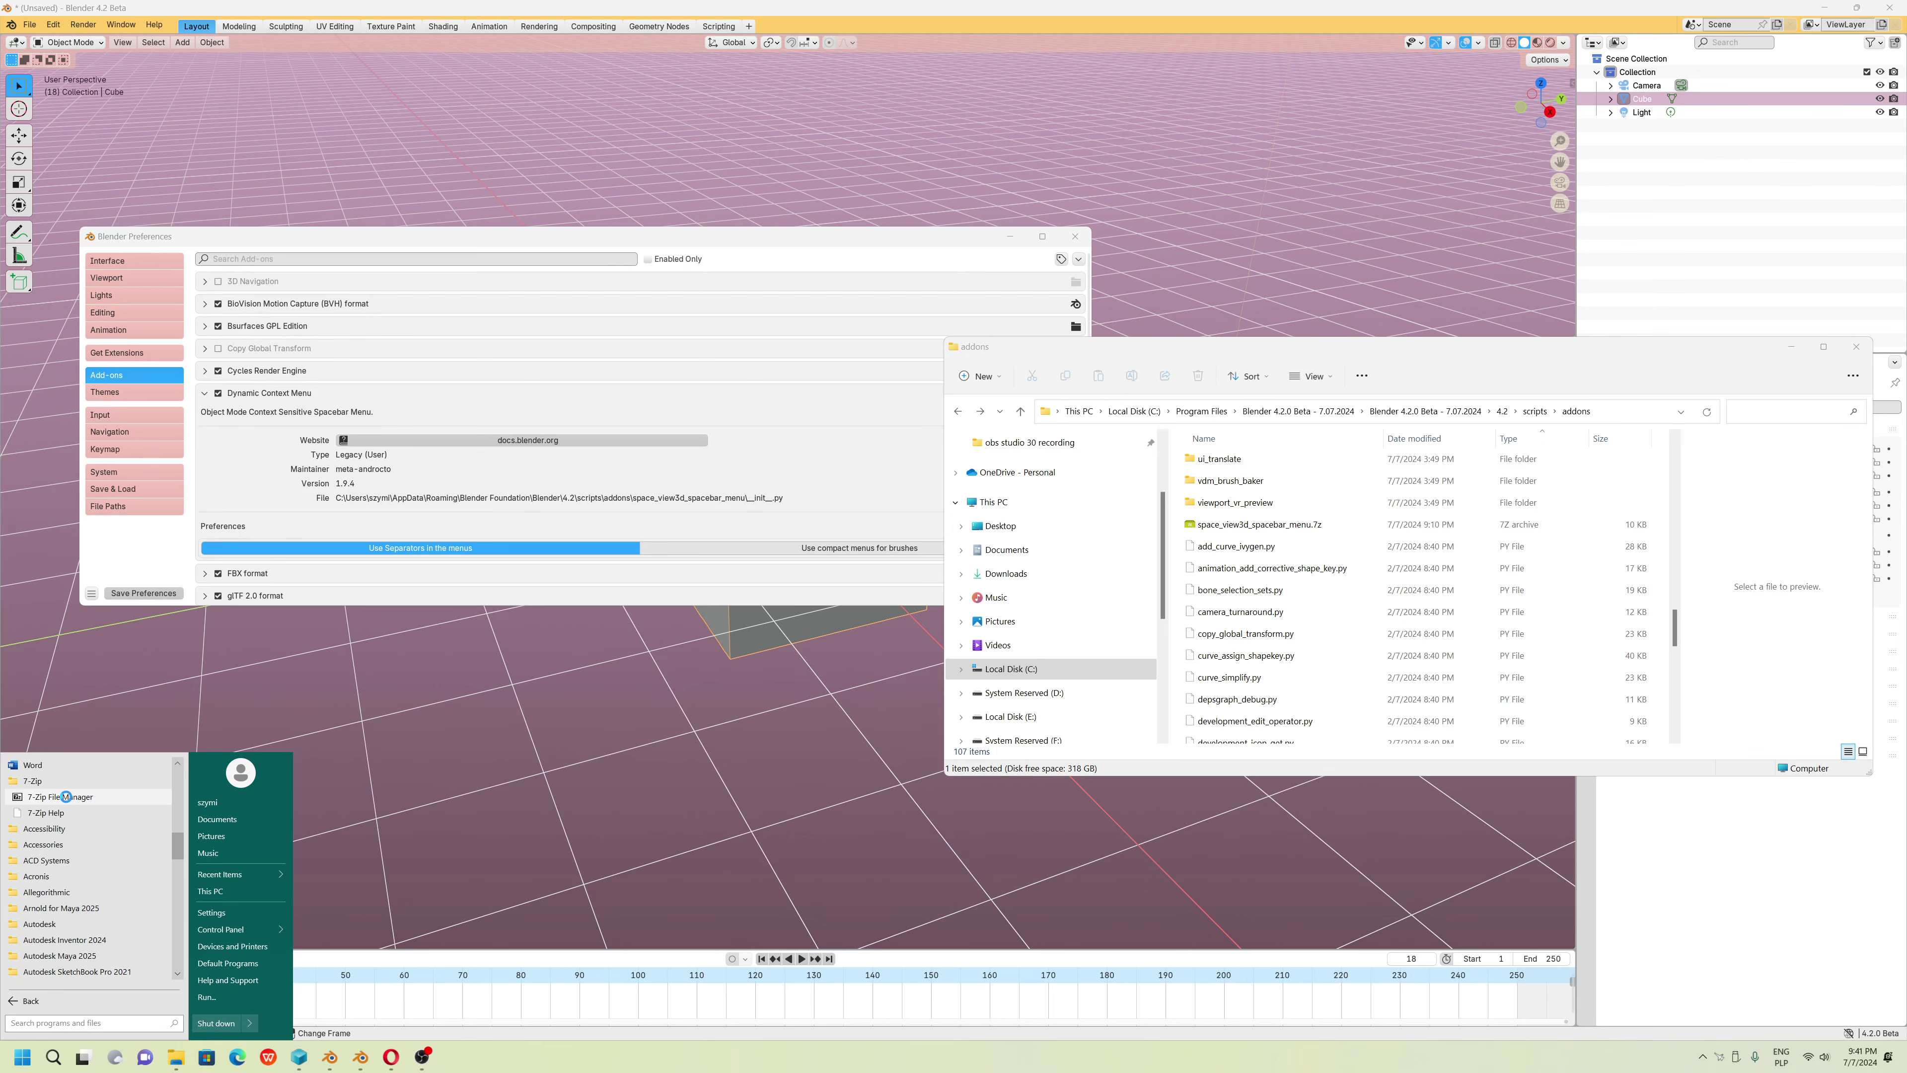
{"action": "right_click", "coordinate": [66, 797]}
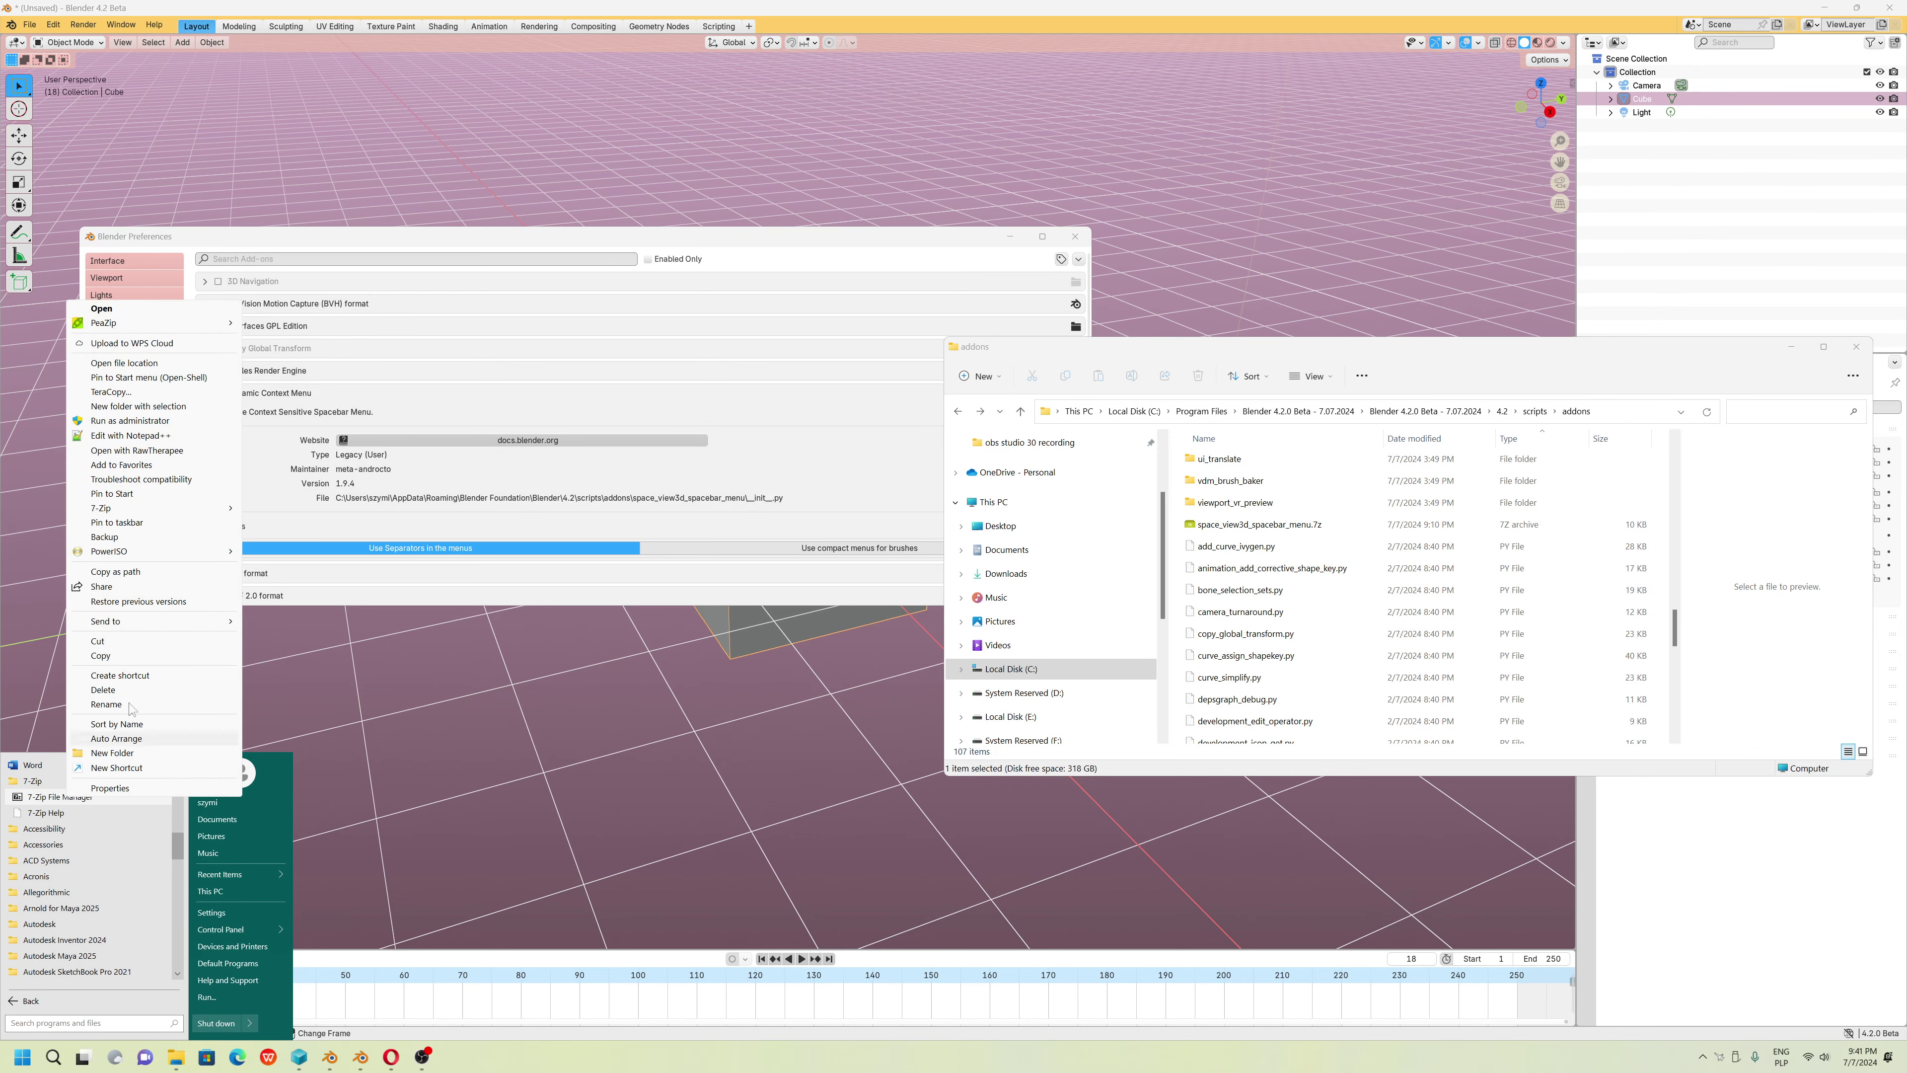
{"action": "left_click", "coordinate": [122, 421]}
In 7-Zip Options, associate all archive types with 7-Zip for this user and all users
{"action": "left_click", "coordinate": [264, 448]}
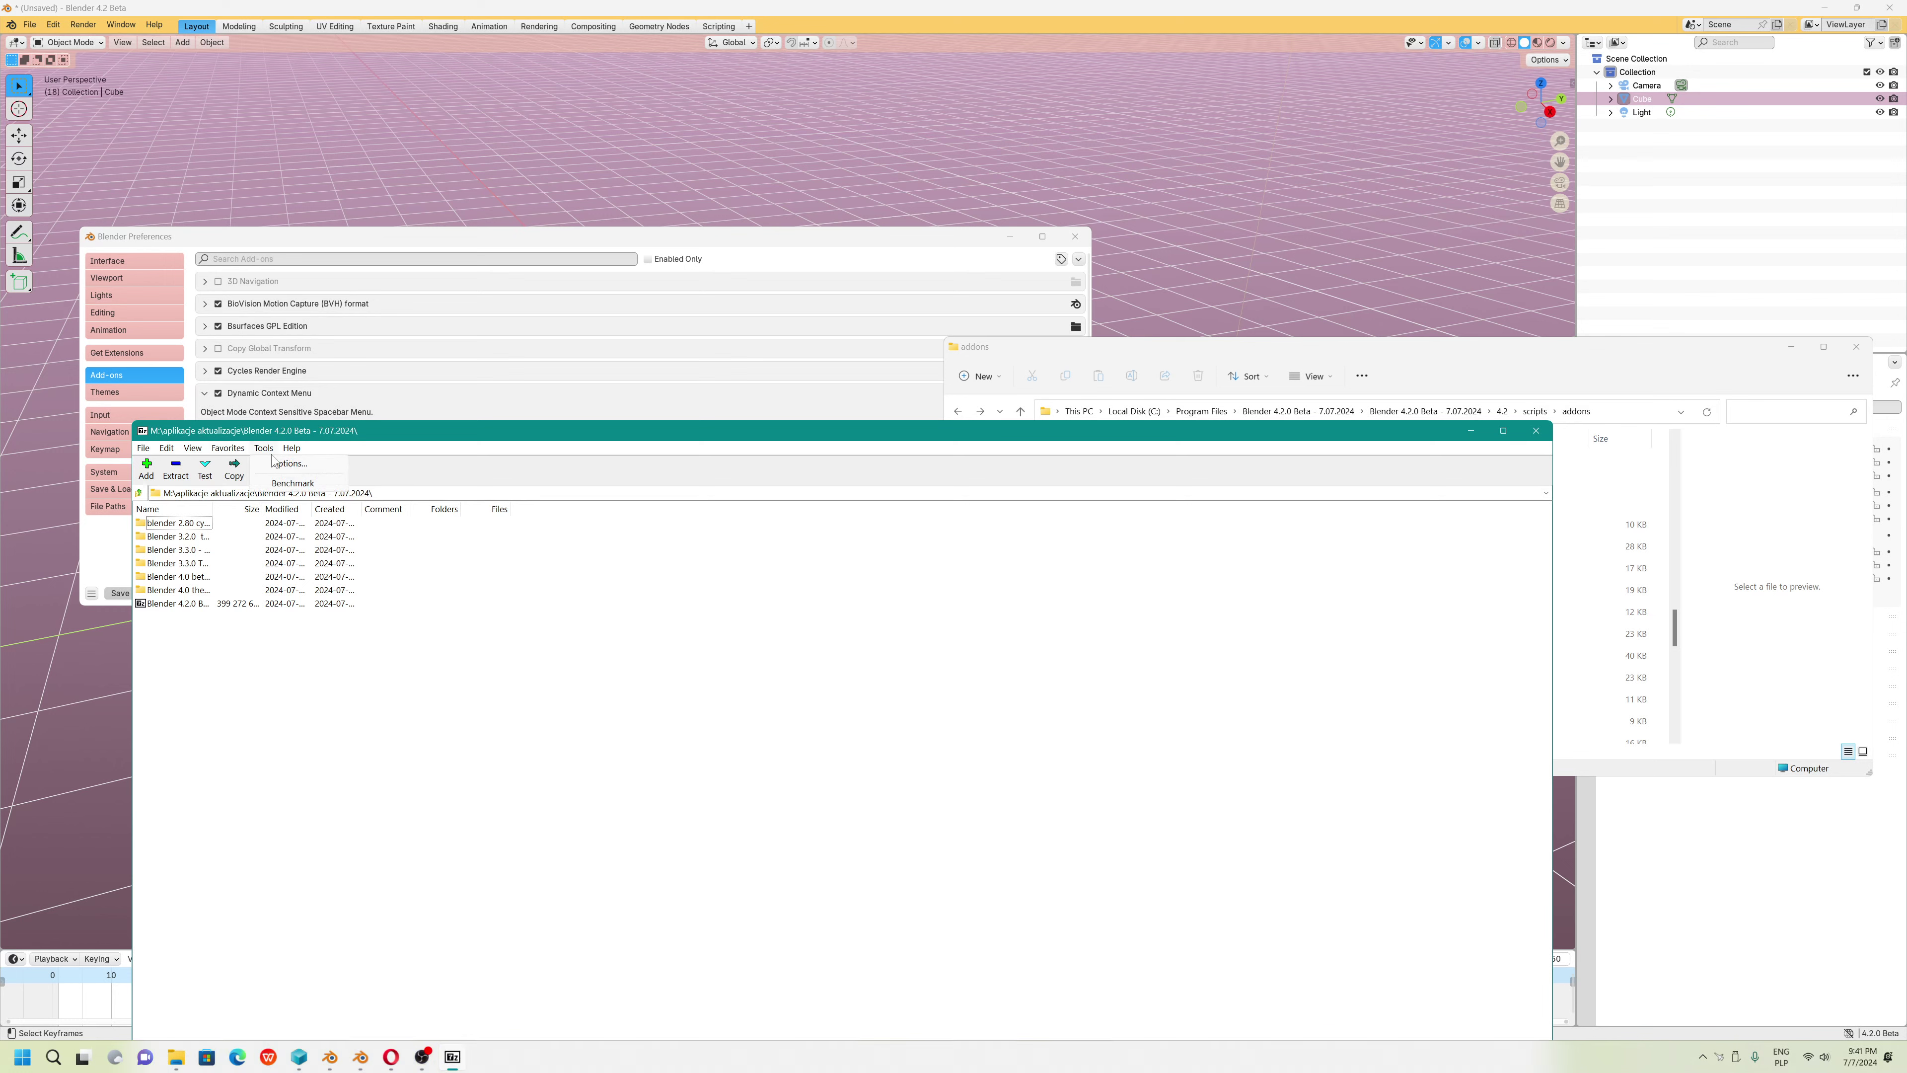
{"action": "left_click", "coordinate": [276, 463]}
{"action": "left_click", "coordinate": [245, 493]}
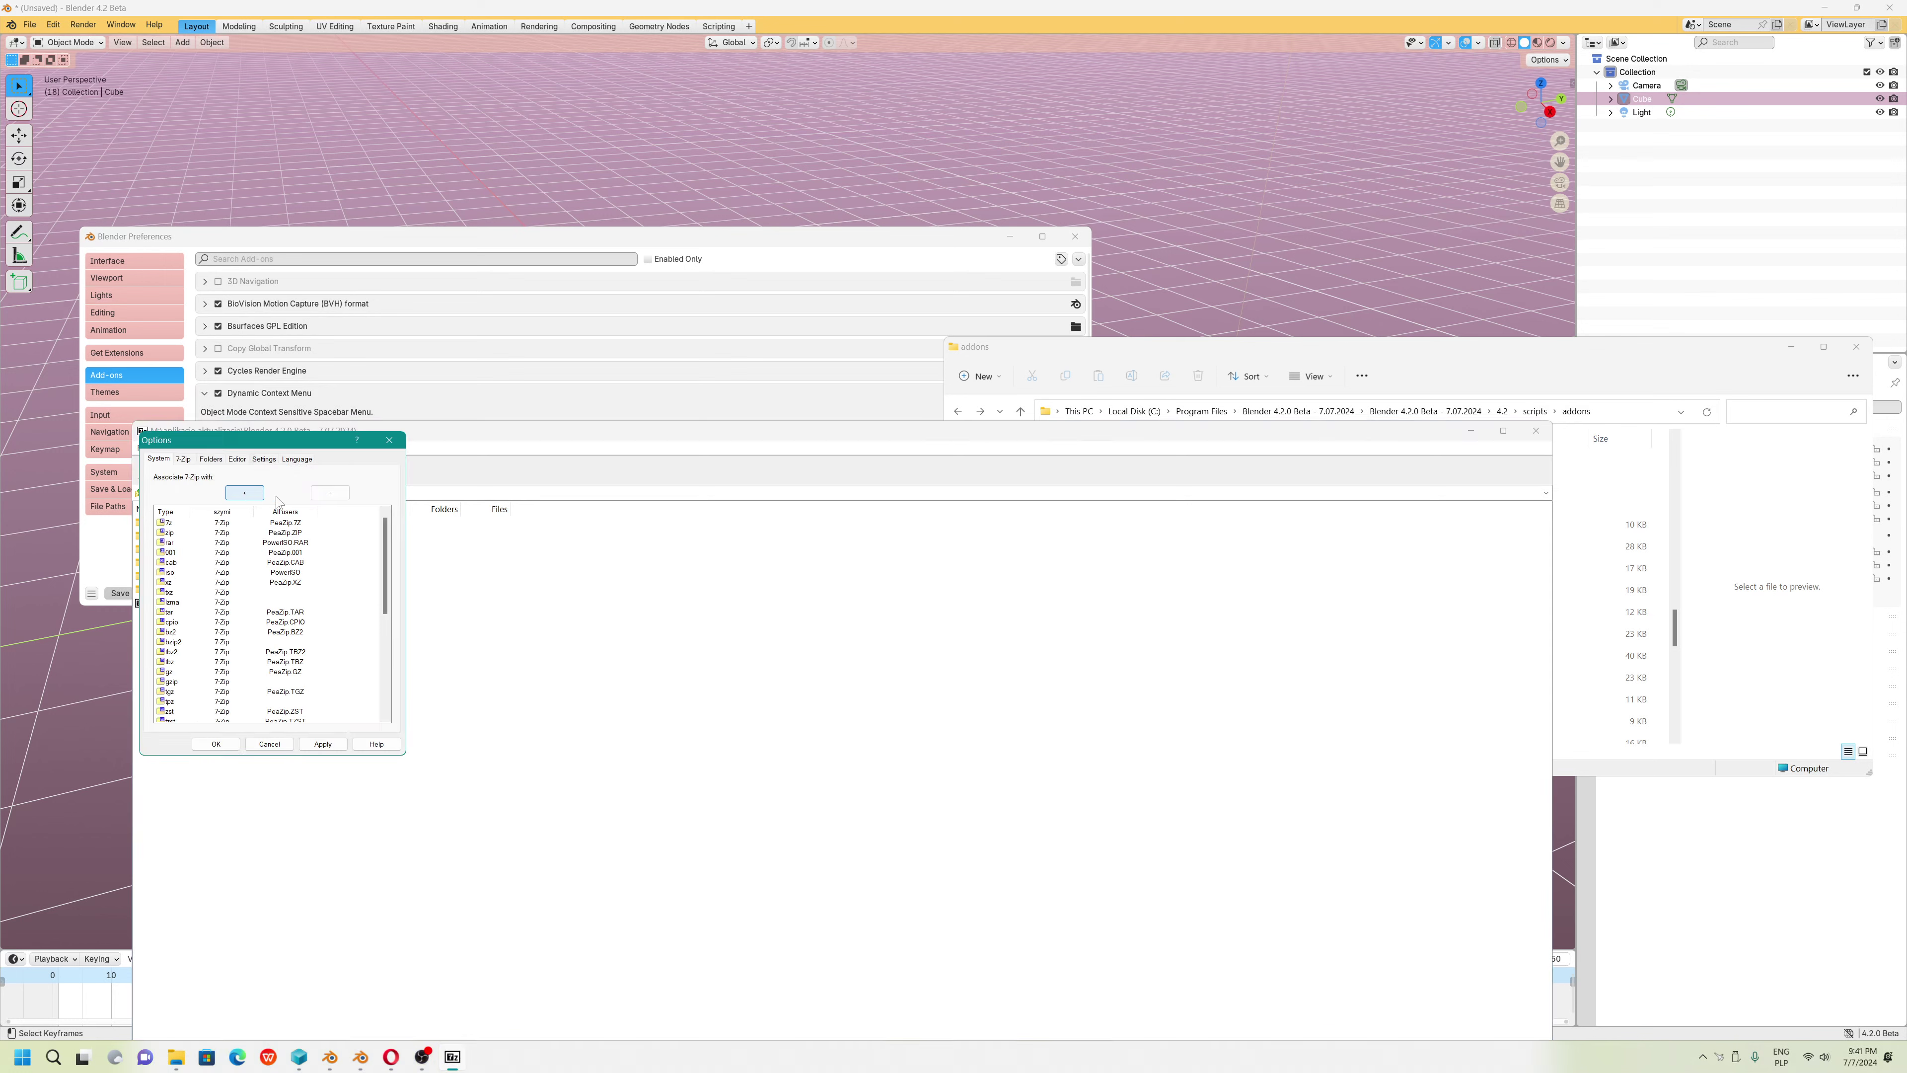
{"action": "left_click", "coordinate": [330, 492]}
{"action": "left_click", "coordinate": [323, 743]}
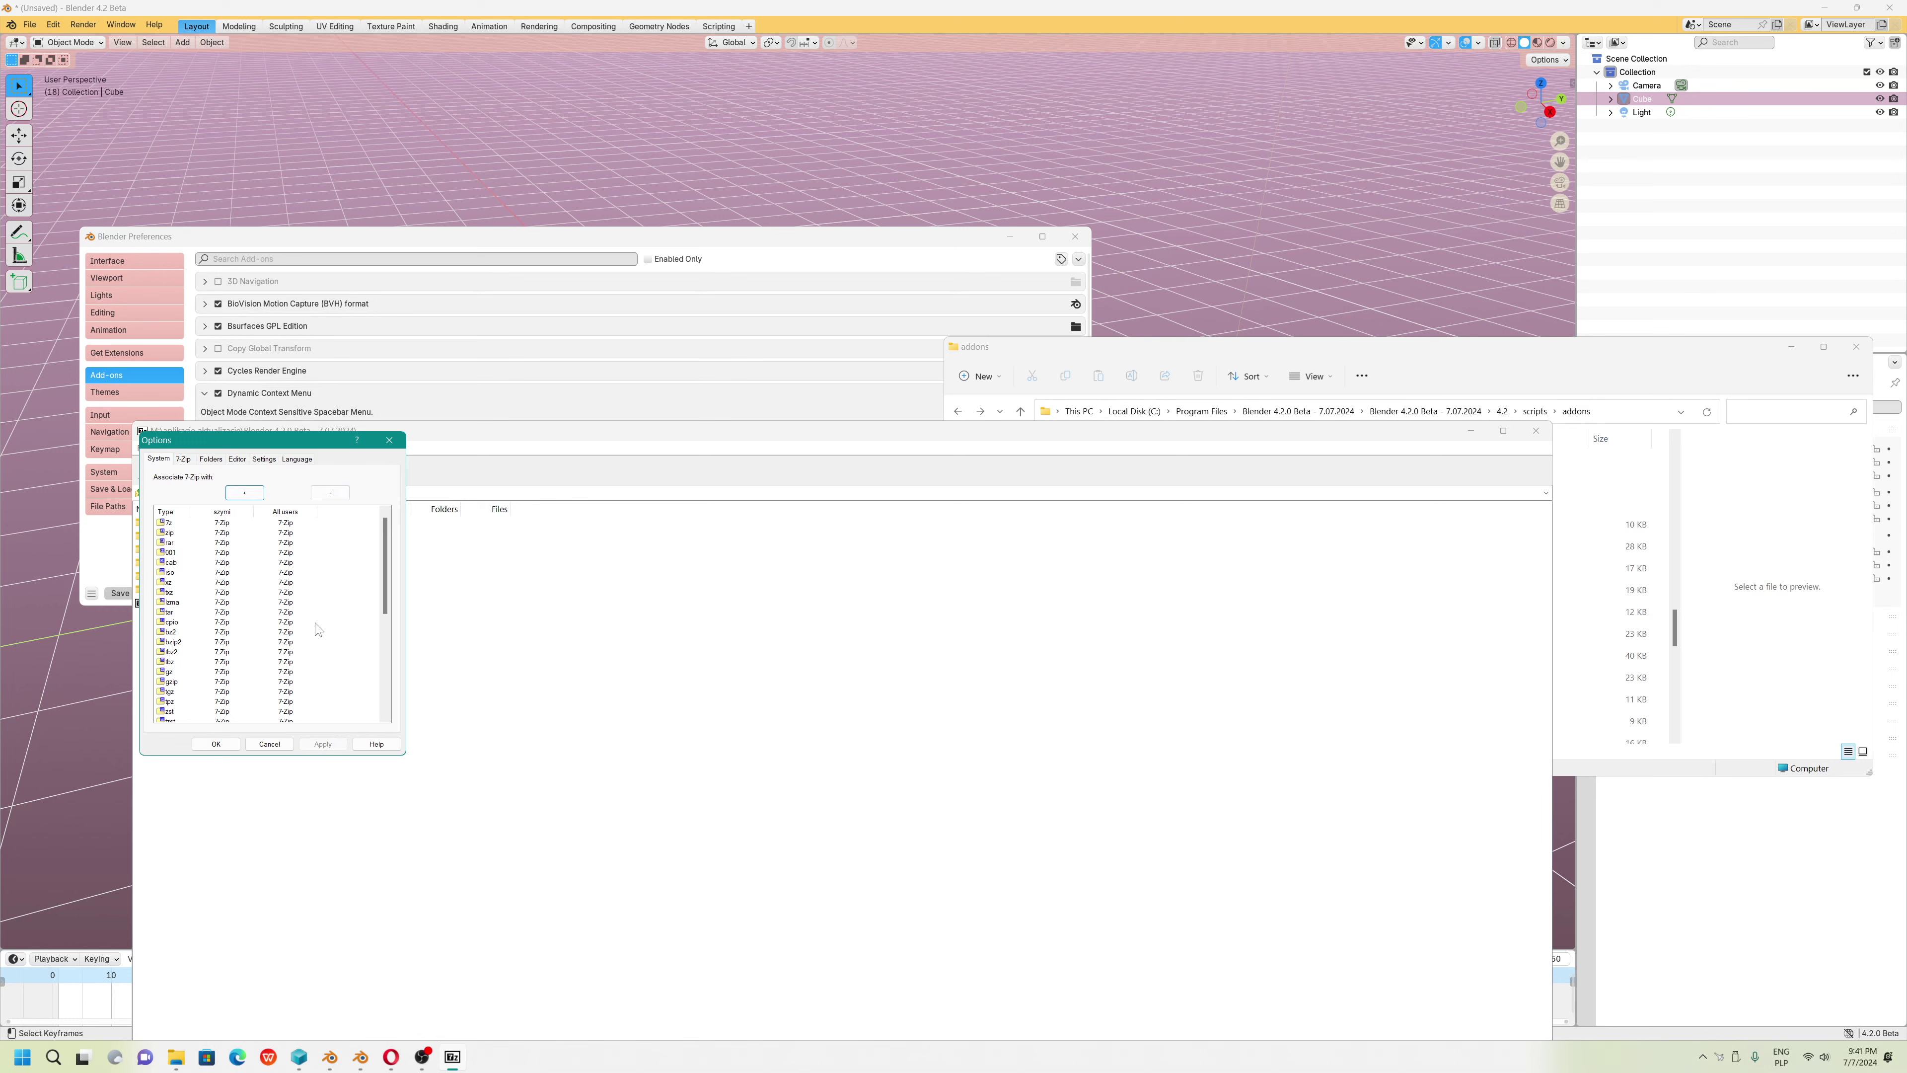
Turn on Show '..' item and Show real file icons, then confirm the options
{"action": "left_click", "coordinate": [263, 459]}
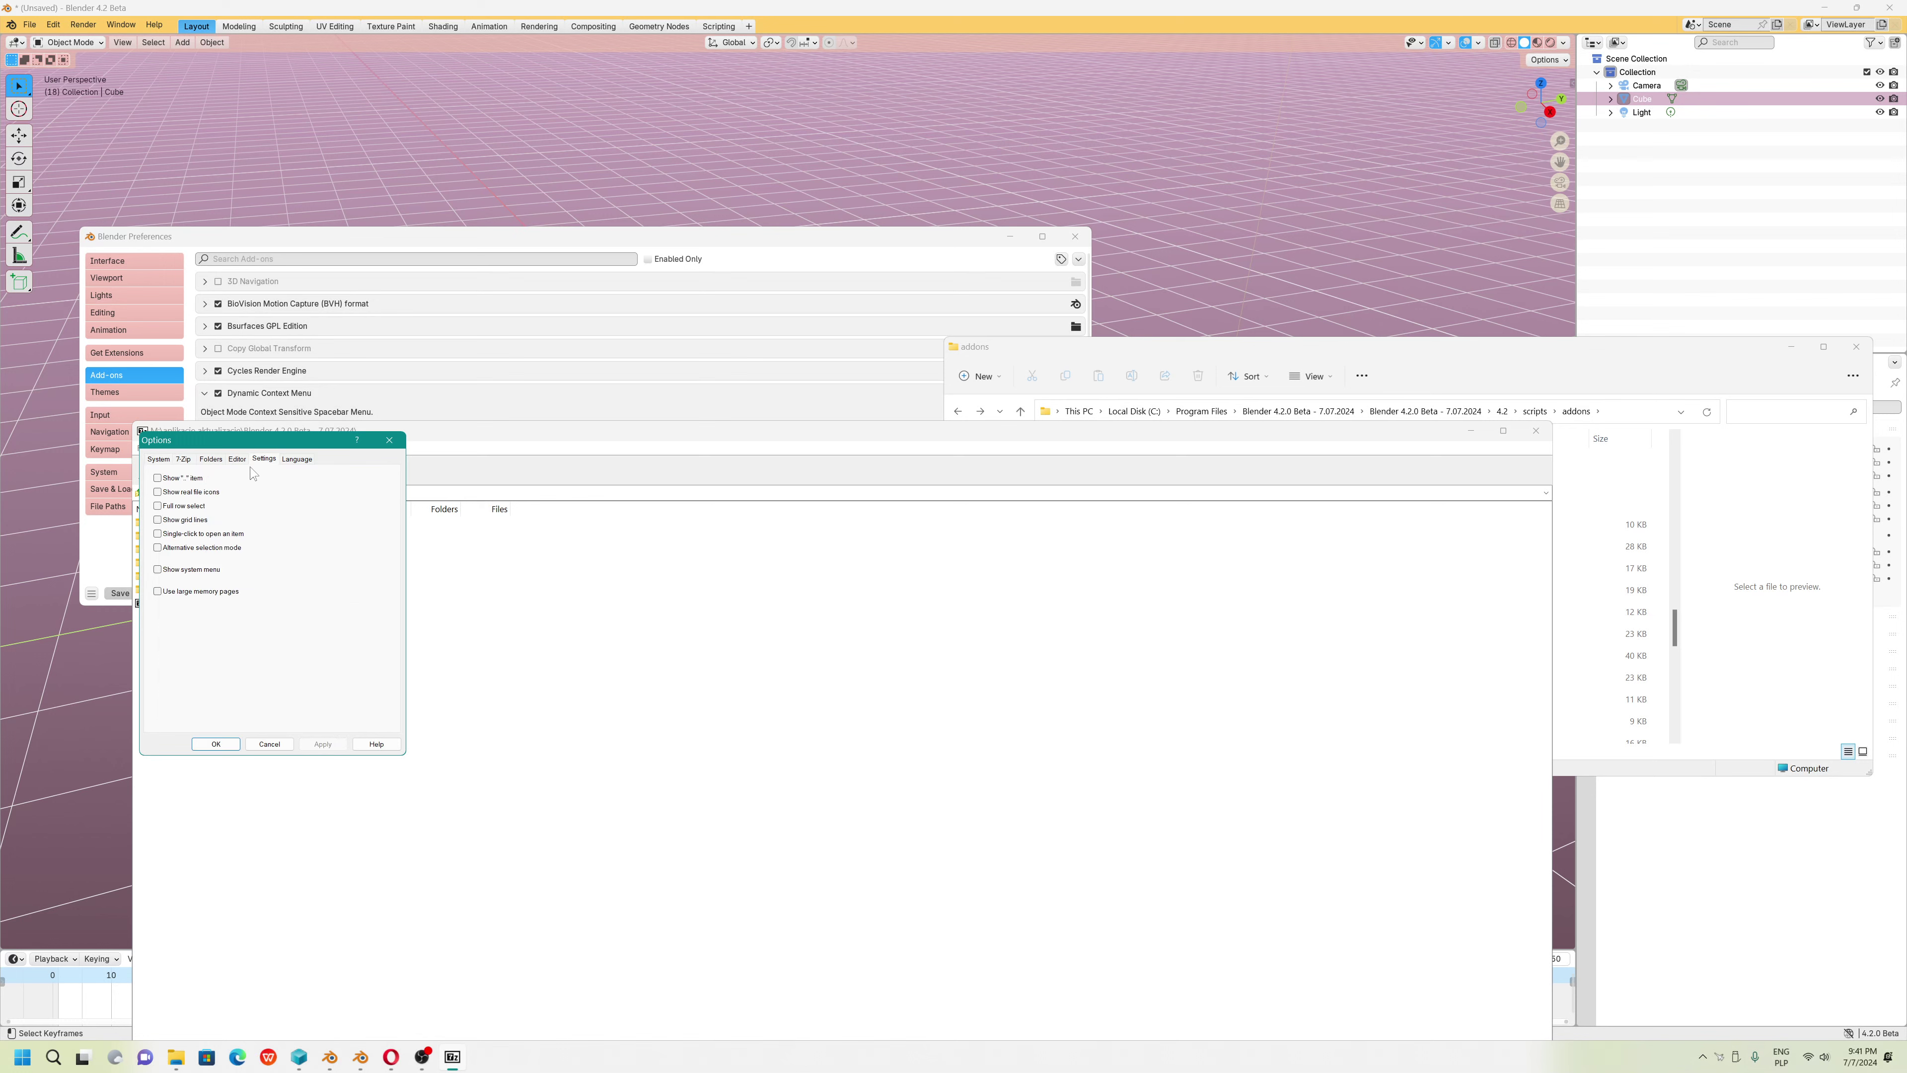
{"action": "left_click", "coordinate": [188, 482]}
{"action": "left_click", "coordinate": [191, 493]}
{"action": "left_click", "coordinate": [237, 459]}
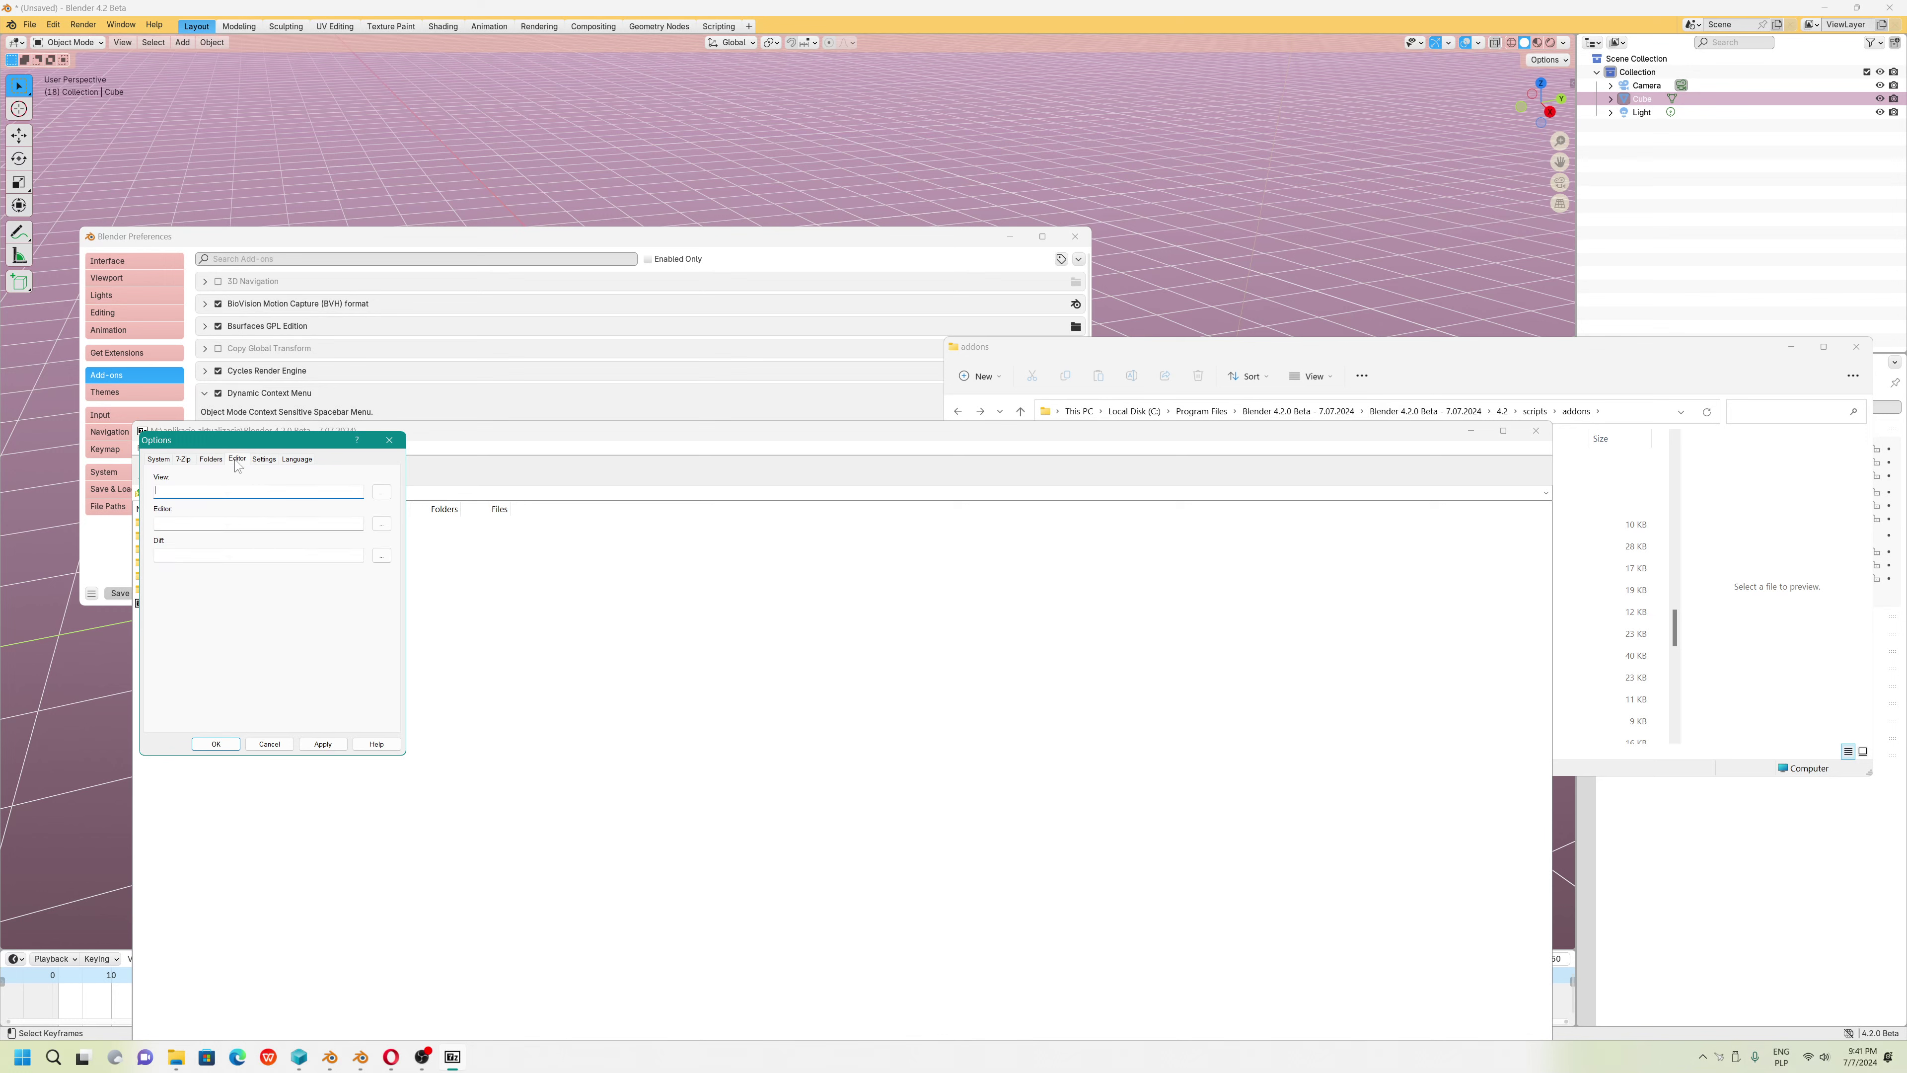
{"action": "left_click", "coordinate": [235, 745]}
Close 7-Zip and set 7-Zip File Manager as the app for .7z files
{"action": "left_click", "coordinate": [1535, 431]}
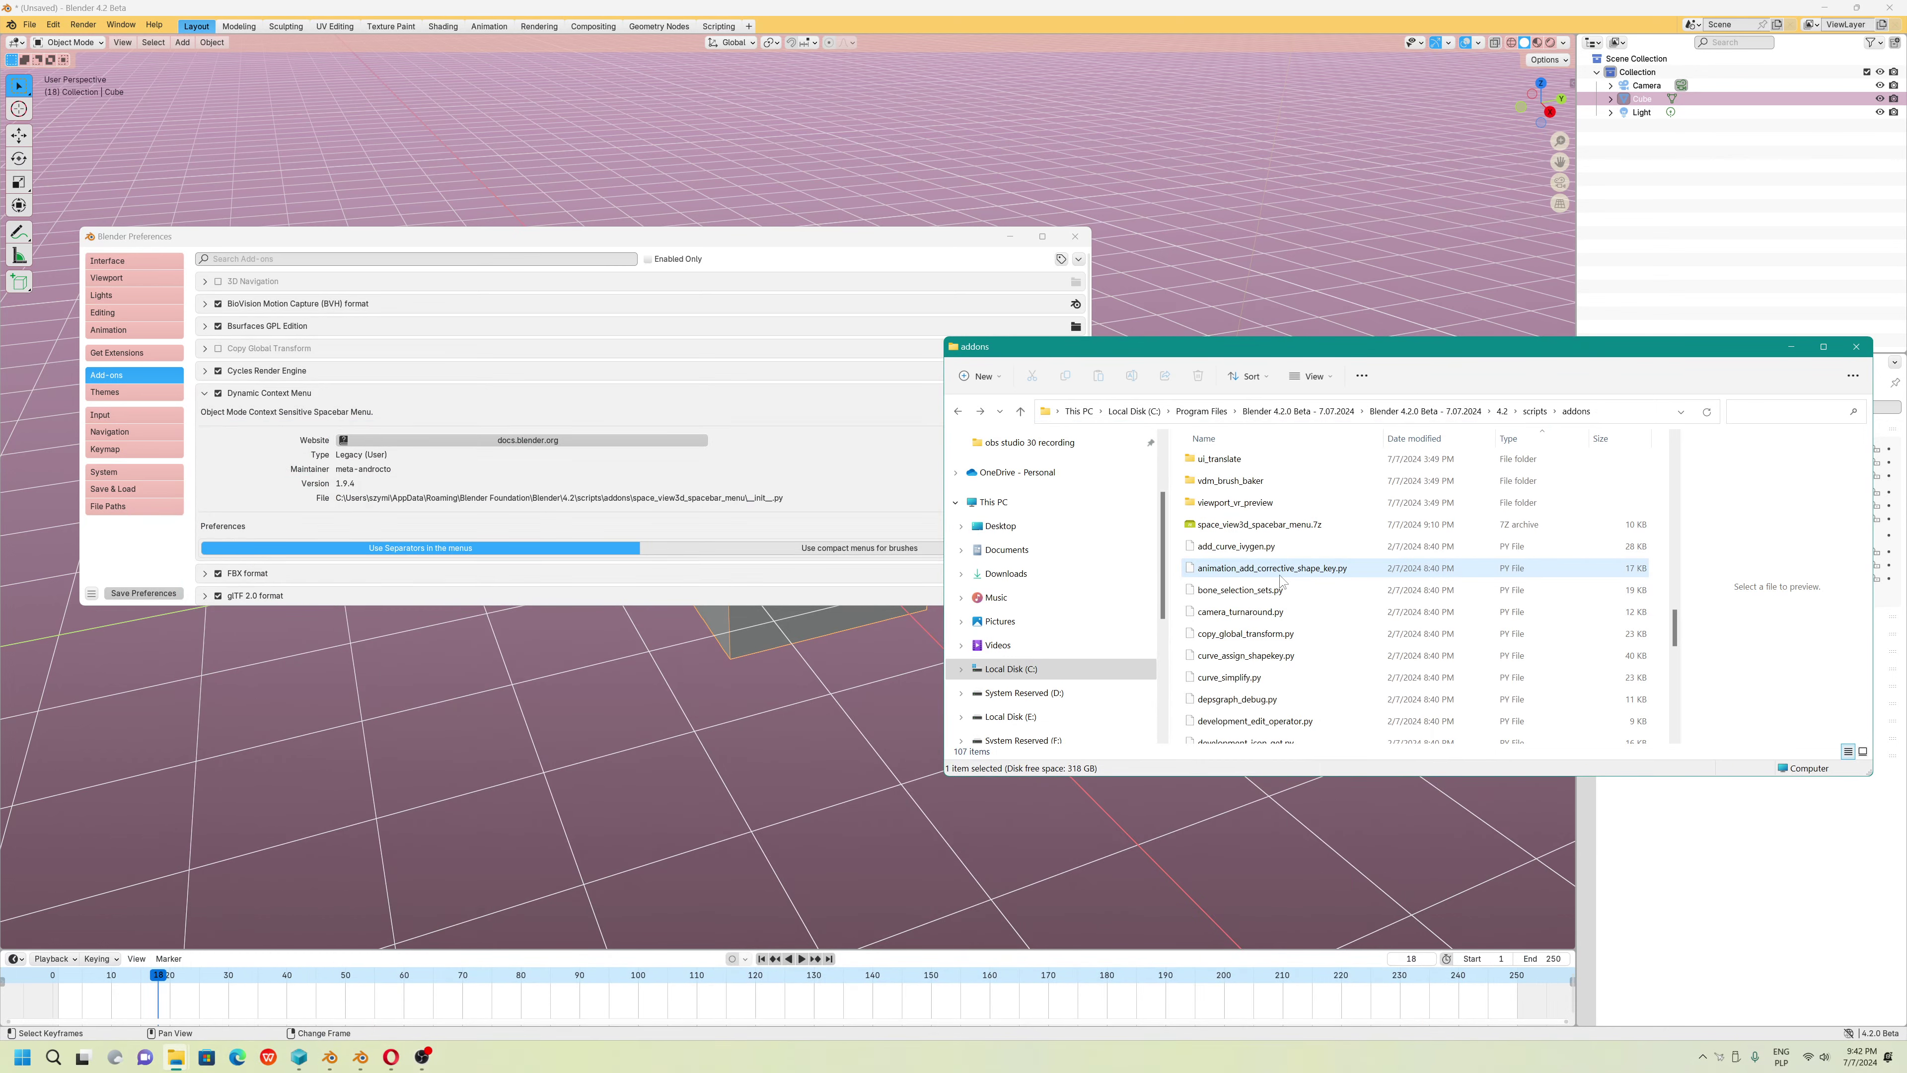
{"action": "right_click", "coordinate": [1268, 523]}
{"action": "right_click", "coordinate": [1241, 529]}
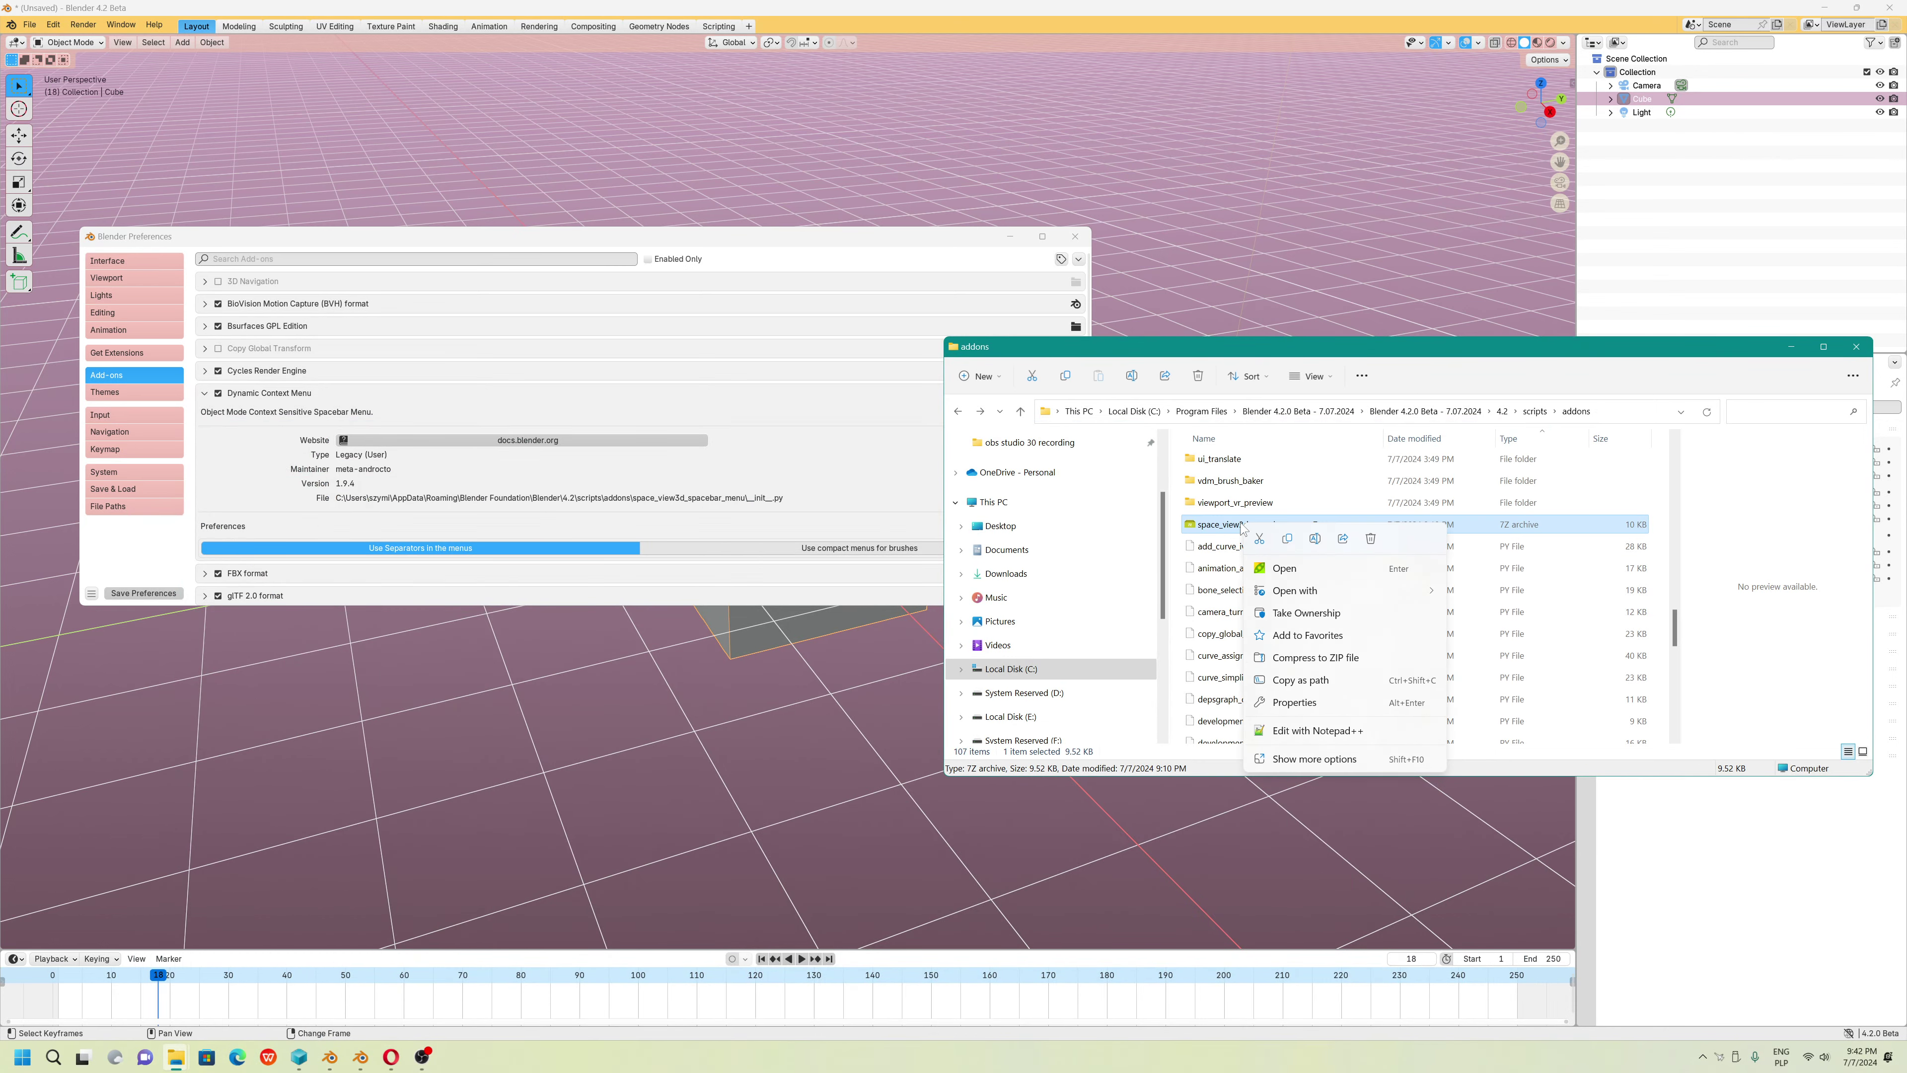
{"action": "left_click", "coordinate": [1296, 707]}
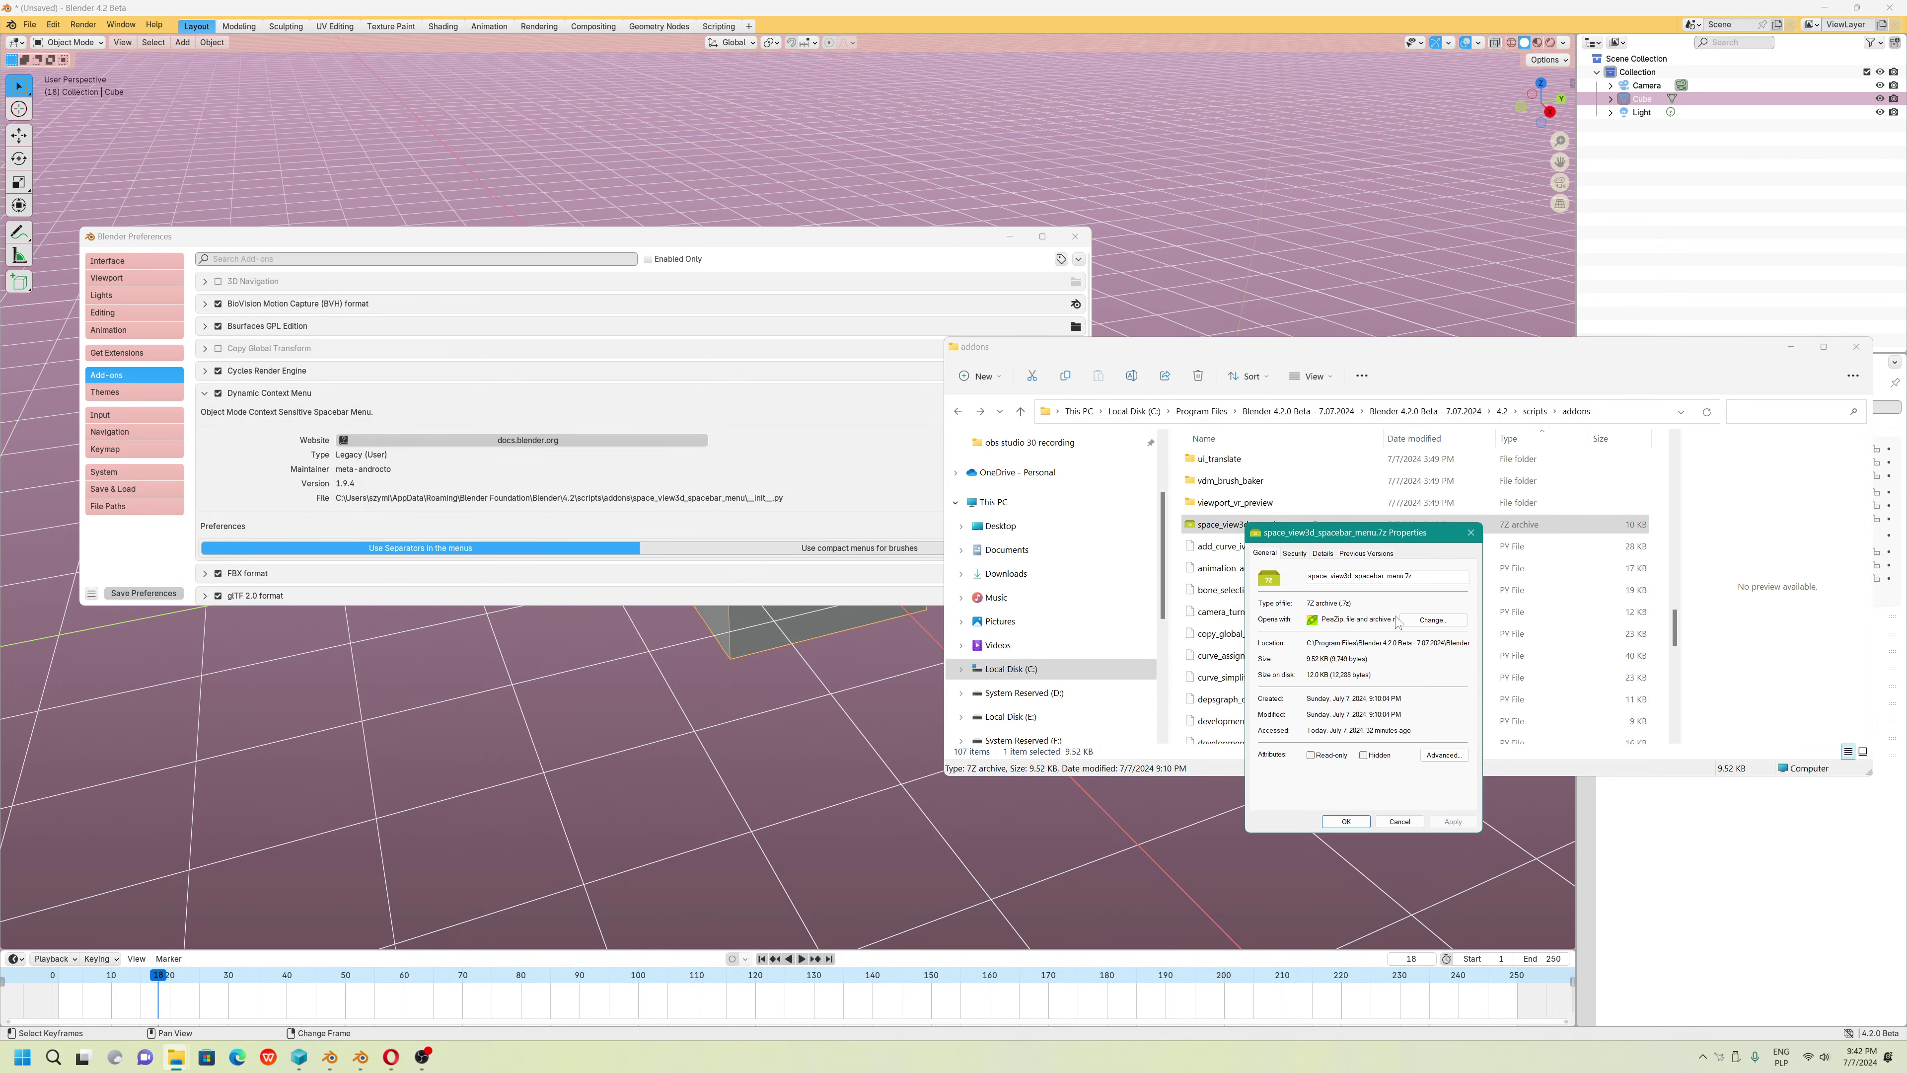
{"action": "left_click", "coordinate": [1433, 619]}
{"action": "left_click", "coordinate": [908, 420]}
{"action": "left_click", "coordinate": [981, 527]}
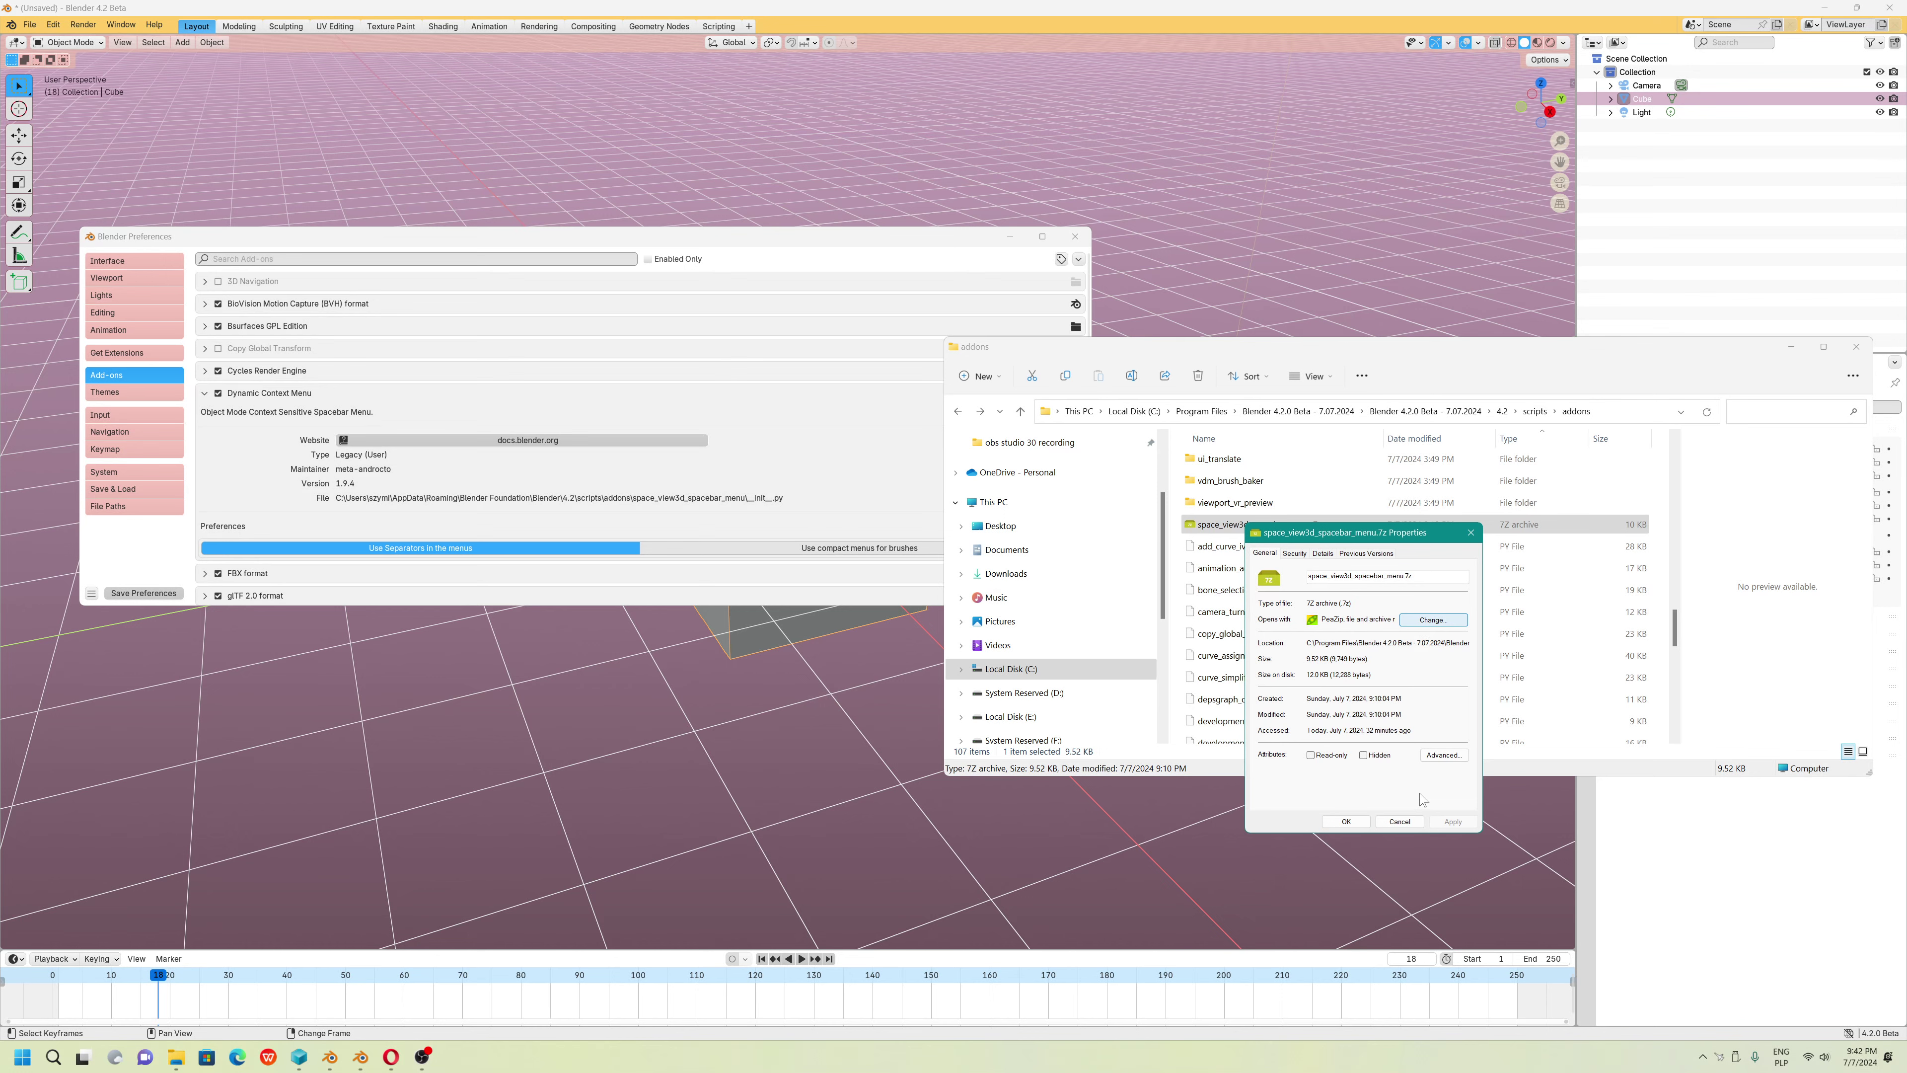
{"action": "left_click", "coordinate": [1346, 821]}
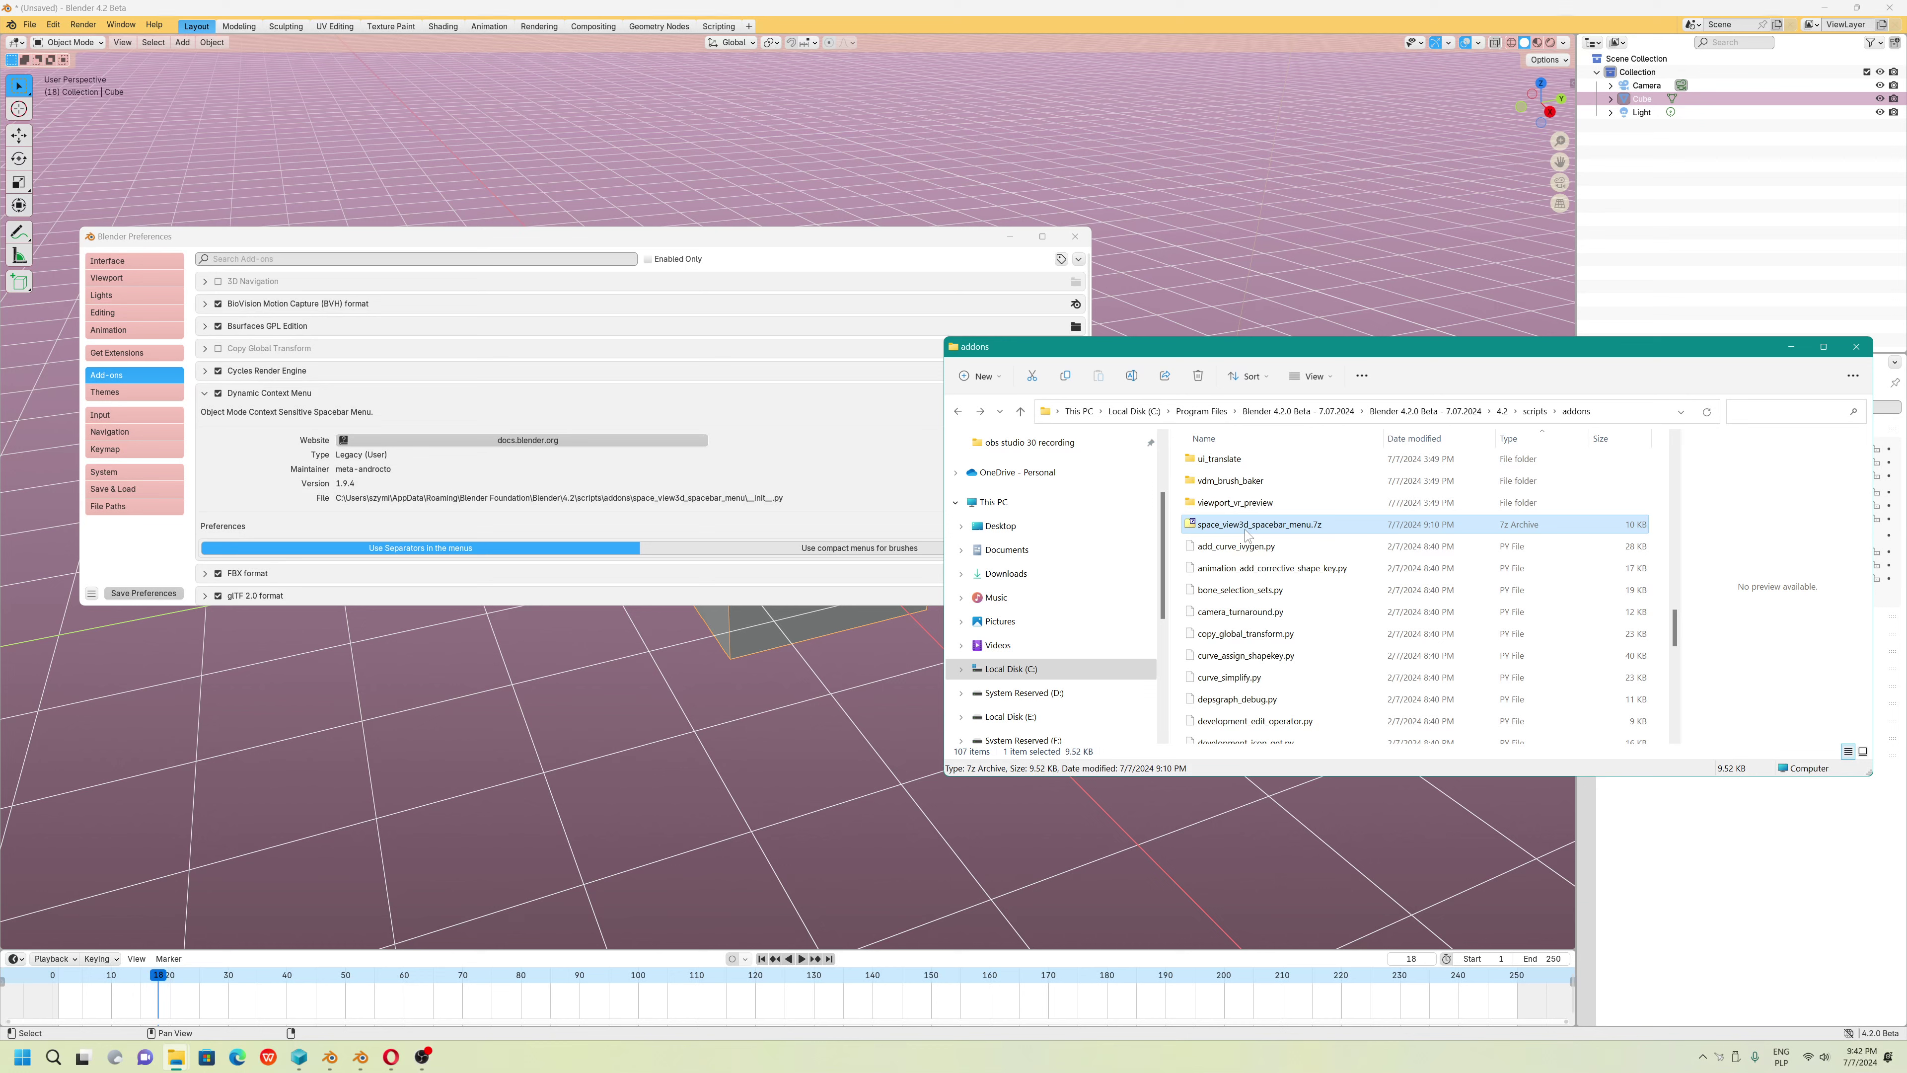
Inspect the nine .py files in space_view3d_spacebar_menu, then return to addons
{"action": "scroll", "coordinate": [1247, 555], "scroll_direction": "up", "scroll_amount": 1}
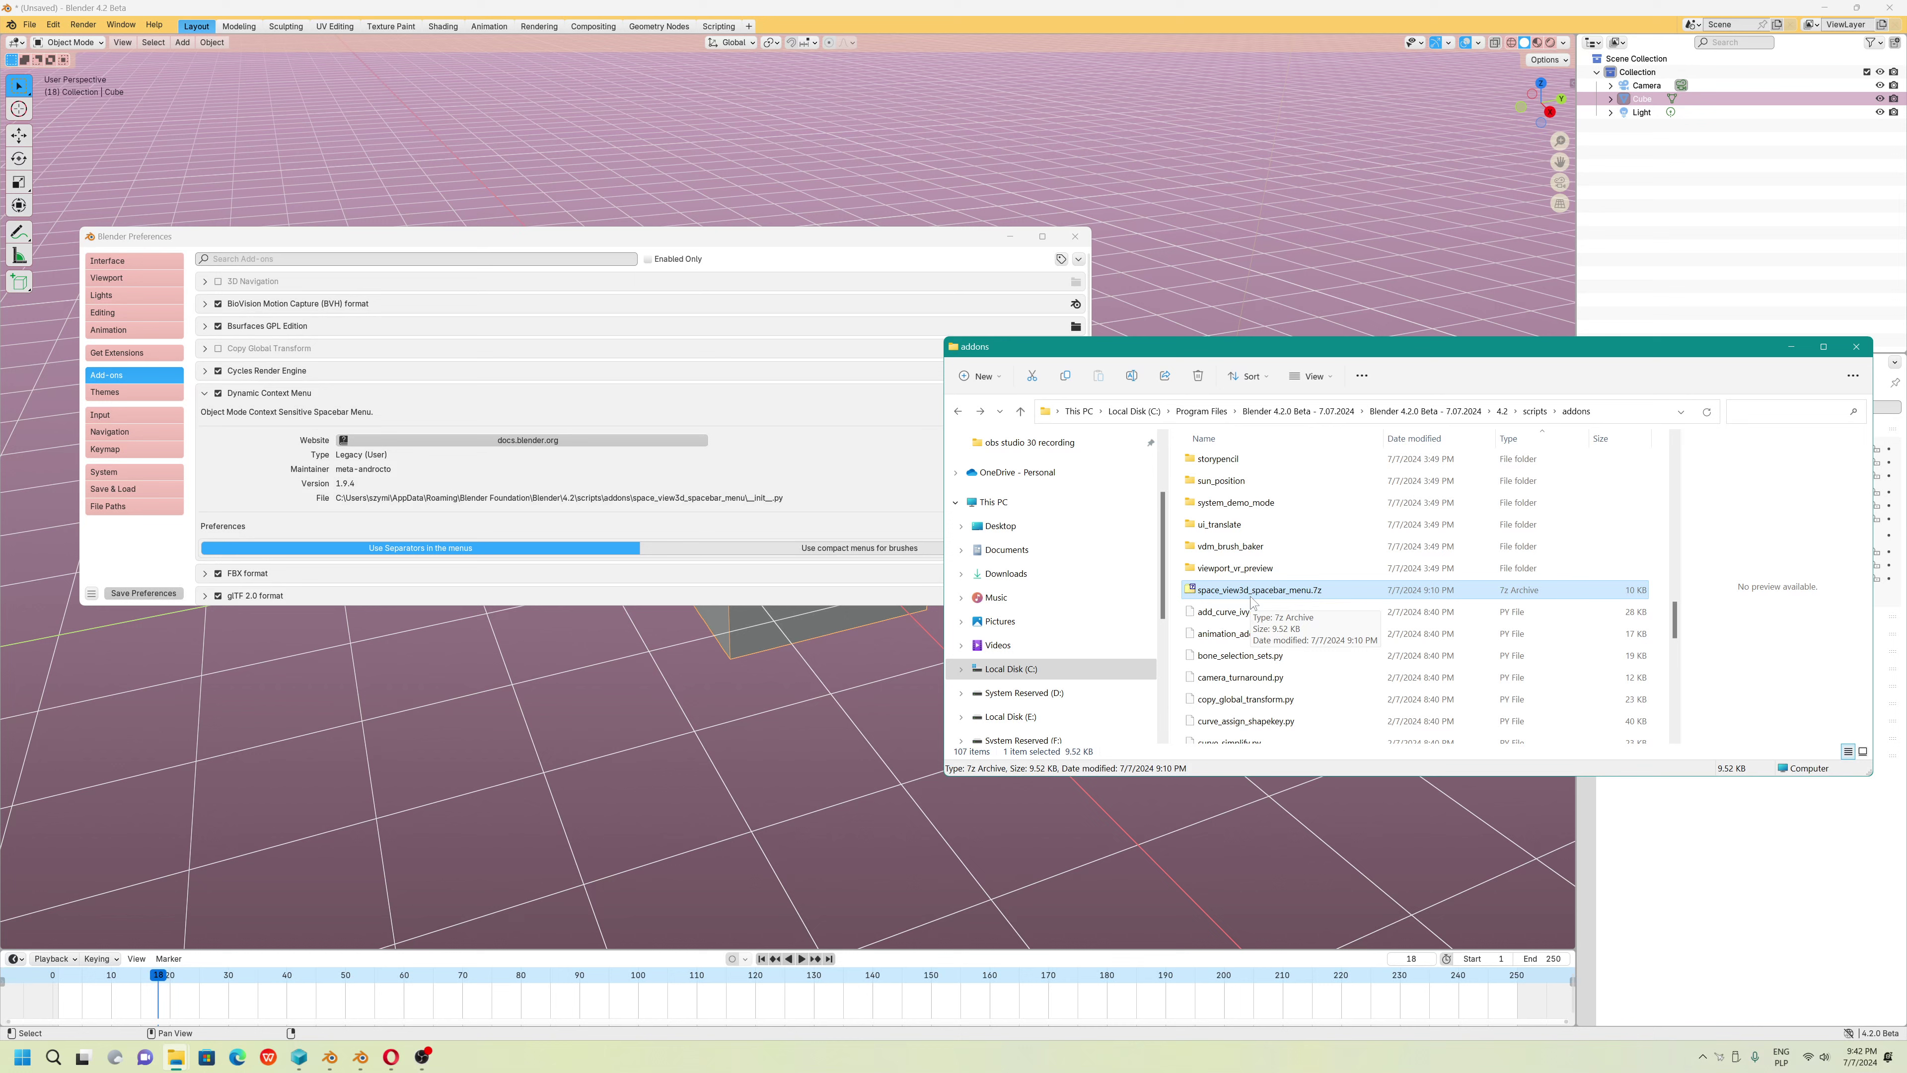
{"action": "scroll", "coordinate": [1257, 604], "scroll_direction": "up", "scroll_amount": 3}
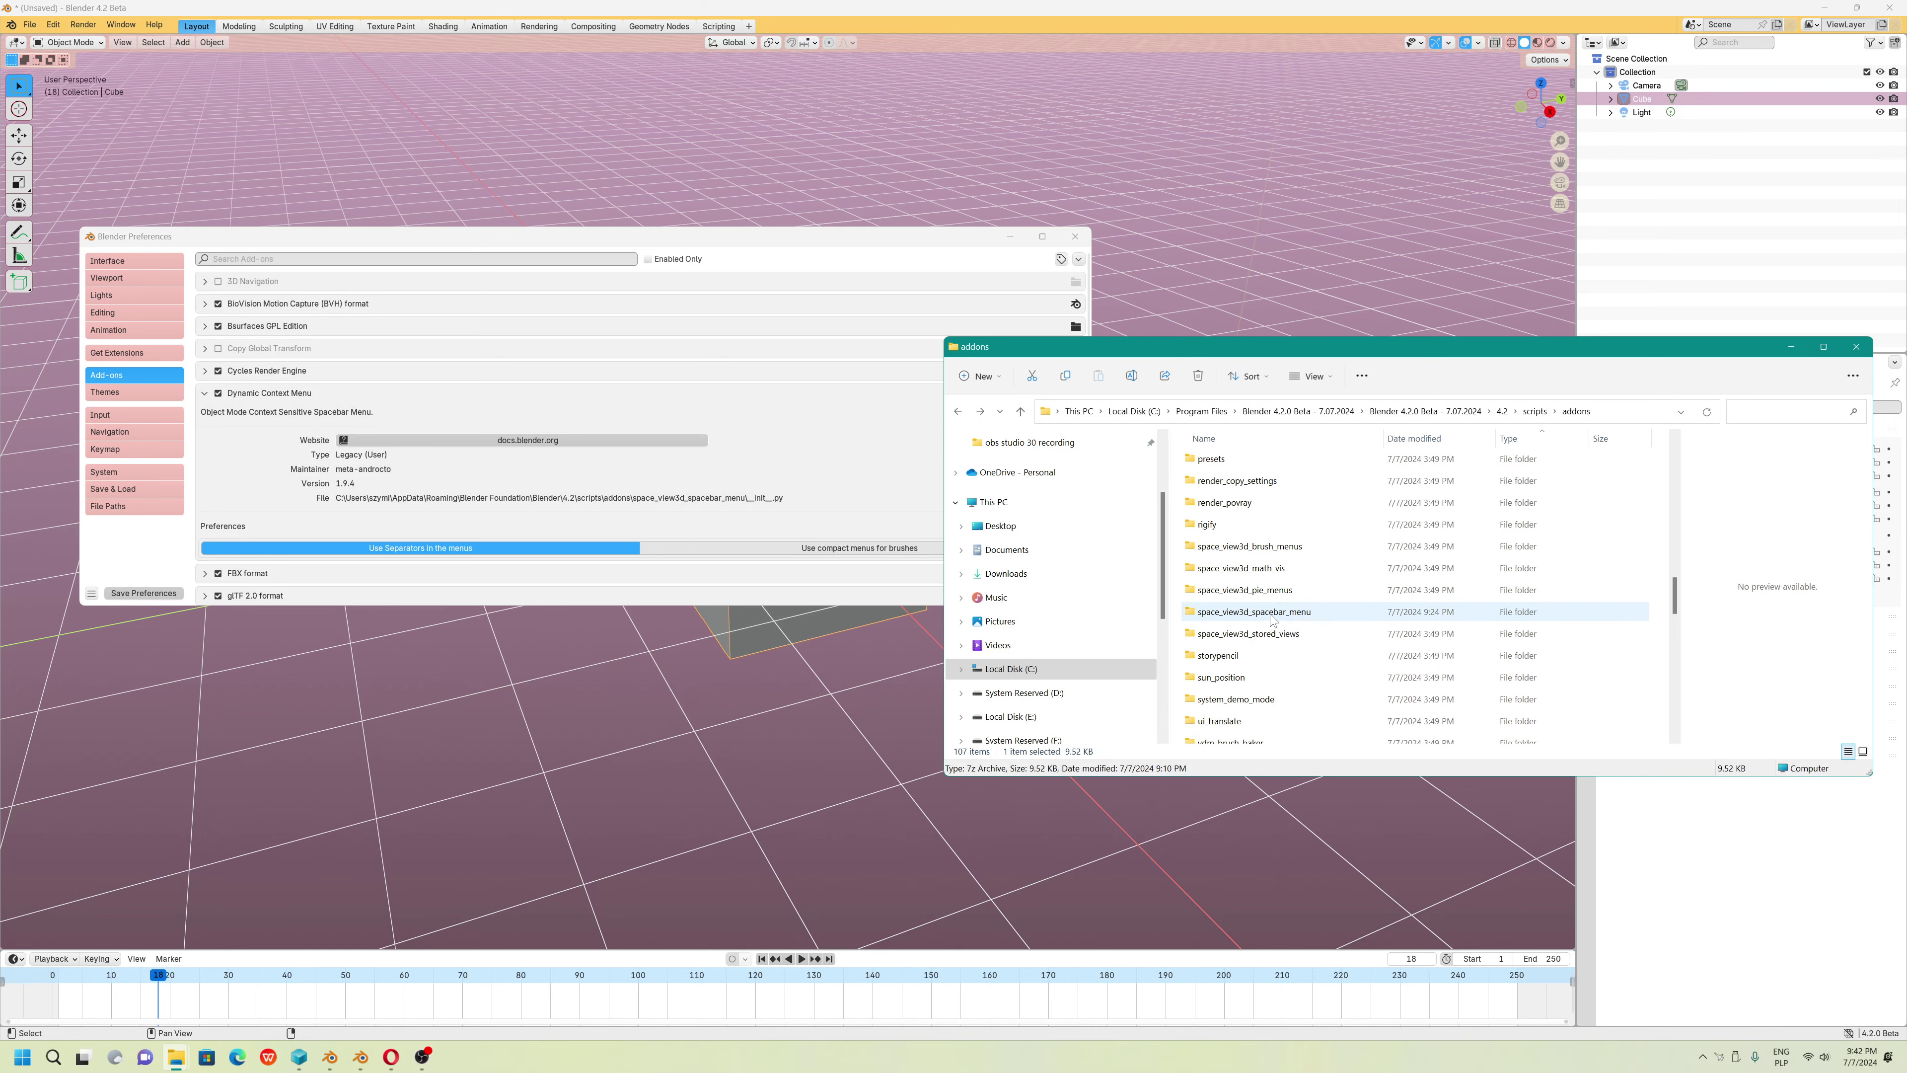
{"action": "double_click", "coordinate": [1269, 613]}
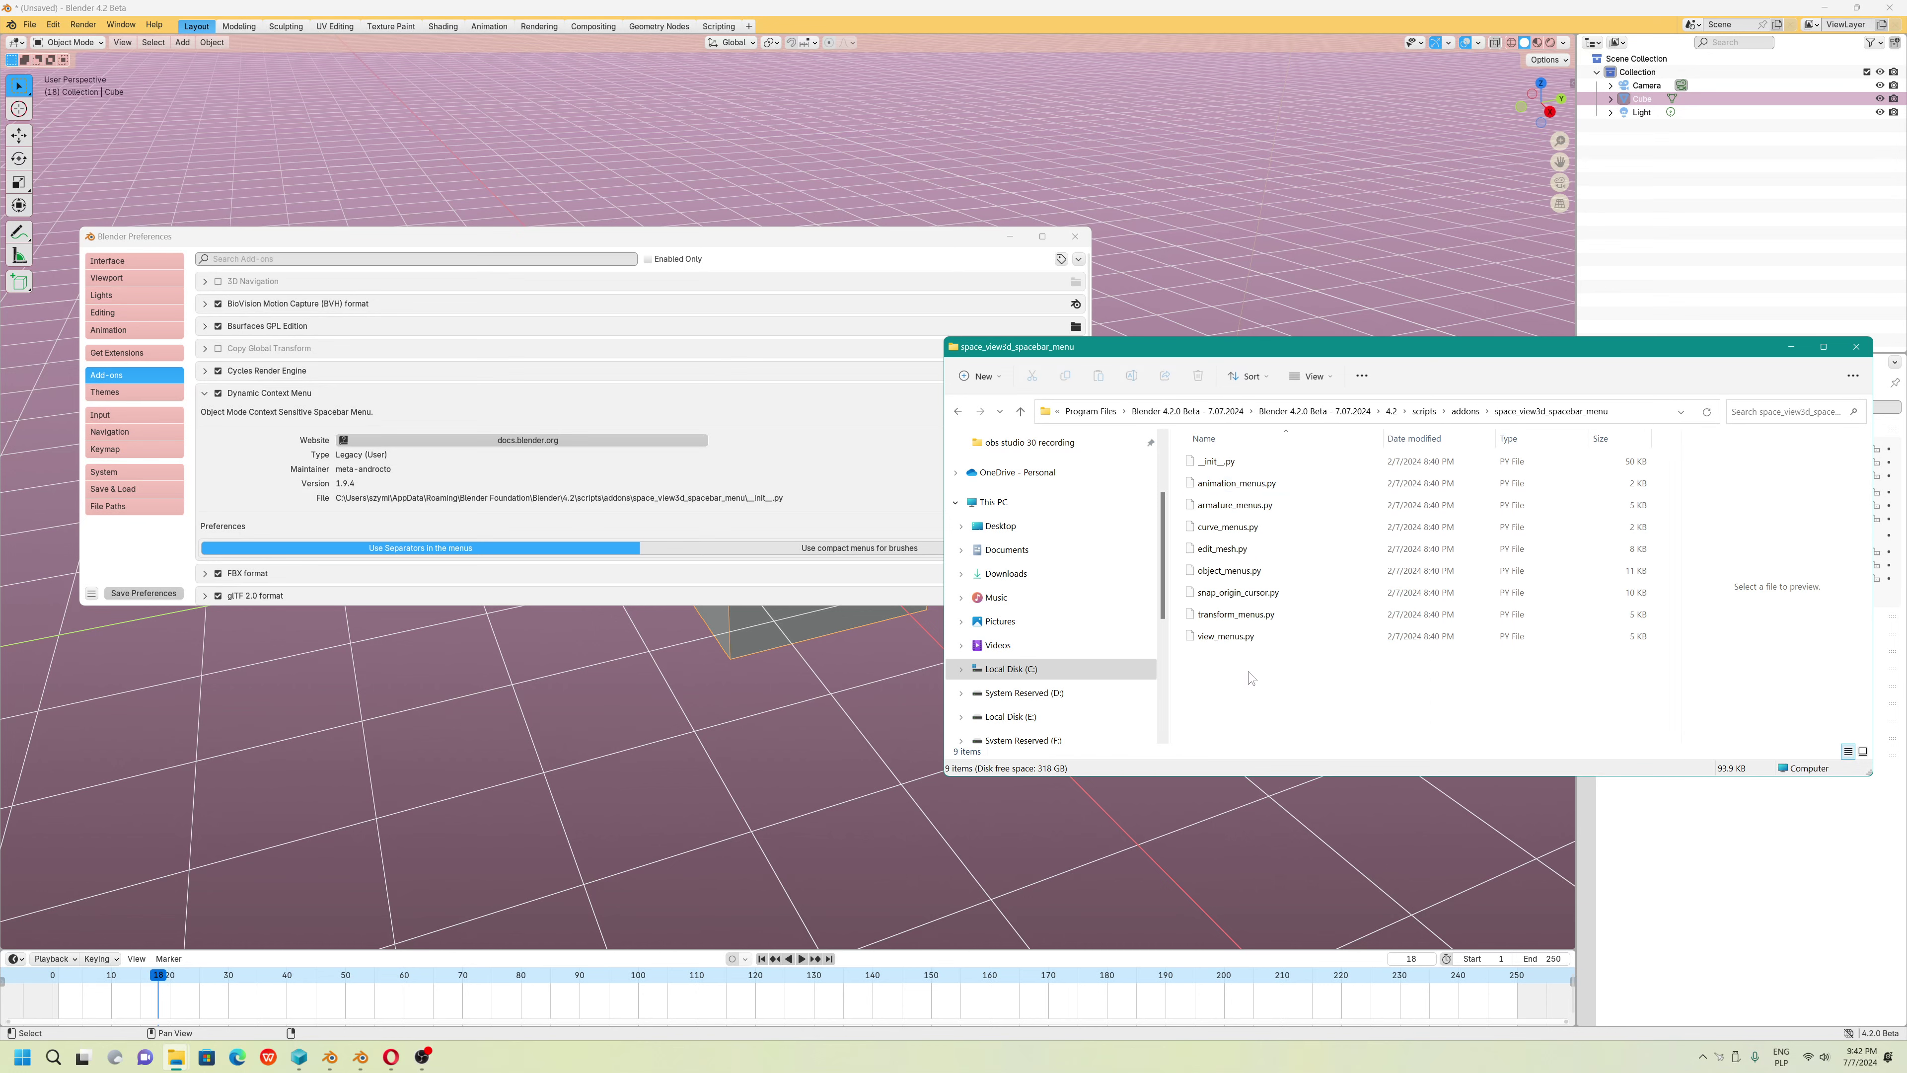
{"action": "left_click_drag", "start_coordinate": [1251, 678], "coordinate": [1218, 471]}
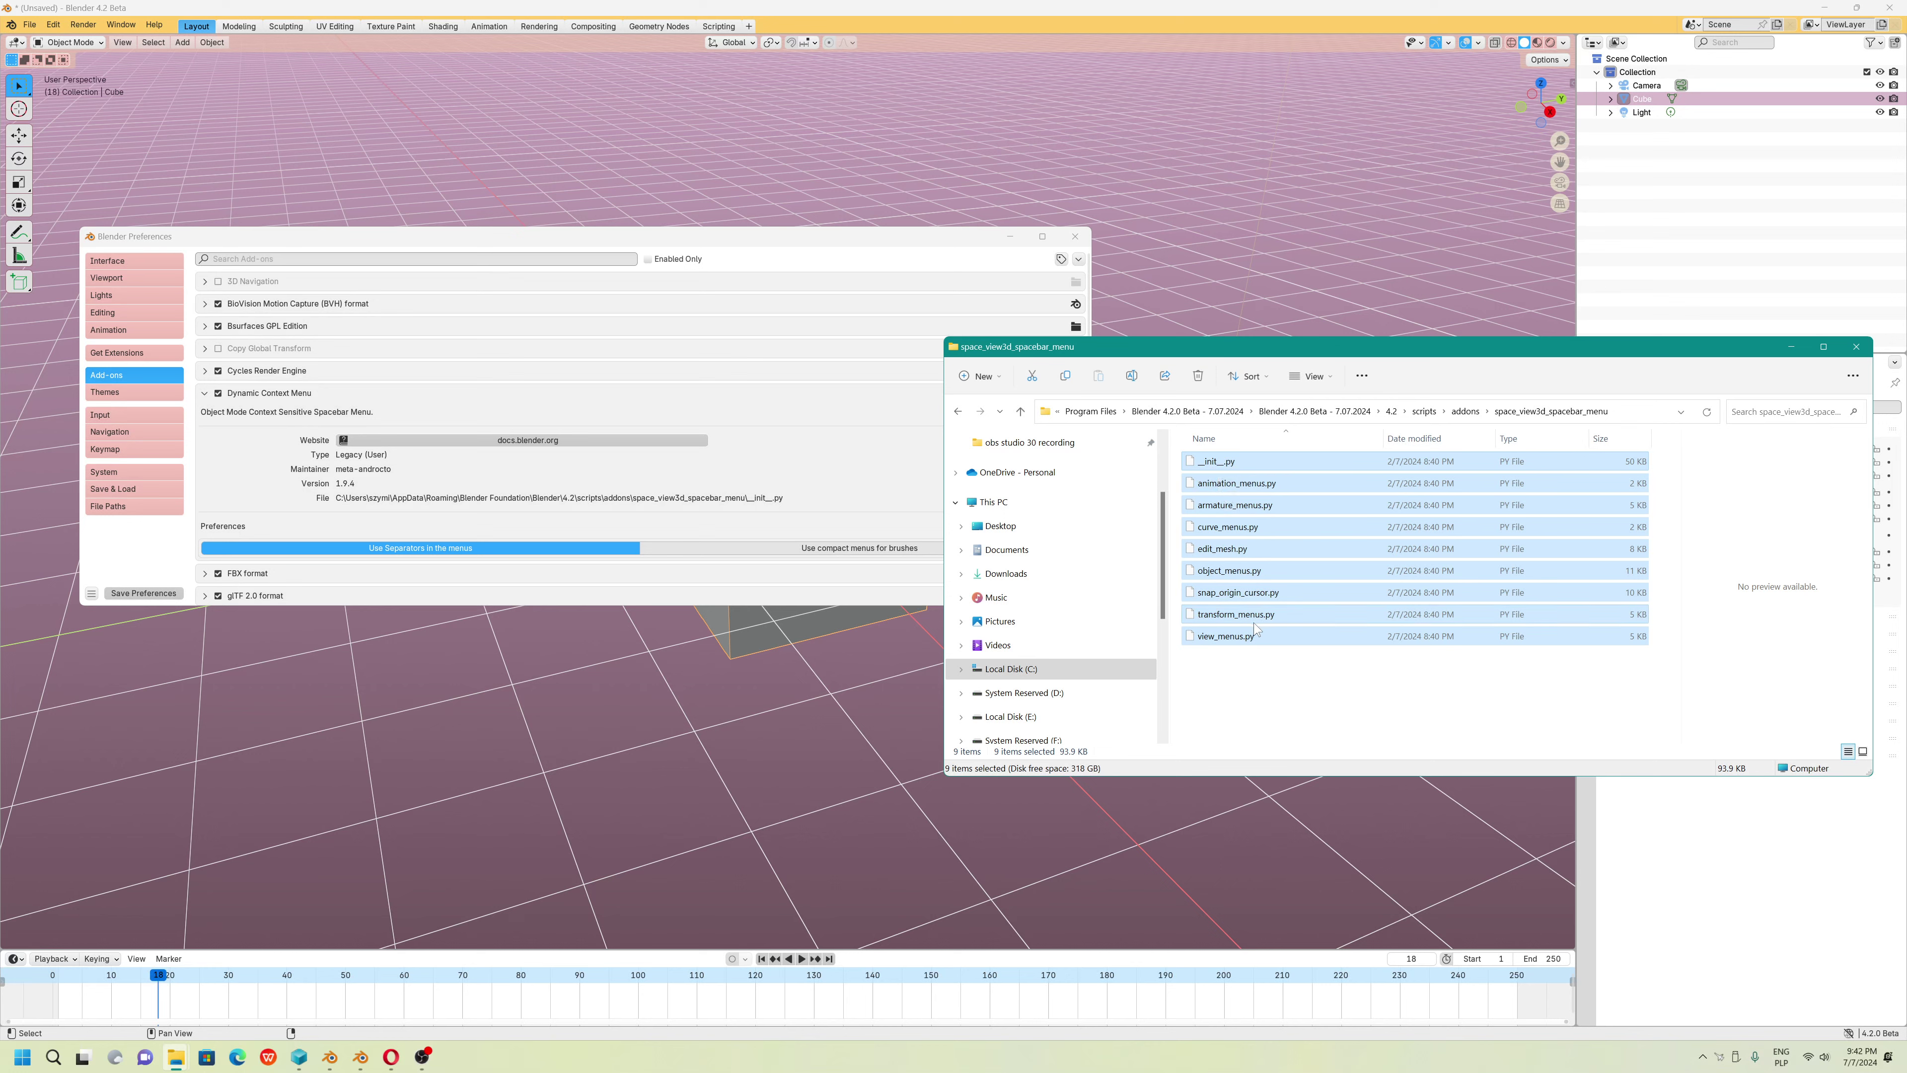
{"action": "left_click", "coordinate": [1466, 411]}
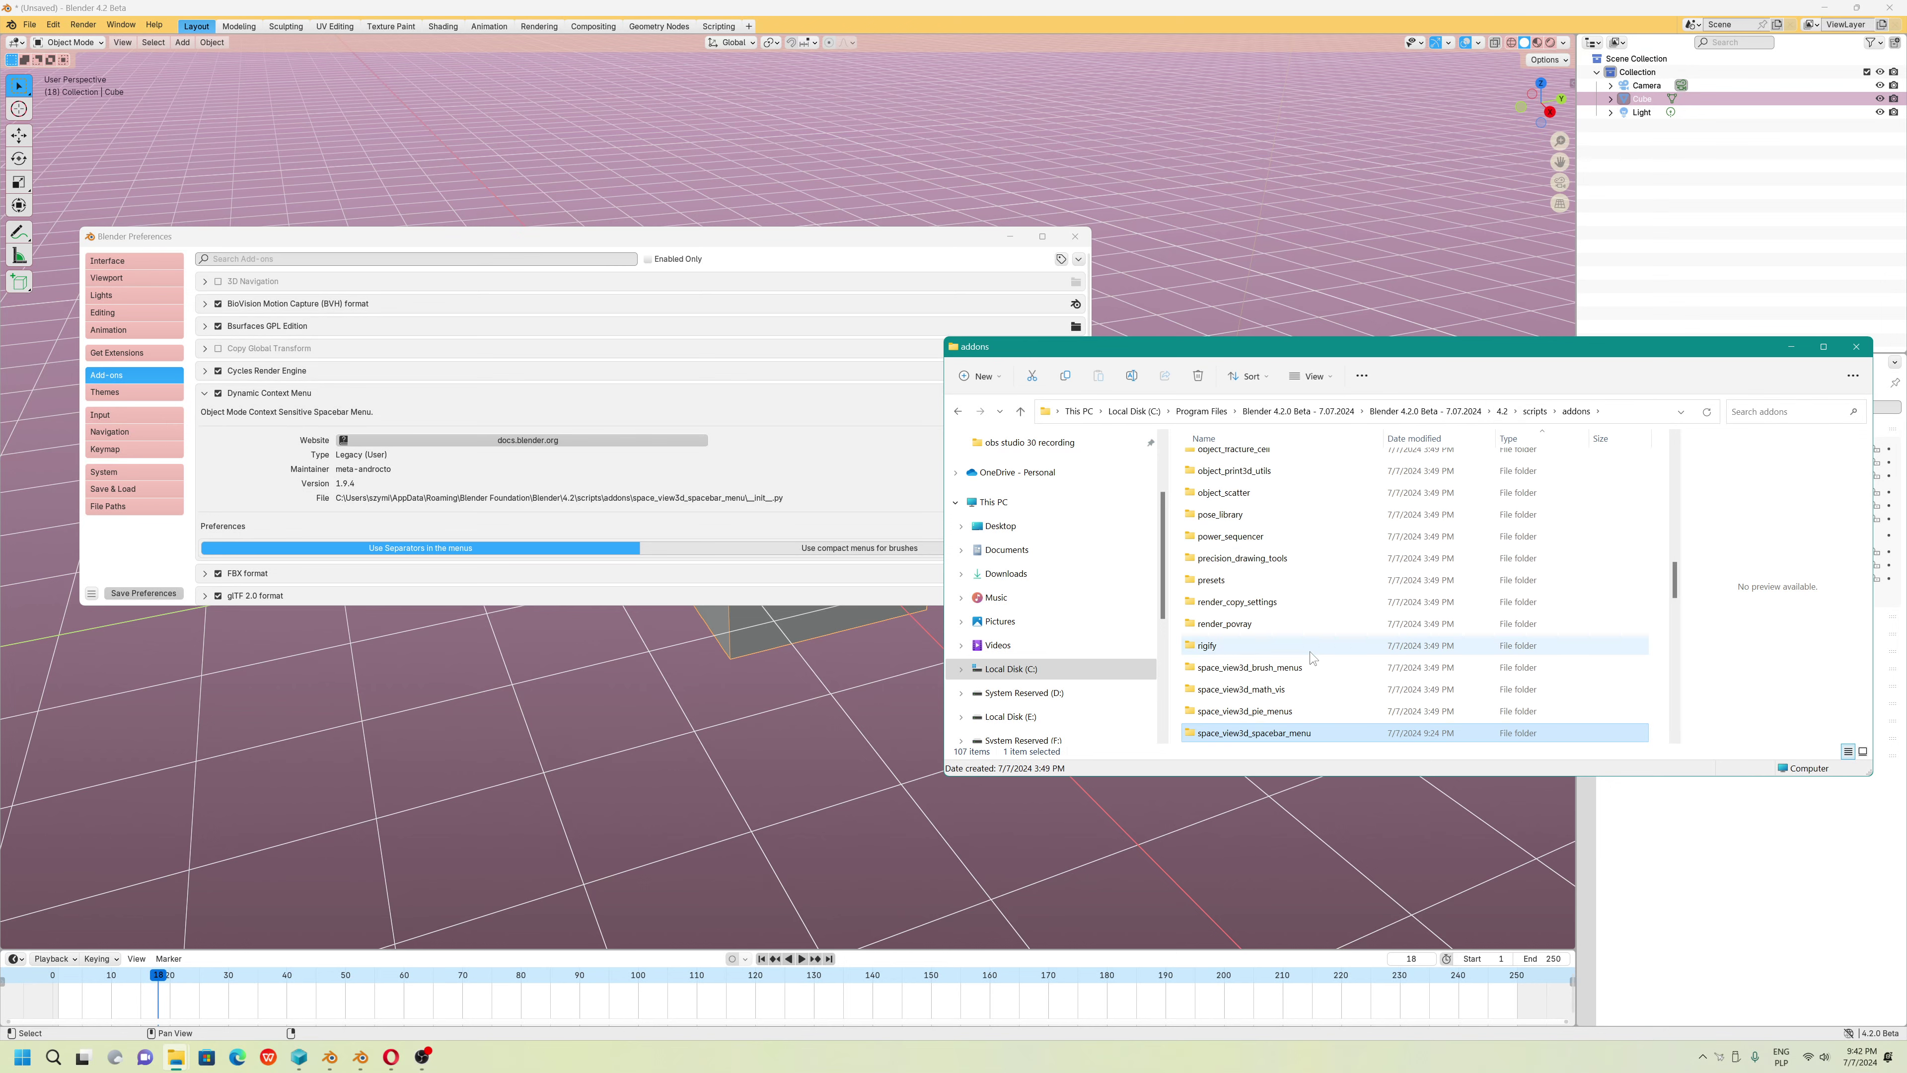
Copy the addons folder path from Explorer's address bar
{"action": "left_click", "coordinate": [1614, 413]}
{"action": "right_click", "coordinate": [1614, 413]}
{"action": "left_click", "coordinate": [1641, 453]}
In Blender Preferences, uninstall the Dynamic Context Menu add-on and confirm
{"action": "left_click", "coordinate": [822, 249]}
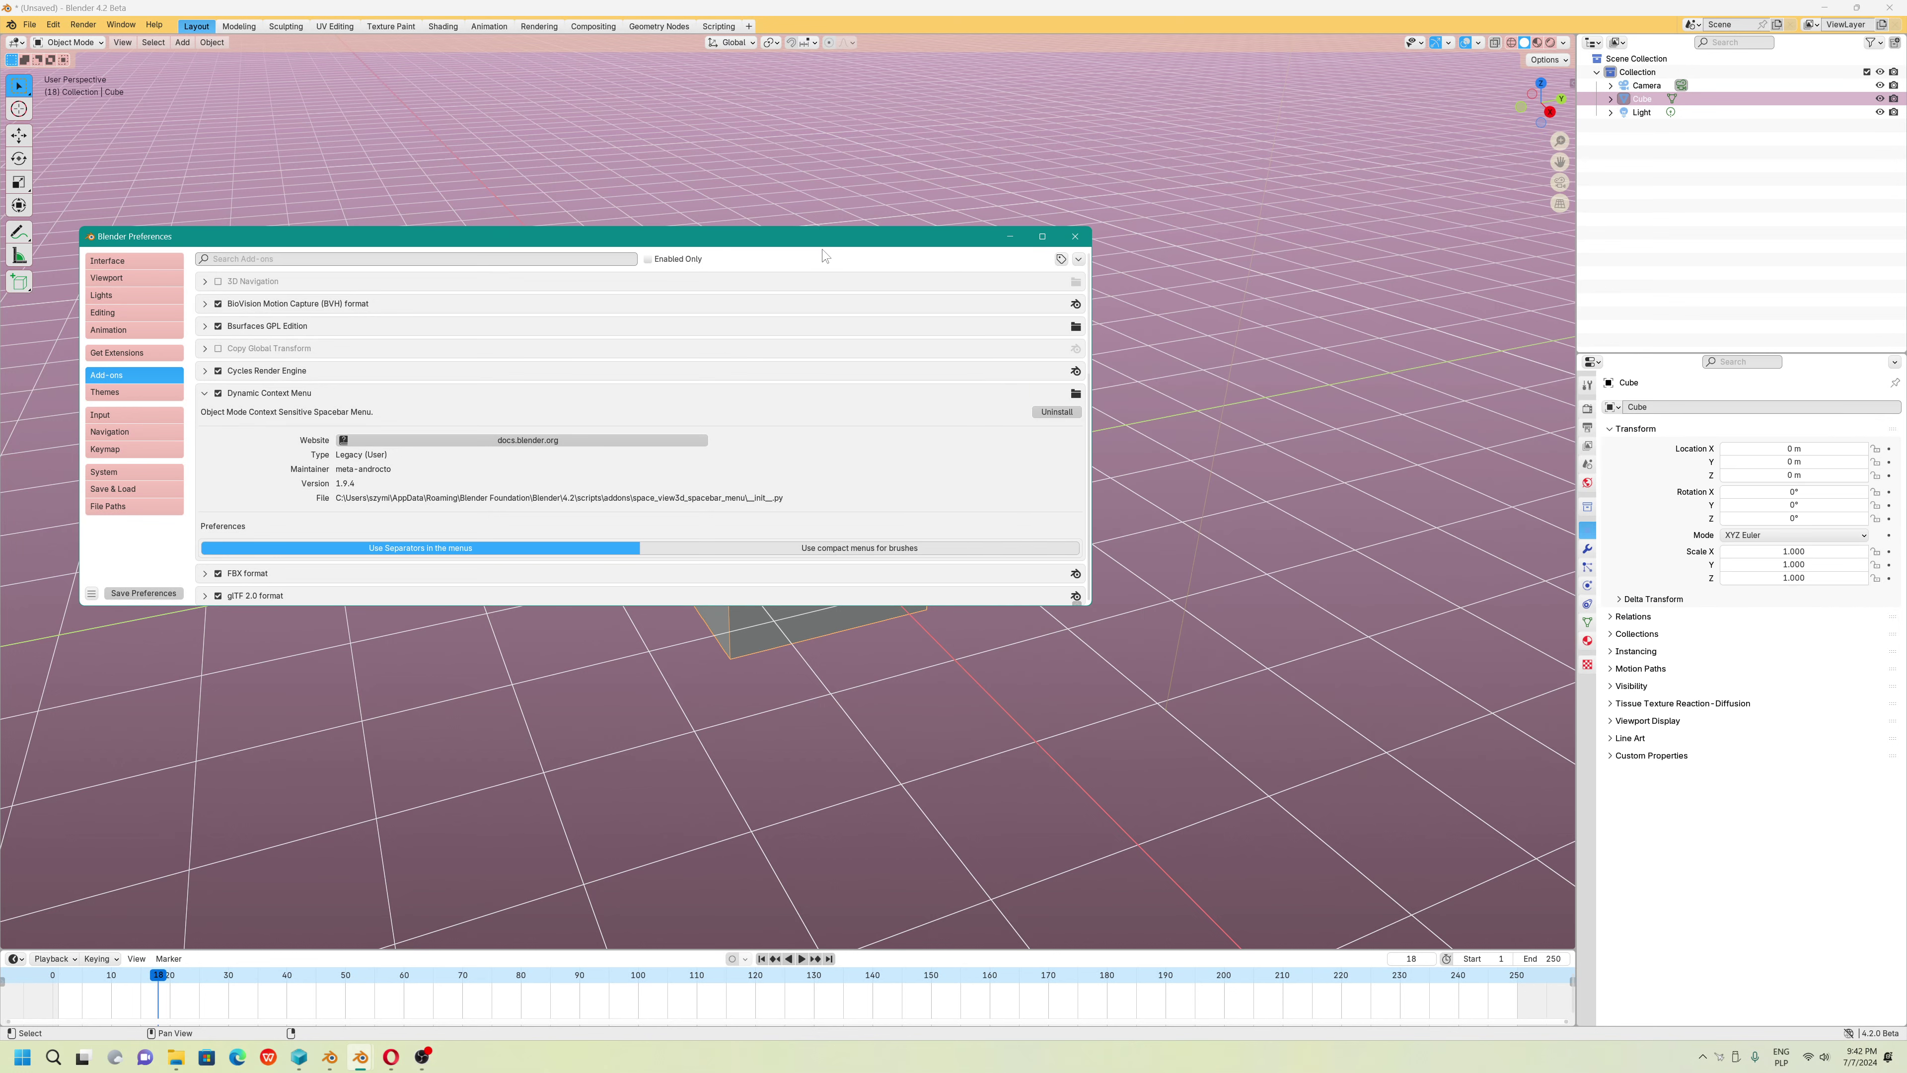
{"action": "left_click", "coordinate": [1079, 259]}
{"action": "left_click", "coordinate": [1073, 415]}
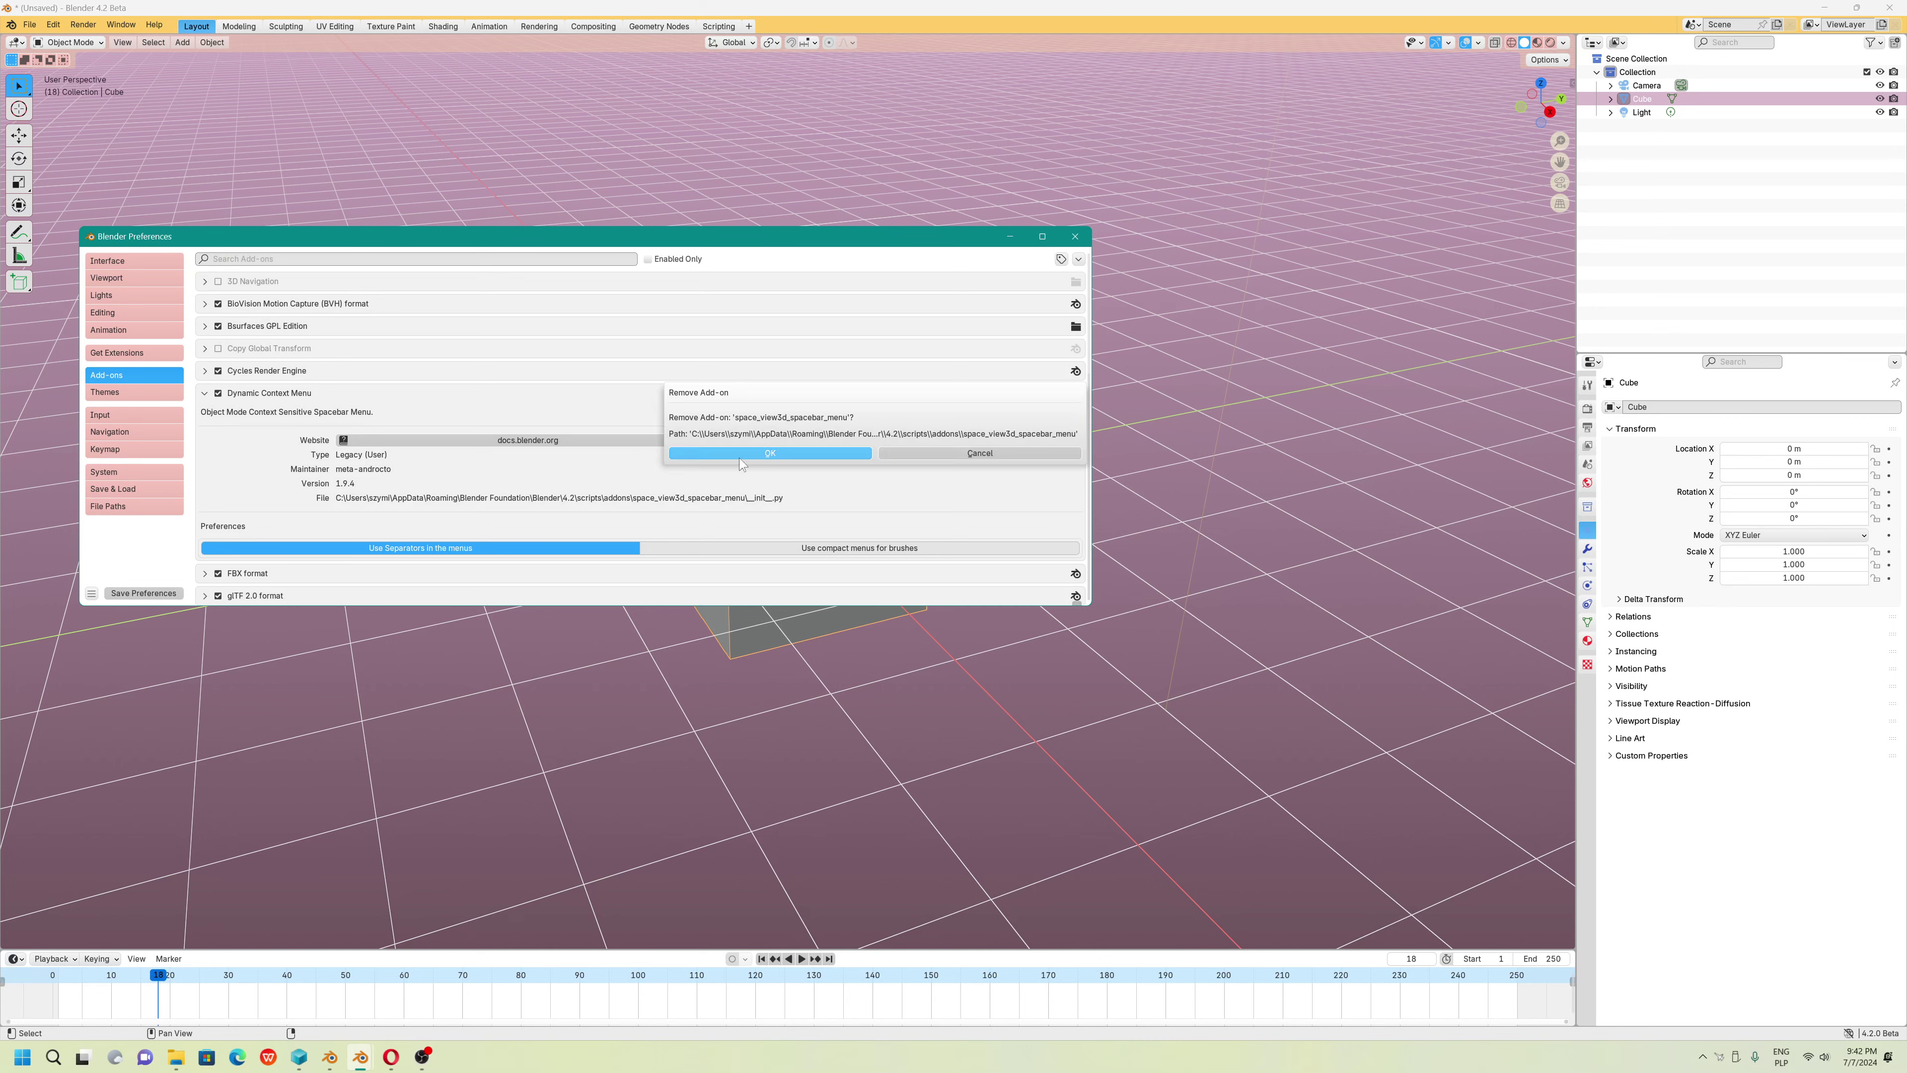
{"action": "left_click", "coordinate": [833, 456]}
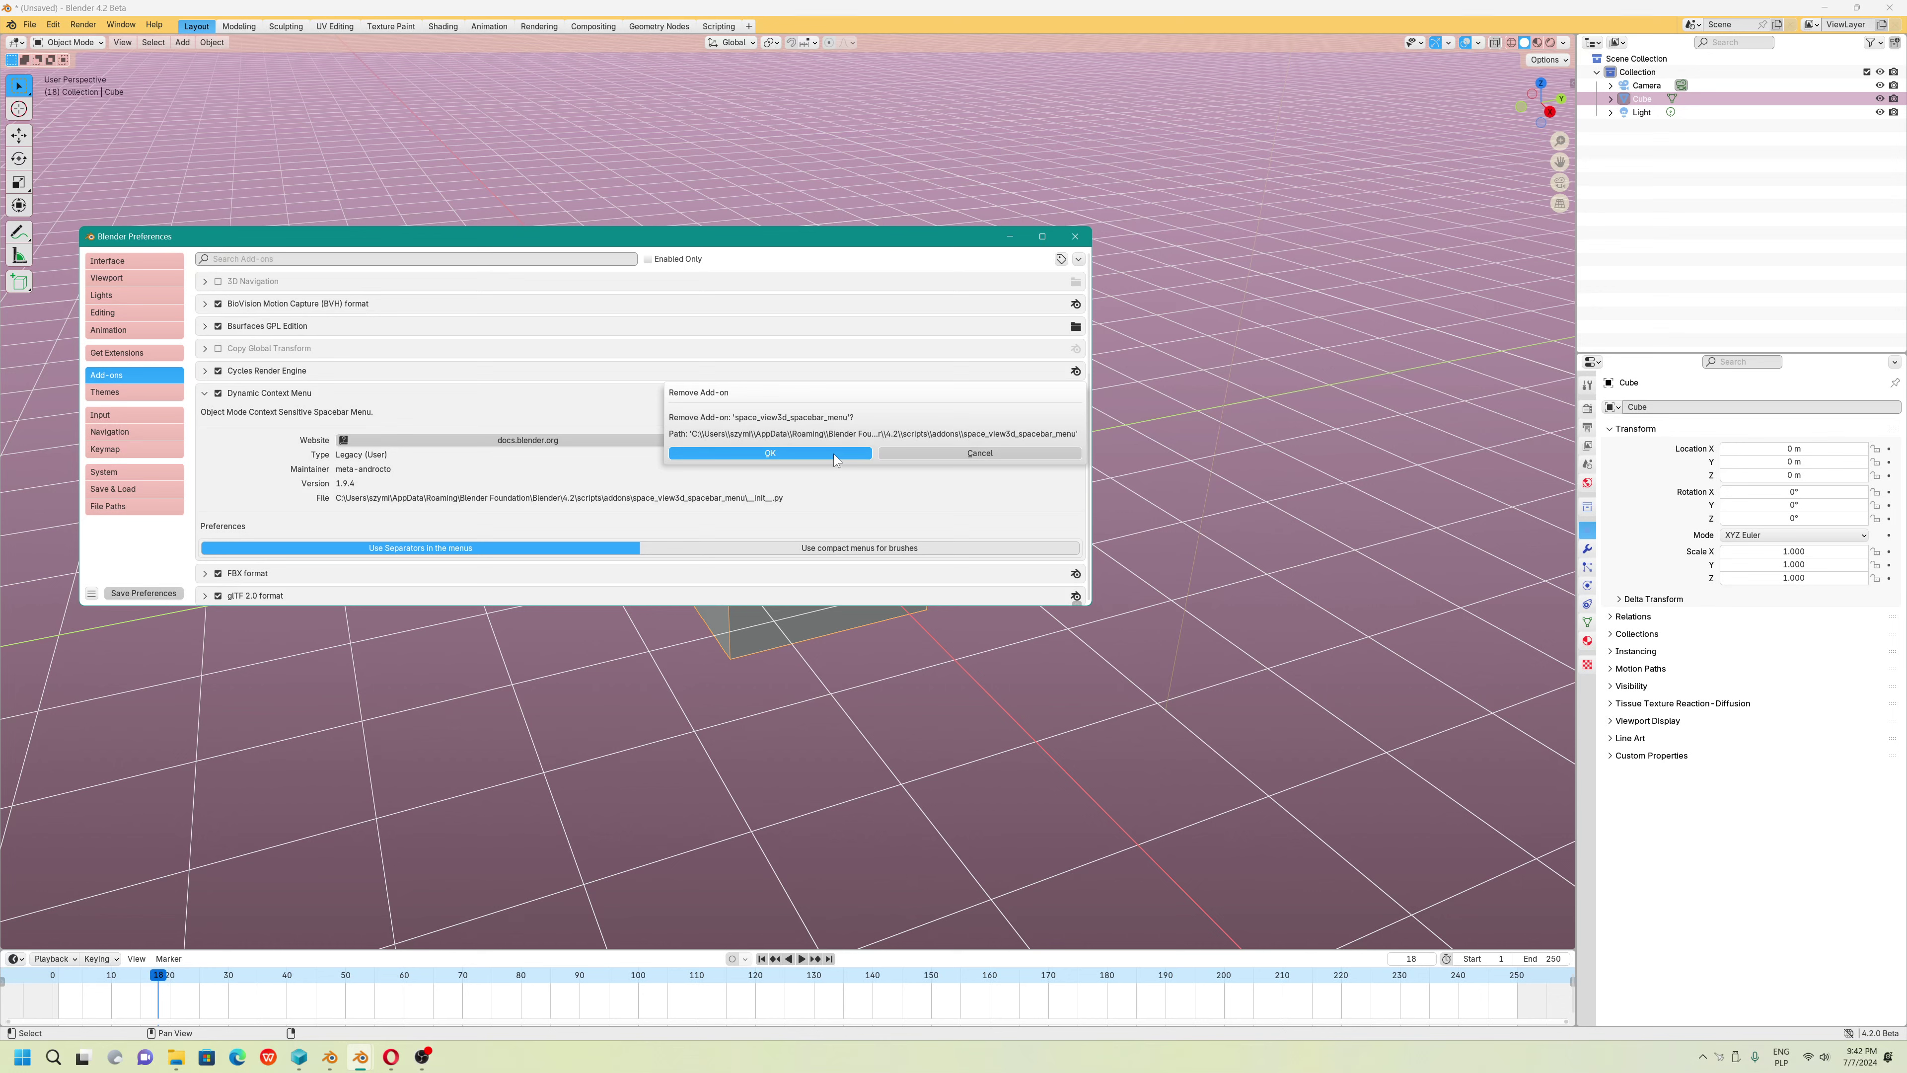
Copy the addons folder path from the Explorer window again, then return to Blender Preferences
{"action": "left_click", "coordinate": [274, 799]}
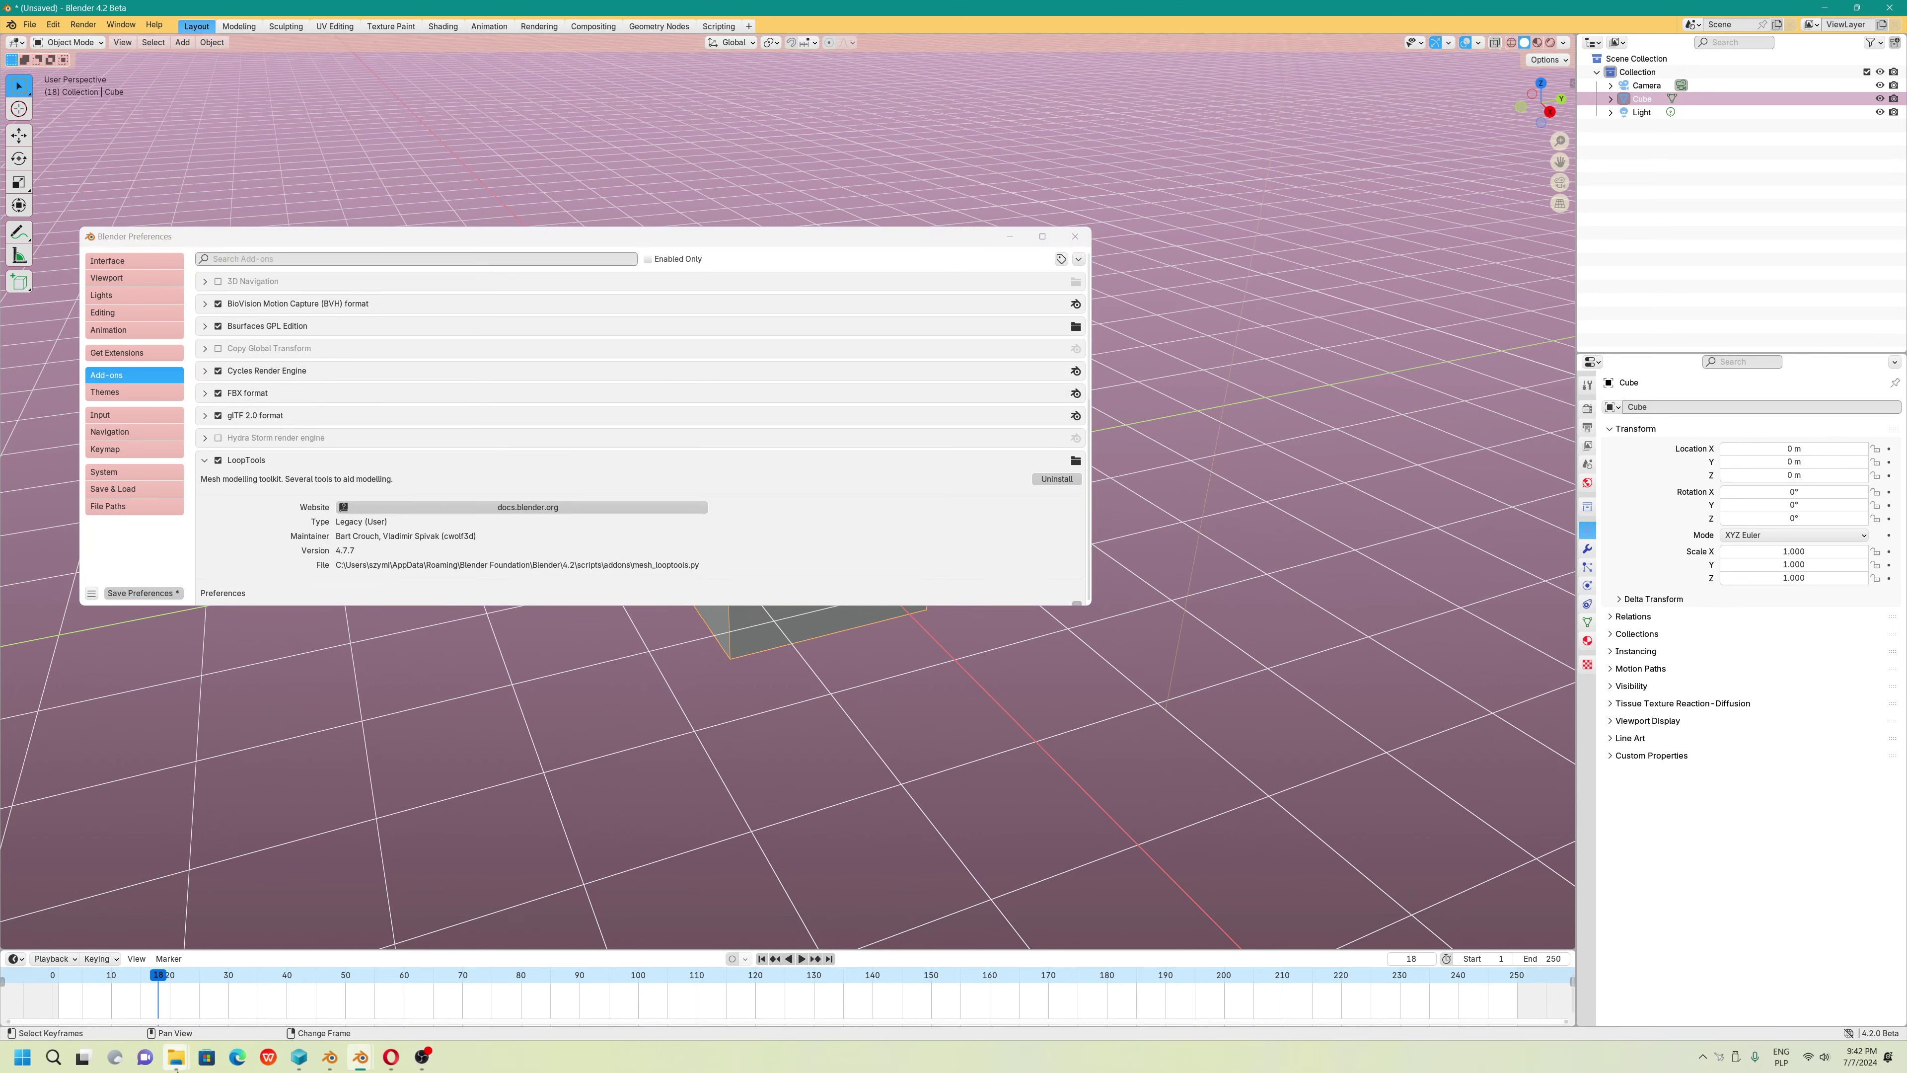
{"action": "mouse_move", "coordinate": [176, 1058]}
{"action": "left_click", "coordinate": [98, 988]}
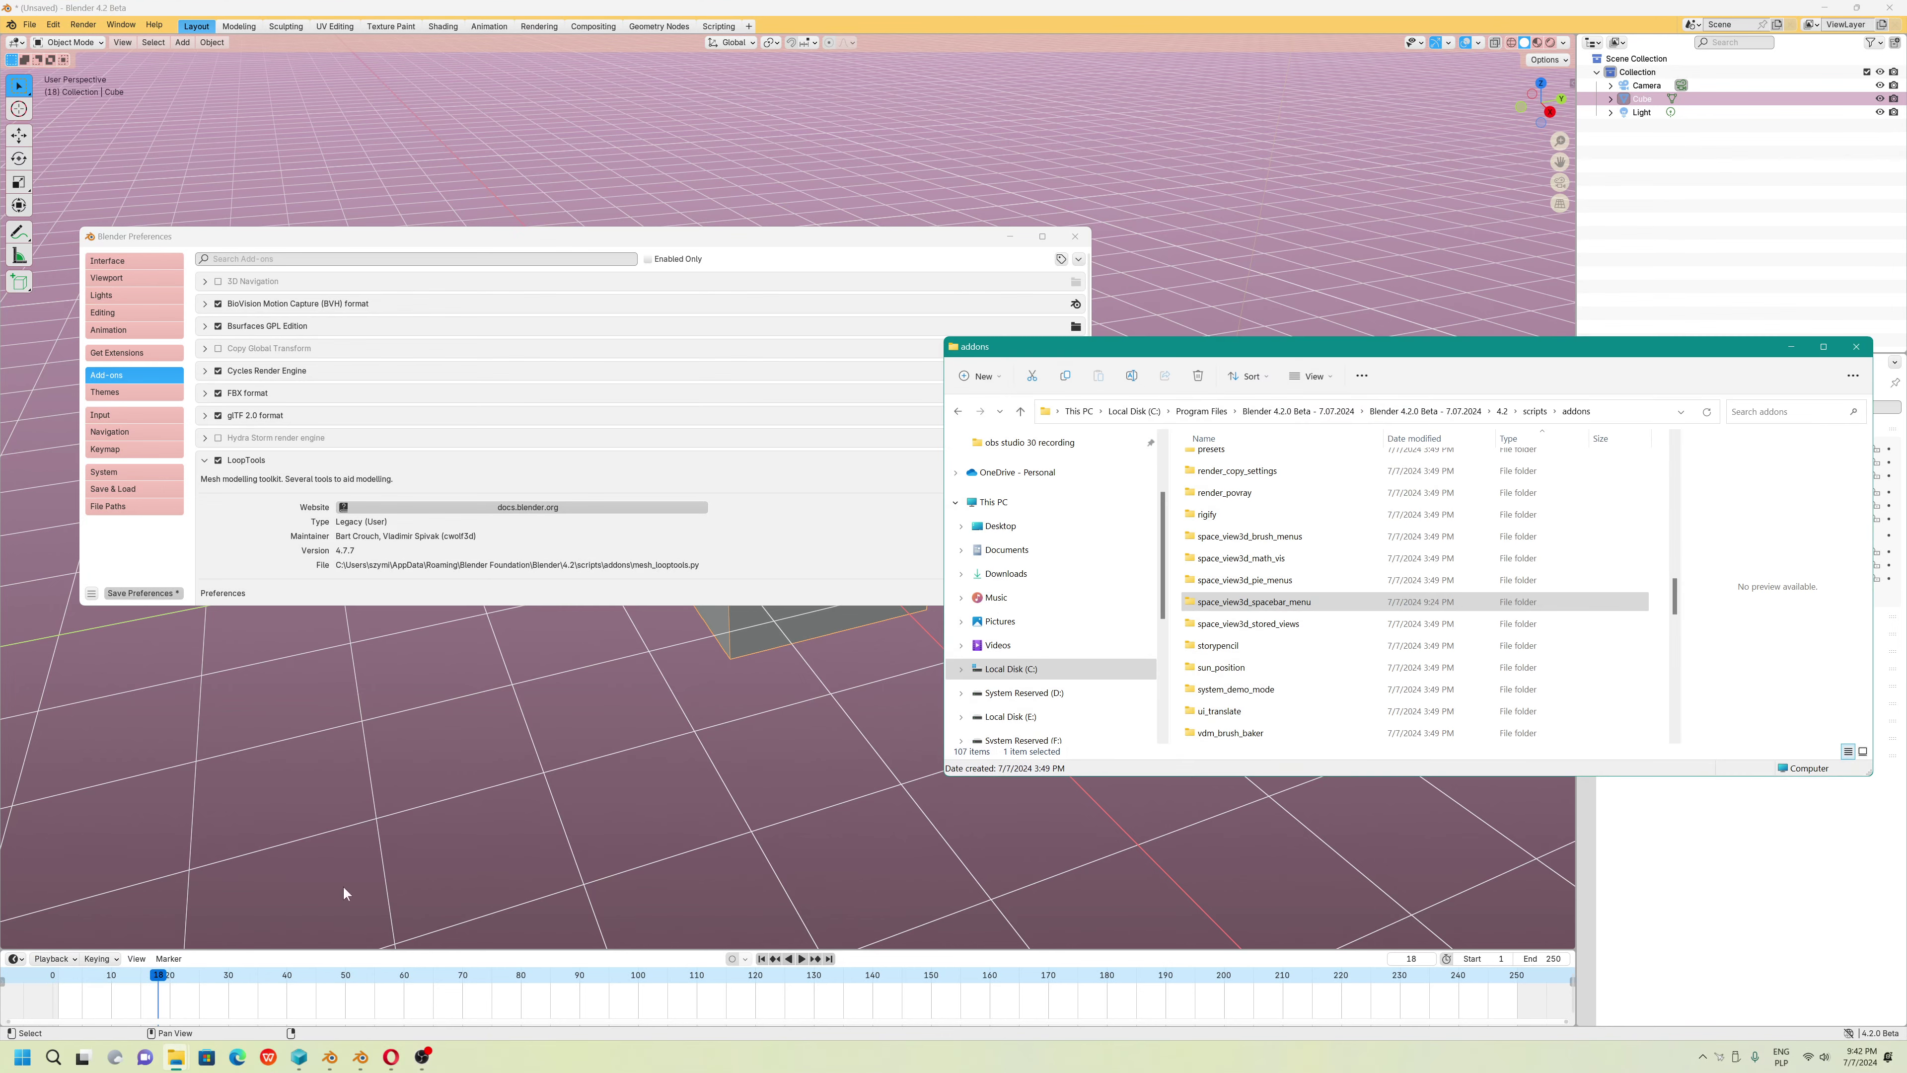
{"action": "scroll", "coordinate": [1391, 656], "scroll_direction": "down", "scroll_amount": 5}
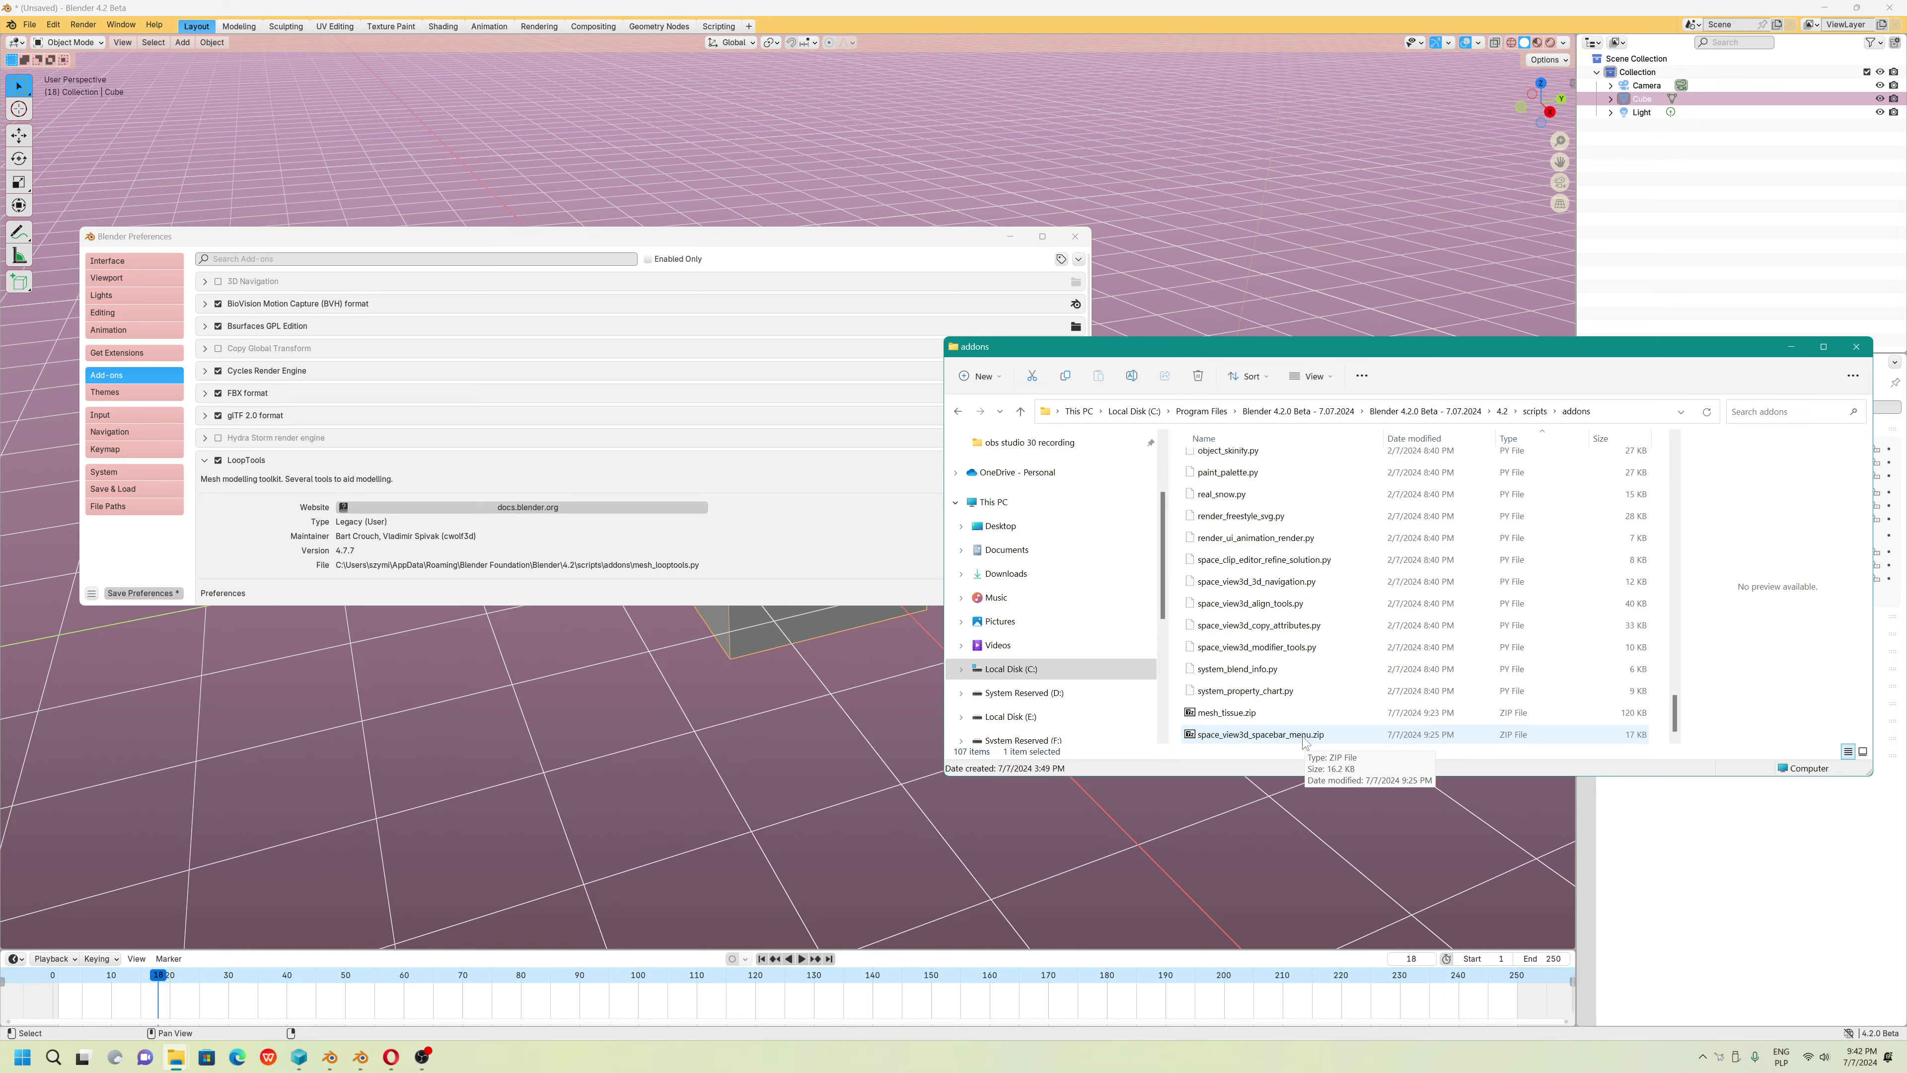
{"action": "left_click", "coordinate": [1611, 412]}
{"action": "right_click", "coordinate": [1611, 413]}
{"action": "left_click", "coordinate": [1645, 455]}
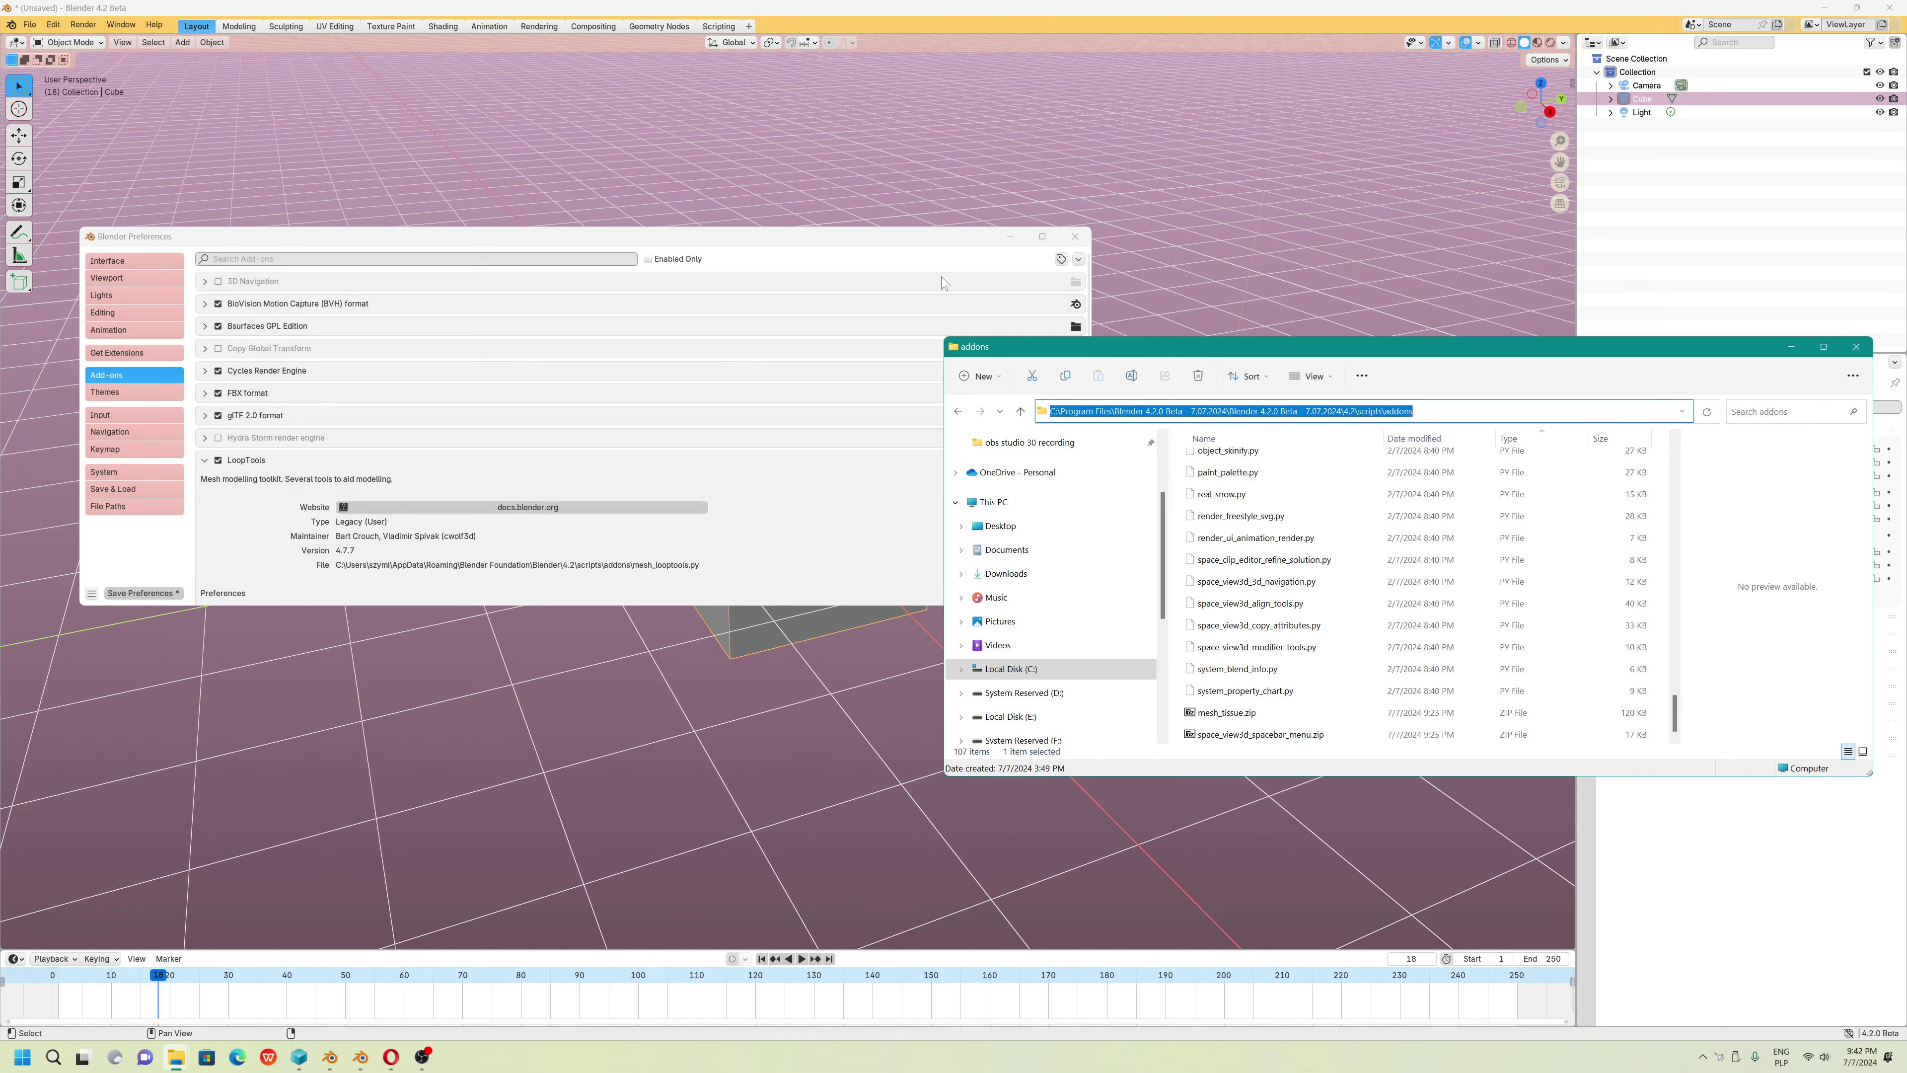
{"action": "left_click", "coordinate": [916, 239]}
Install Dynamic Context Menu from space_view3d_spacebar_menu.zip in the pasted addons folder
{"action": "left_click", "coordinate": [1079, 259]}
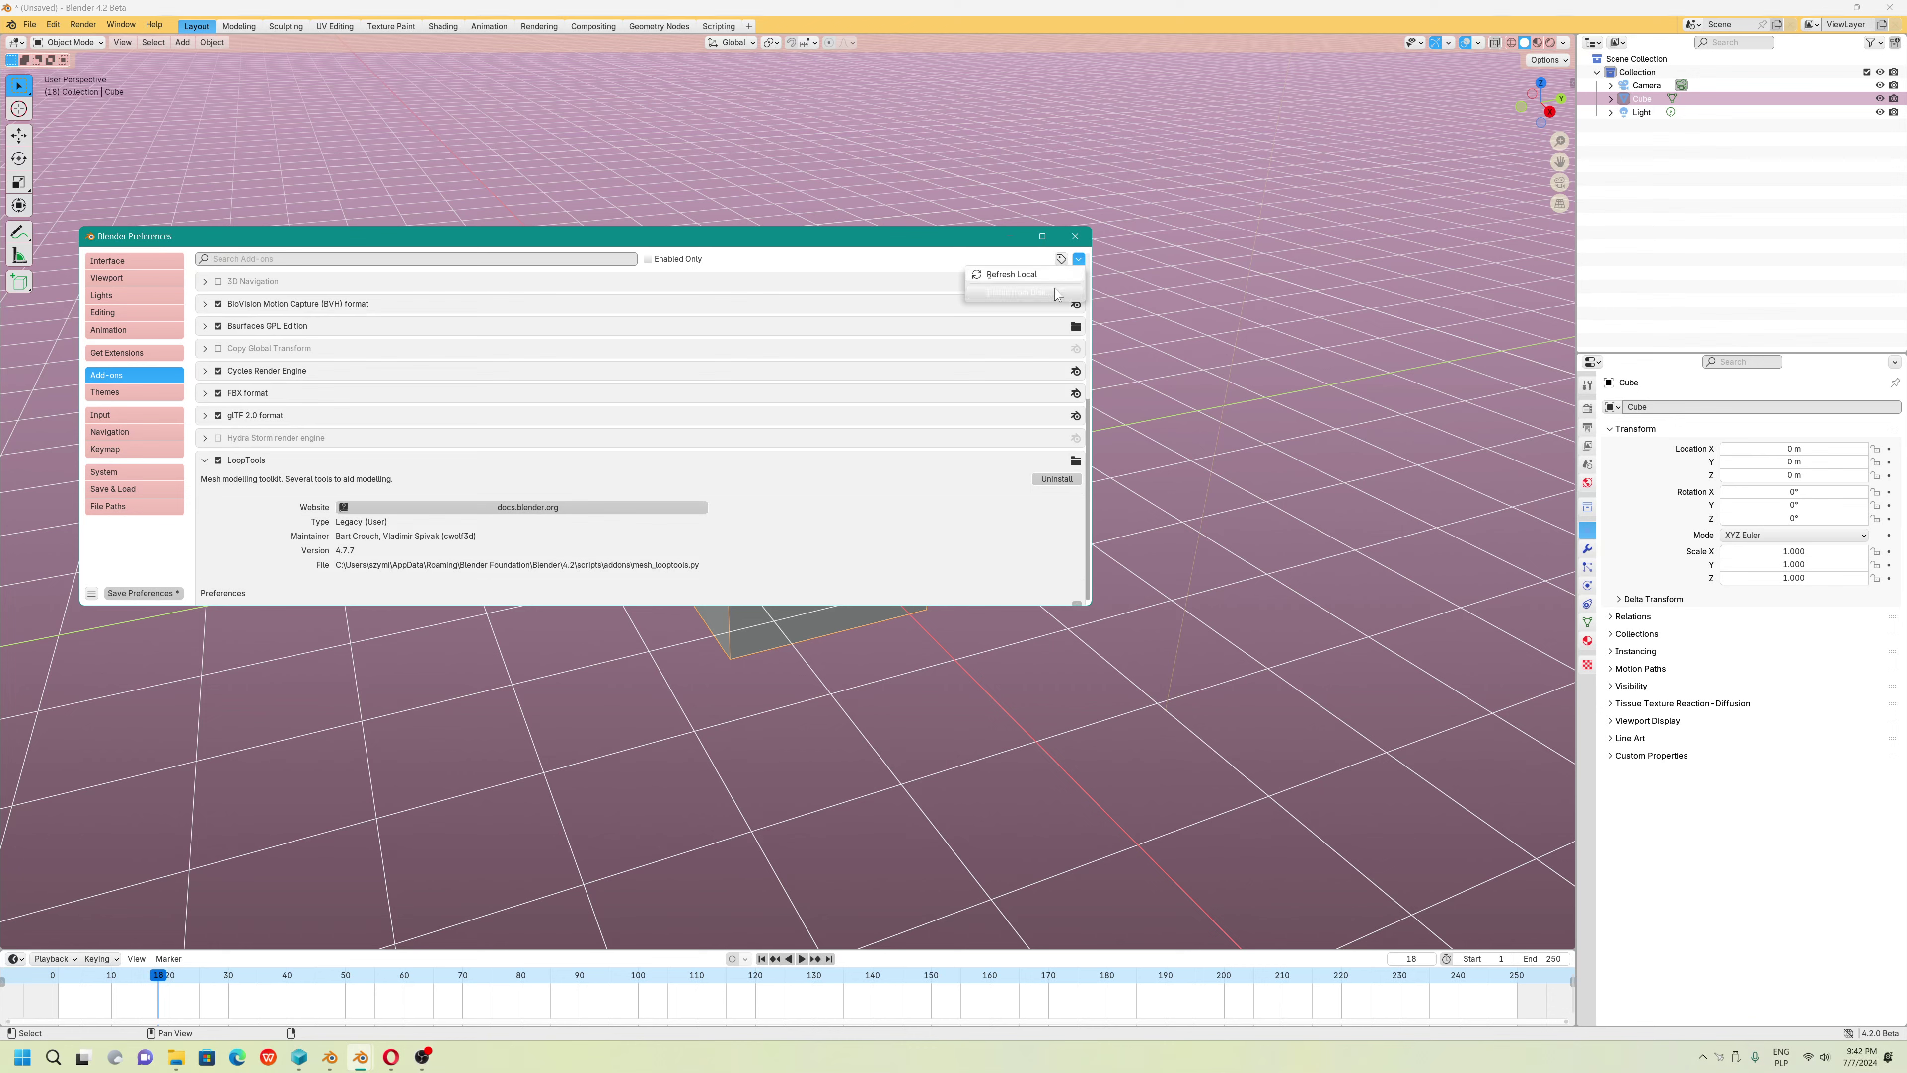
{"action": "left_click", "coordinate": [1020, 292]}
{"action": "left_click", "coordinate": [631, 244]}
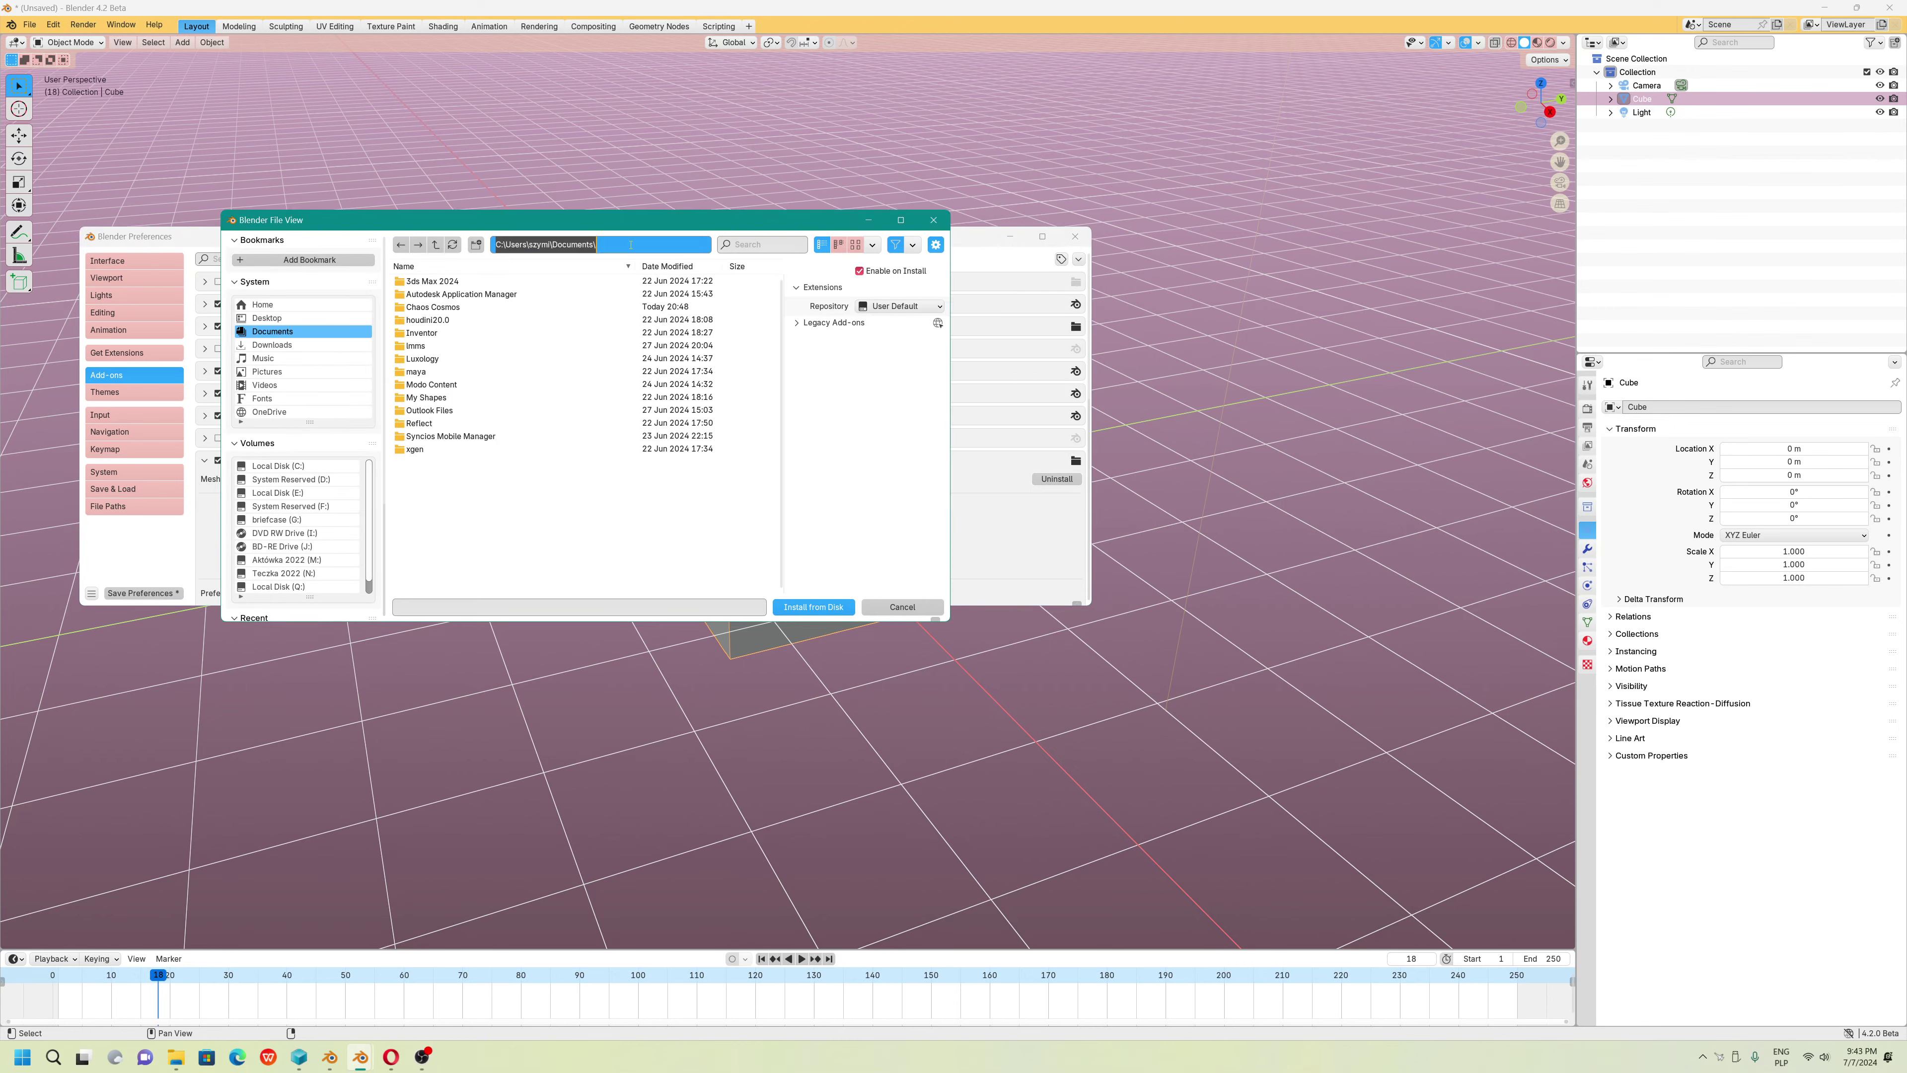
{"action": "key", "text": "ctrl+v"}
{"action": "key", "text": "Return"}
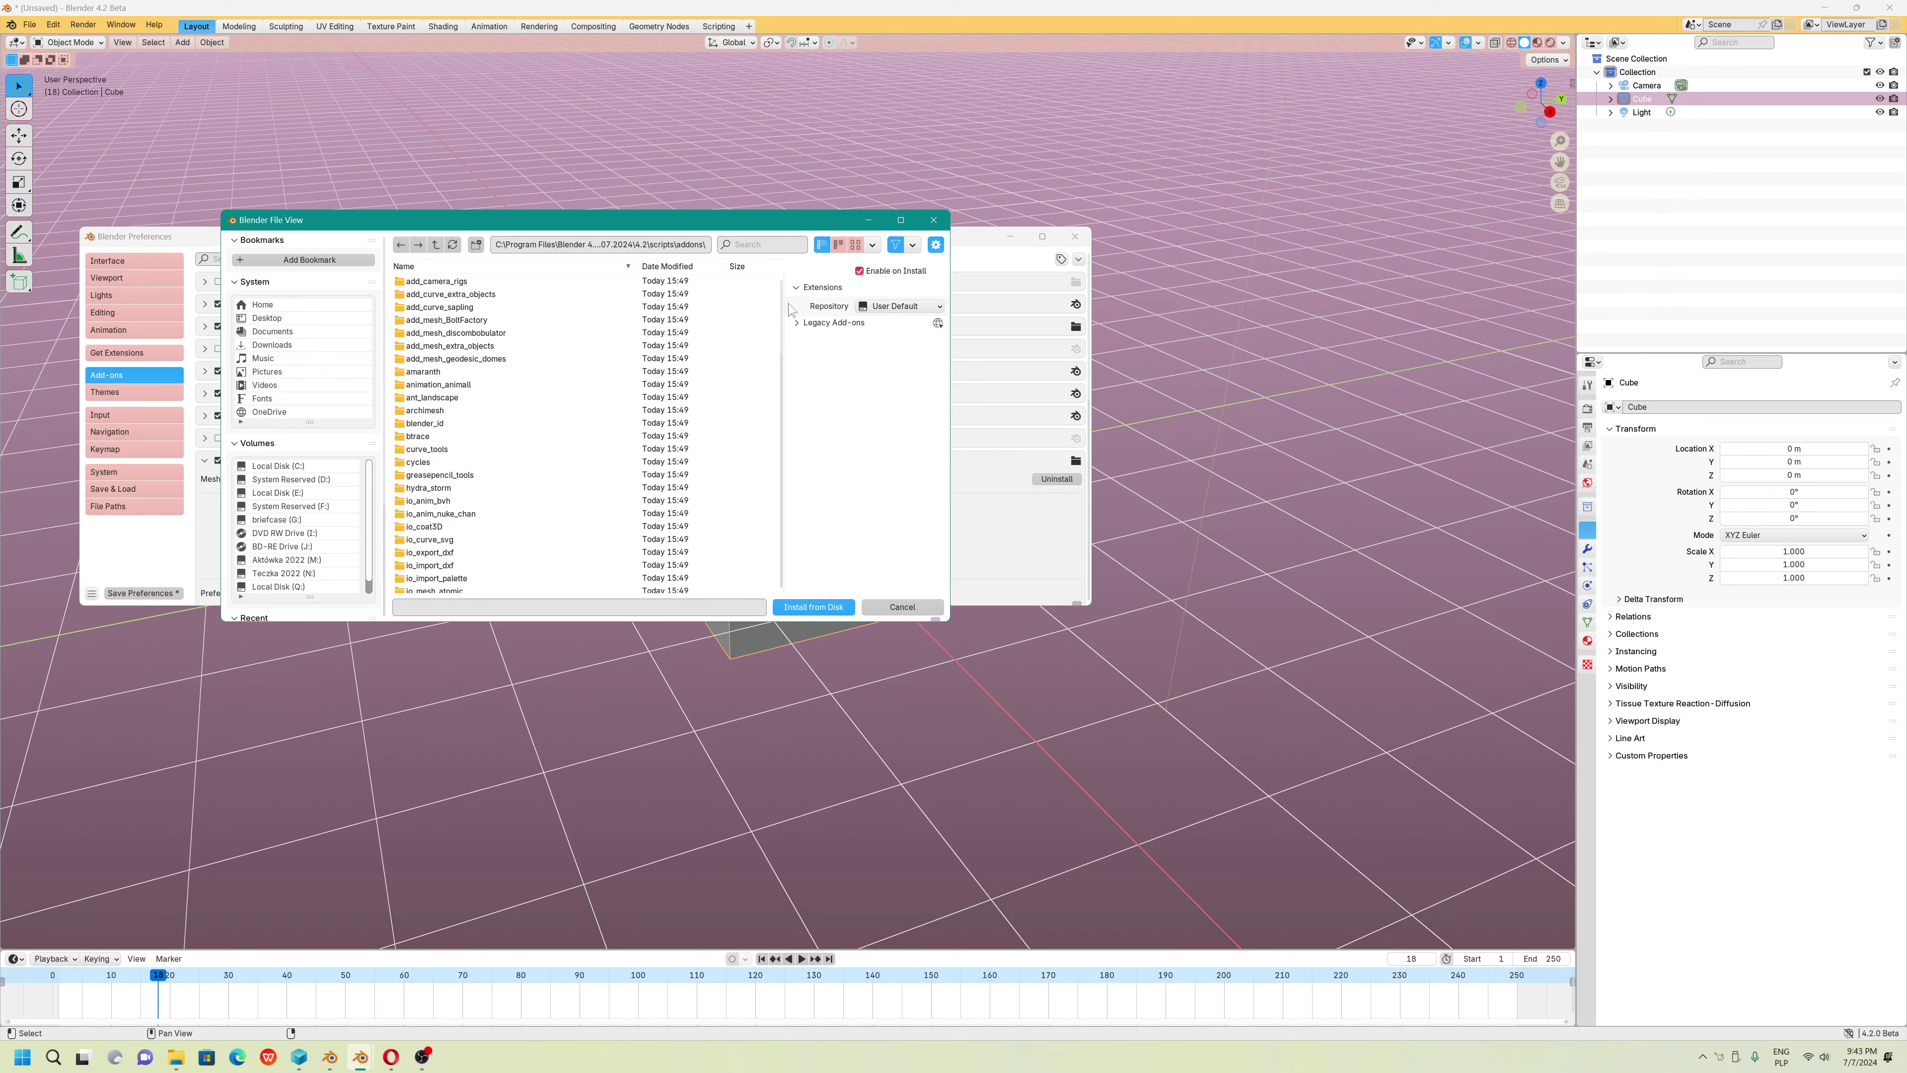
{"action": "left_click_drag", "start_coordinate": [791, 310], "coordinate": [757, 553]}
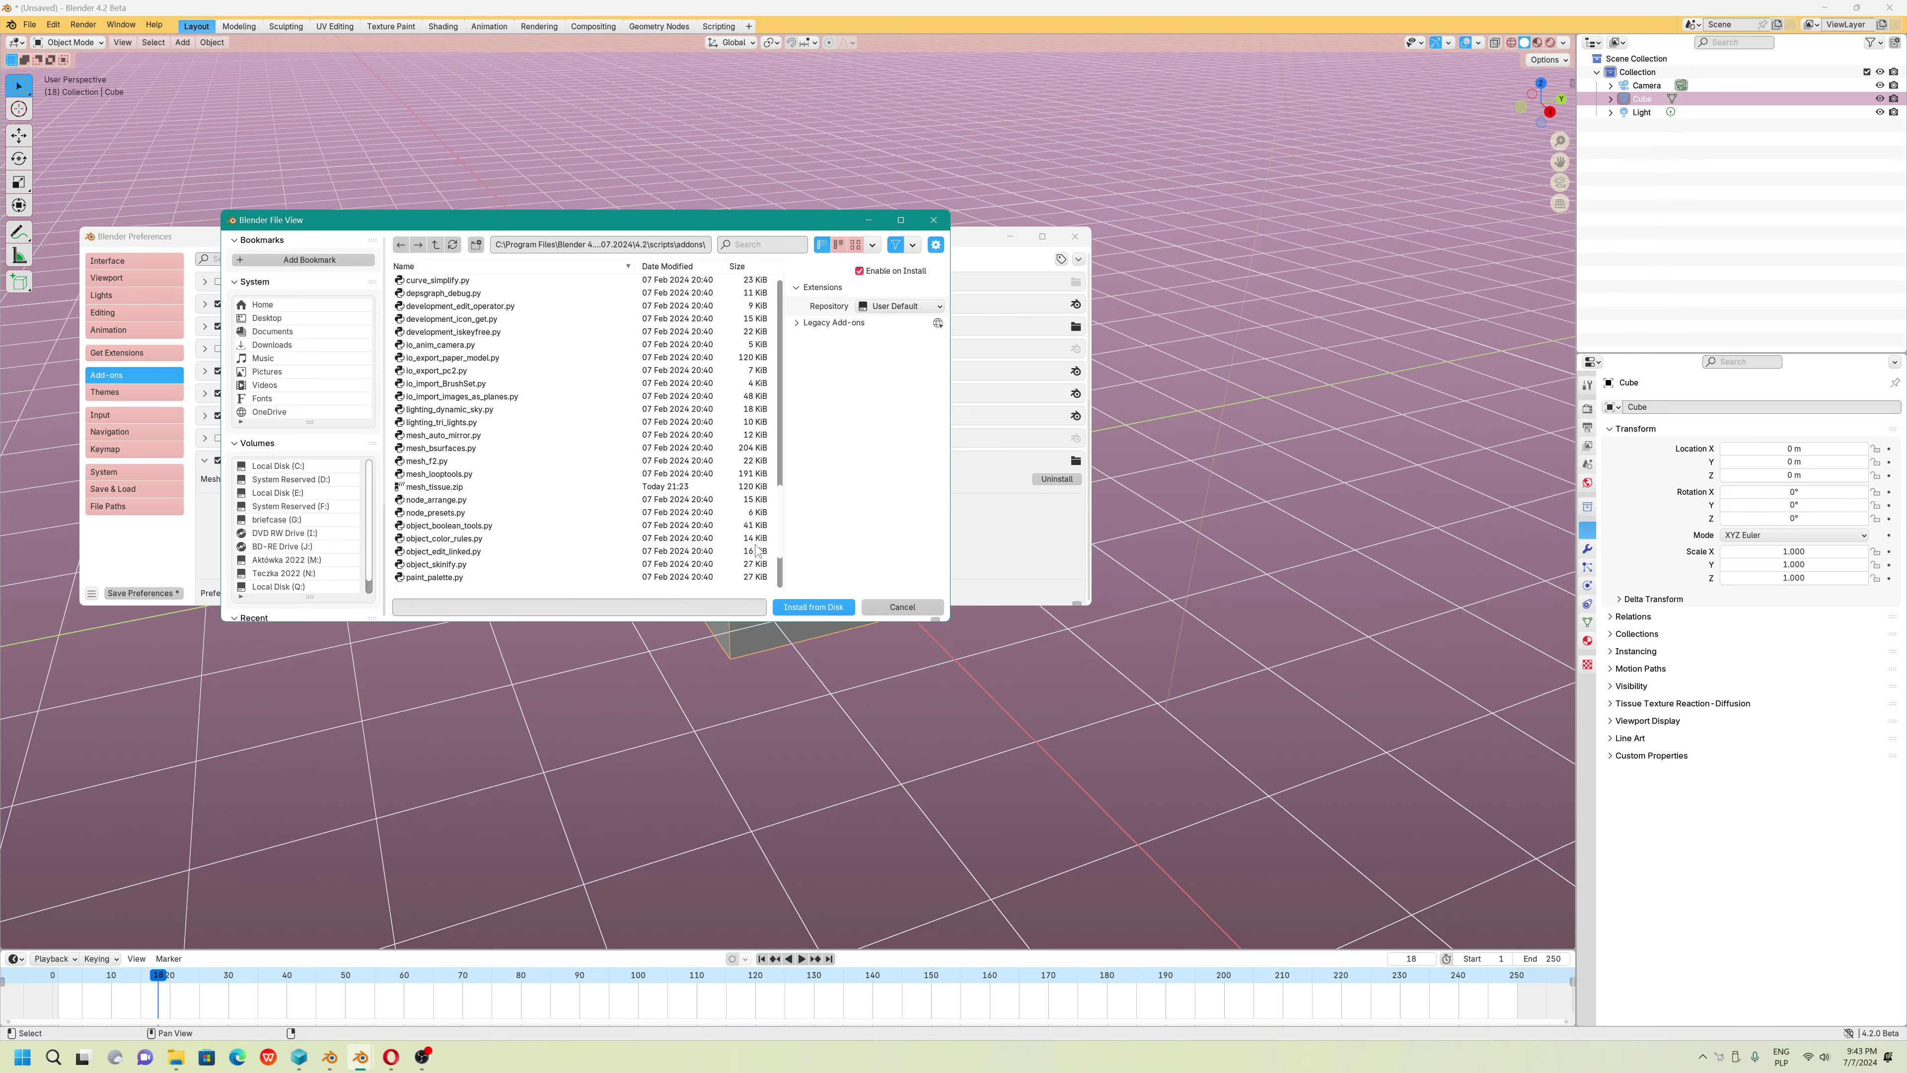
{"action": "scroll", "coordinate": [757, 552], "scroll_direction": "down", "scroll_amount": 5}
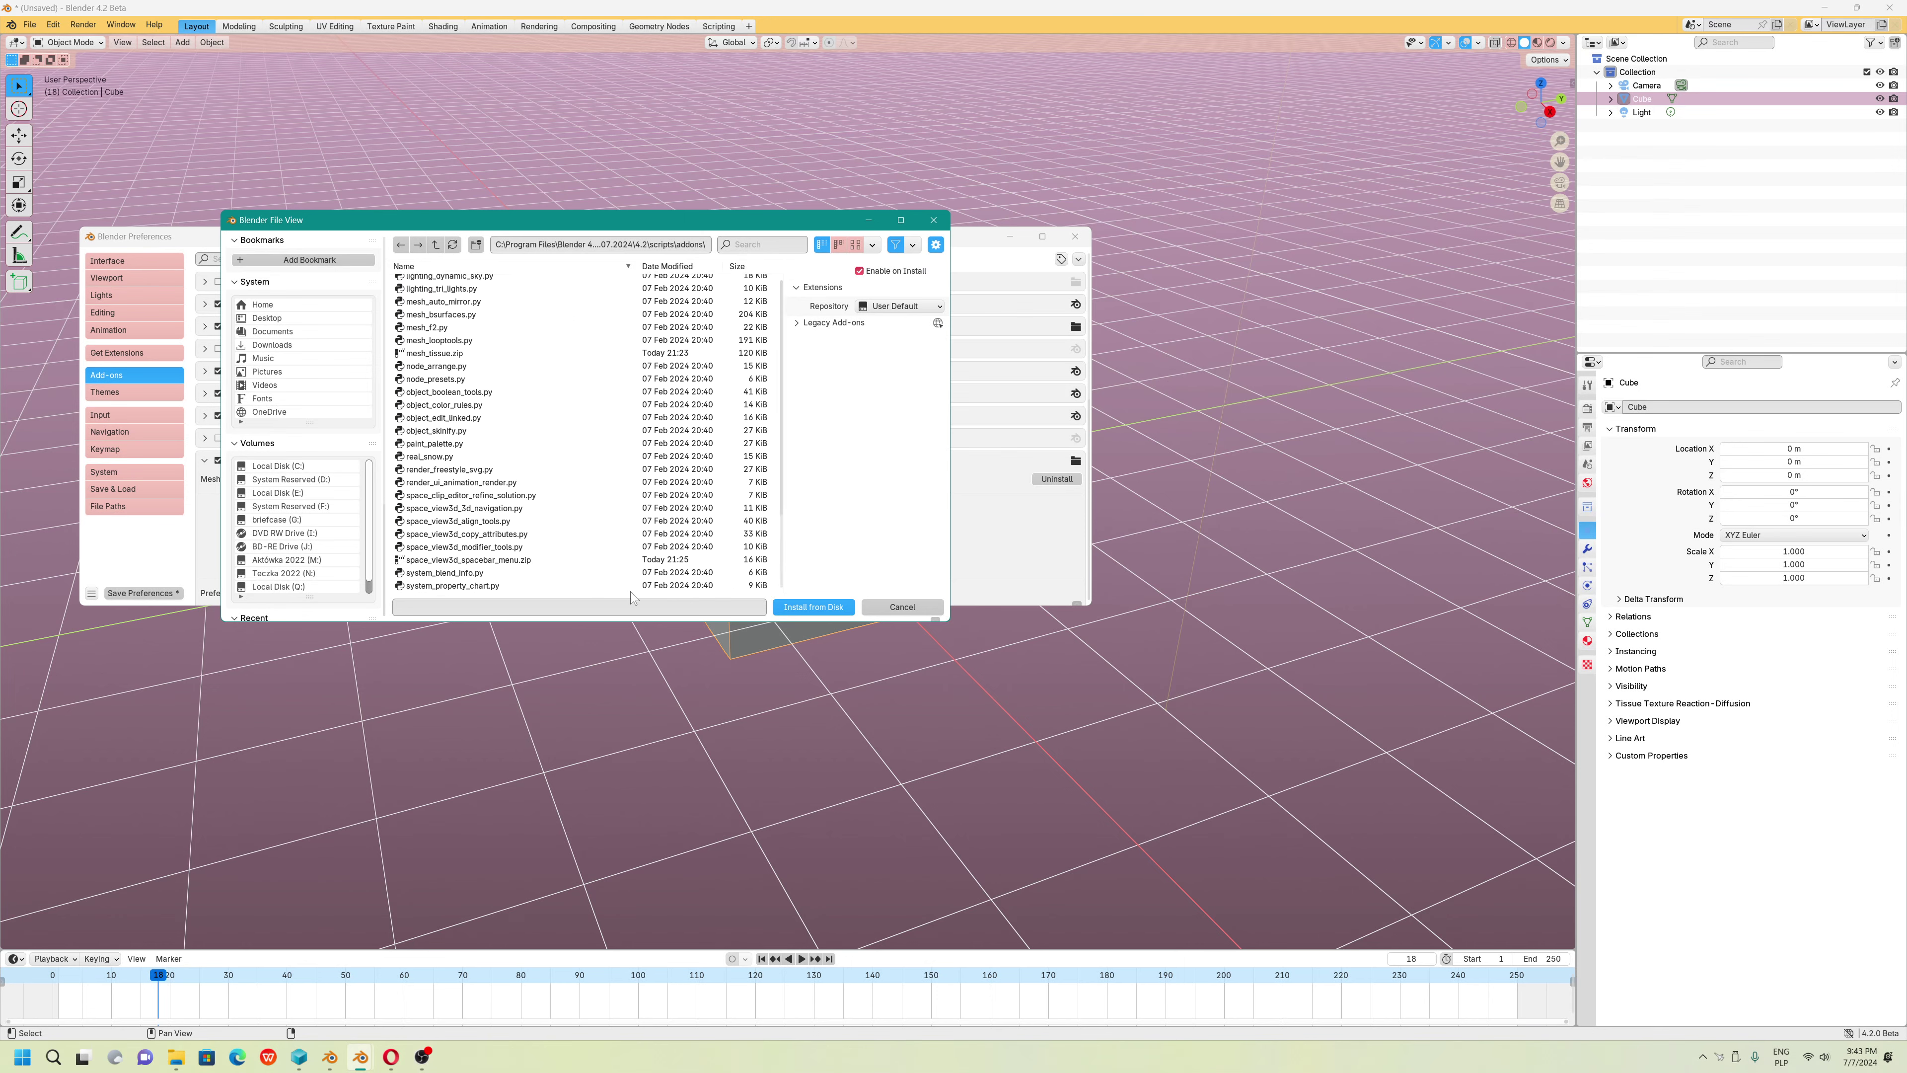
{"action": "left_click", "coordinate": [471, 560]}
{"action": "left_click", "coordinate": [813, 606]}
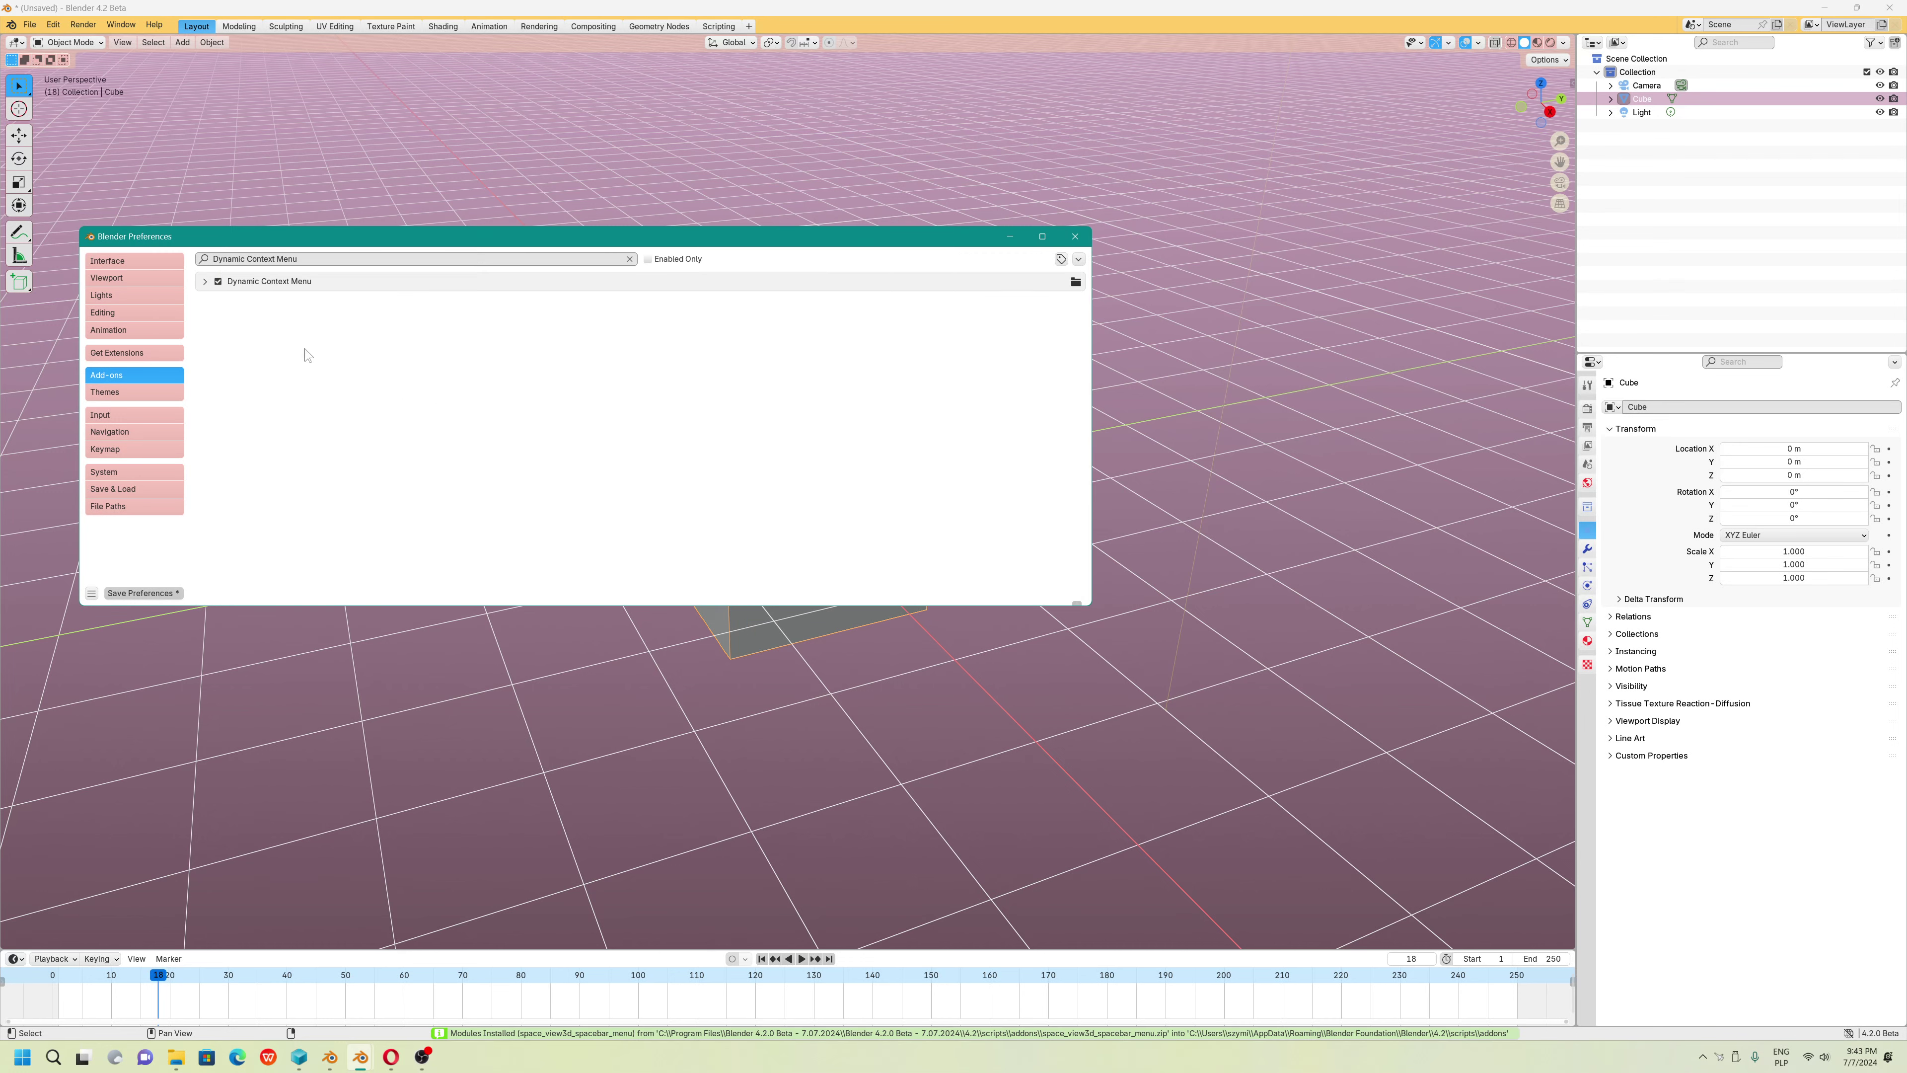
{"action": "left_click", "coordinate": [205, 283]}
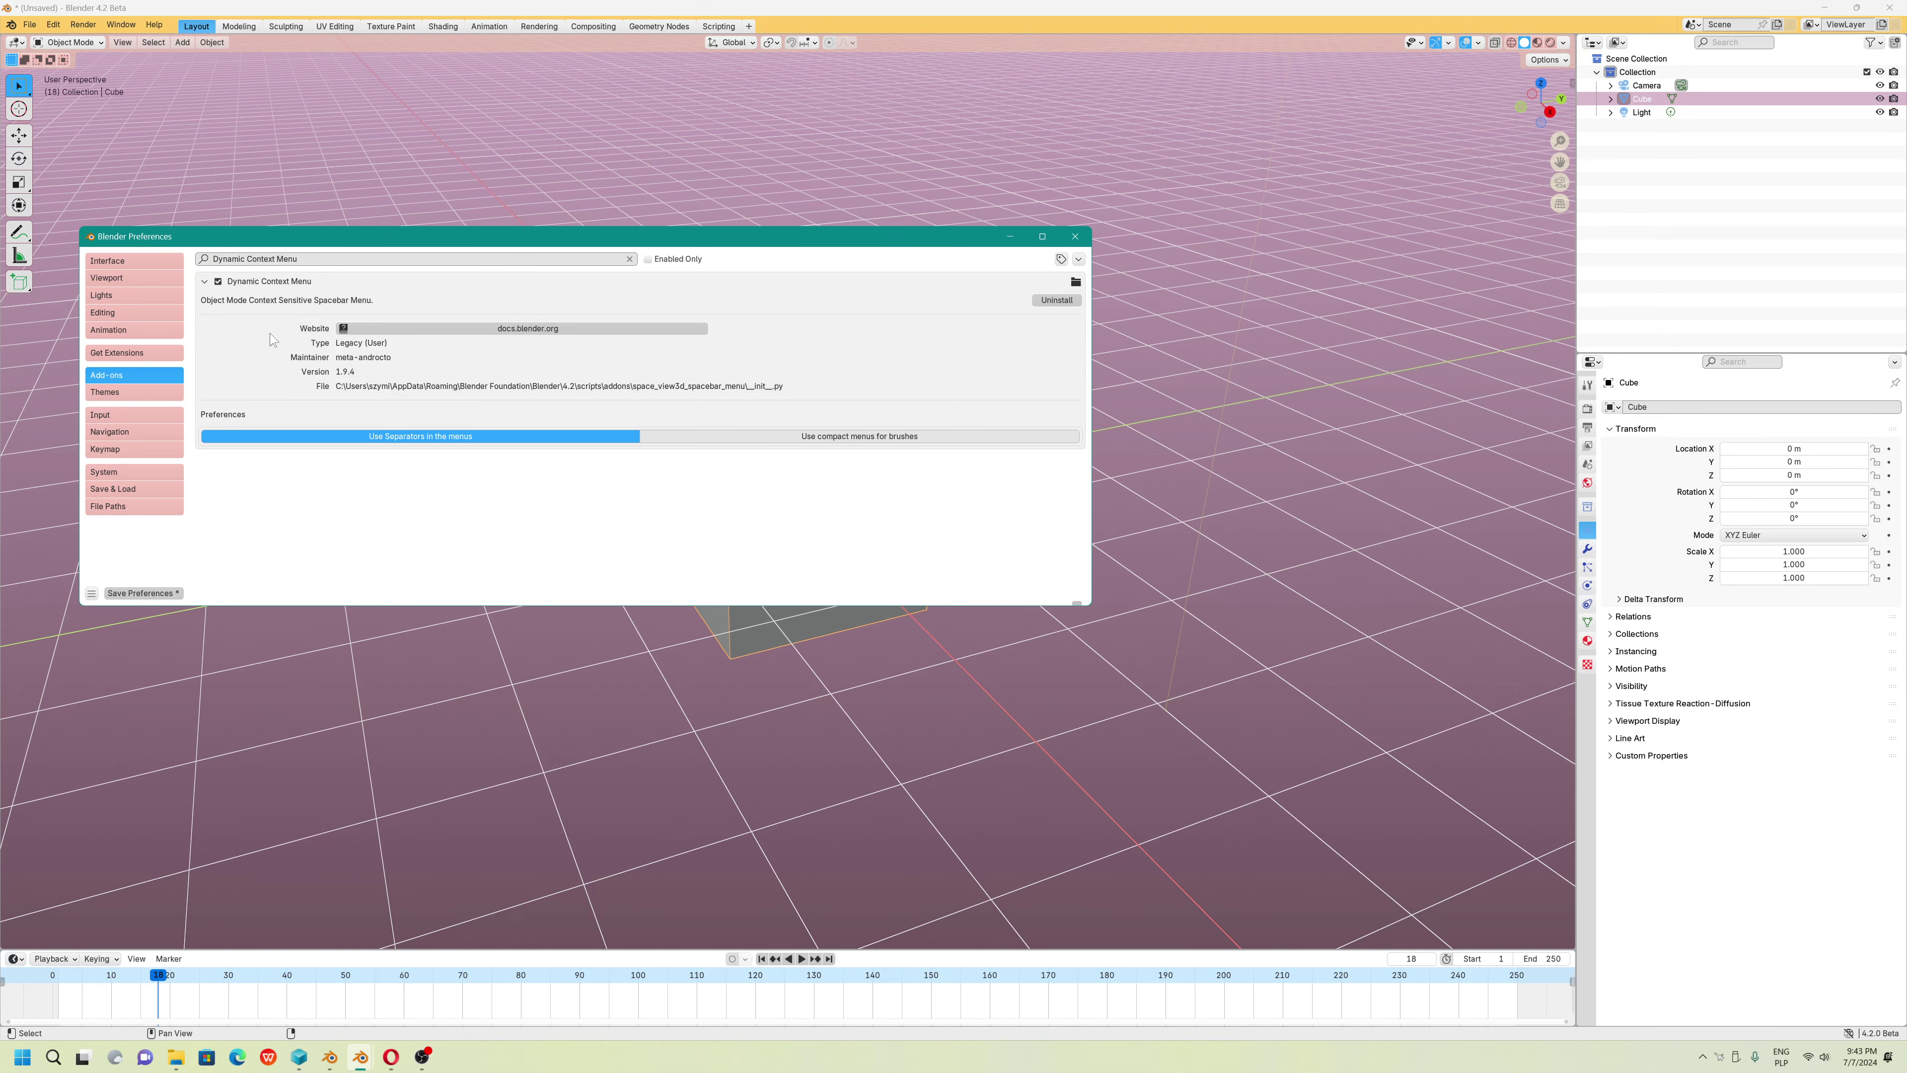
Close Preferences and pop up the Dynamic Context Menu over the cube with Space
{"action": "left_click", "coordinate": [1076, 236]}
{"action": "key", "text": "space"}
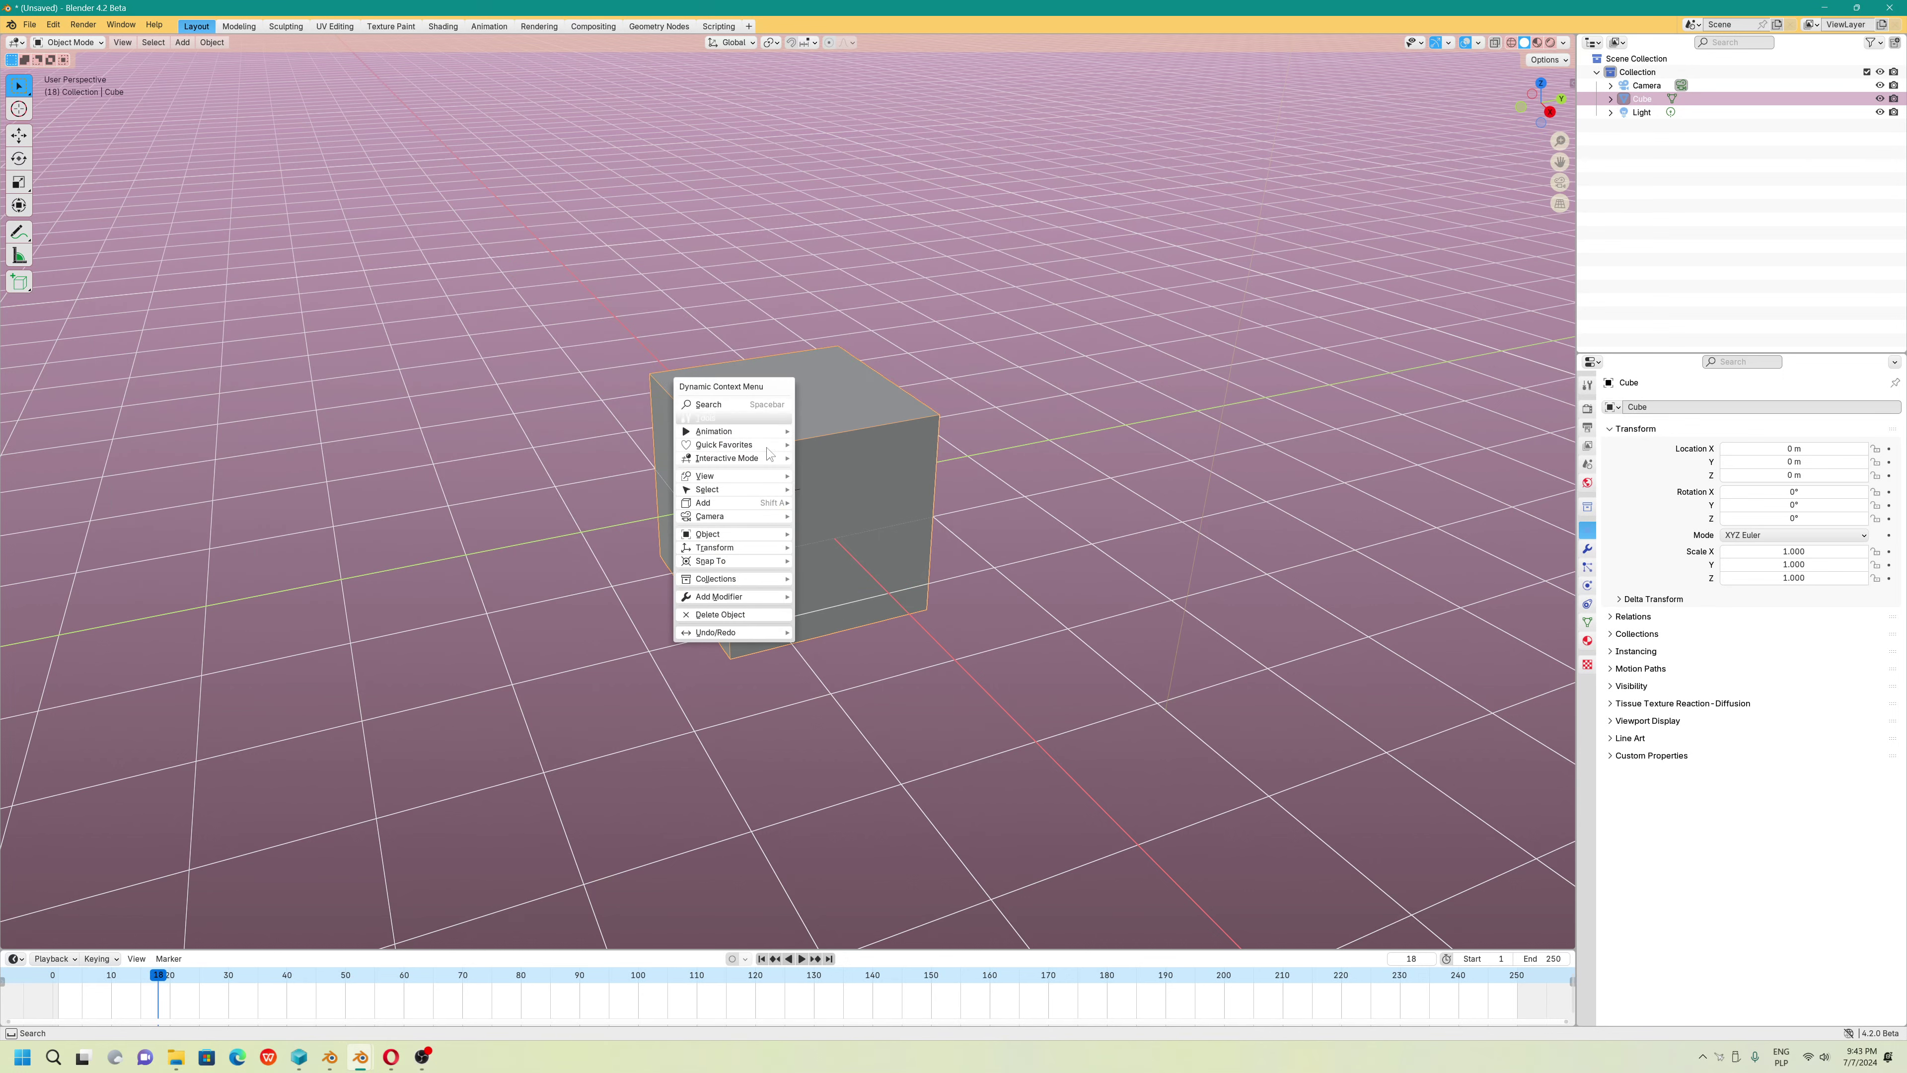
{"action": "mouse_move", "coordinate": [770, 601]}
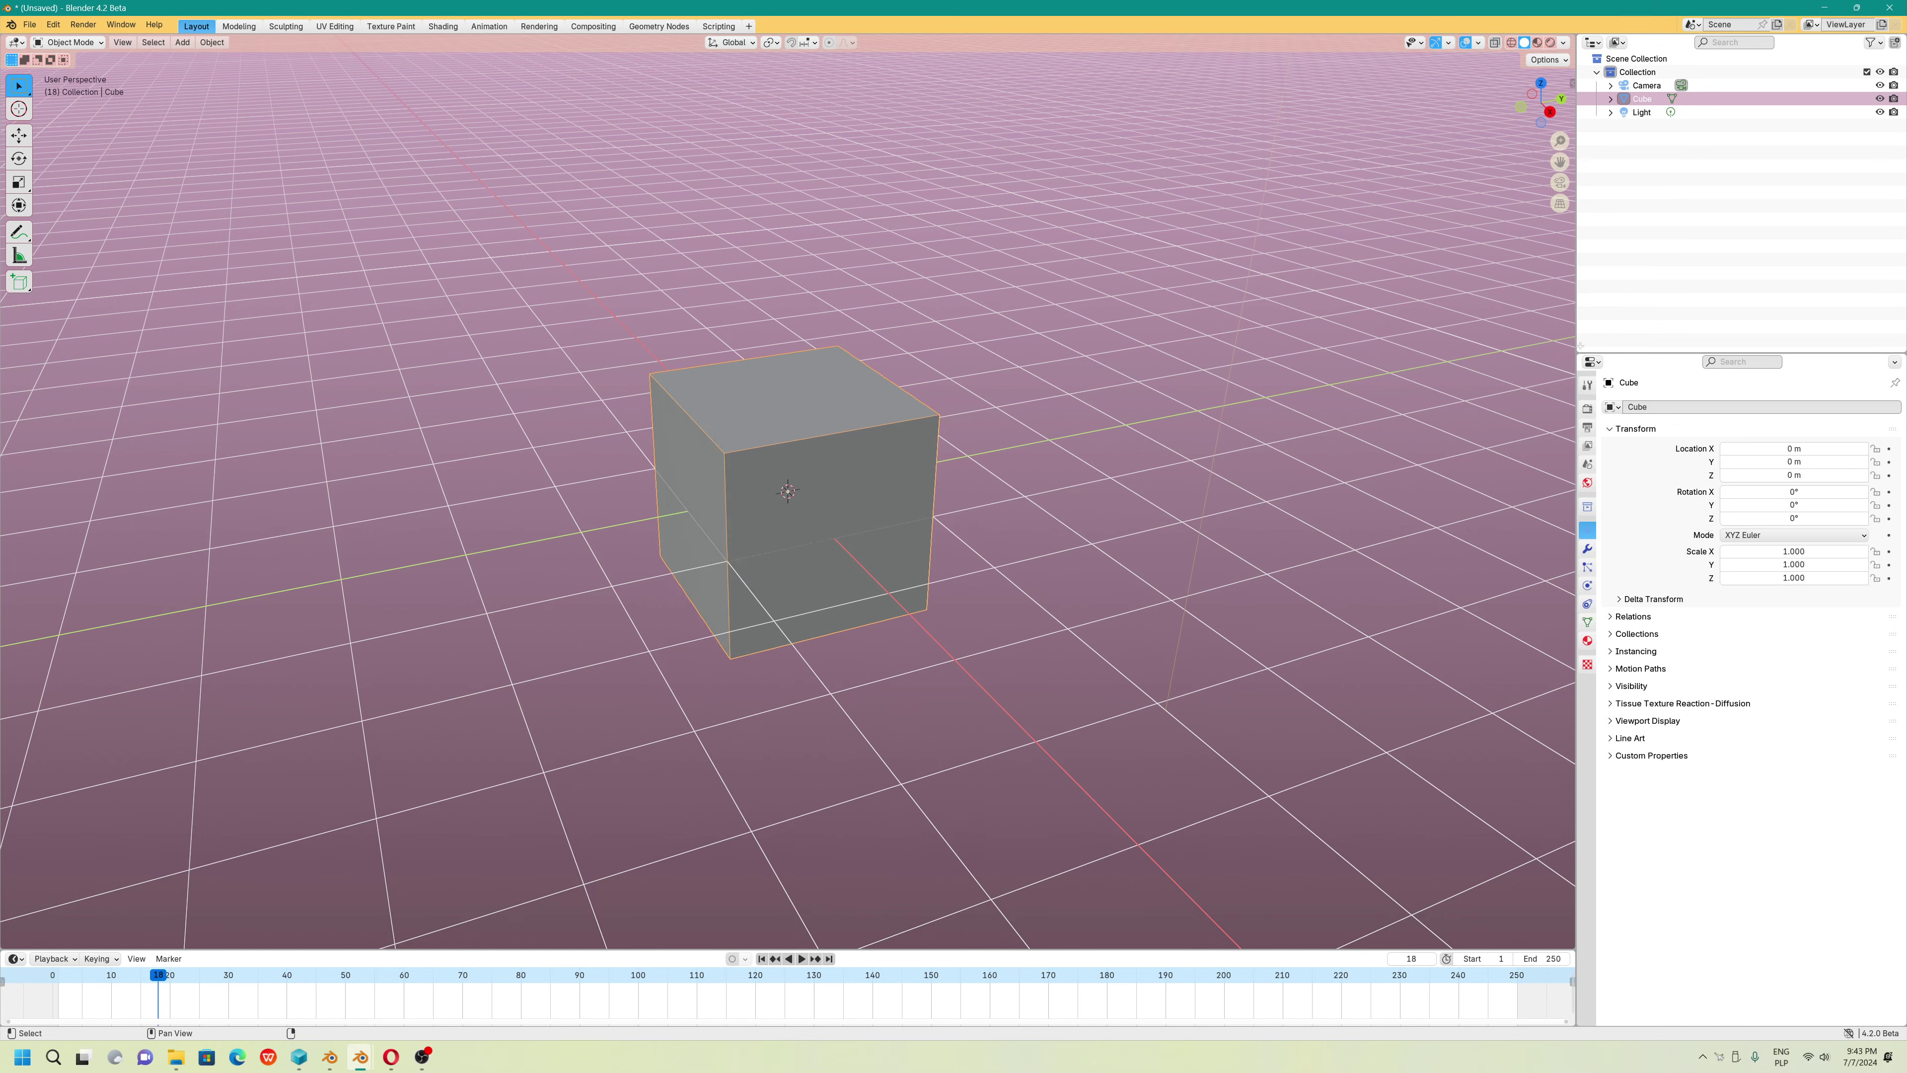
{"action": "left_click", "coordinate": [1573, 83]}
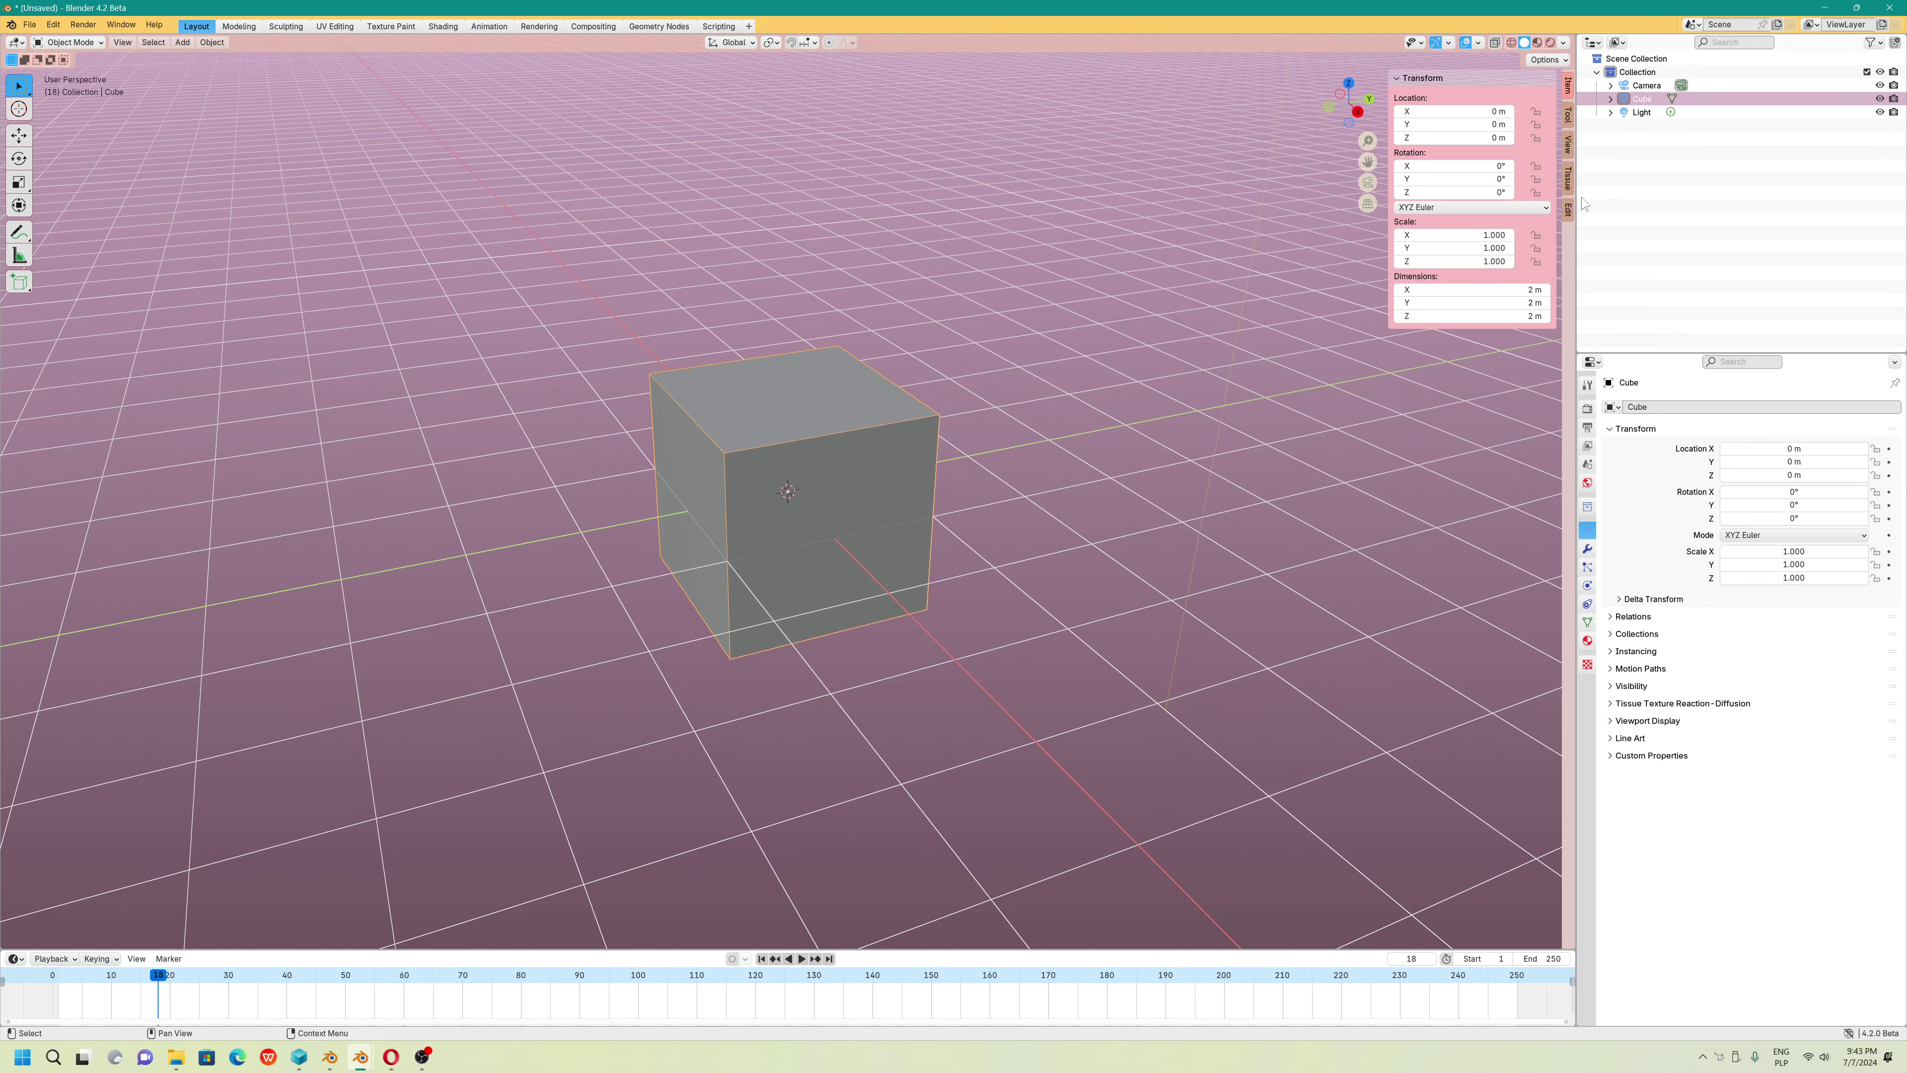
{"action": "left_click", "coordinate": [1569, 211]}
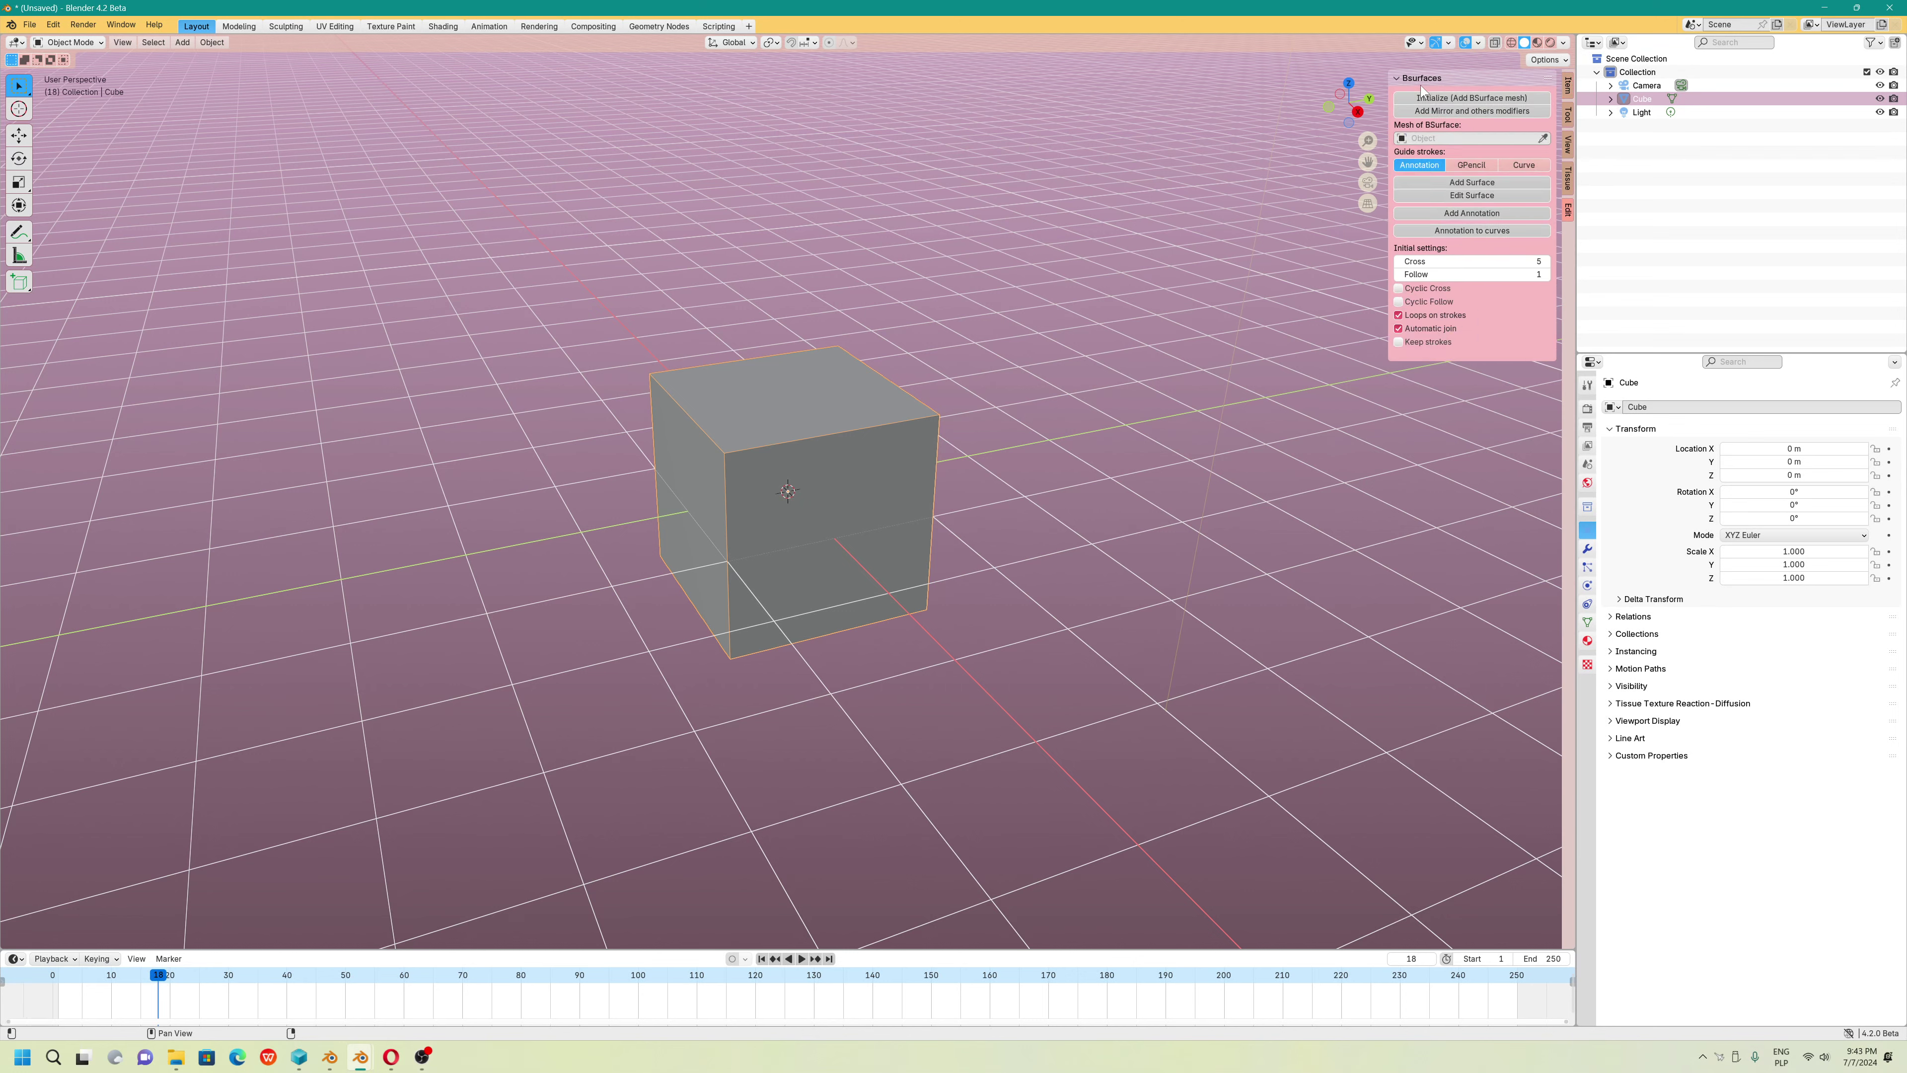
{"action": "left_click", "coordinate": [1569, 178]}
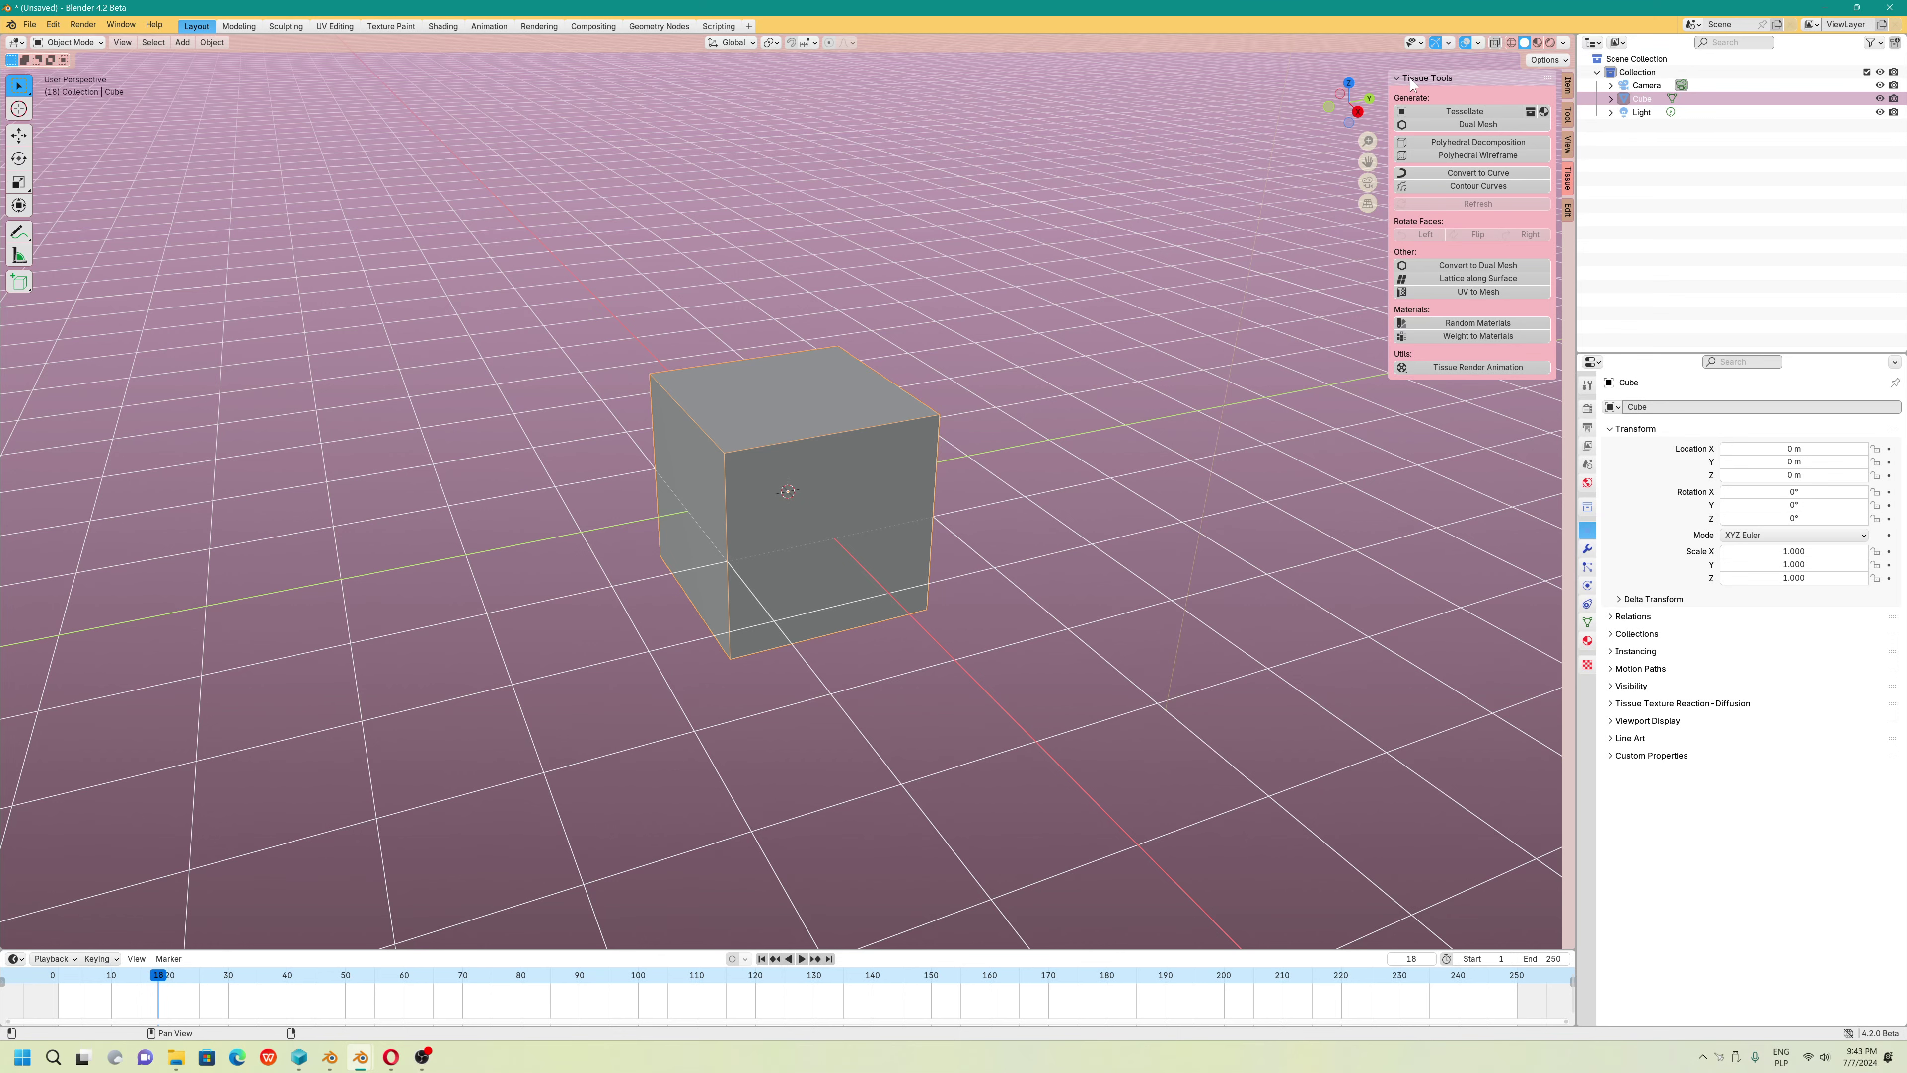
{"action": "scroll", "coordinate": [696, 573], "scroll_direction": "up", "scroll_amount": 3}
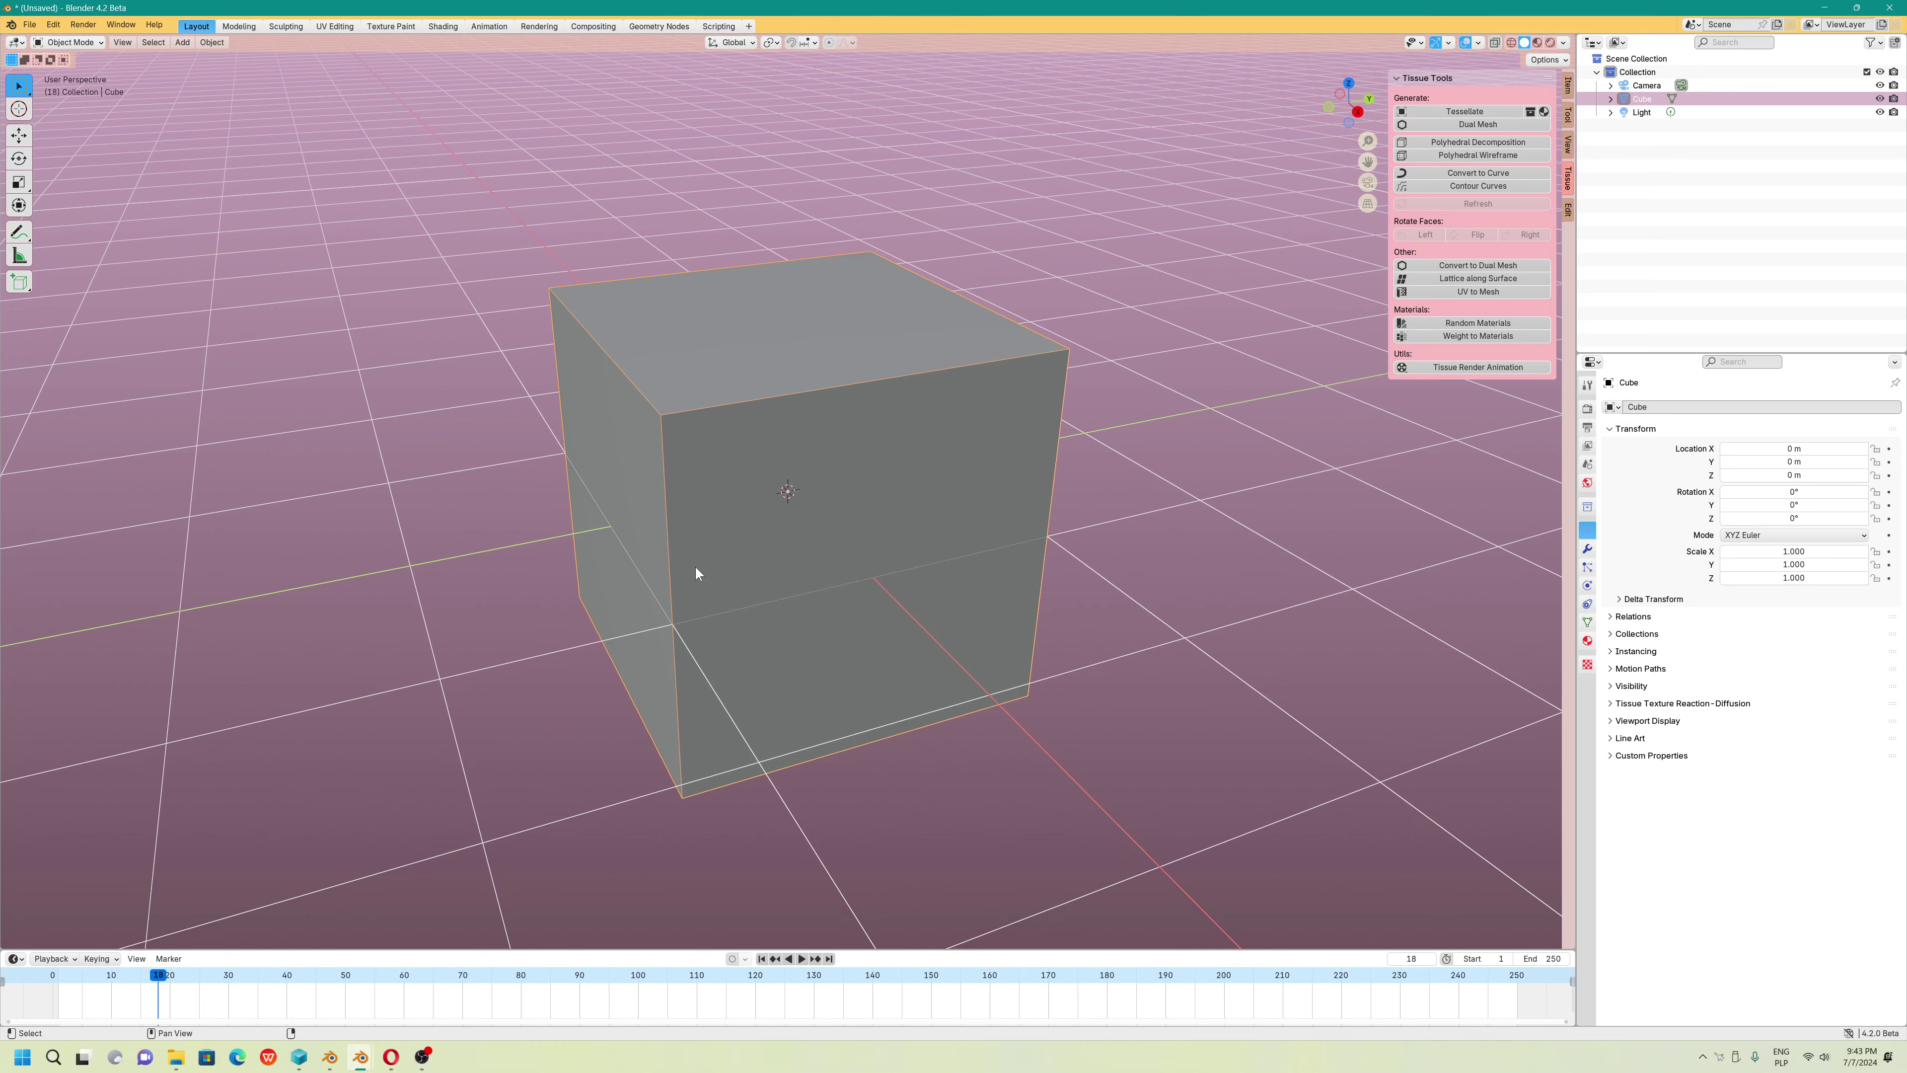
{"action": "left_click", "coordinate": [11, 24]}
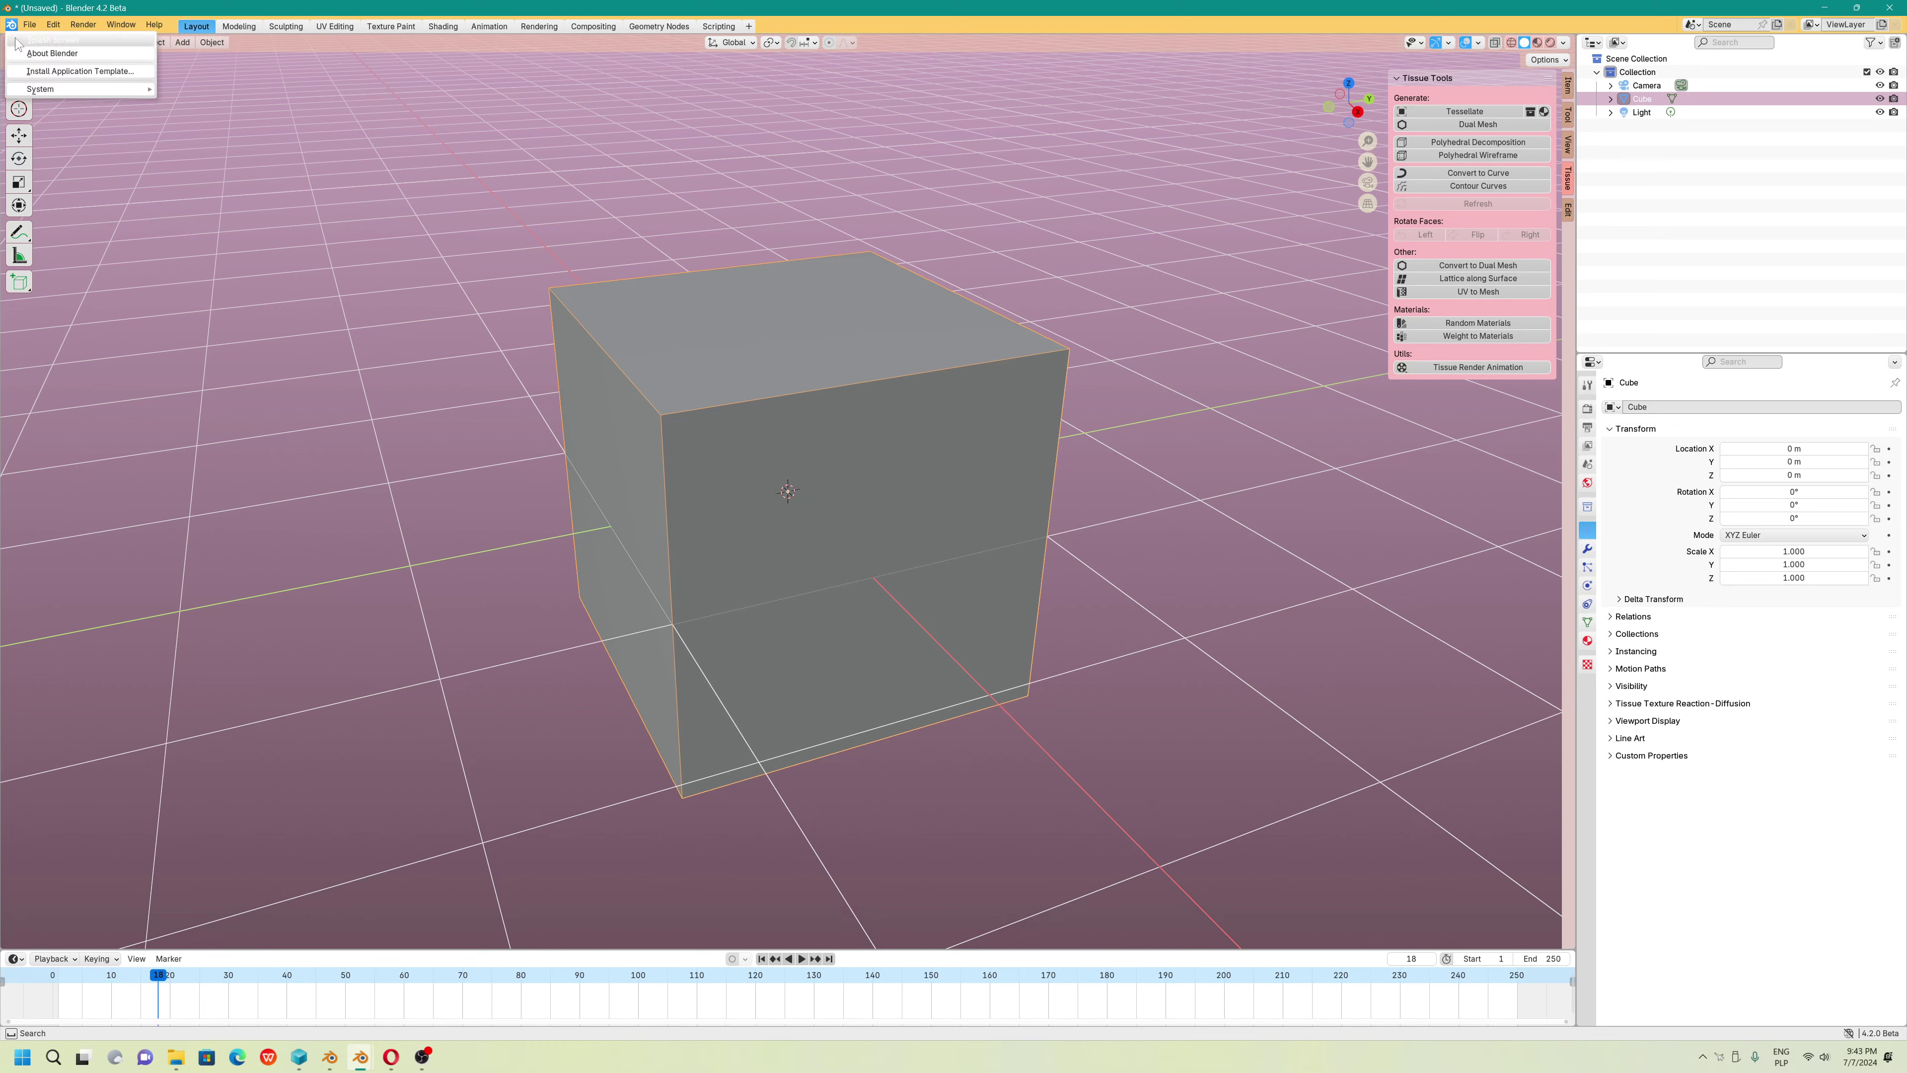
{"action": "left_click", "coordinate": [24, 54]}
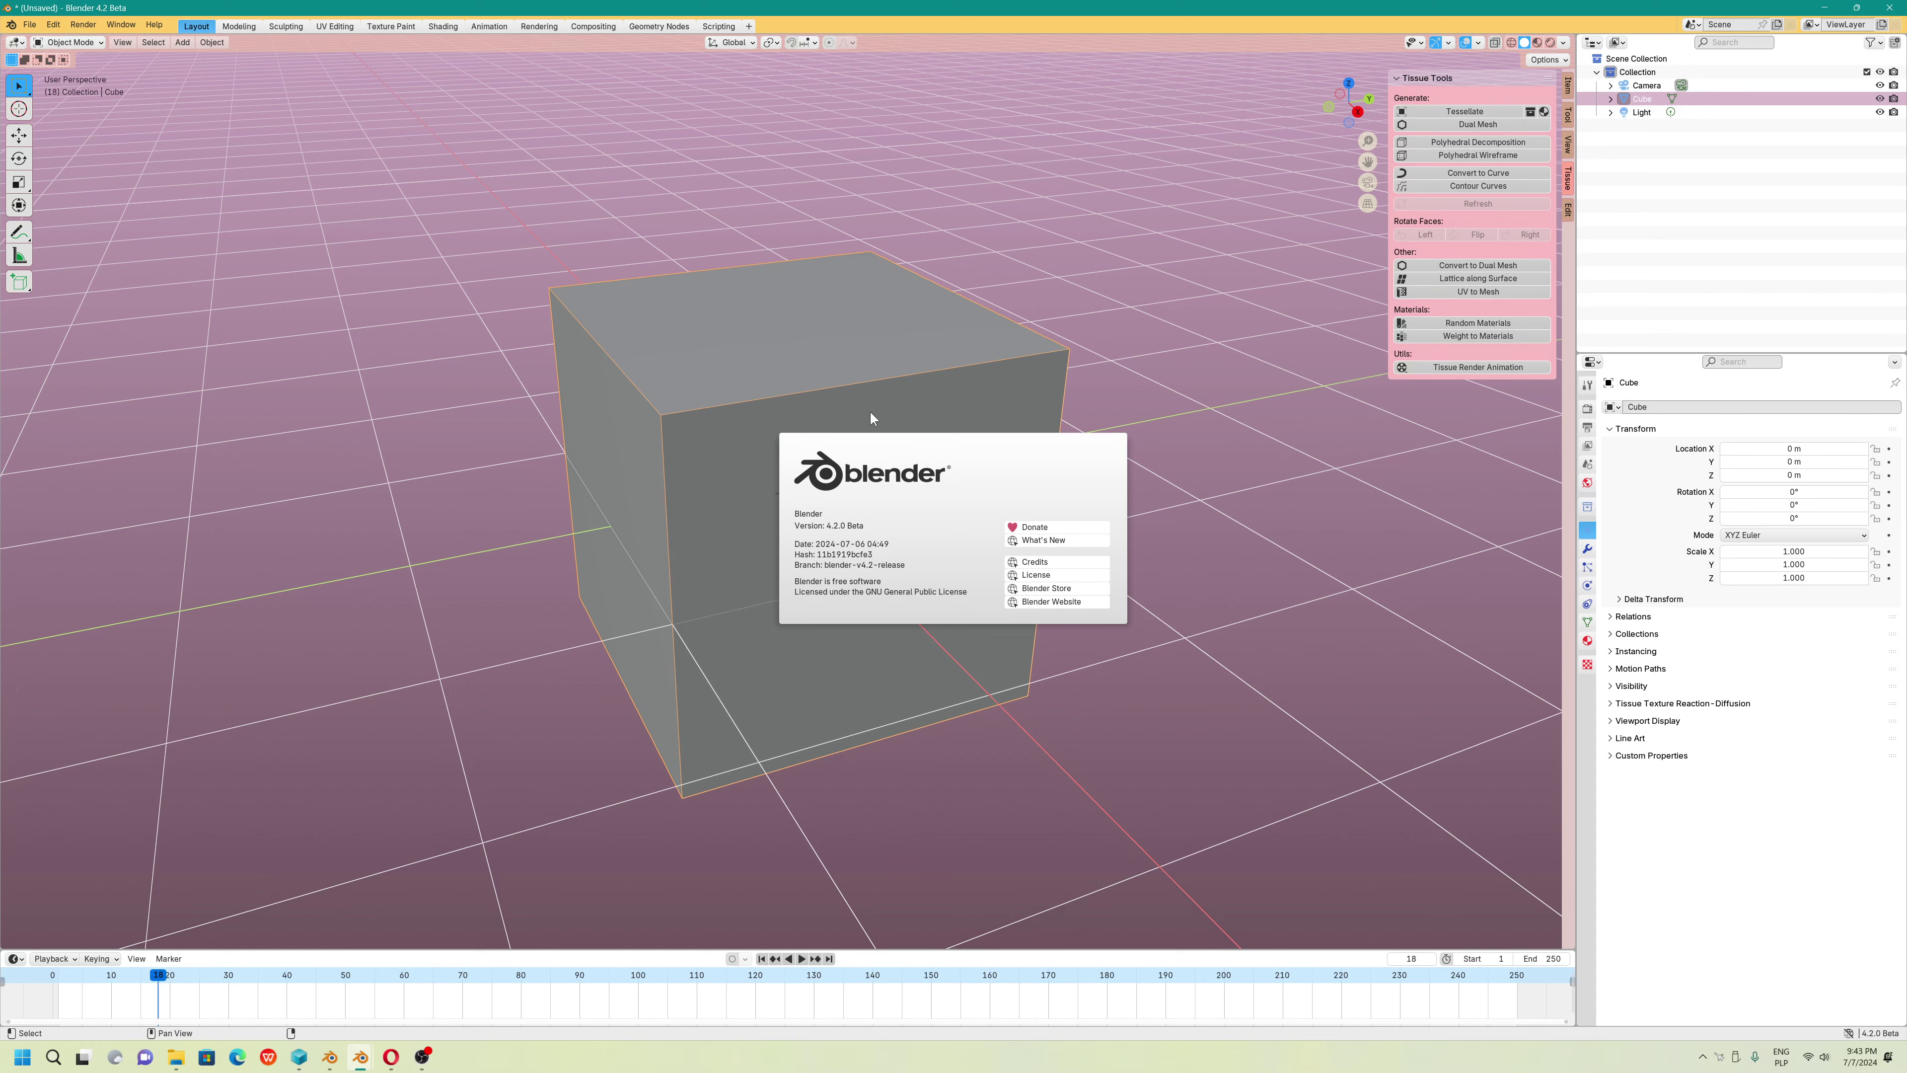
{"action": "left_click", "coordinate": [12, 24]}
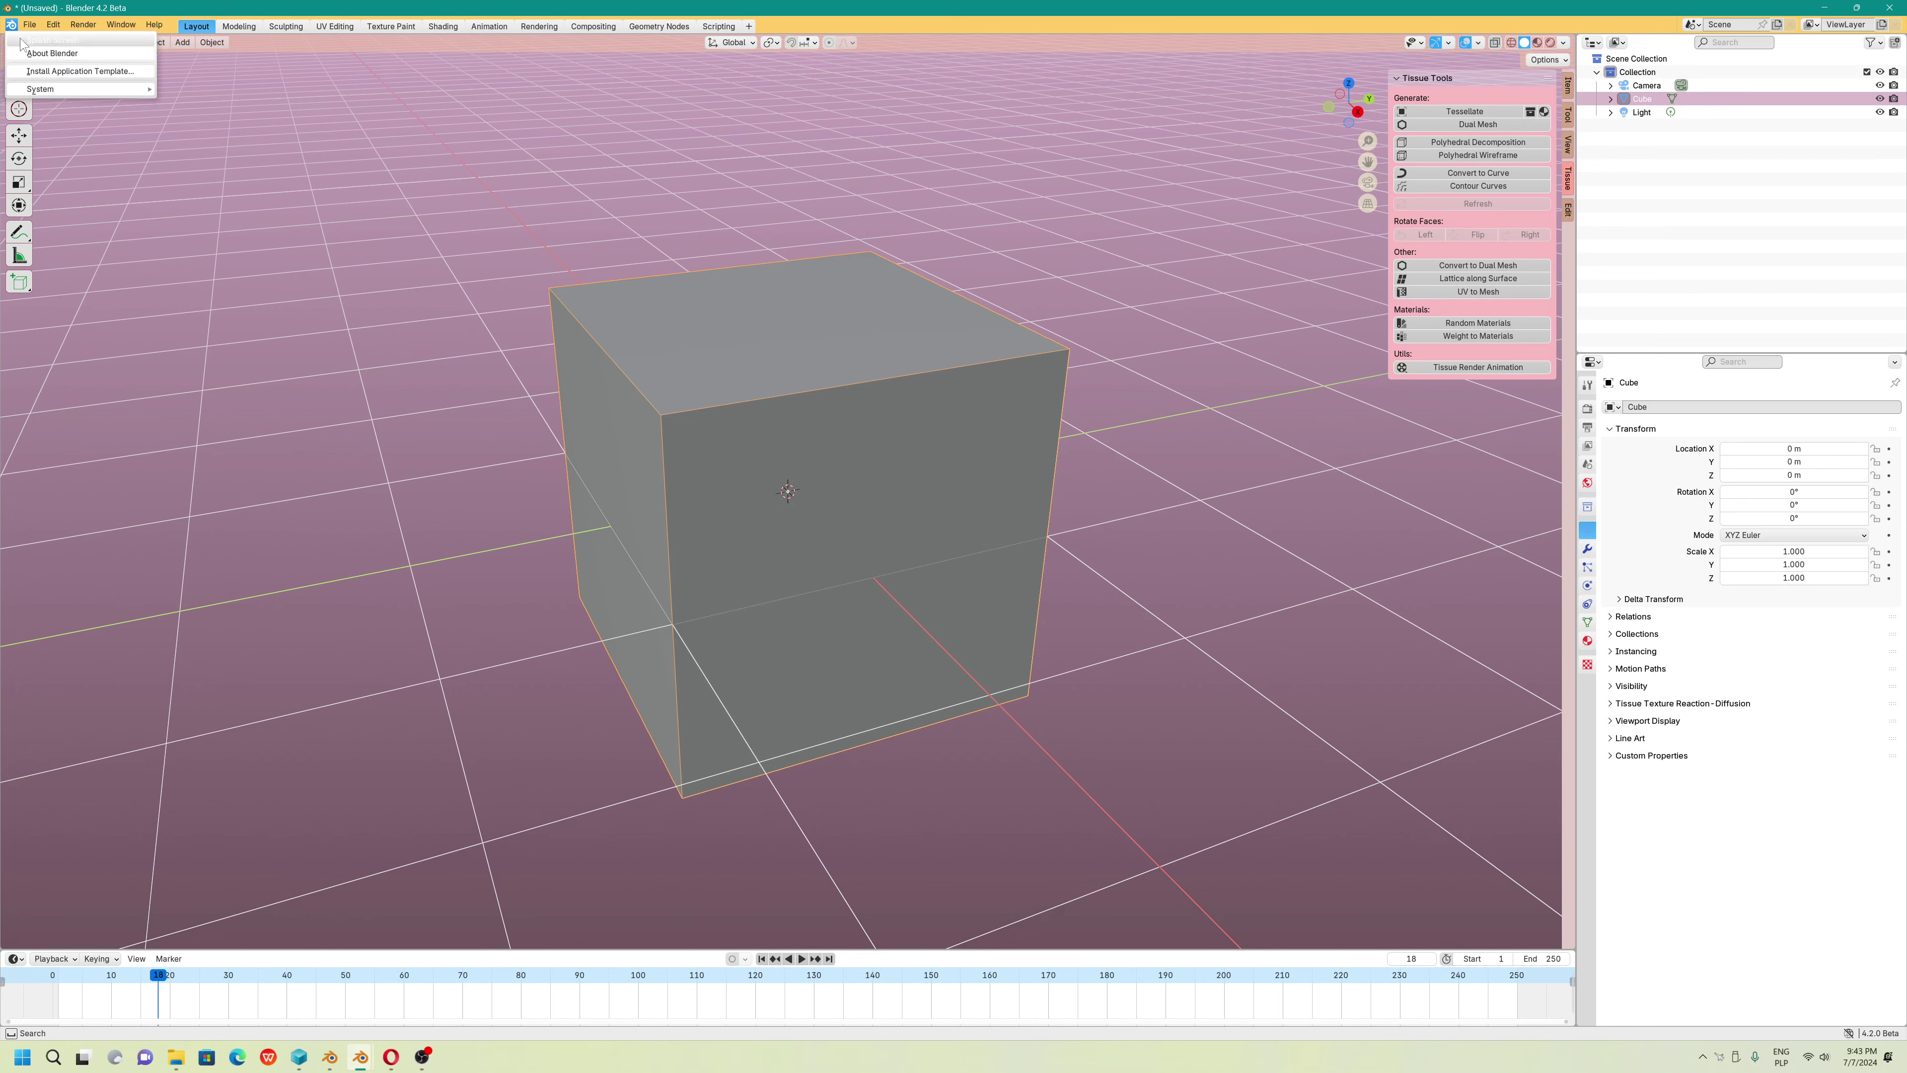
{"action": "left_click", "coordinate": [22, 40]}
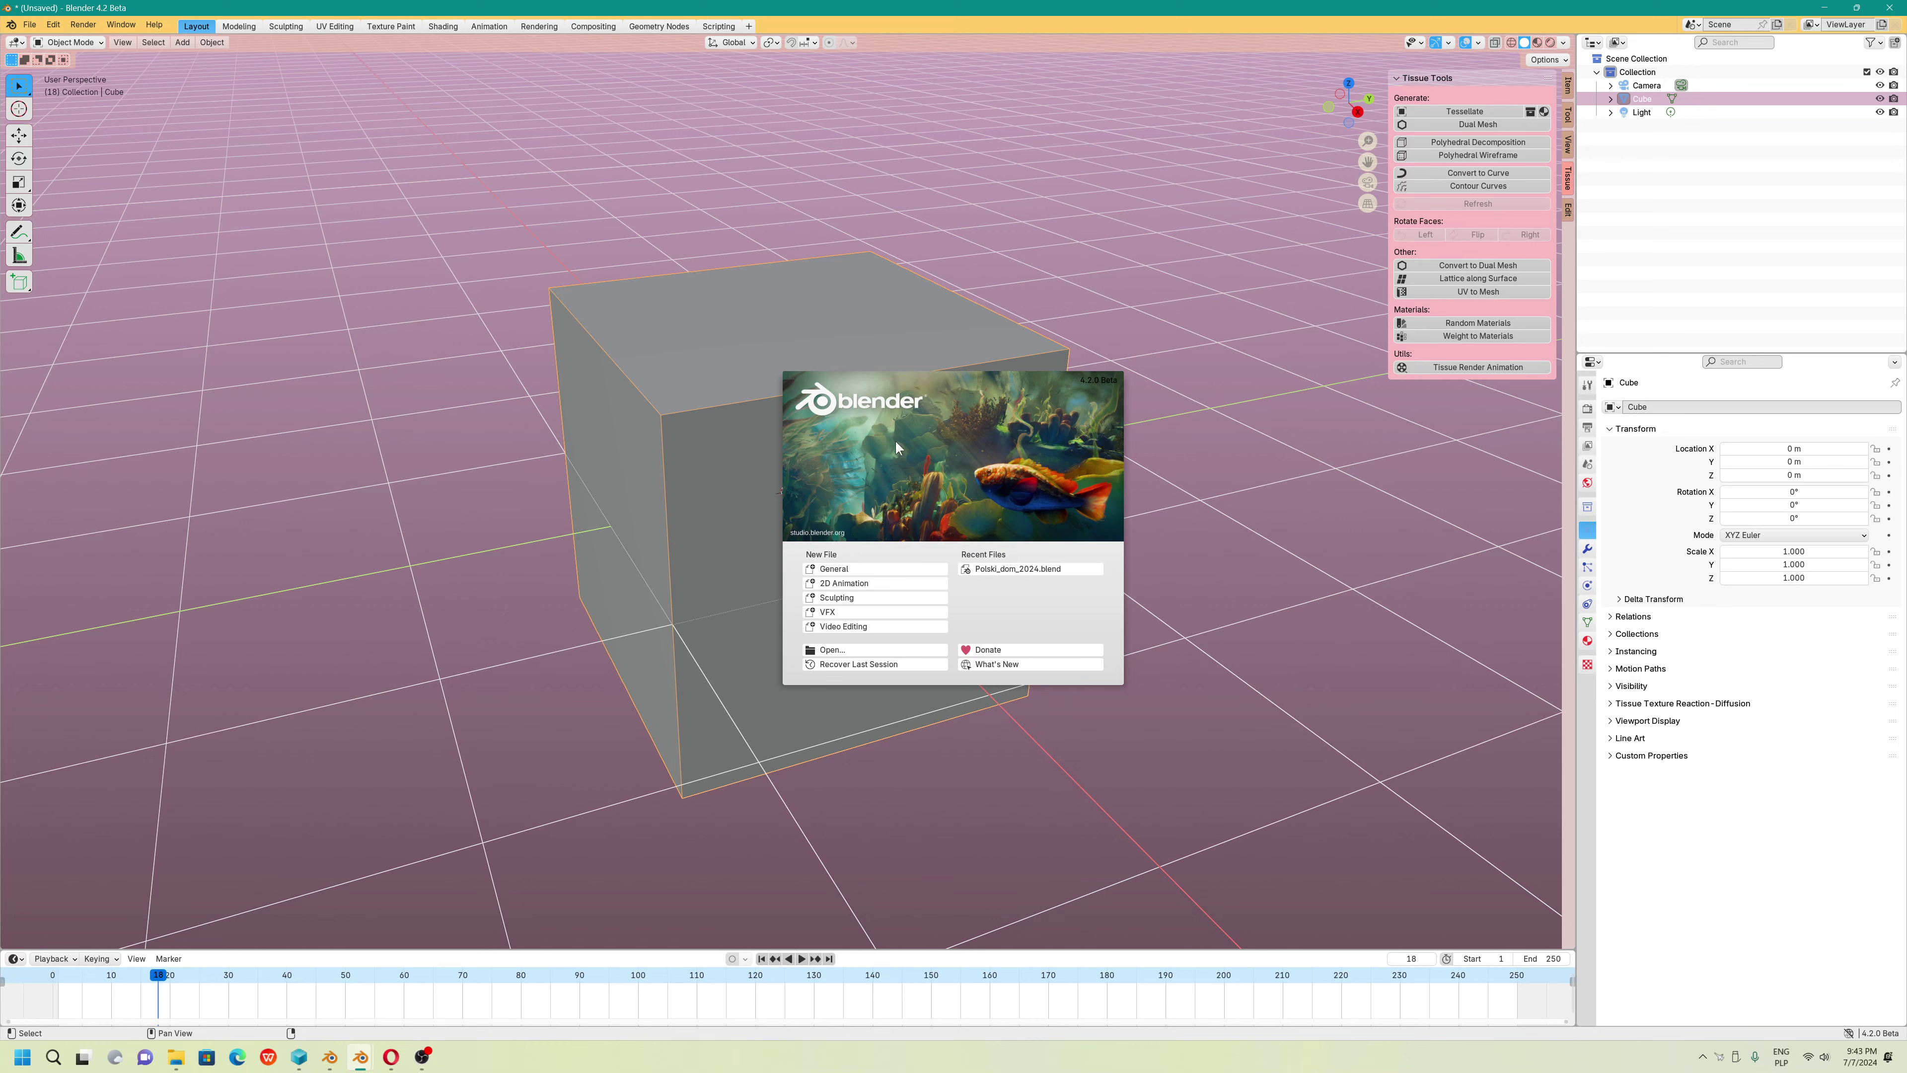
{"action": "left_click", "coordinate": [741, 410]}
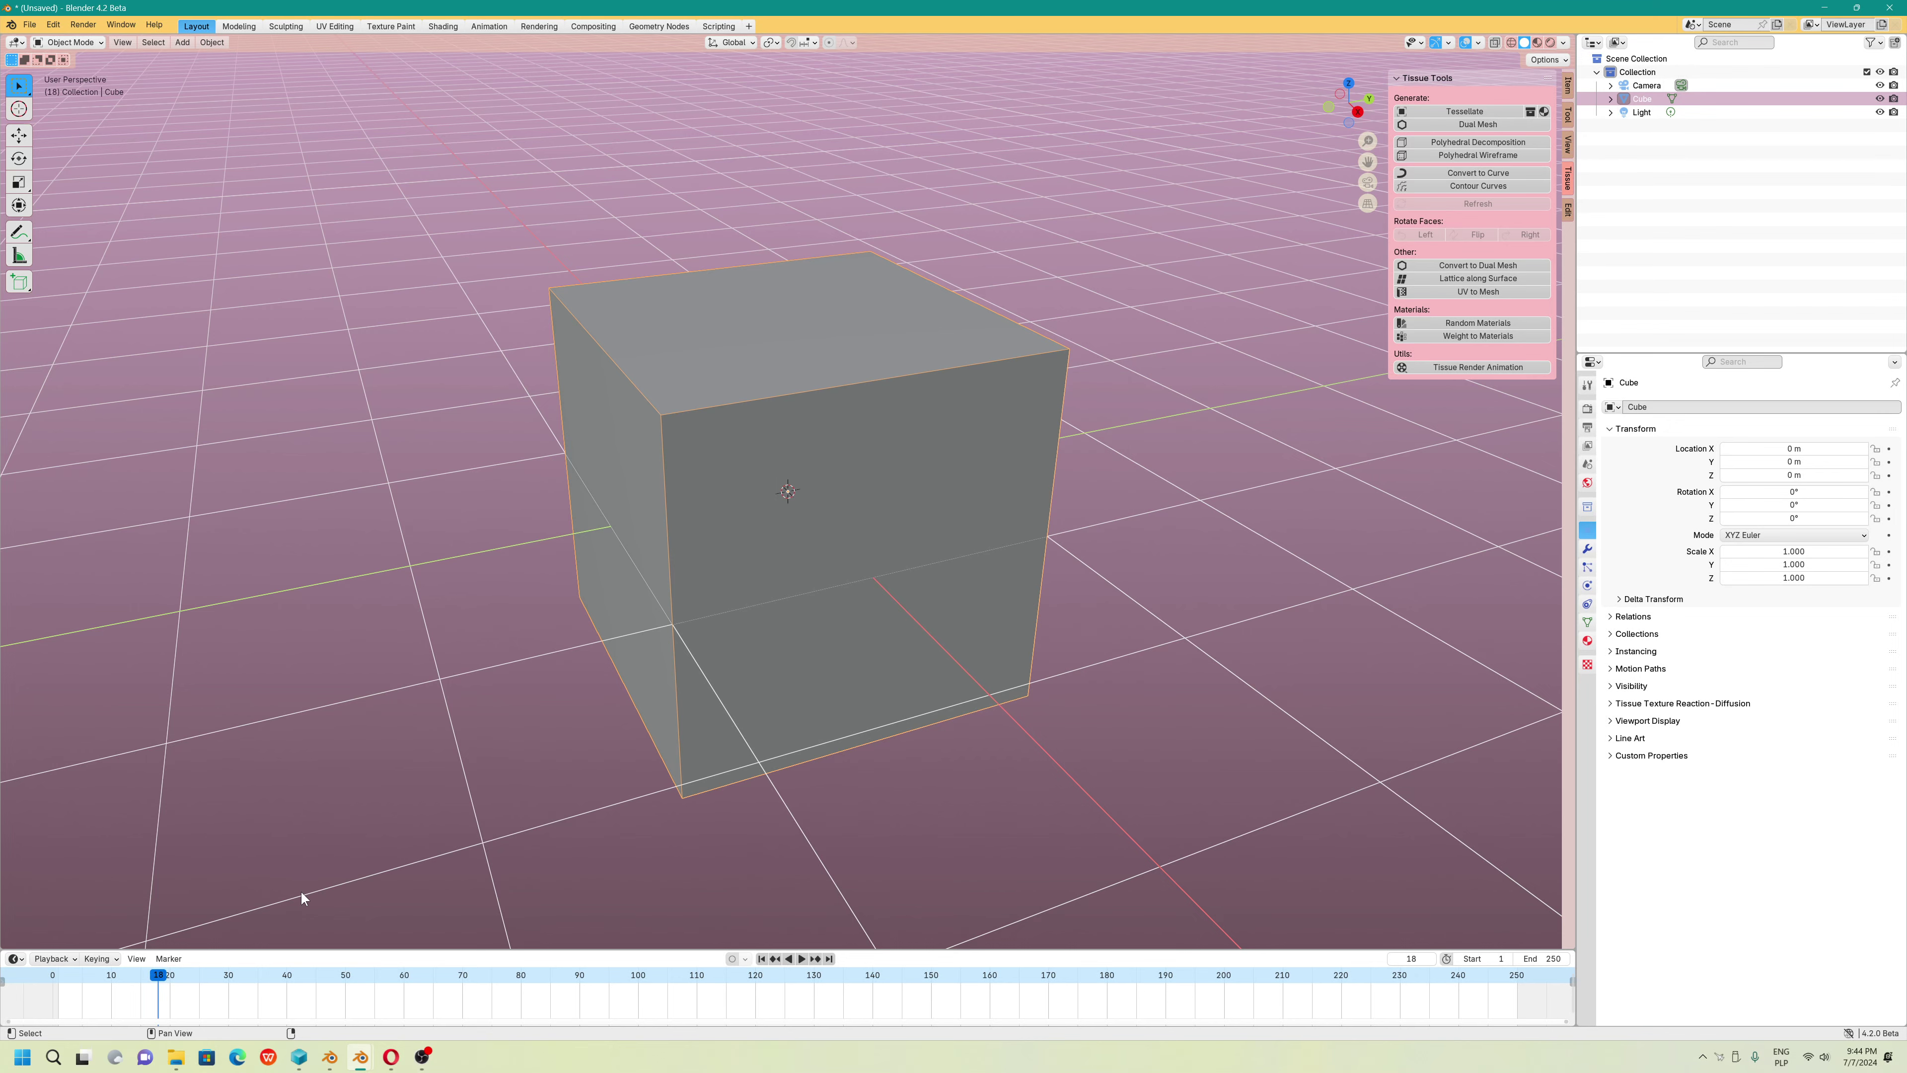
Go to the addons folder and delete the old mesh_tissue.zip
{"action": "mouse_move", "coordinate": [180, 1061]}
{"action": "left_click", "coordinate": [97, 988]}
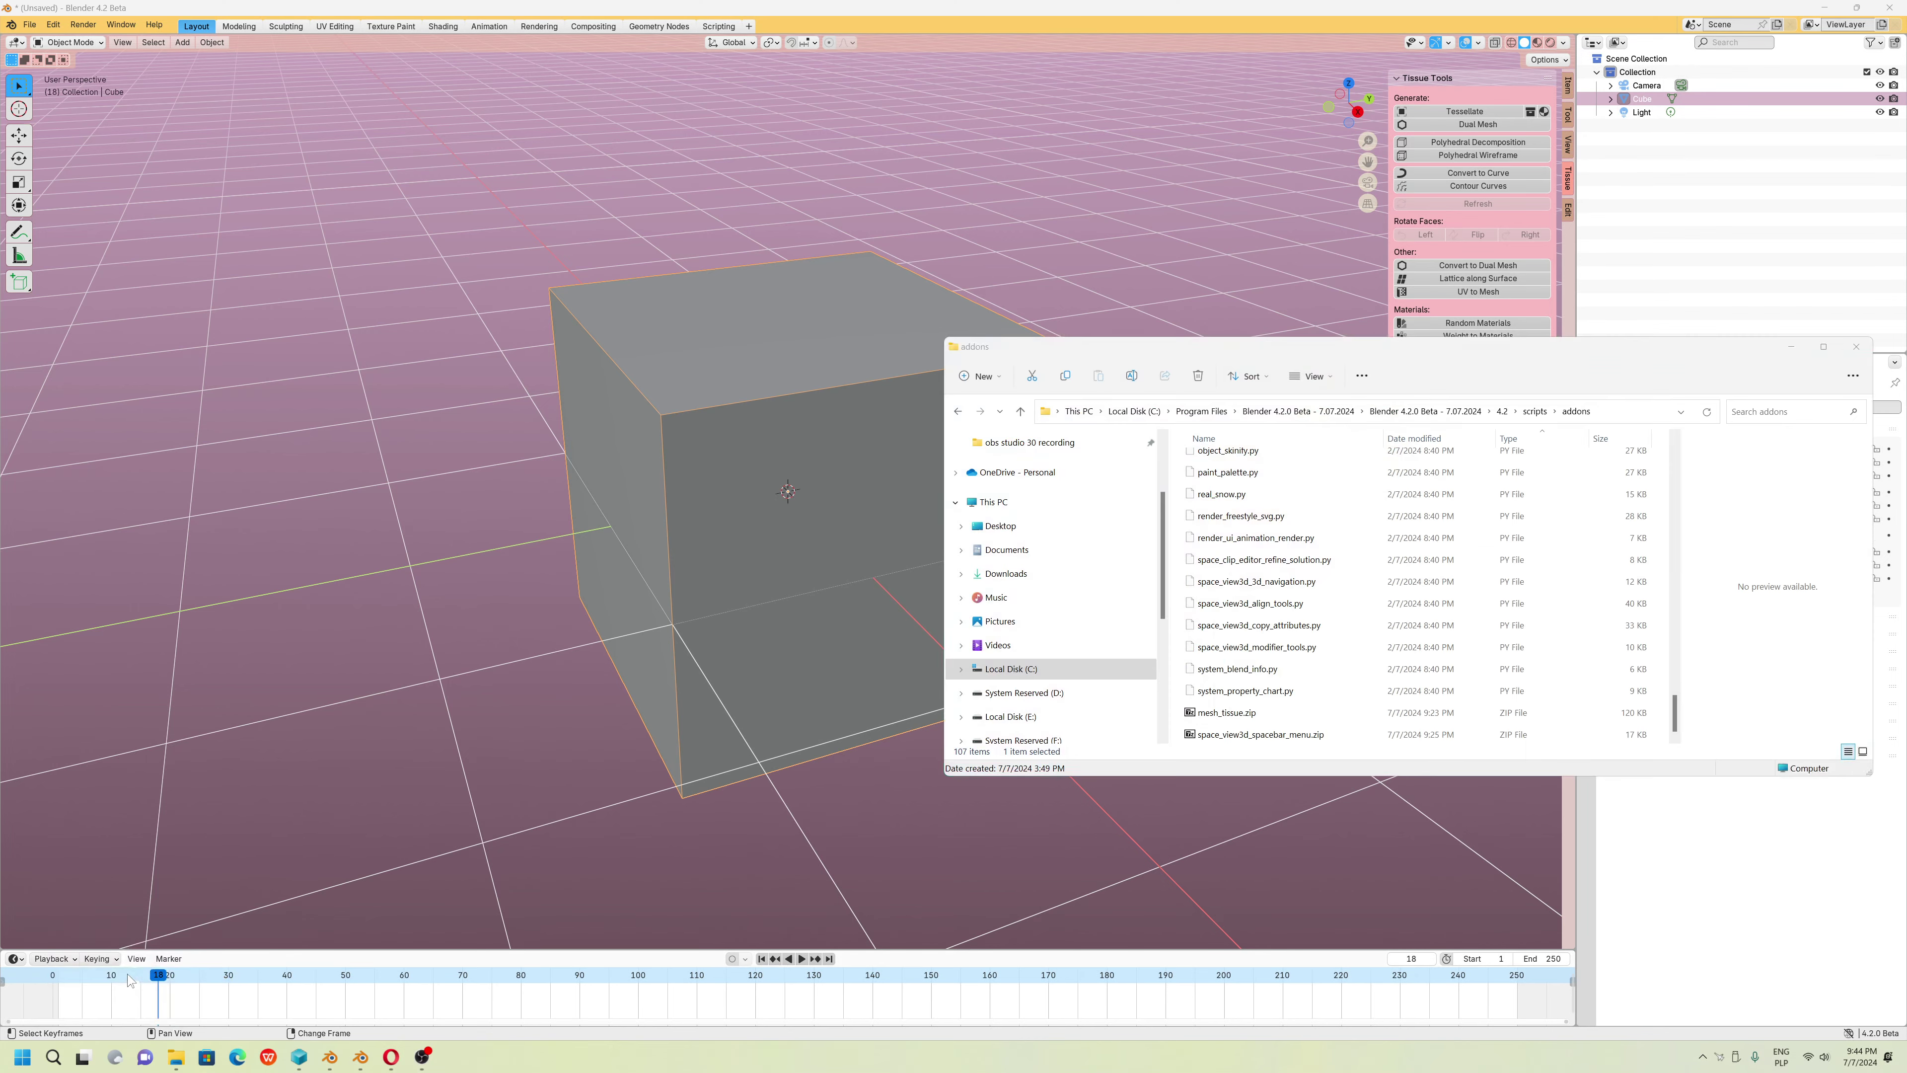
{"action": "left_click", "coordinate": [1534, 411]}
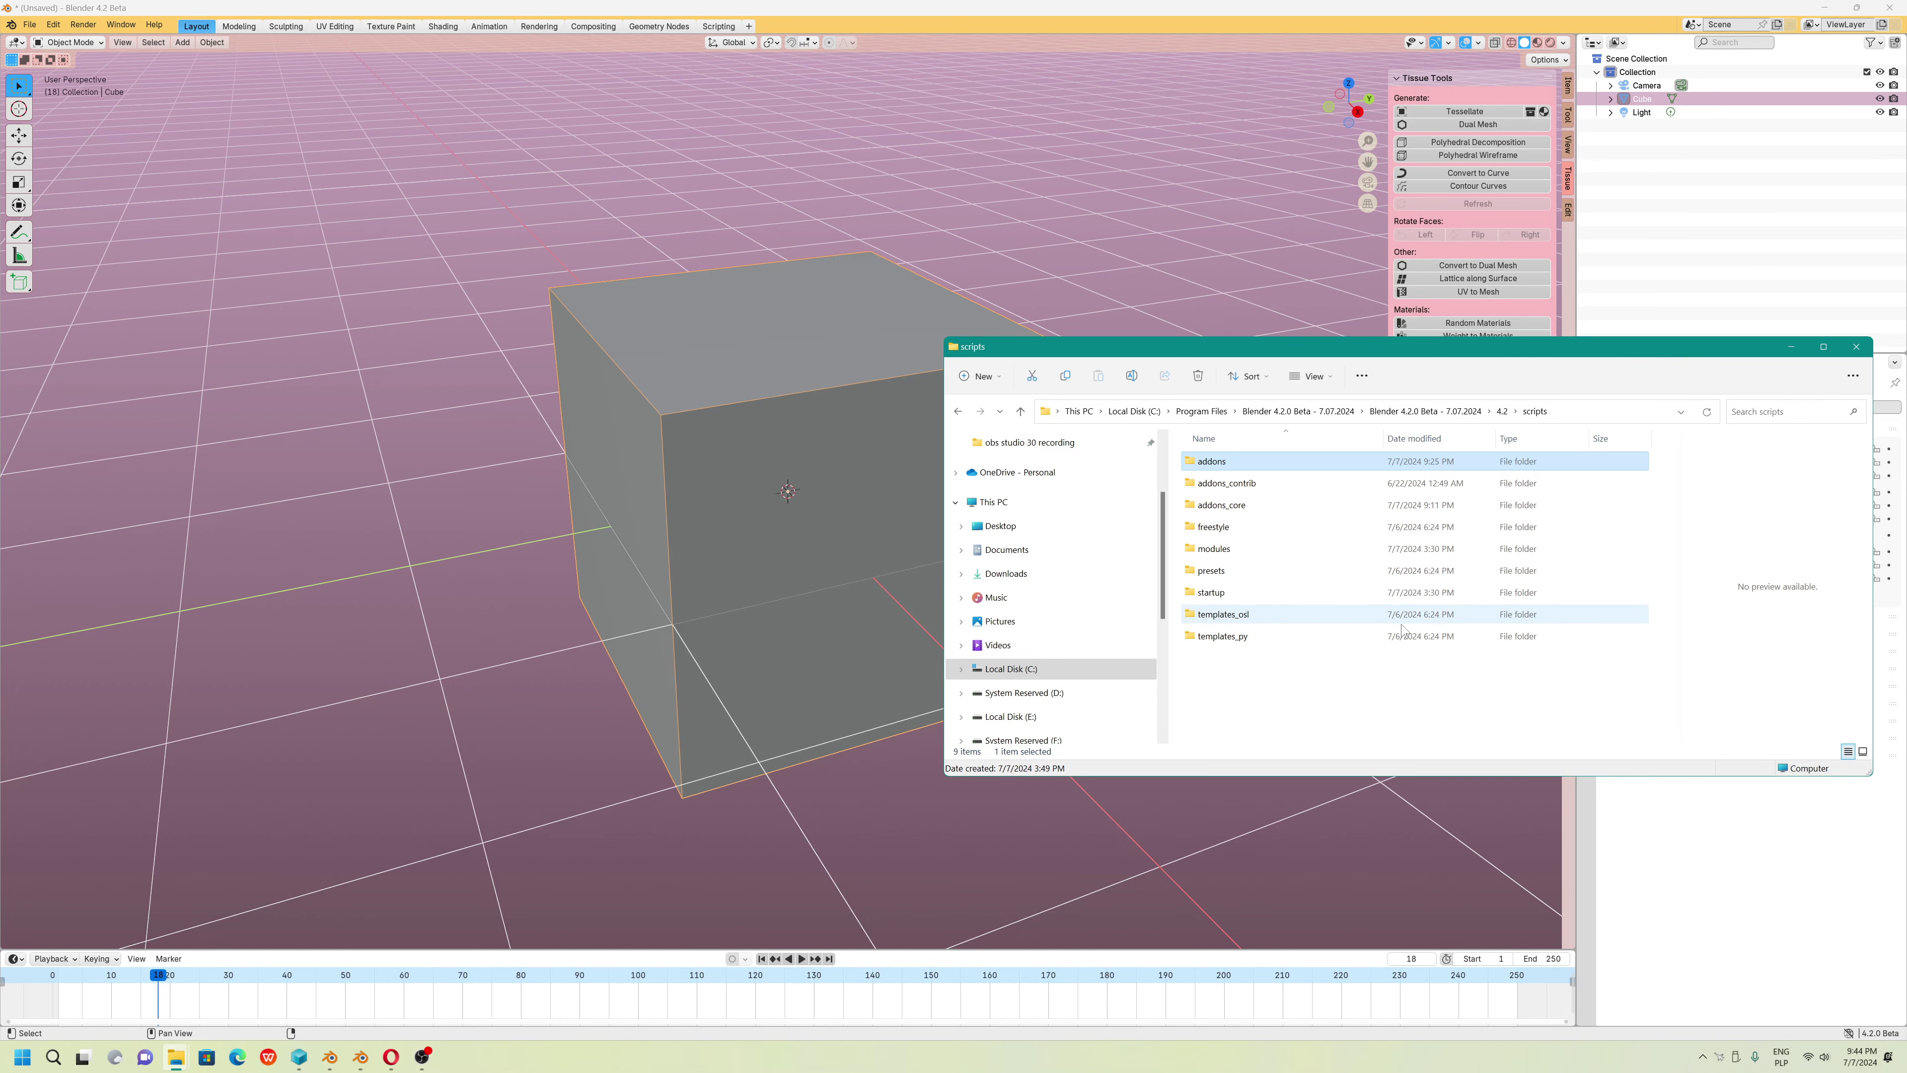
{"action": "double_click", "coordinate": [1212, 462]}
{"action": "scroll", "coordinate": [1425, 652], "scroll_direction": "down", "scroll_amount": 12}
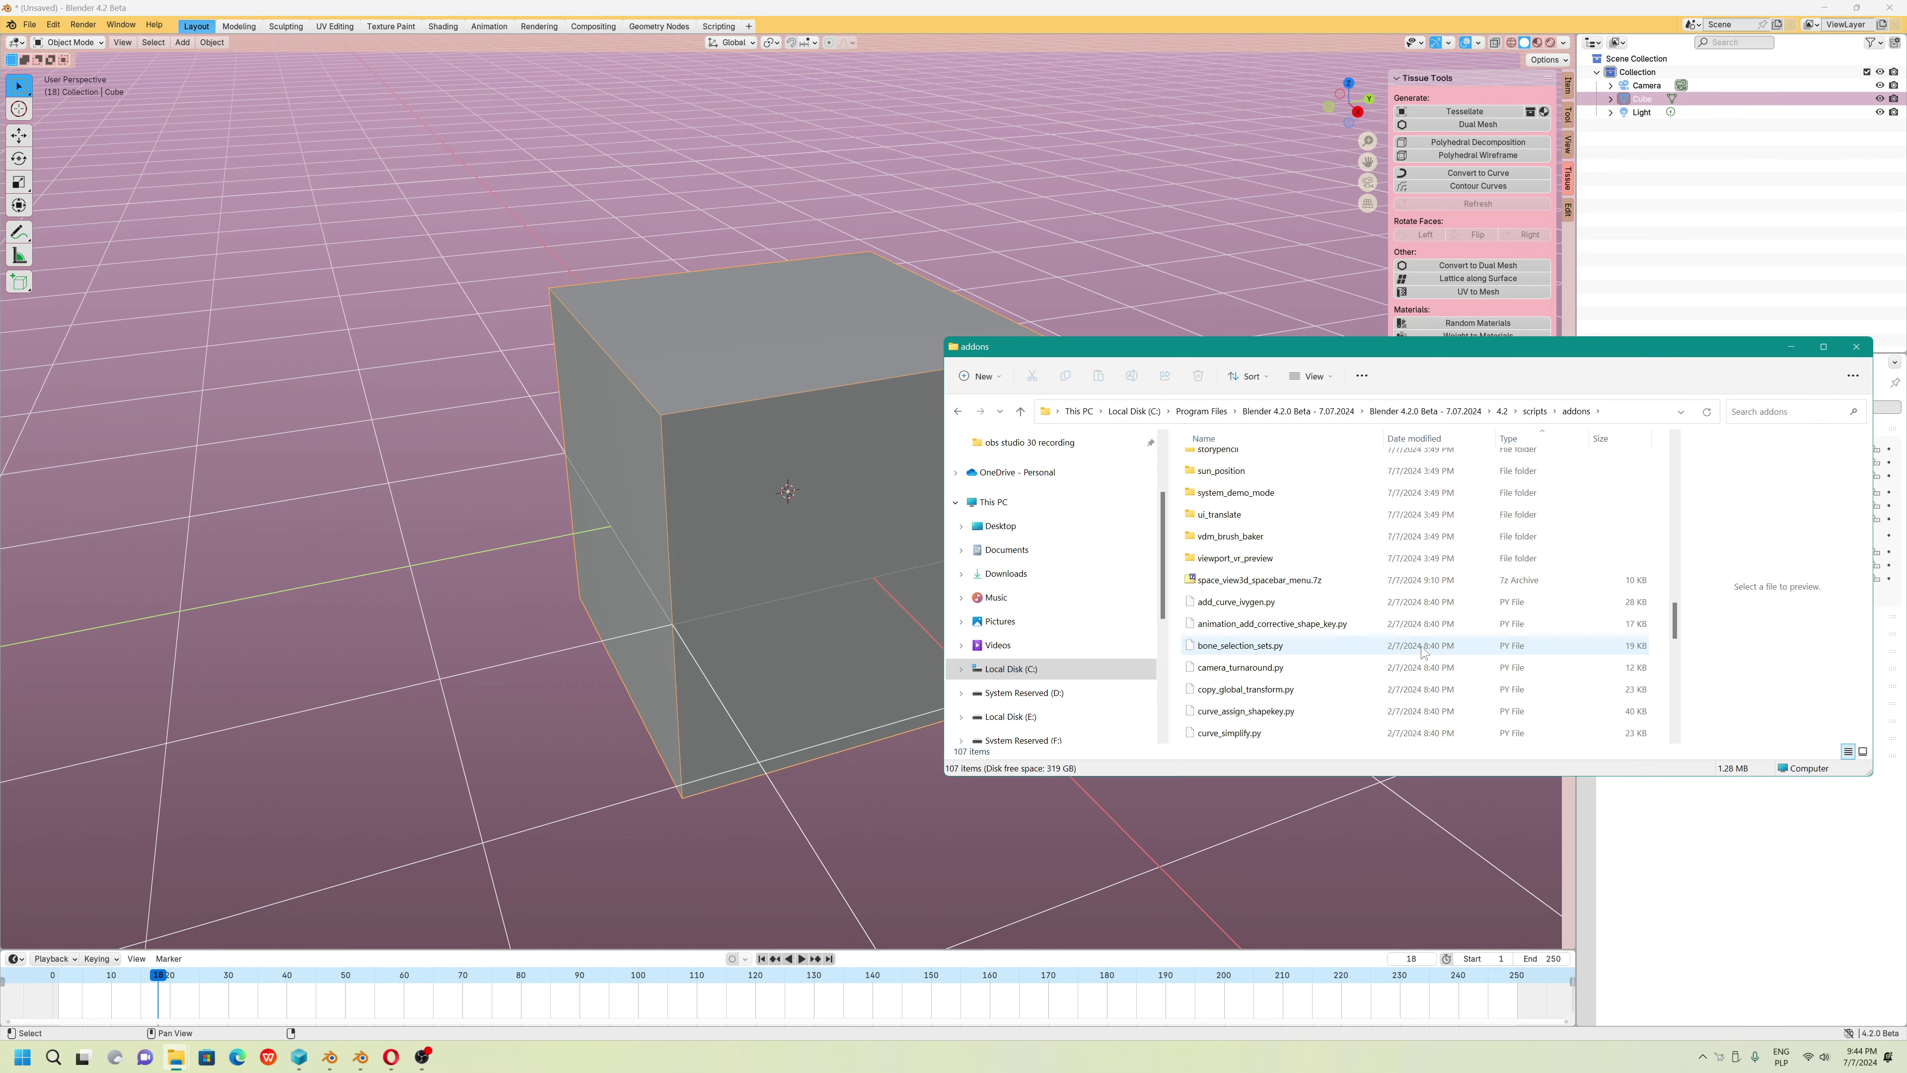
{"action": "scroll", "coordinate": [1424, 653], "scroll_direction": "down", "scroll_amount": 6}
{"action": "scroll", "coordinate": [1262, 652], "scroll_direction": "down", "scroll_amount": 10}
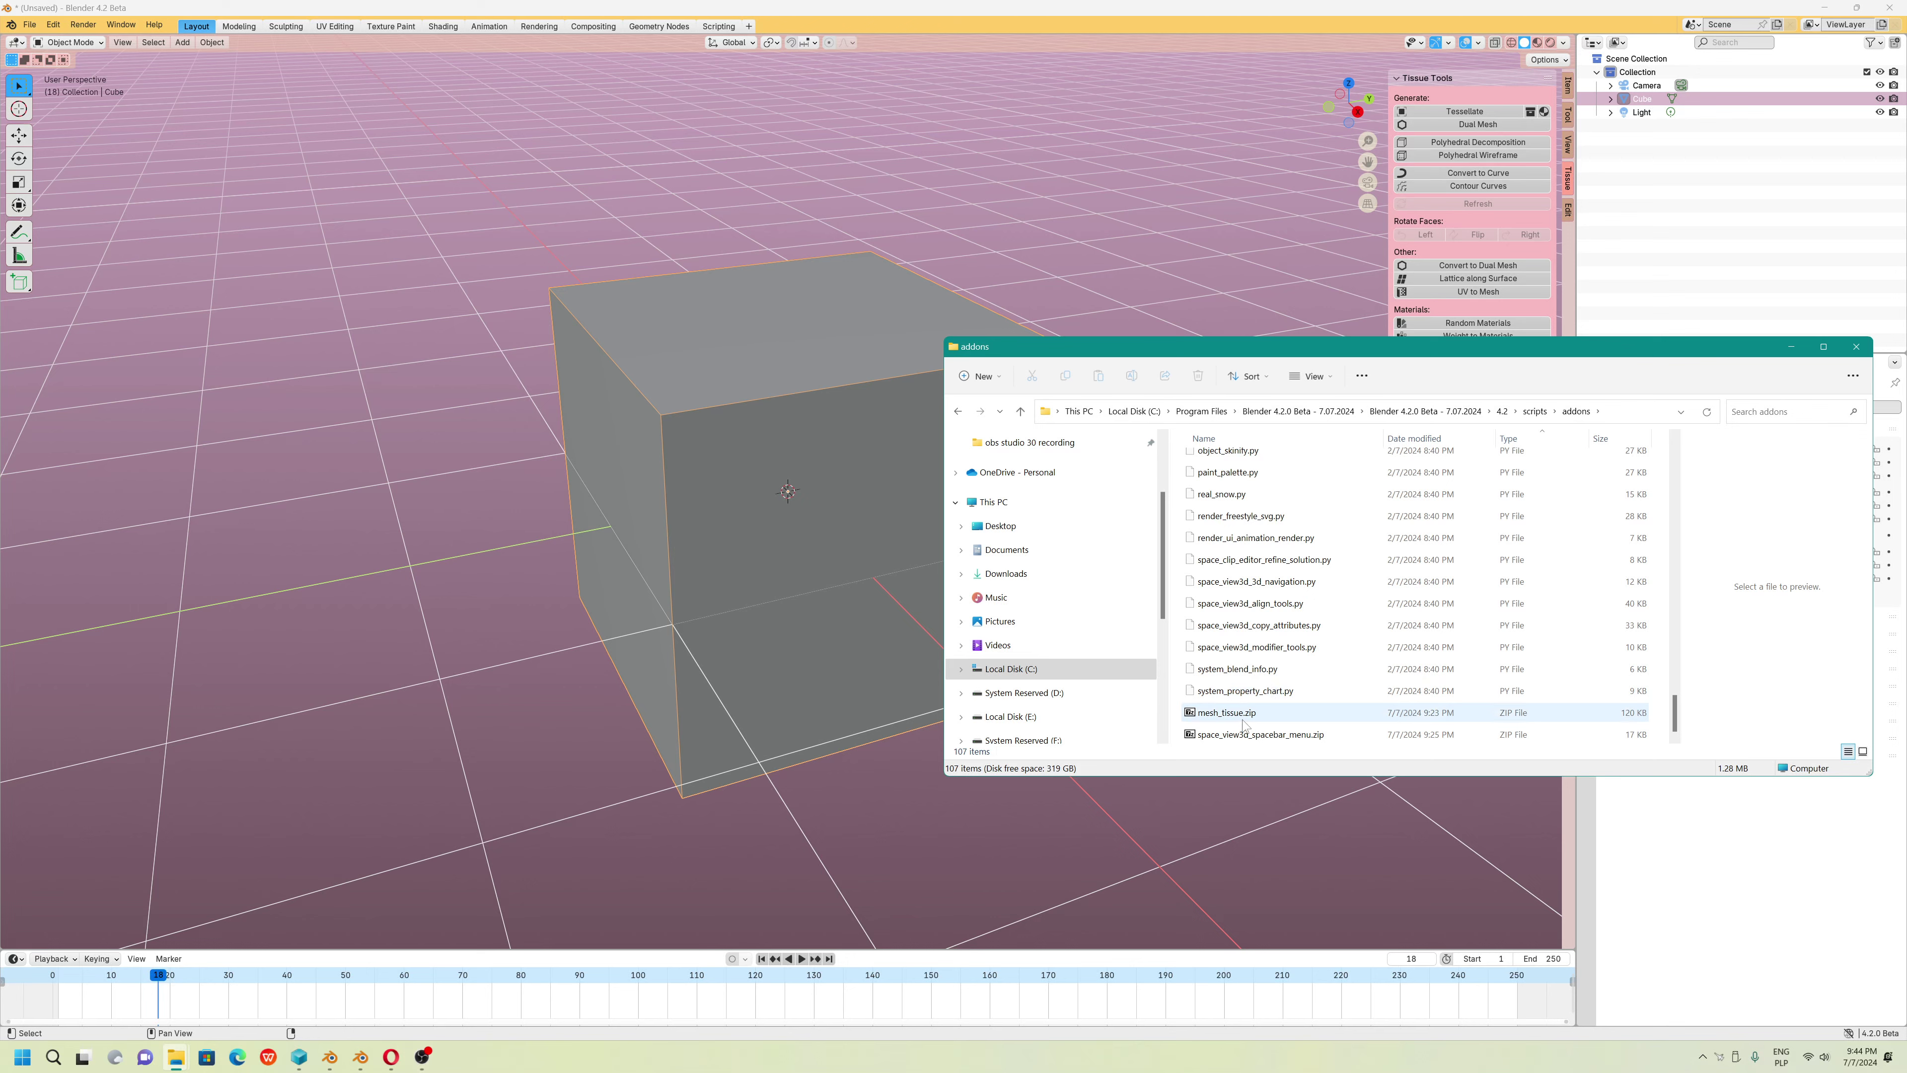
{"action": "scroll", "coordinate": [1265, 714], "scroll_direction": "up", "scroll_amount": 3}
{"action": "scroll", "coordinate": [1268, 692], "scroll_direction": "down", "scroll_amount": 3}
{"action": "right_click", "coordinate": [1246, 712]}
{"action": "left_click", "coordinate": [1372, 727]}
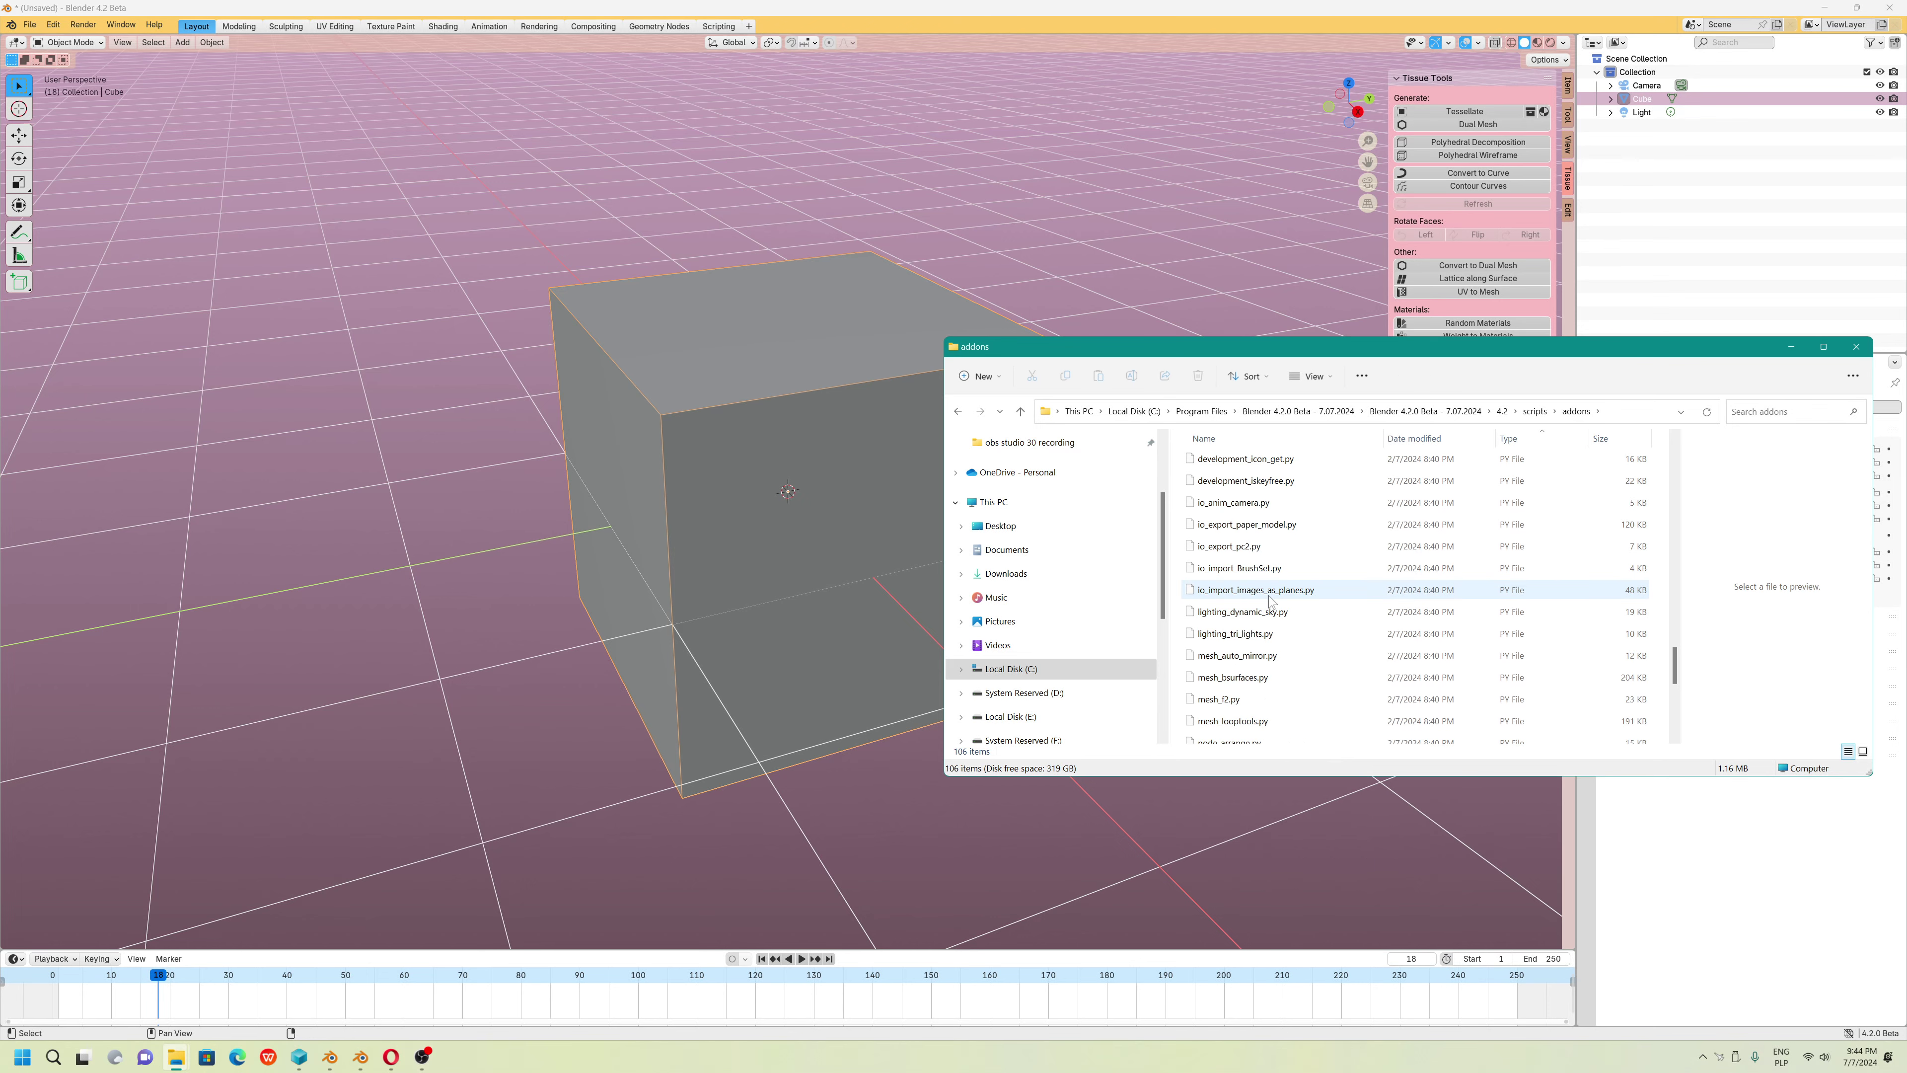
Pack the mesh_tissue folder into mesh_tissue.zip with 7-Zip, keeping zip format
{"action": "scroll", "coordinate": [1269, 610], "scroll_direction": "up", "scroll_amount": 2}
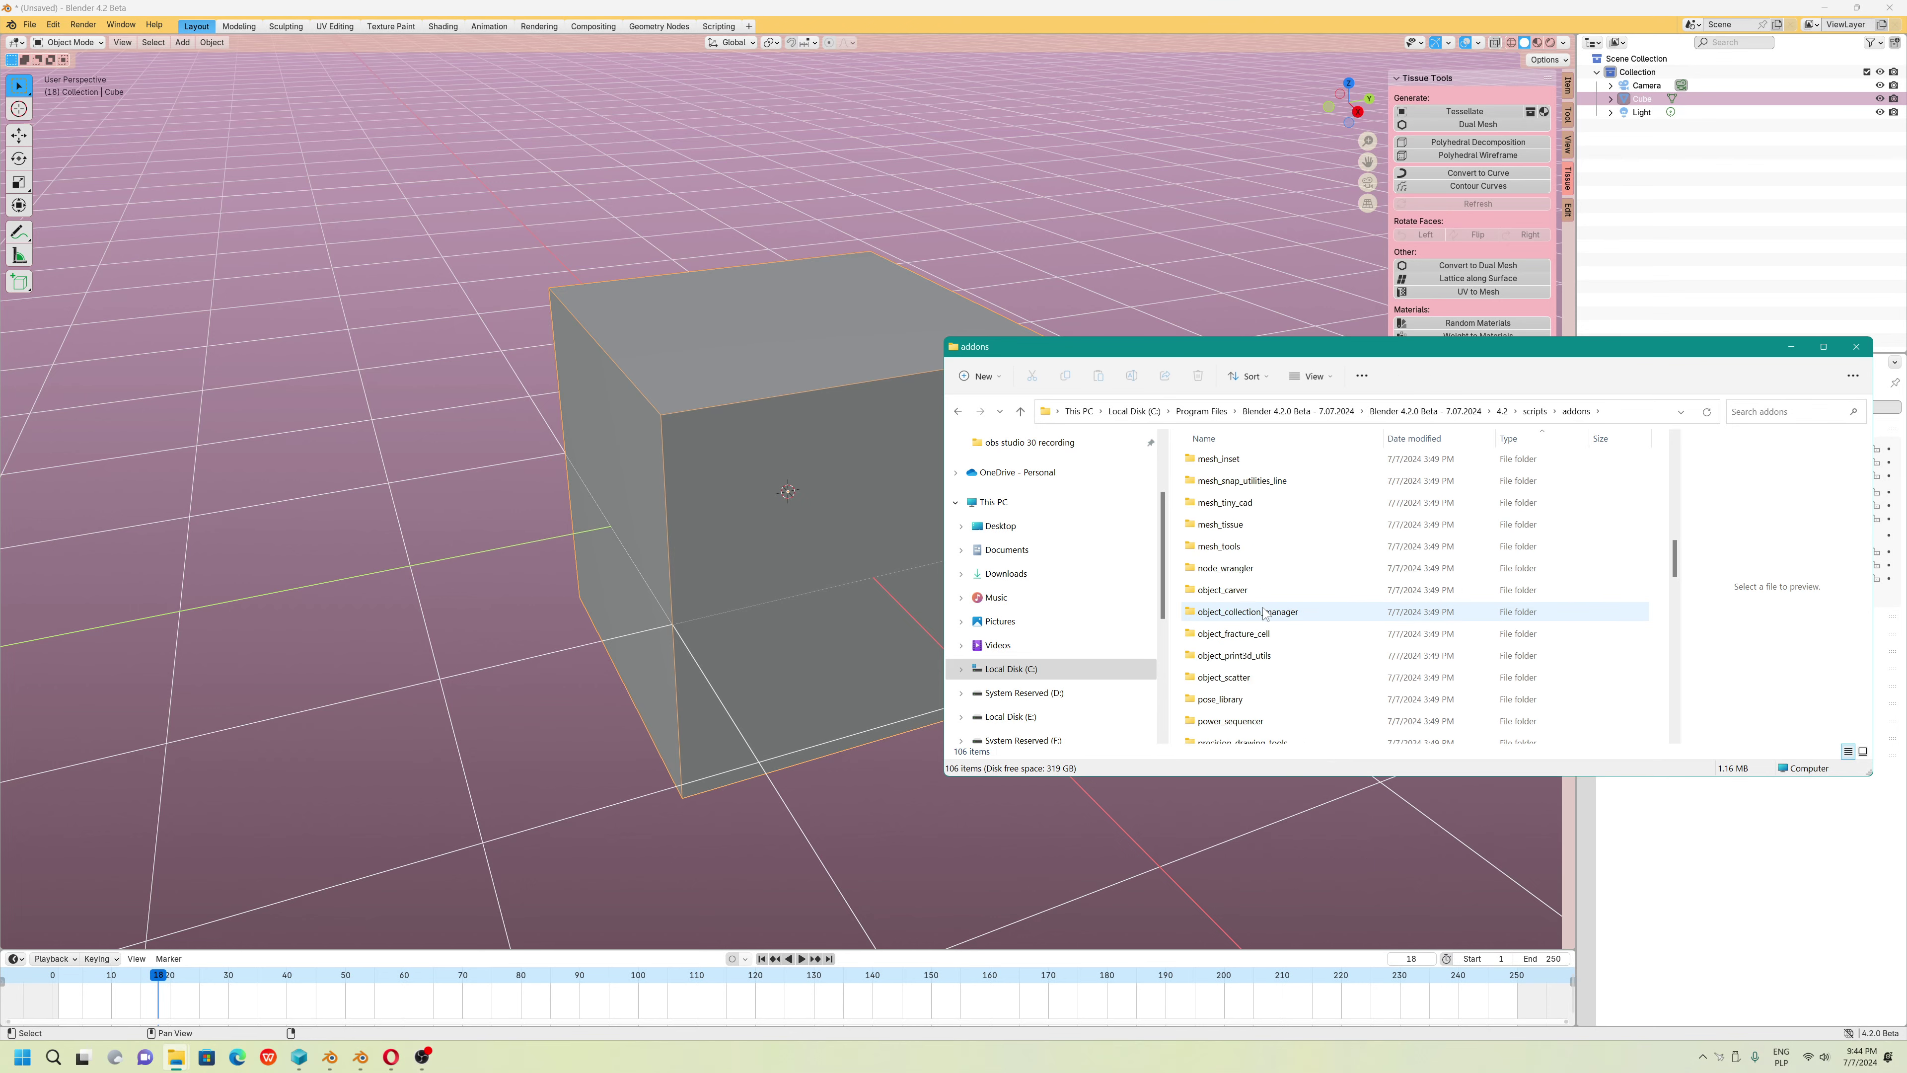
{"action": "right_click", "coordinate": [1235, 526]}
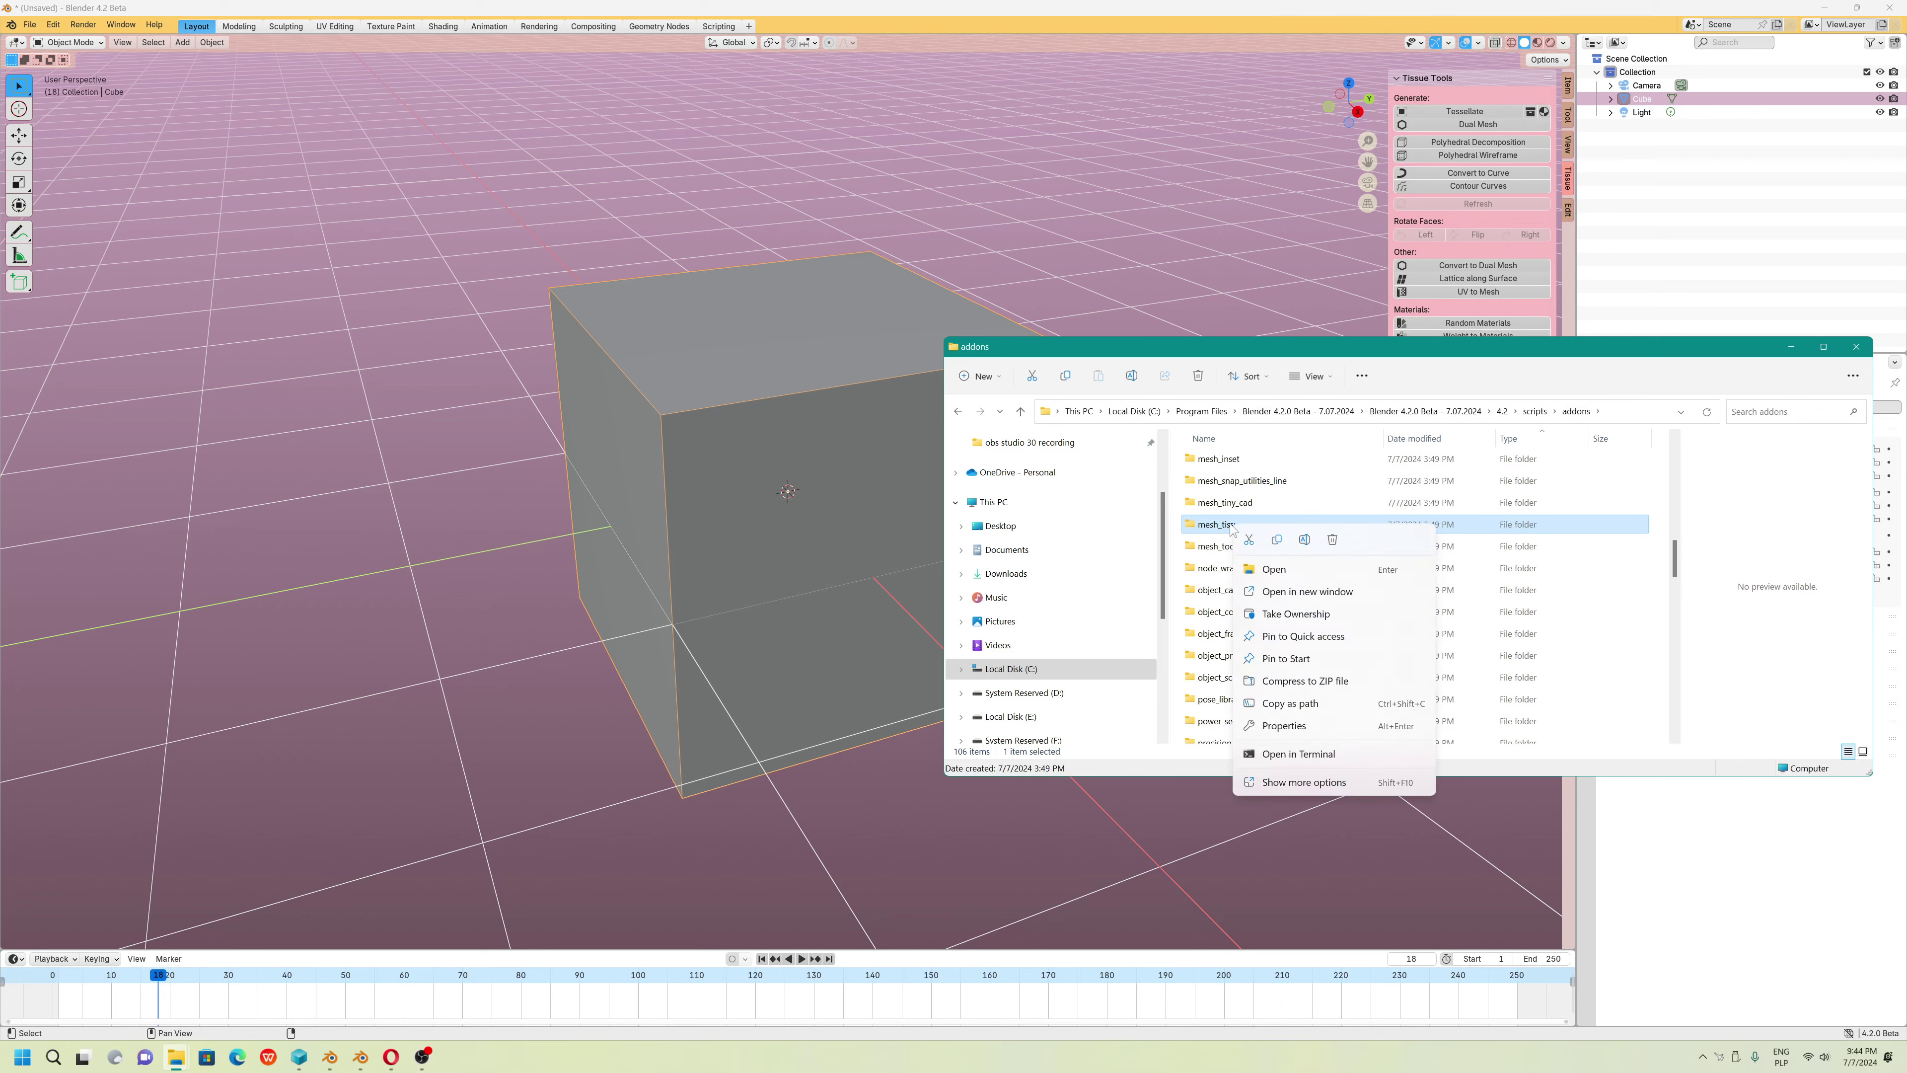
{"action": "left_click", "coordinate": [1299, 783]}
{"action": "mouse_move", "coordinate": [1283, 690]}
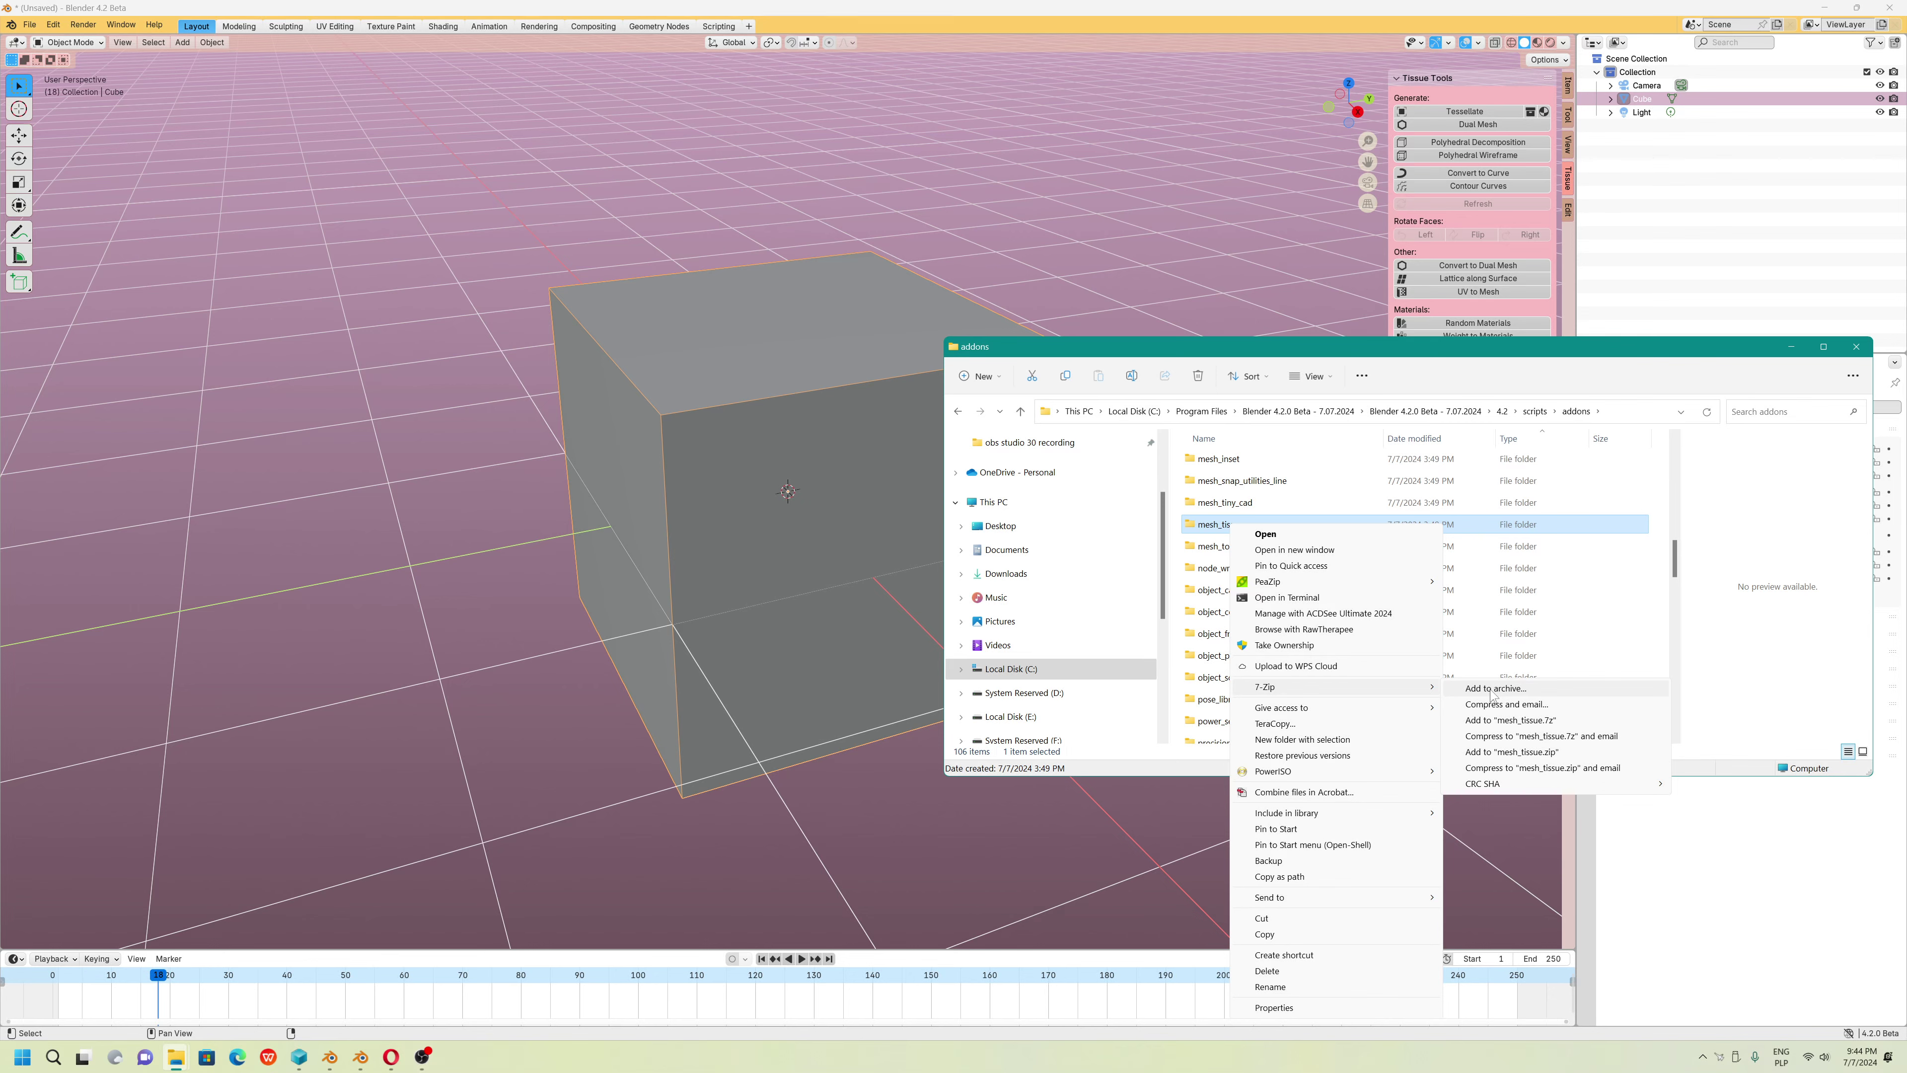
{"action": "left_click", "coordinate": [1494, 689]}
{"action": "left_click", "coordinate": [886, 406]}
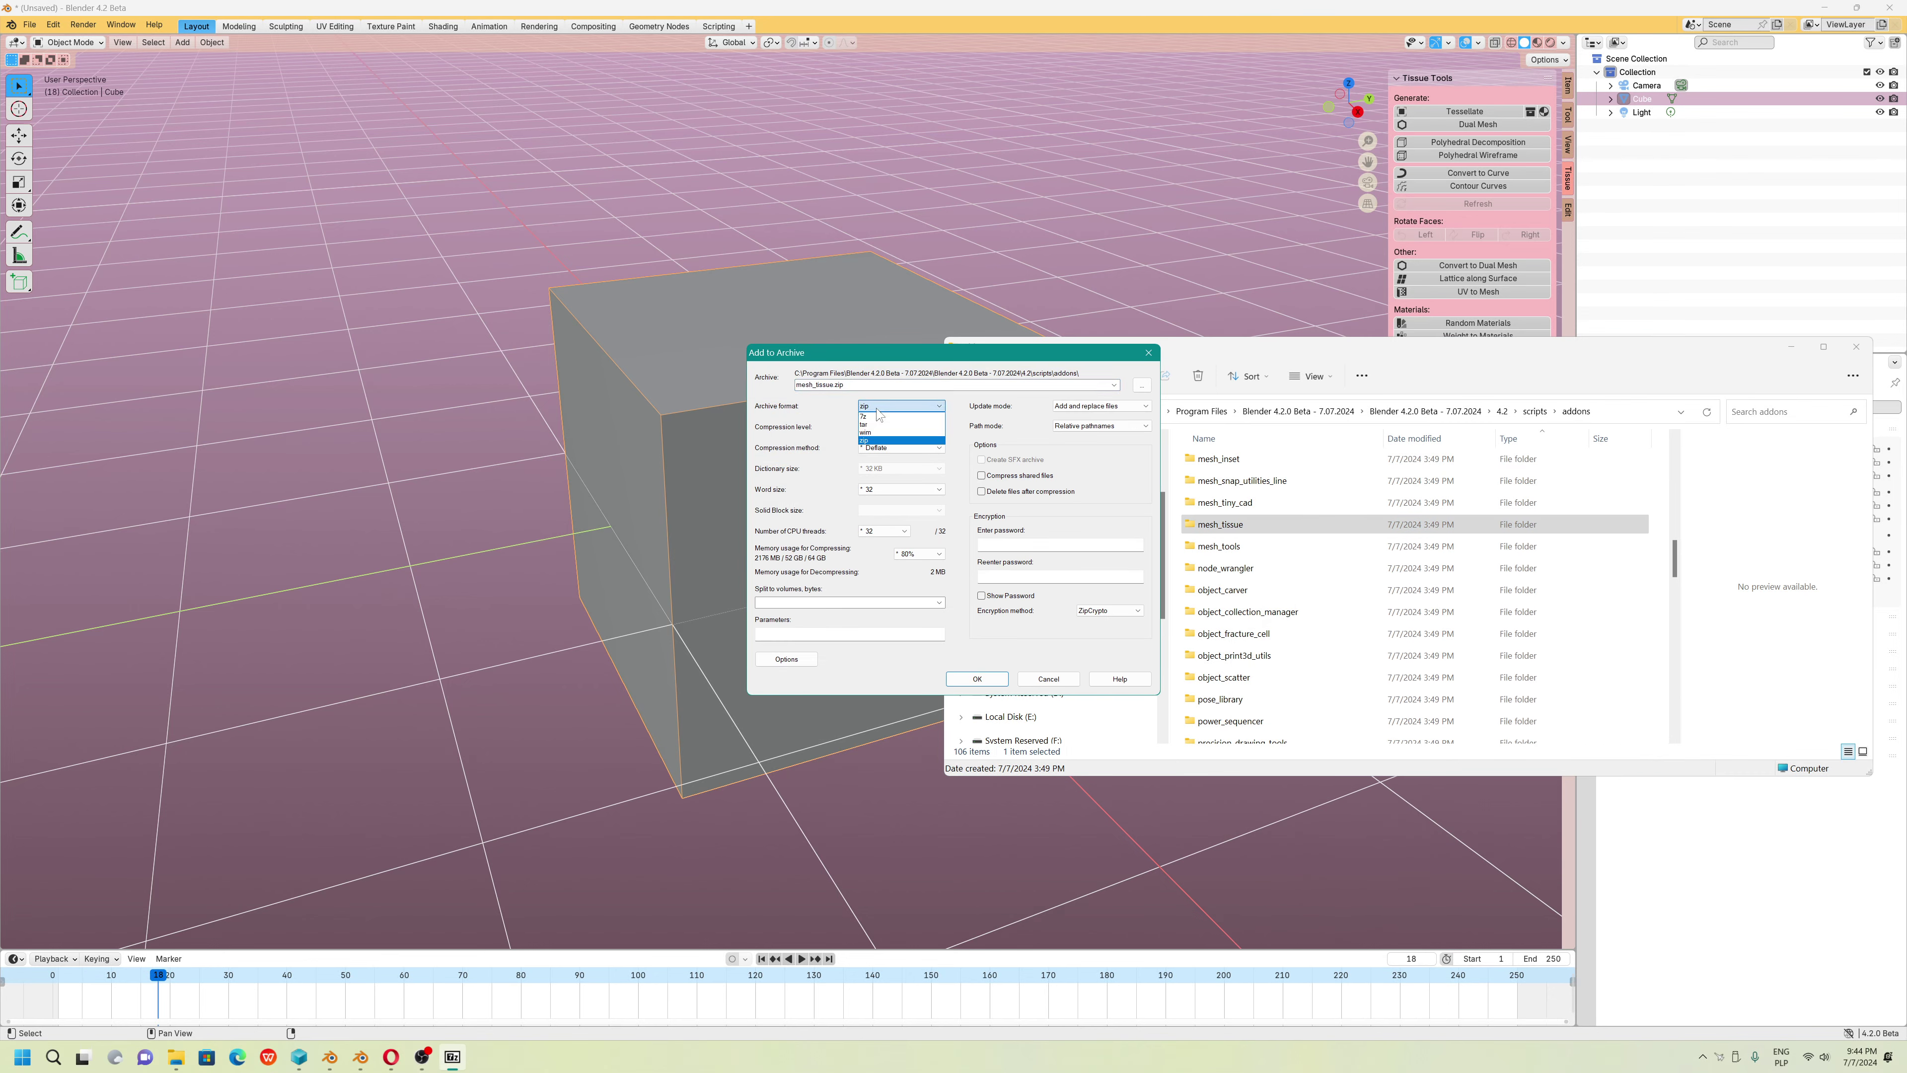
{"action": "left_click", "coordinate": [870, 442]}
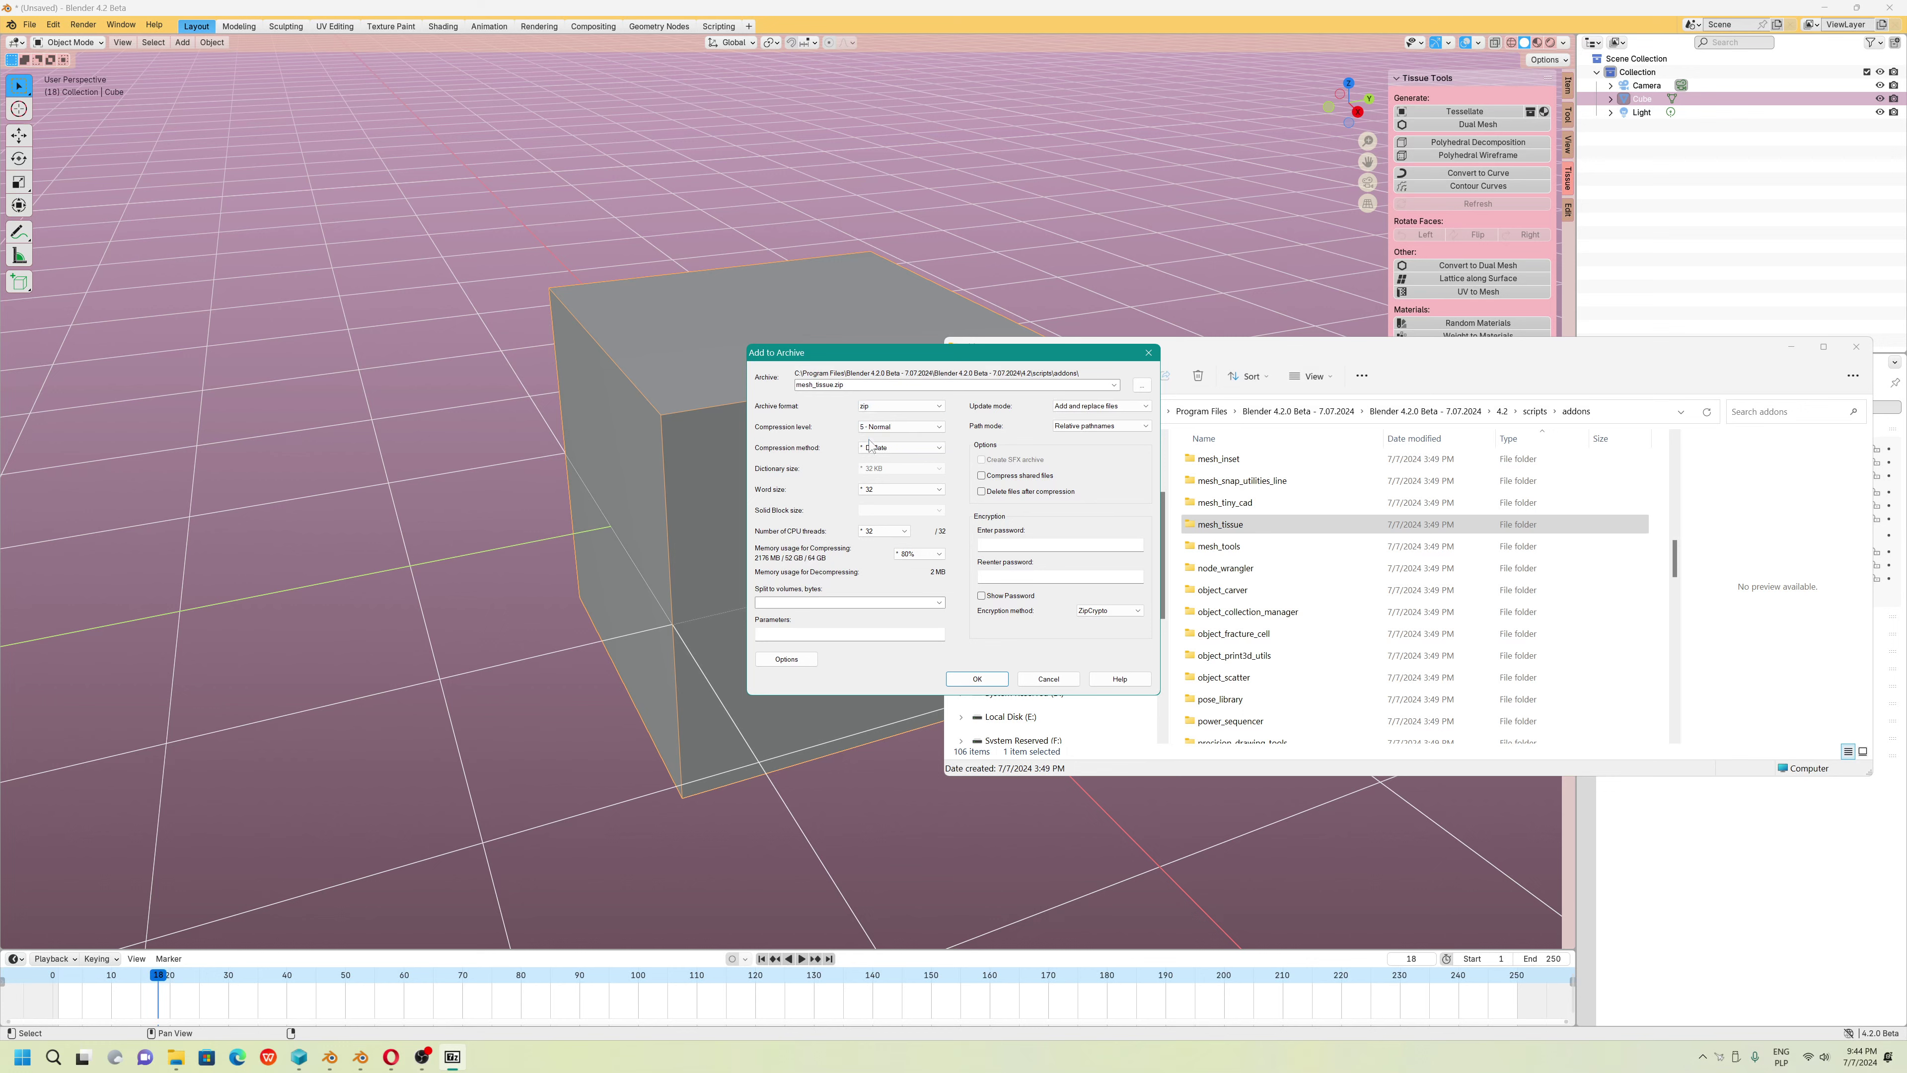
{"action": "left_click", "coordinate": [977, 679]}
Copy the addons folder path from the address bar
{"action": "left_click", "coordinate": [1613, 412]}
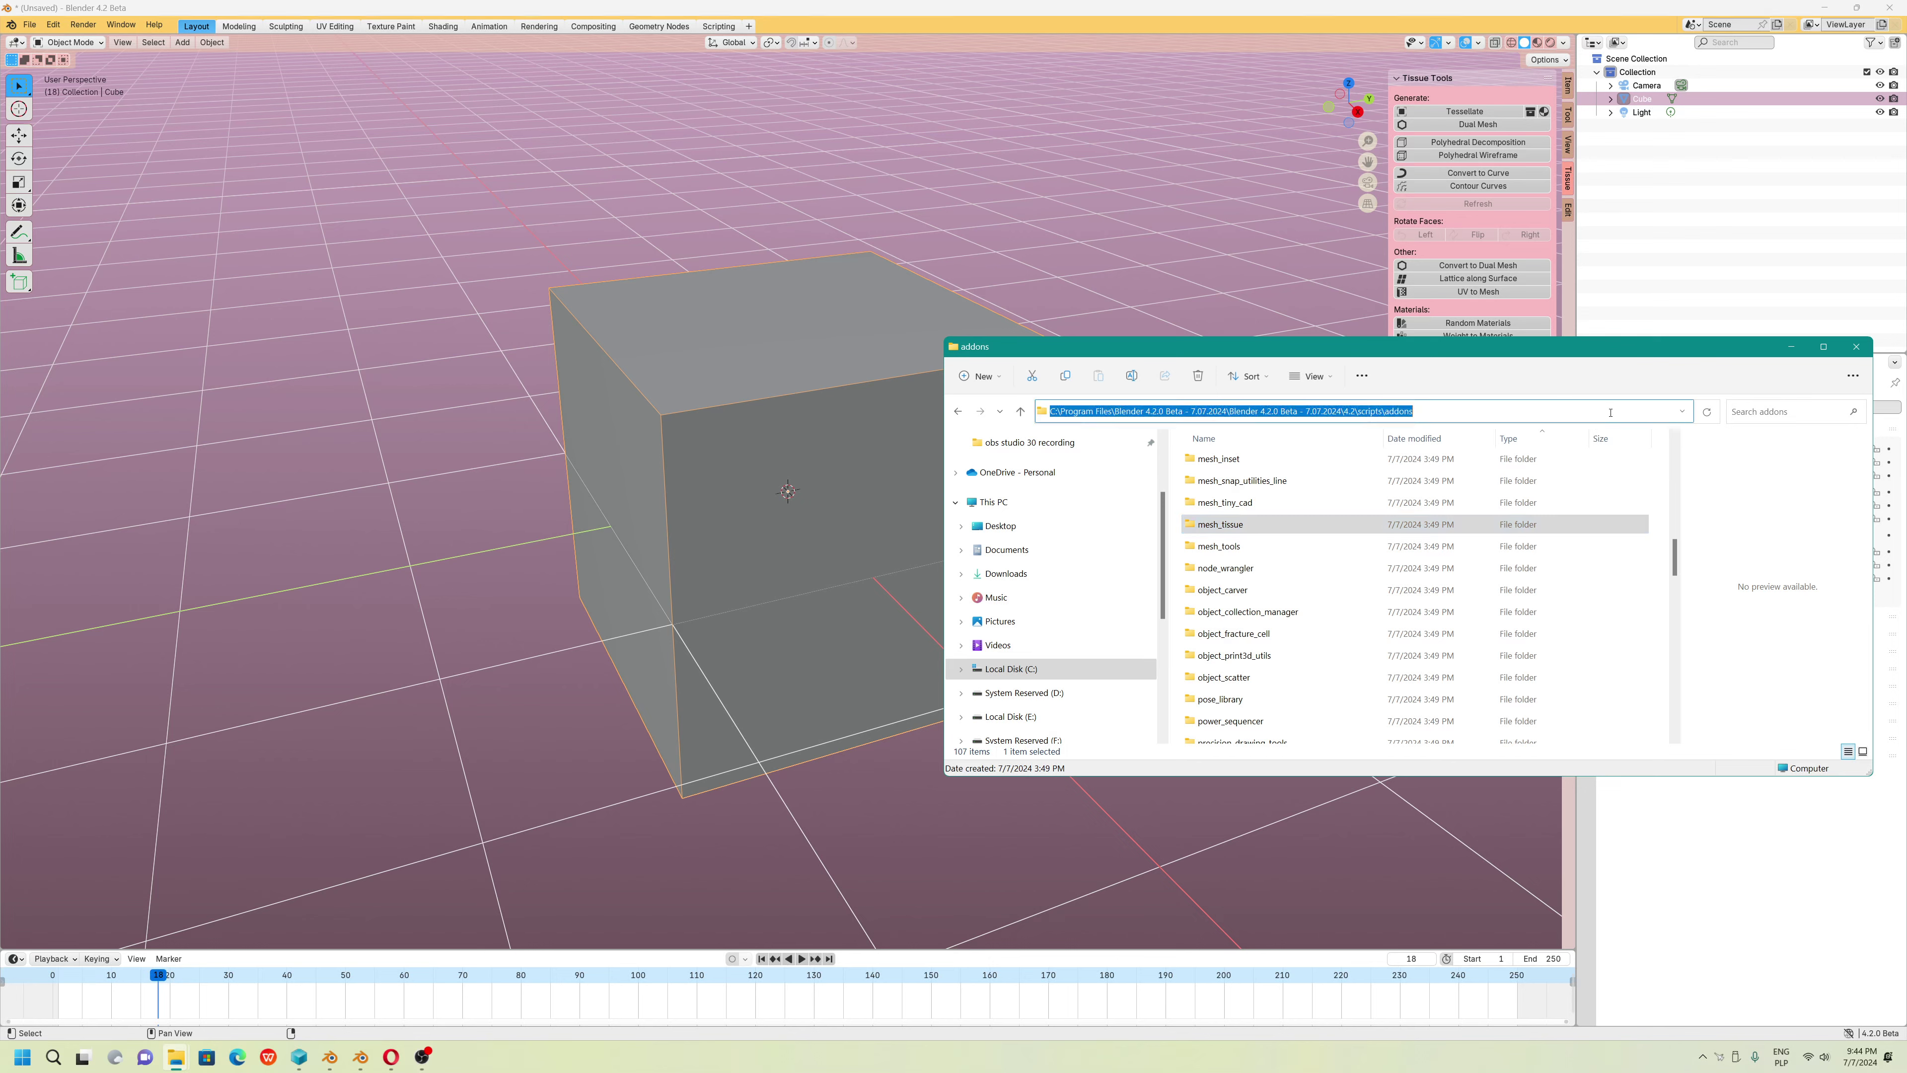
{"action": "right_click", "coordinate": [1612, 413]}
{"action": "left_click", "coordinate": [1652, 462]}
Open Preferences > Add-ons and uninstall the existing Tissue add-on
{"action": "left_click", "coordinate": [52, 23]}
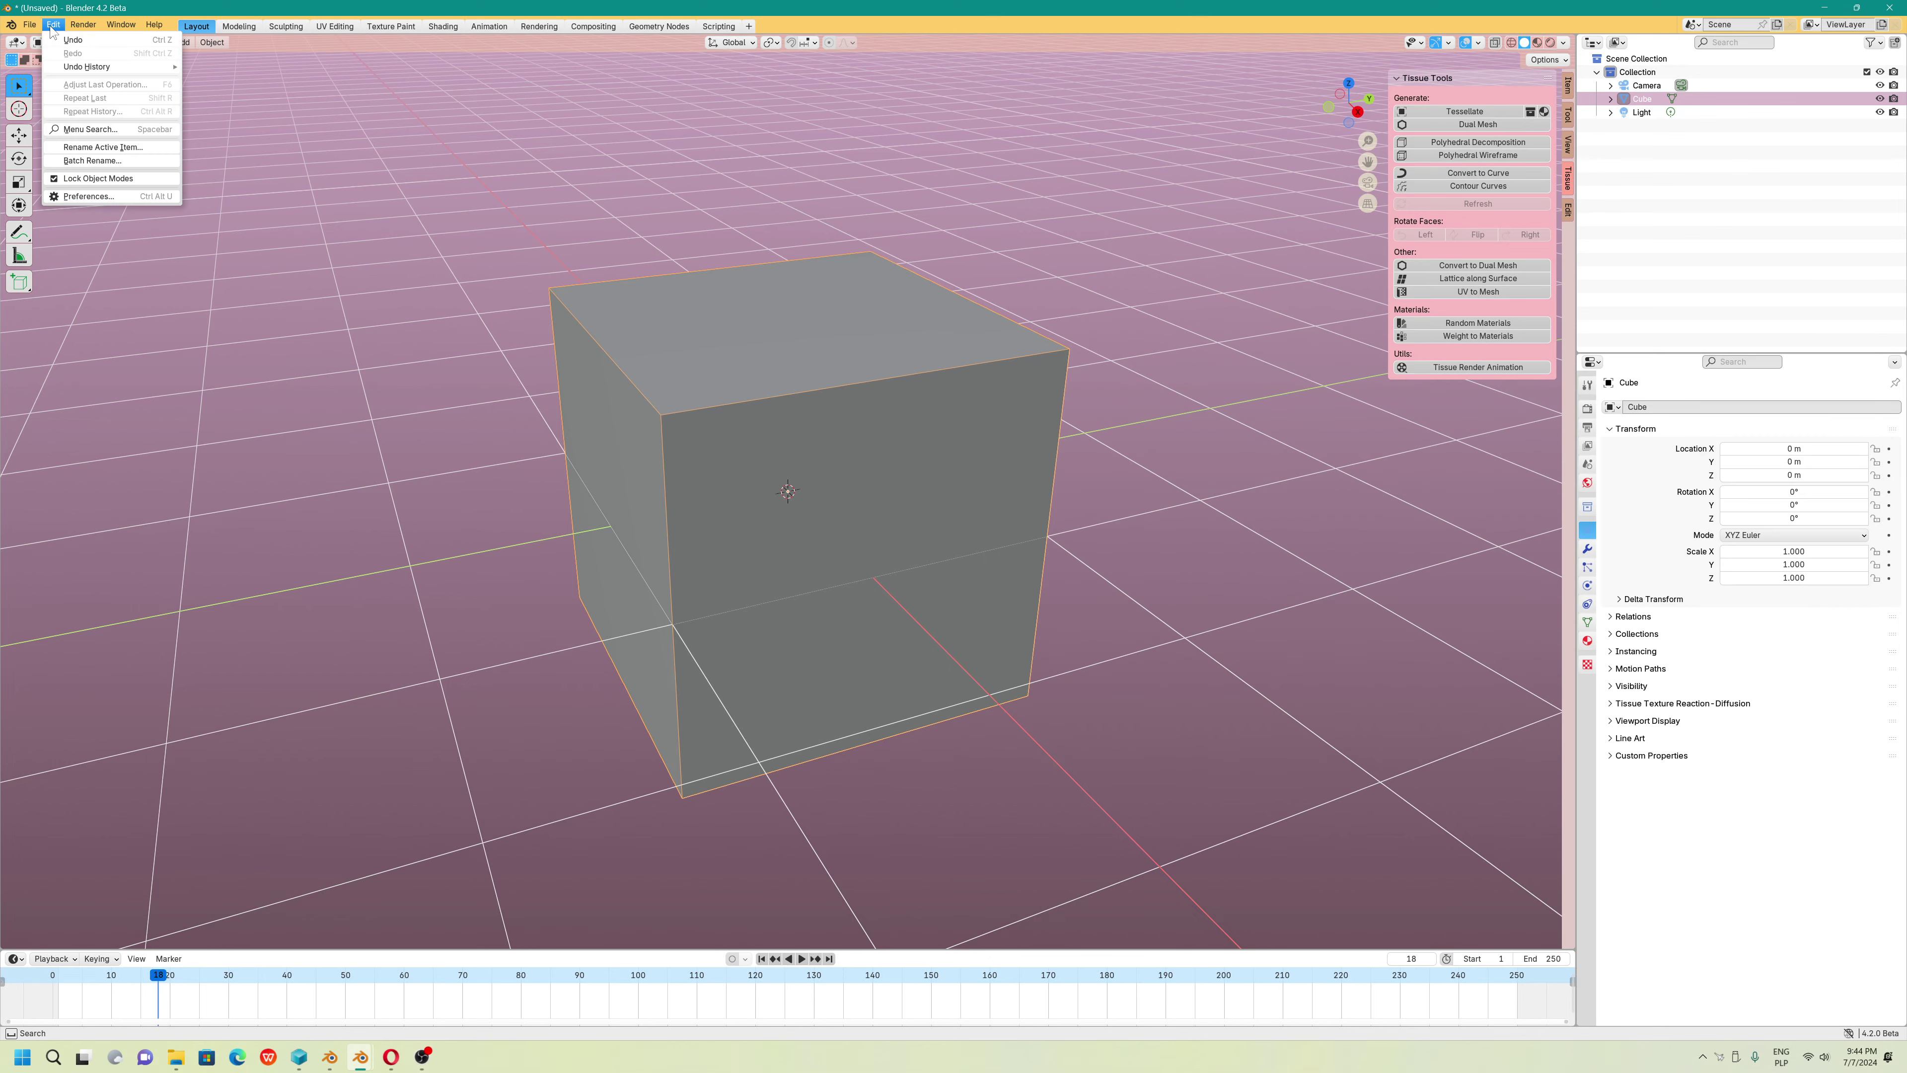
{"action": "left_click", "coordinate": [77, 206]}
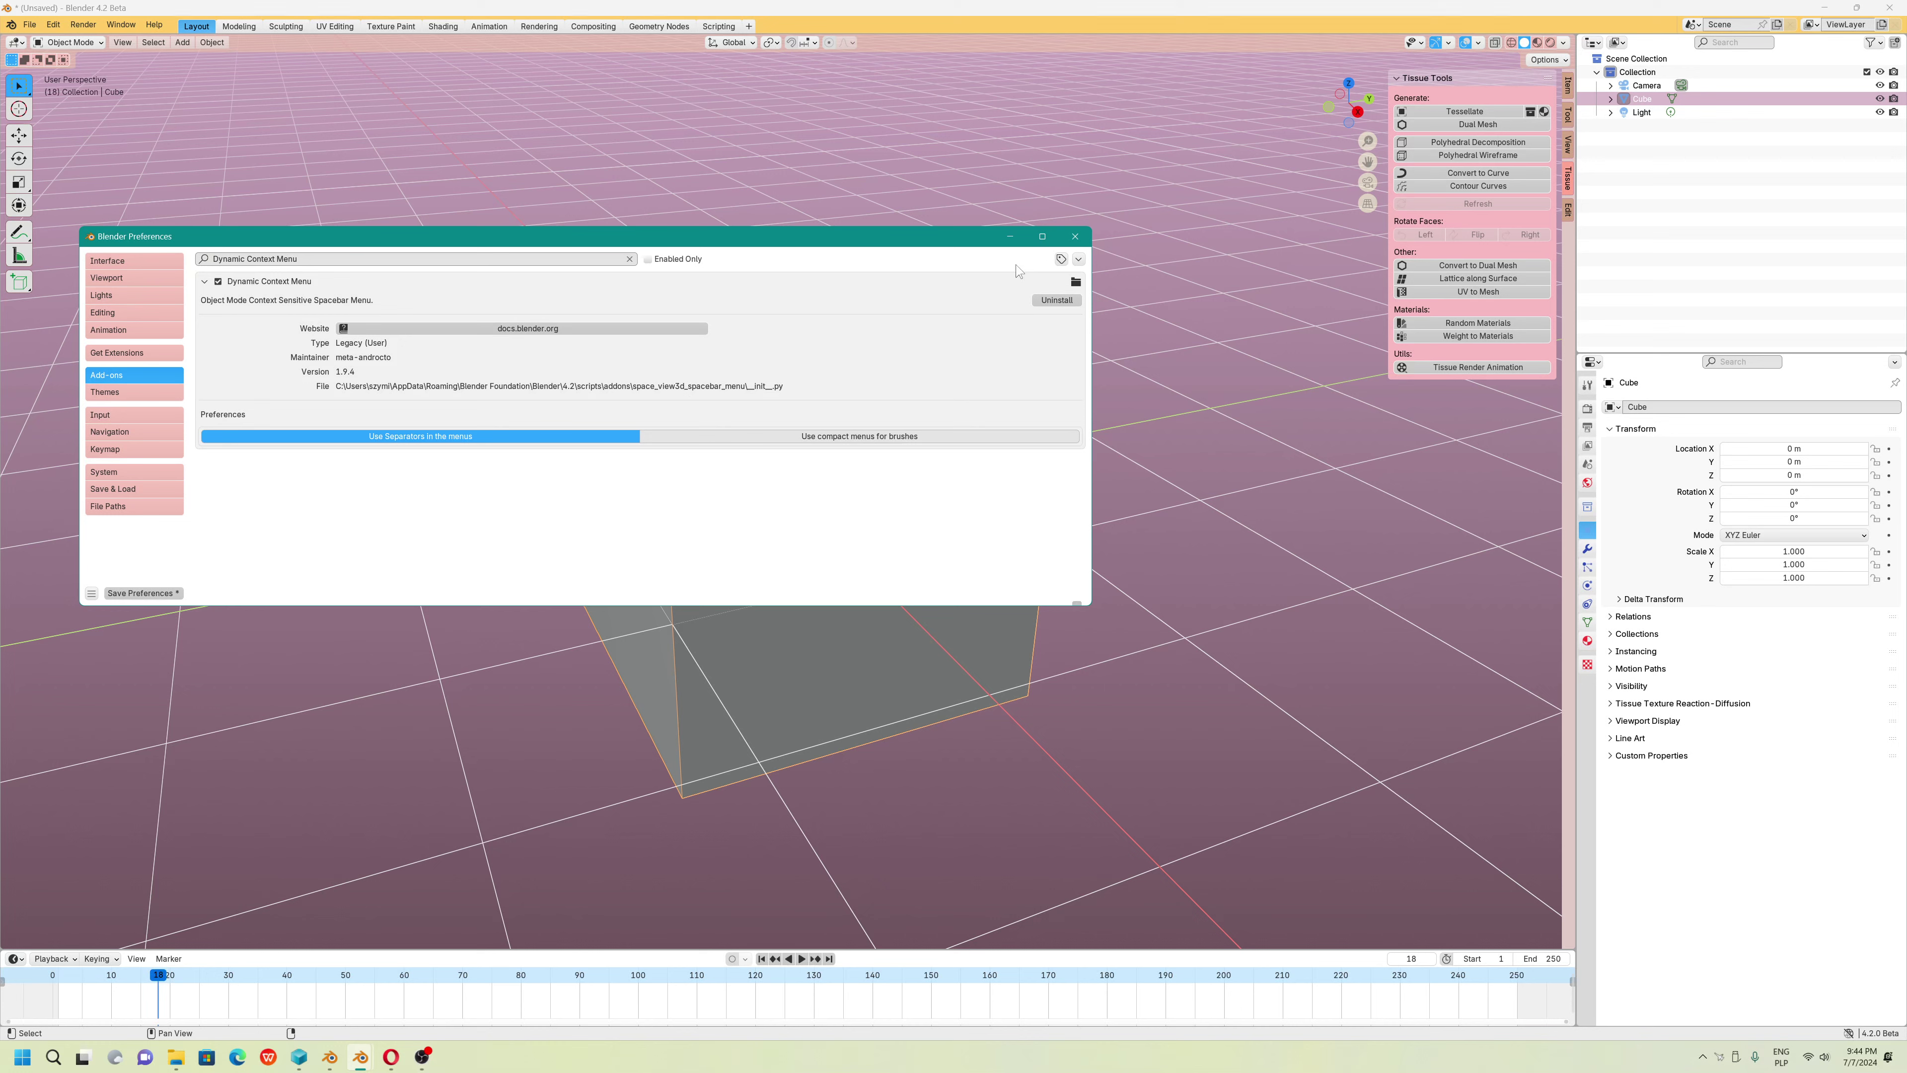
{"action": "left_click", "coordinate": [629, 259]}
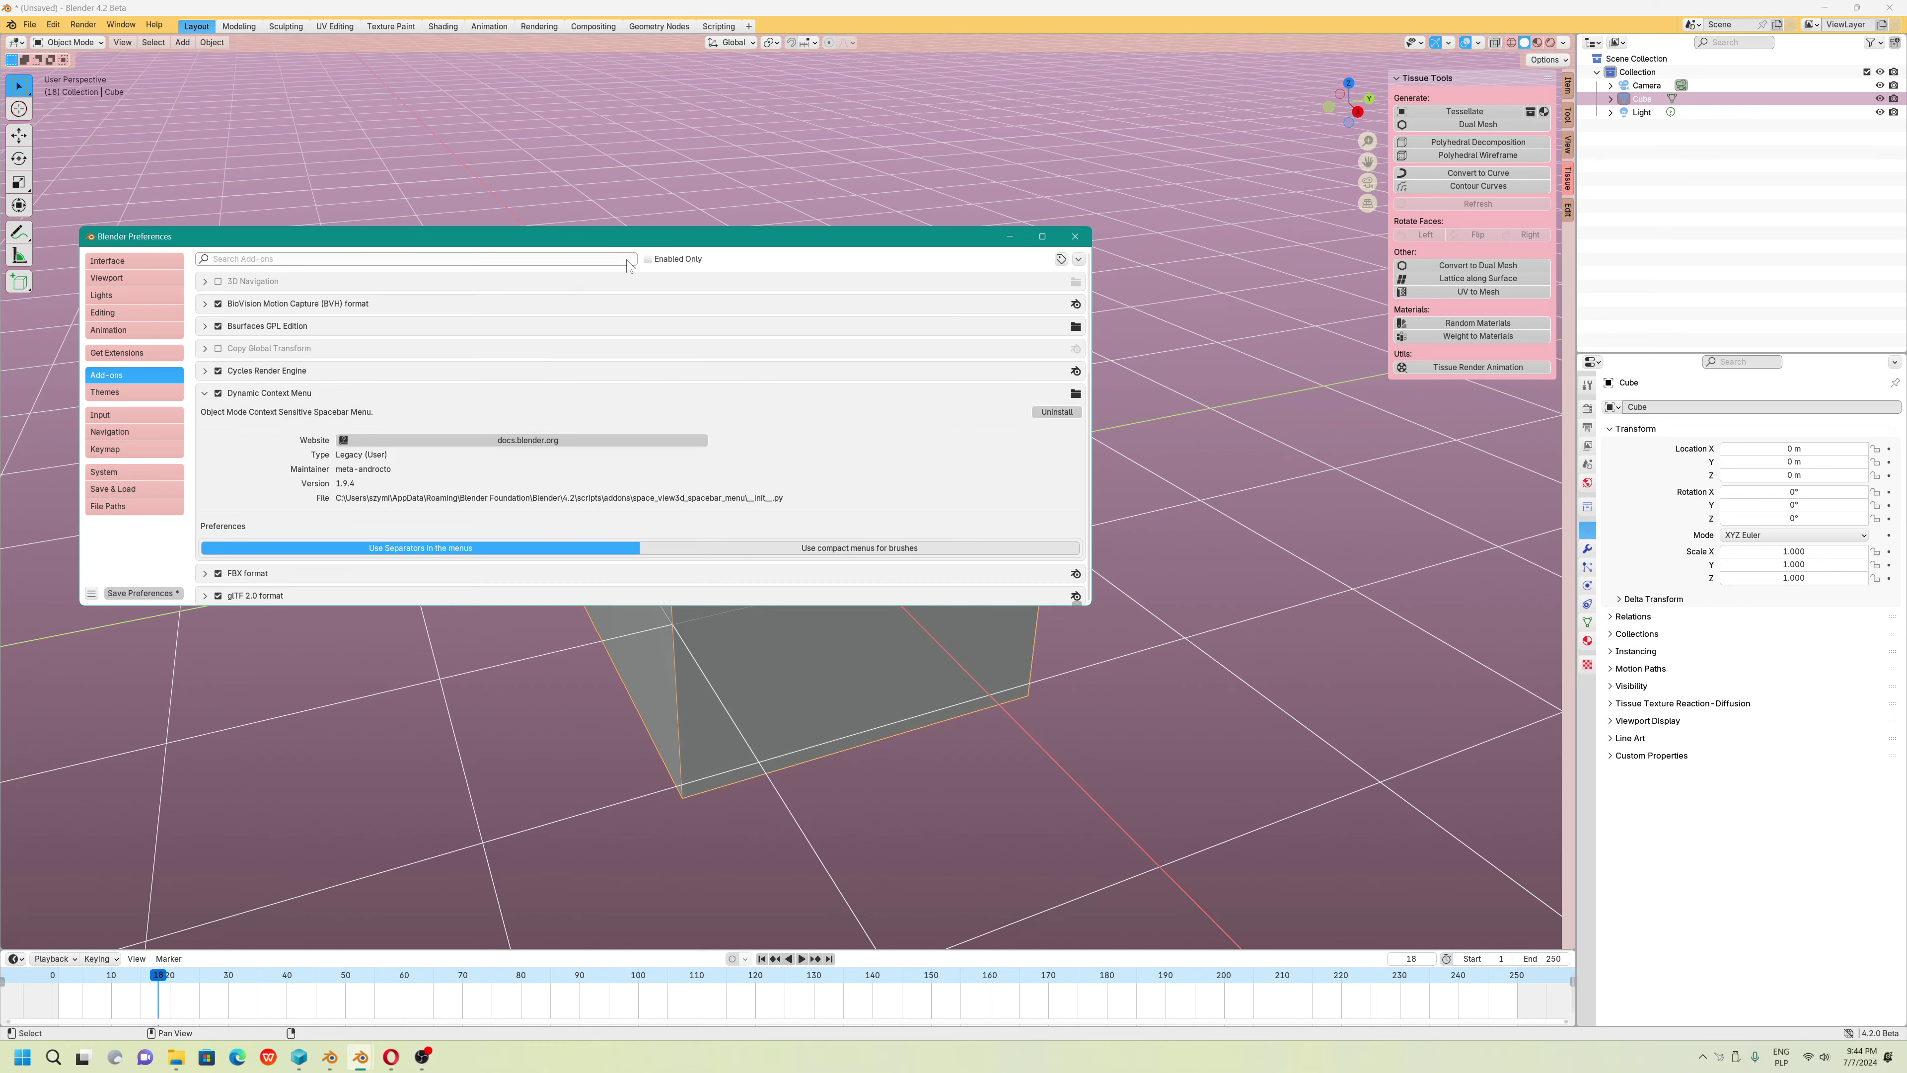
{"action": "scroll", "coordinate": [236, 405], "scroll_direction": "down", "scroll_amount": 8}
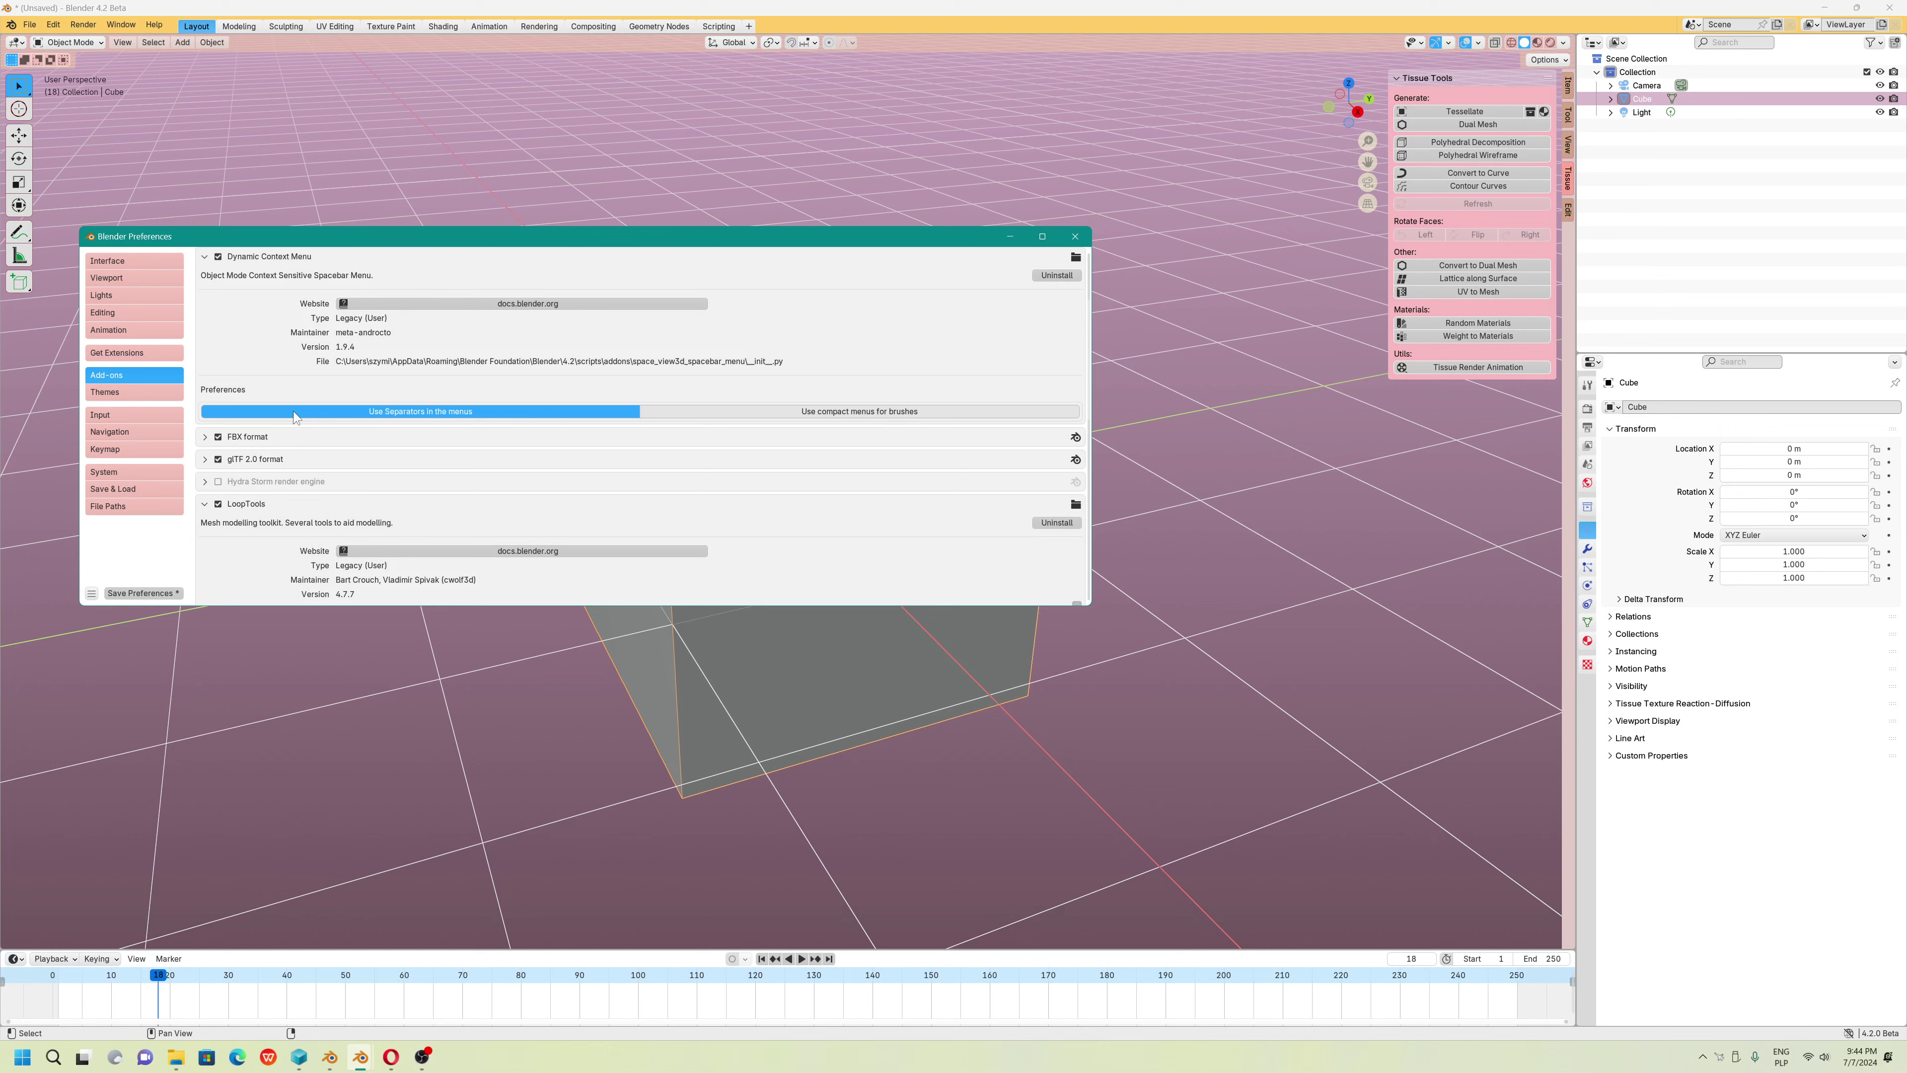
{"action": "left_click", "coordinate": [206, 314]}
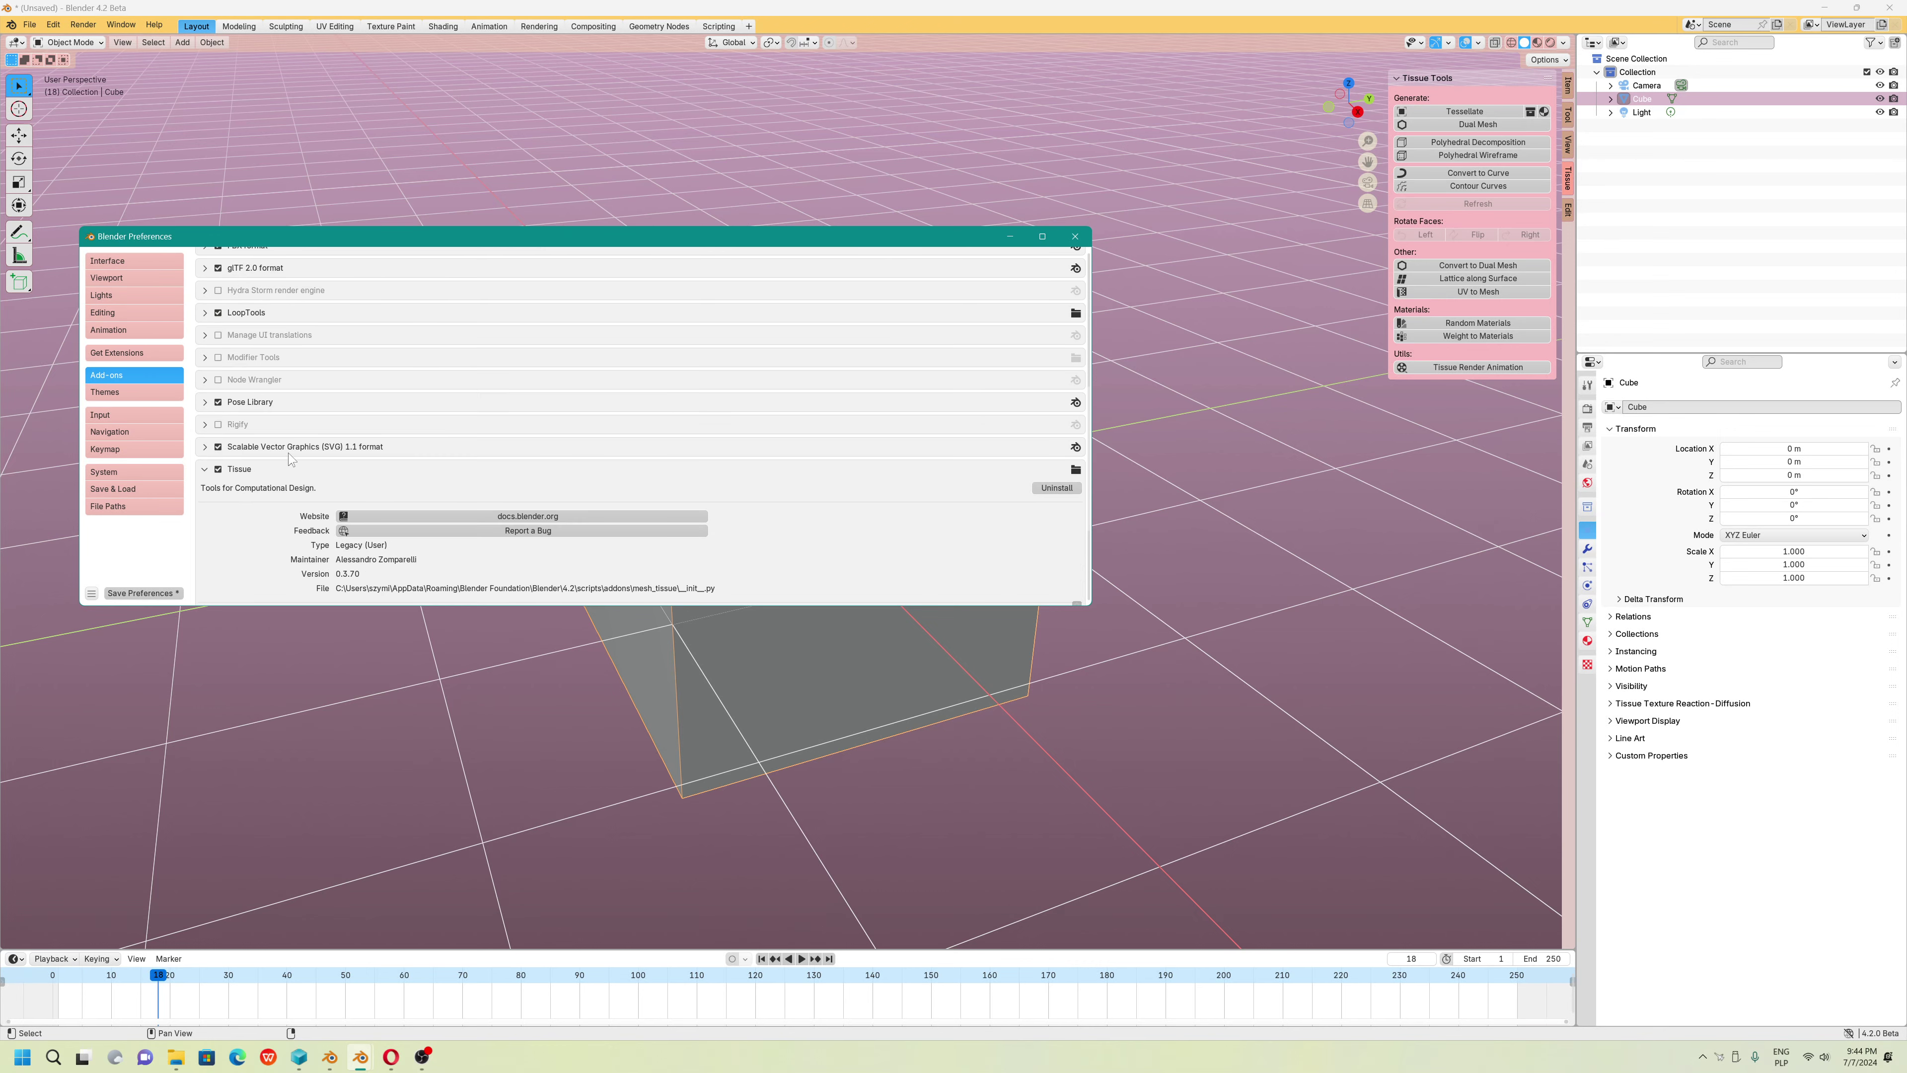
{"action": "left_click", "coordinate": [1062, 490]}
{"action": "left_click", "coordinate": [774, 532]}
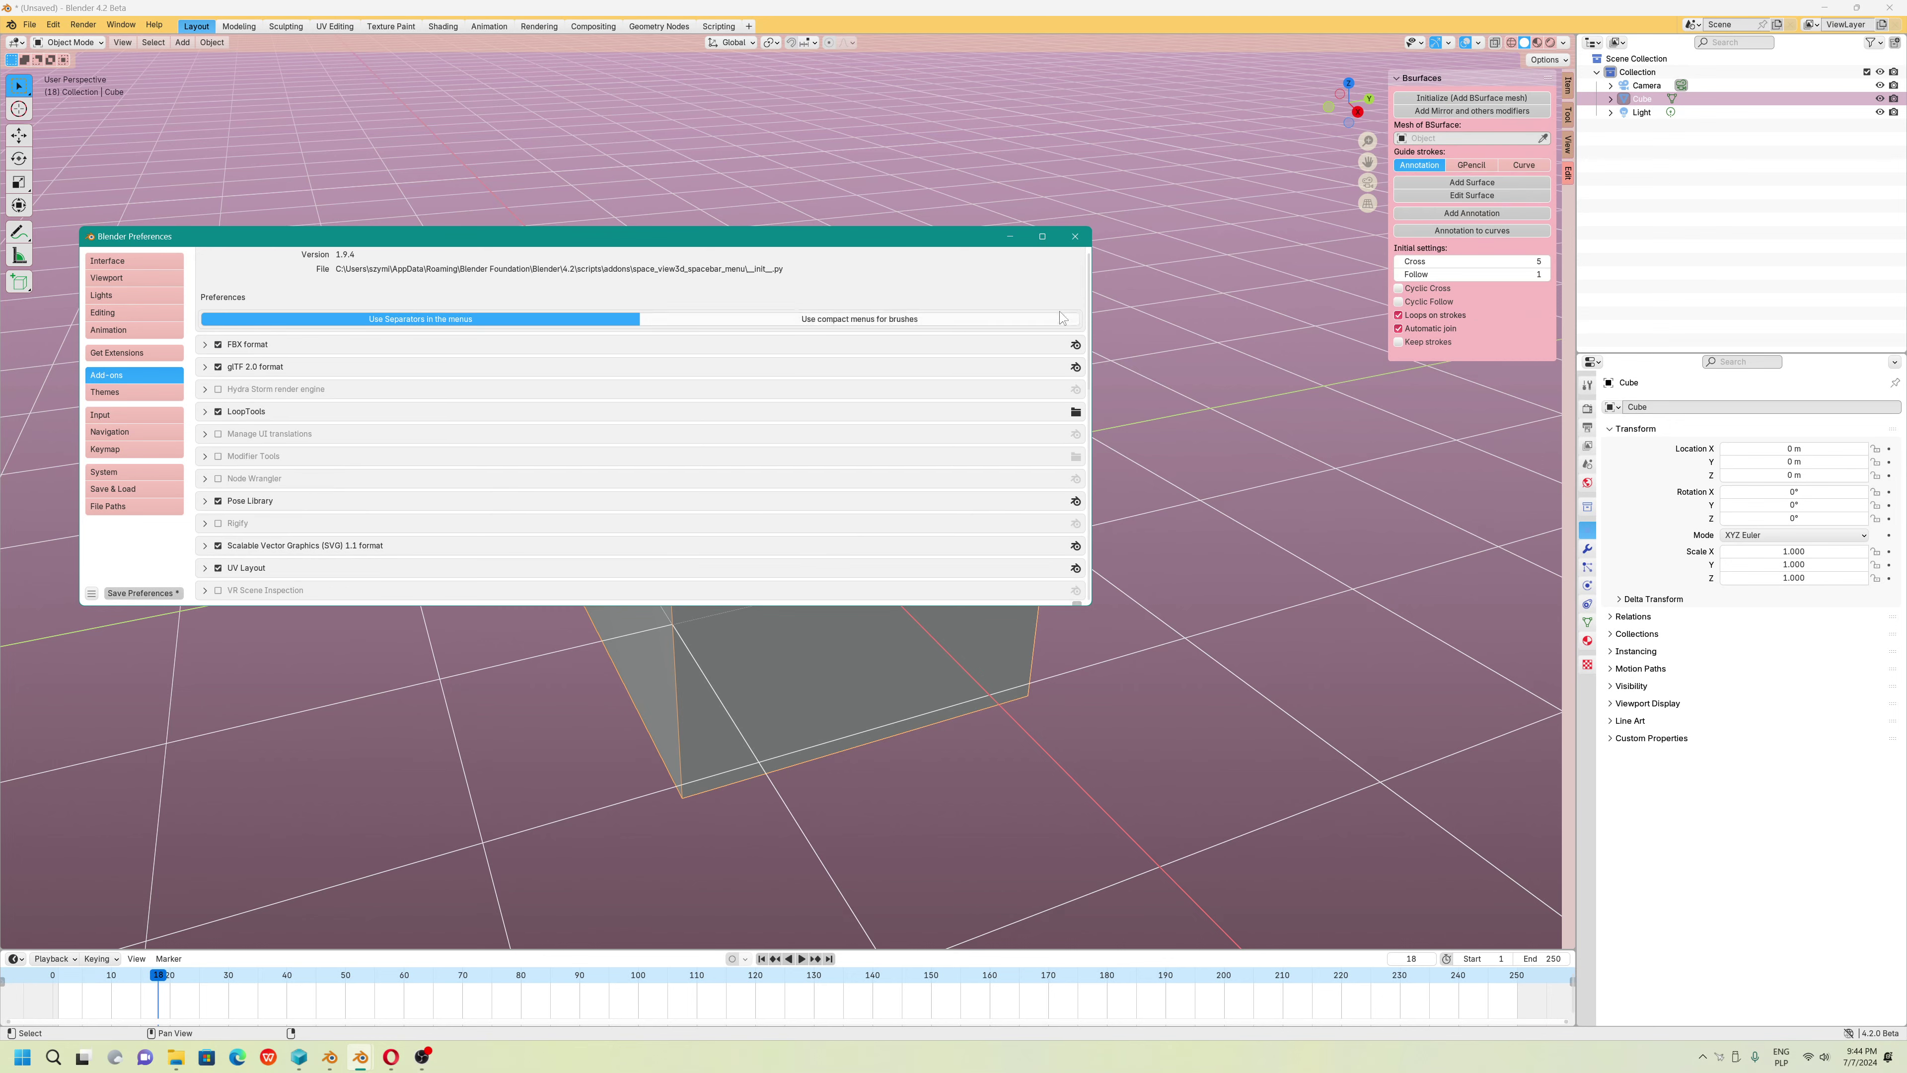
Install Tissue 0.3.70 from mesh_tissue.zip in the pasted addons folder, then close Preferences
{"action": "scroll", "coordinate": [965, 391], "scroll_direction": "up", "scroll_amount": 6}
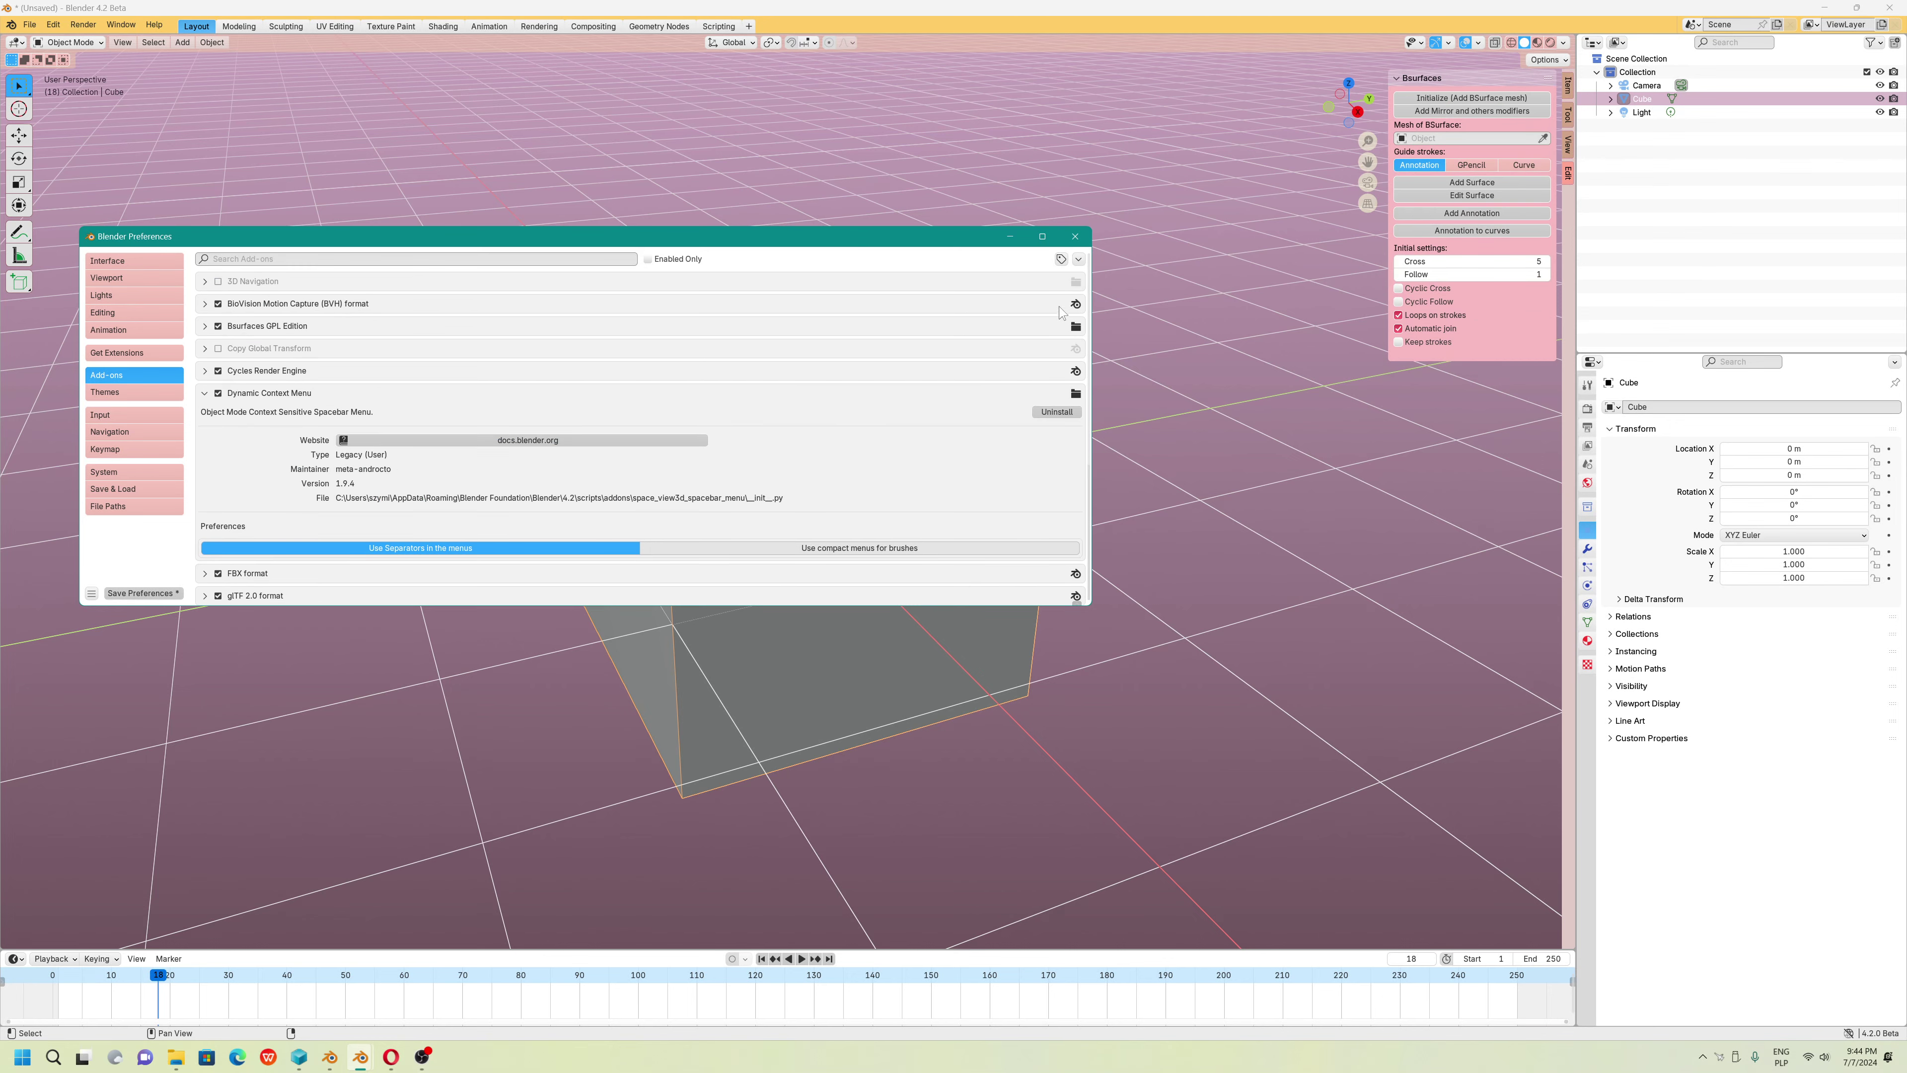
{"action": "left_click", "coordinate": [1079, 258]}
{"action": "left_click", "coordinate": [1052, 292]}
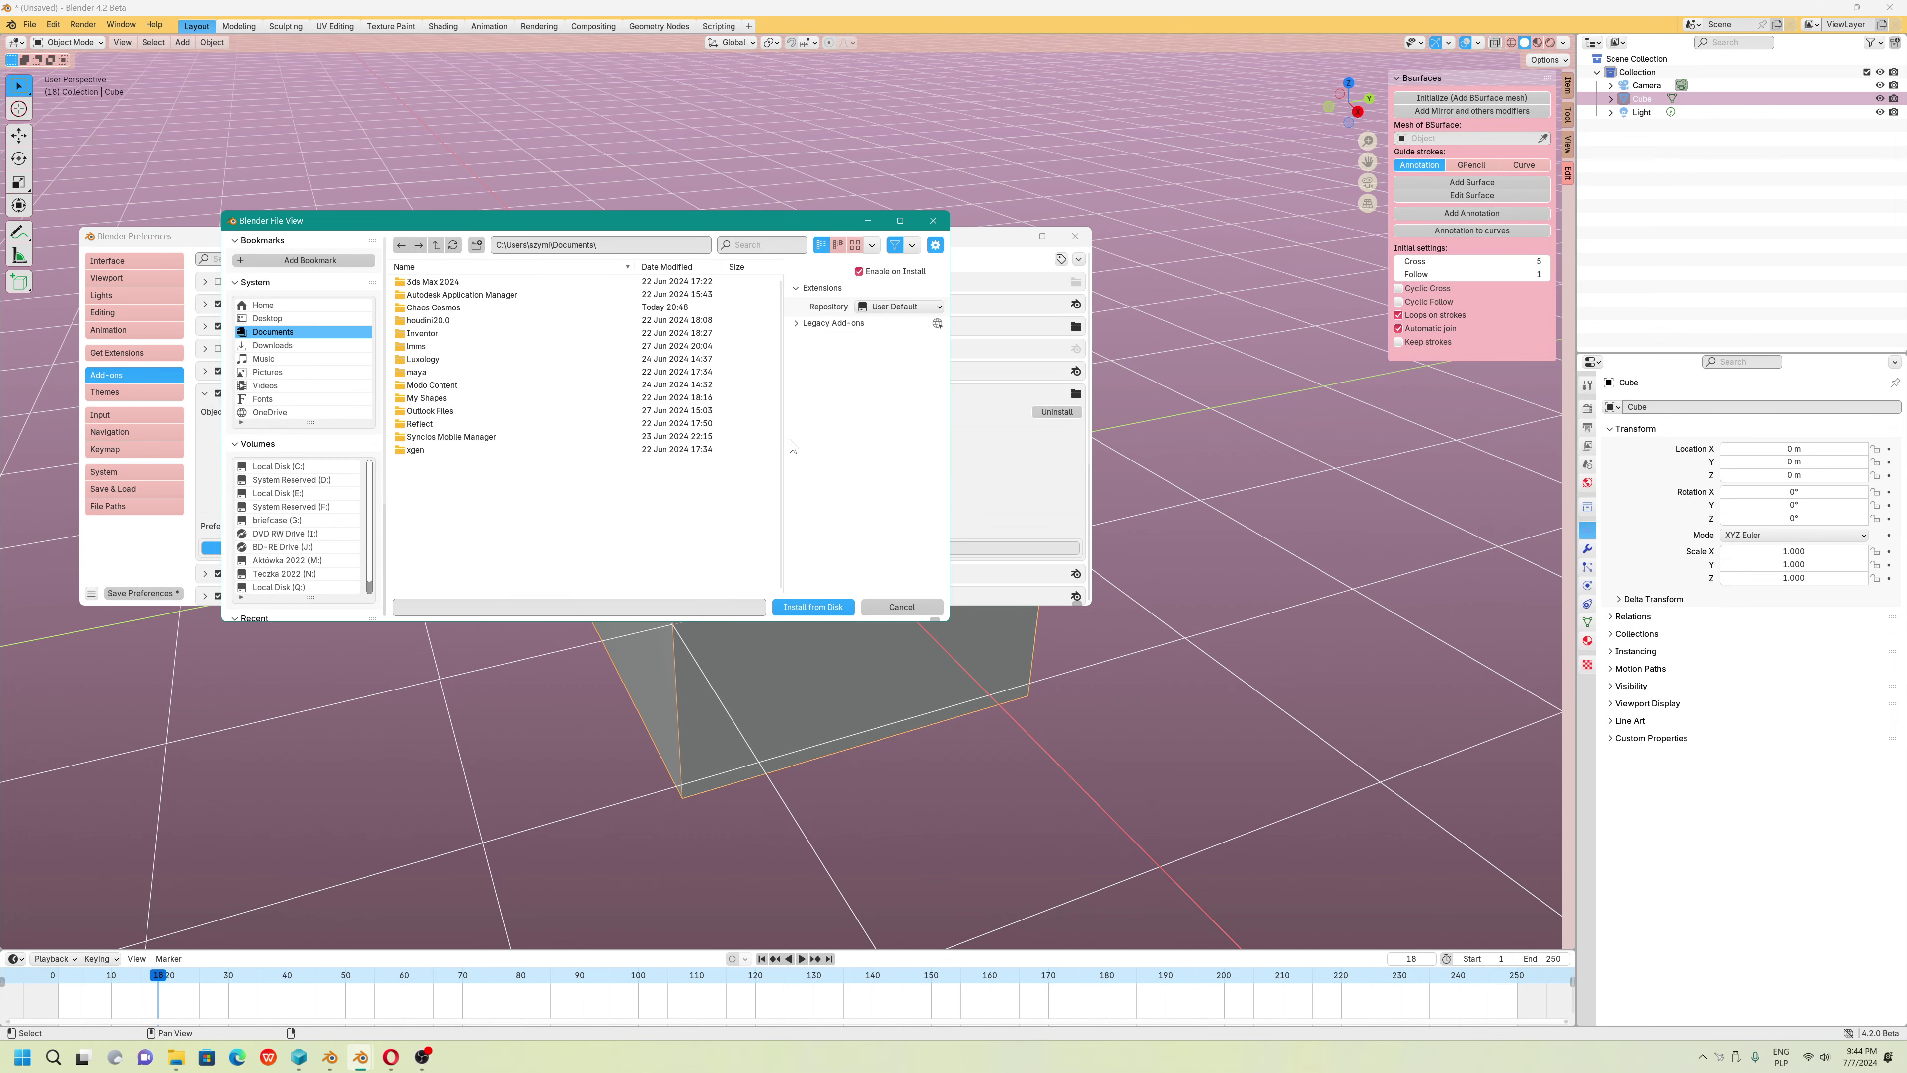
{"action": "left_click", "coordinate": [623, 252]}
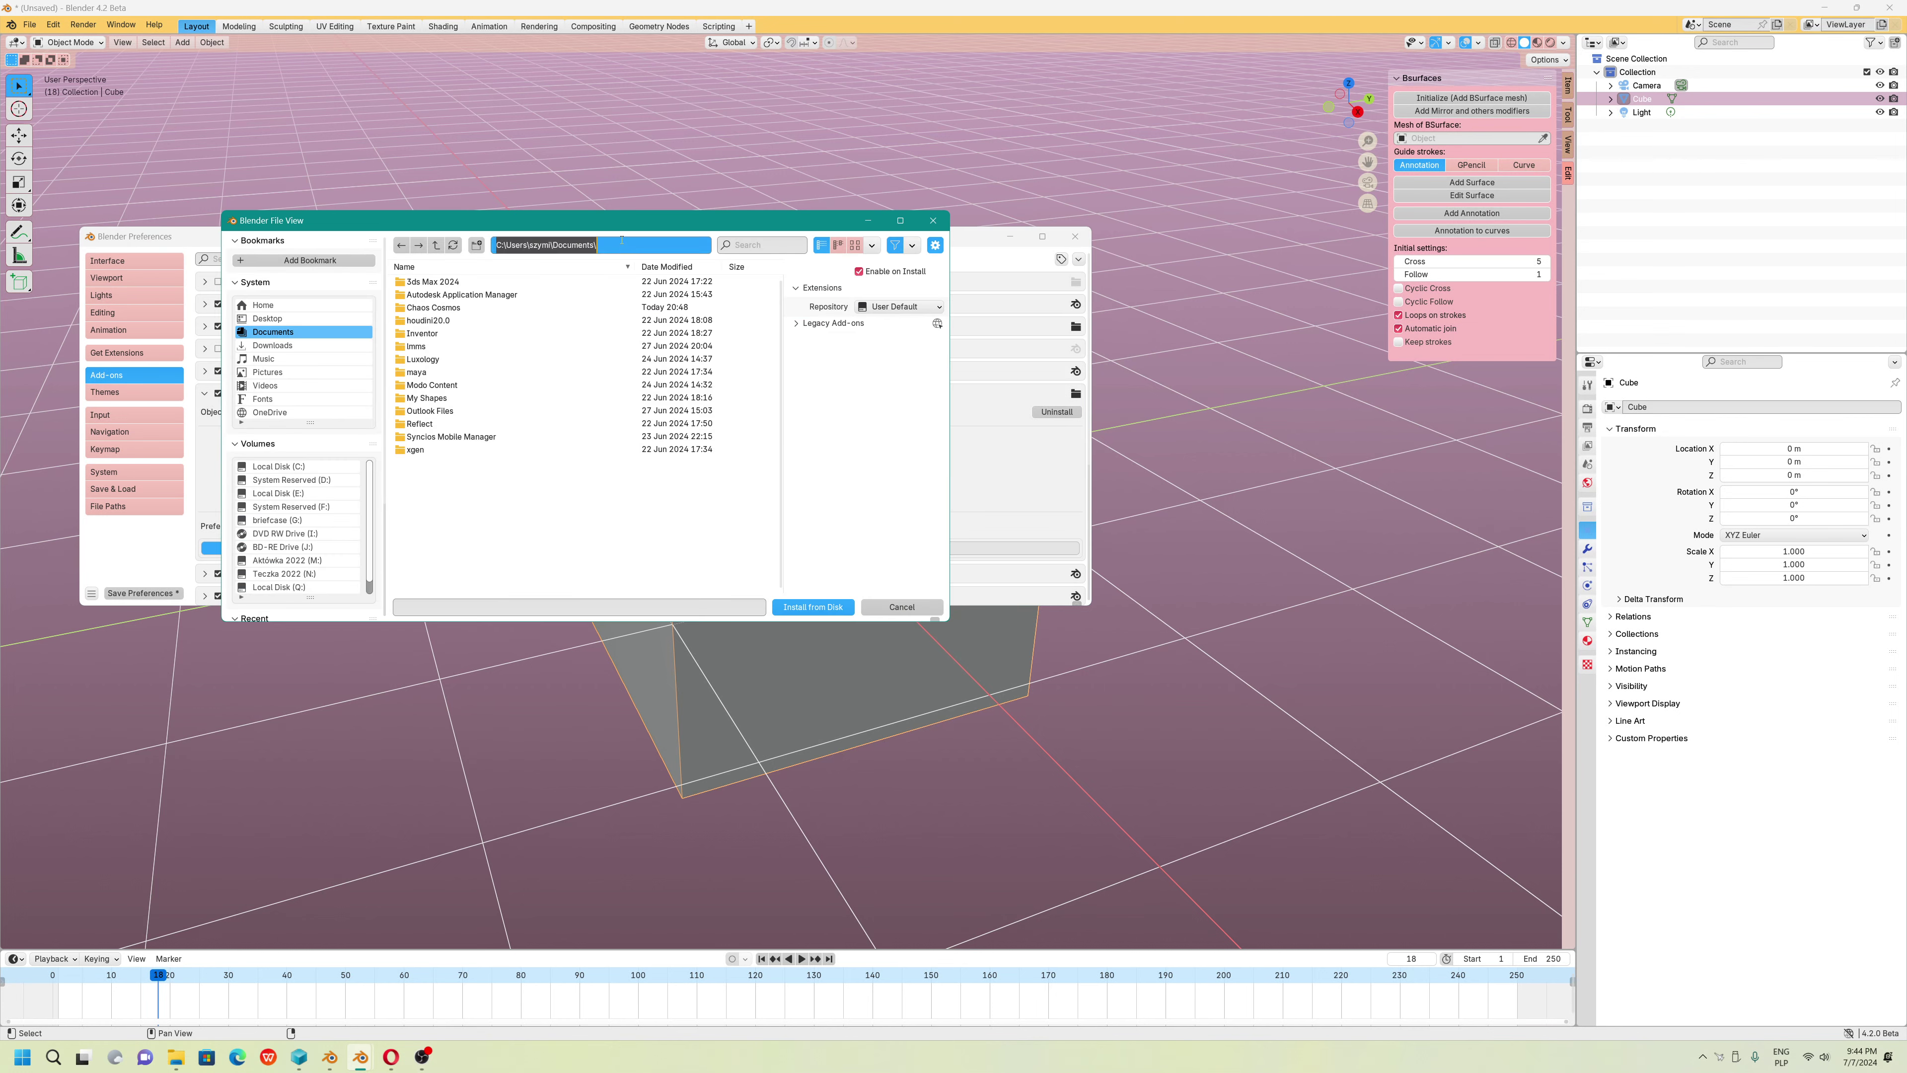
{"action": "key", "text": "ctrl+v"}
{"action": "key", "text": "Return"}
{"action": "scroll", "coordinate": [541, 511], "scroll_direction": "down", "scroll_amount": 15}
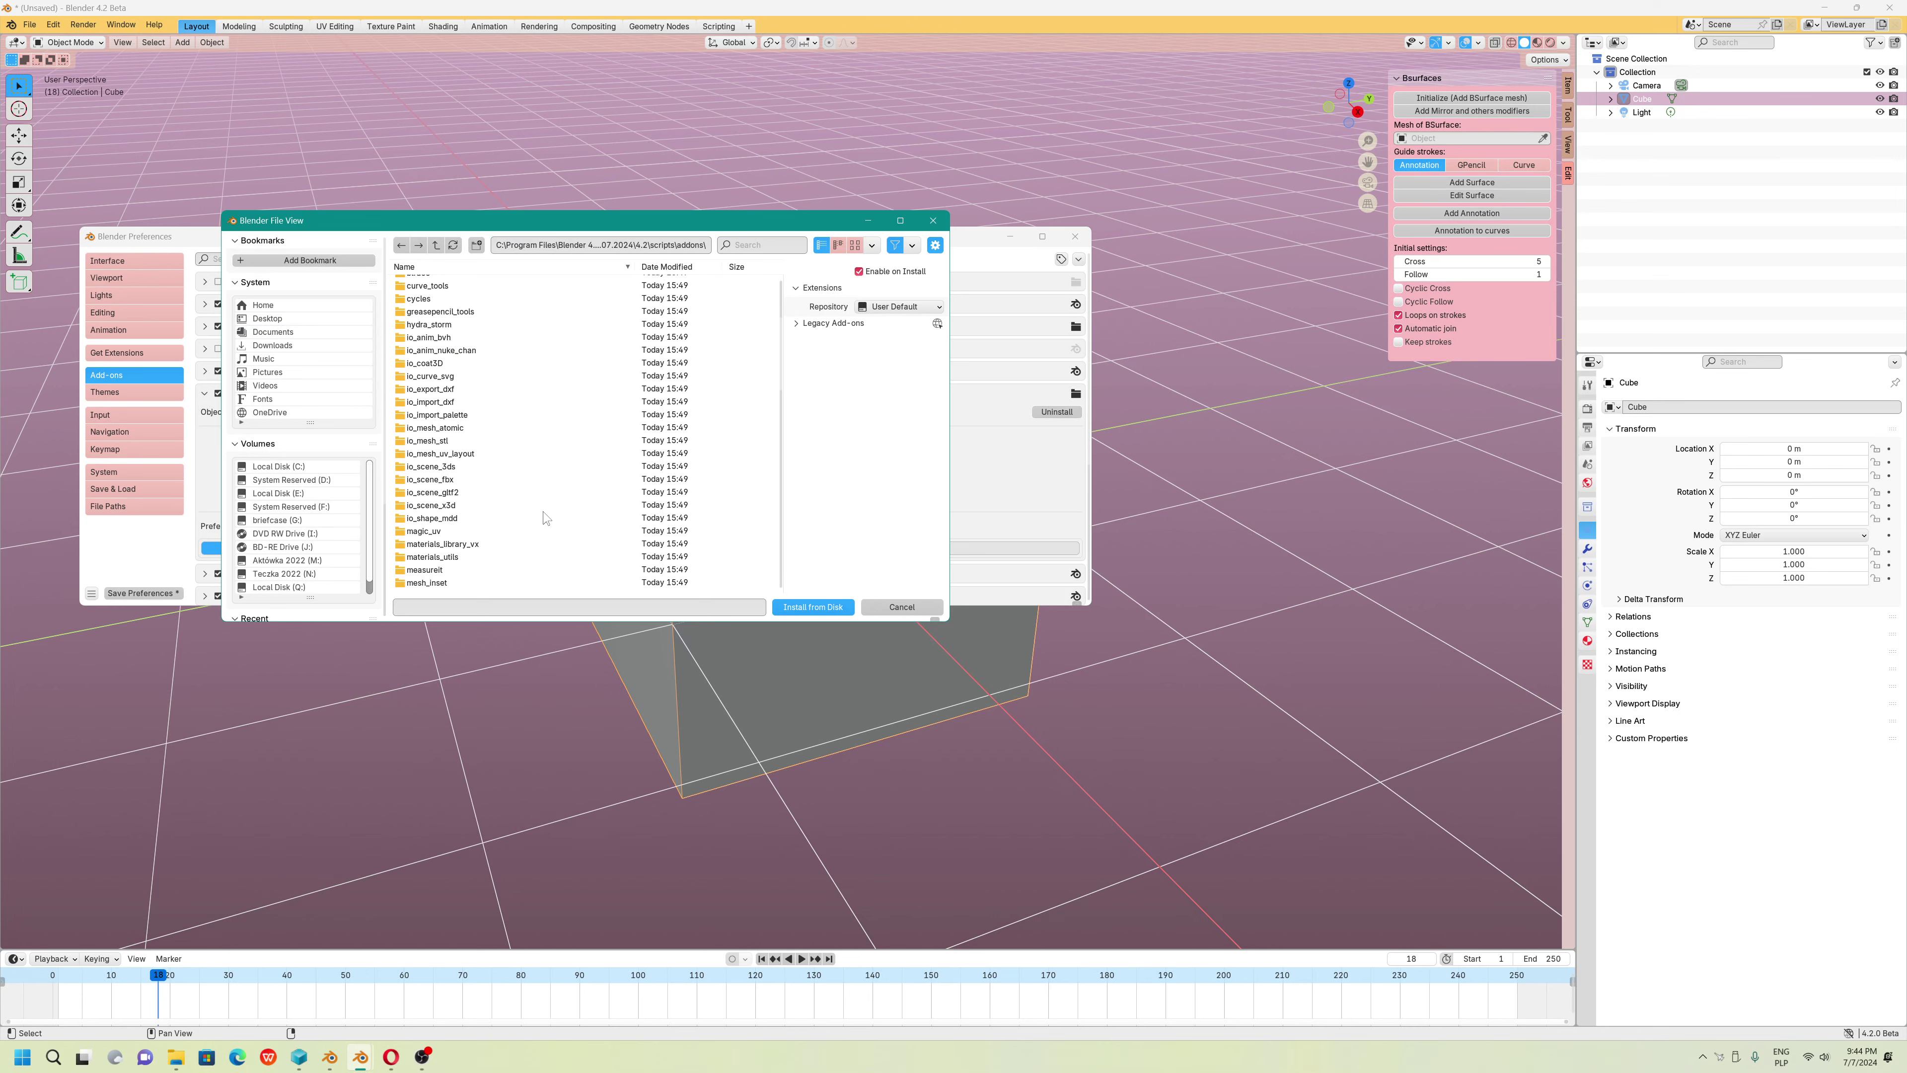
{"action": "scroll", "coordinate": [525, 519], "scroll_direction": "down", "scroll_amount": 5}
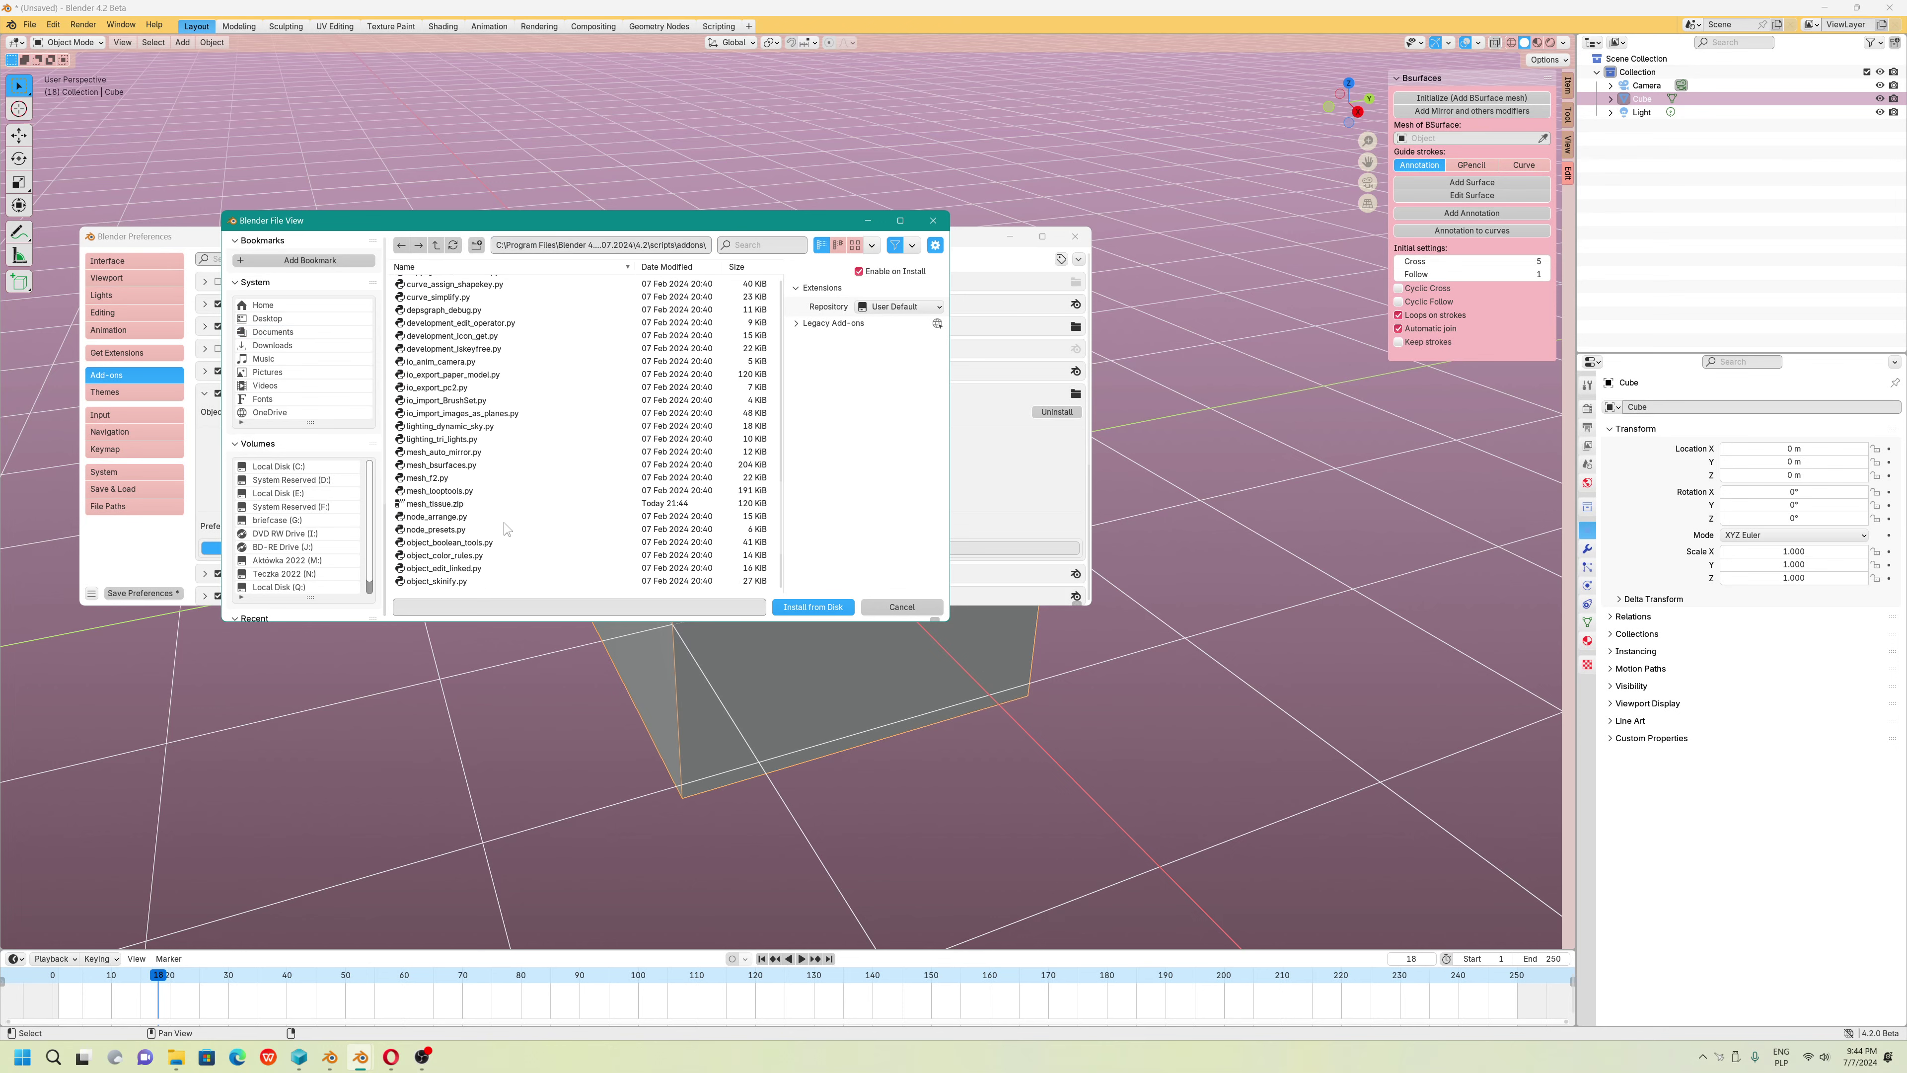
{"action": "left_click", "coordinate": [495, 503]}
{"action": "left_click", "coordinate": [789, 608]}
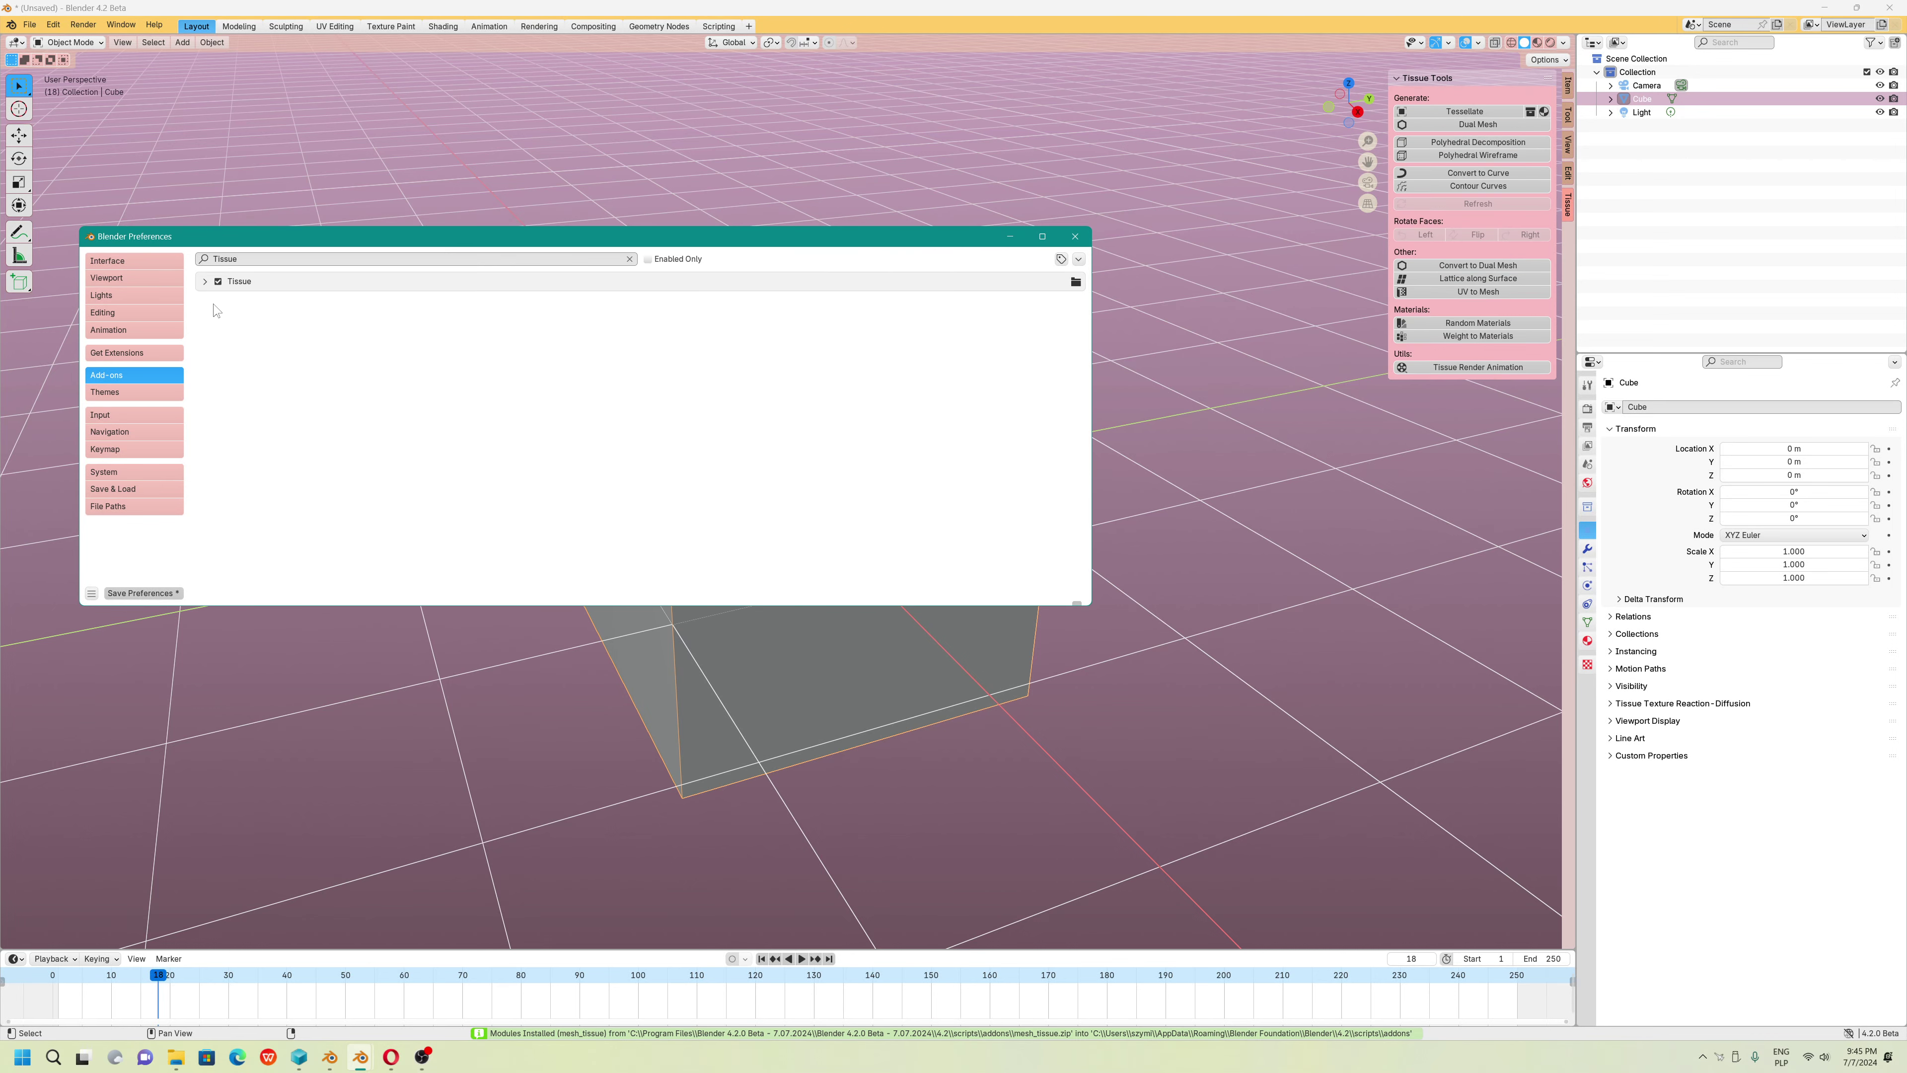
{"action": "left_click", "coordinate": [206, 283]}
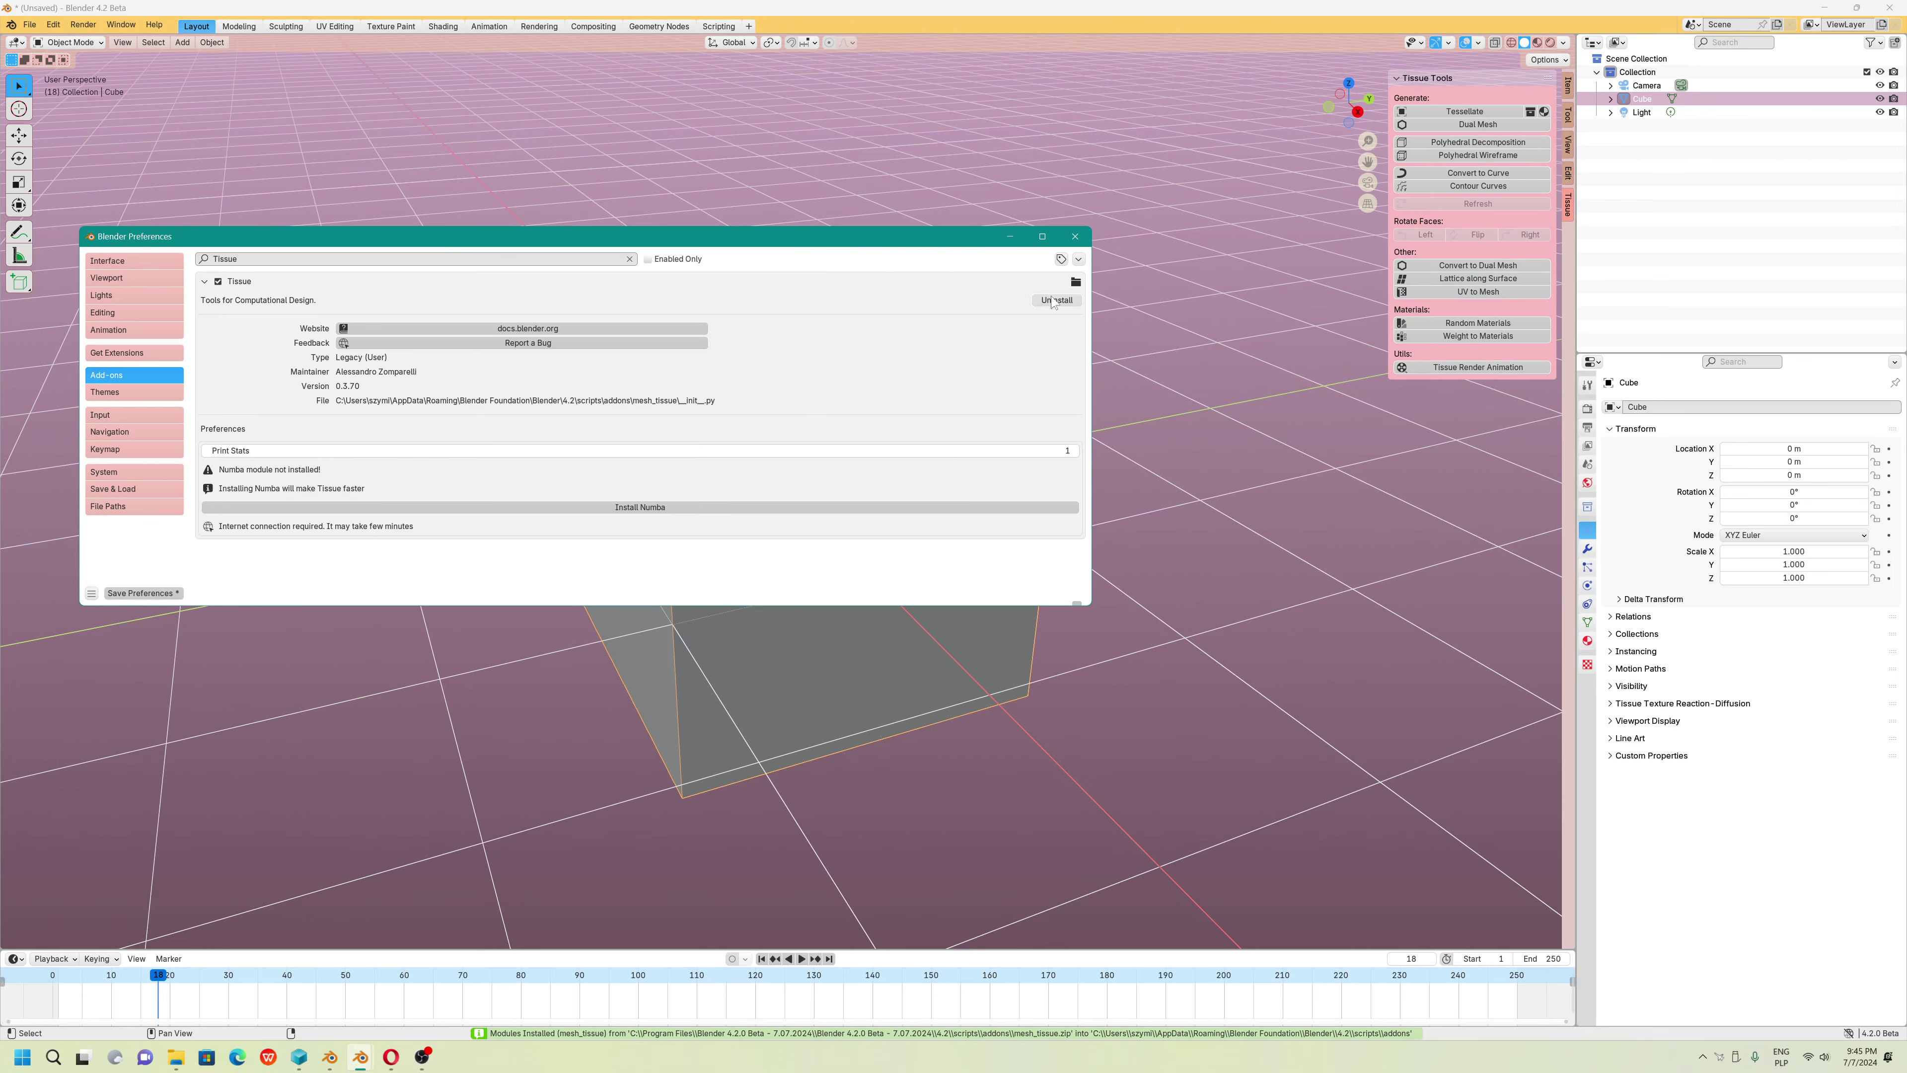
{"action": "left_click", "coordinate": [1074, 238]}
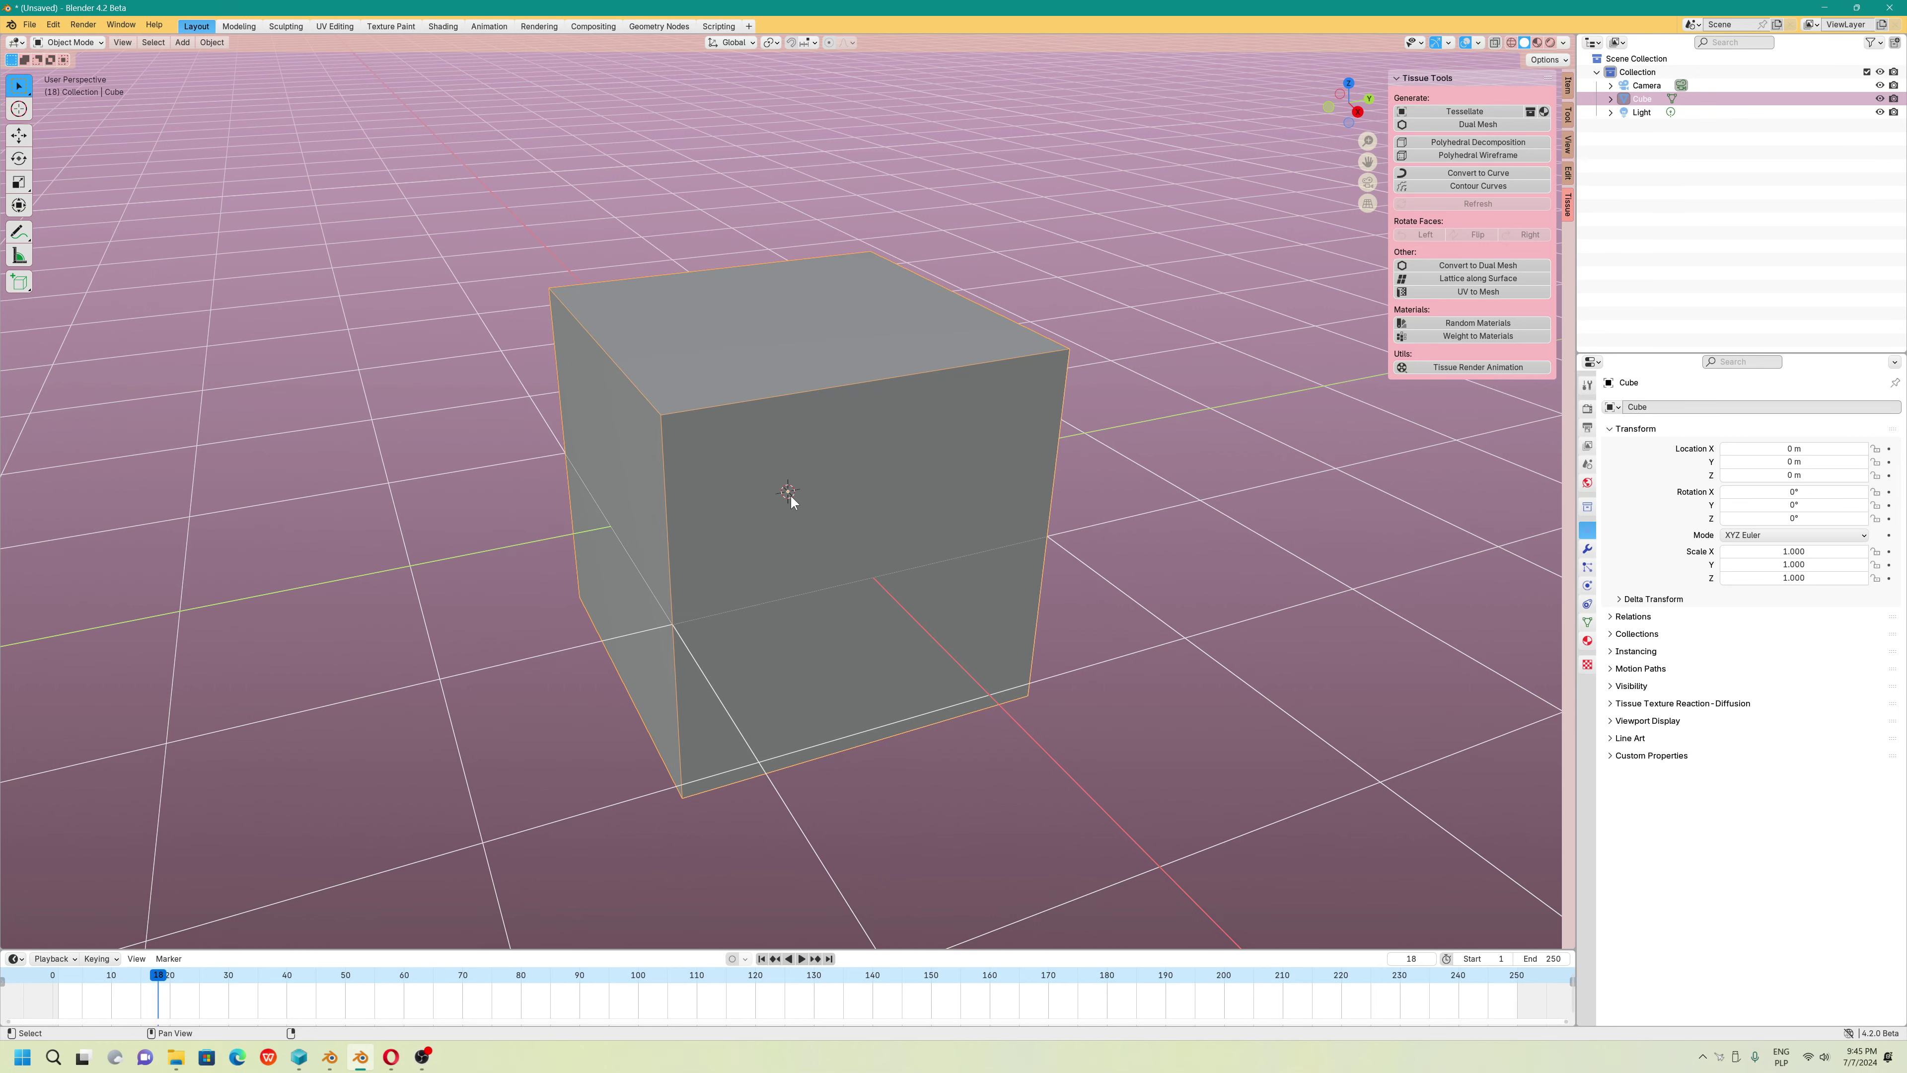
Cut a horizontal and a vertical edge loop through the middle of the cube
{"action": "key", "text": "Tab"}
{"action": "scroll", "coordinate": [1159, 199], "scroll_direction": "down", "scroll_amount": 2}
{"action": "left_click", "coordinate": [1159, 200]}
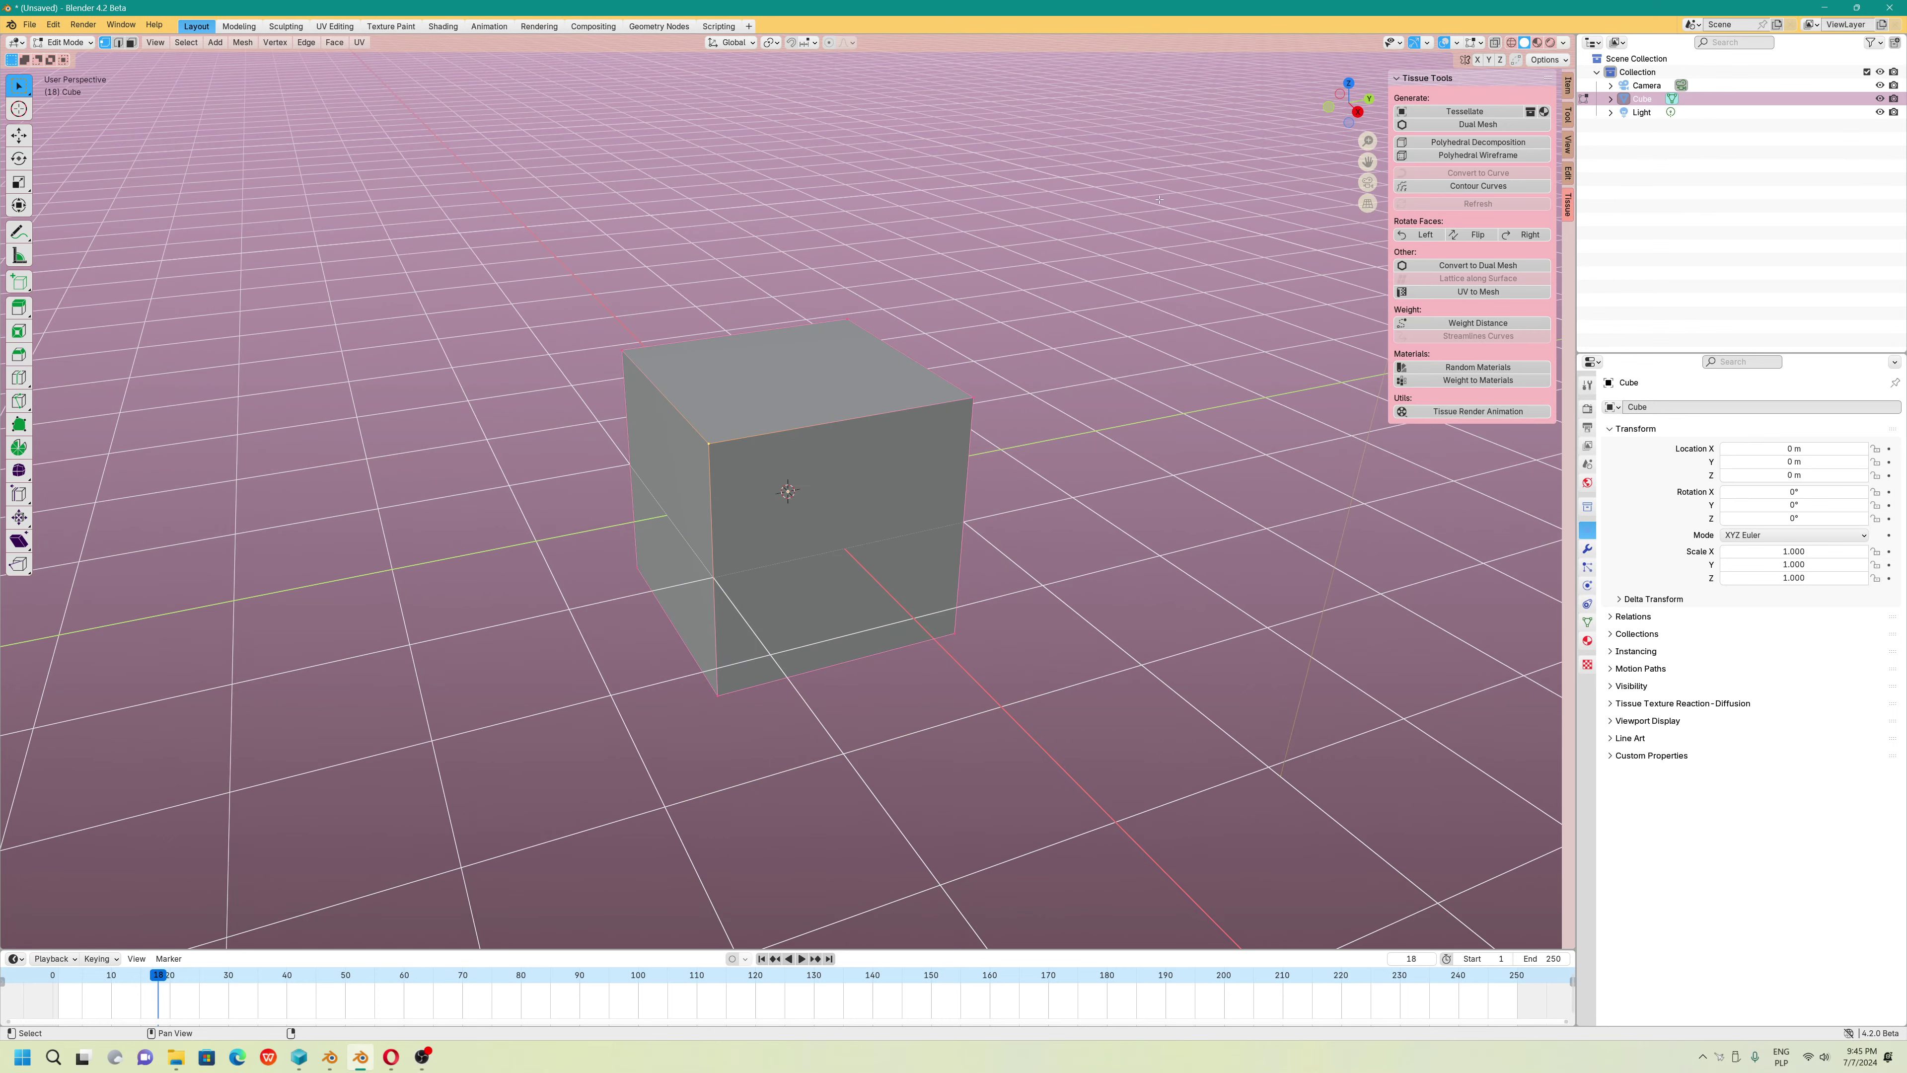
{"action": "right_click", "coordinate": [790, 500]}
{"action": "key", "text": "ctrl+r"}
{"action": "left_click", "coordinate": [838, 549]}
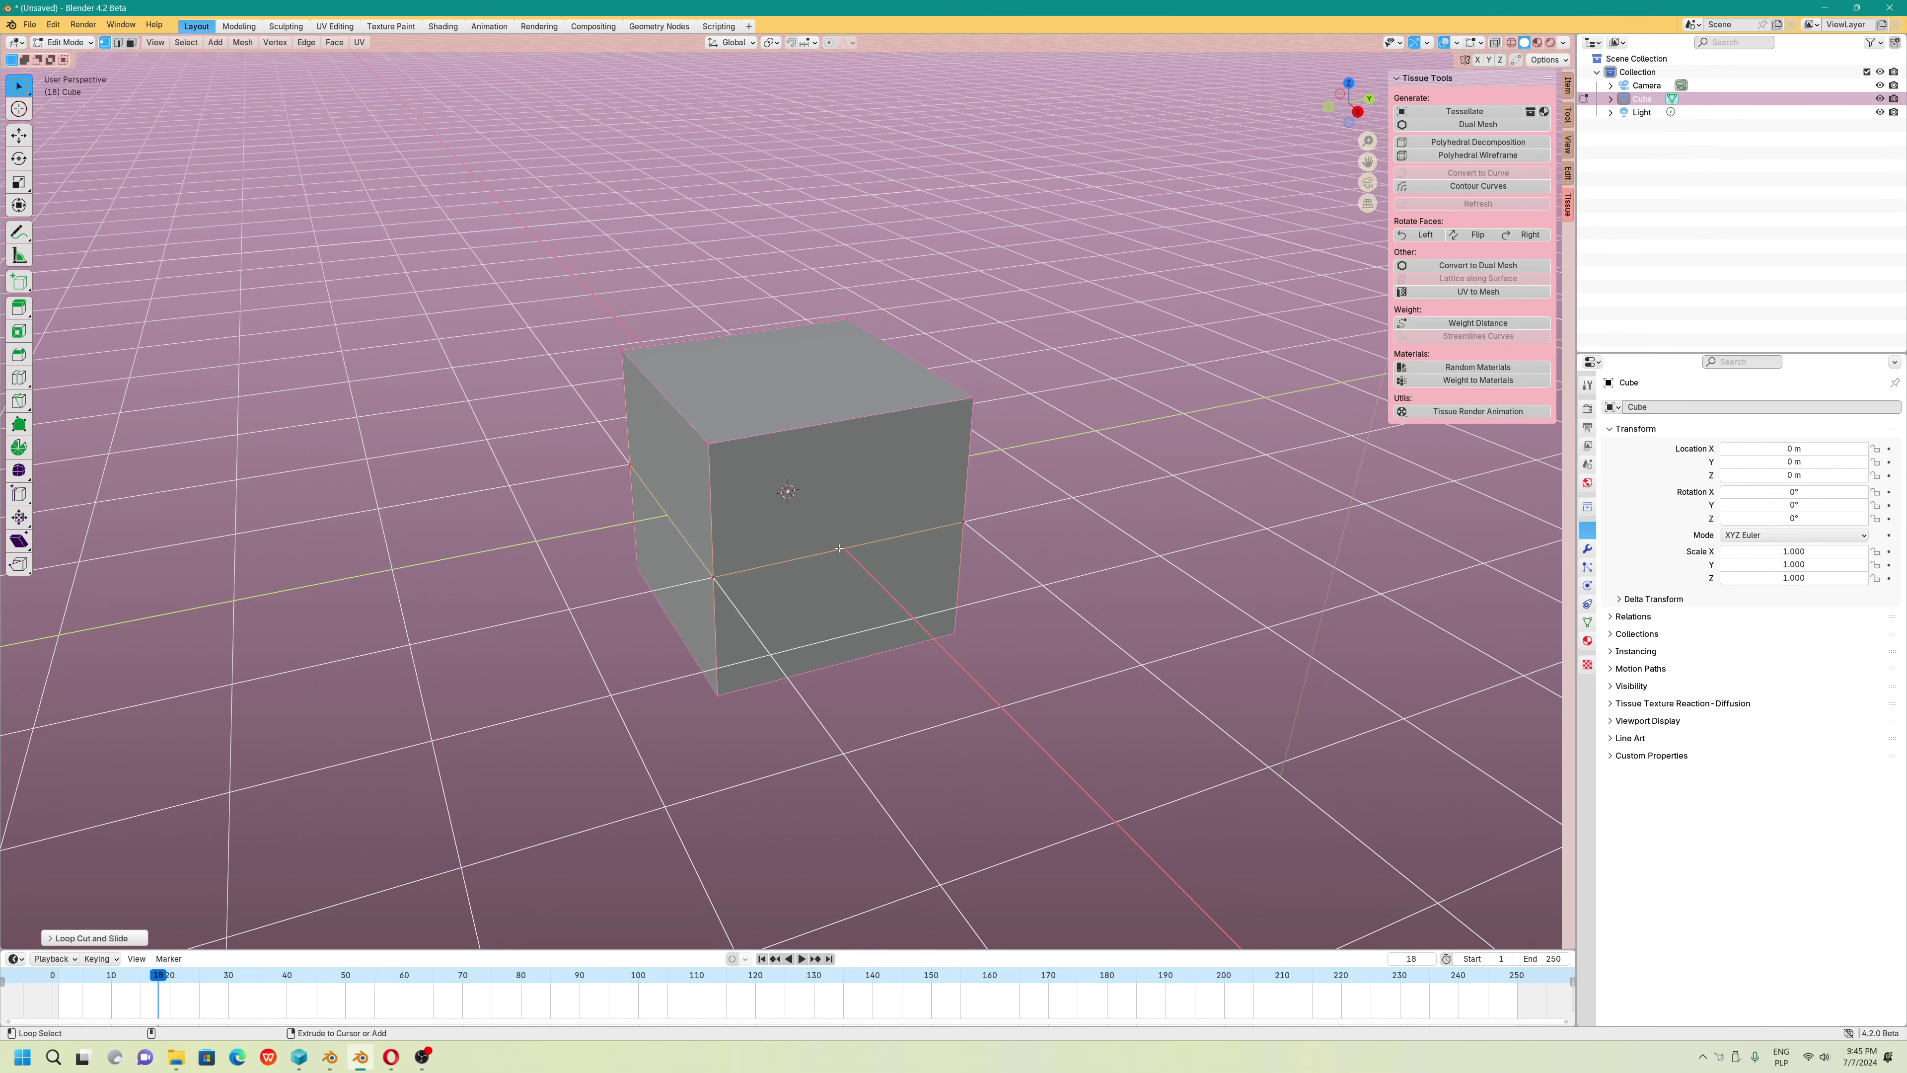
{"action": "key", "text": "ctrl+r"}
{"action": "left_click", "coordinate": [838, 548]}
{"action": "right_click", "coordinate": [839, 548]}
{"action": "scroll", "coordinate": [839, 549], "scroll_direction": "up", "scroll_amount": 3}
{"action": "middle_click_drag", "start_coordinate": [839, 549], "coordinate": [905, 594]}
In face mode, dissolve the two lower front quads into a single face
{"action": "left_click", "coordinate": [132, 44]}
{"action": "left_click", "coordinate": [826, 638]}
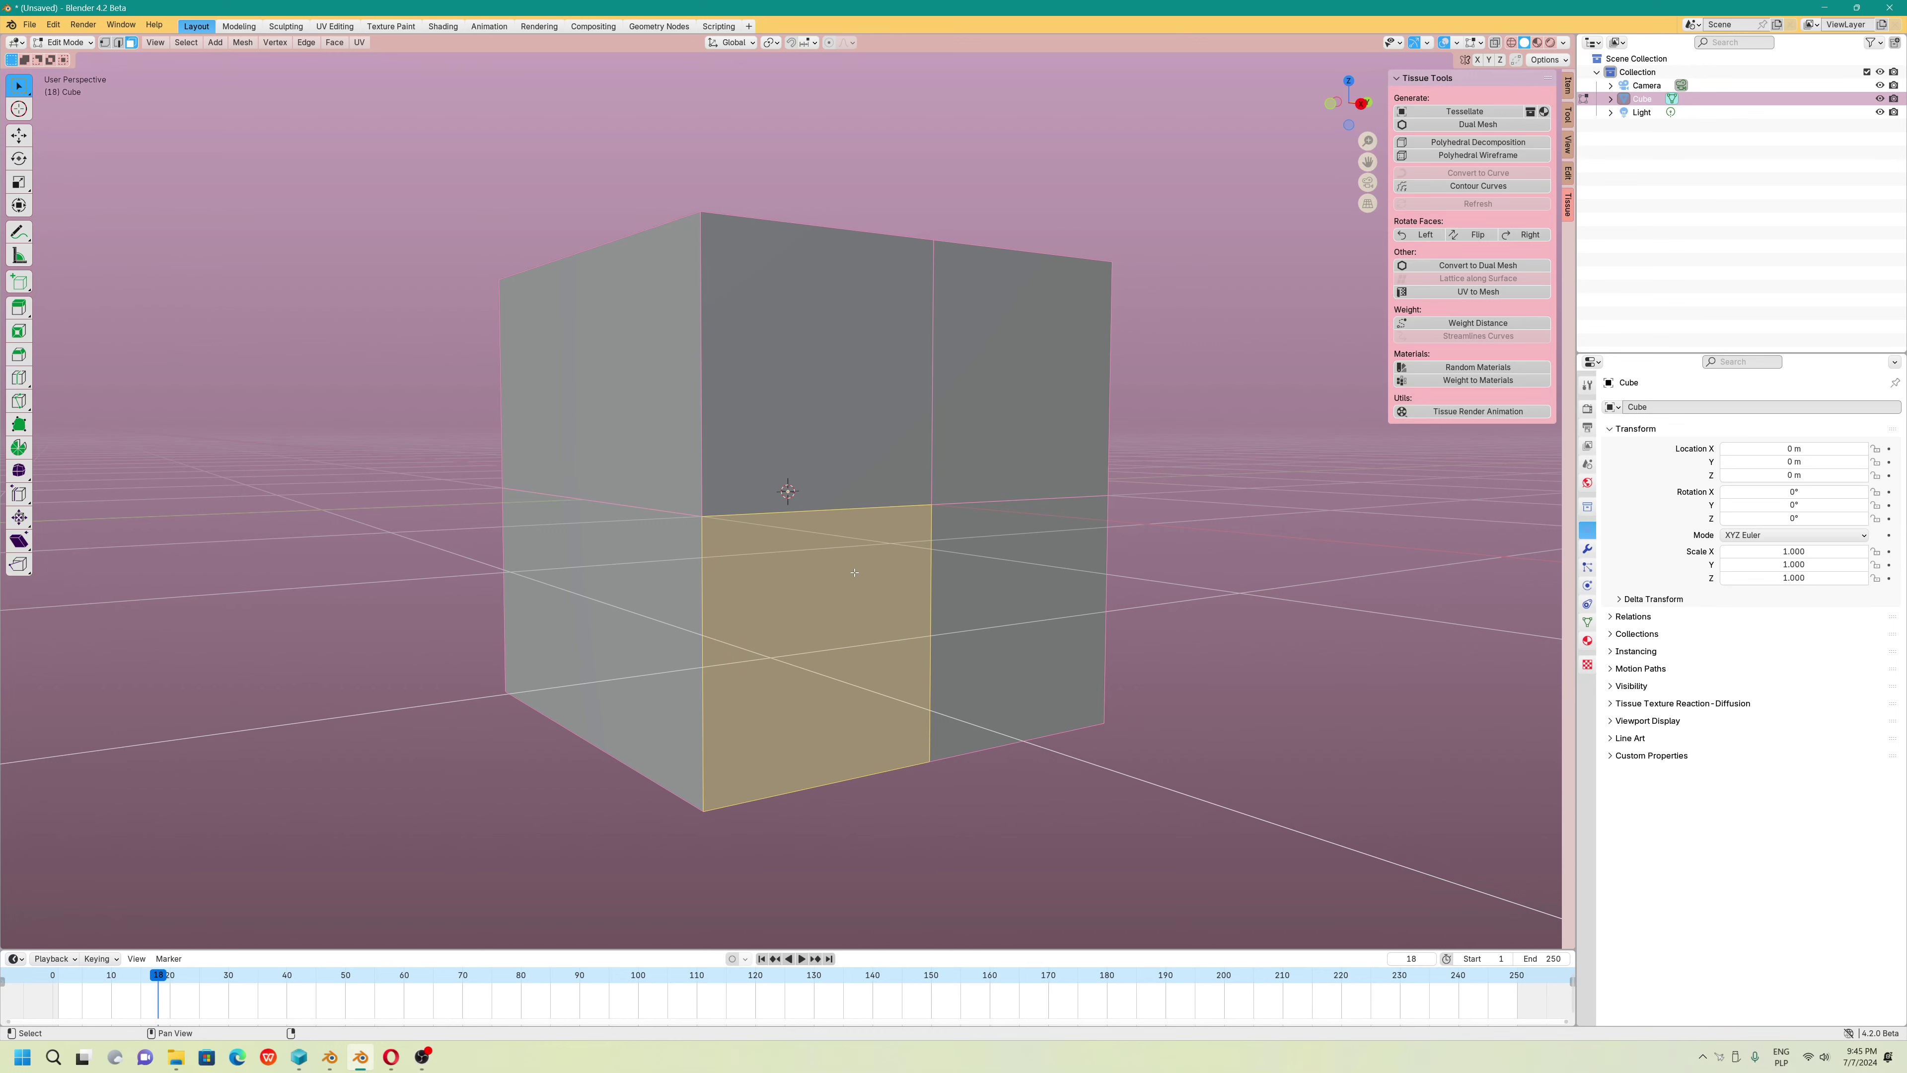
{"action": "left_click", "coordinate": [986, 575], "text": "shift"}
{"action": "right_click", "coordinate": [986, 574]}
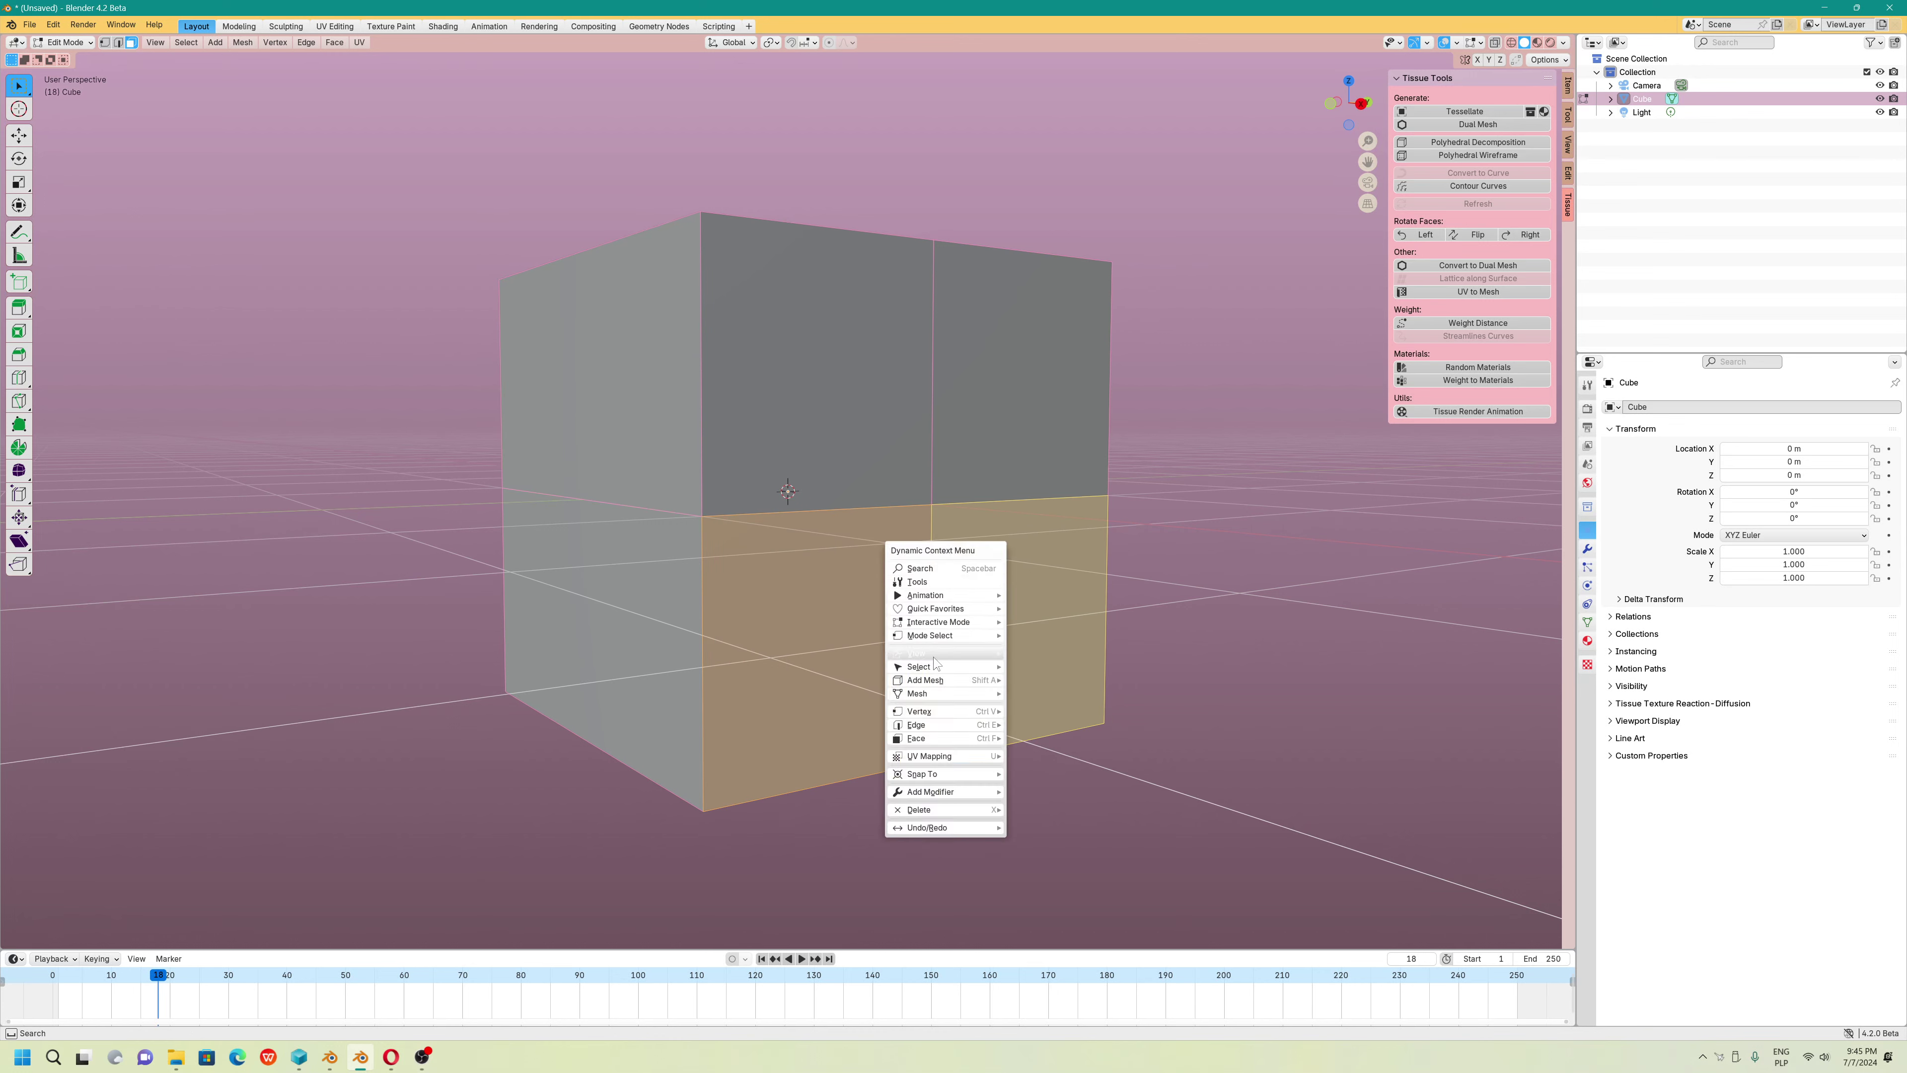
{"action": "mouse_move", "coordinate": [992, 813]}
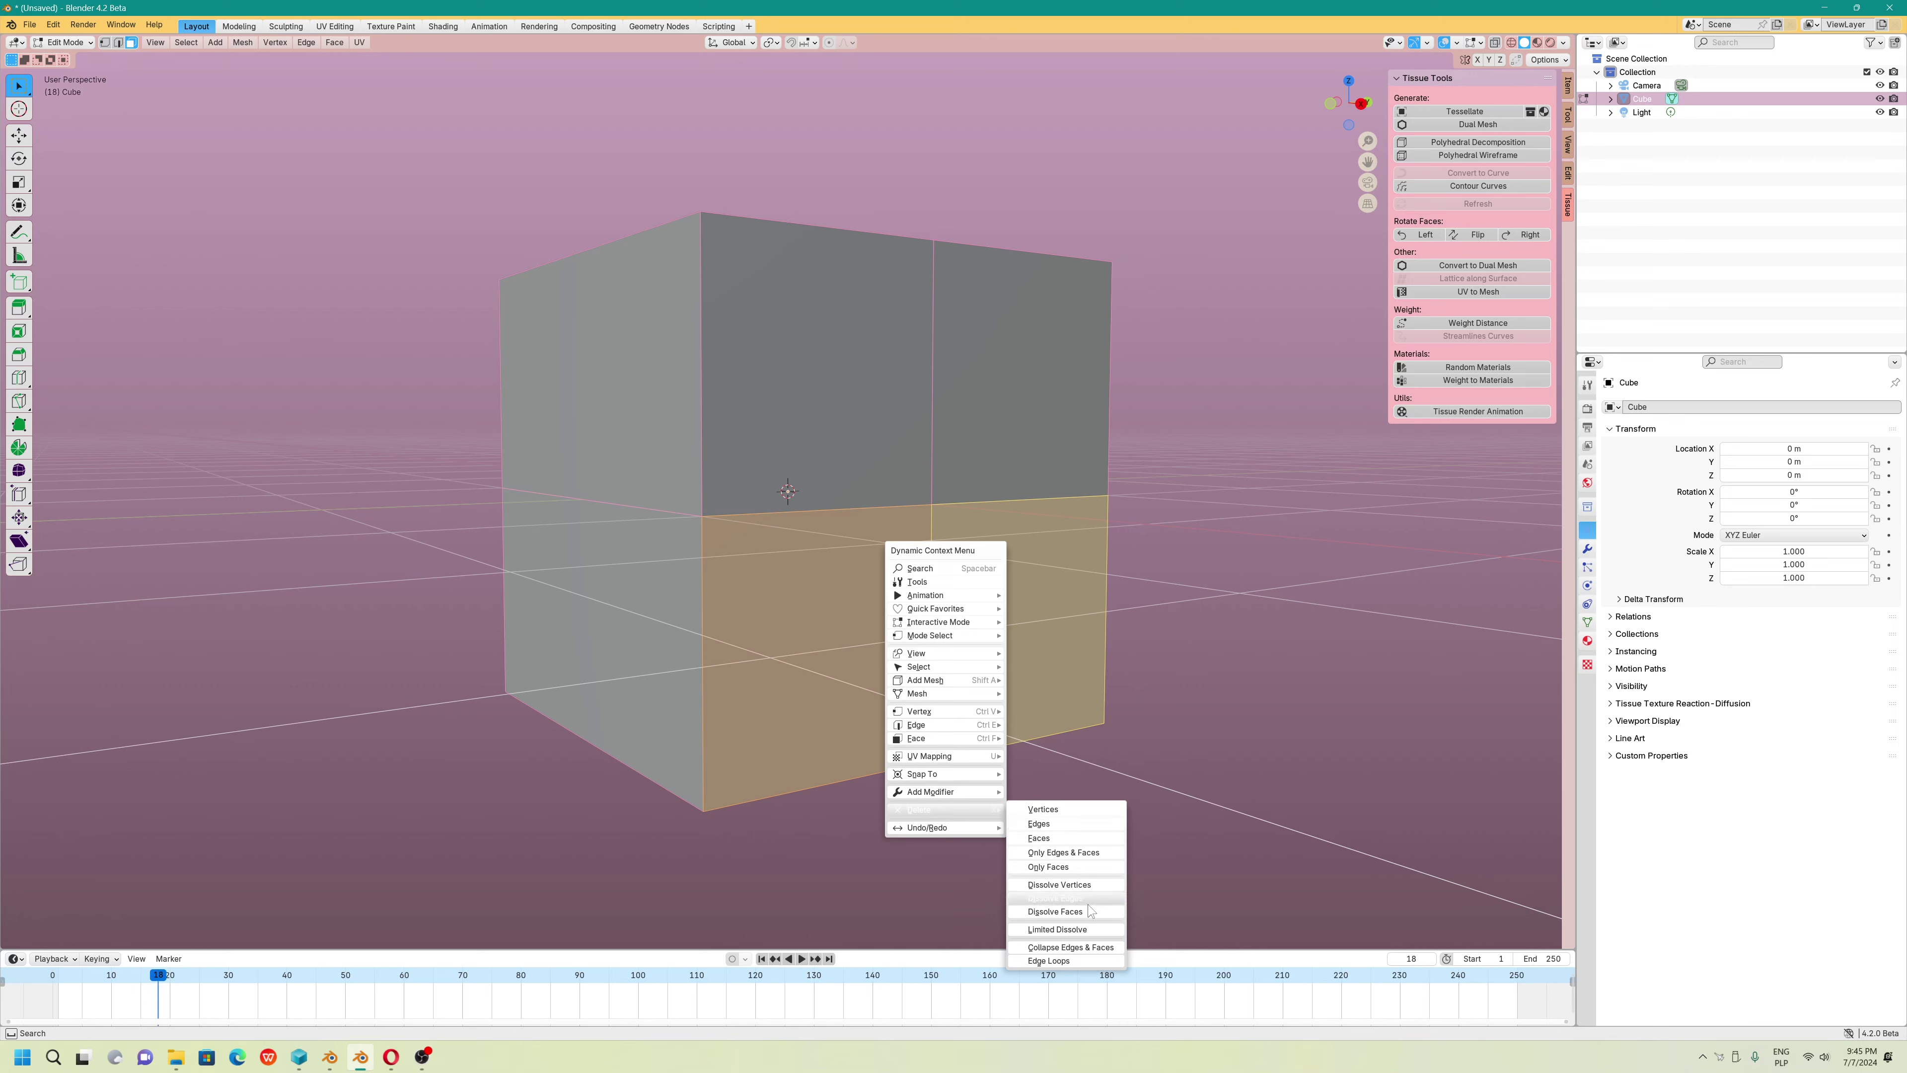
{"action": "left_click", "coordinate": [1055, 912]}
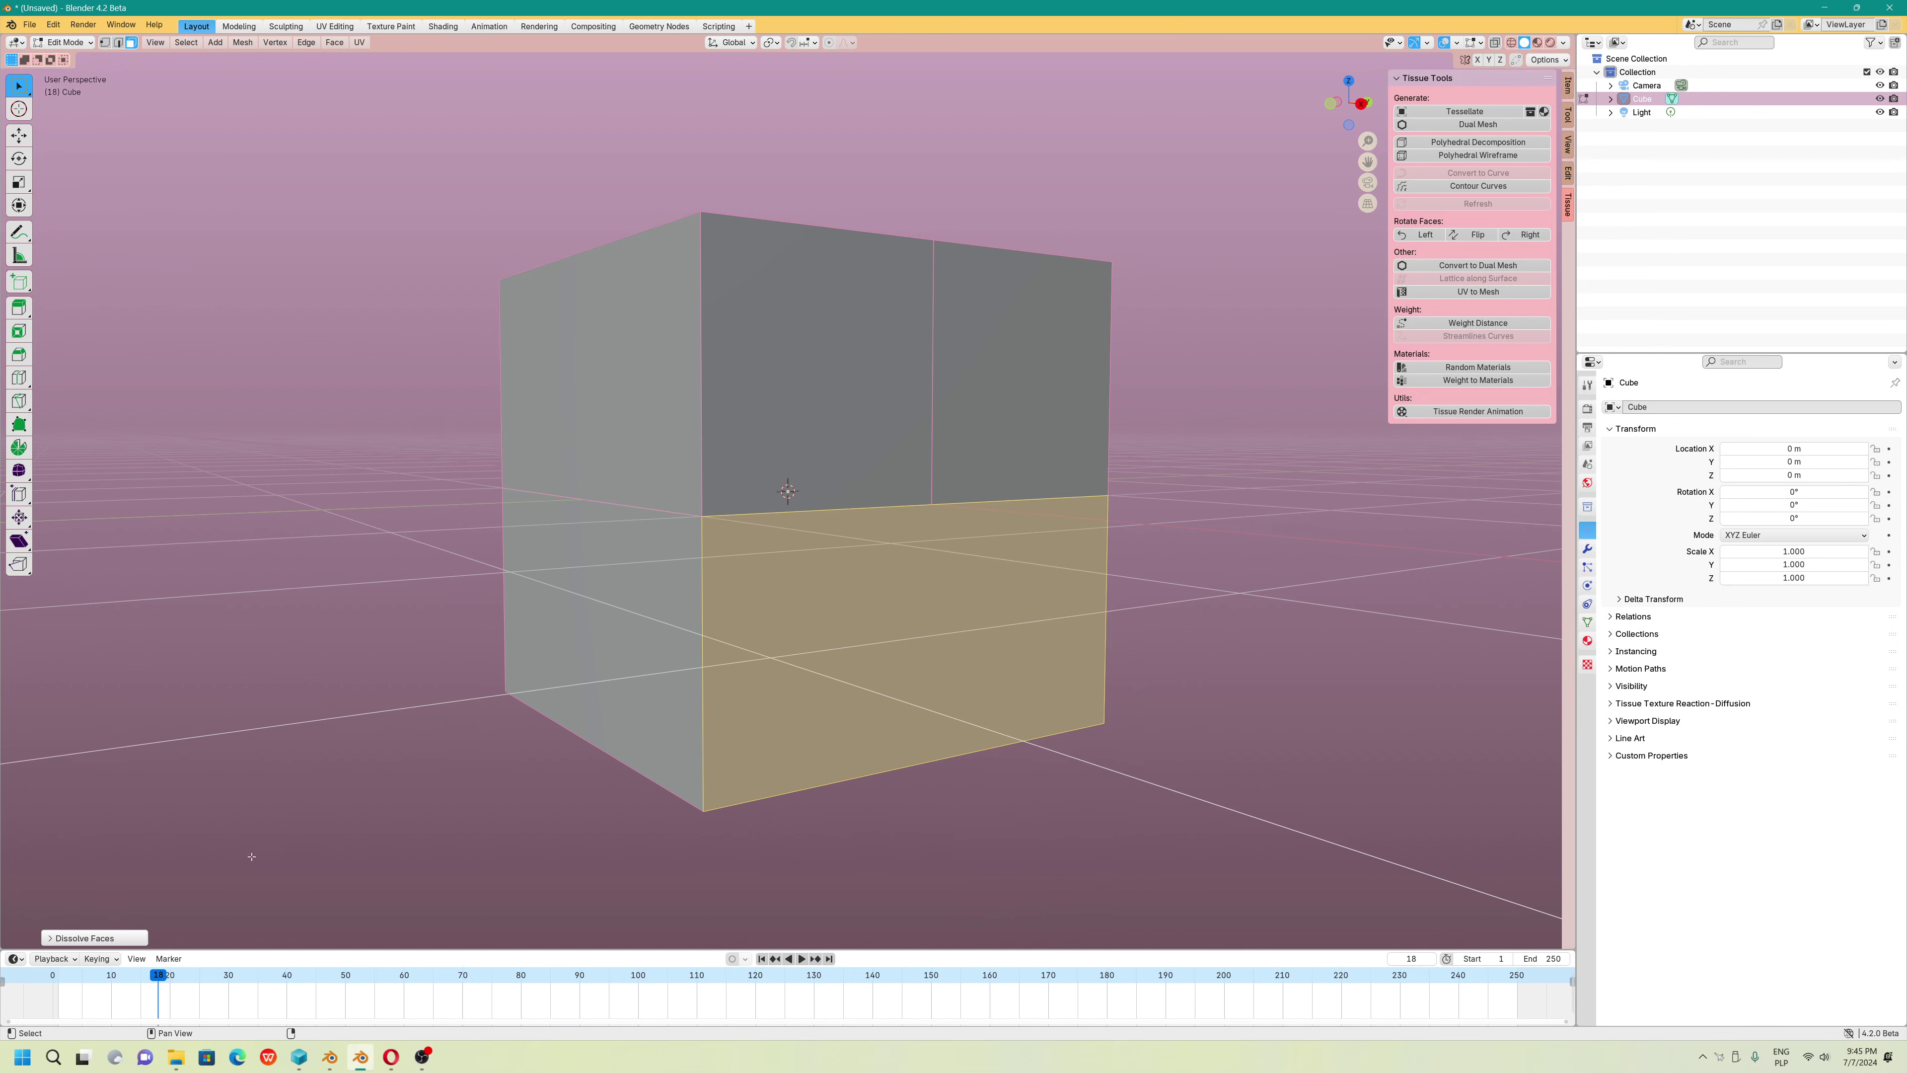
{"action": "left_click", "coordinate": [119, 940]}
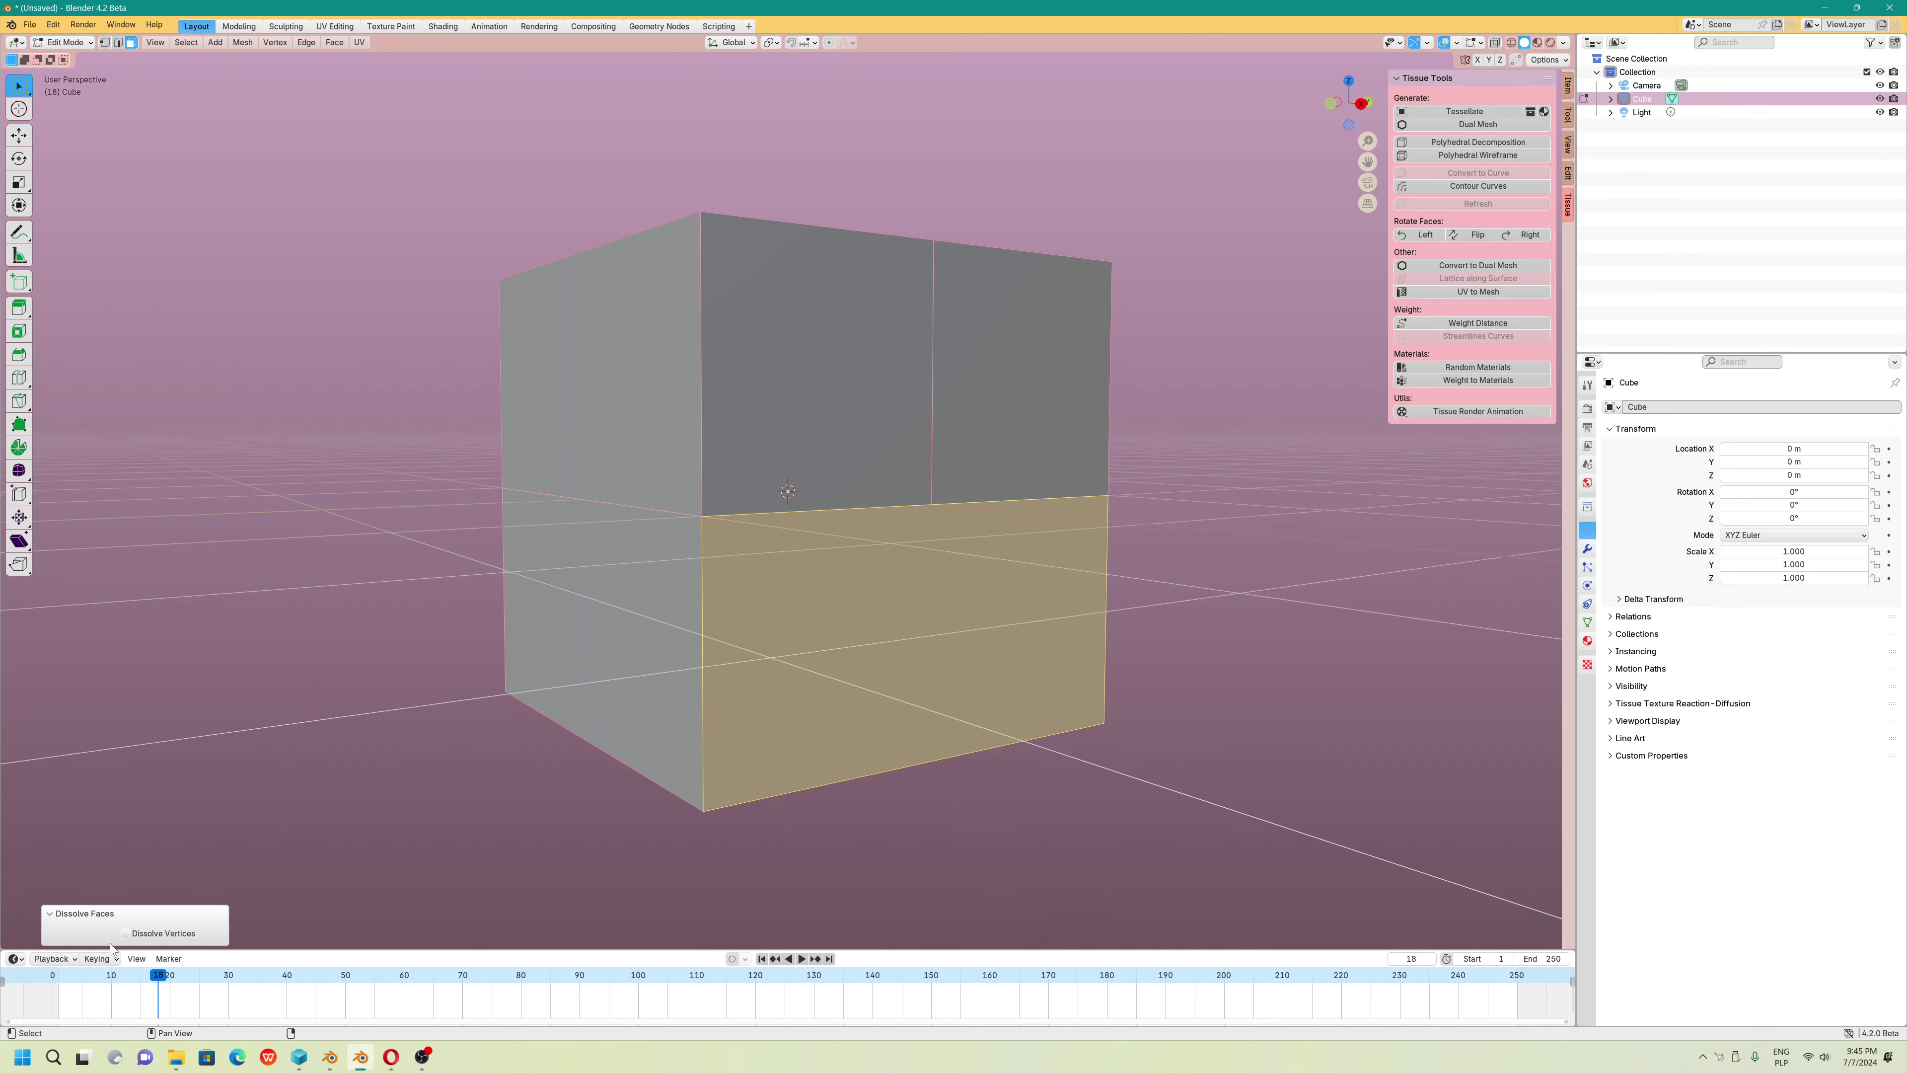
Dissolve the two upper front quads into a single face, then deselect it
{"action": "key", "text": "alt+a"}
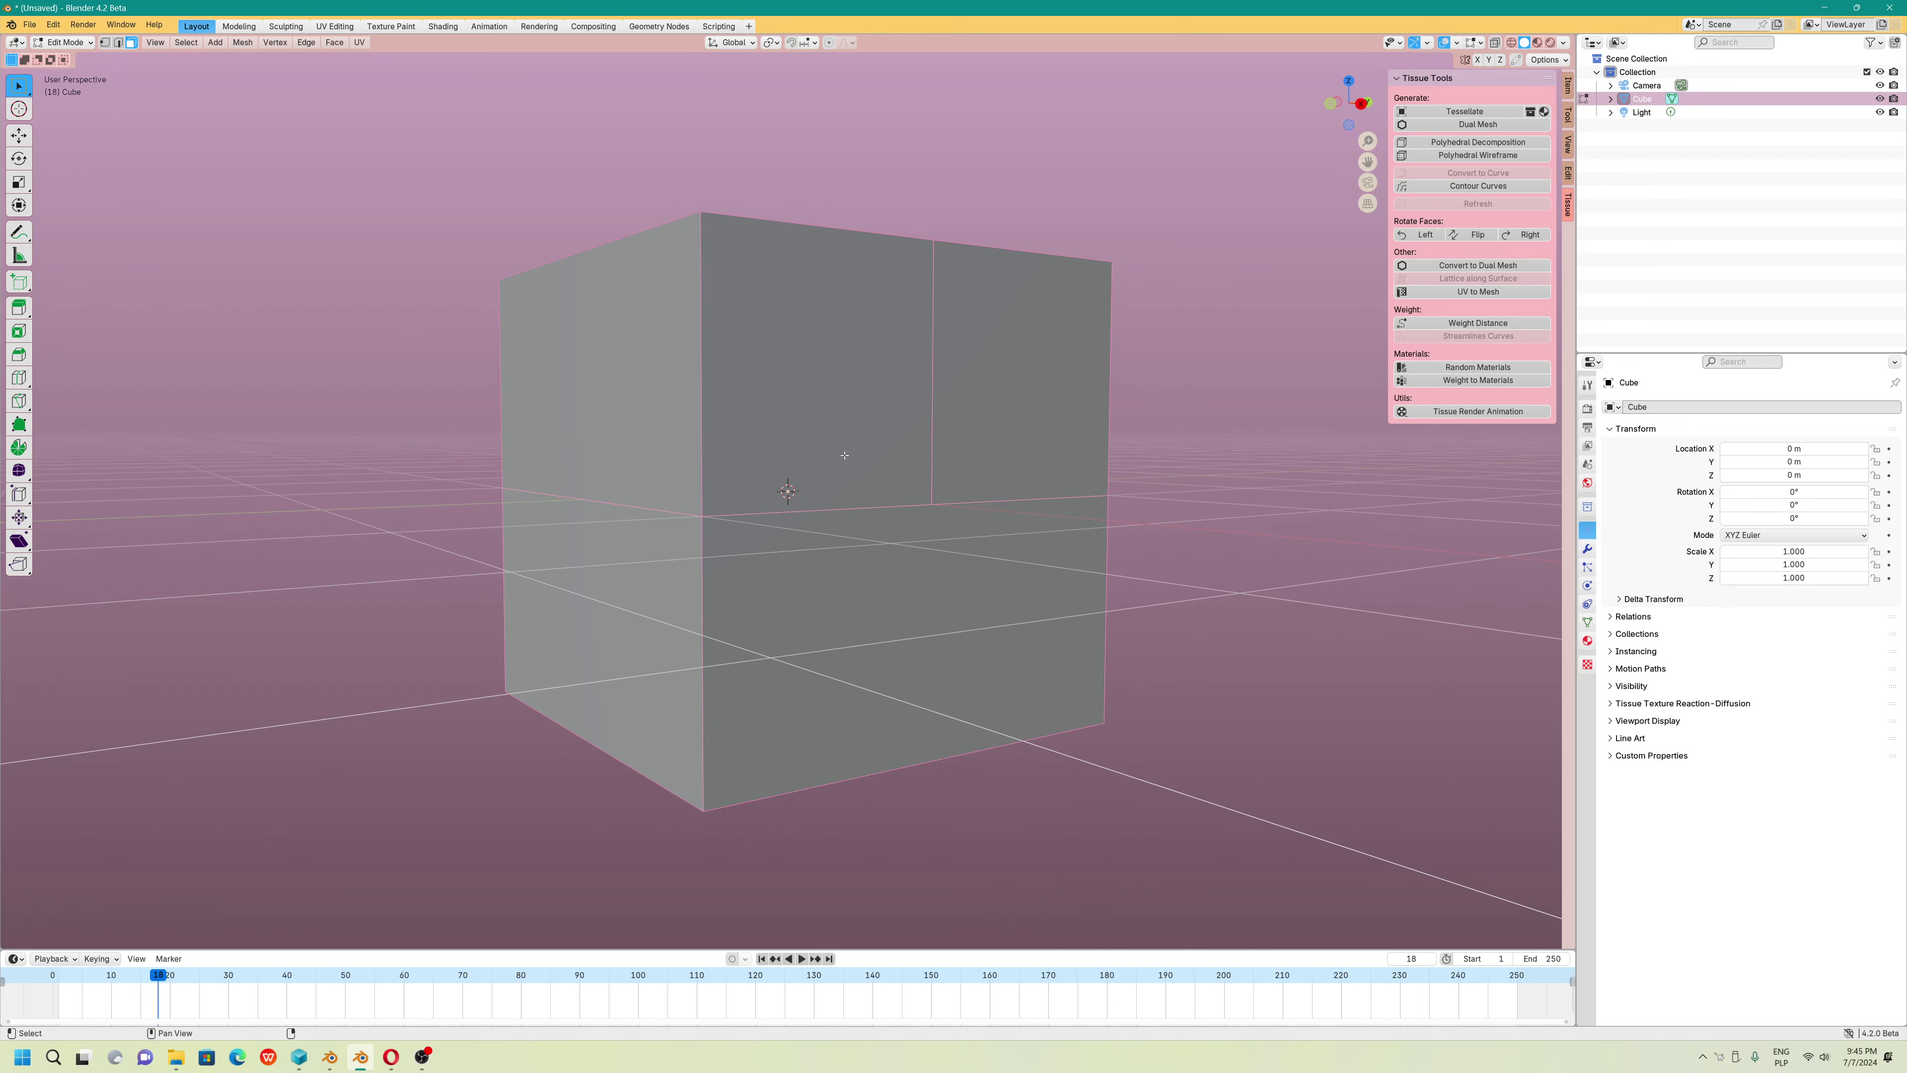
{"action": "left_click", "coordinate": [887, 375]}
{"action": "left_click", "coordinate": [955, 388], "text": "shift"}
{"action": "right_click", "coordinate": [956, 388]}
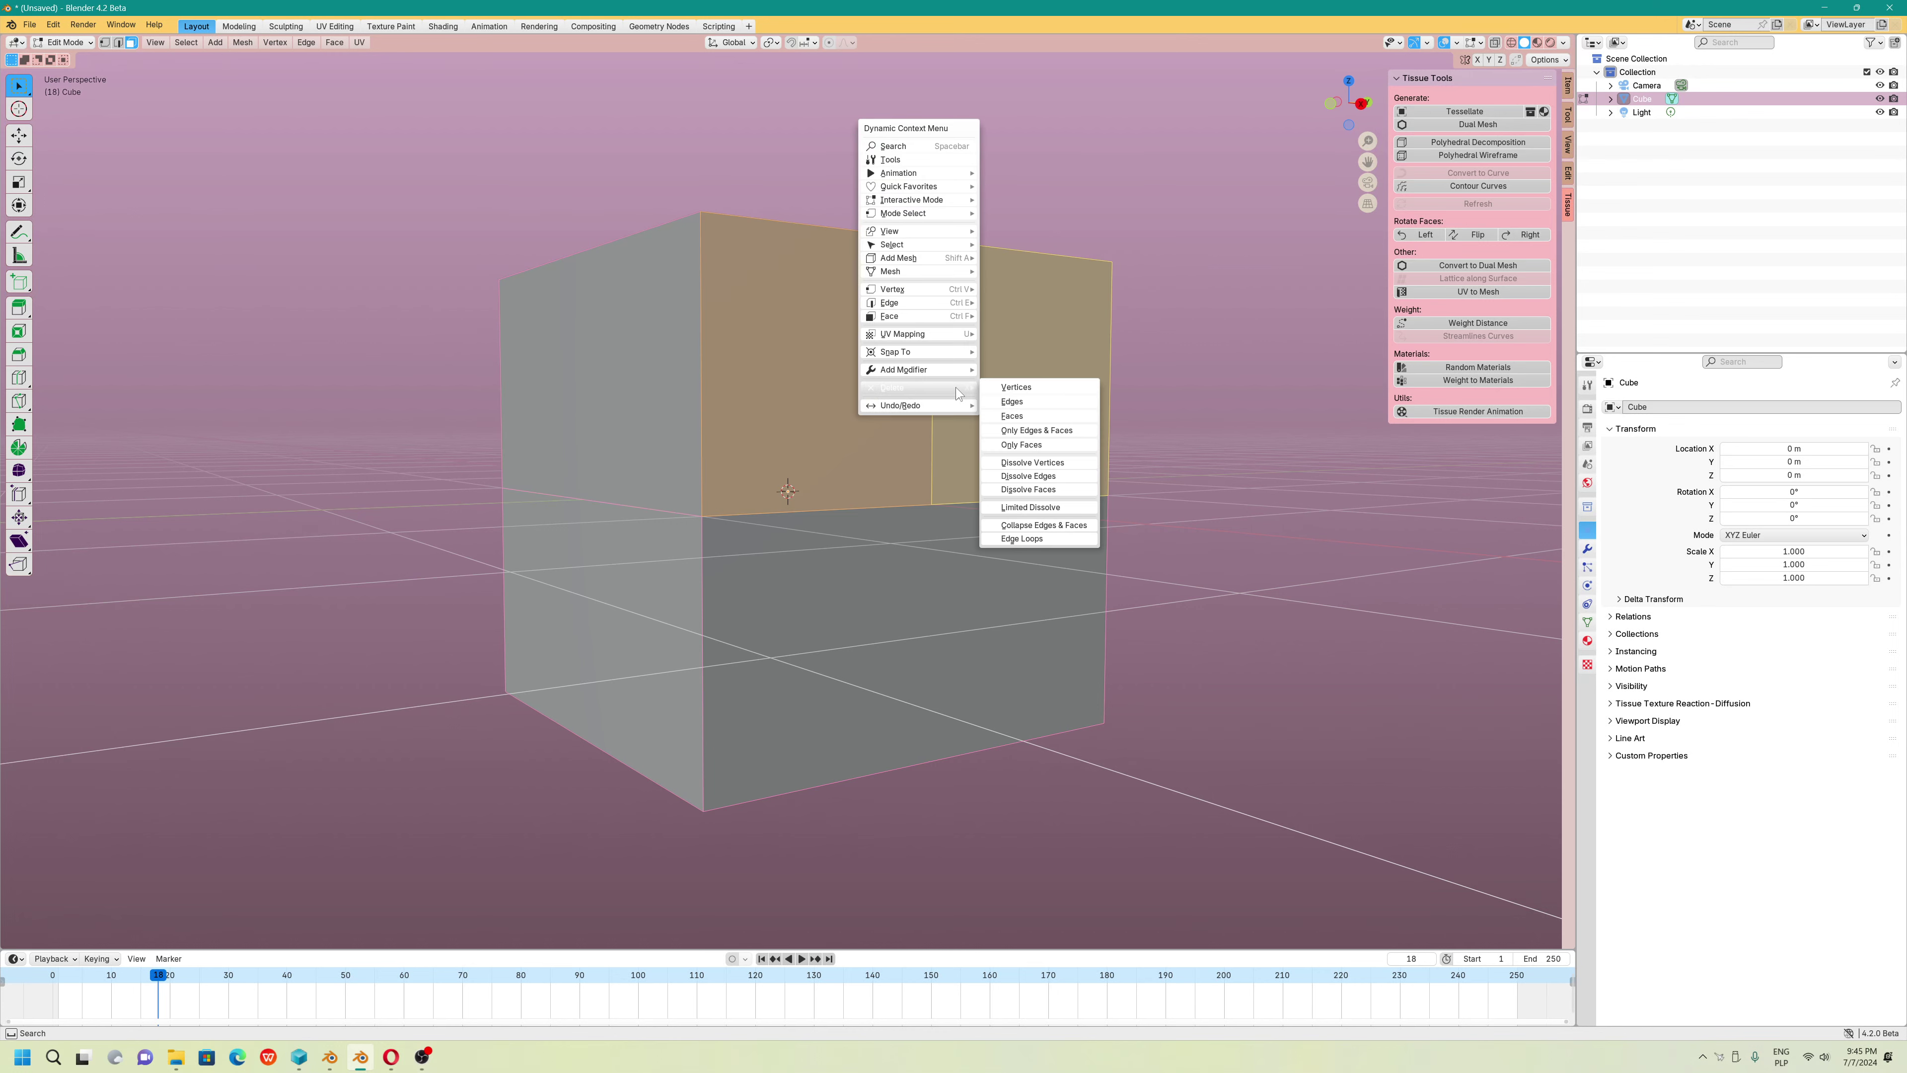
{"action": "right_click", "coordinate": [746, 413]}
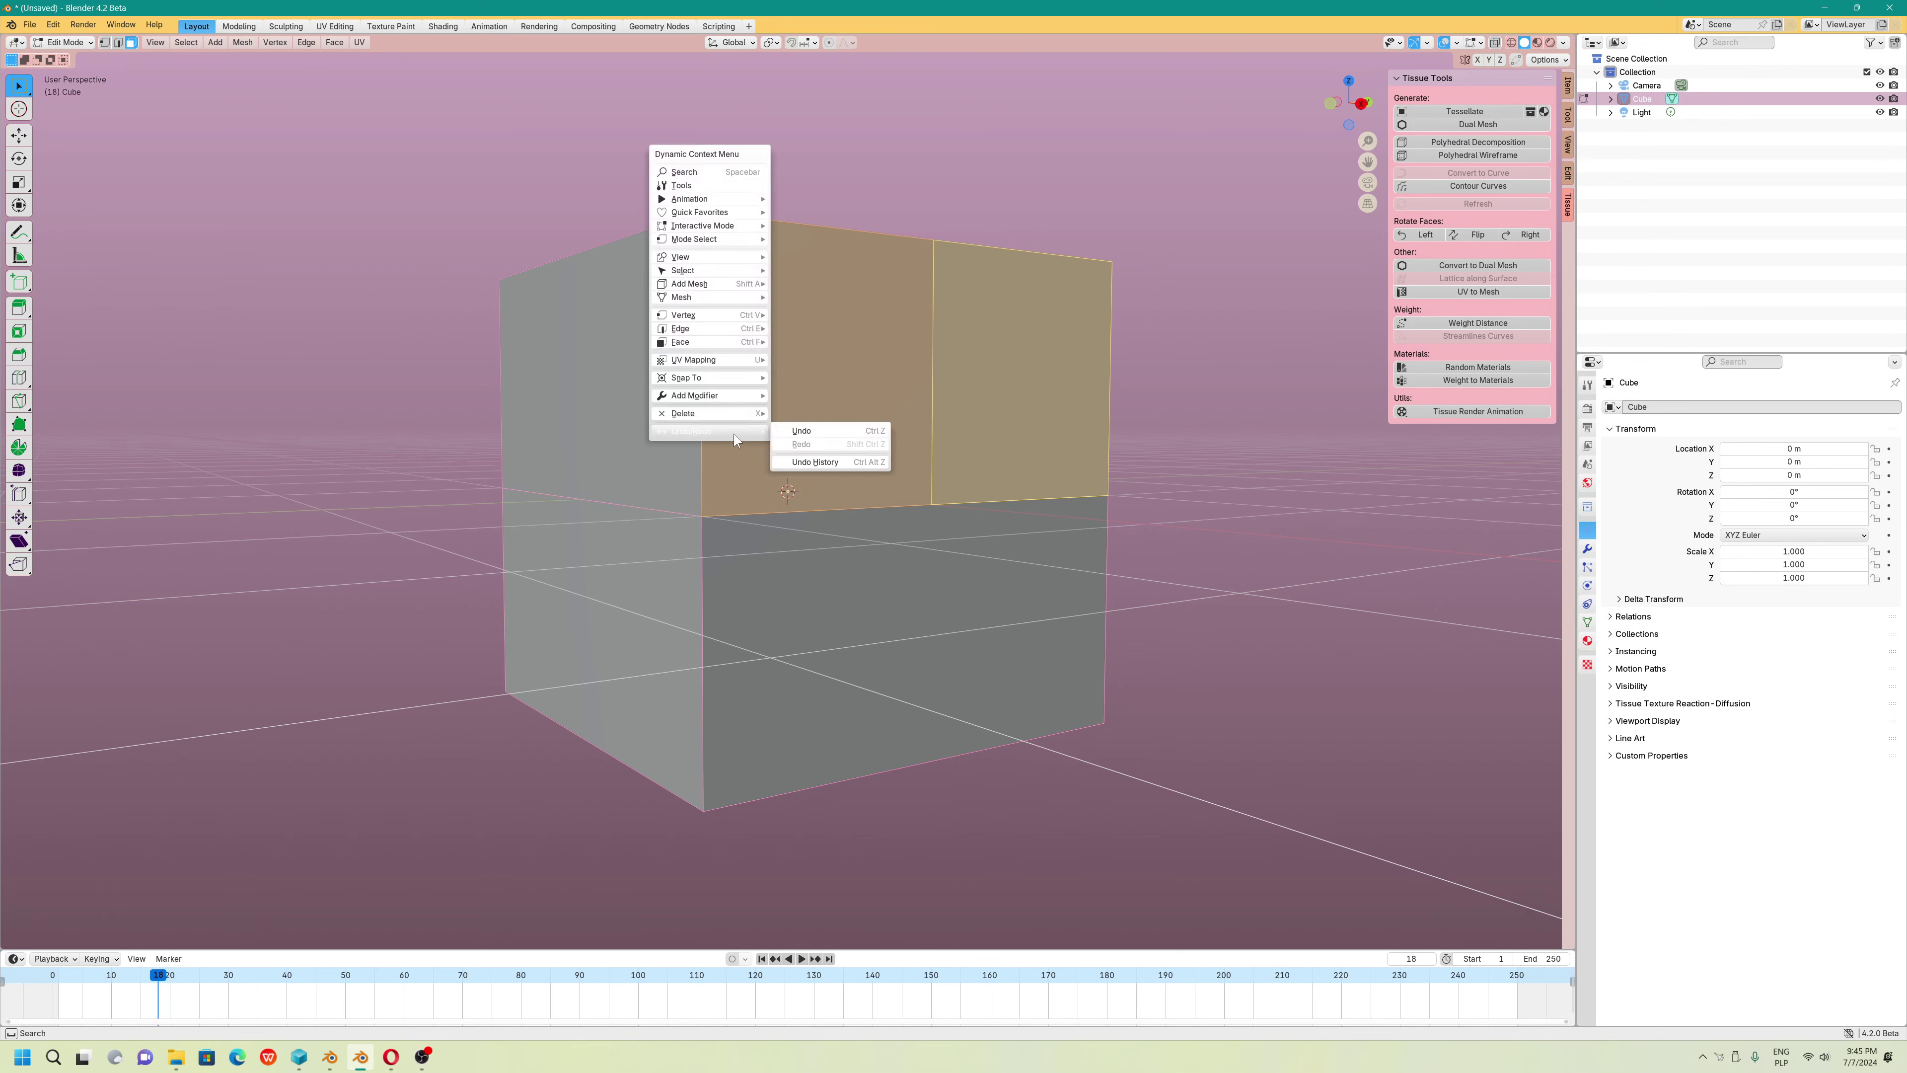
{"action": "mouse_move", "coordinate": [715, 300]}
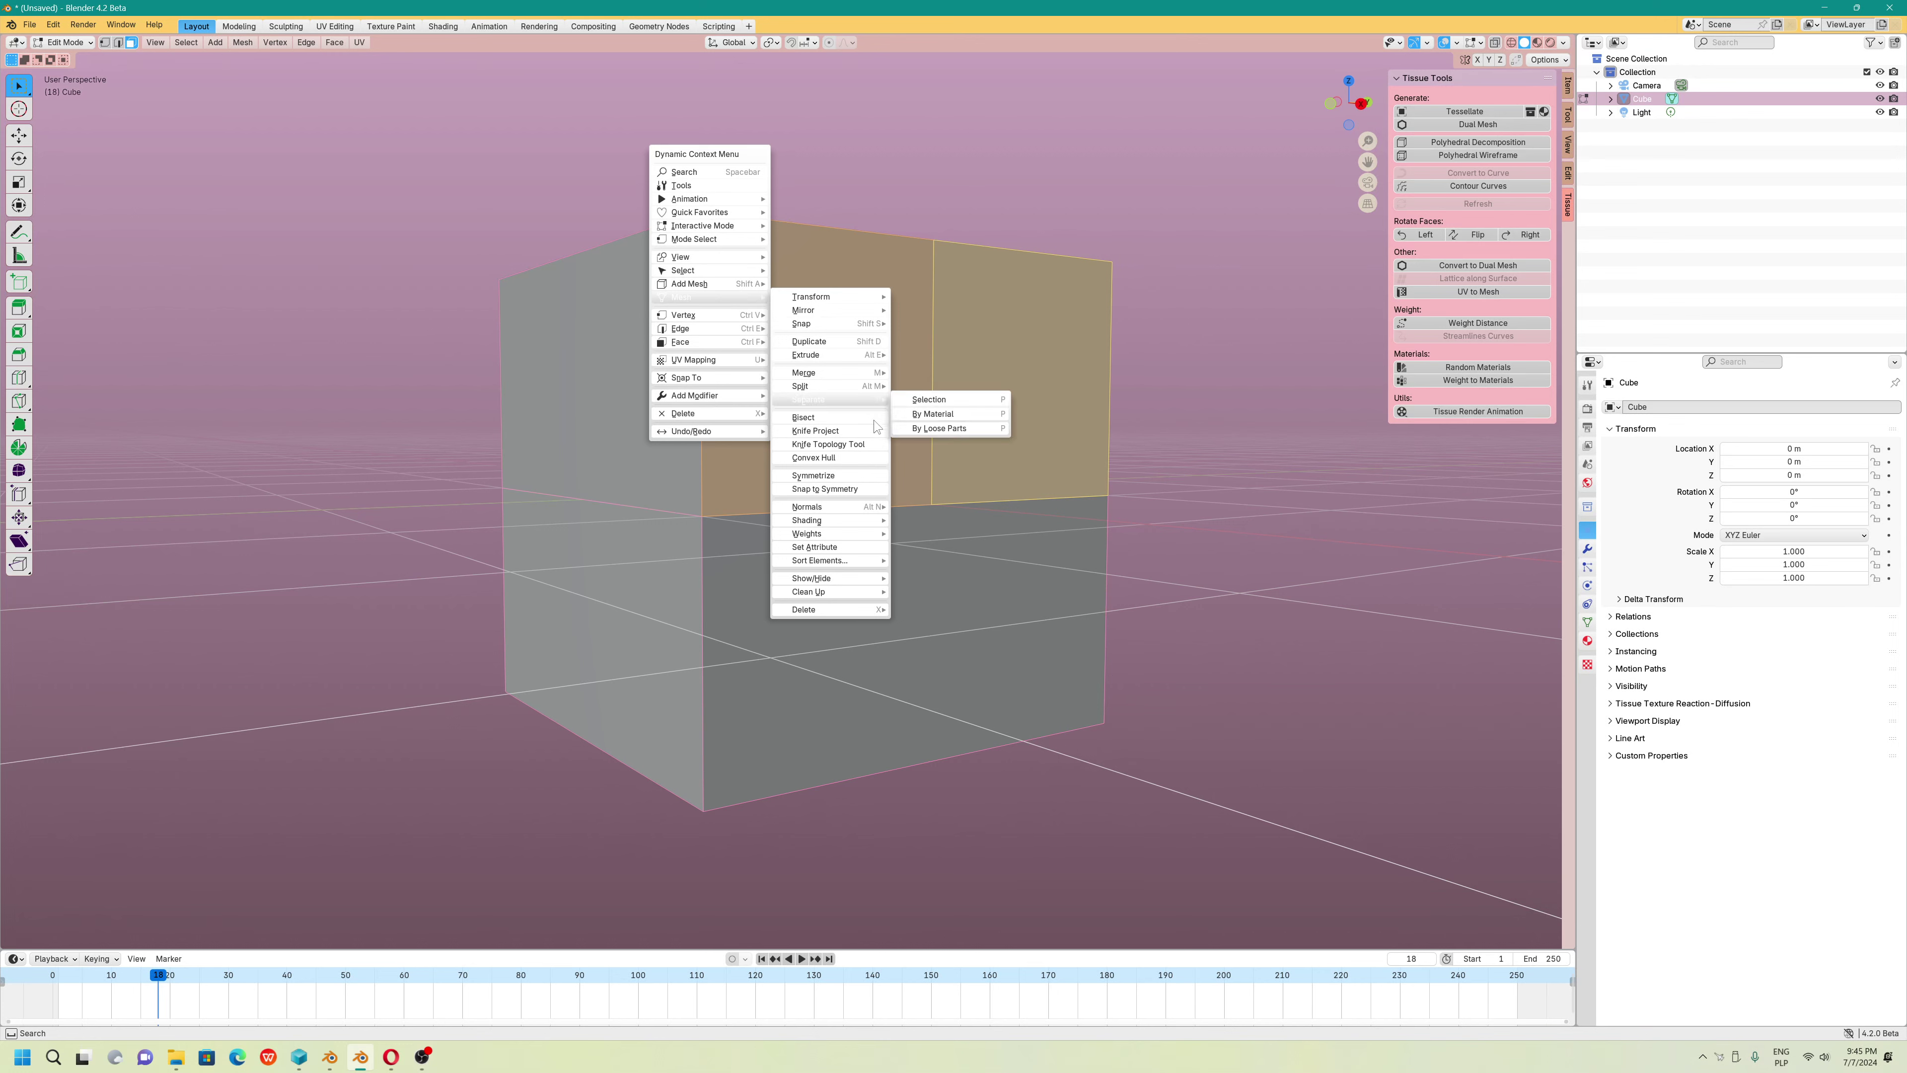
{"action": "mouse_move", "coordinate": [851, 615]}
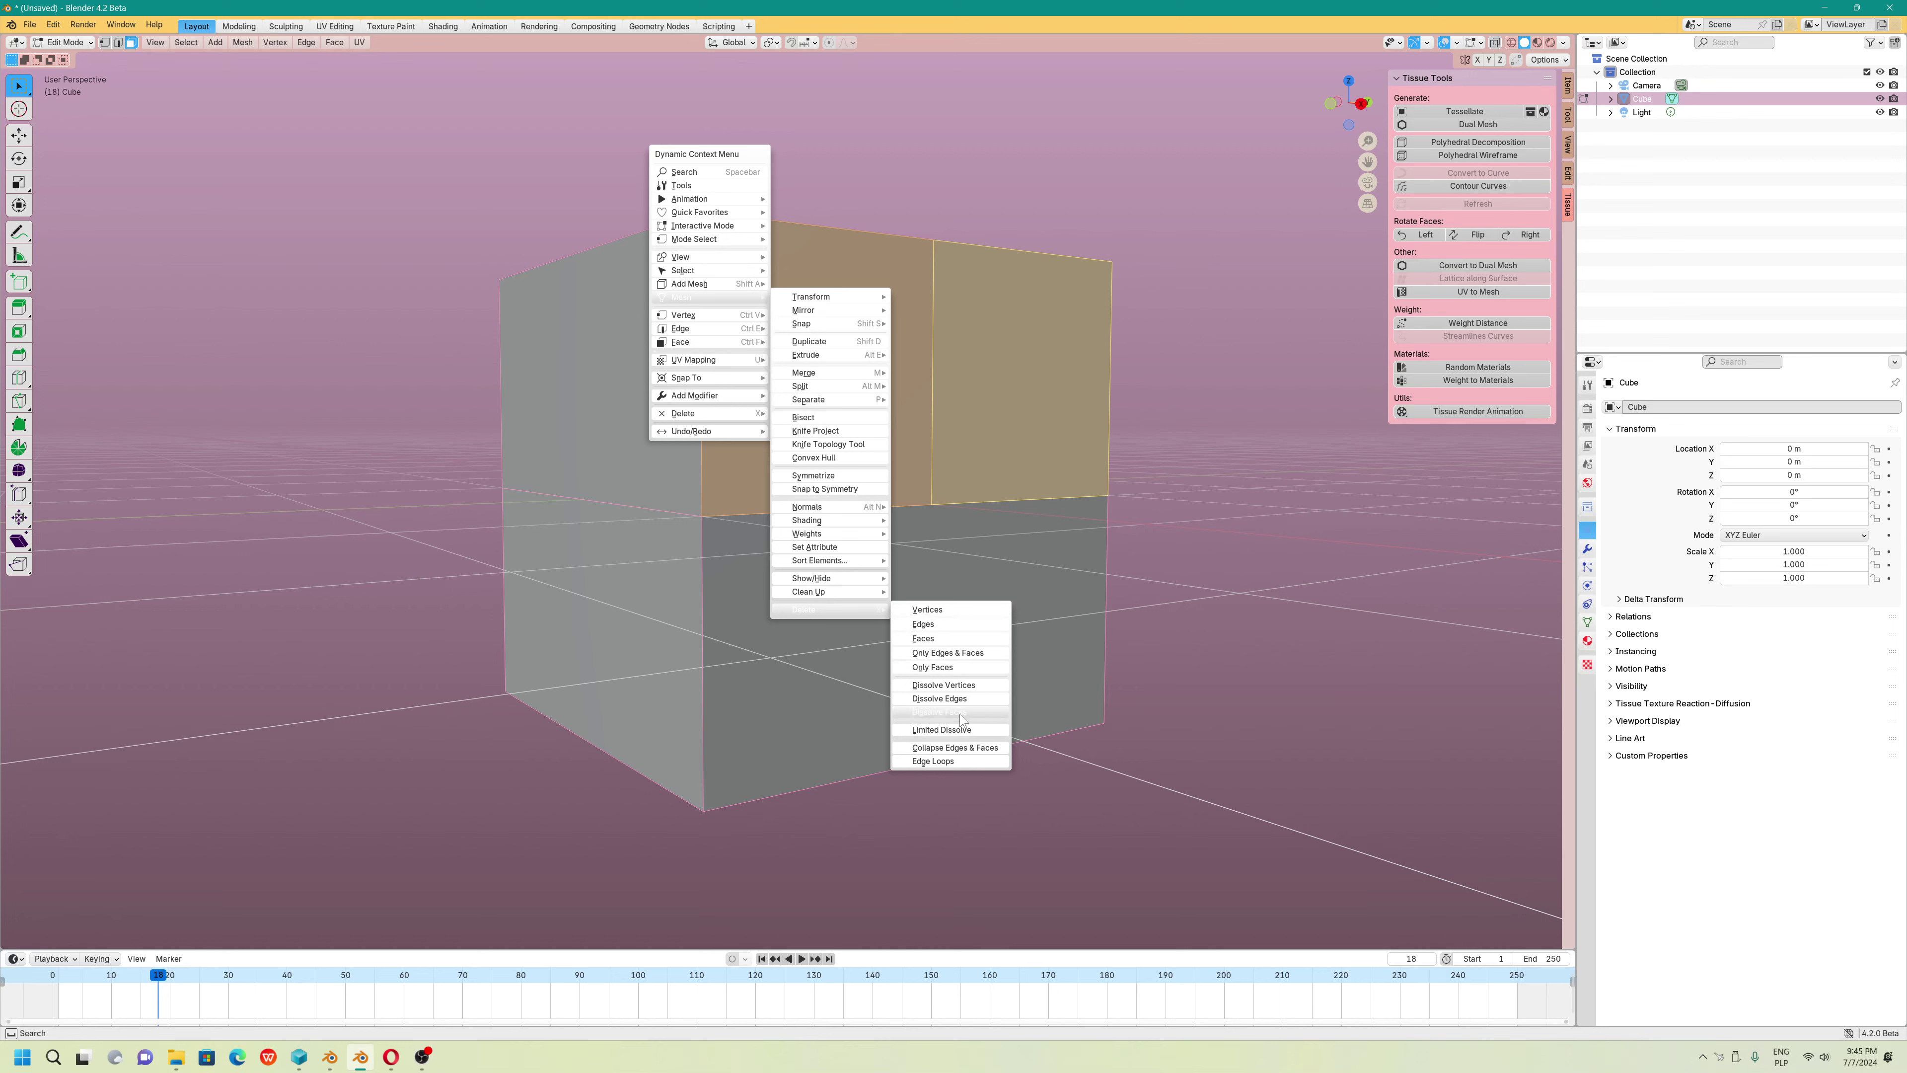
{"action": "left_click", "coordinate": [962, 720]}
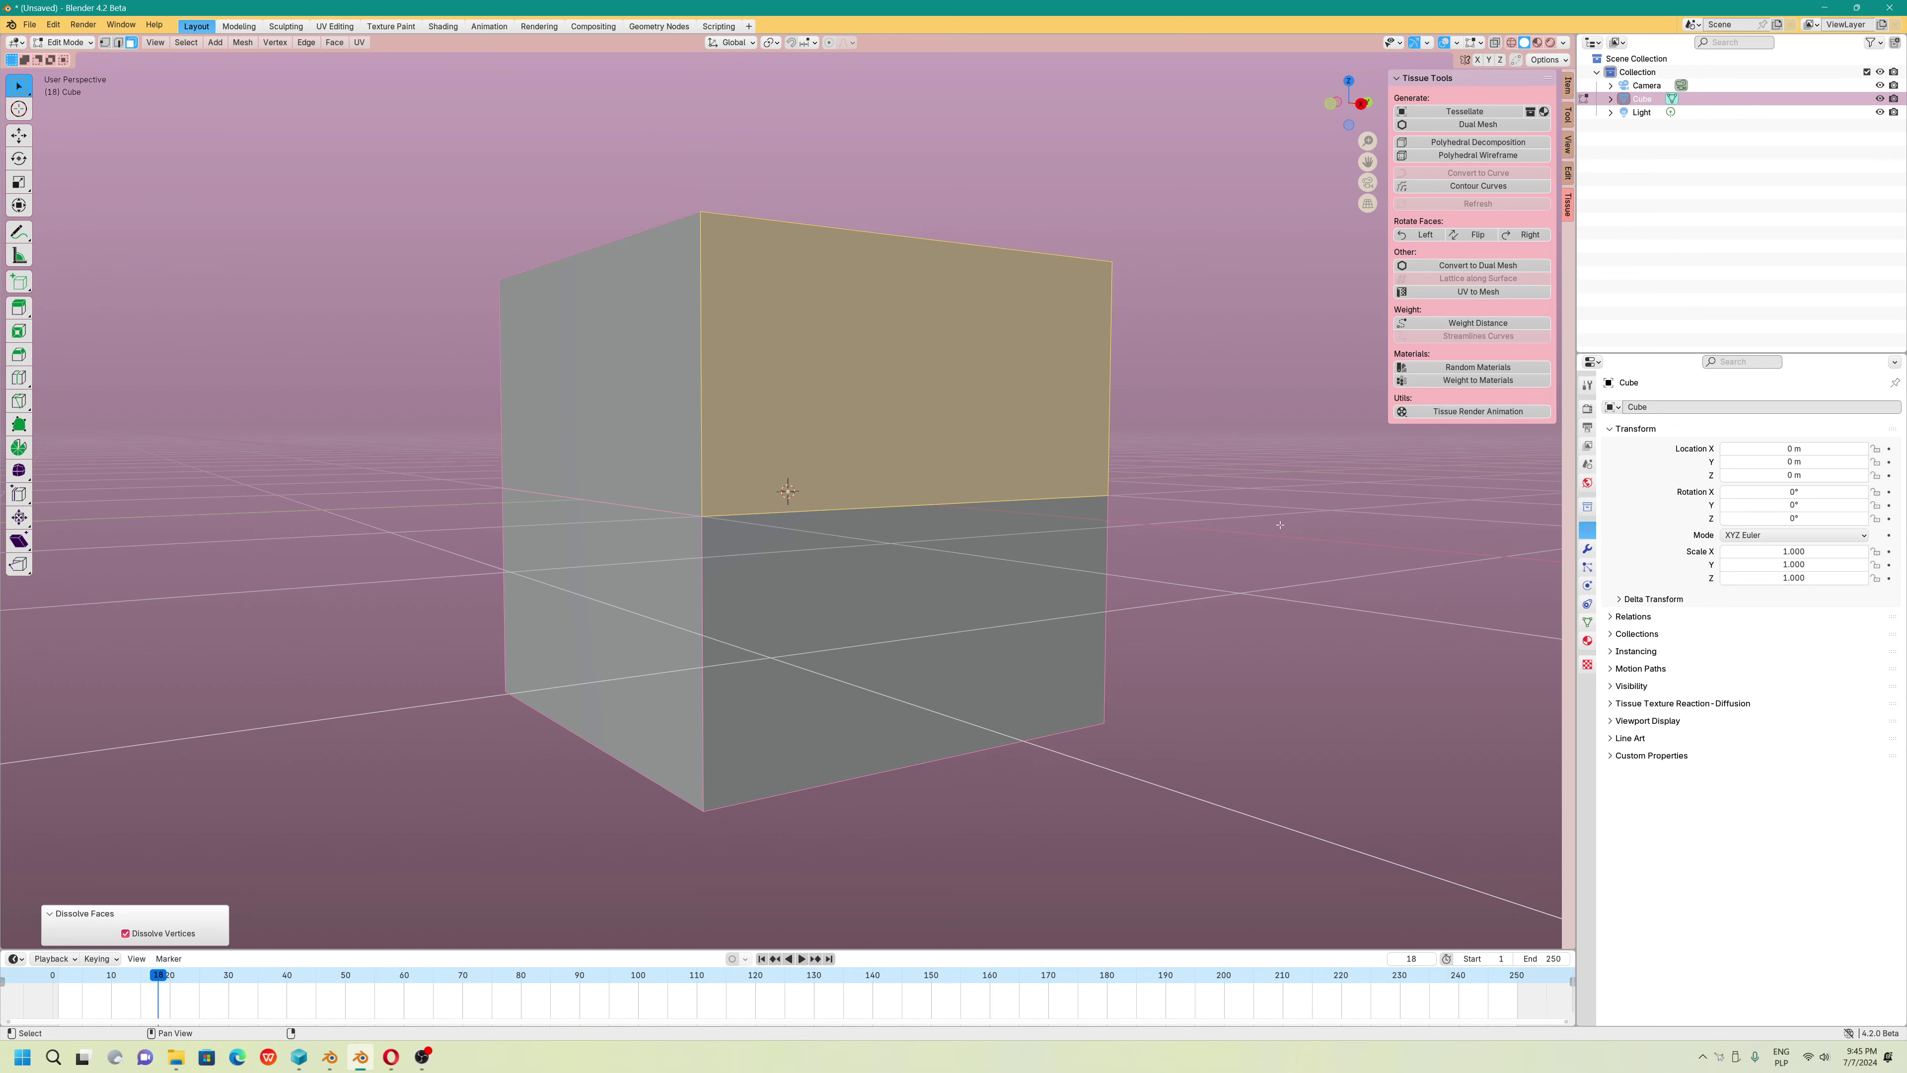
{"action": "left_click", "coordinate": [1279, 524]}
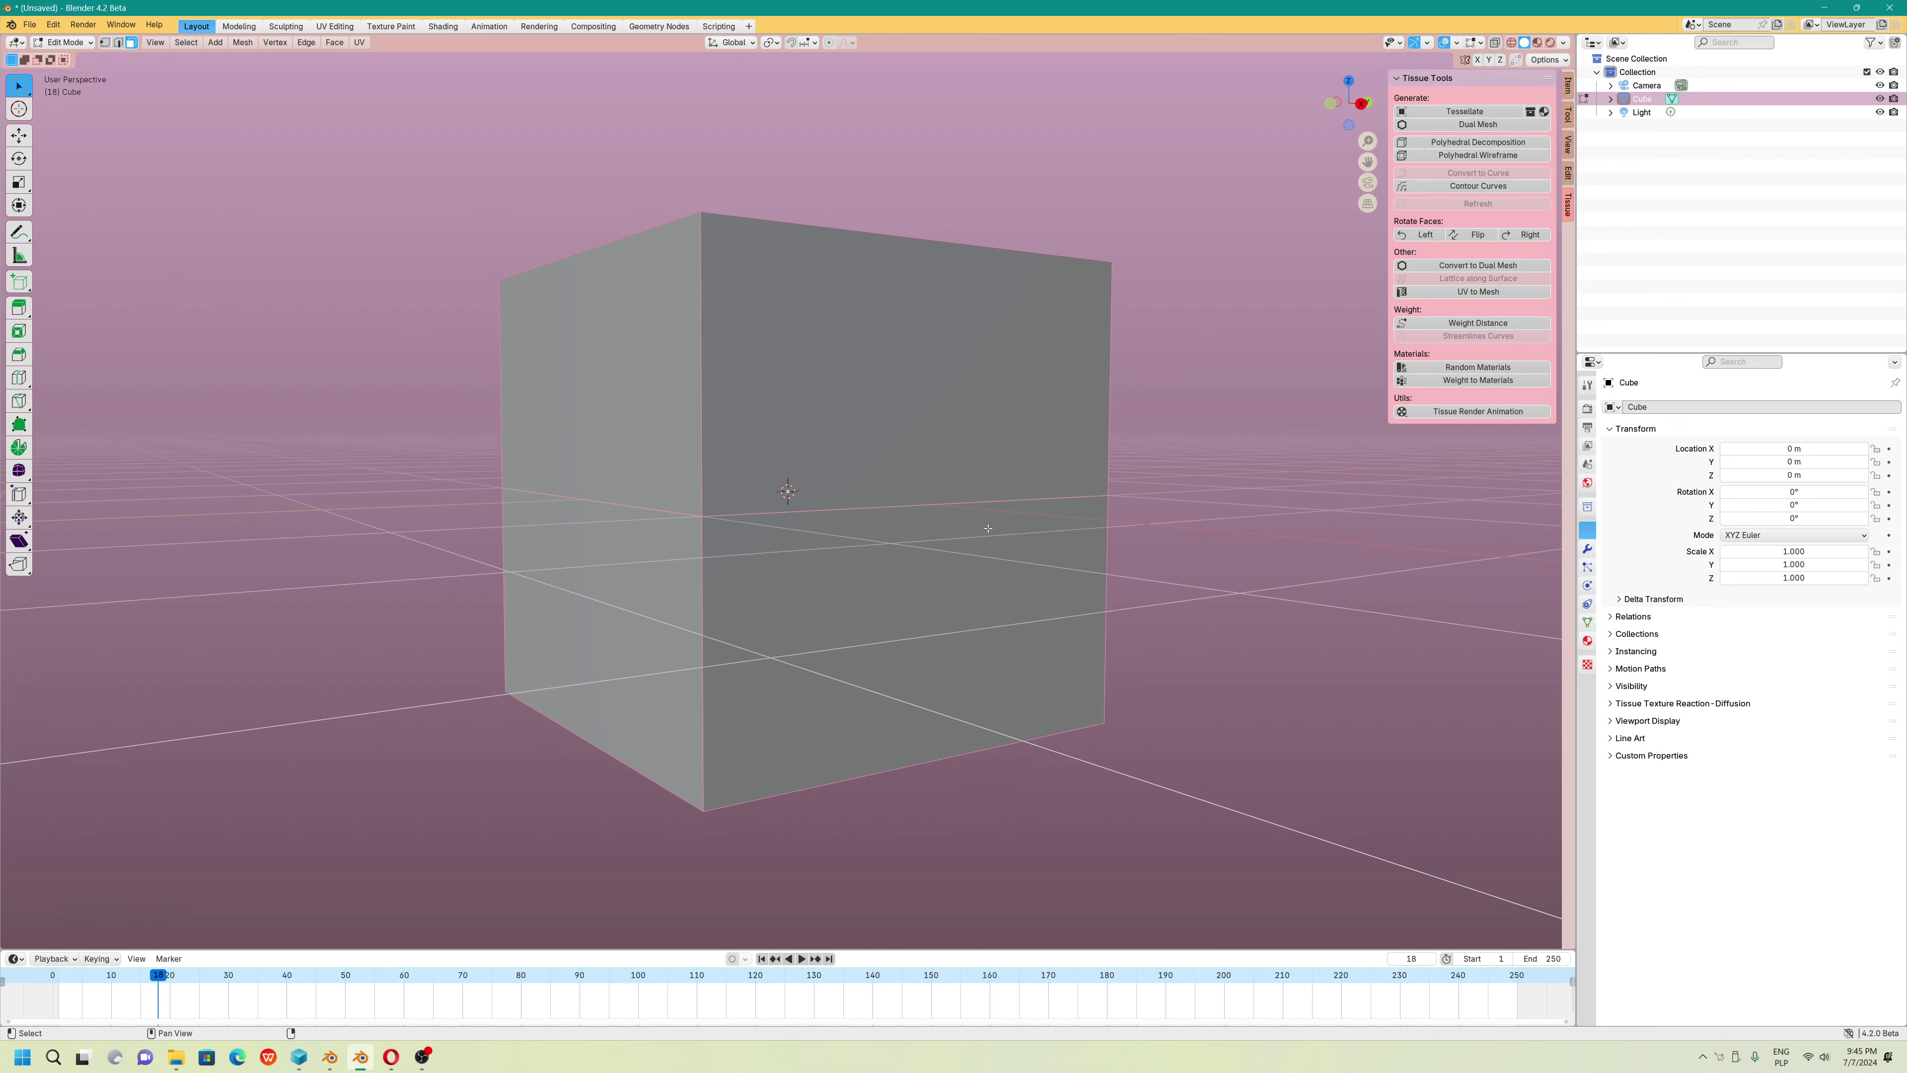
Show the Bsurfaces and LoopTools panels and delete the two right-side faces, leaving a hole
{"action": "middle_click_drag", "start_coordinate": [968, 535], "coordinate": [931, 647]}
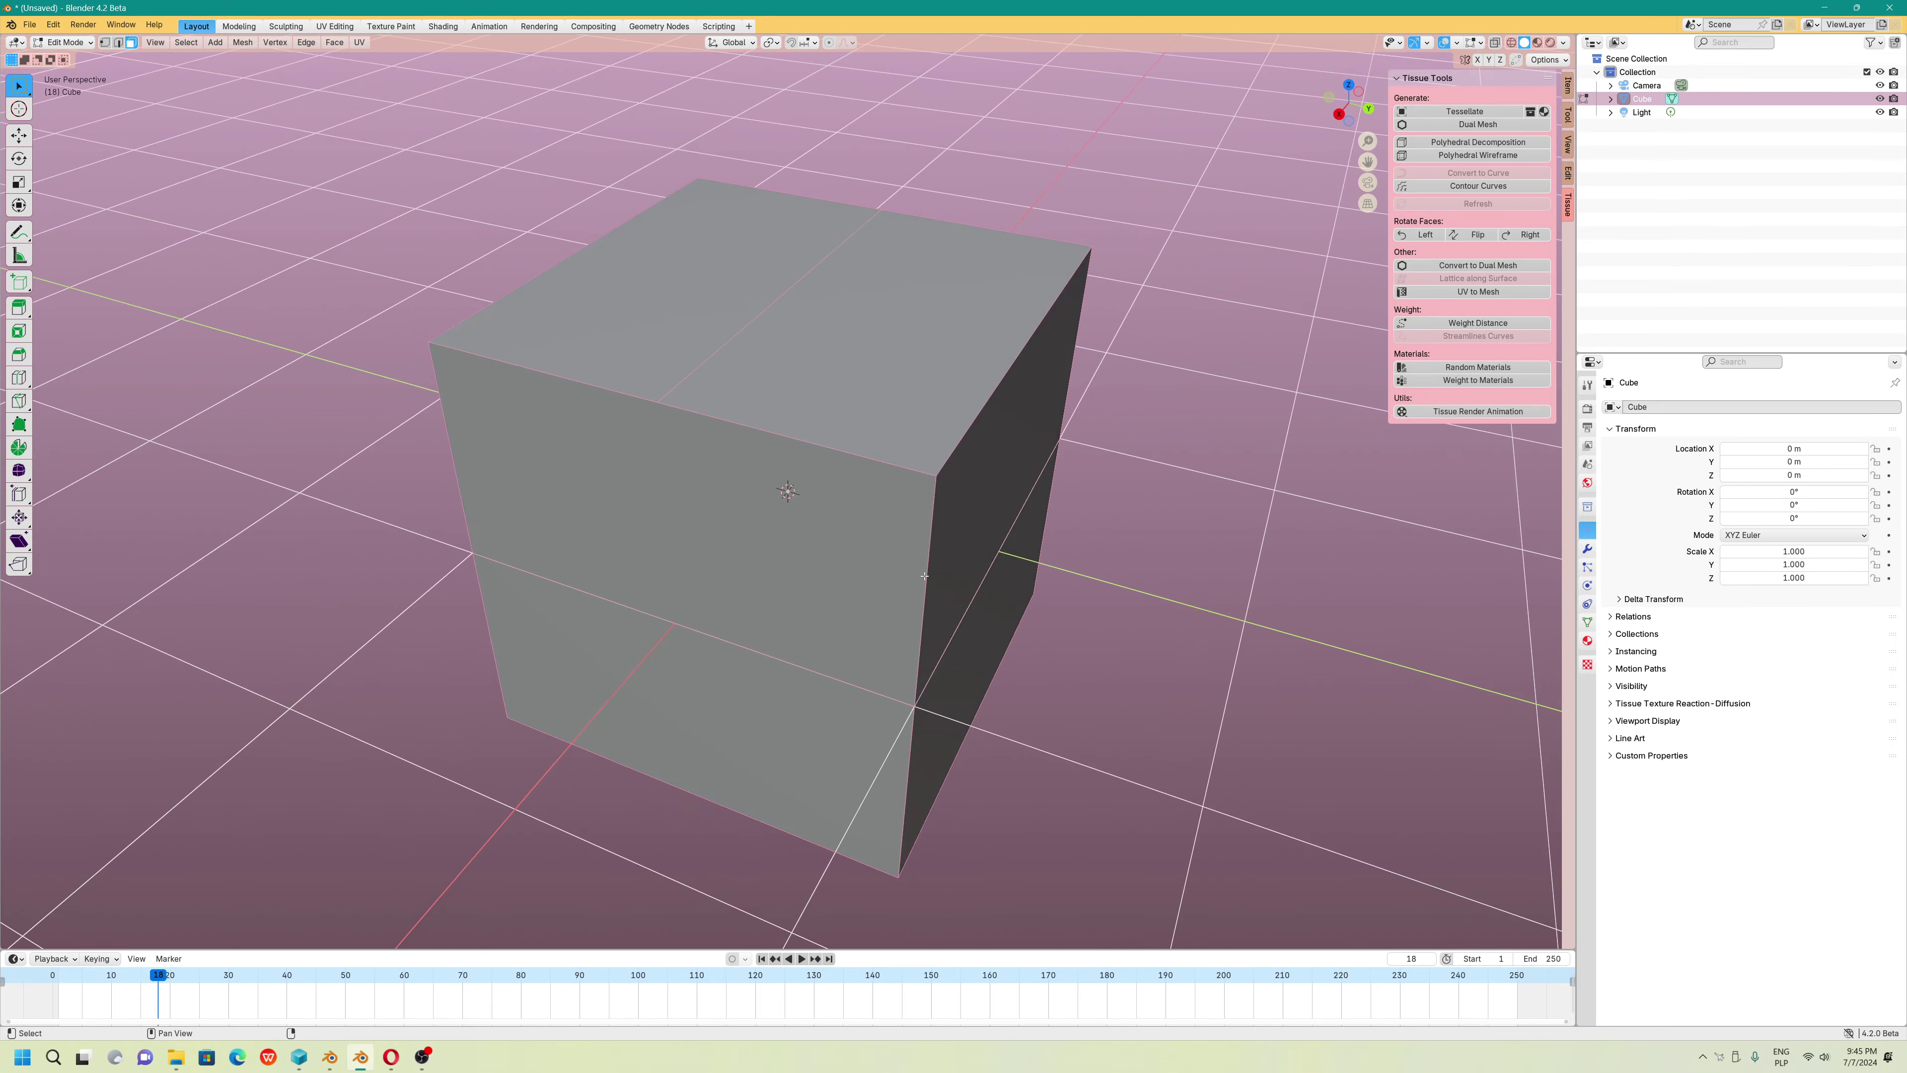
{"action": "left_click", "coordinate": [1570, 174]}
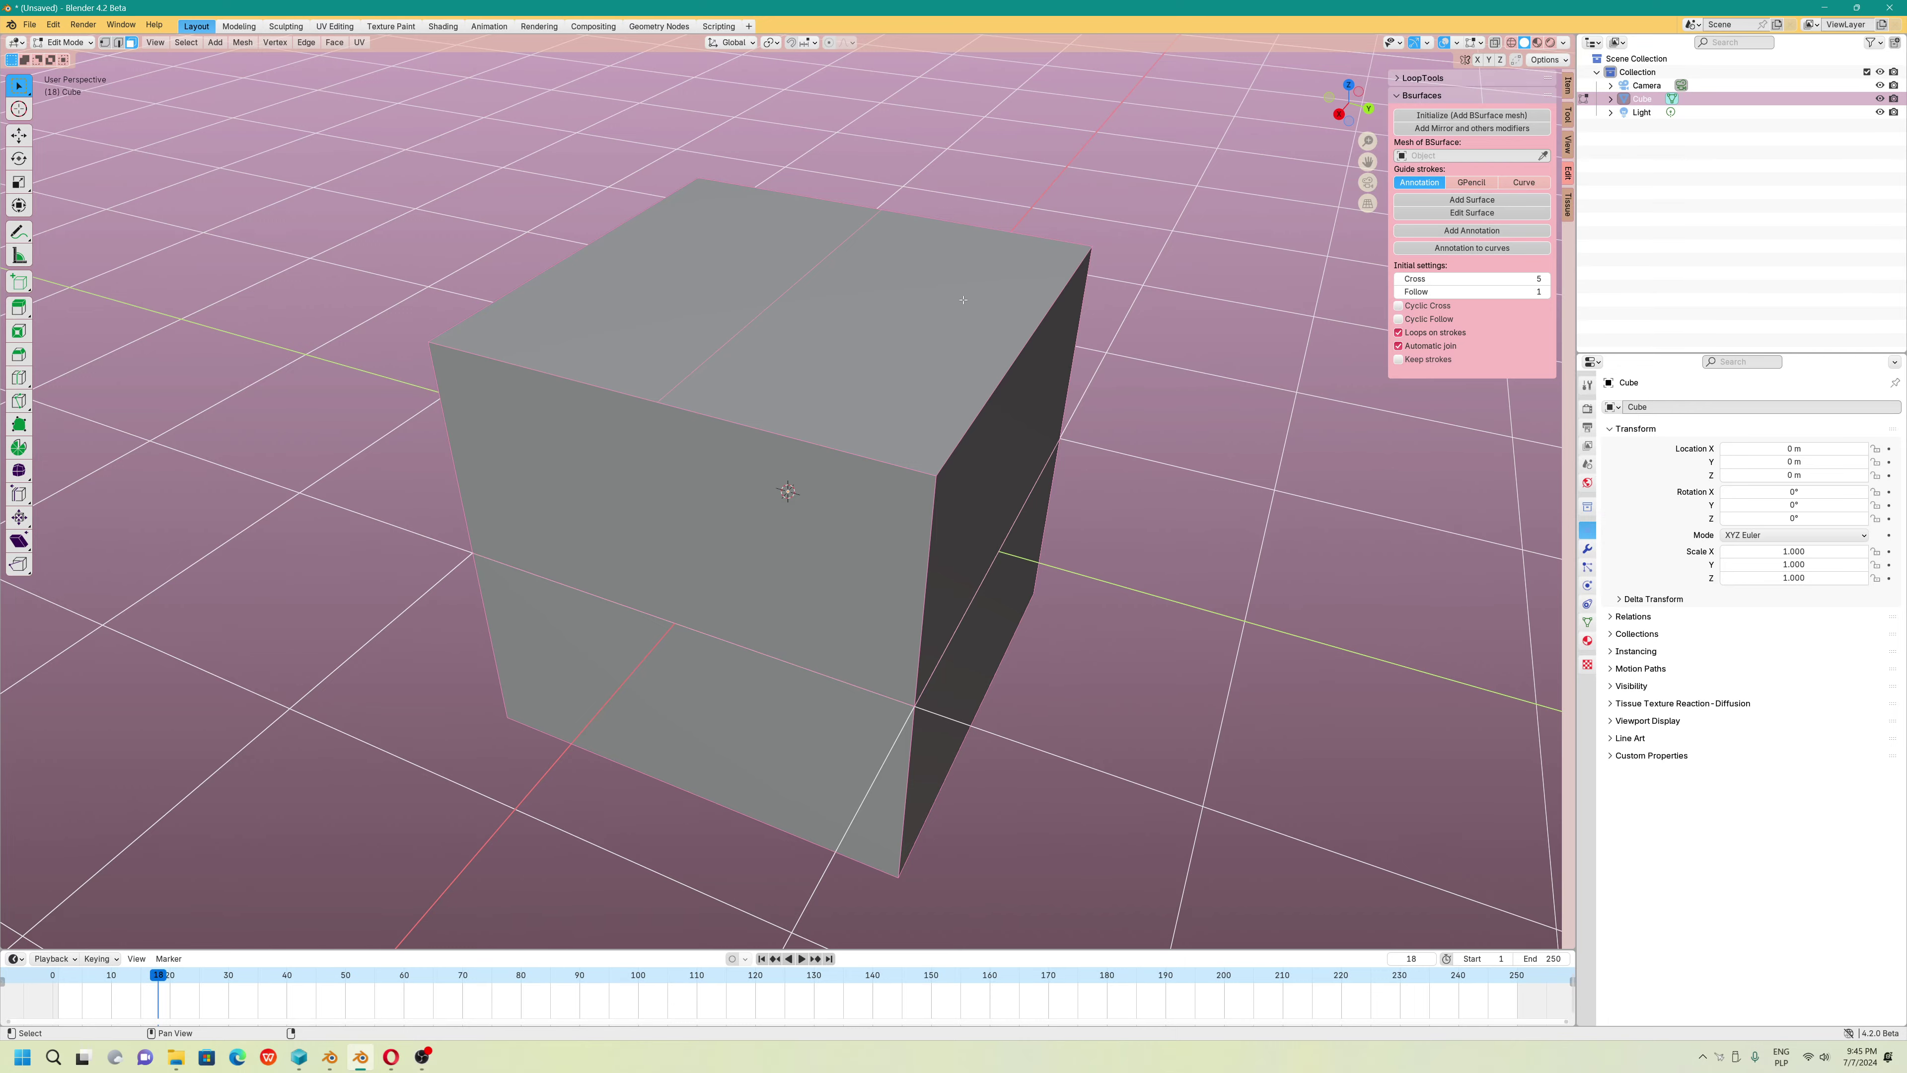
{"action": "middle_click_drag", "start_coordinate": [755, 323], "coordinate": [798, 405]}
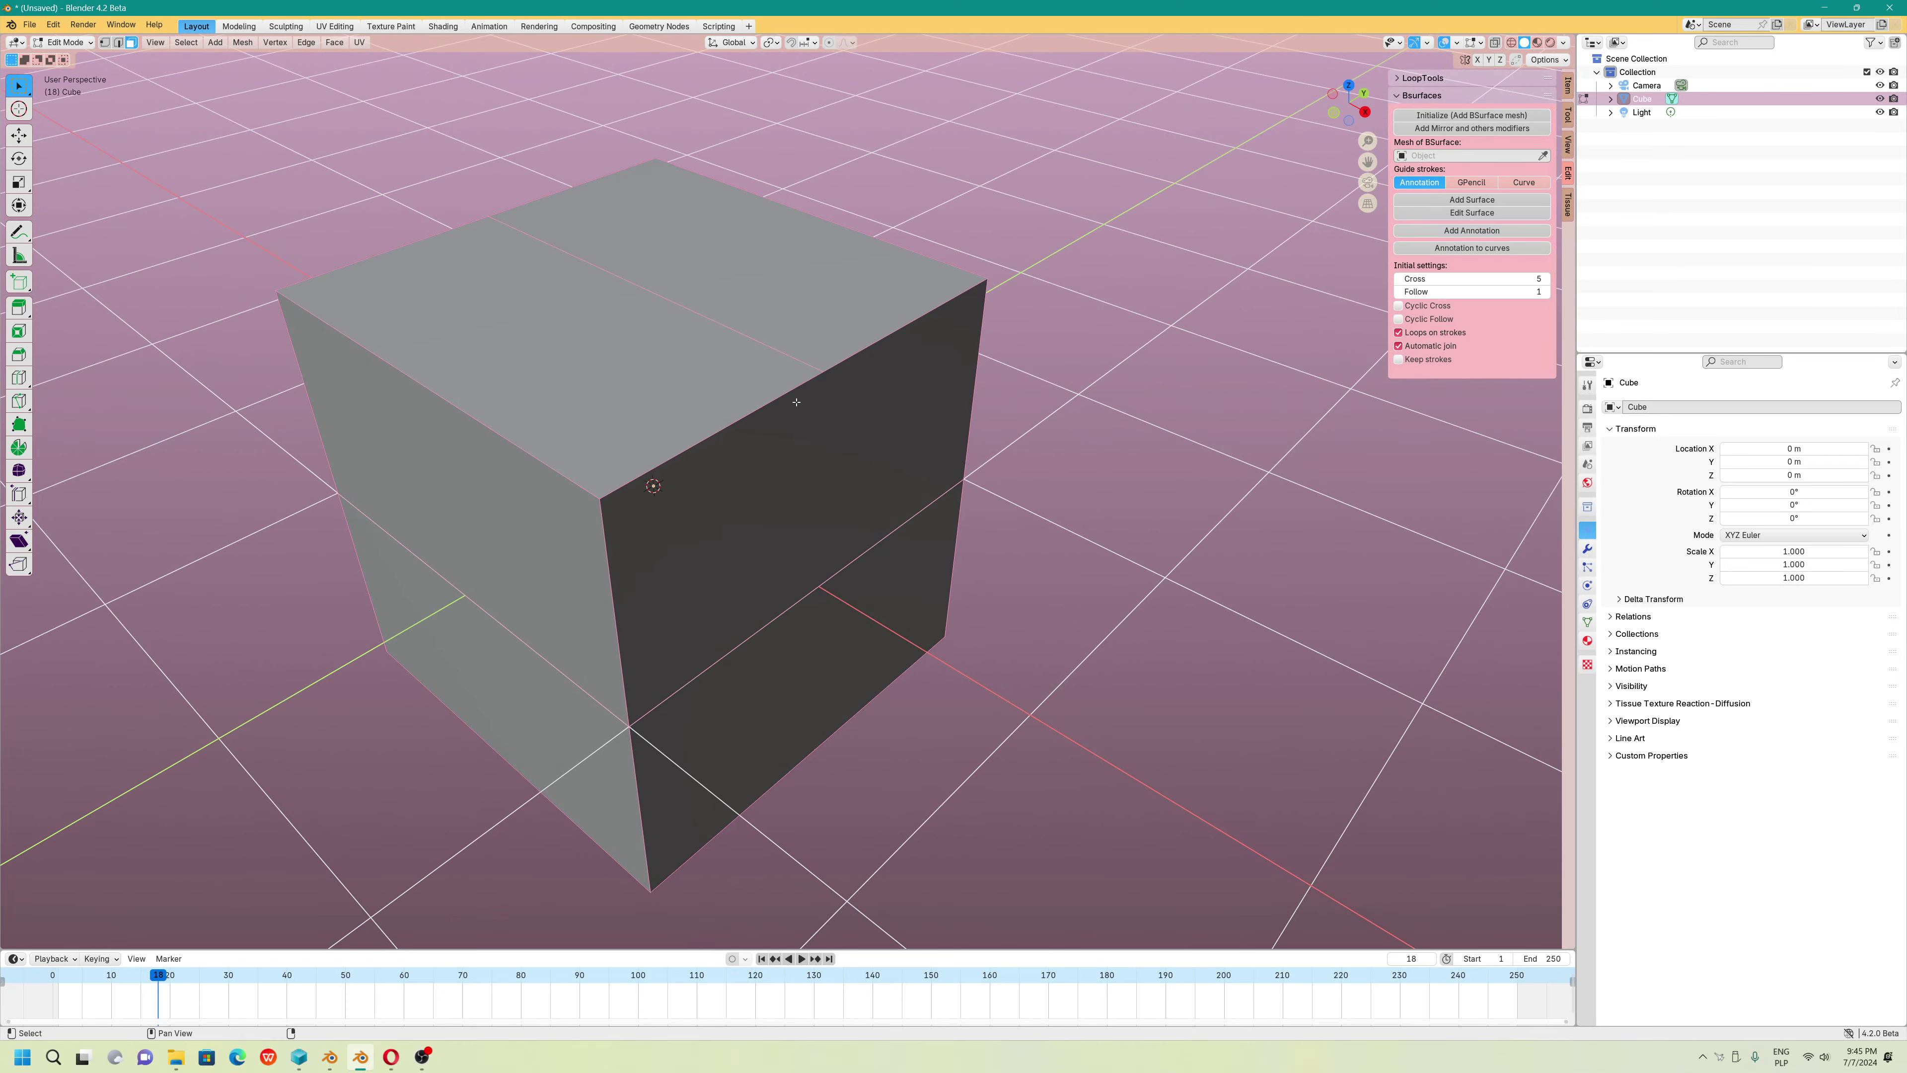
{"action": "left_click", "coordinate": [764, 474]}
{"action": "left_click", "coordinate": [867, 583], "text": "shift"}
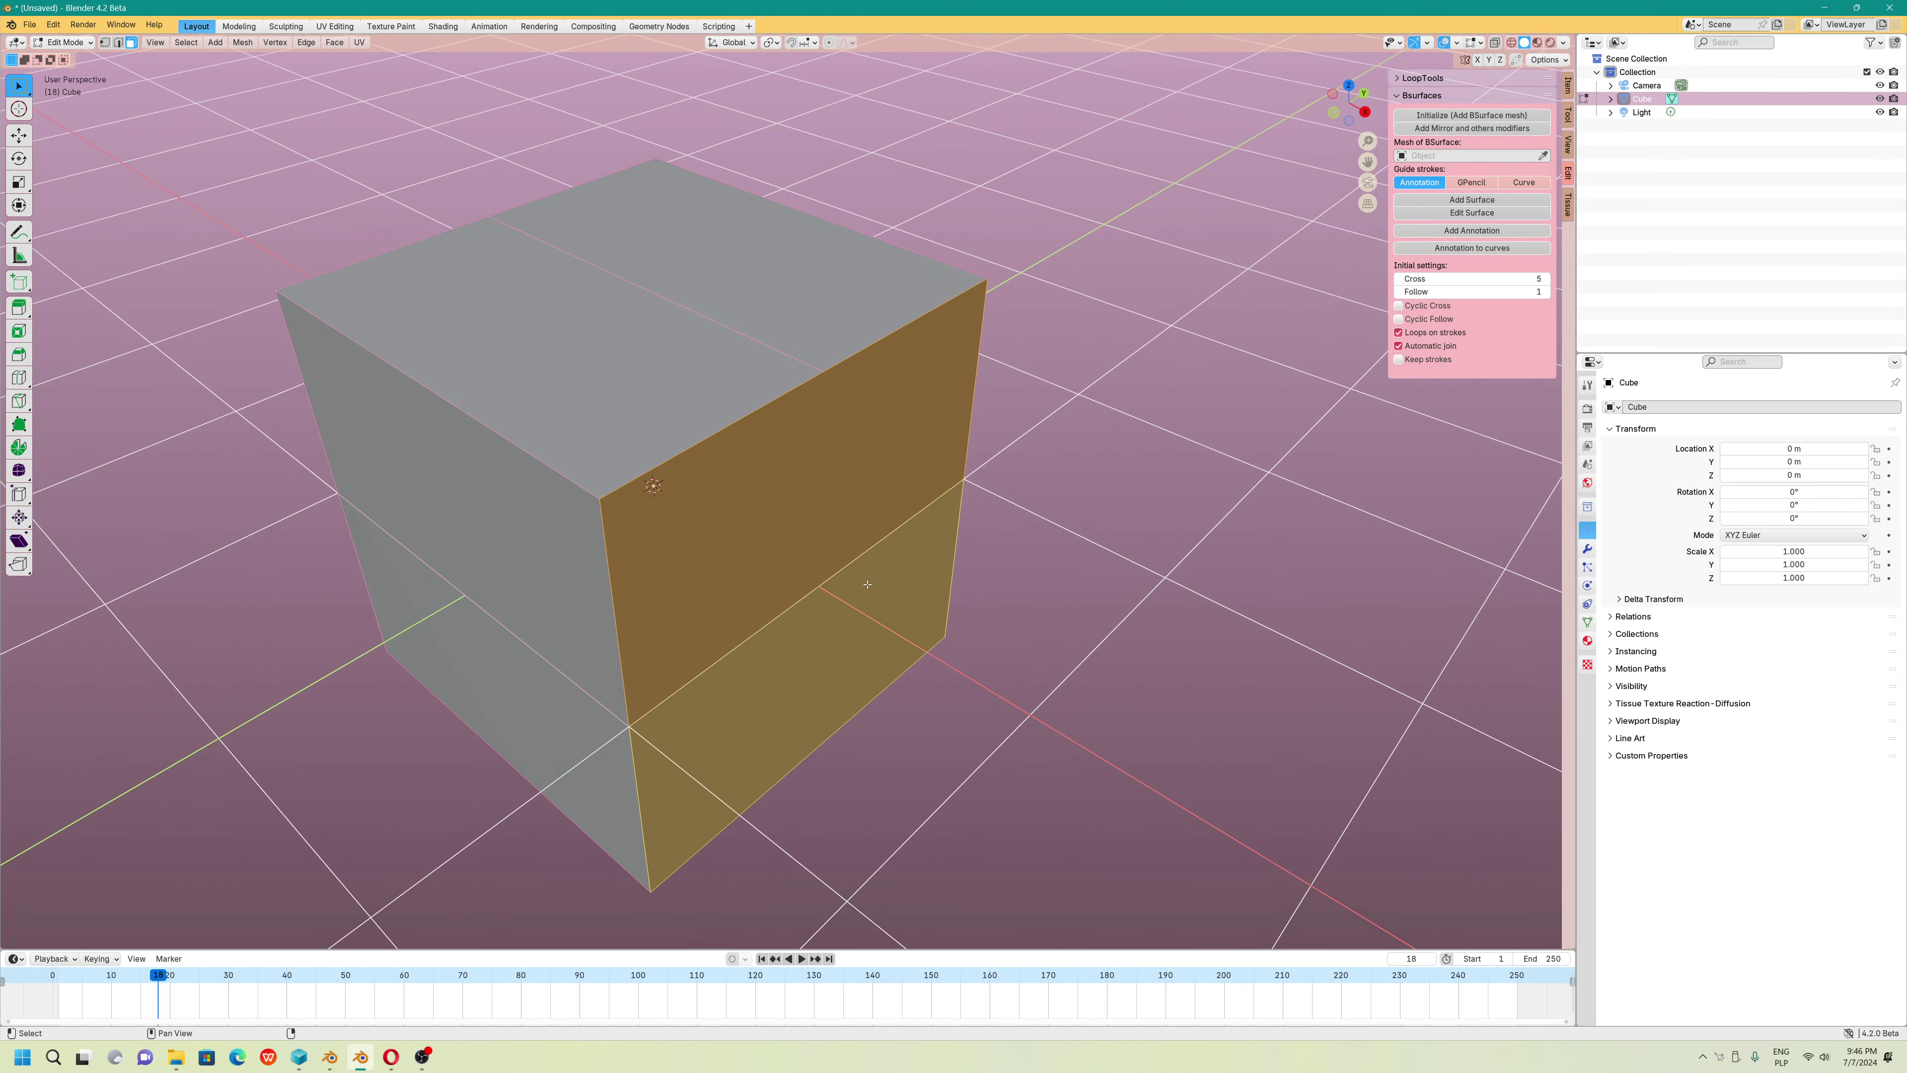
{"action": "key", "text": "x"}
{"action": "left_click", "coordinate": [826, 595]}
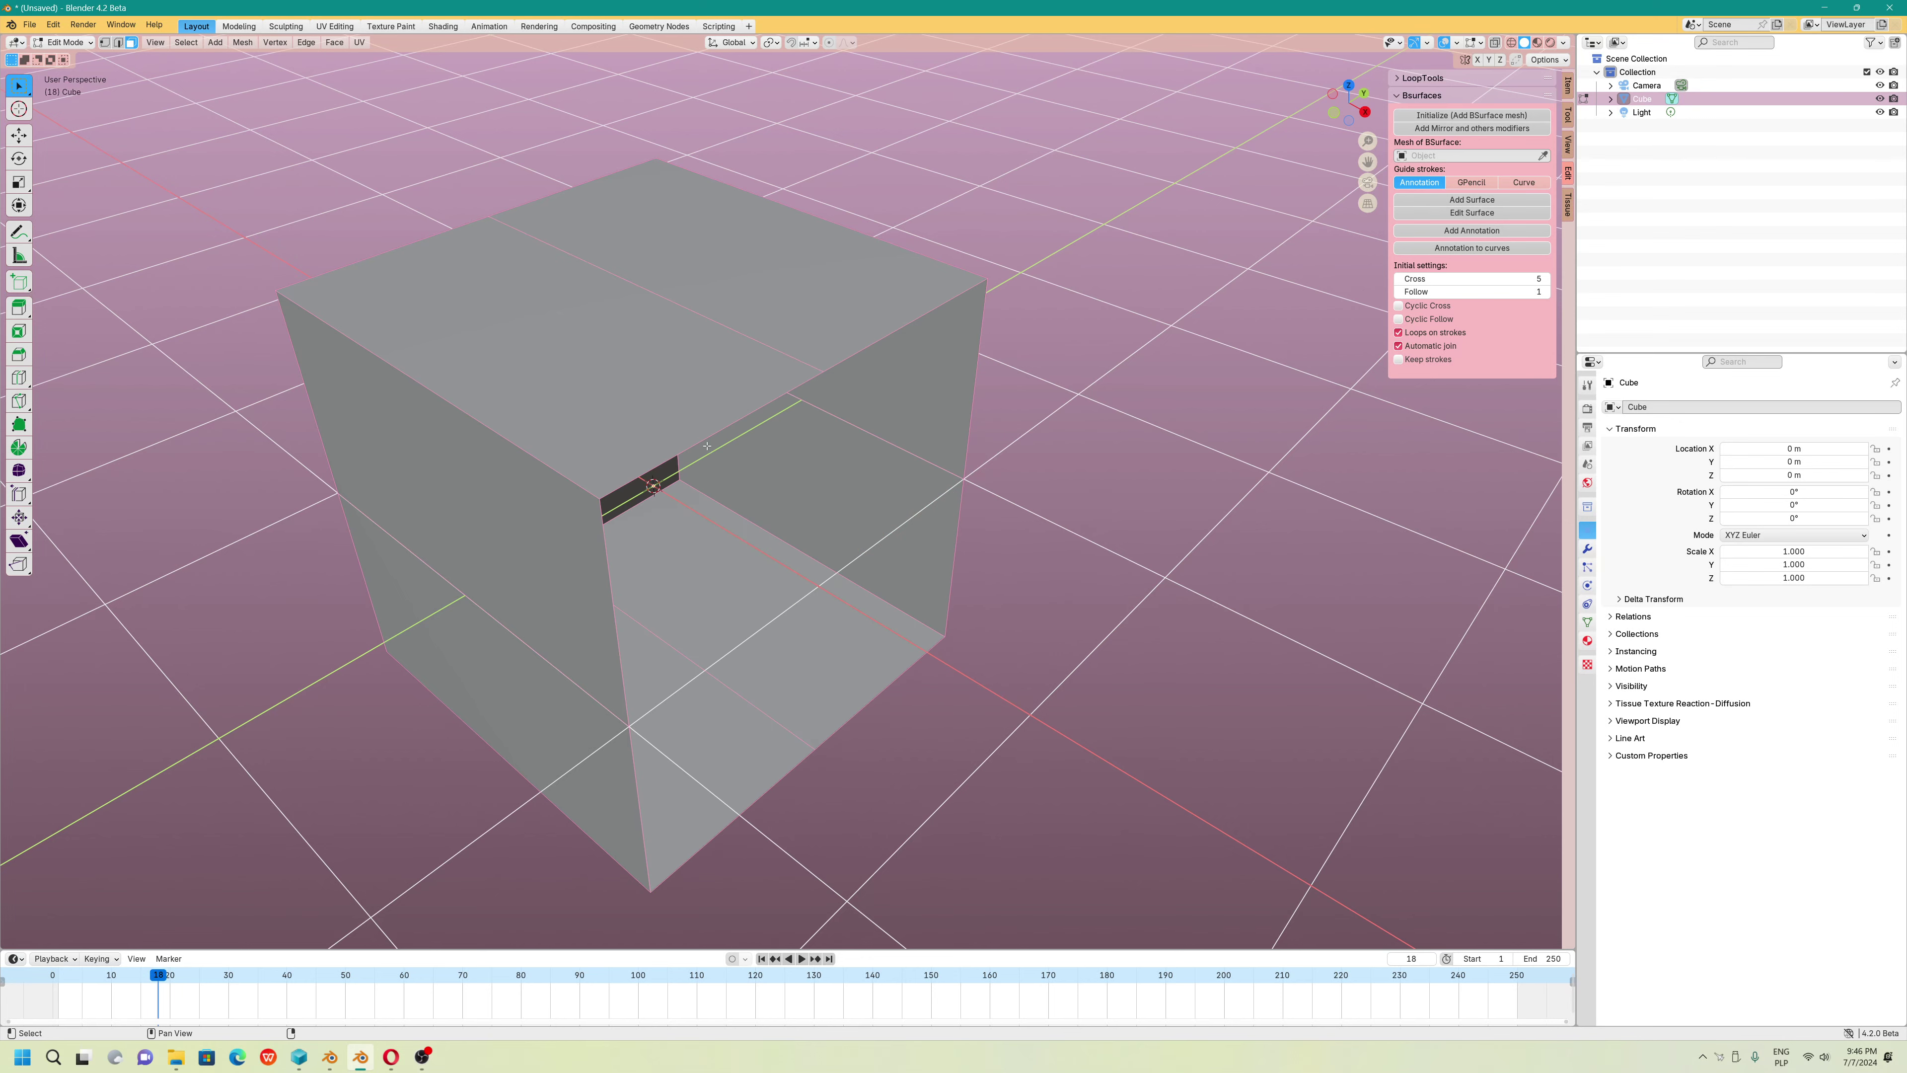
Dissolve the two underside quads into one face
{"action": "middle_click_drag", "start_coordinate": [727, 463], "coordinate": [87, 97]}
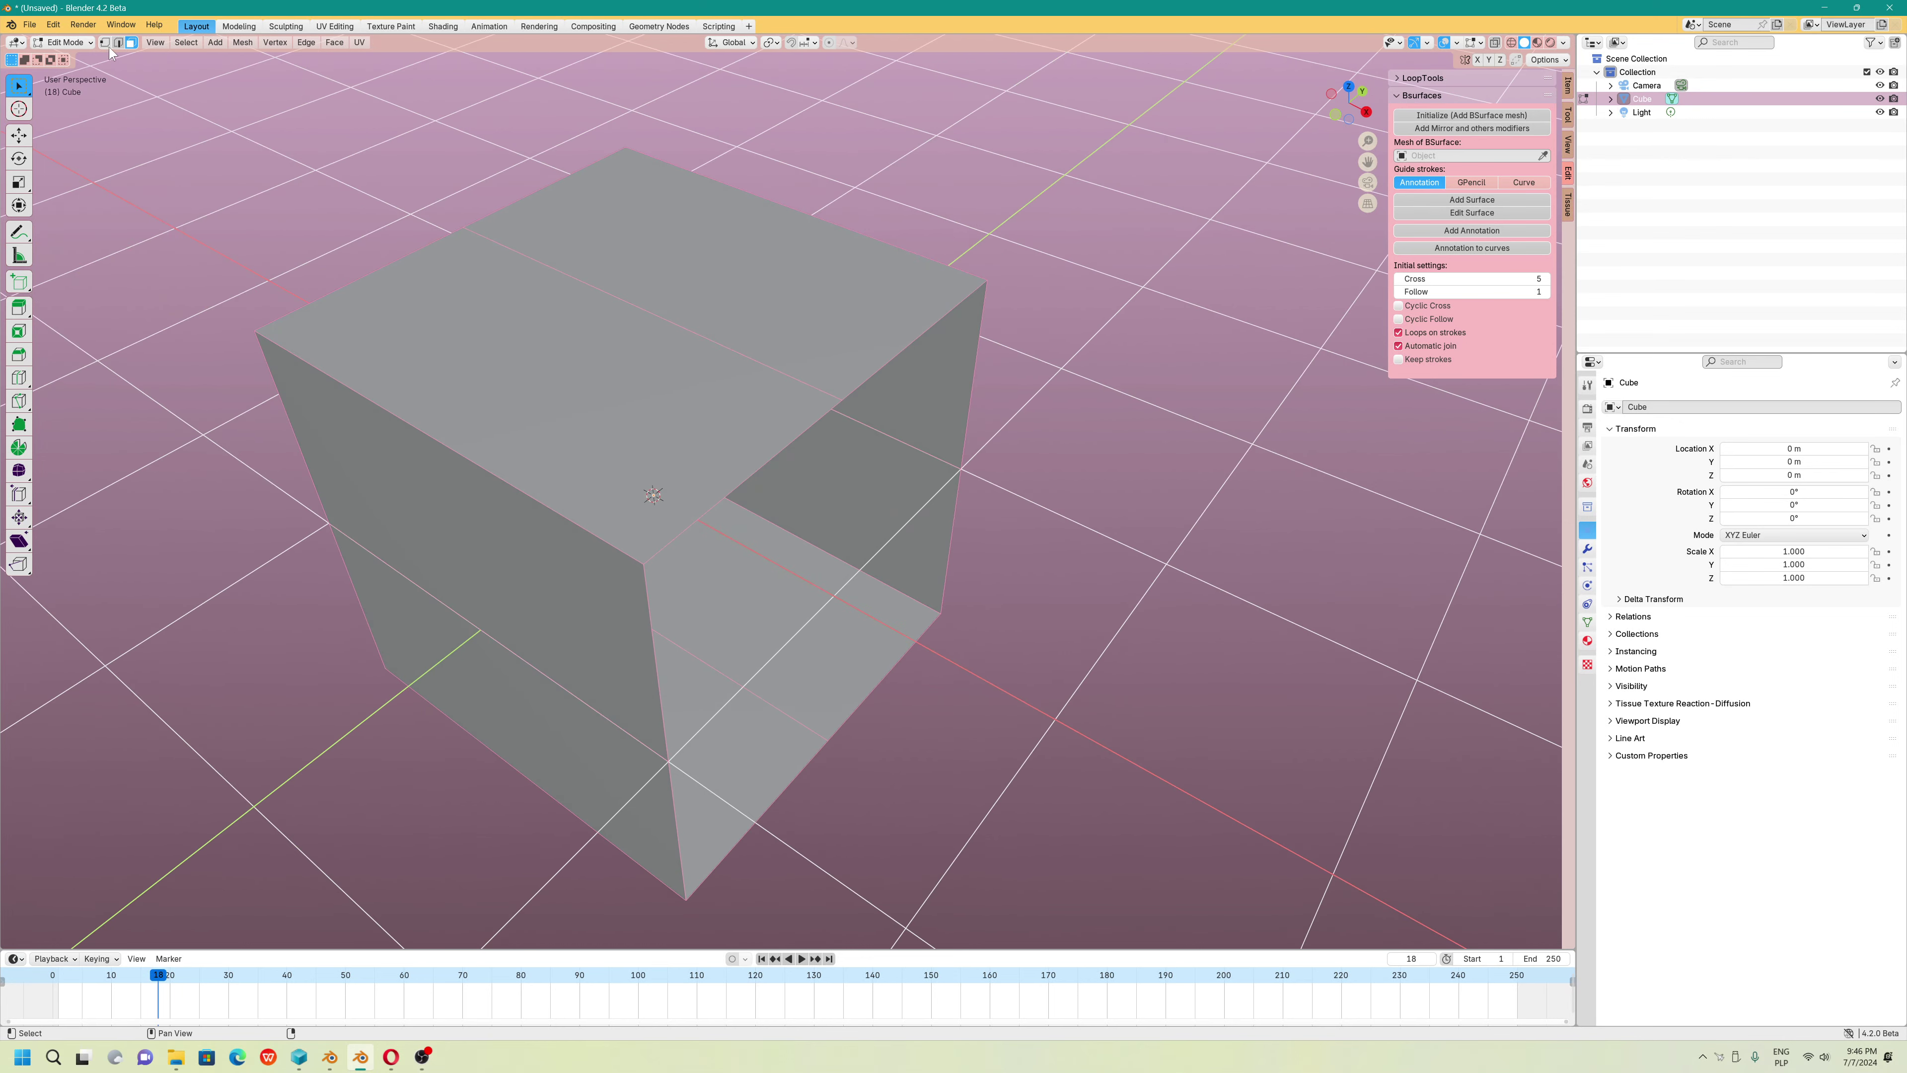
{"action": "left_click", "coordinate": [616, 406]}
{"action": "left_click", "coordinate": [751, 285], "text": "shift"}
{"action": "middle_click_drag", "start_coordinate": [751, 285], "coordinate": [655, 481]}
{"action": "left_click", "coordinate": [499, 459], "text": "shift"}
{"action": "left_click", "coordinate": [676, 541], "text": "shift"}
{"action": "left_click", "coordinate": [526, 707], "text": "shift"}
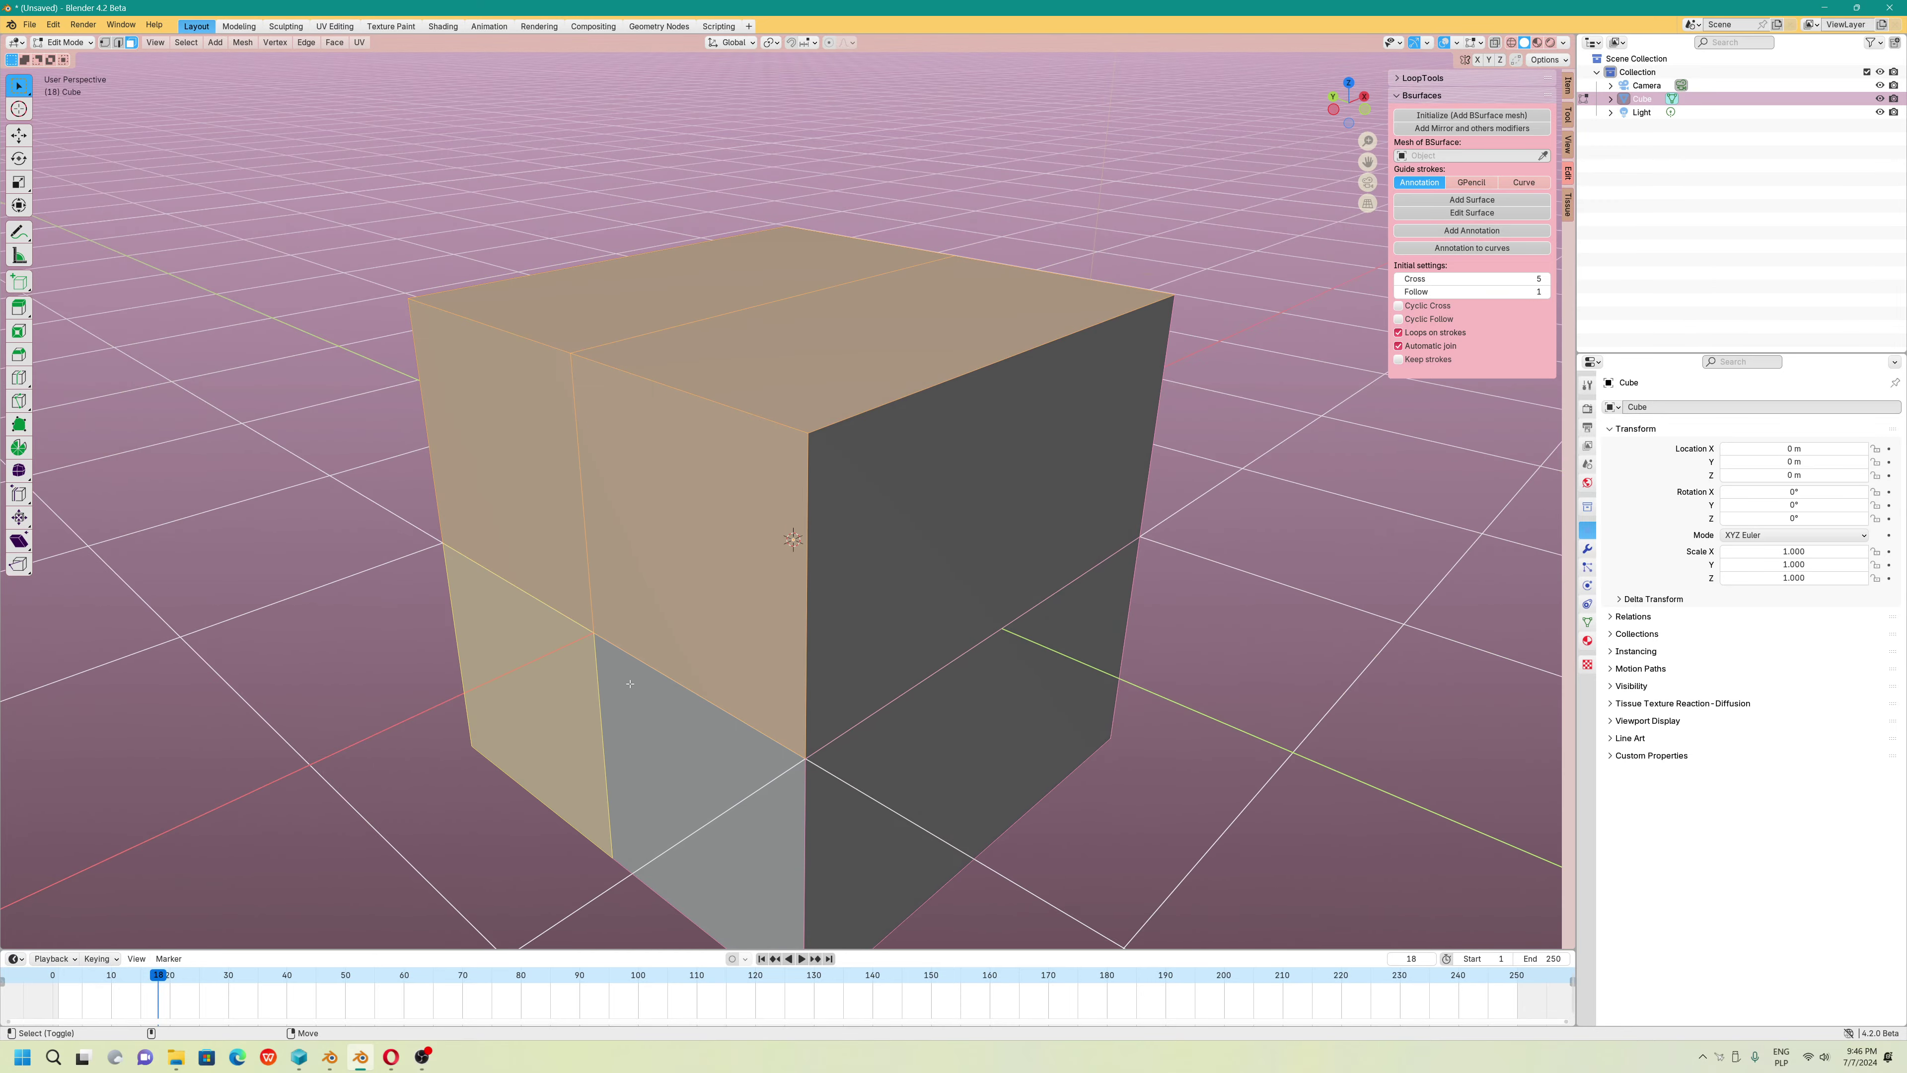
{"action": "left_click", "coordinate": [698, 796], "text": "shift"}
{"action": "middle_click_drag", "start_coordinate": [698, 796], "coordinate": [699, 601]}
{"action": "left_click", "coordinate": [698, 601], "text": "shift"}
{"action": "left_click", "coordinate": [826, 421], "text": "shift"}
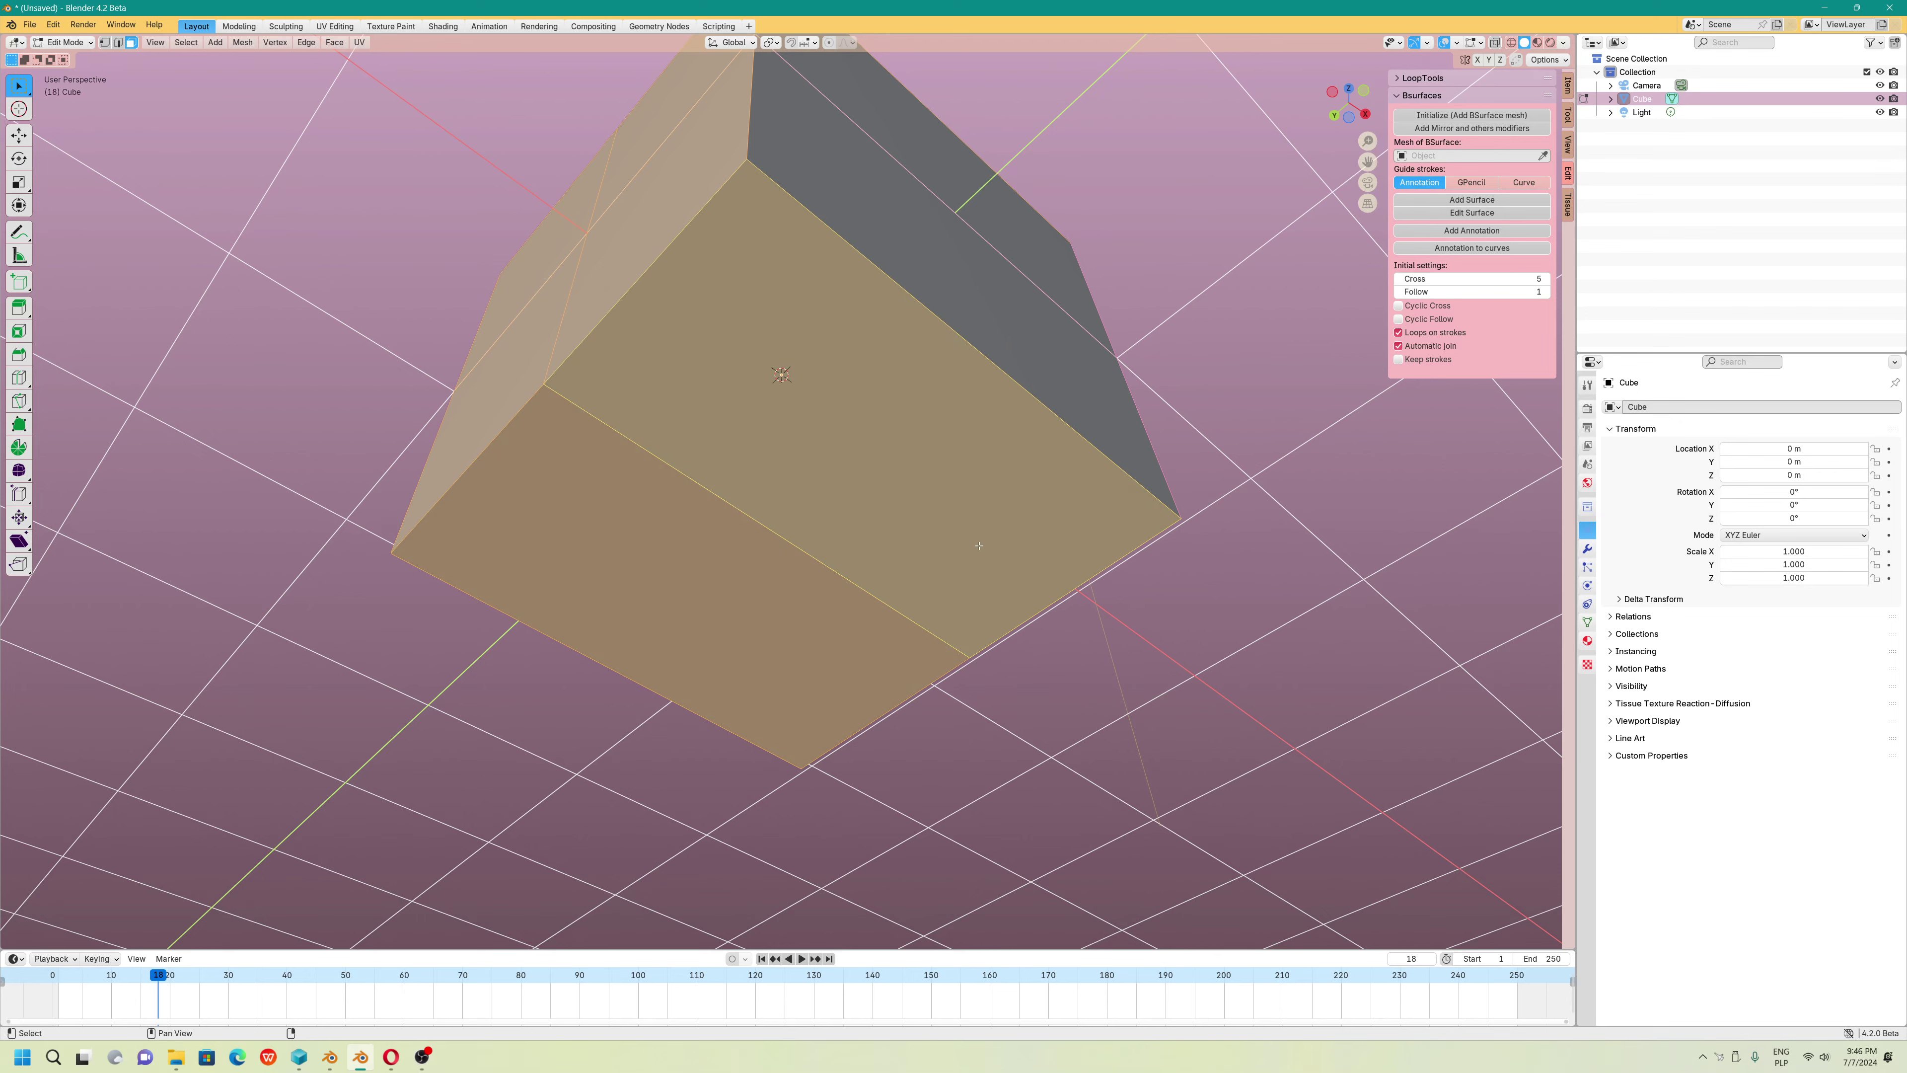
{"action": "left_click", "coordinate": [826, 421]}
{"action": "left_click", "coordinate": [691, 559], "text": "shift"}
{"action": "key", "text": "x"}
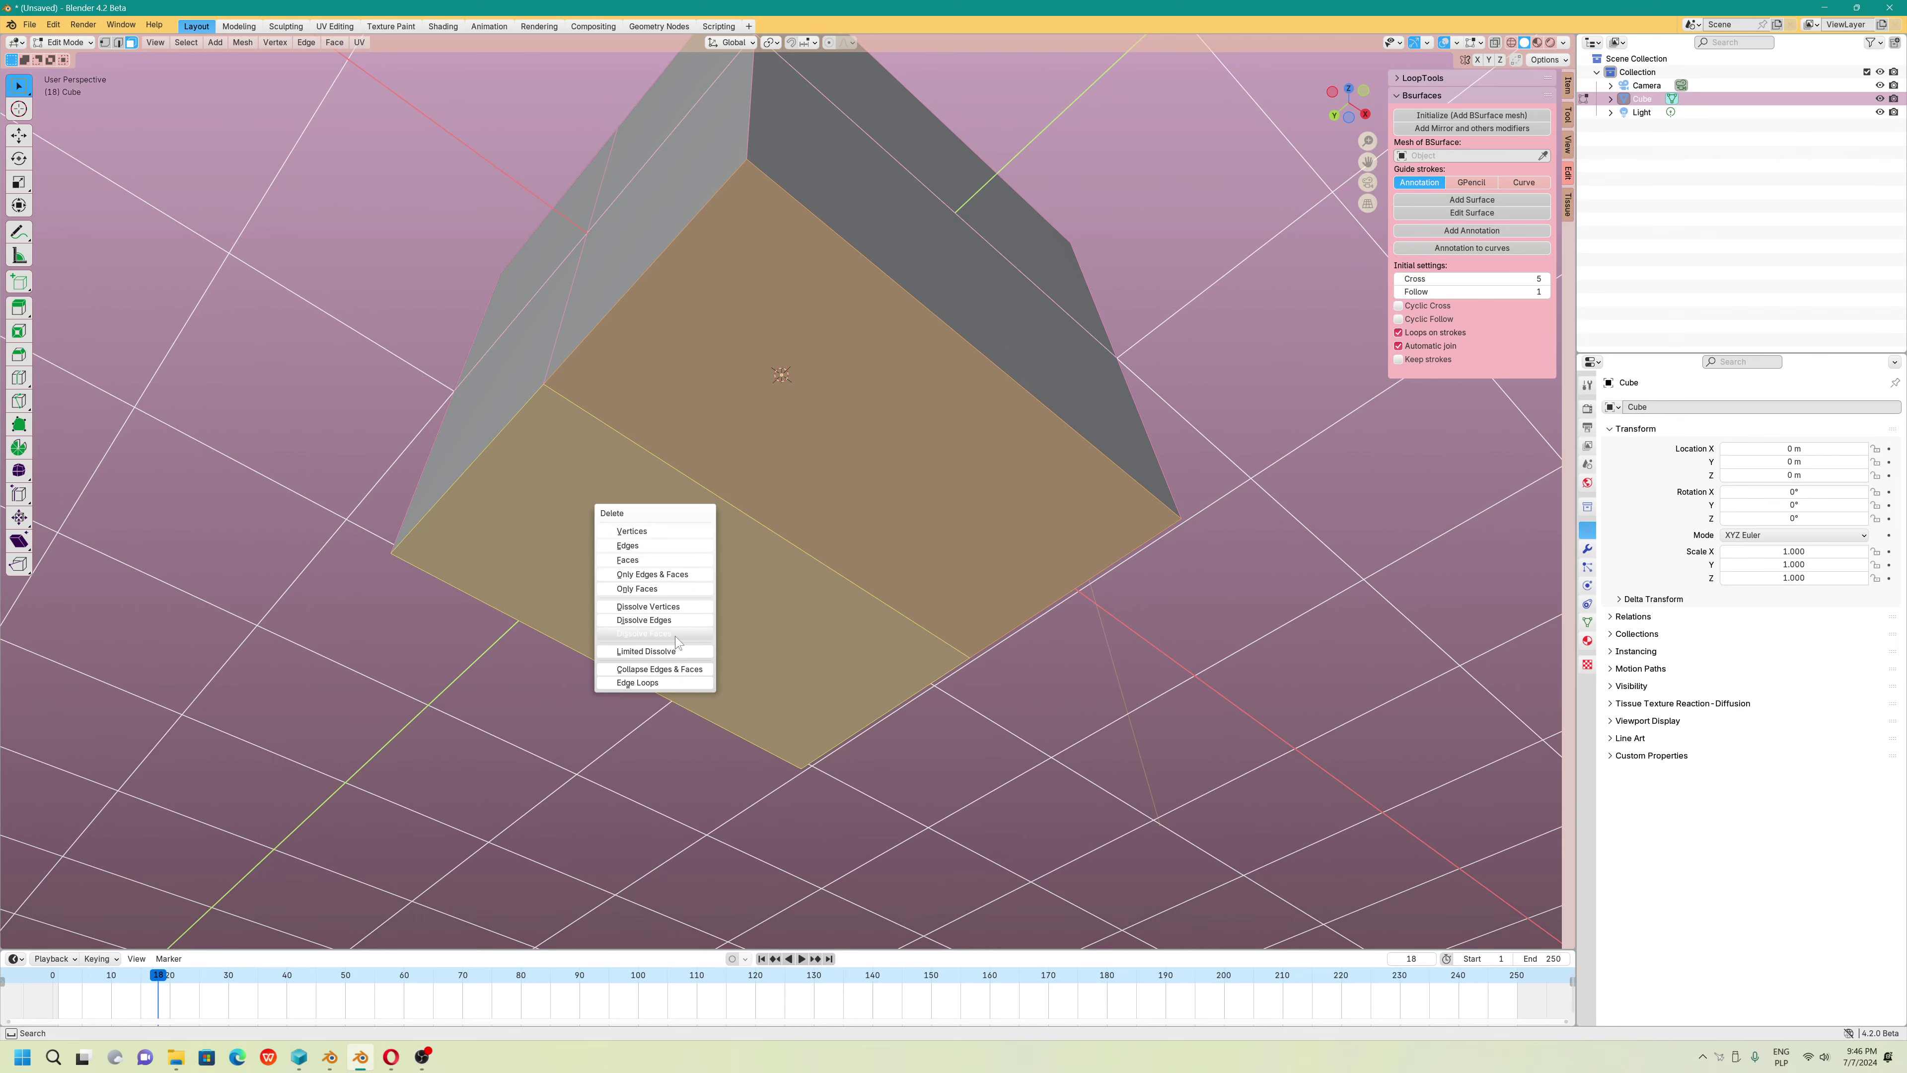
{"action": "left_click", "coordinate": [677, 636]}
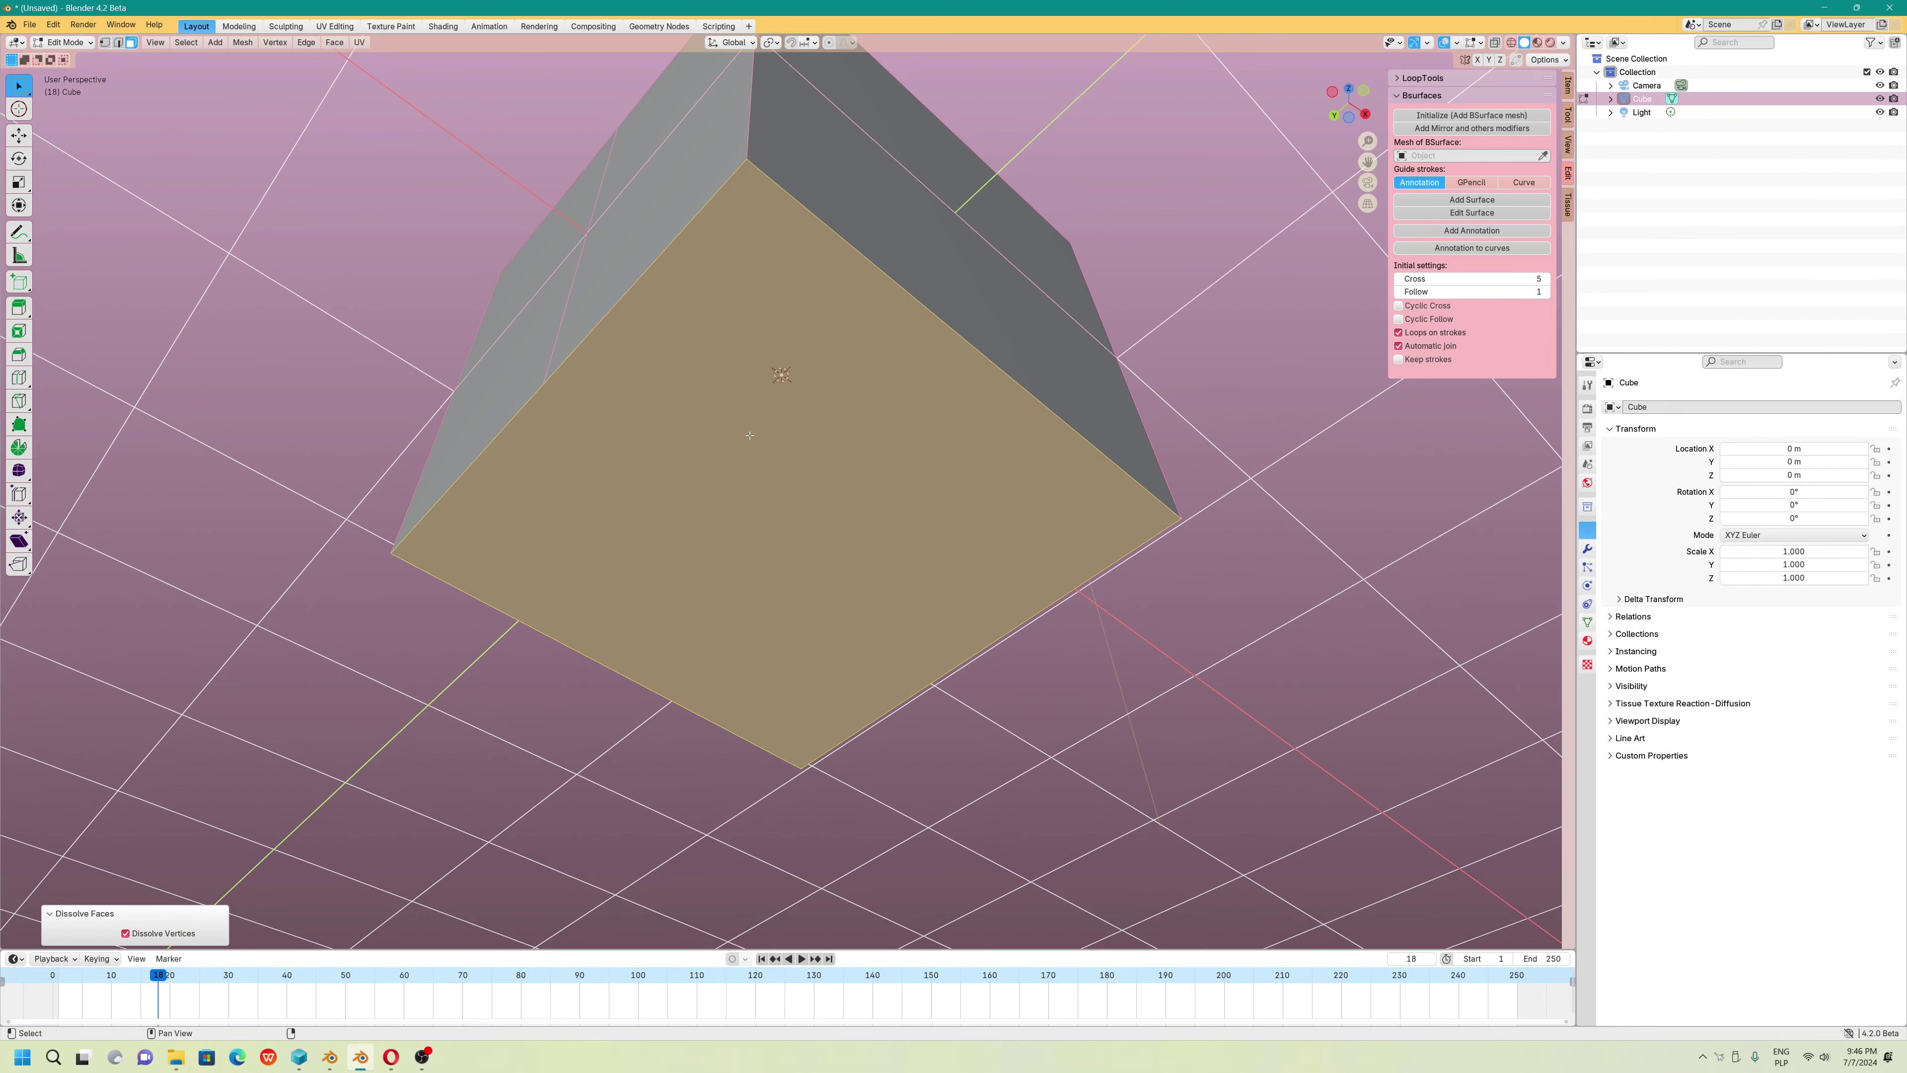
Dissolve the upper and lower side quad pairs into single faces
{"action": "middle_click_drag", "start_coordinate": [749, 435], "coordinate": [676, 586]}
{"action": "left_click", "coordinate": [484, 421]}
{"action": "left_click", "coordinate": [587, 598], "text": "shift"}
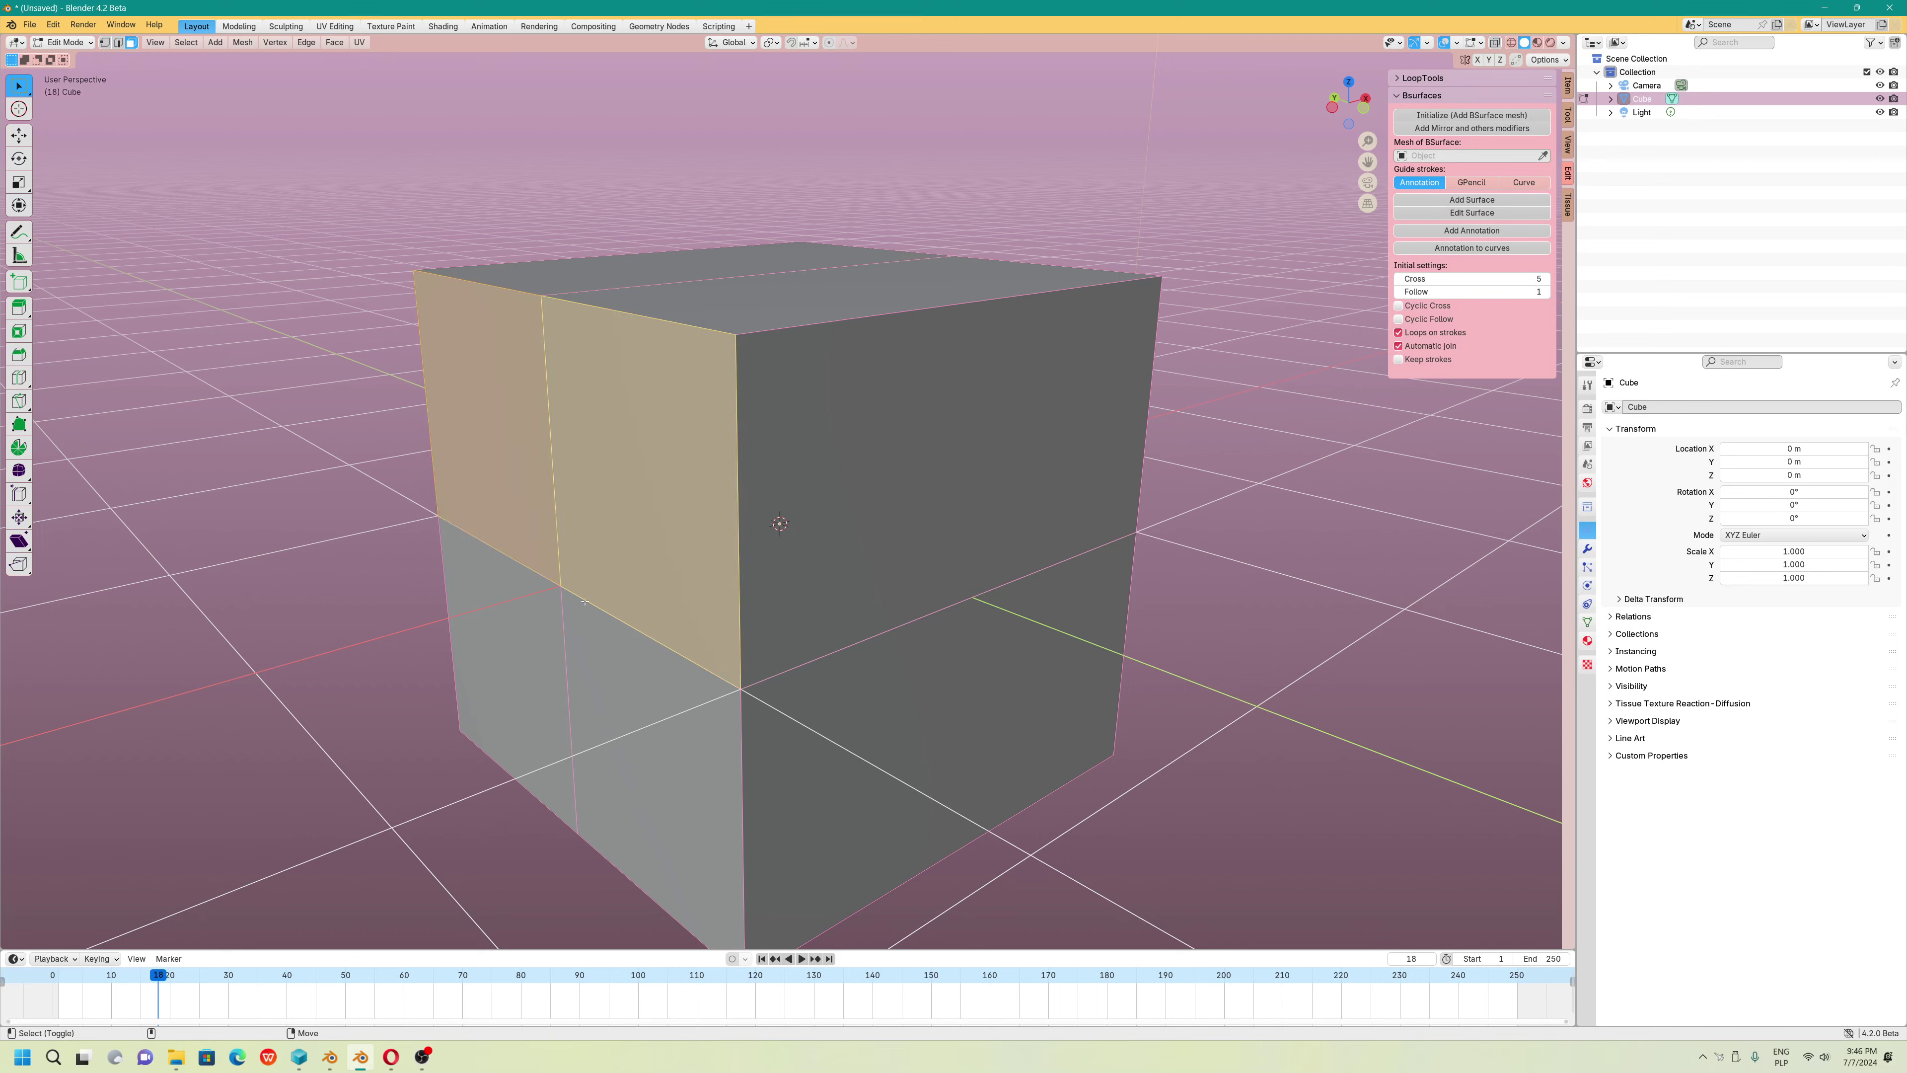
{"action": "key", "text": "x"}
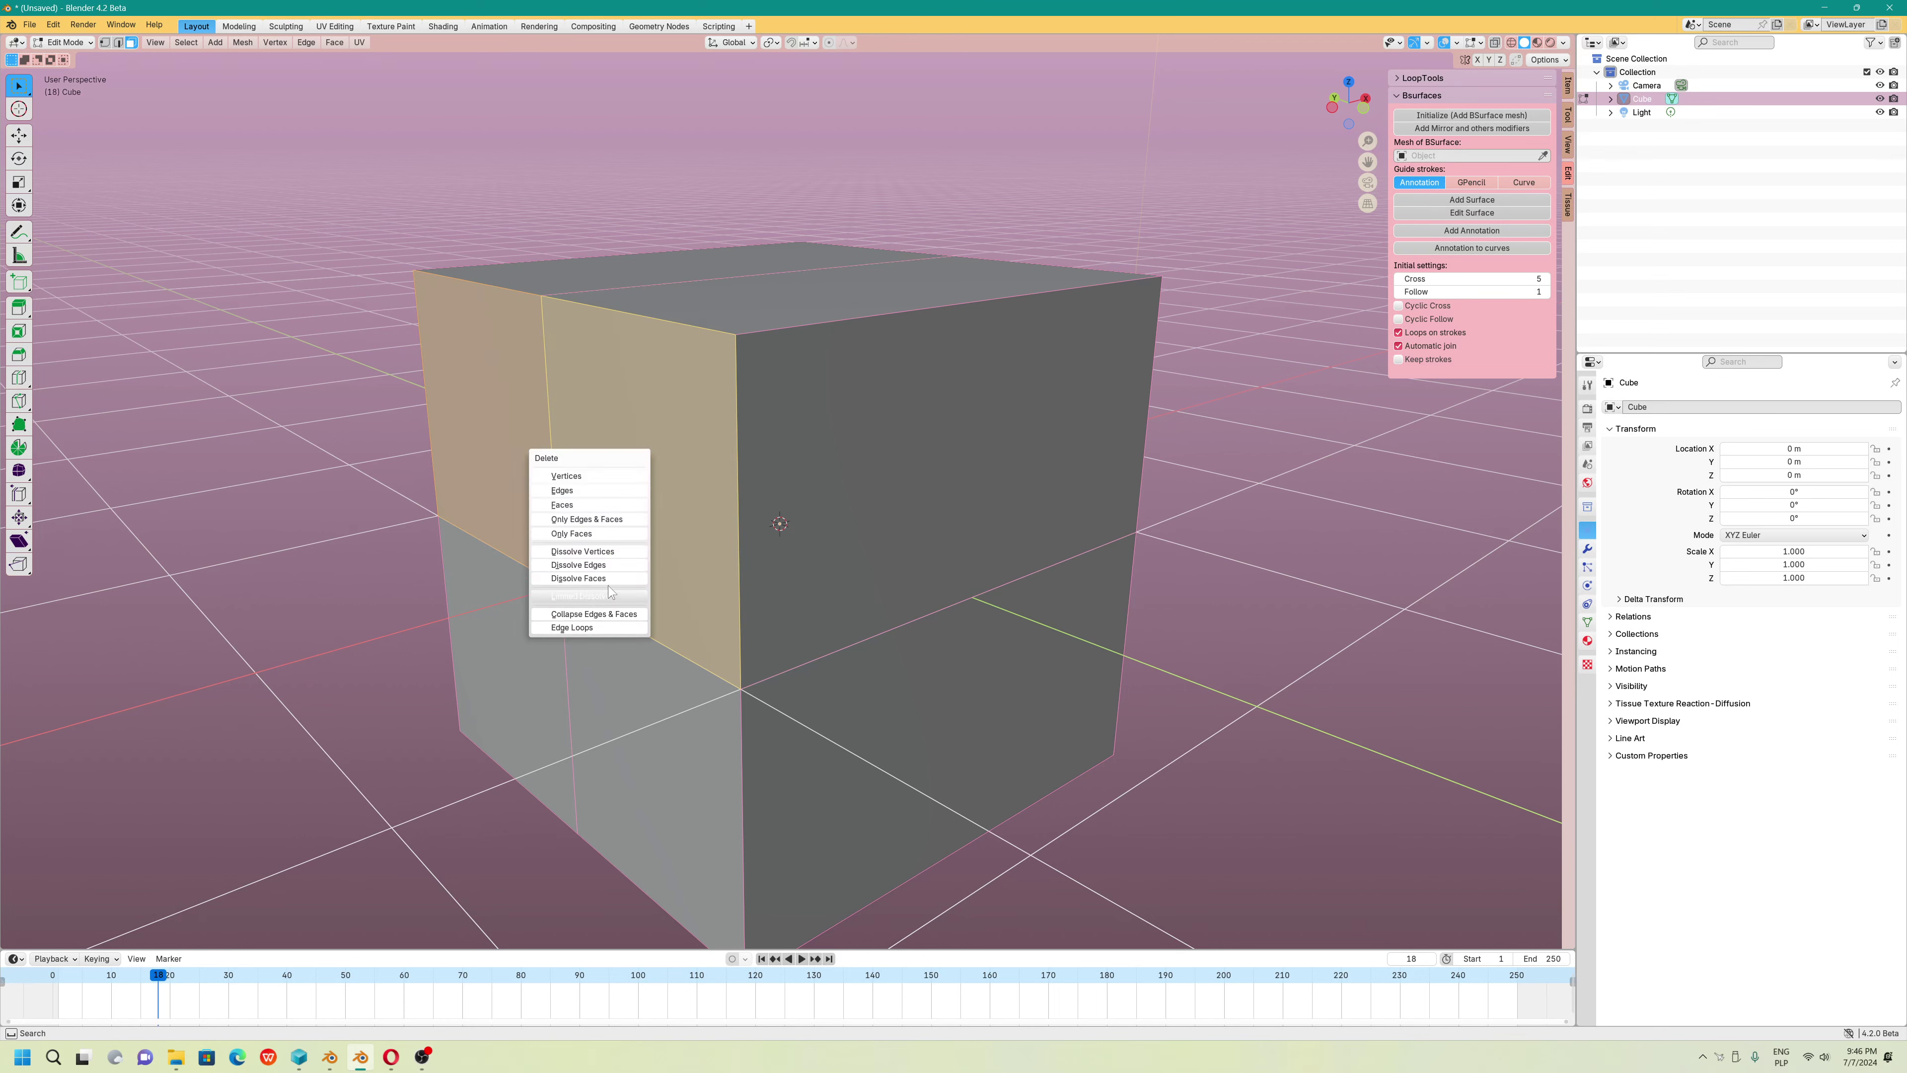
{"action": "left_click", "coordinate": [593, 593]}
{"action": "left_click", "coordinate": [518, 661]}
{"action": "left_click", "coordinate": [610, 670], "text": "shift"}
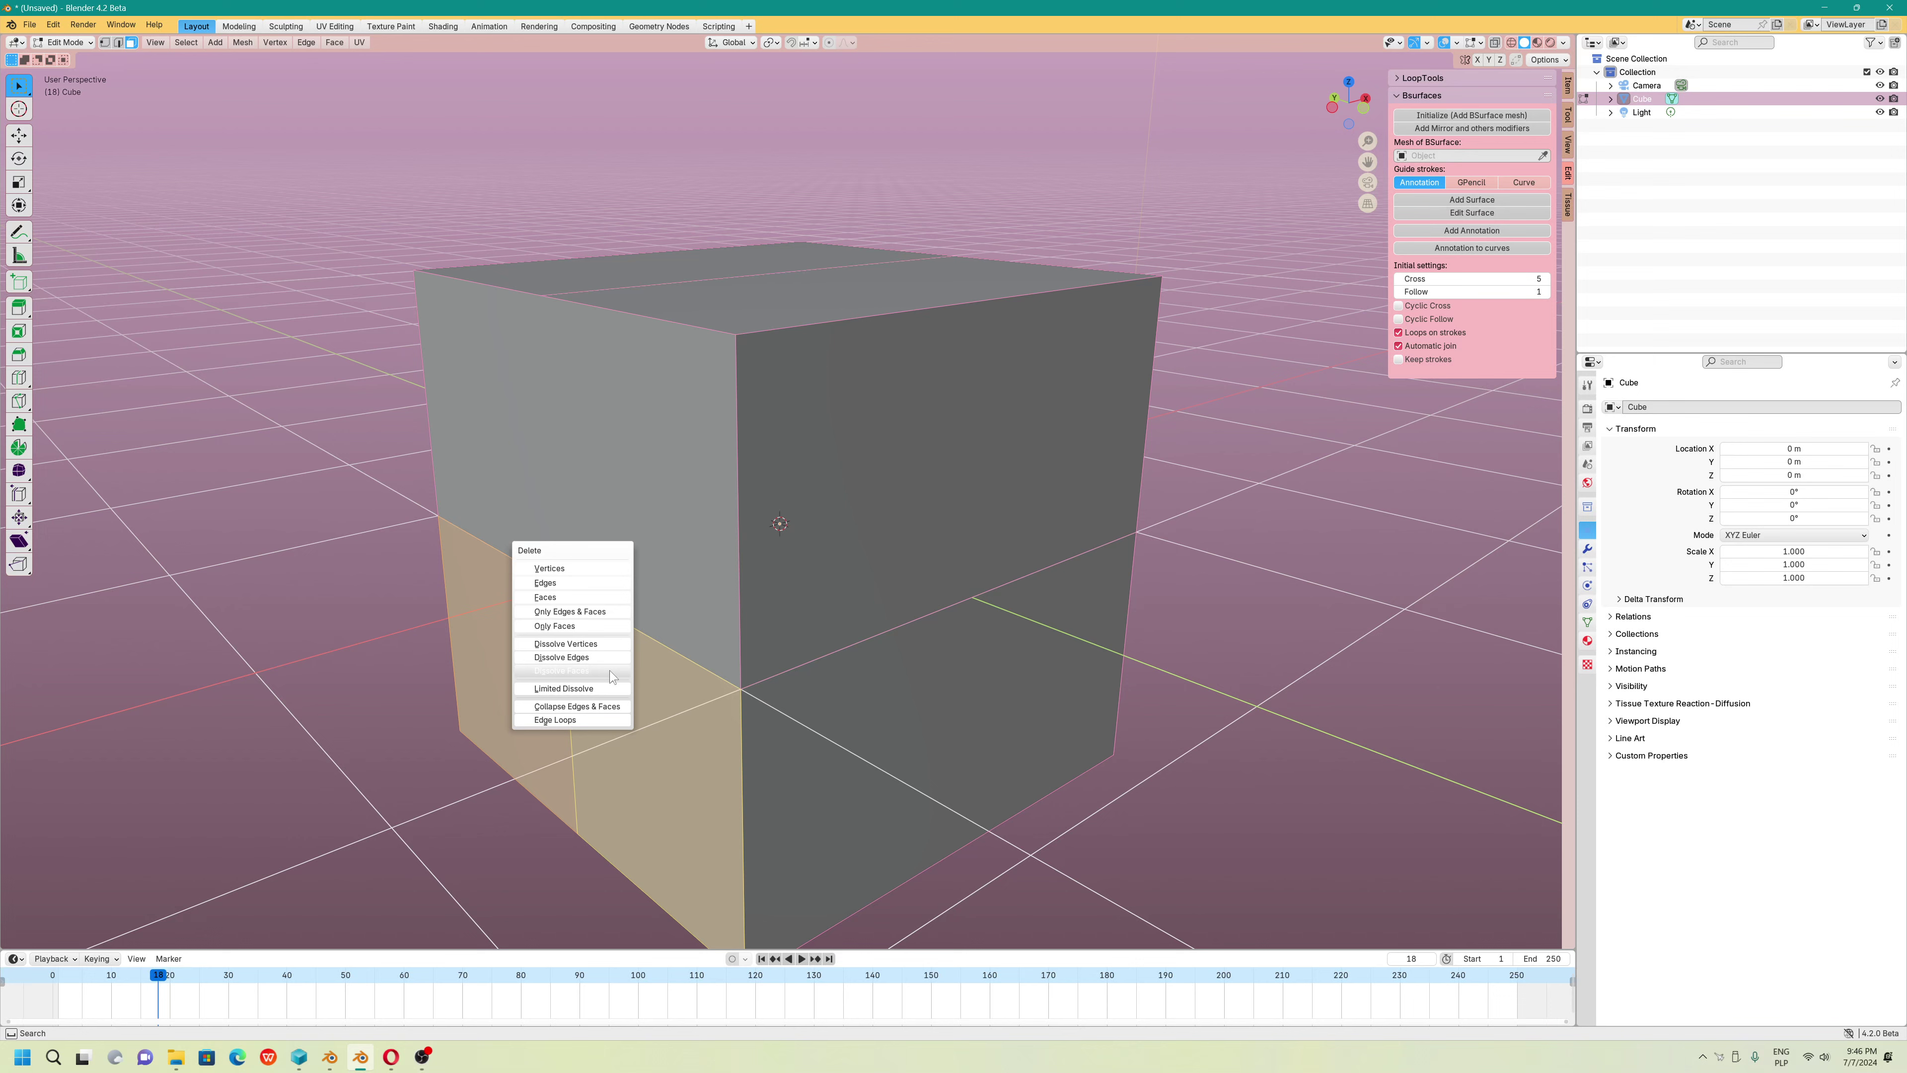
{"action": "left_click", "coordinate": [610, 671]}
Merge the top quads into one face with Dissolve Faces
{"action": "middle_click_drag", "start_coordinate": [610, 671], "coordinate": [772, 560]}
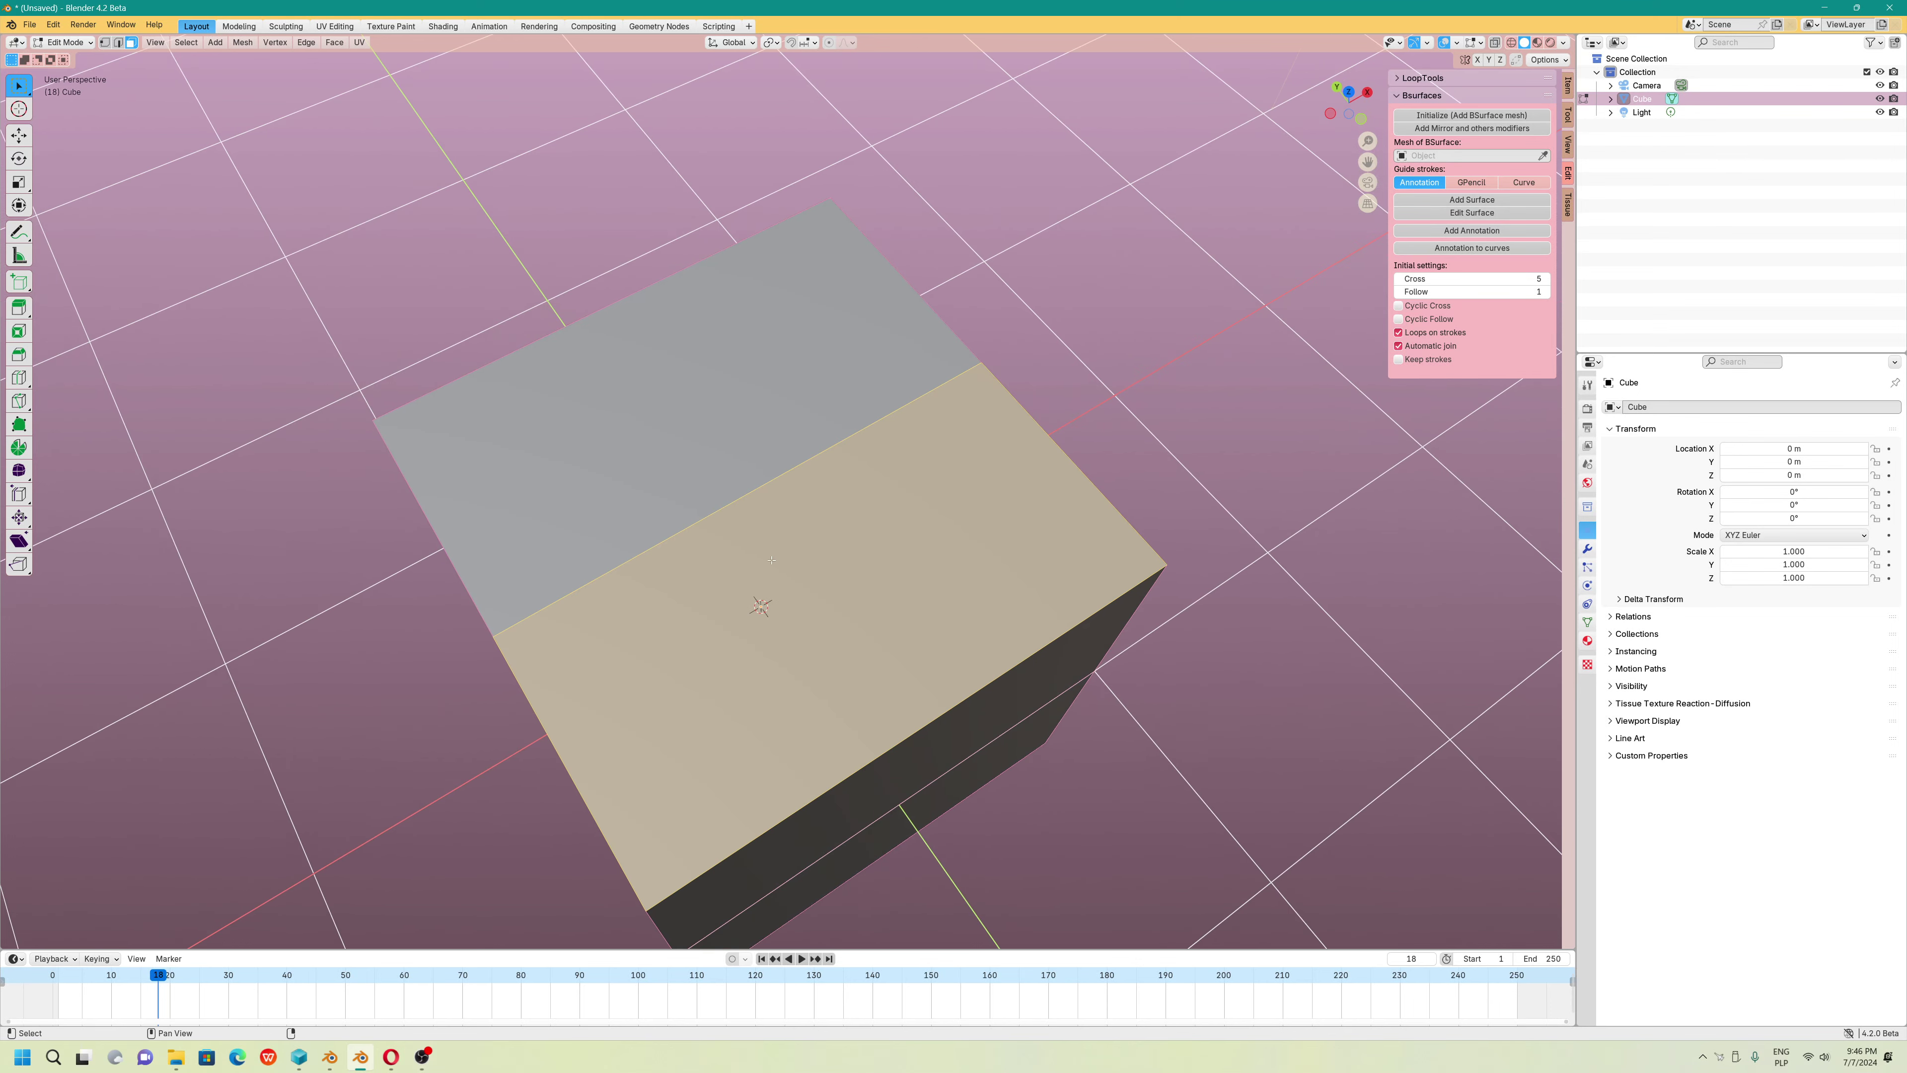
{"action": "left_click", "coordinate": [721, 420], "text": "shift"}
{"action": "key", "text": "x"}
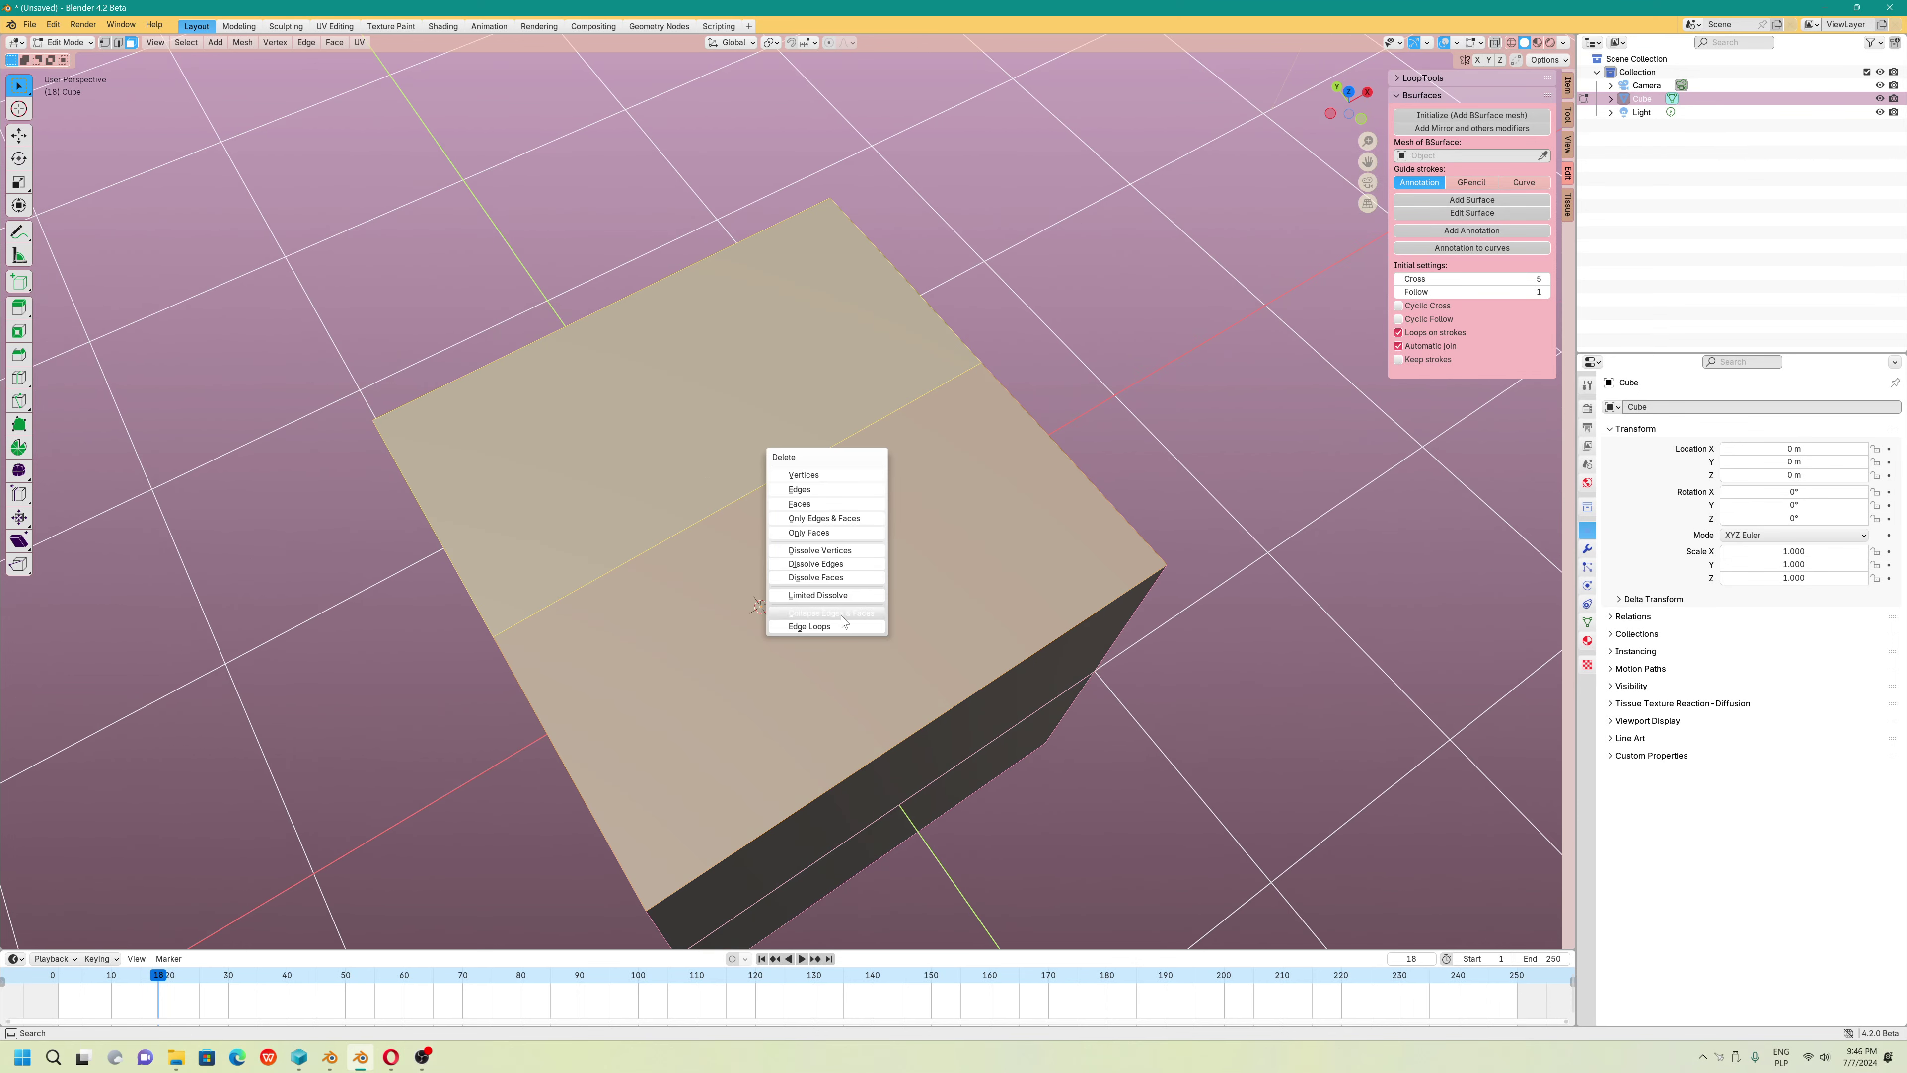
{"action": "left_click", "coordinate": [816, 577]}
Save the Blender preferences and close the preferences window
{"action": "left_click", "coordinate": [53, 24]}
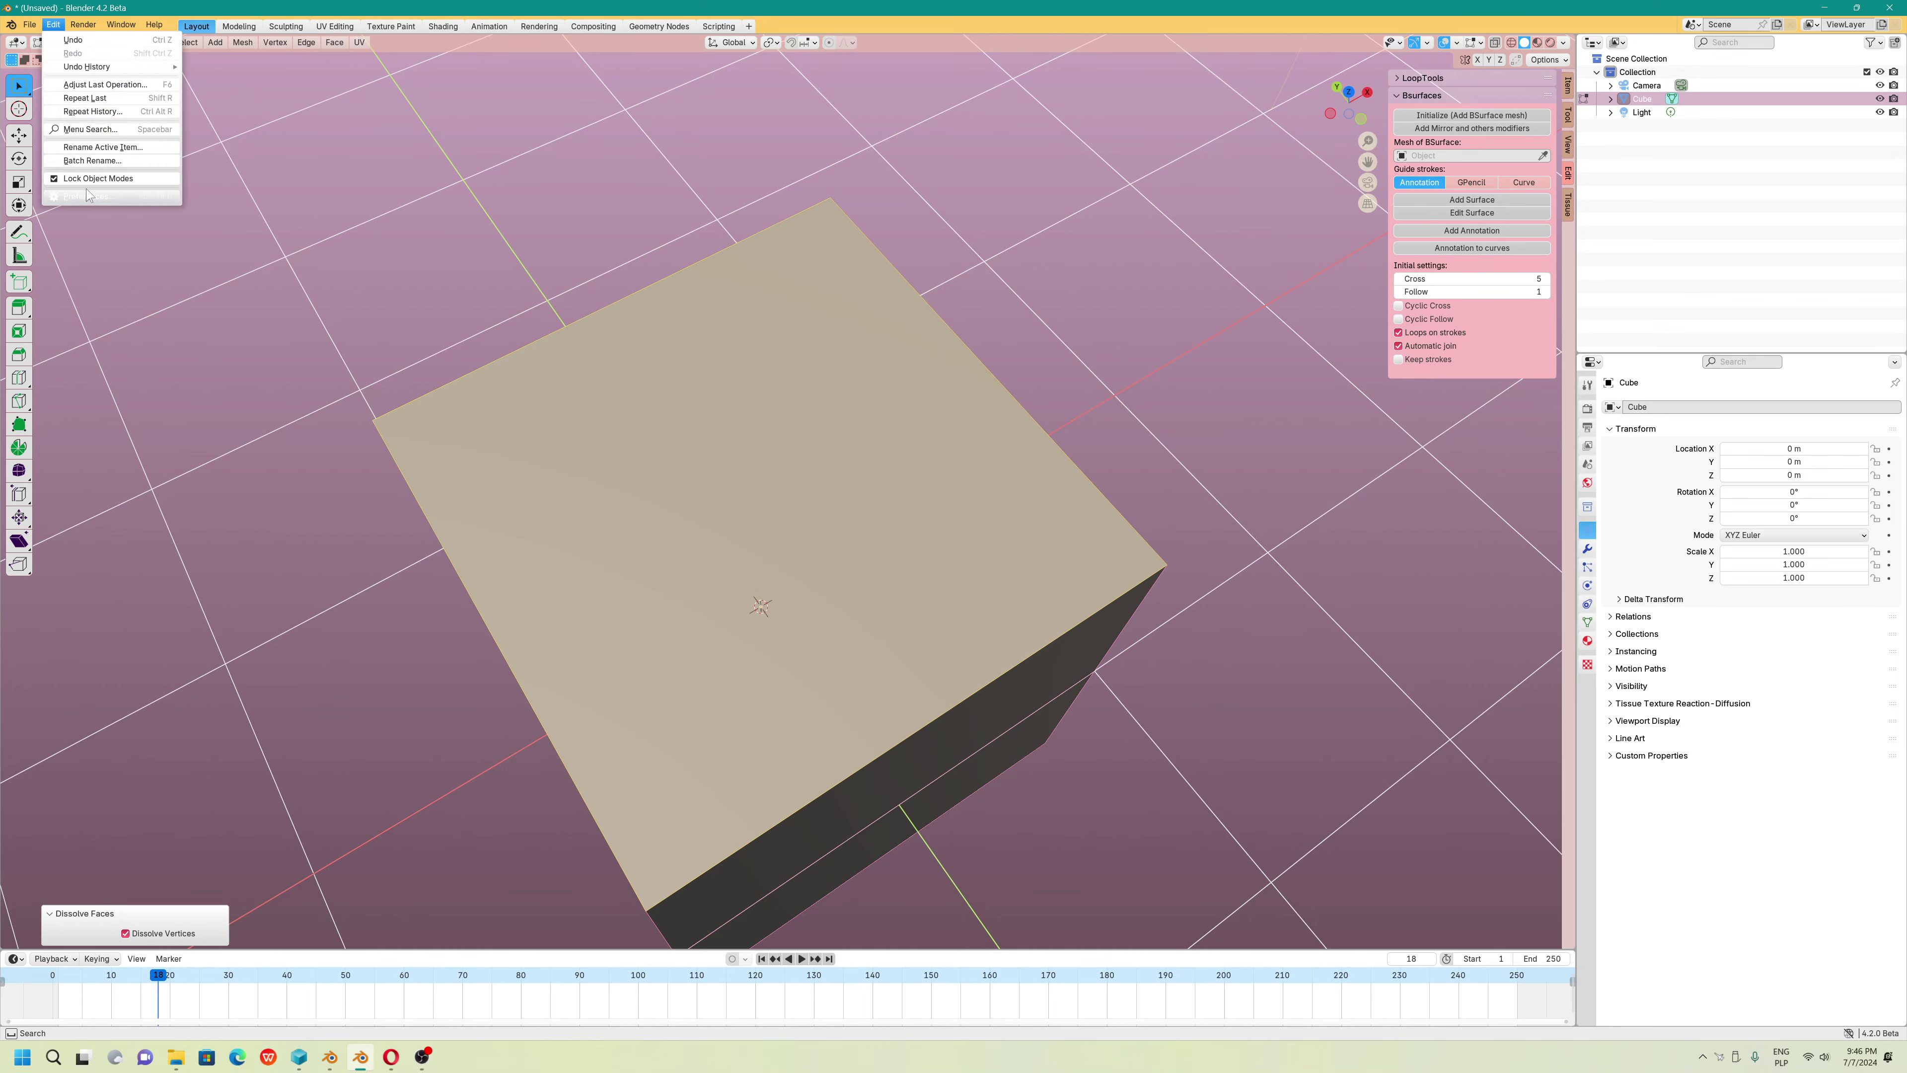
{"action": "left_click", "coordinate": [87, 195]}
{"action": "left_click", "coordinate": [82, 365]}
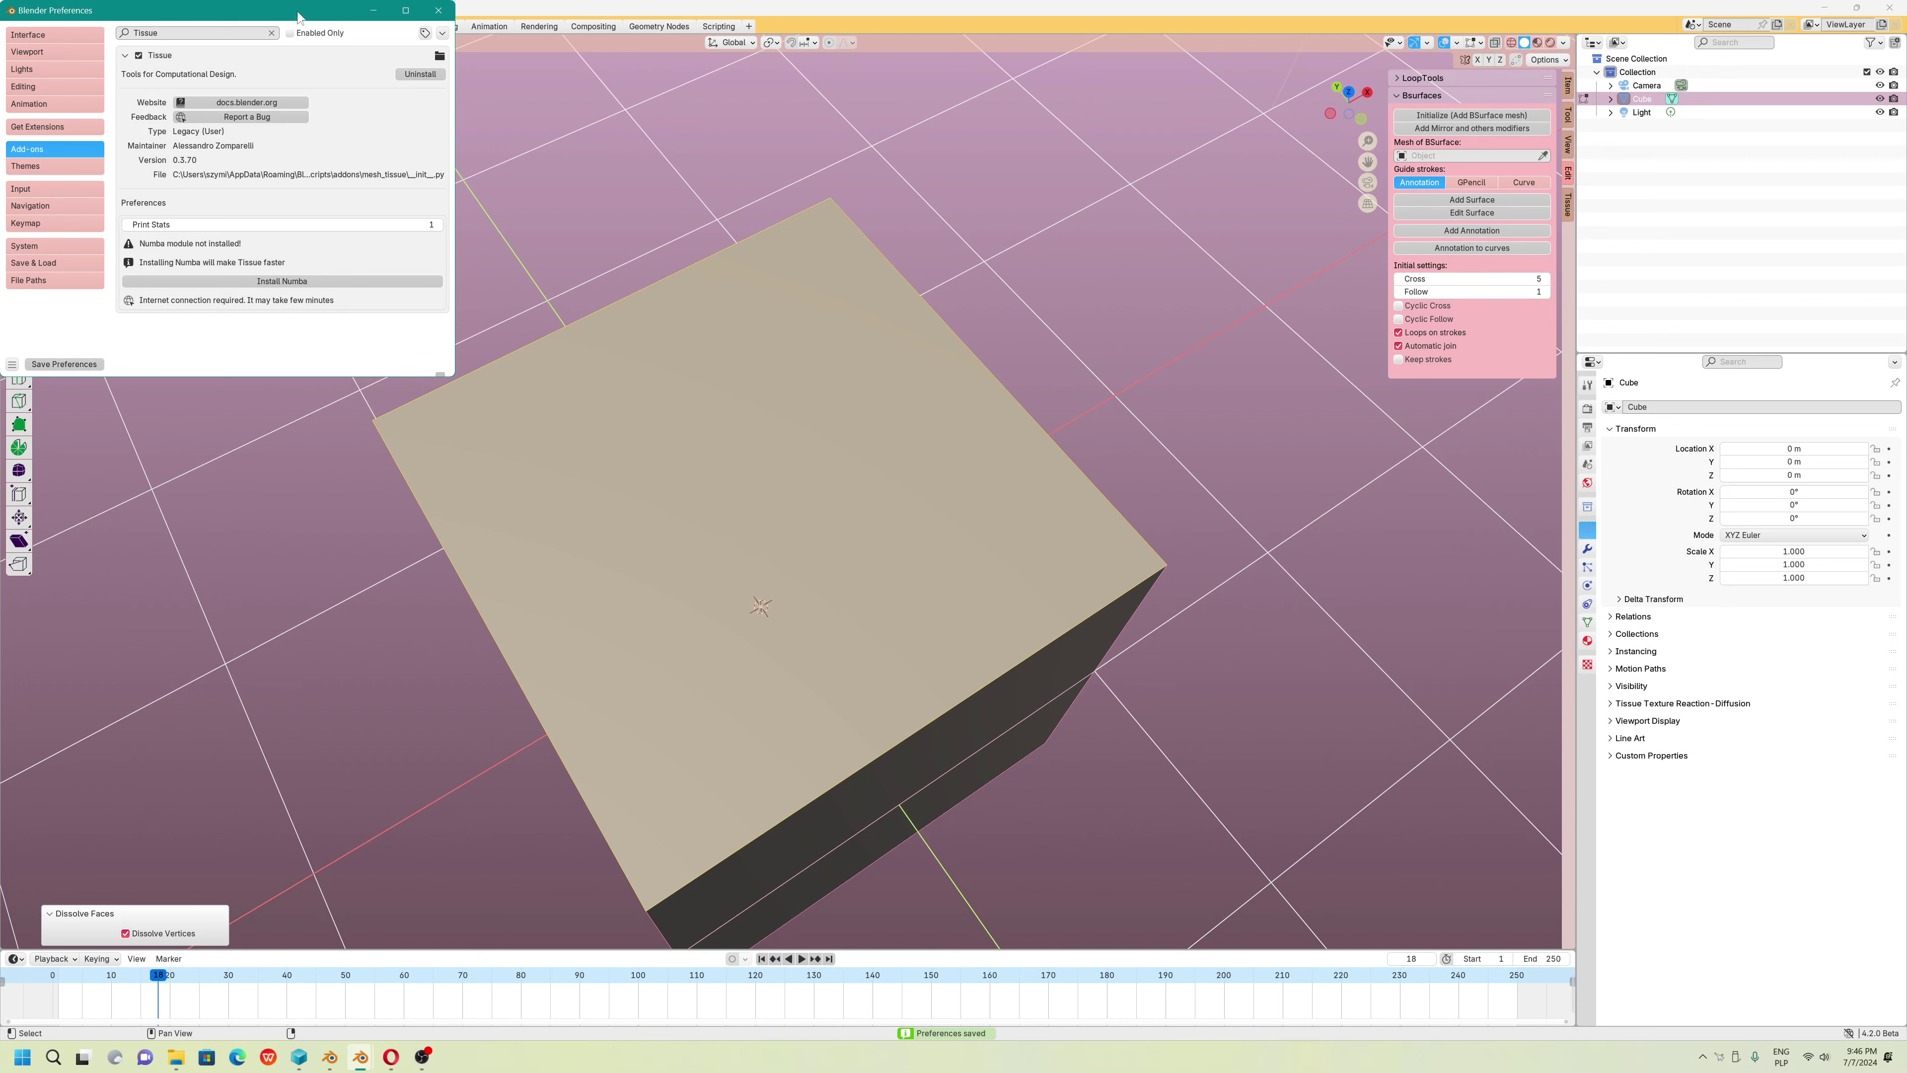
{"action": "left_click", "coordinate": [439, 10]}
Turn on automatic packing of external resources into the file
{"action": "left_click", "coordinate": [29, 24]}
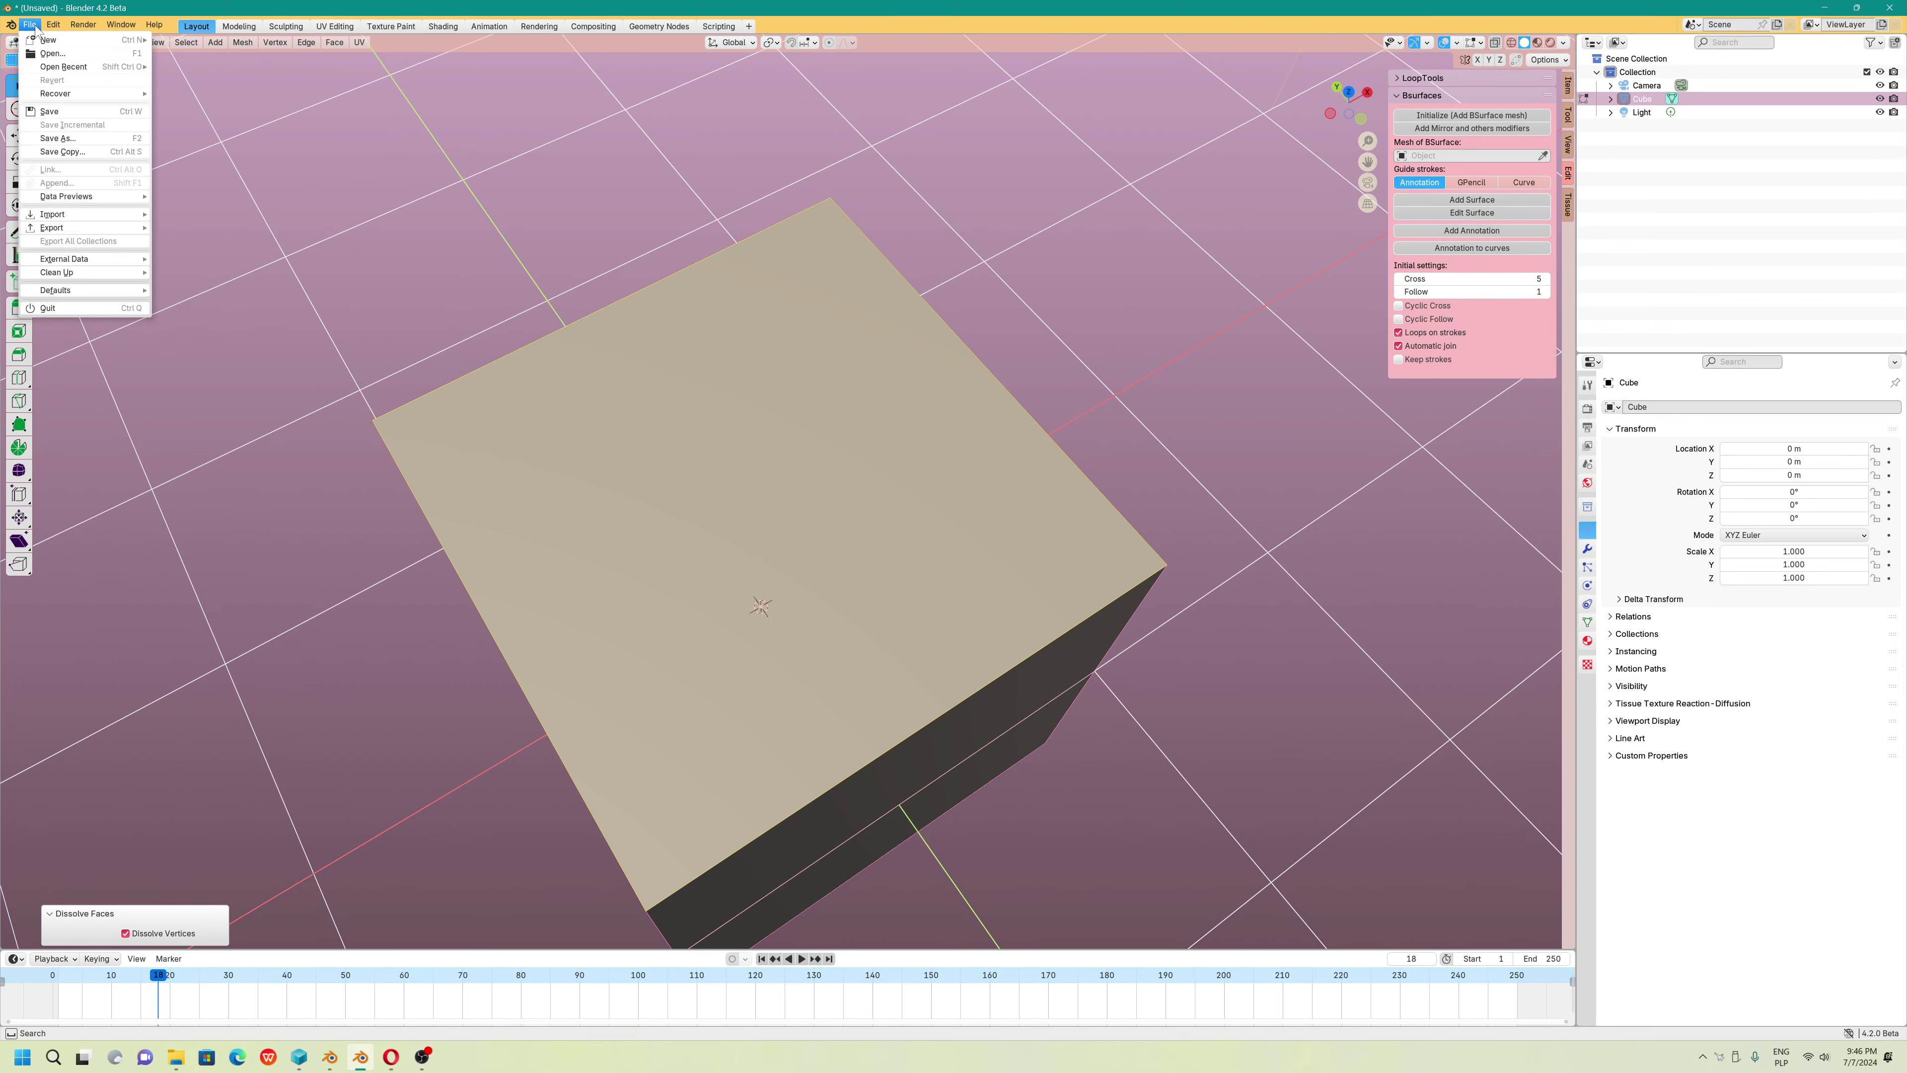
{"action": "mouse_move", "coordinate": [77, 260]}
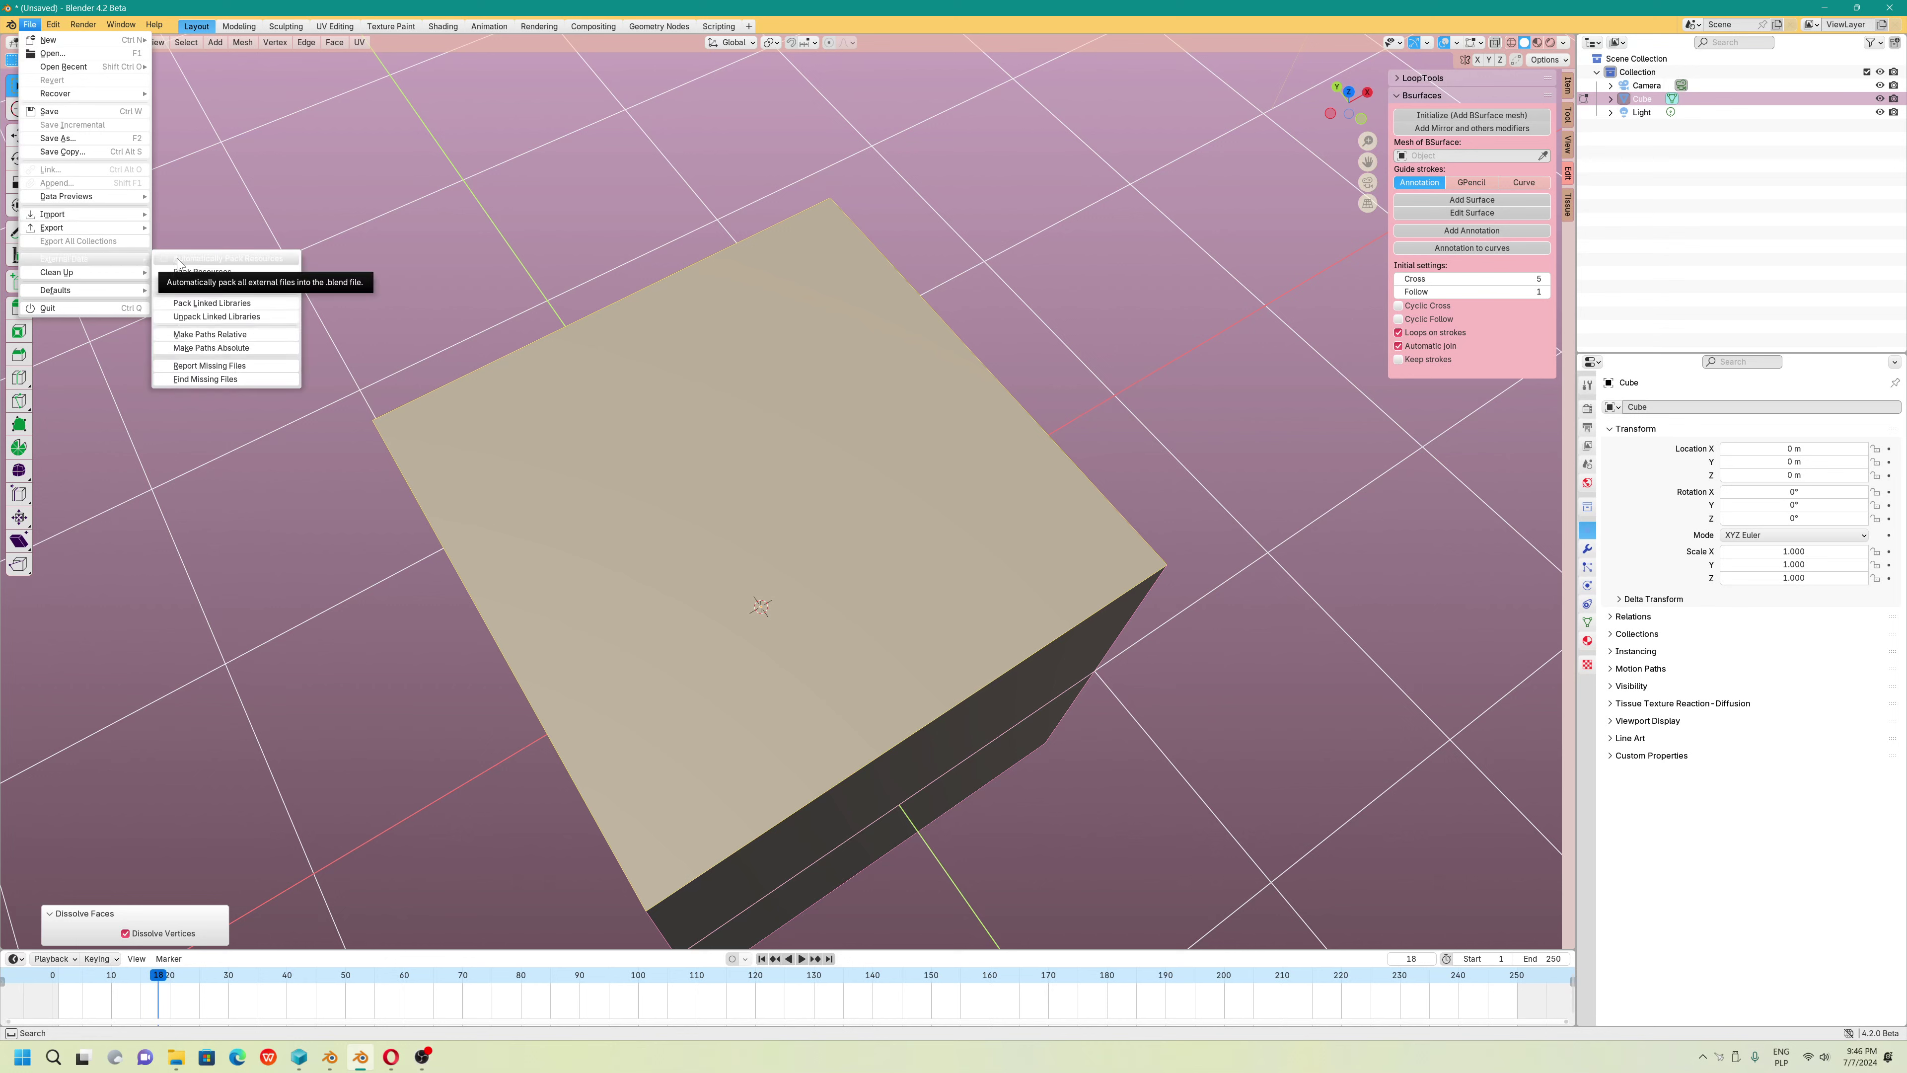
{"action": "left_click", "coordinate": [214, 260]}
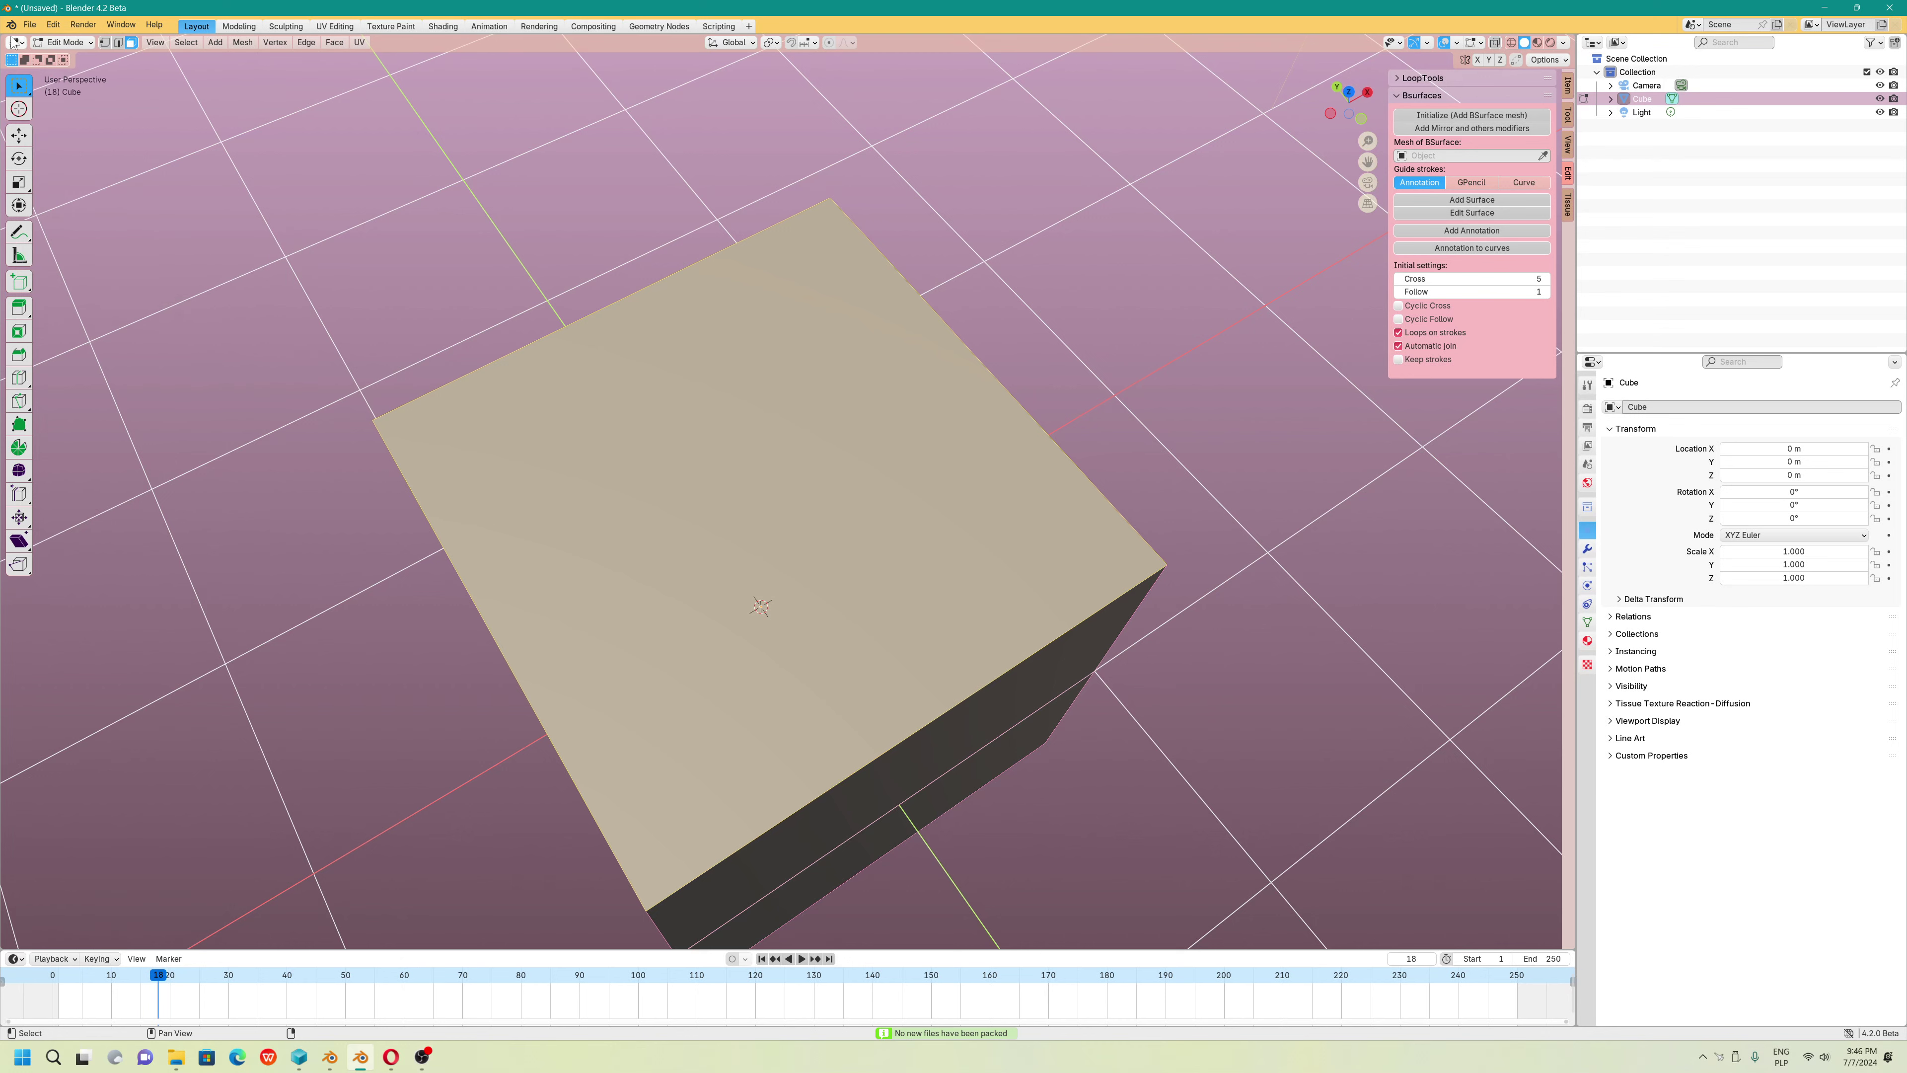
Use Save As to replace 'untitled' with enabled_addons.blend and save
{"action": "left_click", "coordinate": [29, 24]}
{"action": "left_click", "coordinate": [87, 144]}
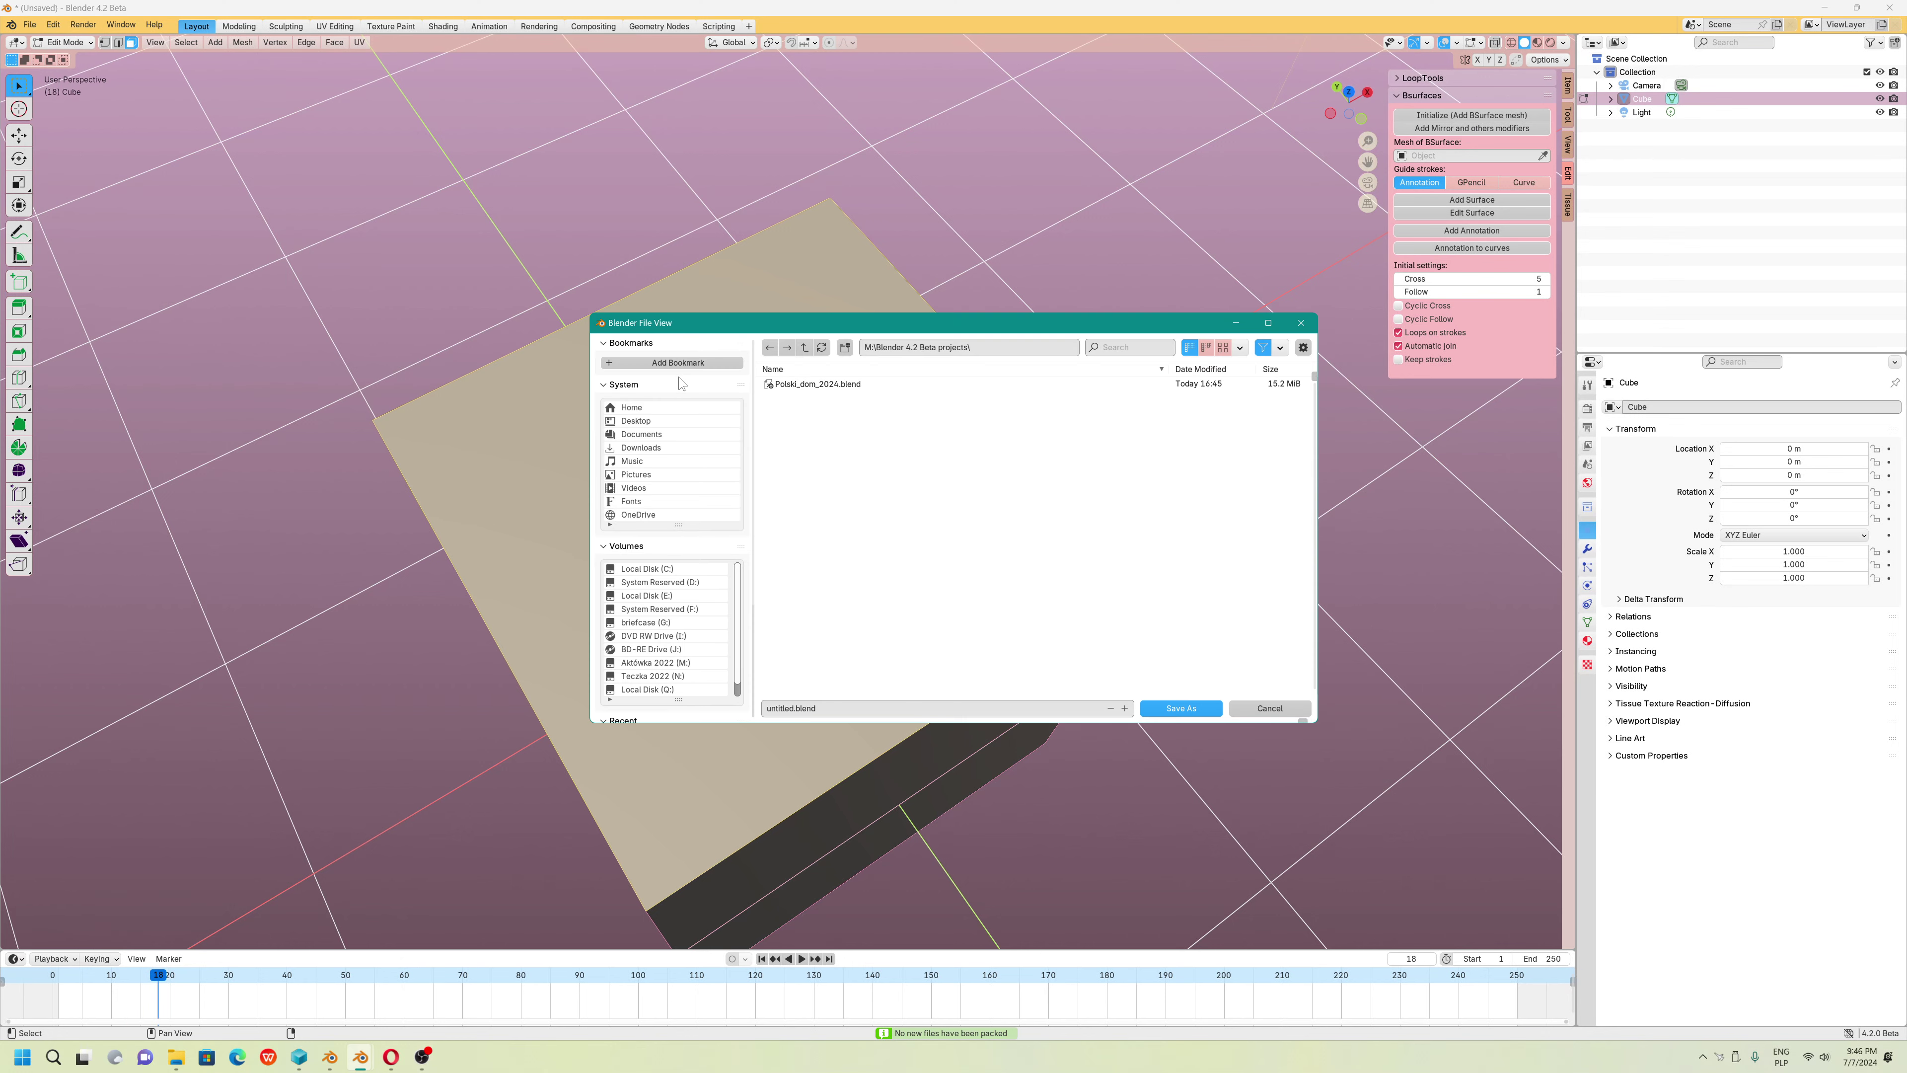
{"action": "left_click", "coordinate": [832, 704]}
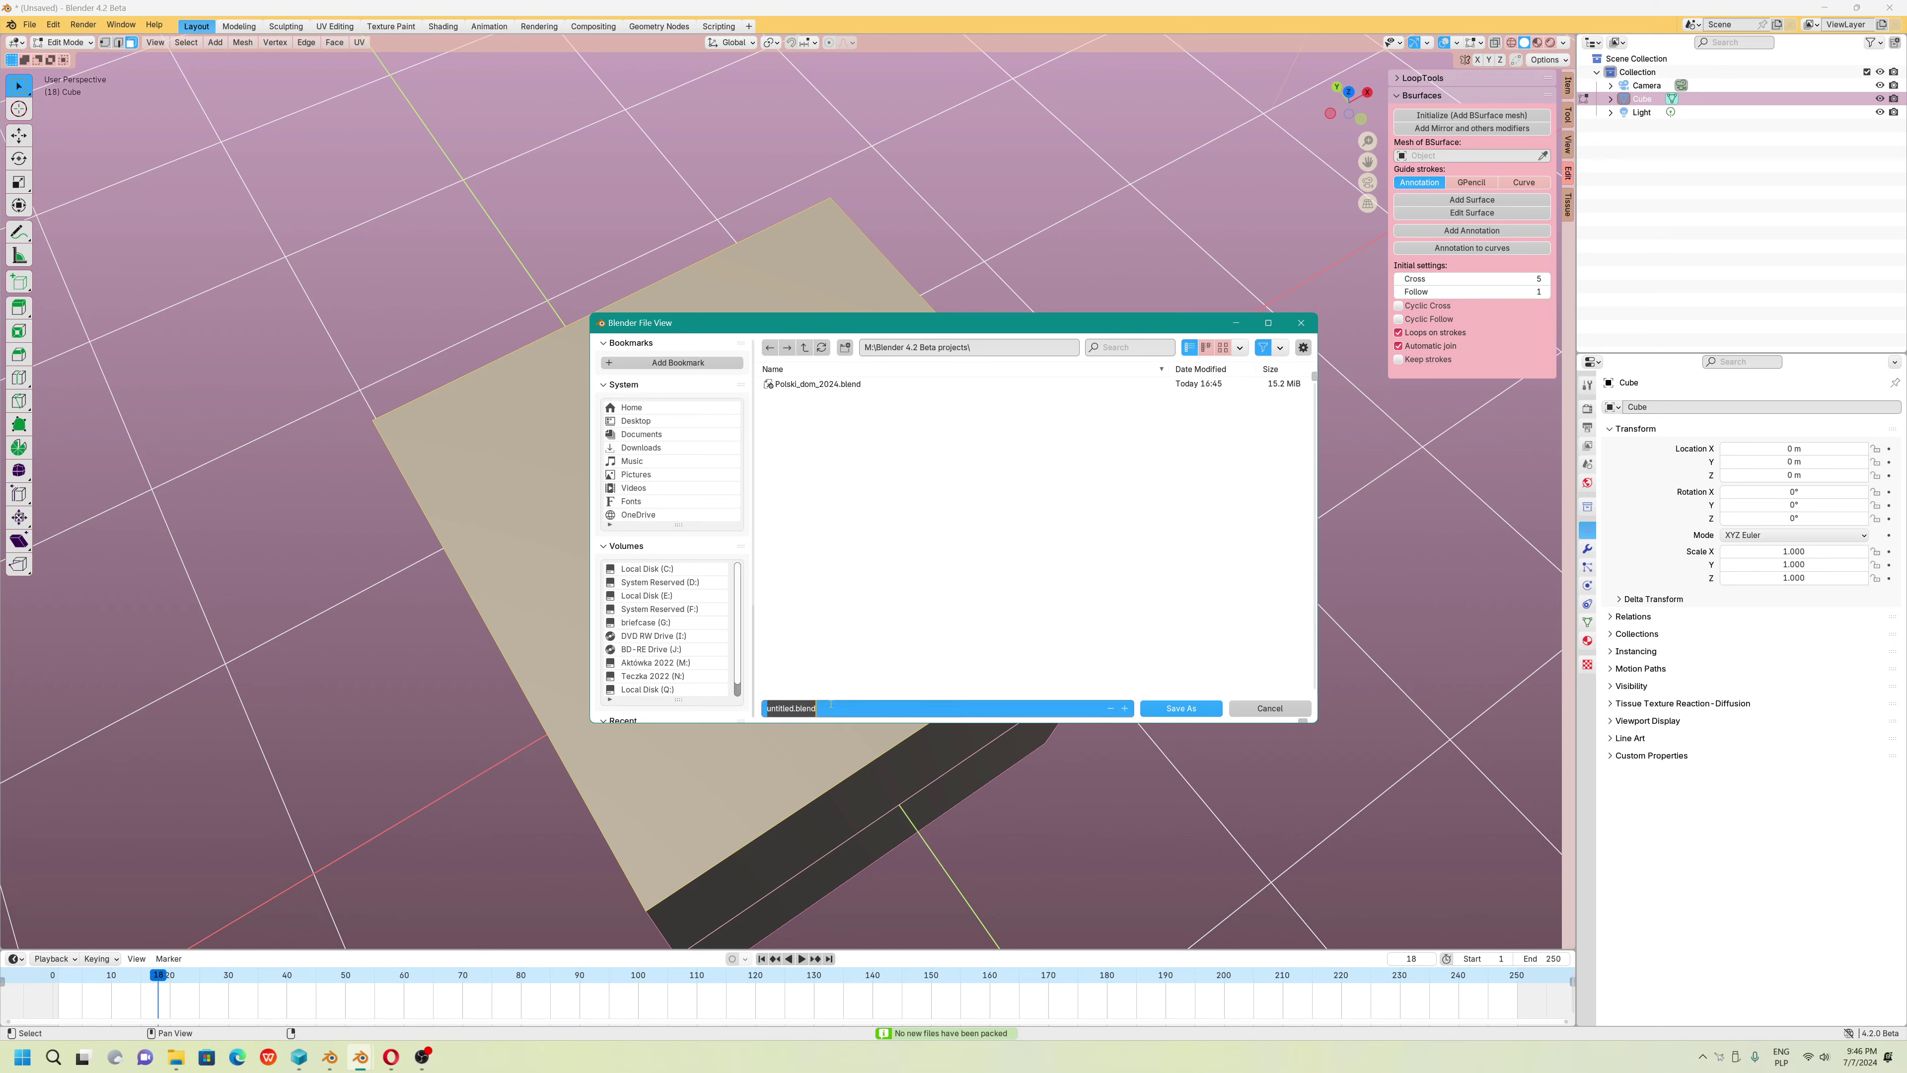
{"action": "left_click", "coordinate": [831, 704]}
{"action": "left_click", "coordinate": [977, 541]}
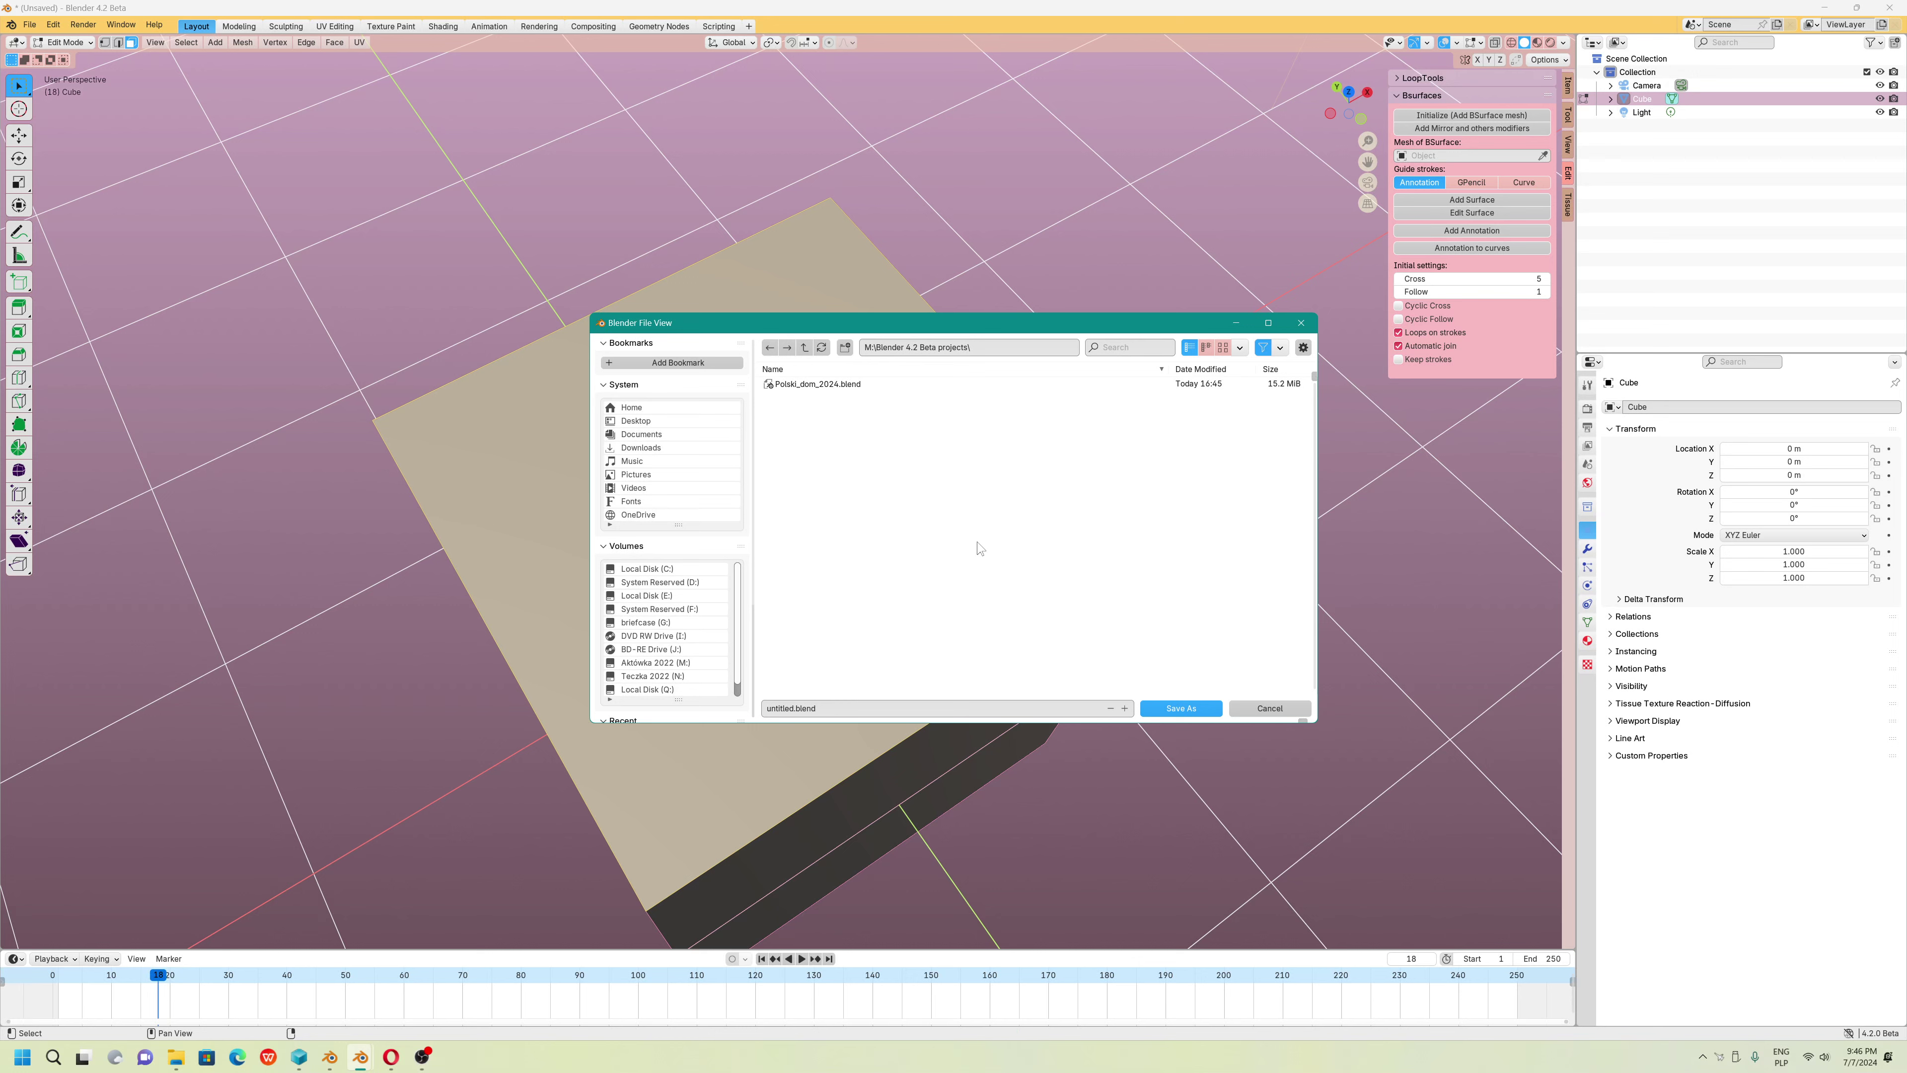
{"action": "left_click", "coordinate": [793, 715]}
{"action": "left_click_drag", "start_coordinate": [794, 710], "coordinate": [743, 709]}
{"action": "type", "text": "ena"}
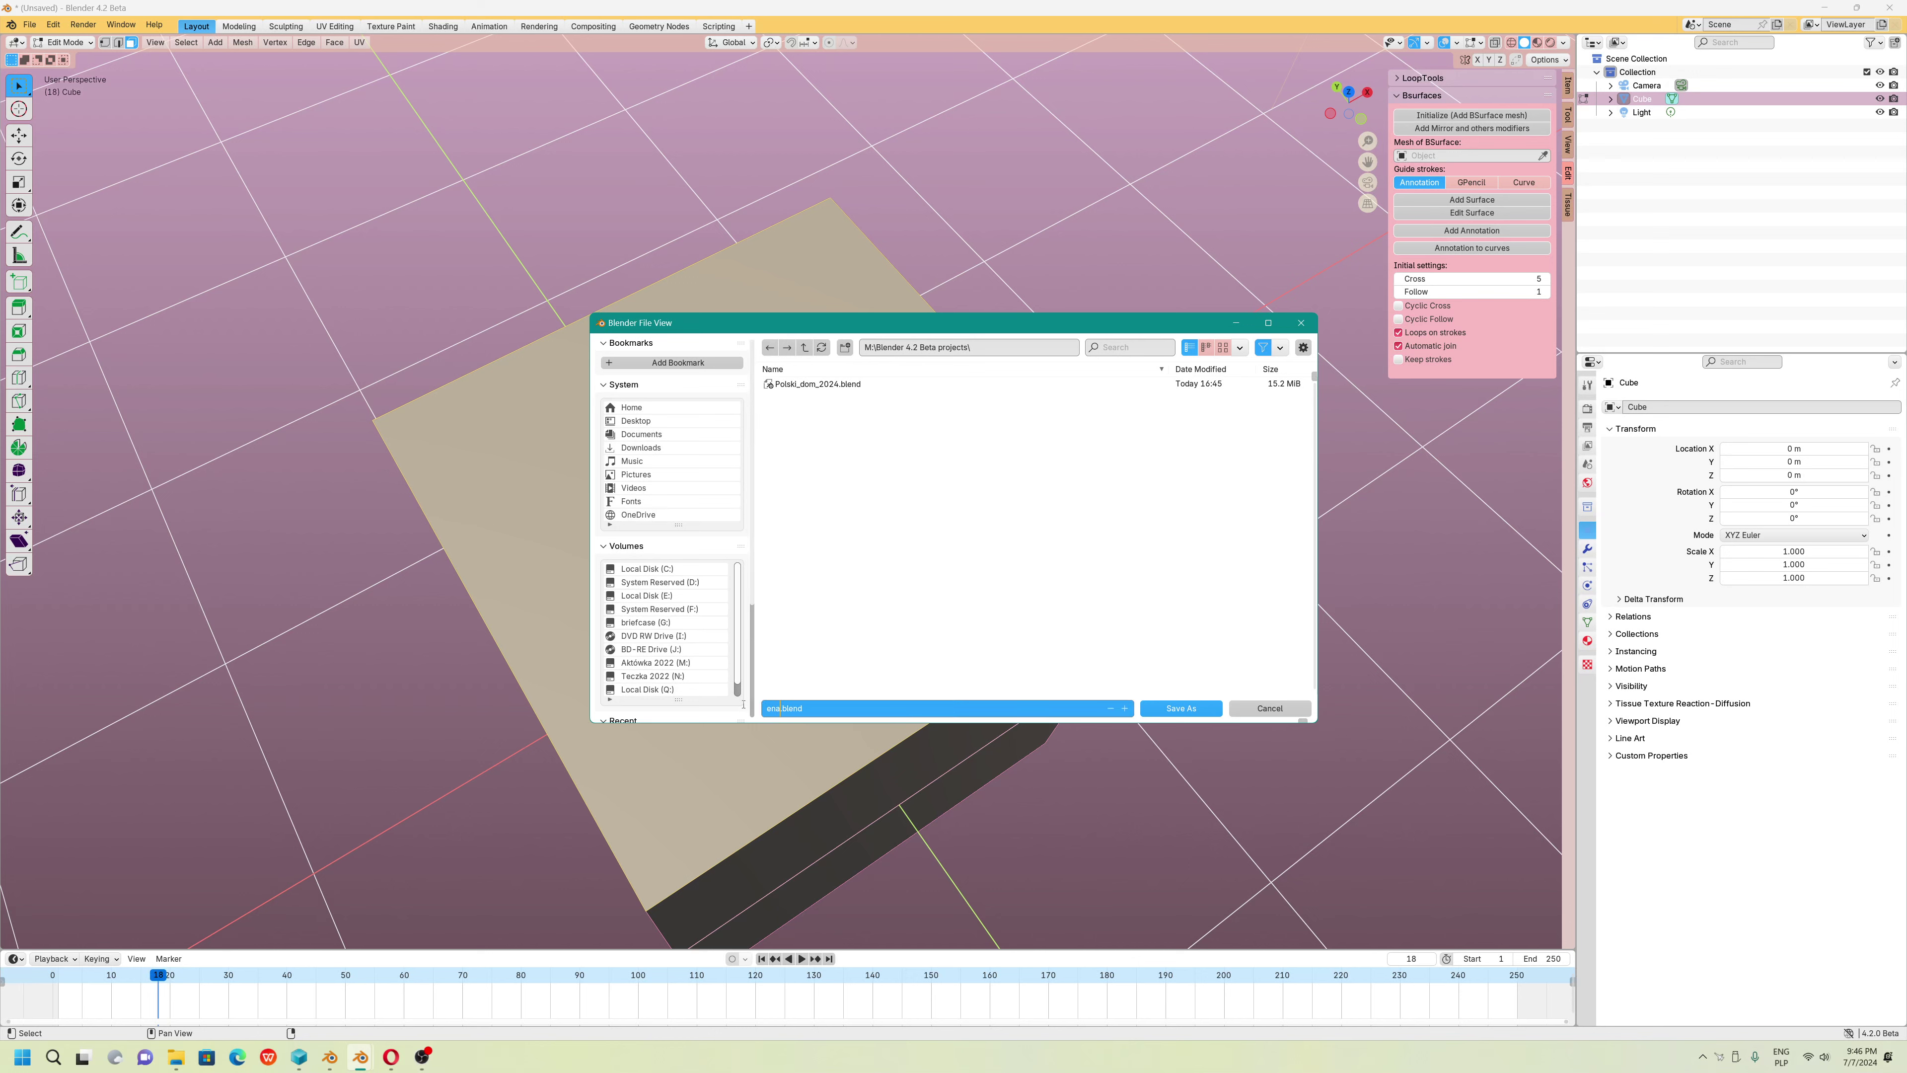
{"action": "type", "text": "ble_addons"}
{"action": "left_click", "coordinate": [1005, 664]}
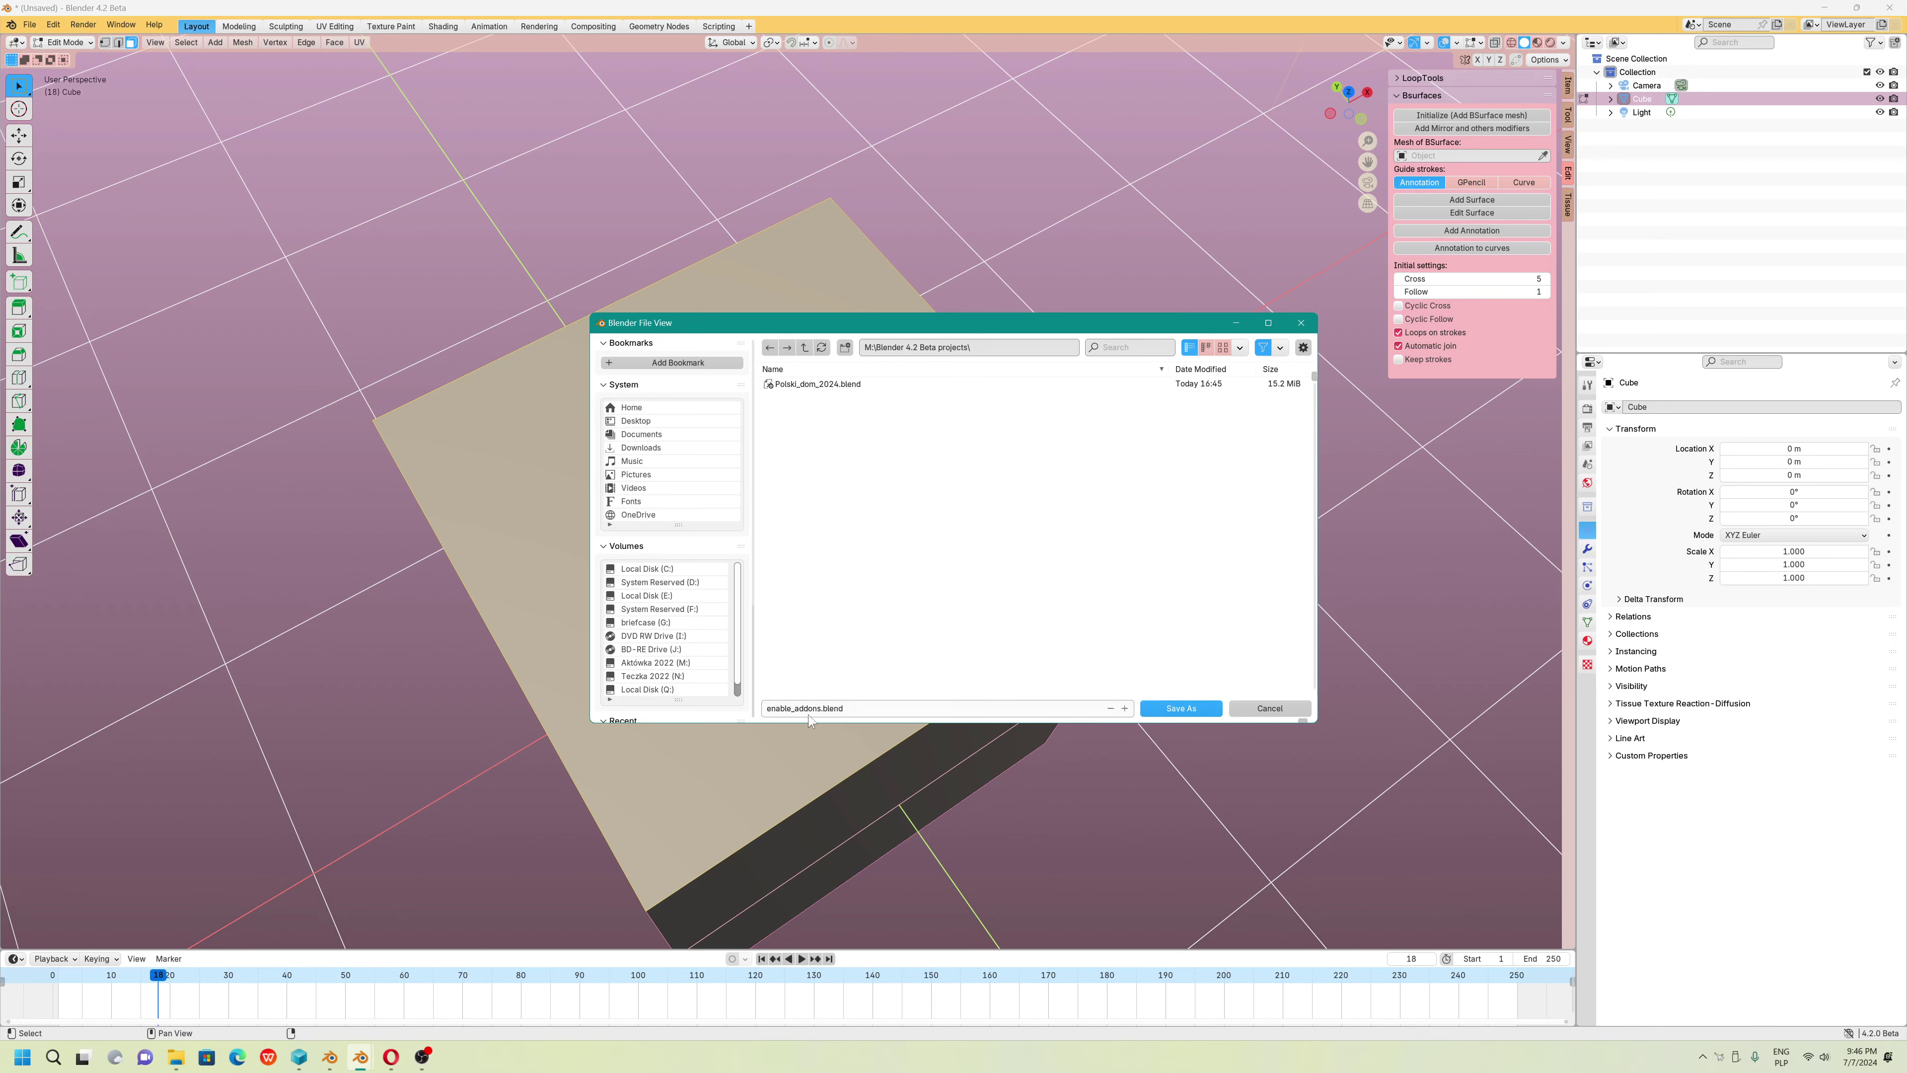
{"action": "left_click", "coordinate": [791, 710]}
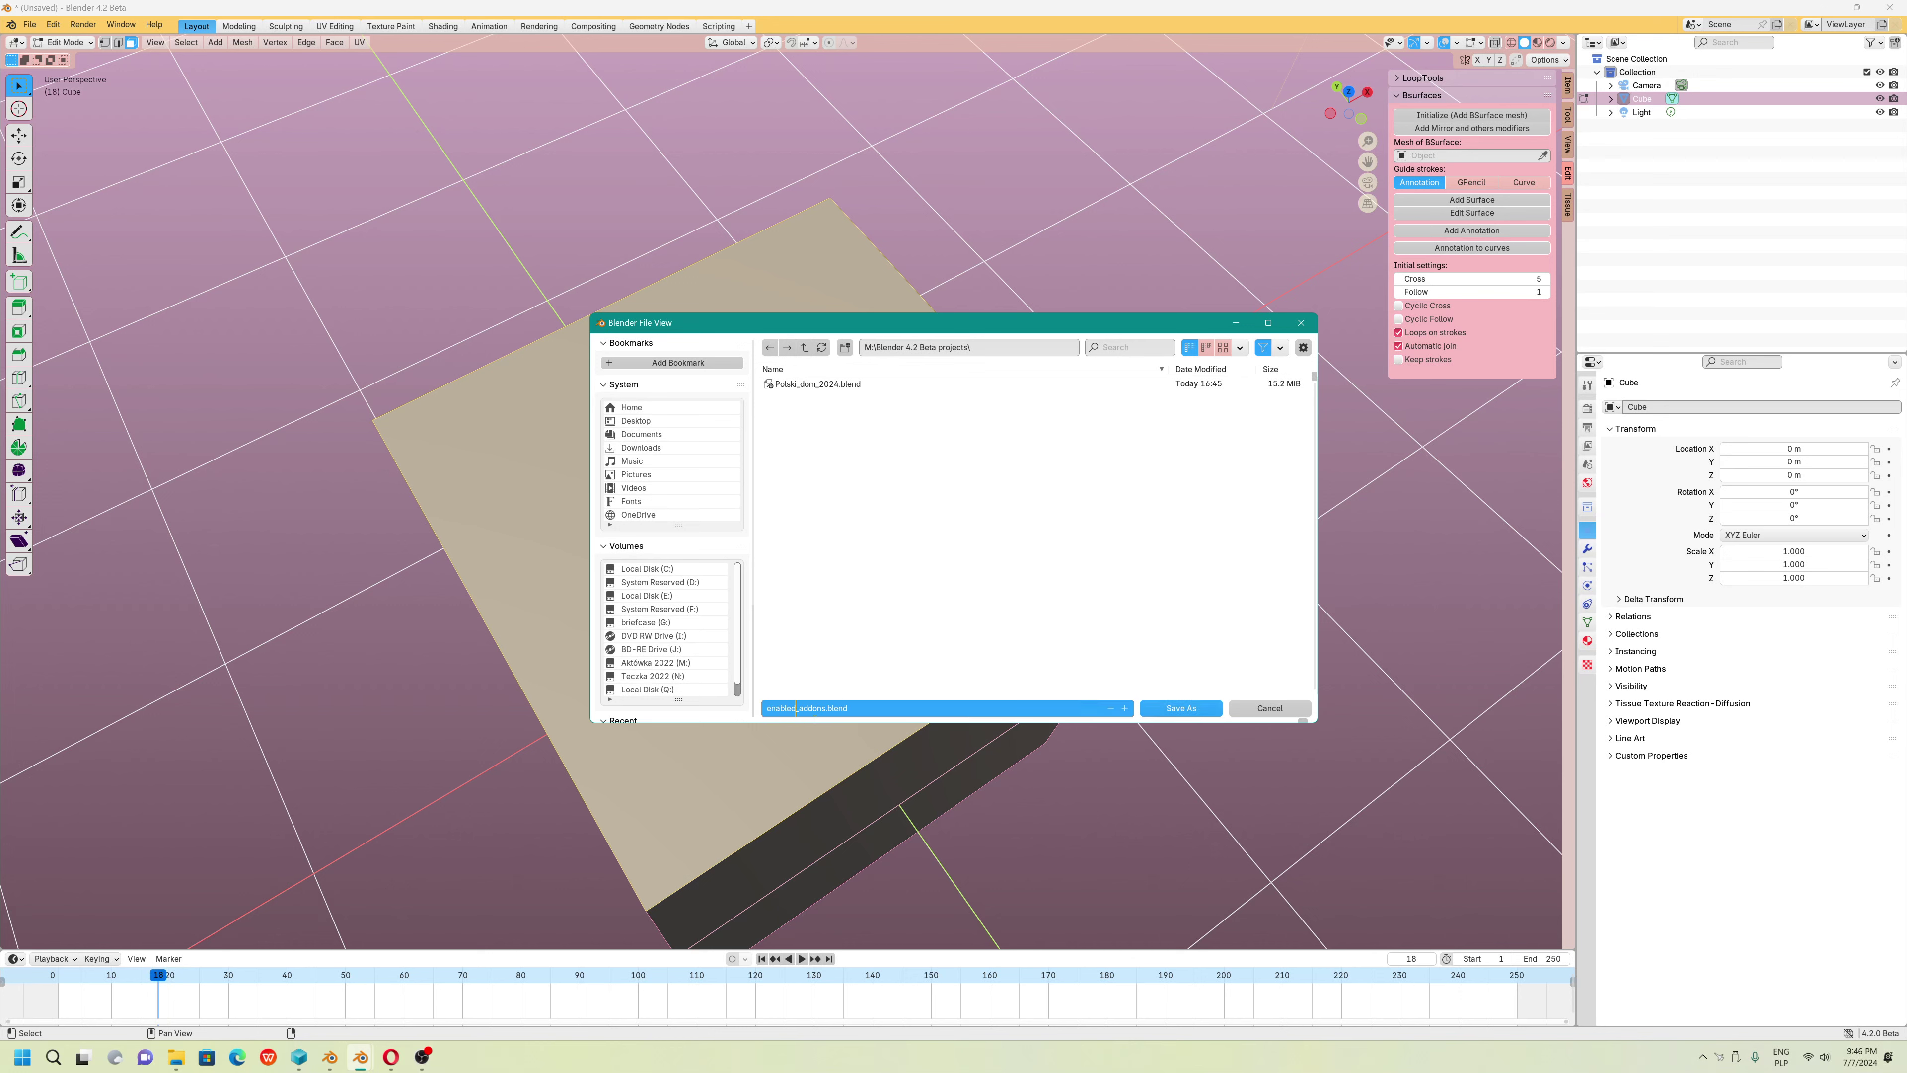
{"action": "left_click", "coordinate": [800, 718]}
{"action": "key", "text": "Return"}
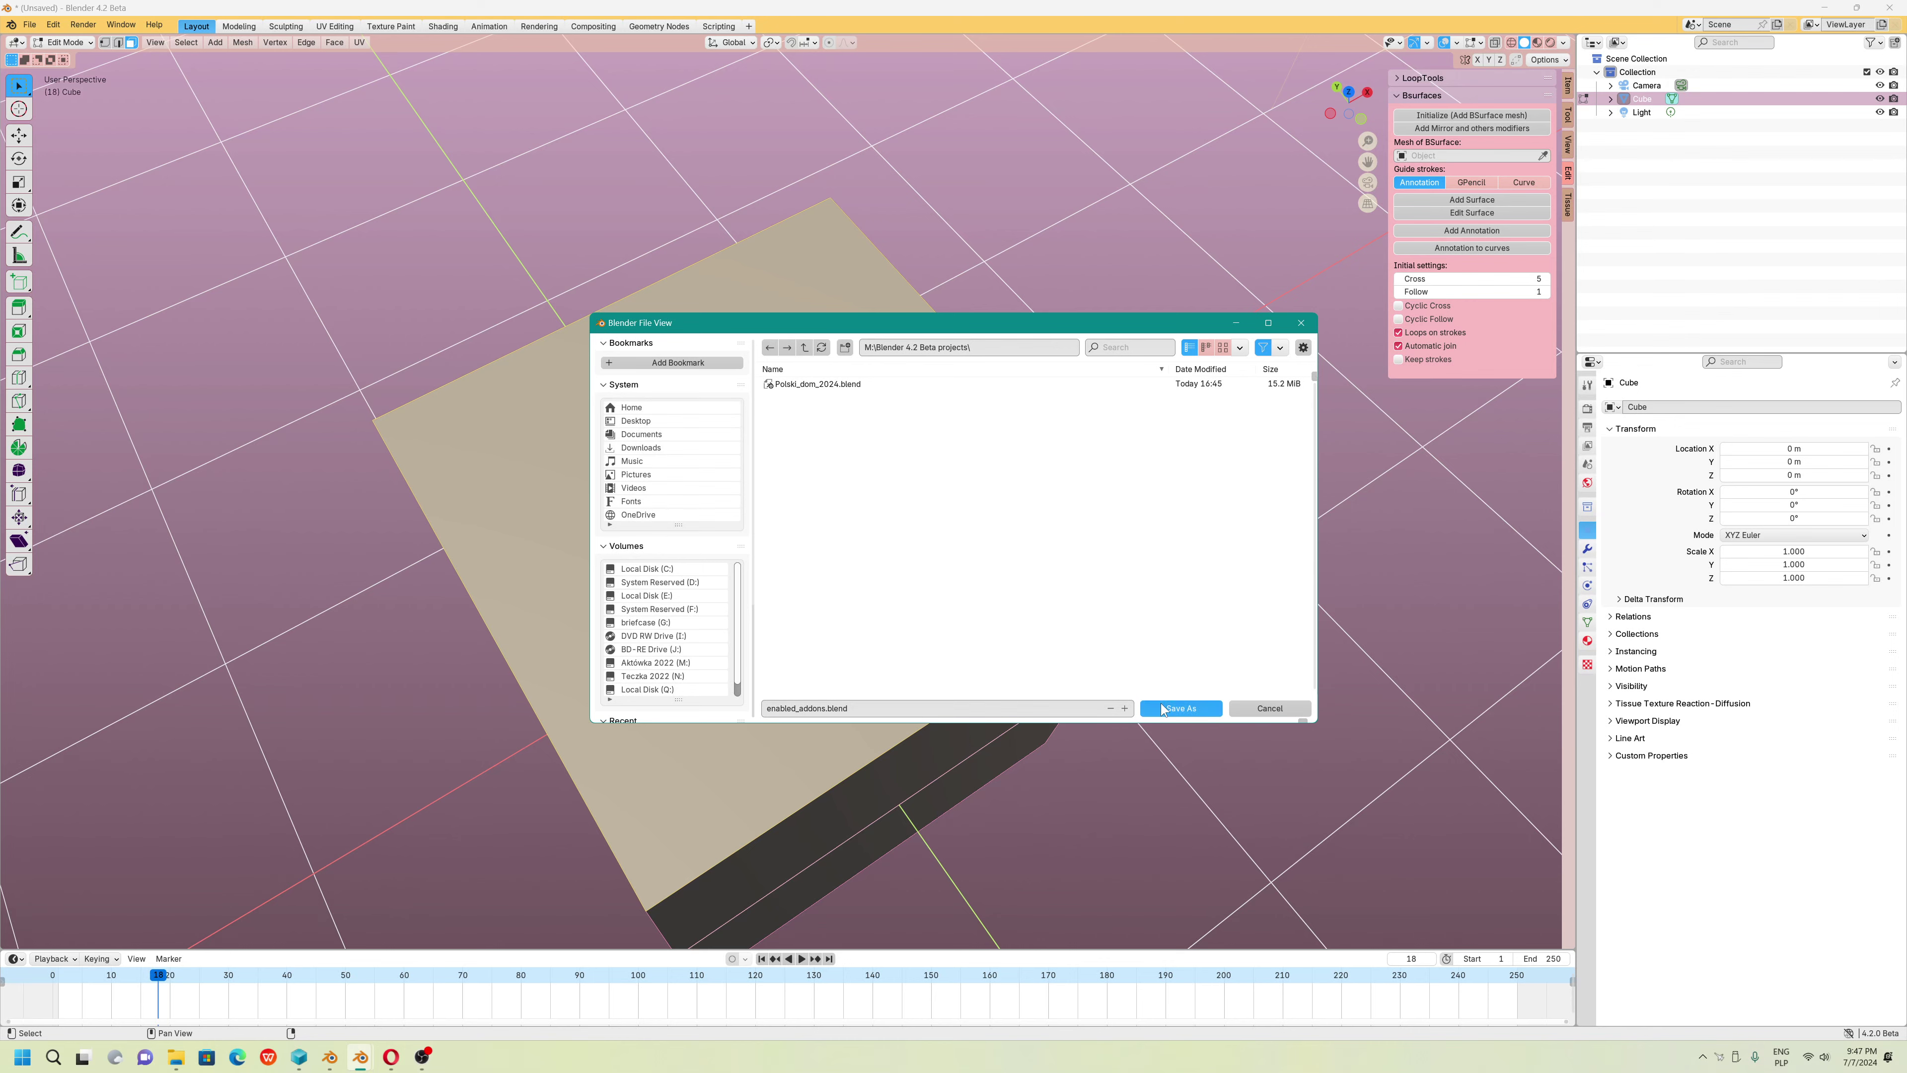
Dissolve the cube's left side face and the lower-right faces
{"action": "scroll", "coordinate": [778, 586], "scroll_direction": "down", "scroll_amount": 5}
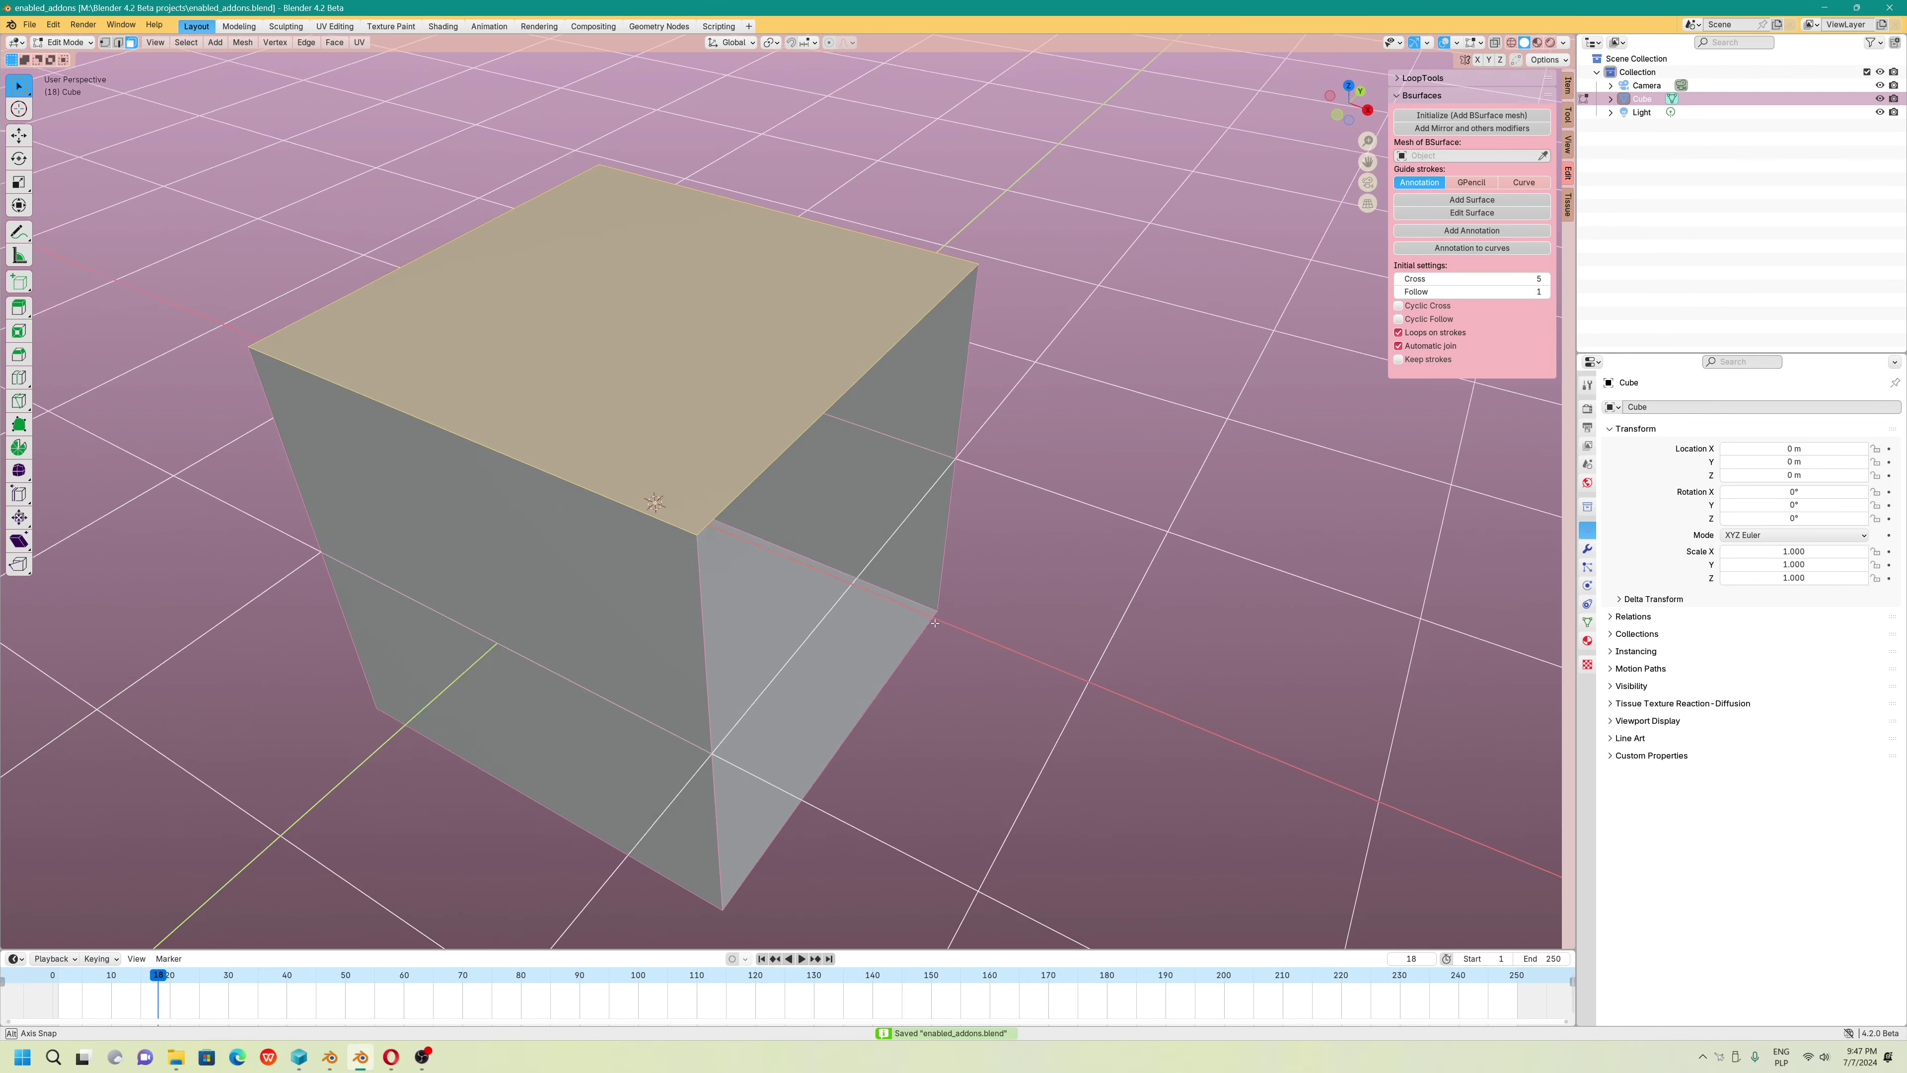
{"action": "left_click", "coordinate": [570, 699]}
{"action": "key", "text": "x"}
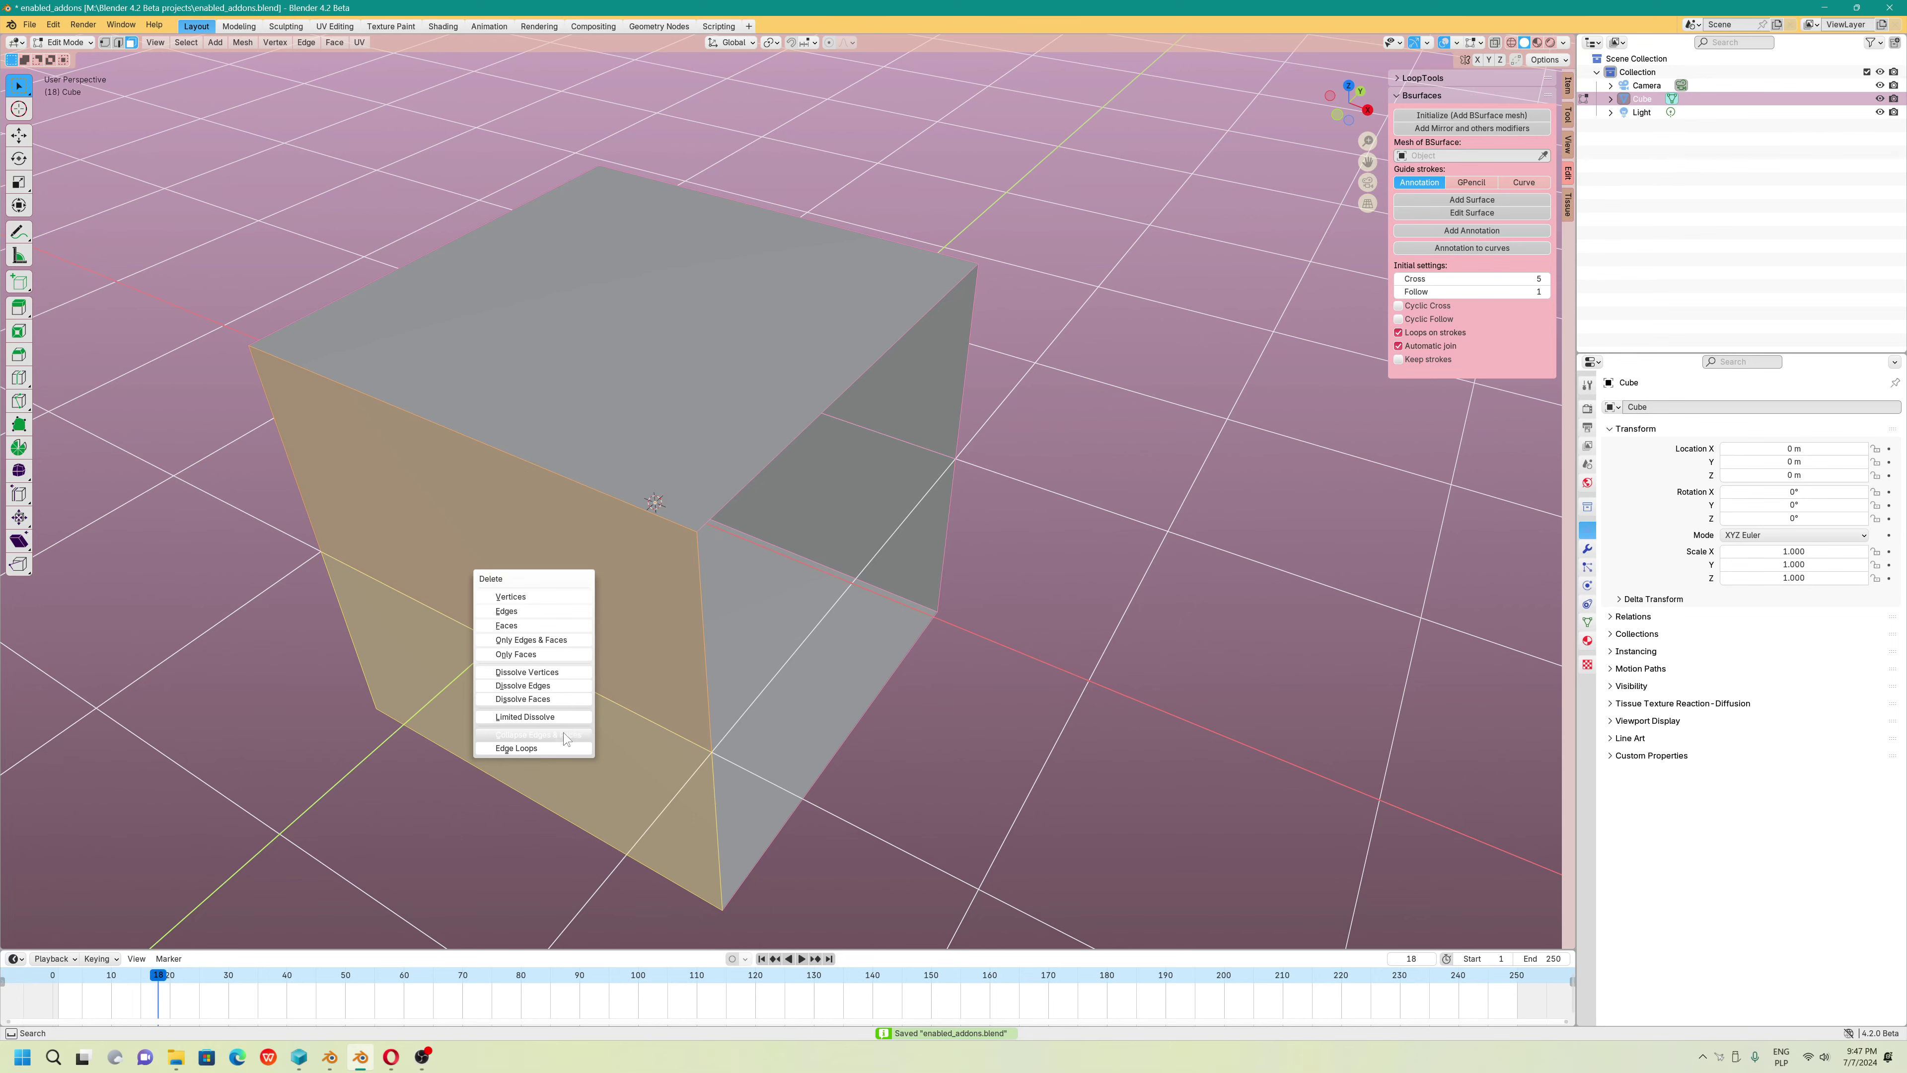
{"action": "left_click", "coordinate": [557, 700]}
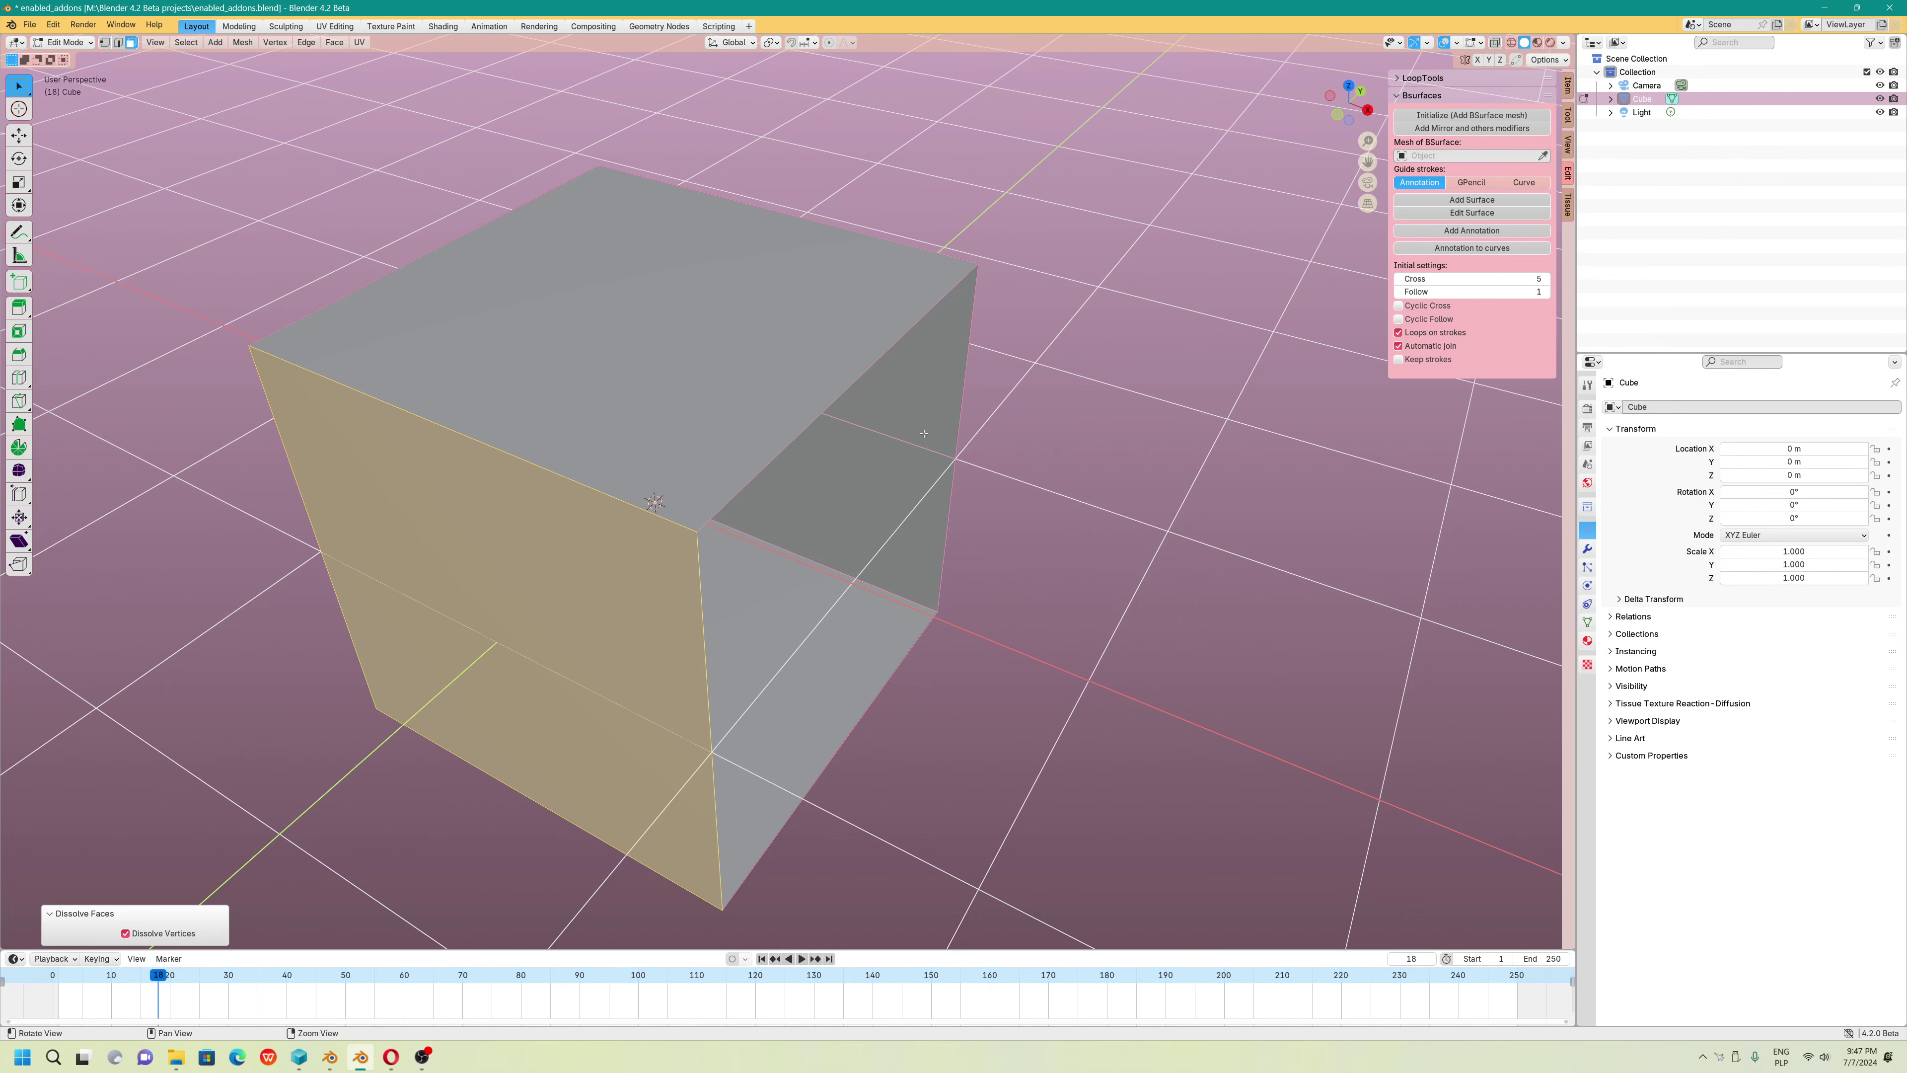
{"action": "middle_click_drag", "start_coordinate": [751, 623], "coordinate": [924, 531]}
{"action": "left_click", "coordinate": [923, 541], "text": "shift"}
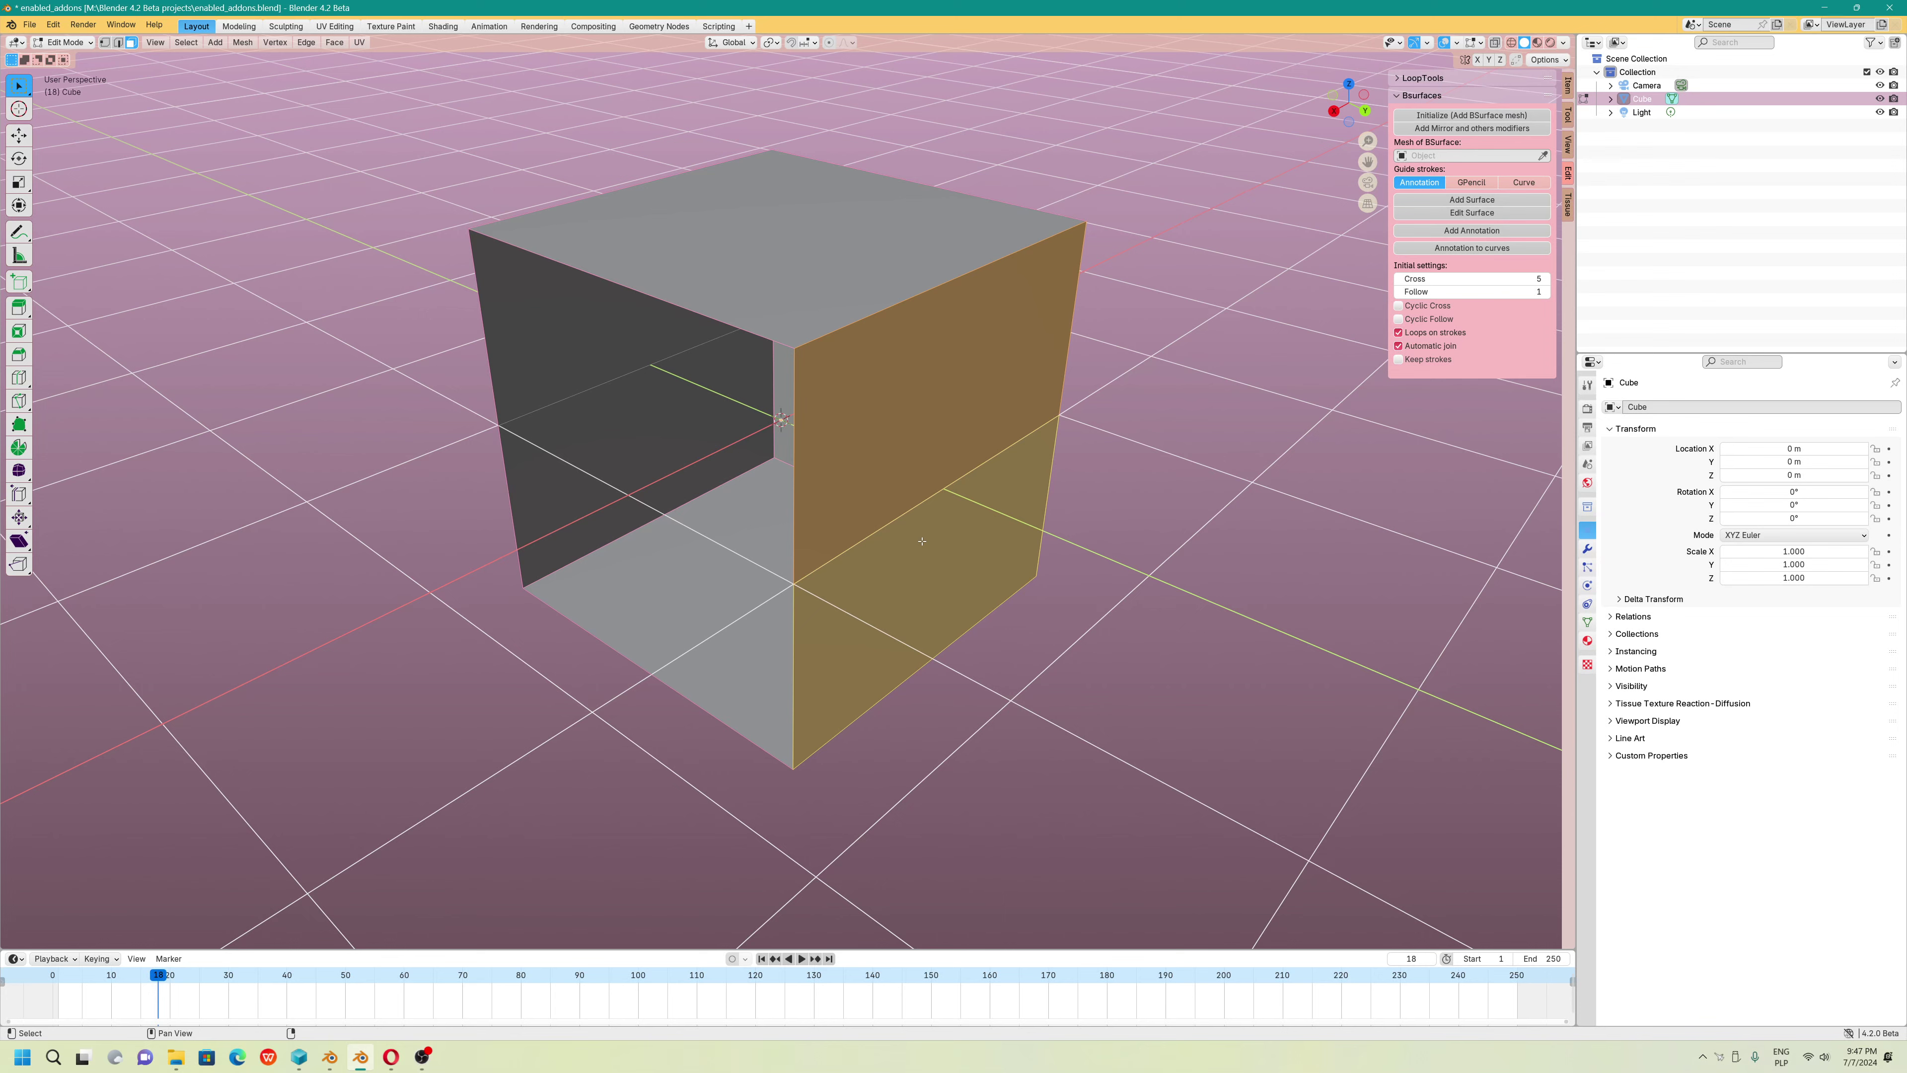
{"action": "key", "text": "x"}
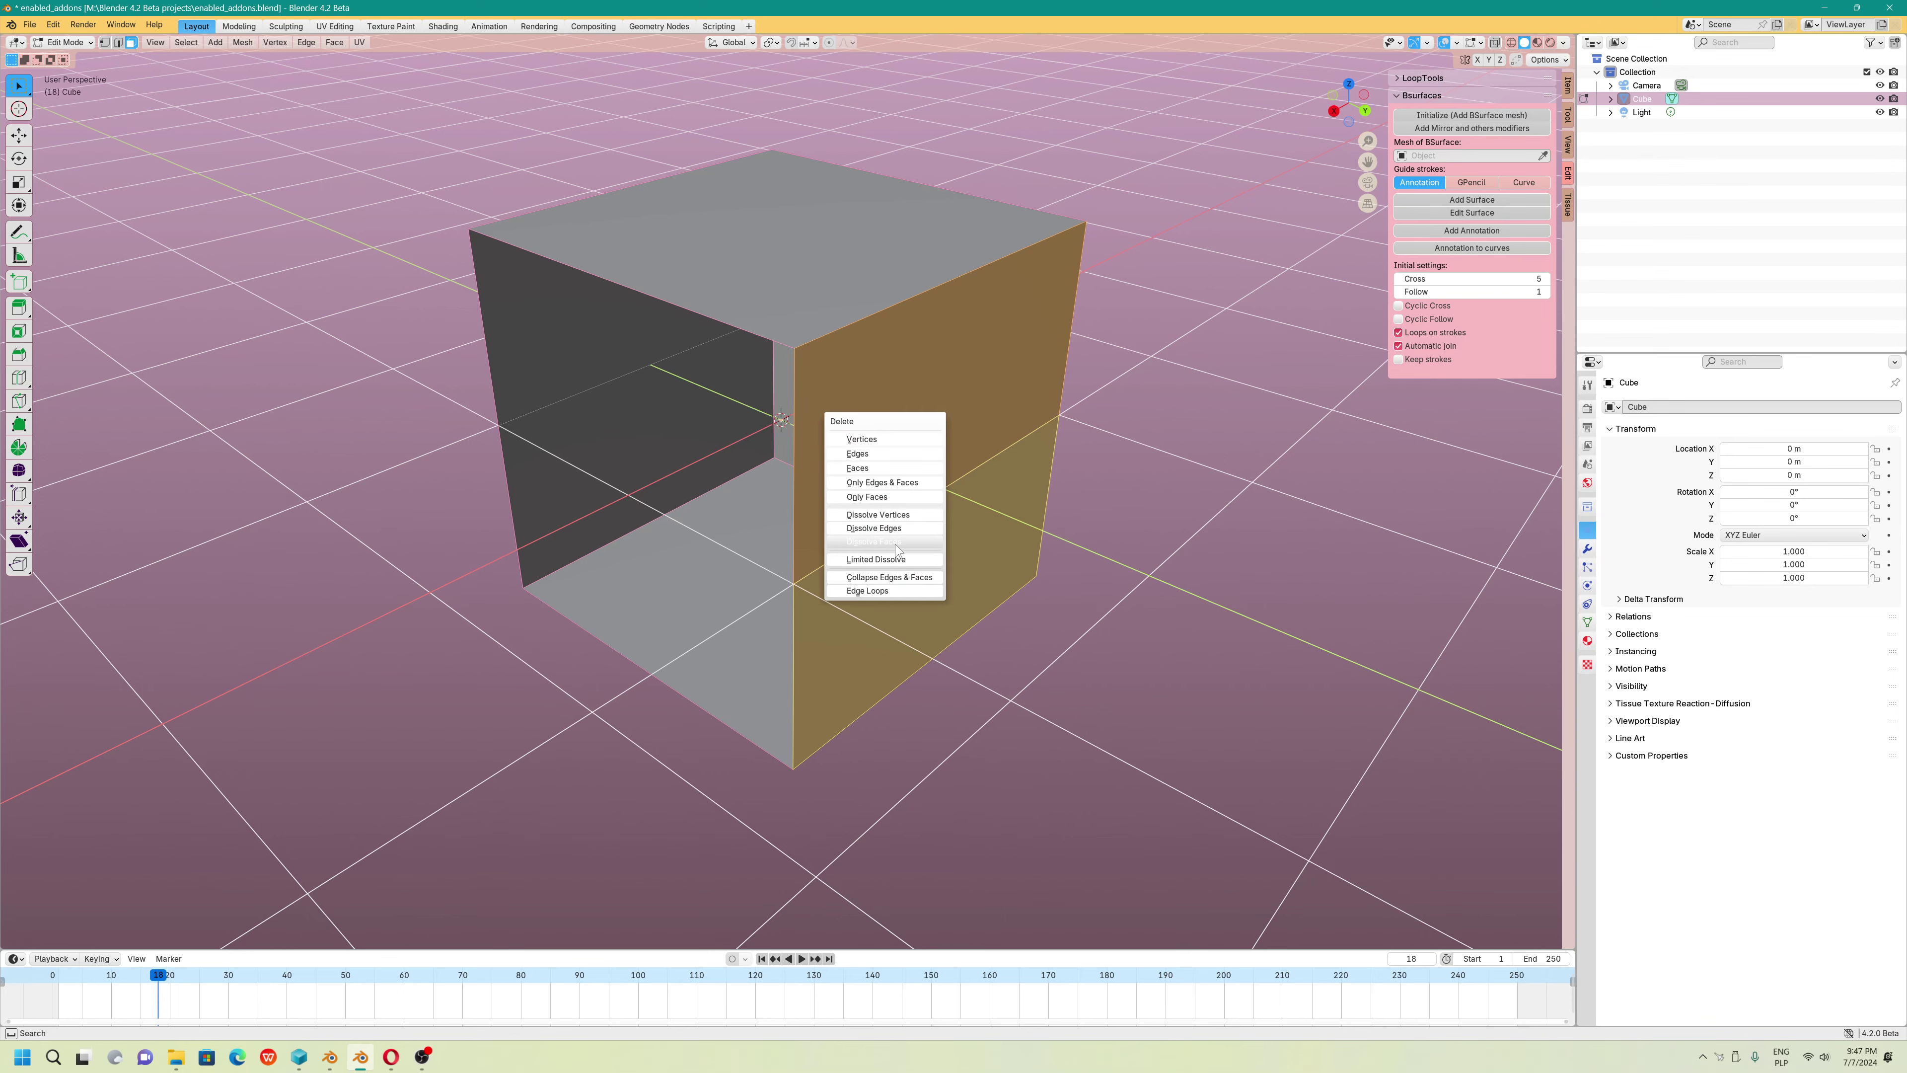
{"action": "left_click", "coordinate": [896, 543]}
{"action": "middle_click_drag", "start_coordinate": [896, 543], "coordinate": [826, 451]}
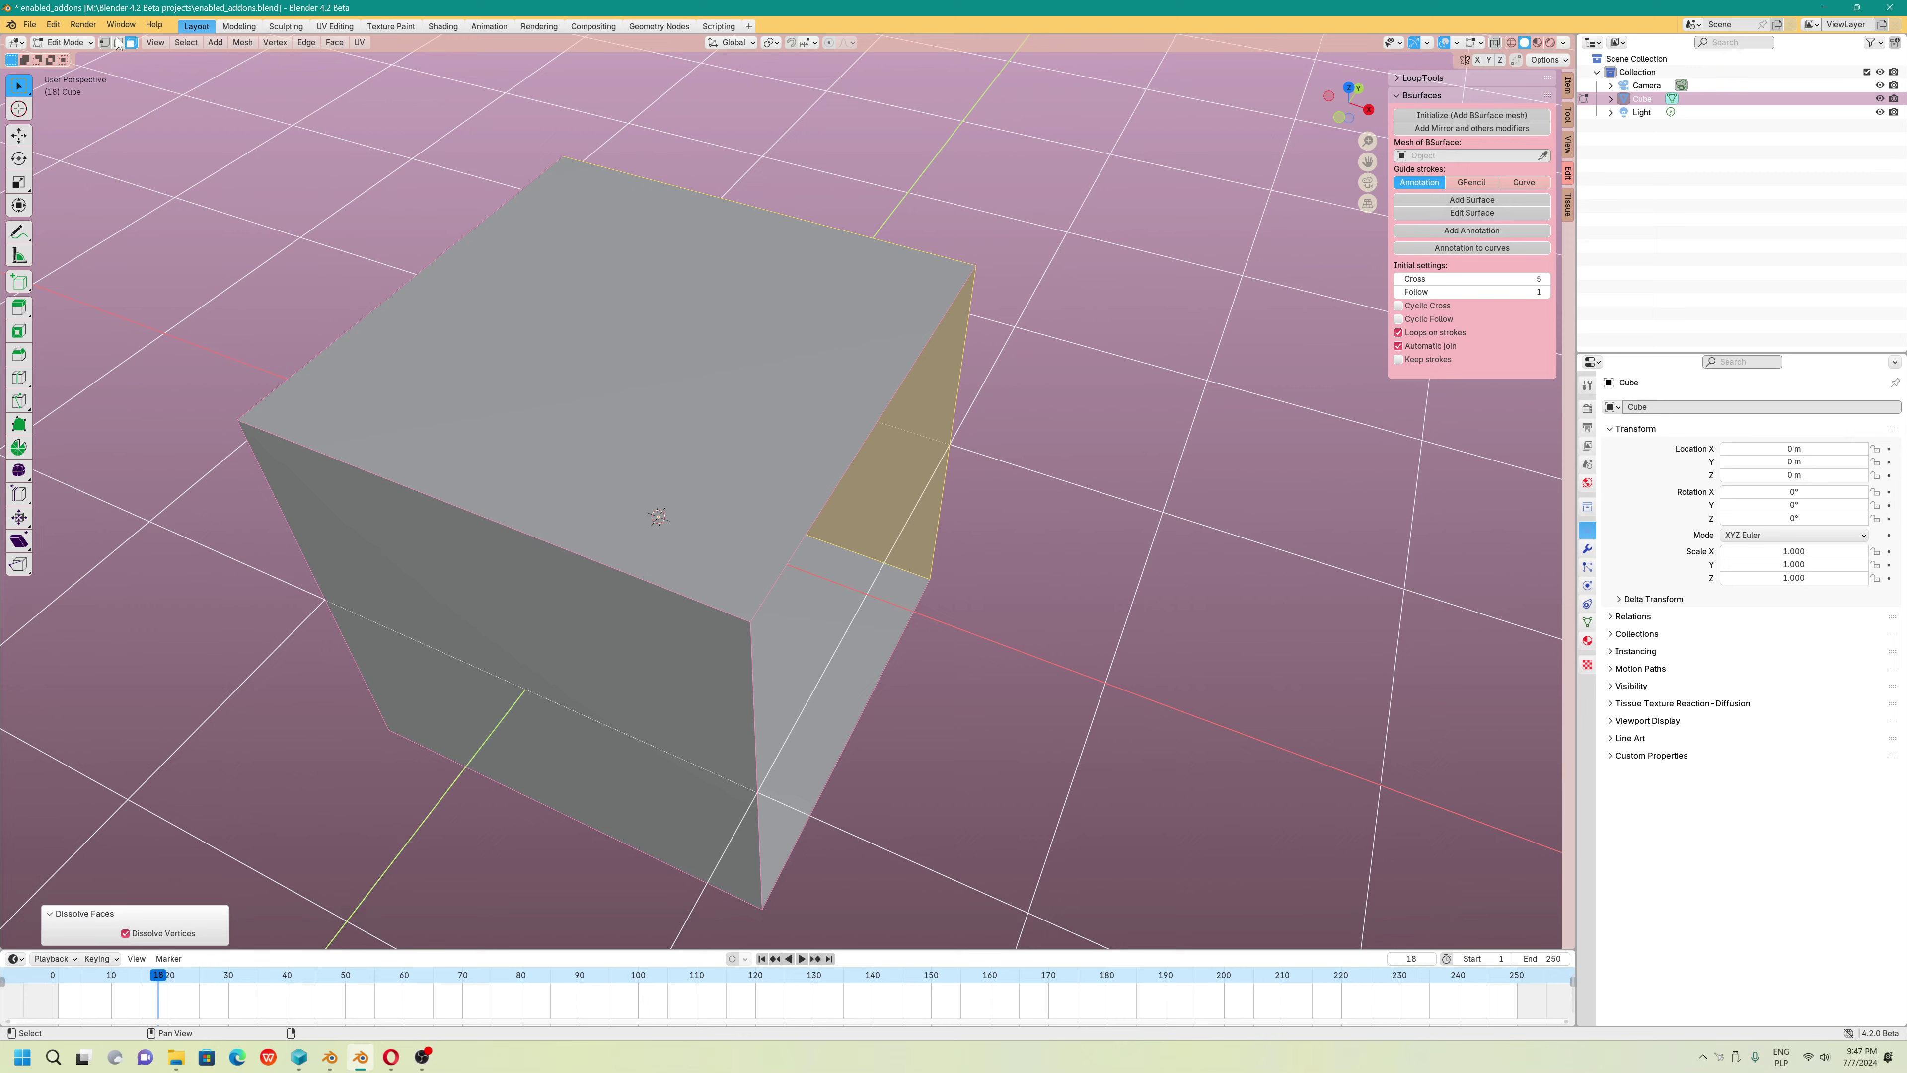
In vertex mode, snap the 3D cursor to the cube's top corner vertex
{"action": "left_click", "coordinate": [104, 43]}
{"action": "key", "text": "alt+a"}
{"action": "scroll", "coordinate": [757, 504], "scroll_direction": "down", "scroll_amount": 2}
{"action": "middle_click_drag", "start_coordinate": [757, 504], "coordinate": [712, 510]}
{"action": "key", "text": "shift+s"}
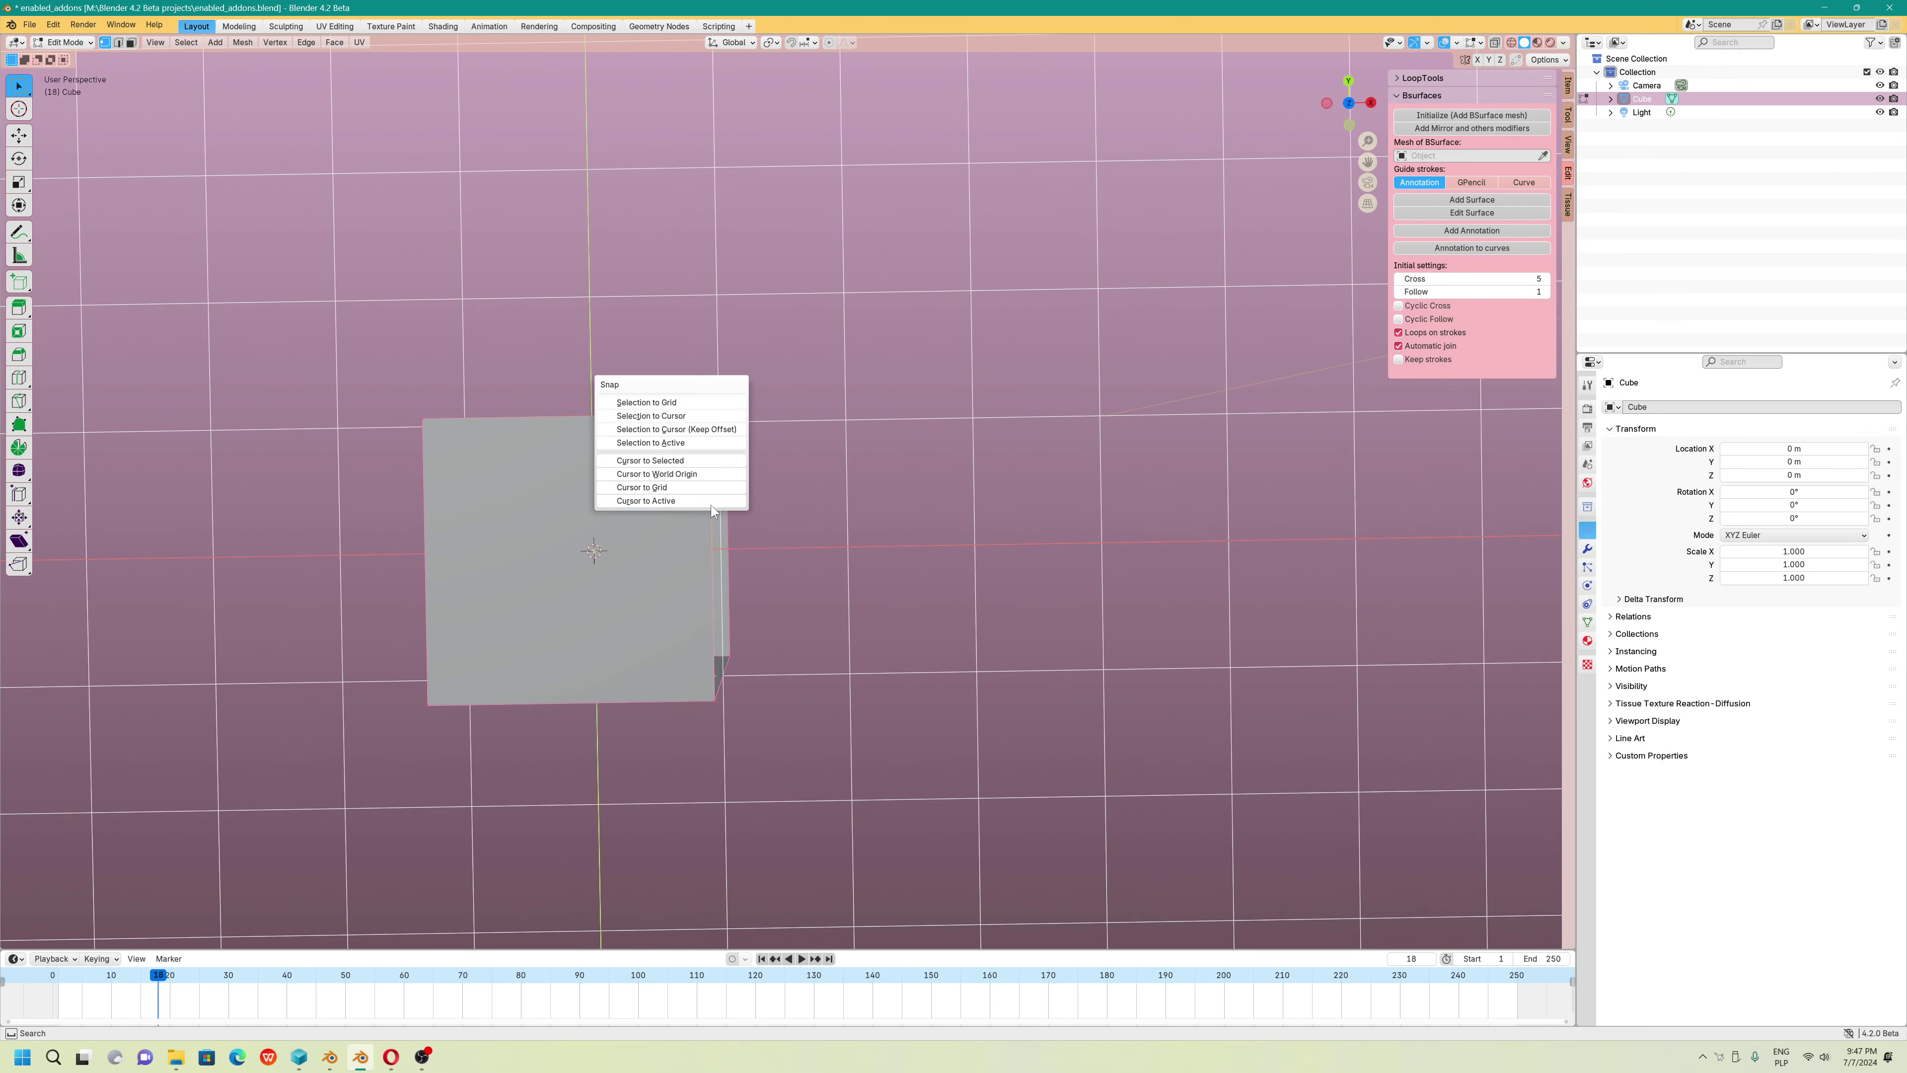
{"action": "left_click", "coordinate": [676, 460]}
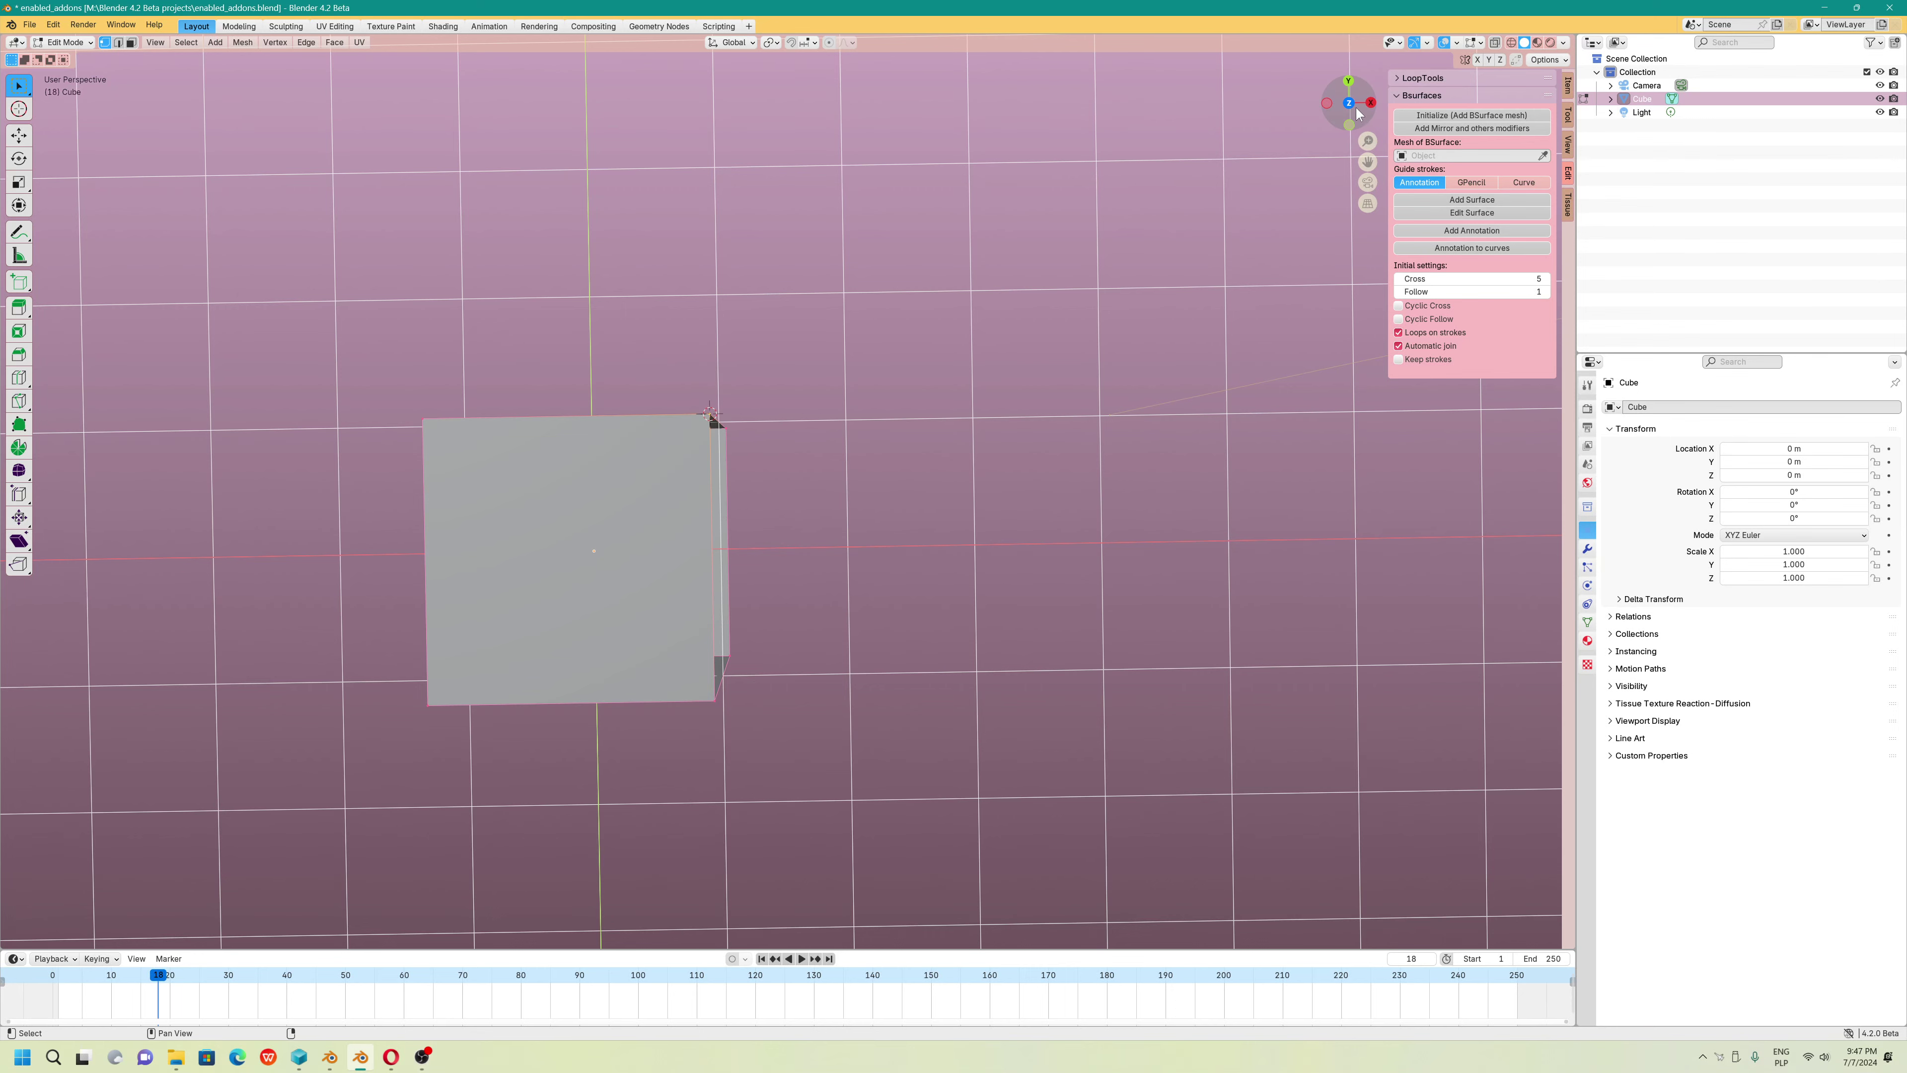
Switch to an orthographic top-down view of the cube
{"action": "left_click_drag", "start_coordinate": [1358, 111], "coordinate": [1349, 108]}
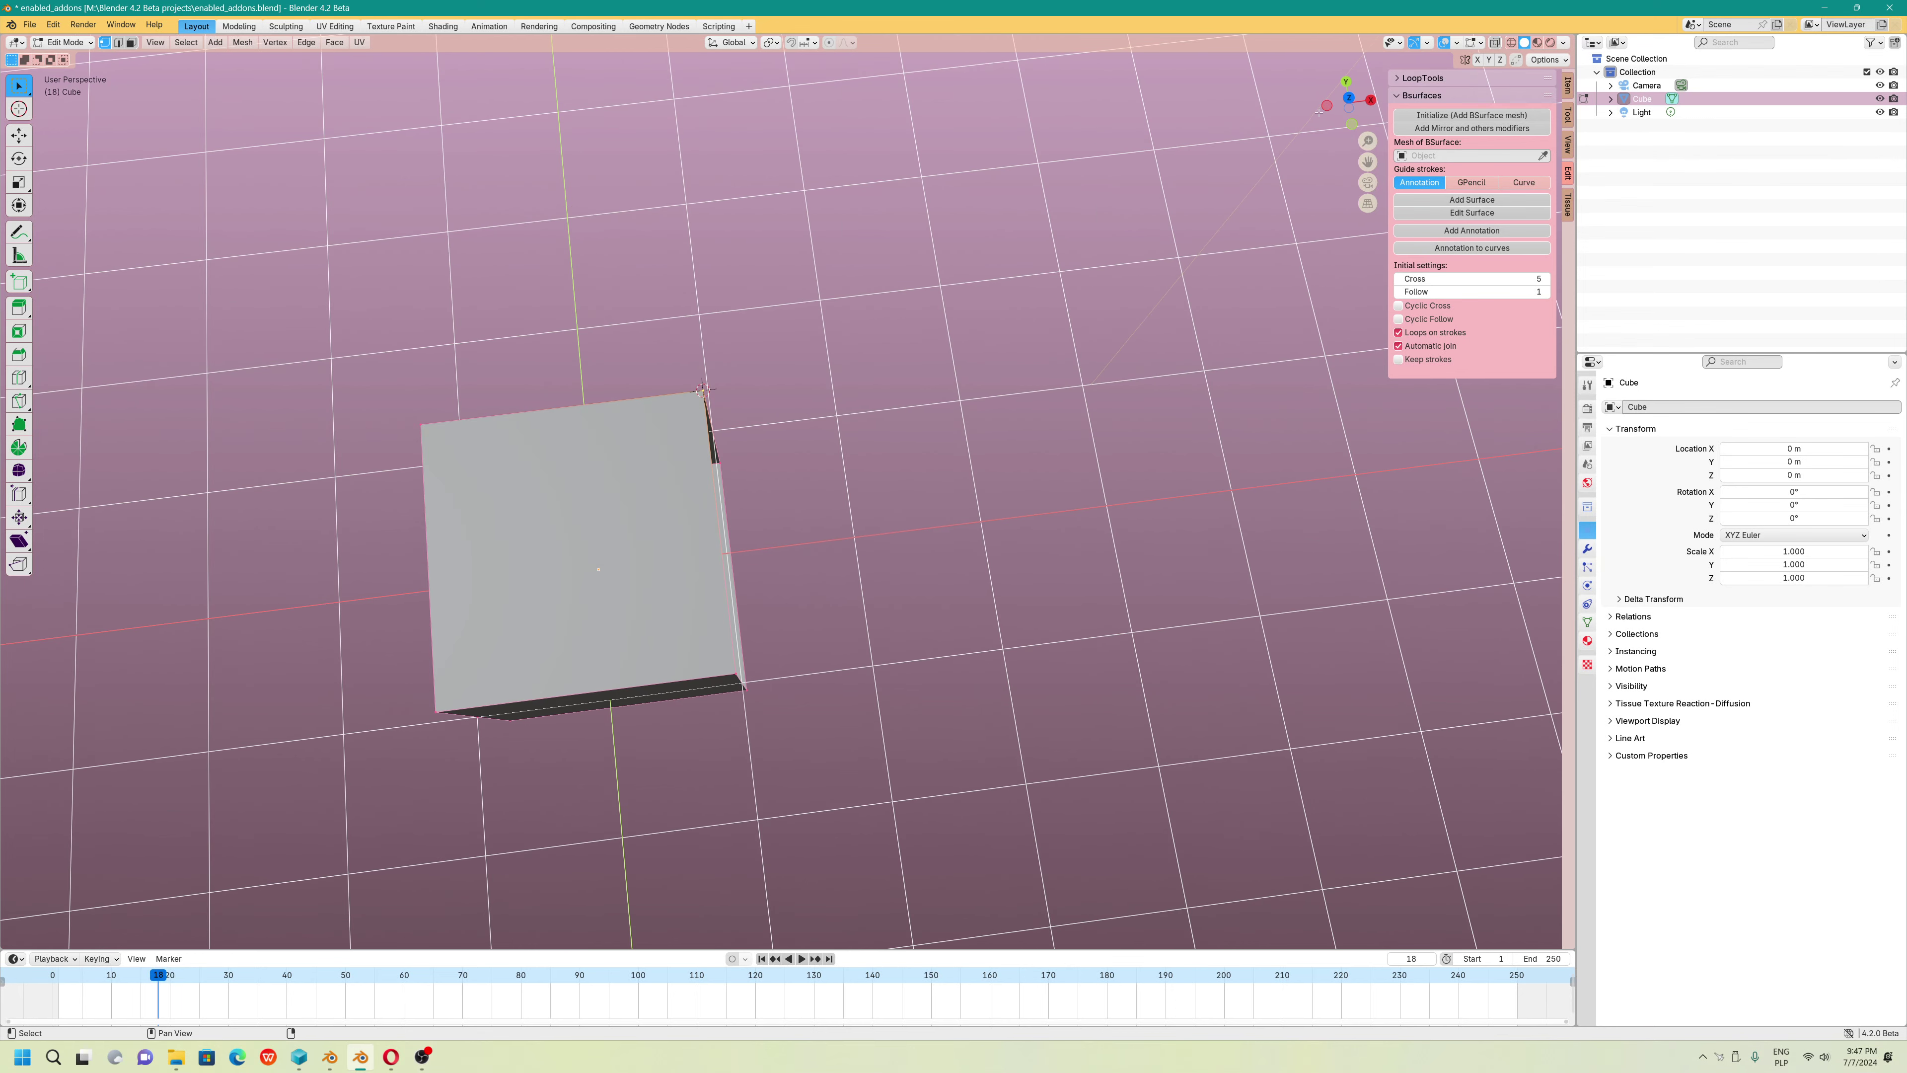
{"action": "left_click", "coordinate": [1348, 99]}
{"action": "key", "text": "KP_5"}
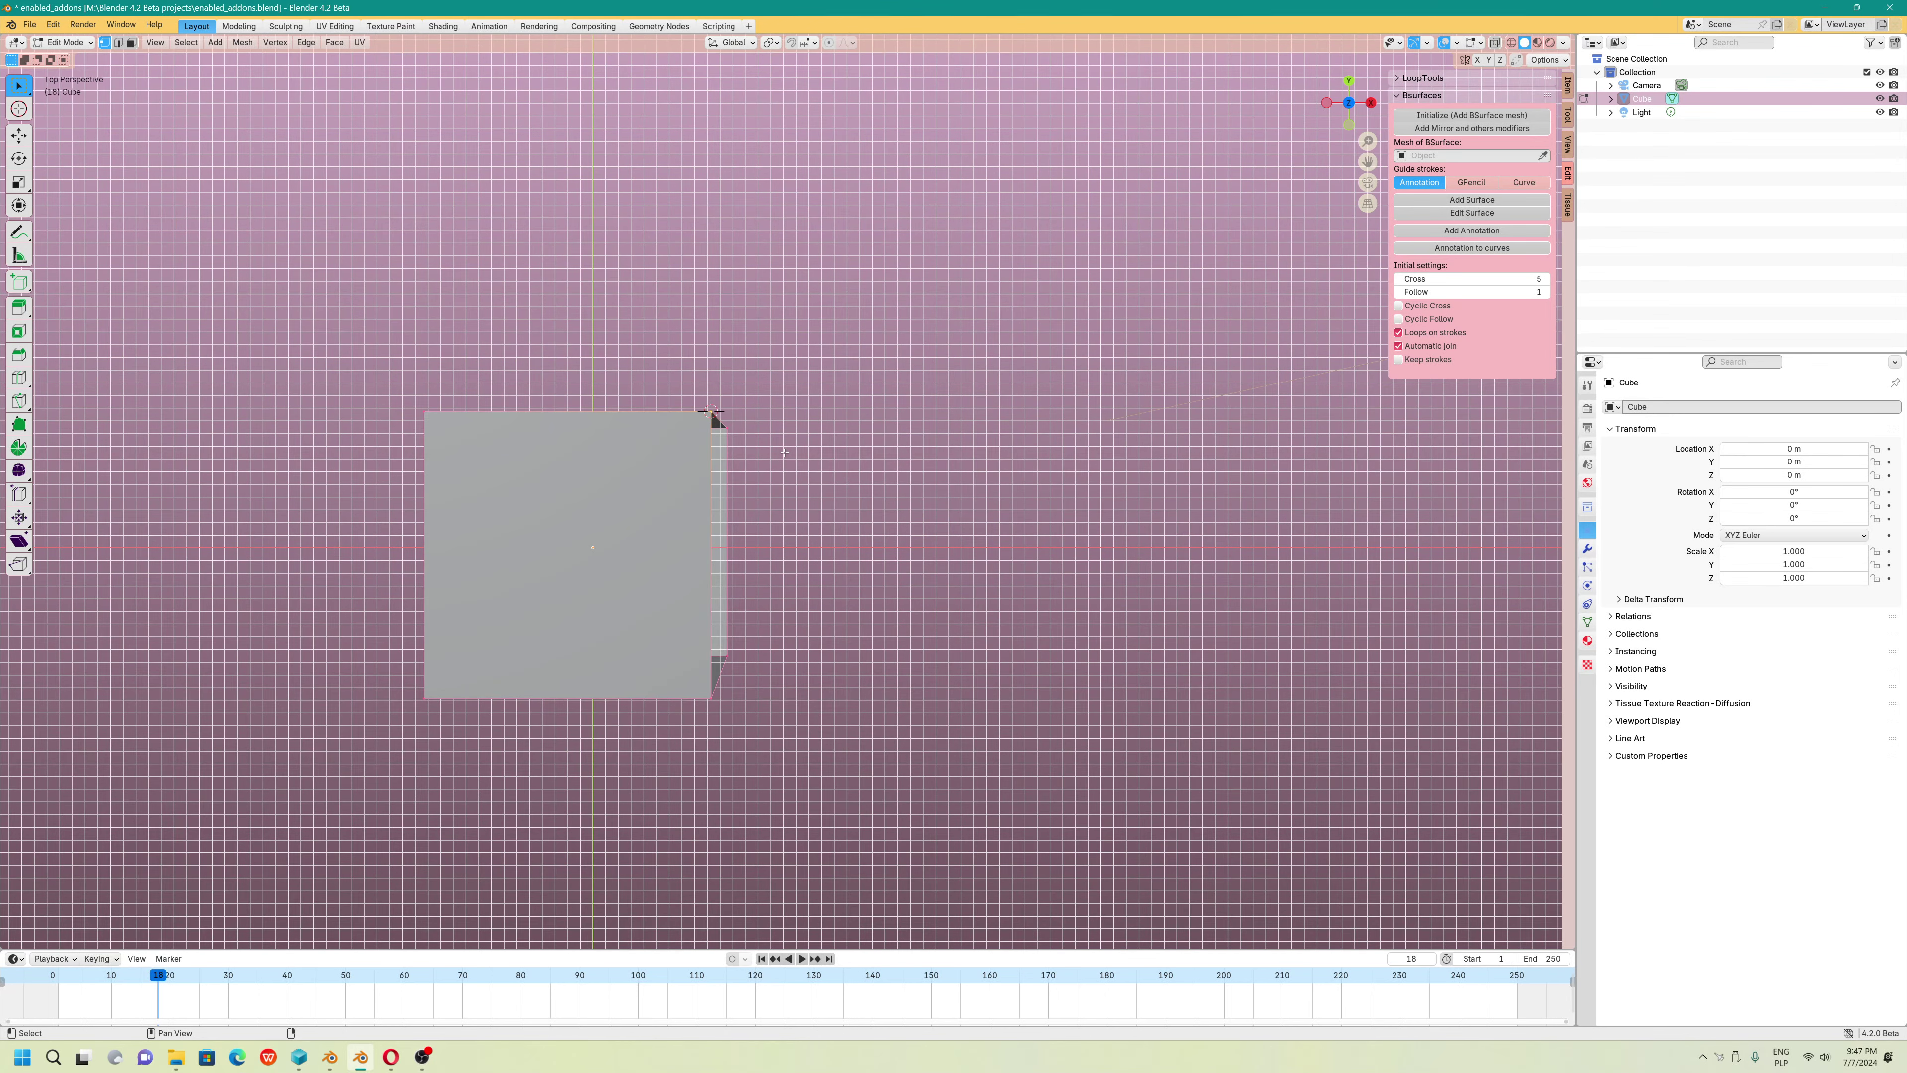
{"action": "key", "text": "KP_4"}
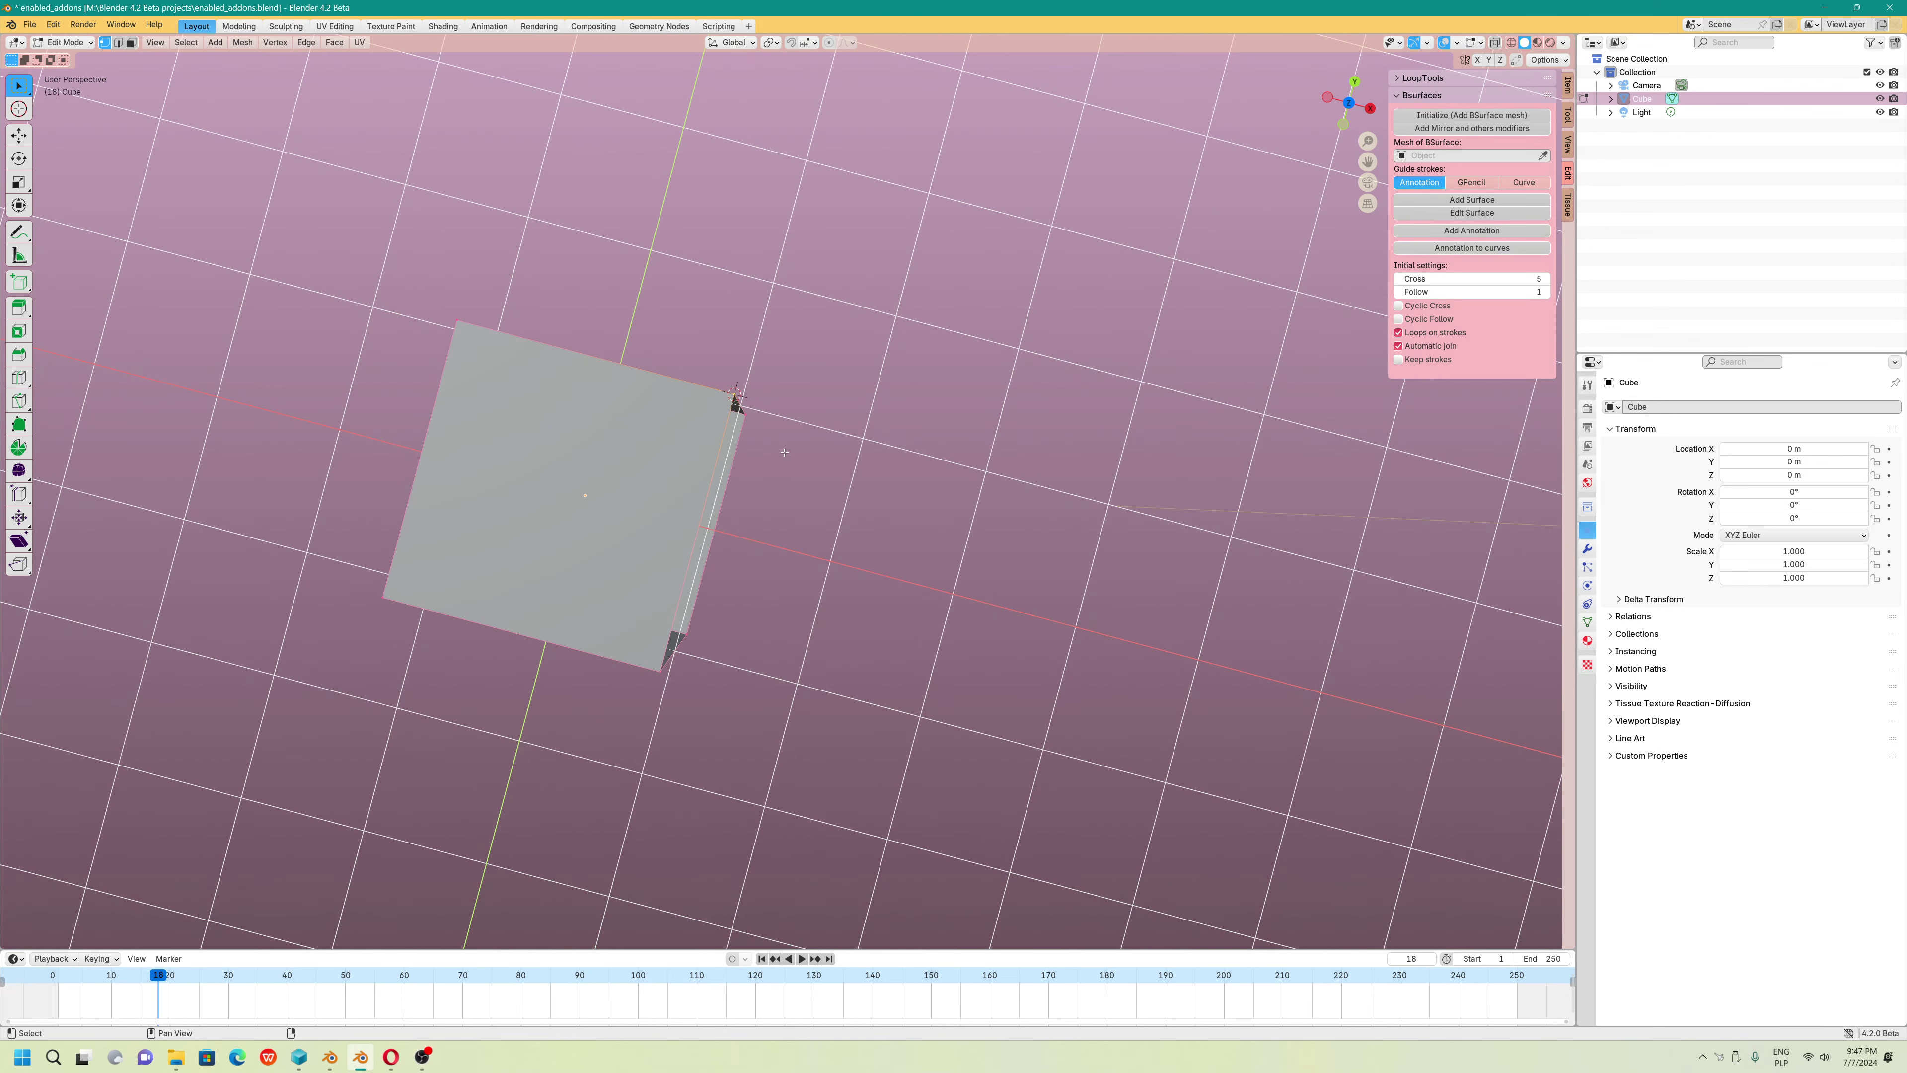
{"action": "key", "text": "KP_5"}
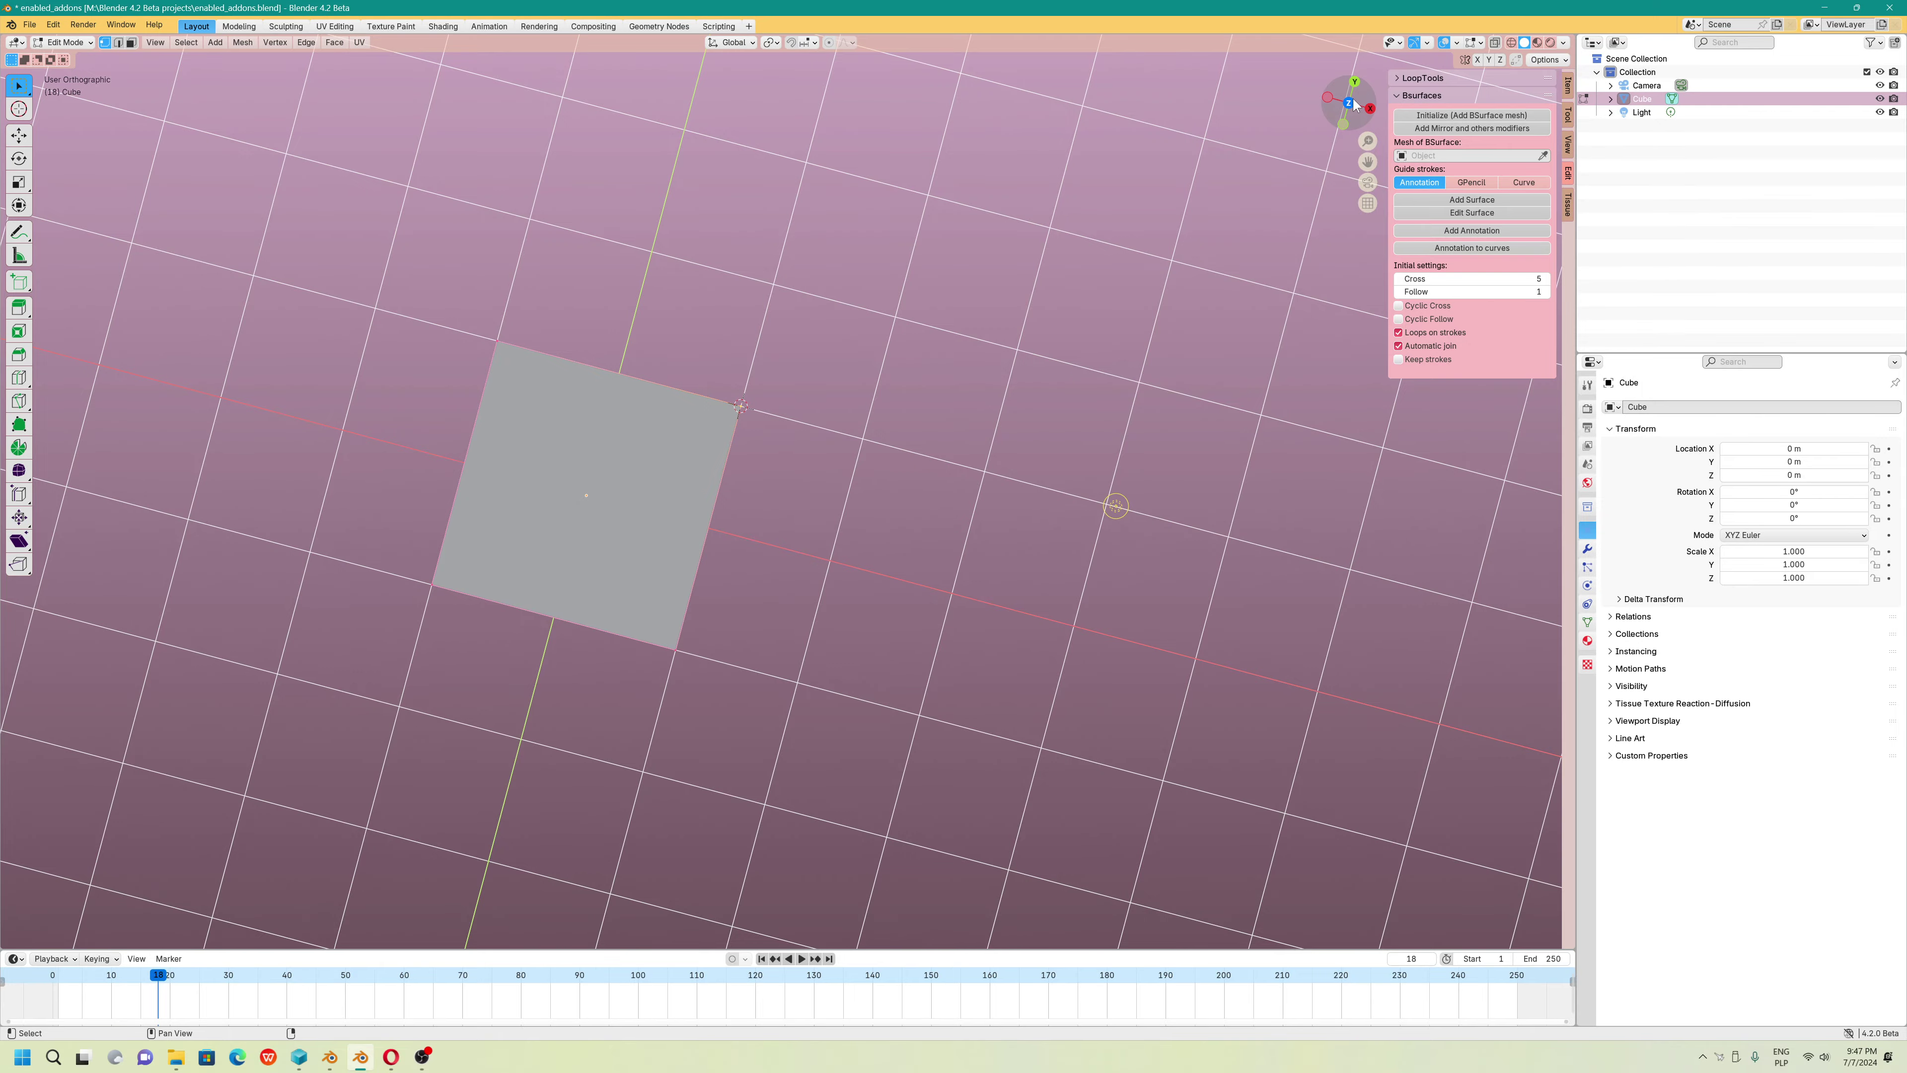
In top view, draw a 3D-cursor-placed annotation stroke rightward from the cube corner
{"action": "key", "text": "ctrl+KP_7"}
{"action": "middle_click_drag", "start_coordinate": [801, 503], "coordinate": [1363, 109]}
{"action": "key", "text": "KP_7"}
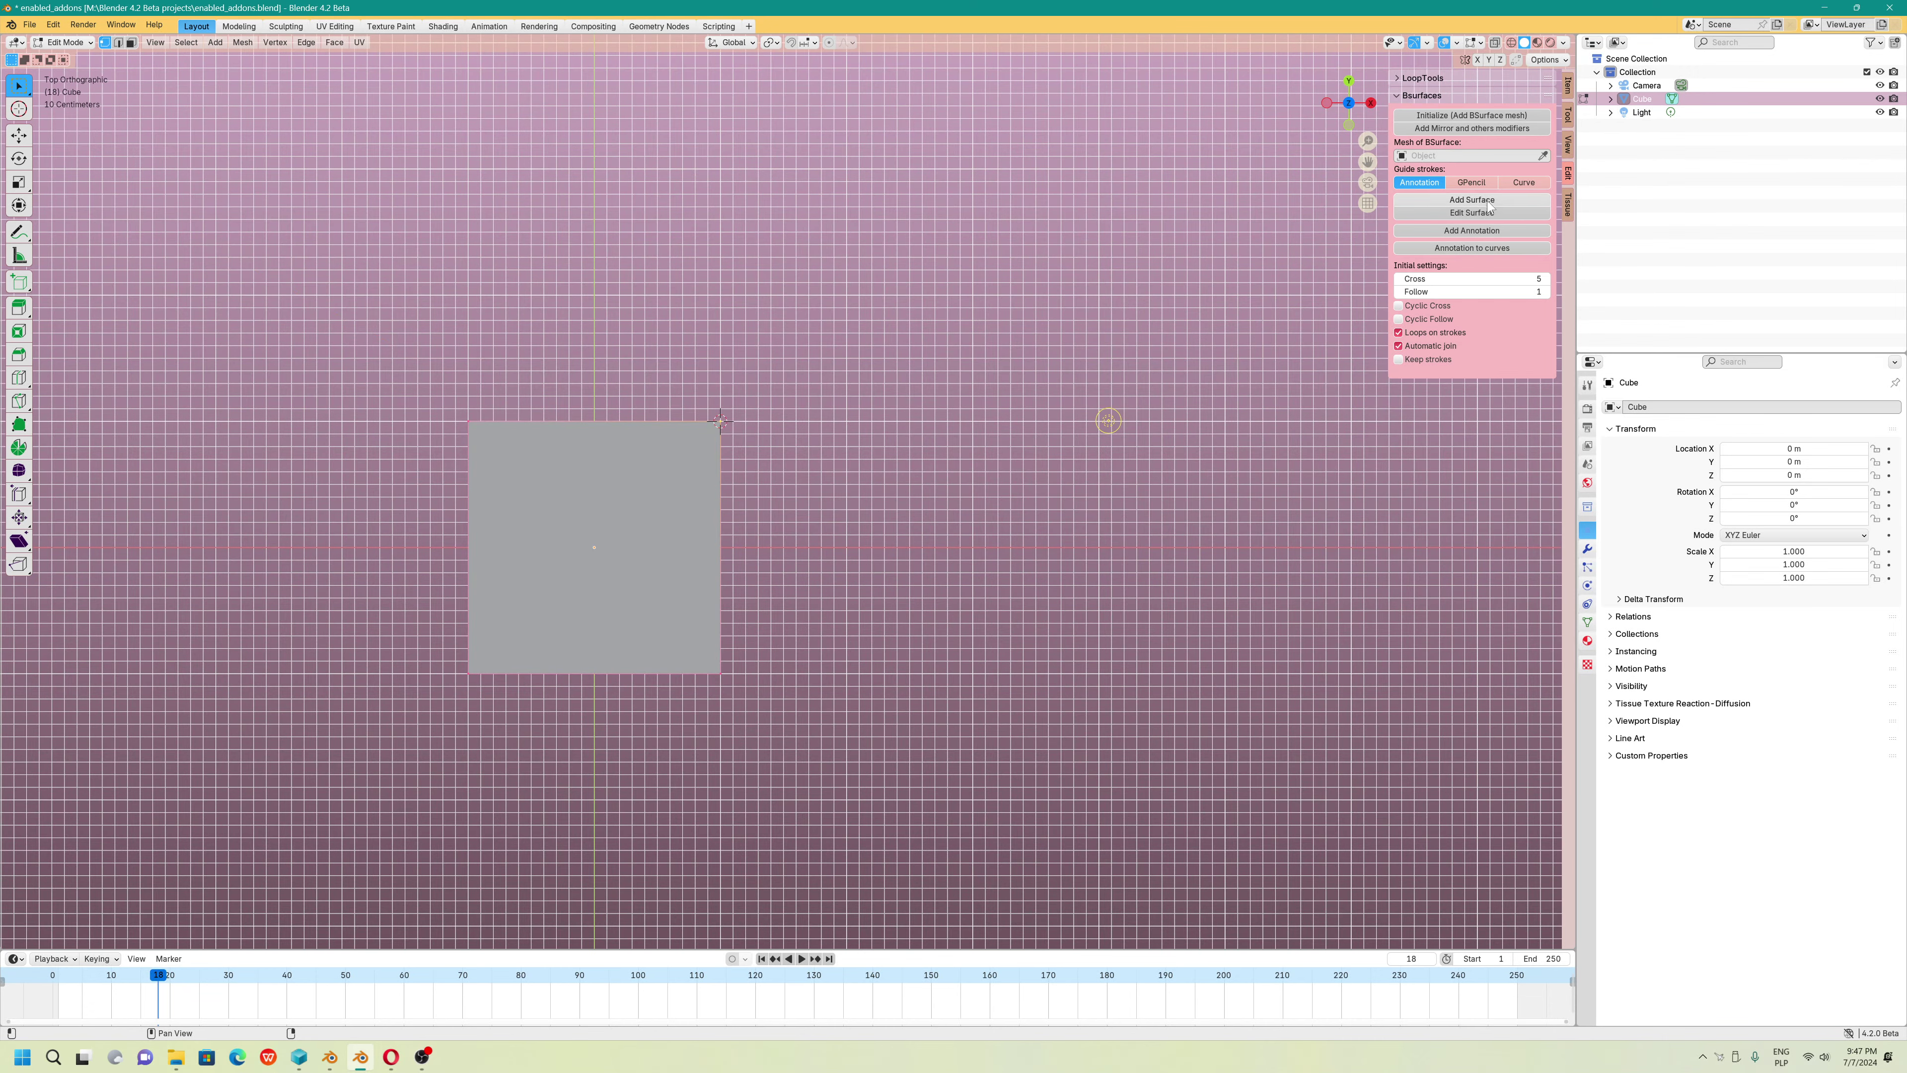
{"action": "left_click", "coordinate": [1472, 230]}
{"action": "left_click", "coordinate": [81, 59]}
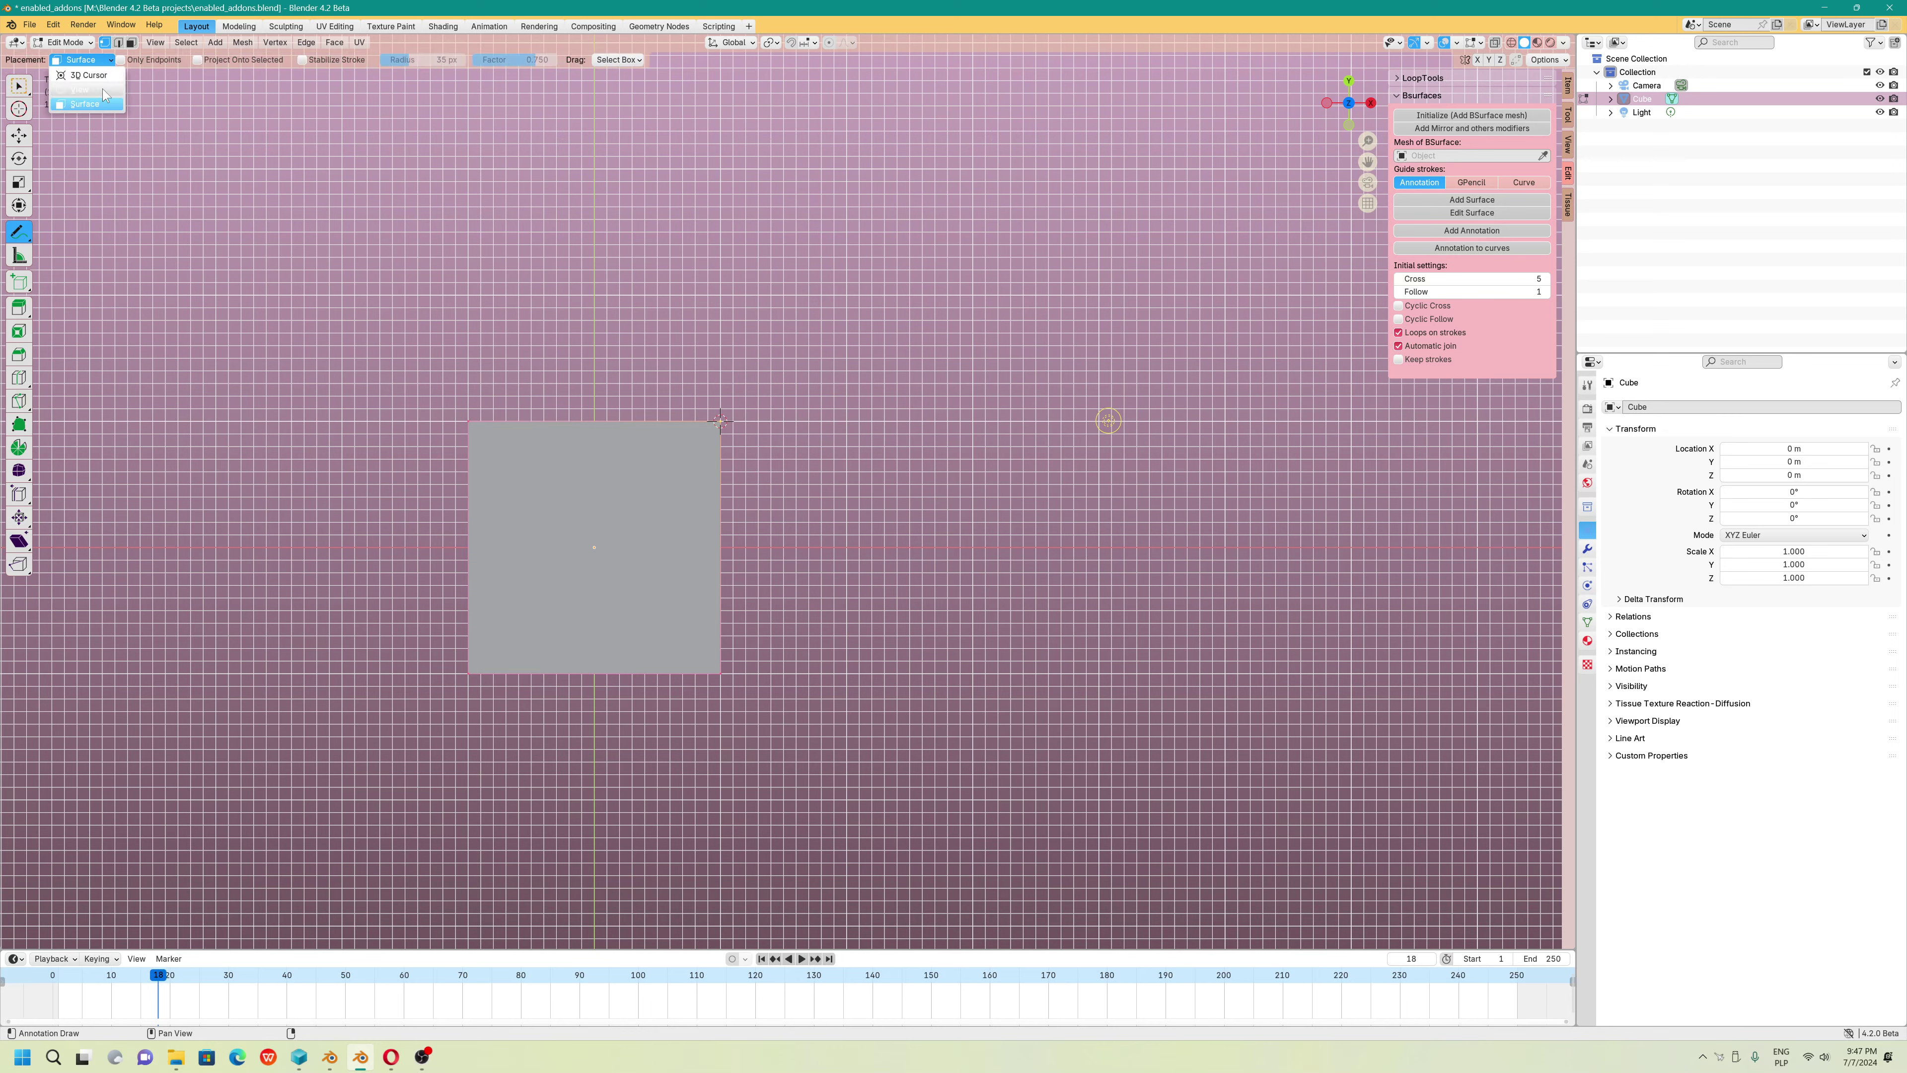
{"action": "left_click", "coordinate": [82, 91]}
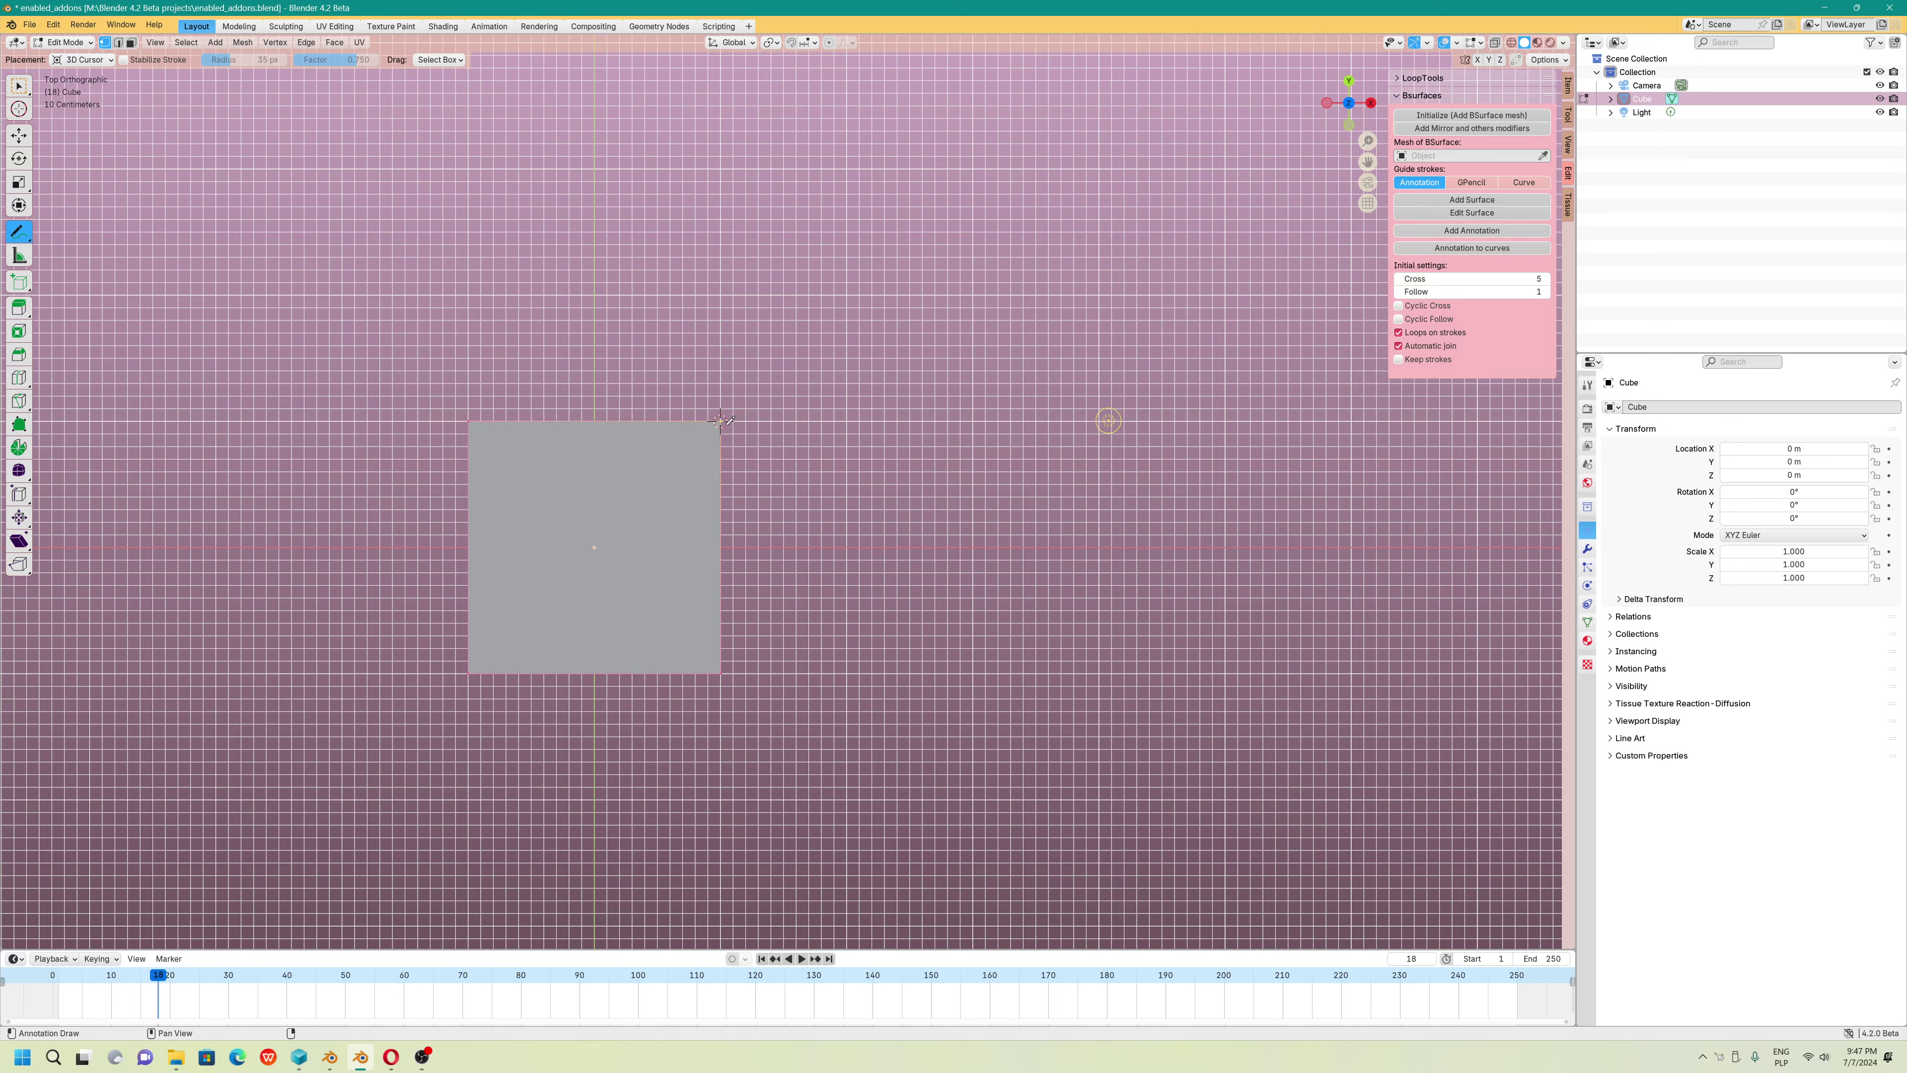
{"action": "left_click_drag", "start_coordinate": [721, 420], "coordinate": [815, 412]}
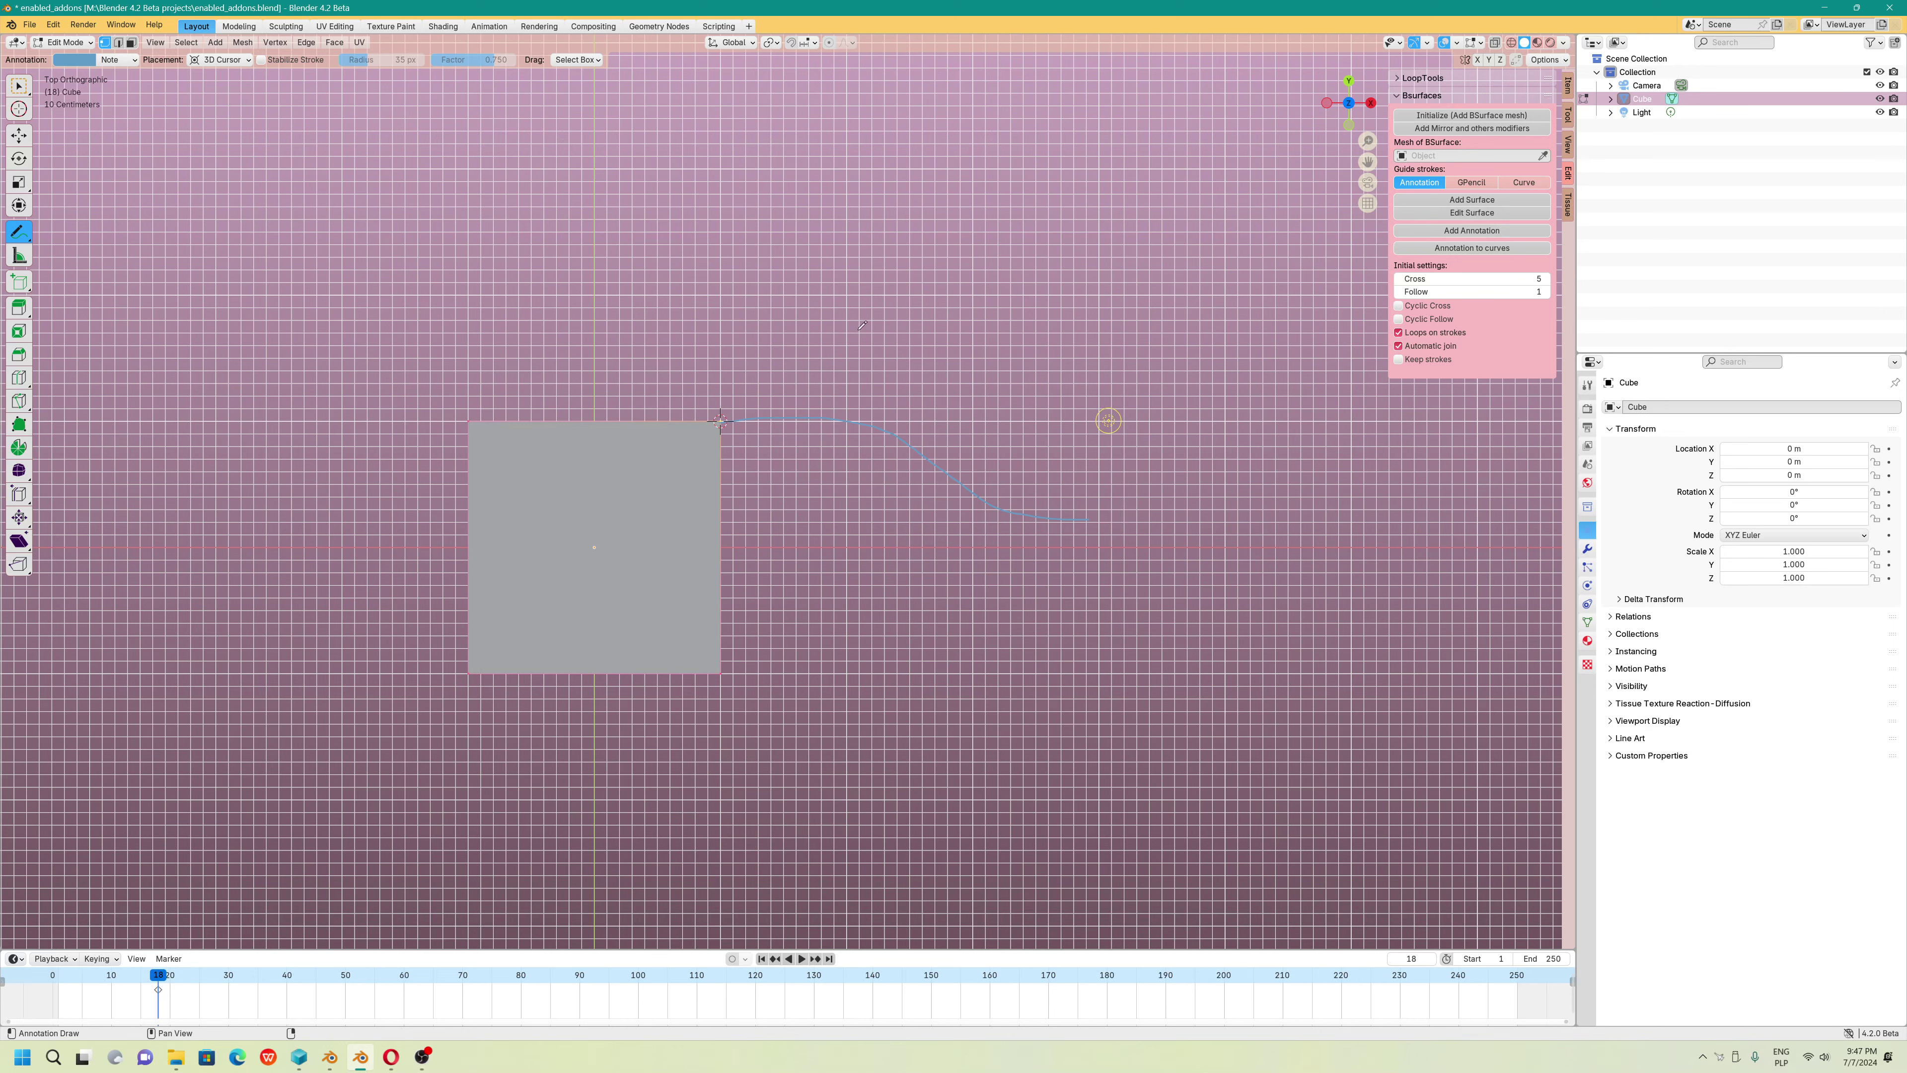
Convert the annotation stroke into an Annotation_curve object
{"action": "left_click", "coordinate": [1472, 247]}
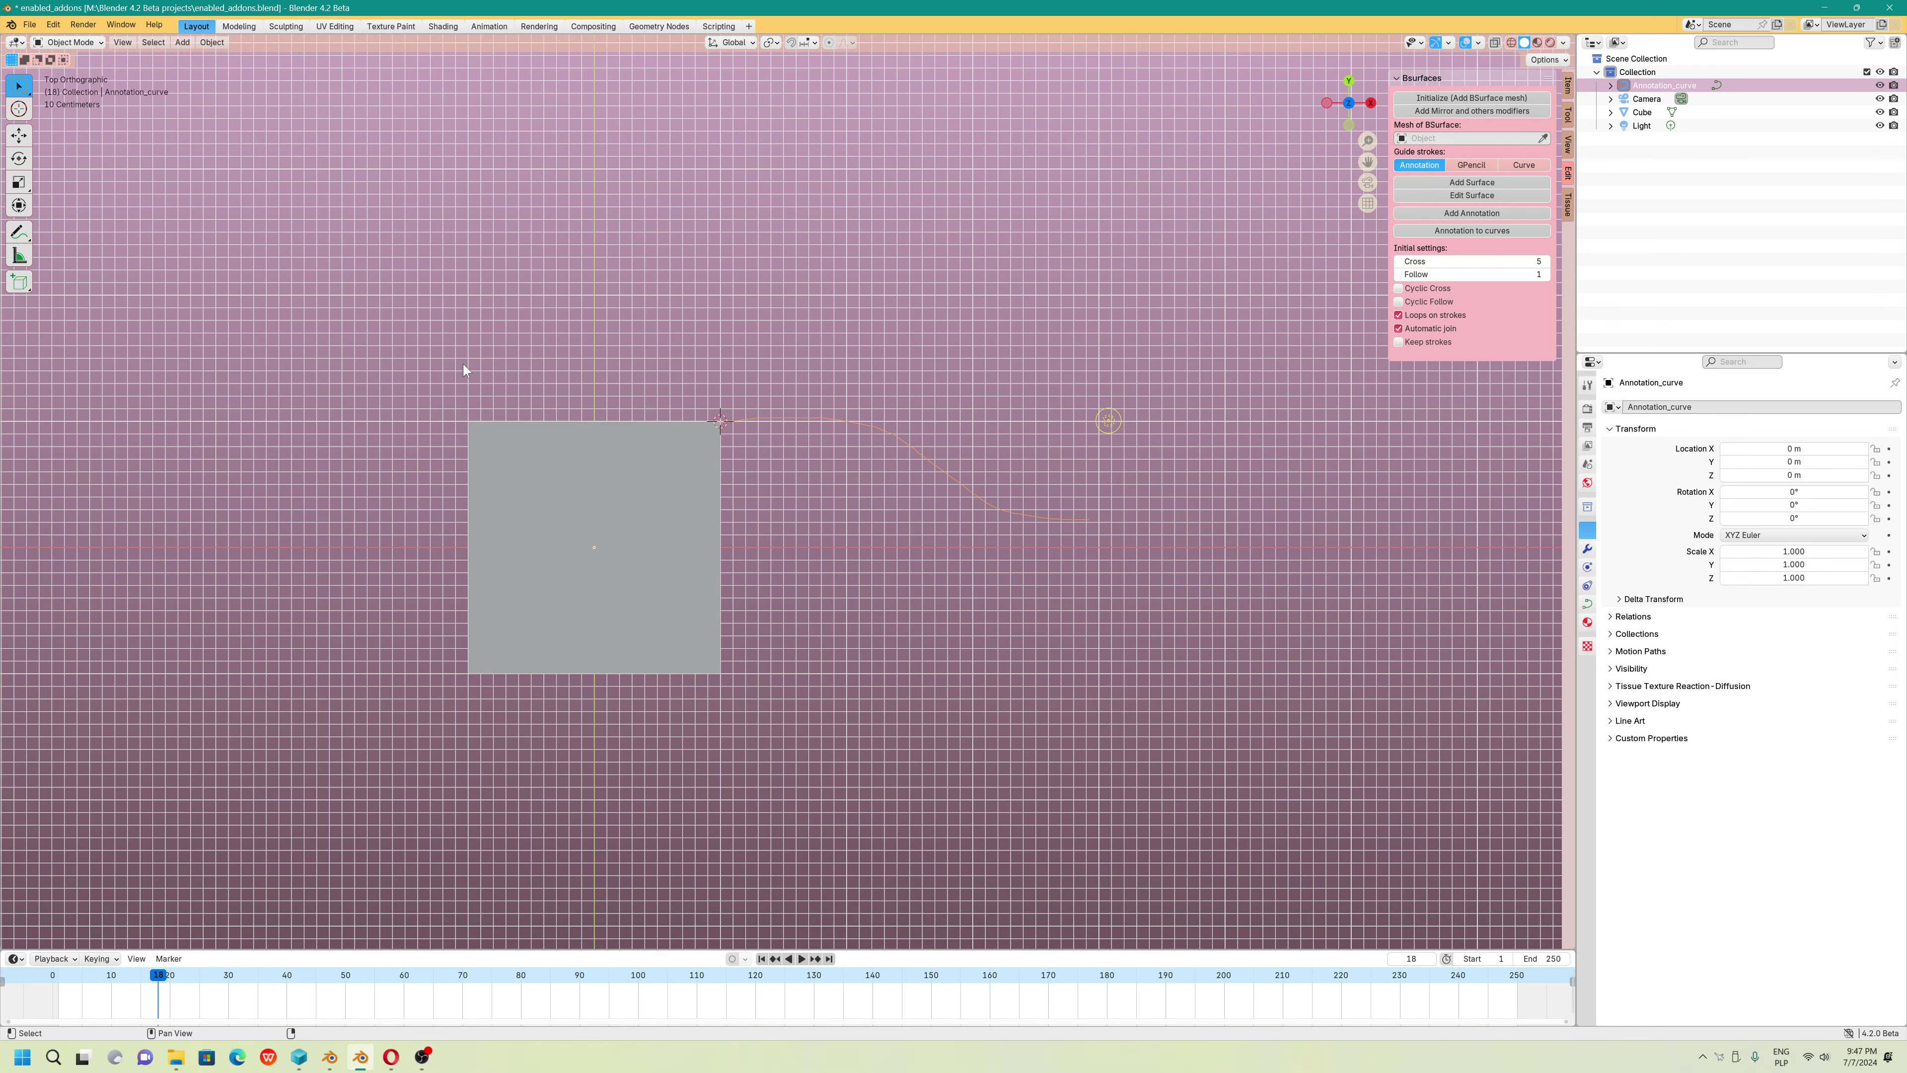
{"action": "left_click", "coordinate": [18, 135]}
{"action": "middle_click_drag", "start_coordinate": [153, 187], "coordinate": [784, 418]}
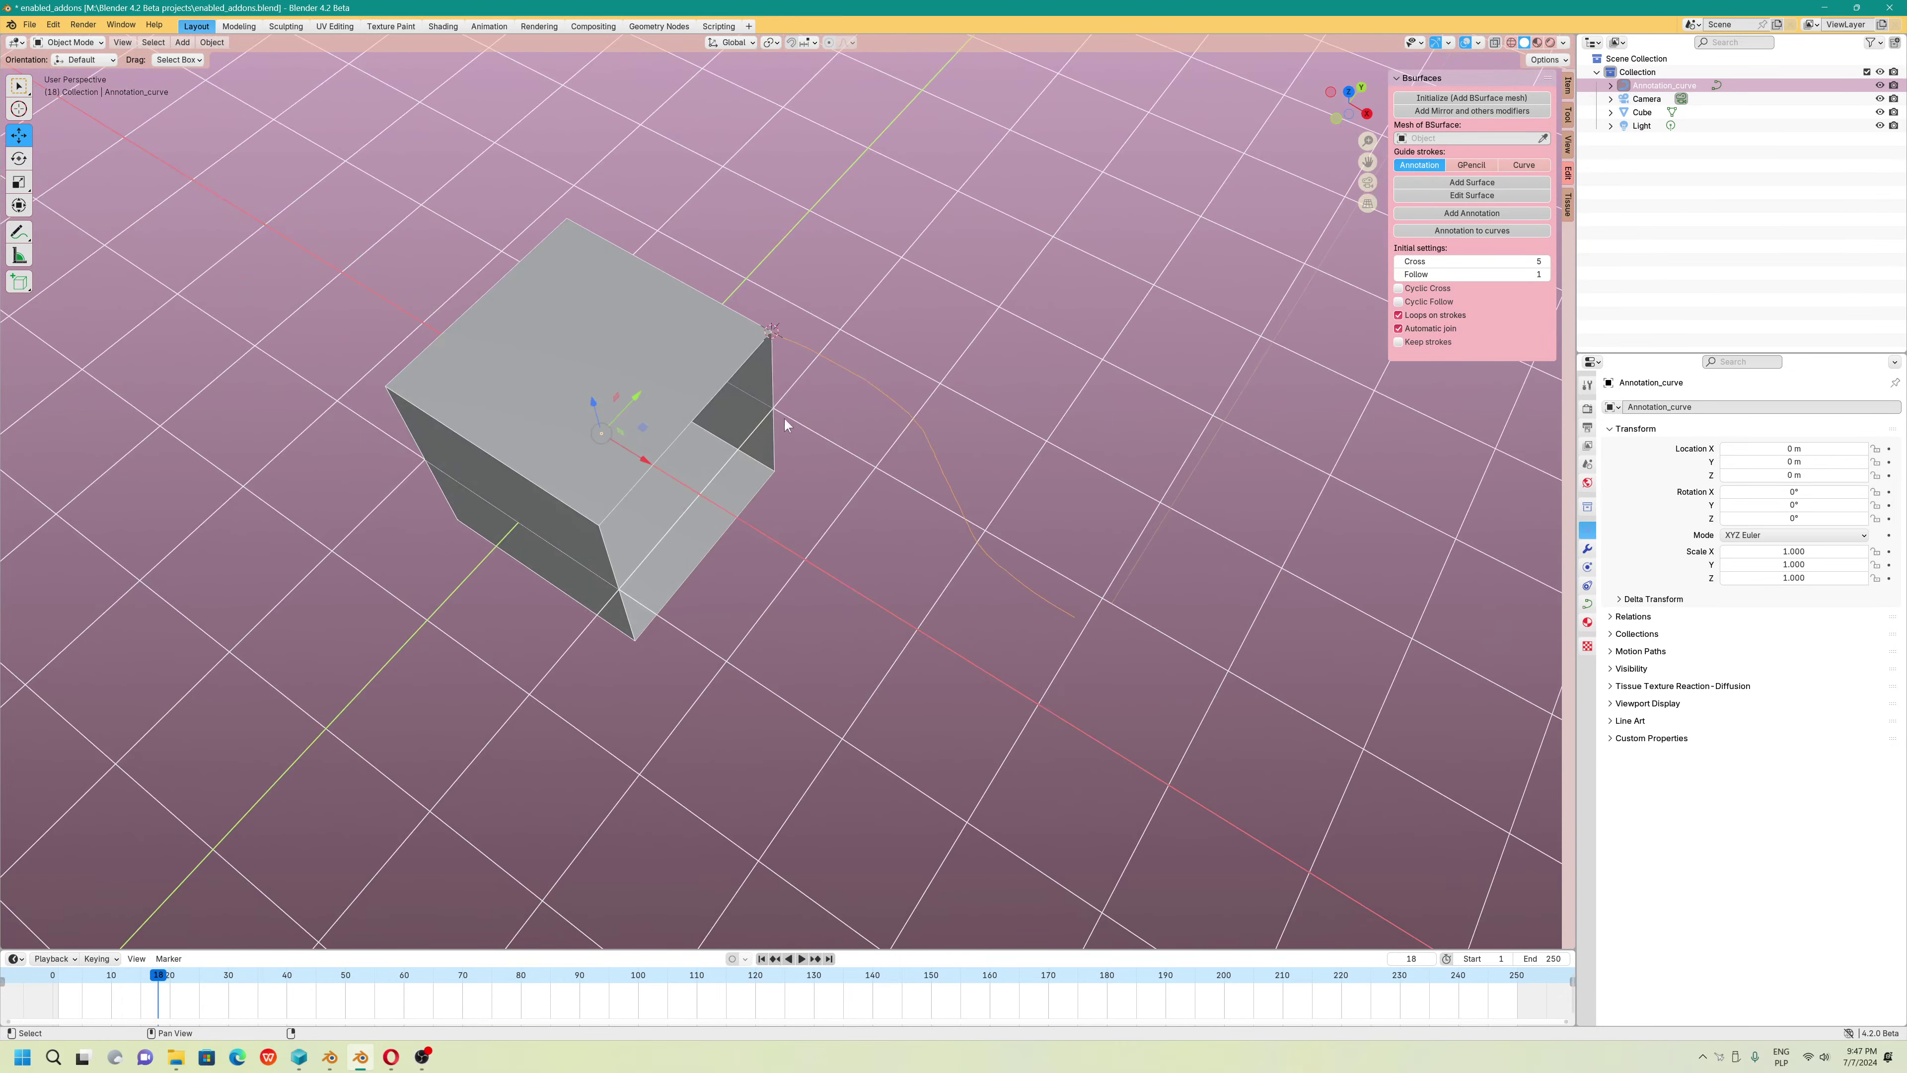
Decimate all curve points at a lower ratio, then undo to keep the dense points
{"action": "key", "text": "Tab"}
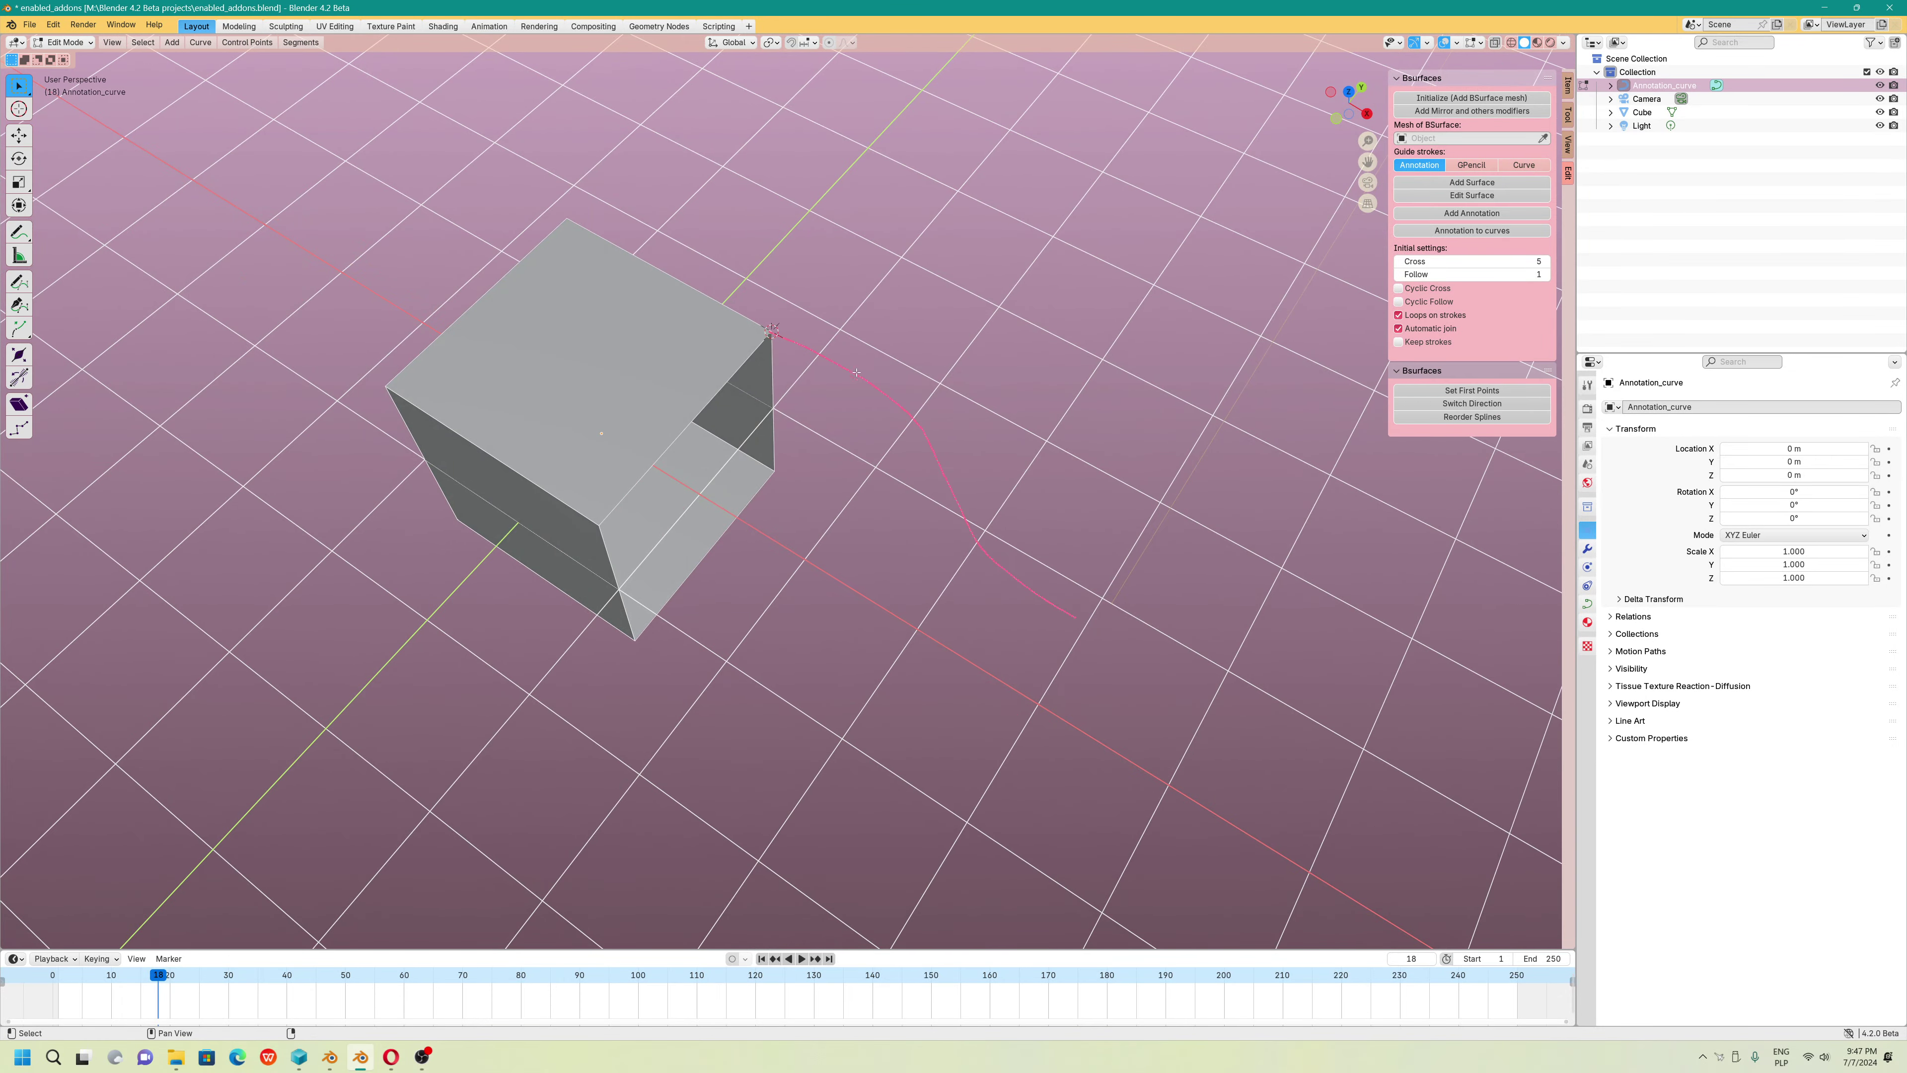
{"action": "left_click_drag", "start_coordinate": [691, 276], "coordinate": [1129, 701]}
{"action": "left_click", "coordinate": [206, 44]}
{"action": "mouse_move", "coordinate": [255, 211]}
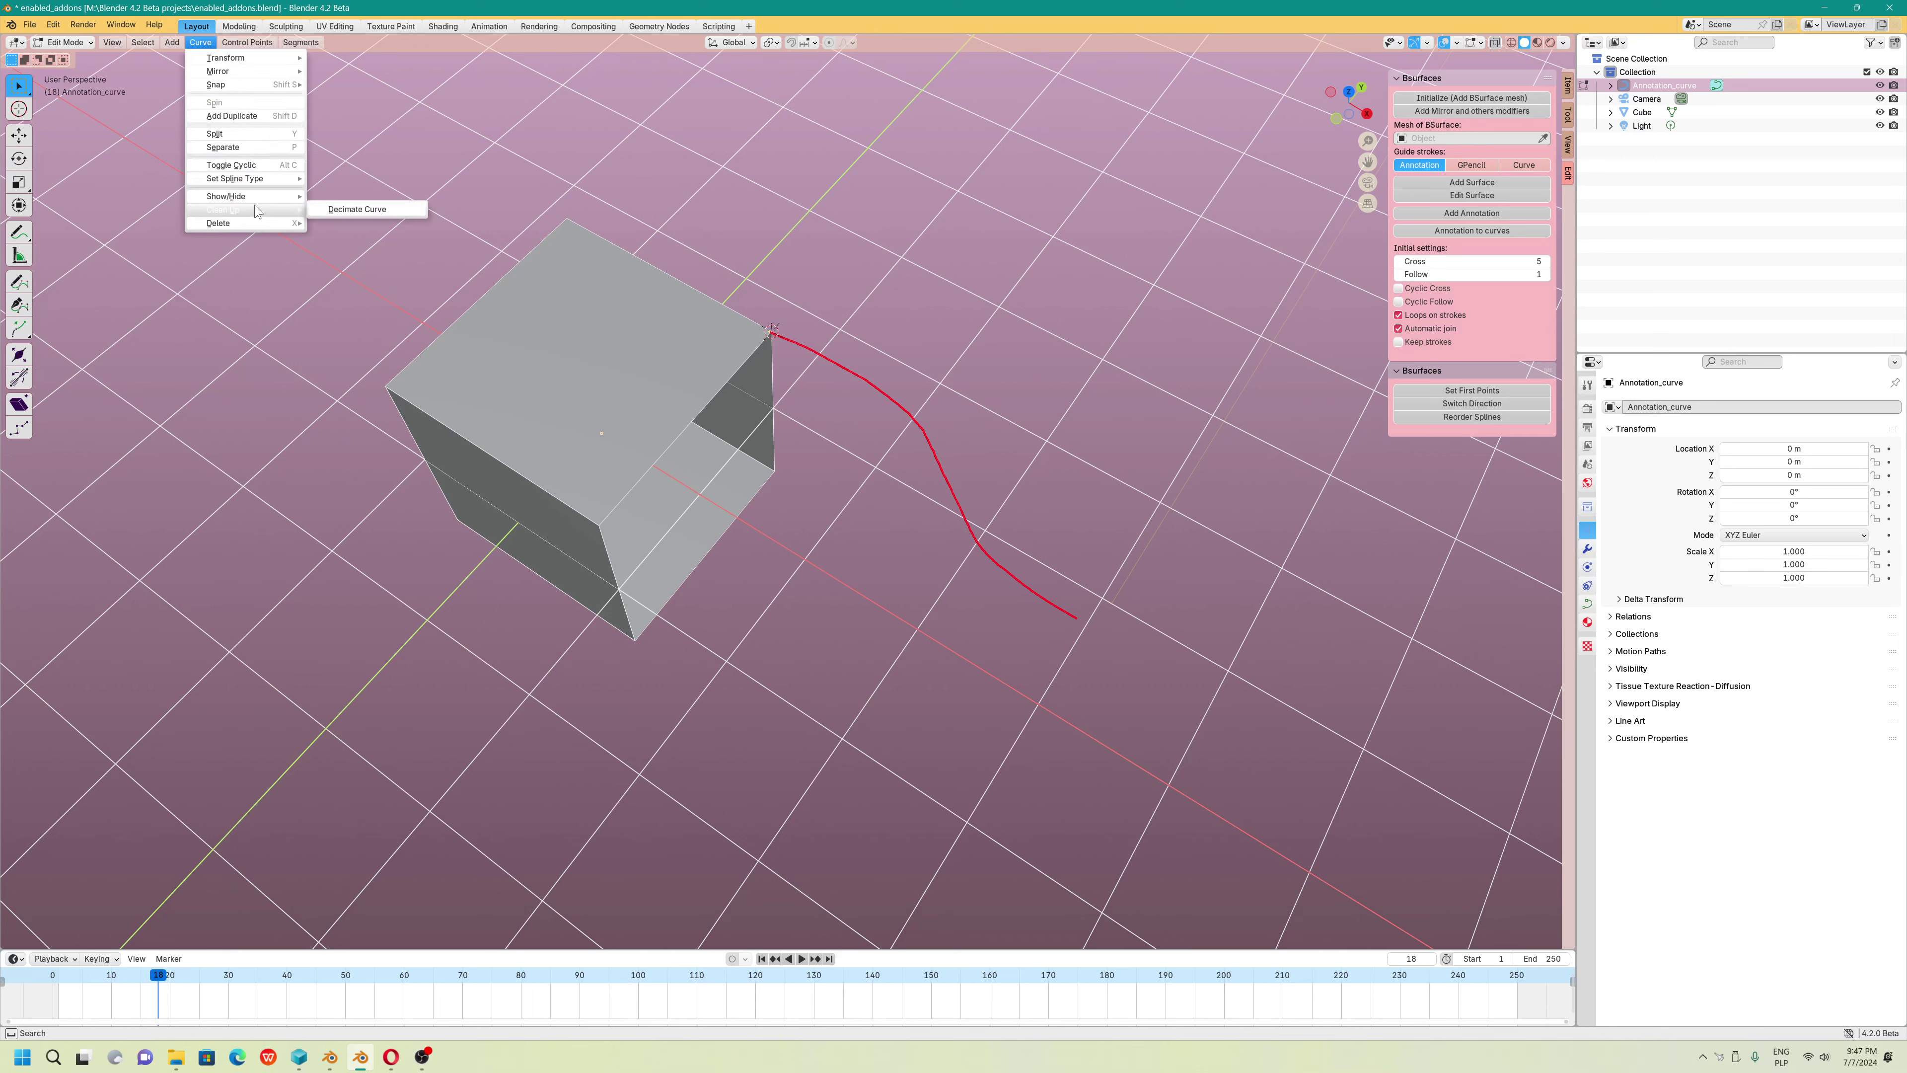
{"action": "left_click", "coordinate": [383, 215]}
{"action": "left_click_drag", "start_coordinate": [216, 931], "coordinate": [121, 932]}
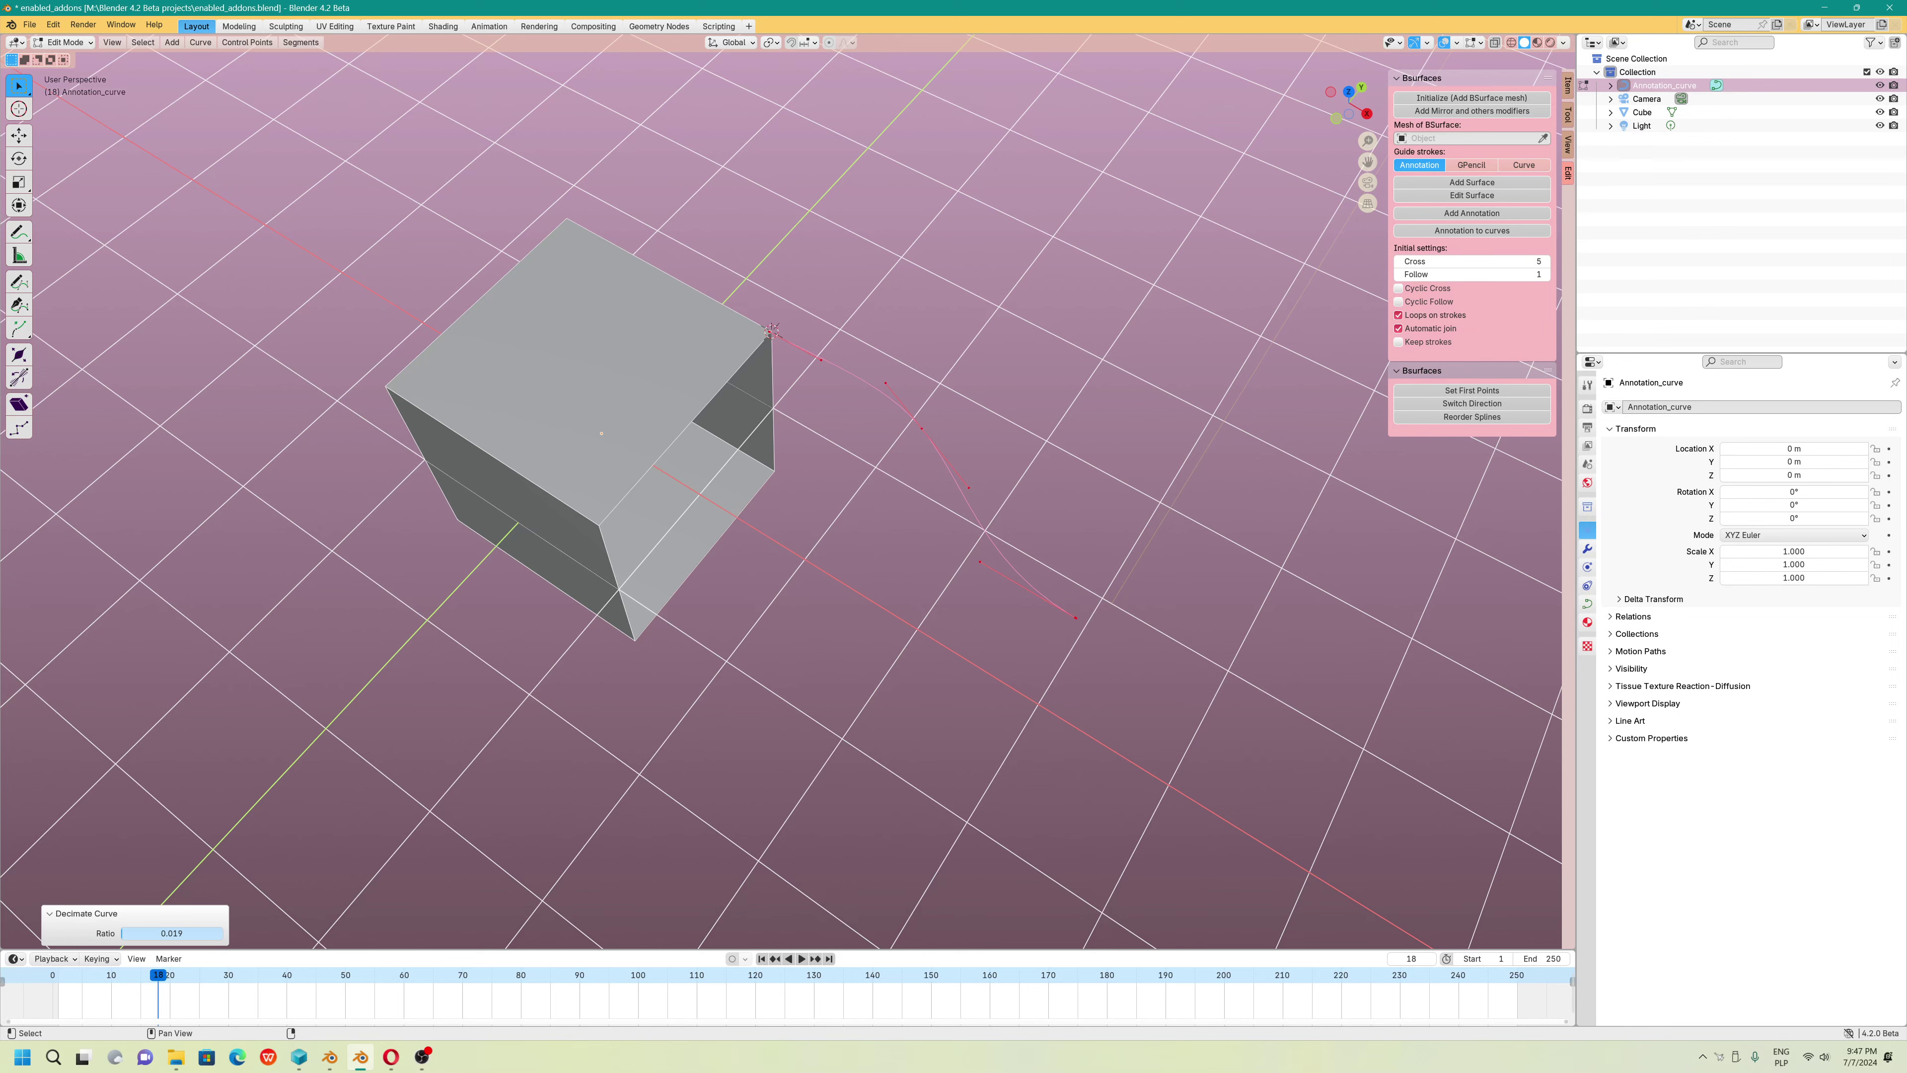
{"action": "middle_click_drag", "start_coordinate": [759, 639], "coordinate": [881, 640]}
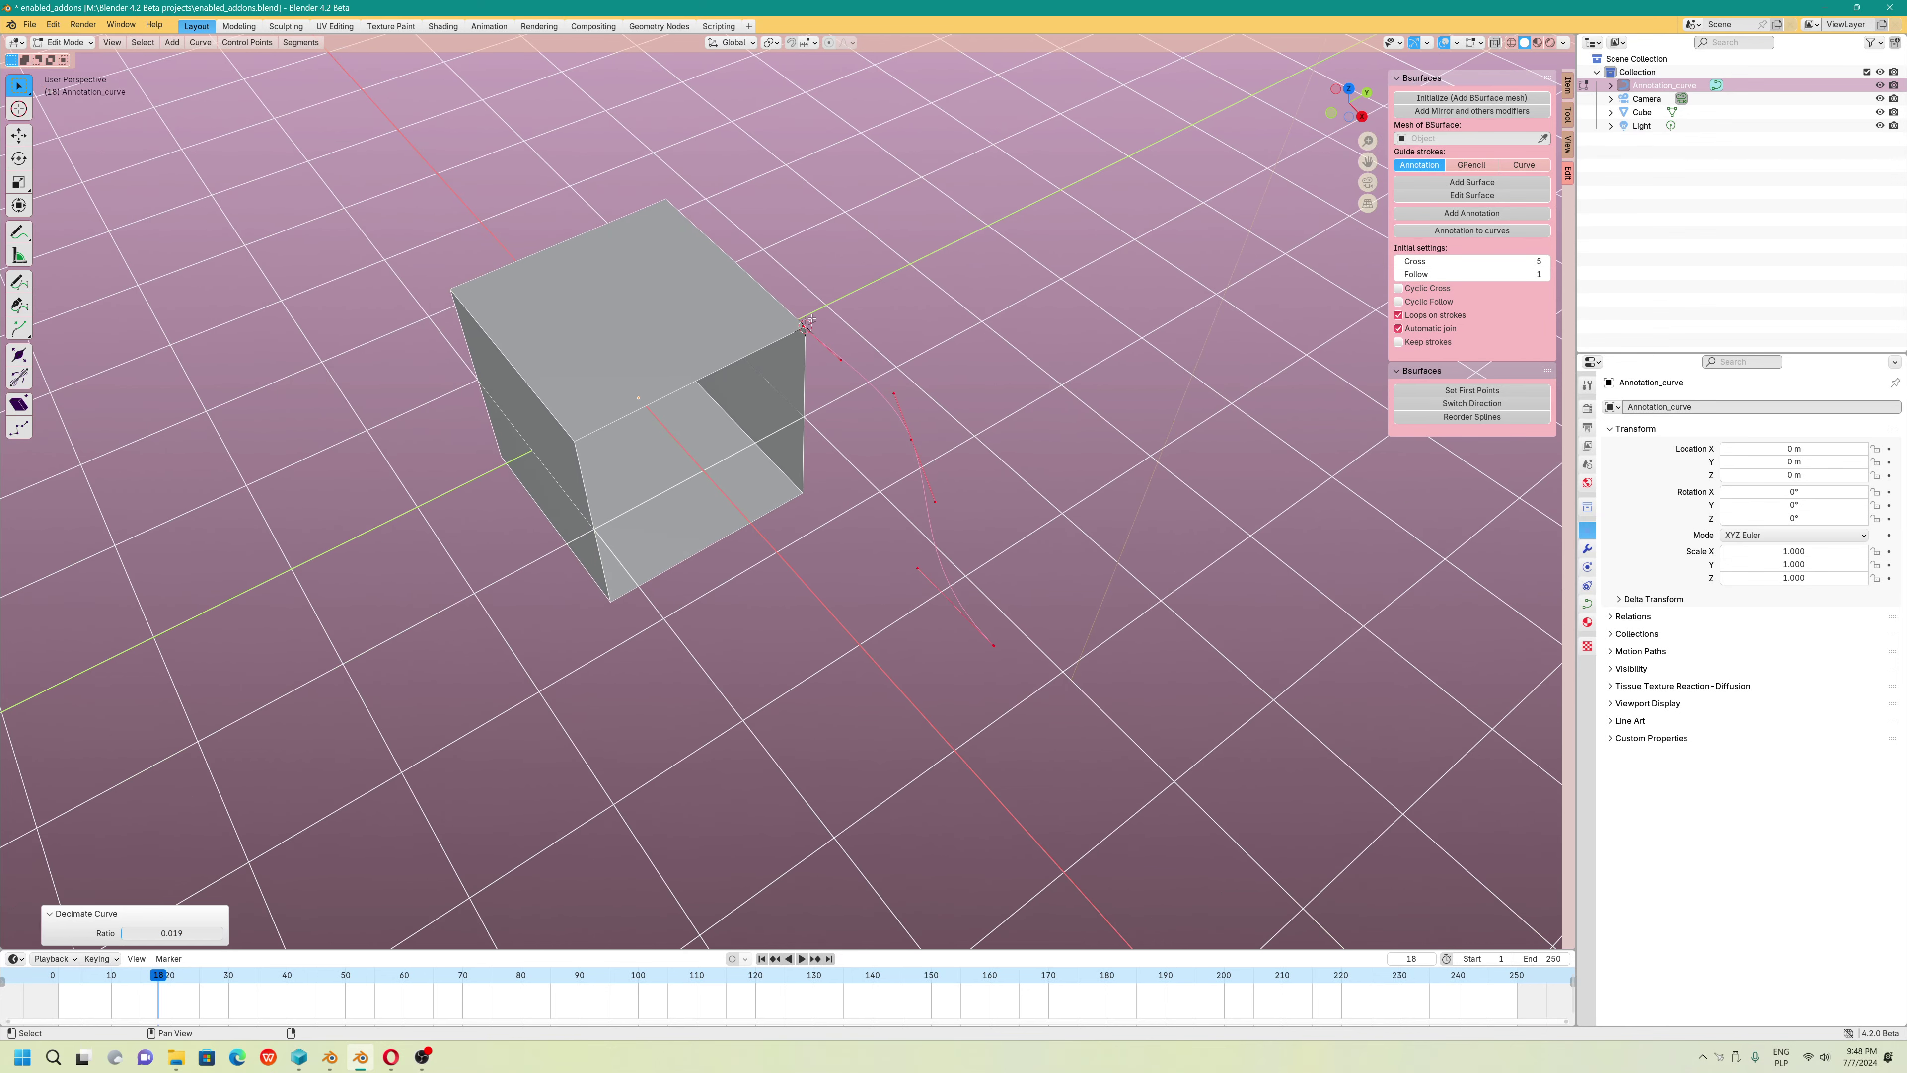
{"action": "key", "text": "ctrl+z"}
{"action": "middle_click_drag", "start_coordinate": [780, 390], "coordinate": [808, 398]}
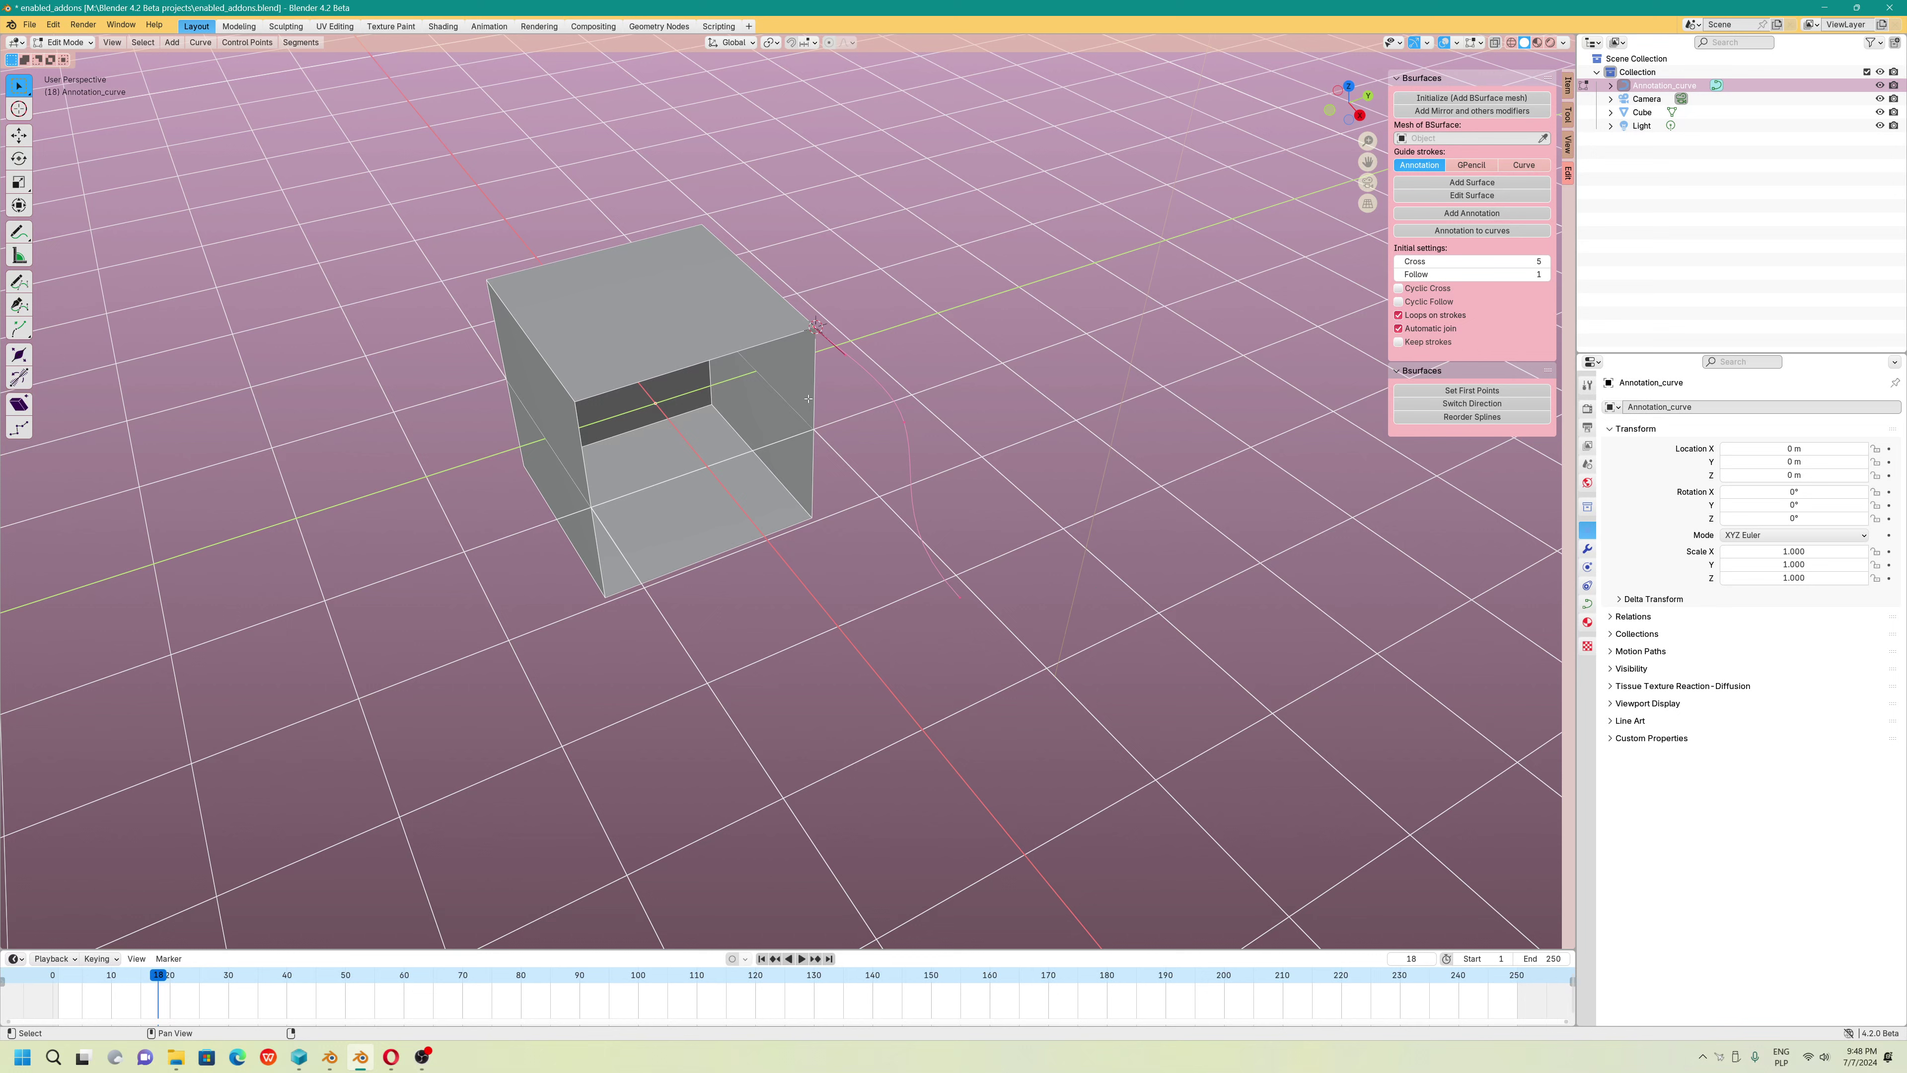
Set the pivot point to the 3D cursor and enable snapping to vertices
{"action": "left_click", "coordinate": [19, 134]}
{"action": "left_click", "coordinate": [772, 42]}
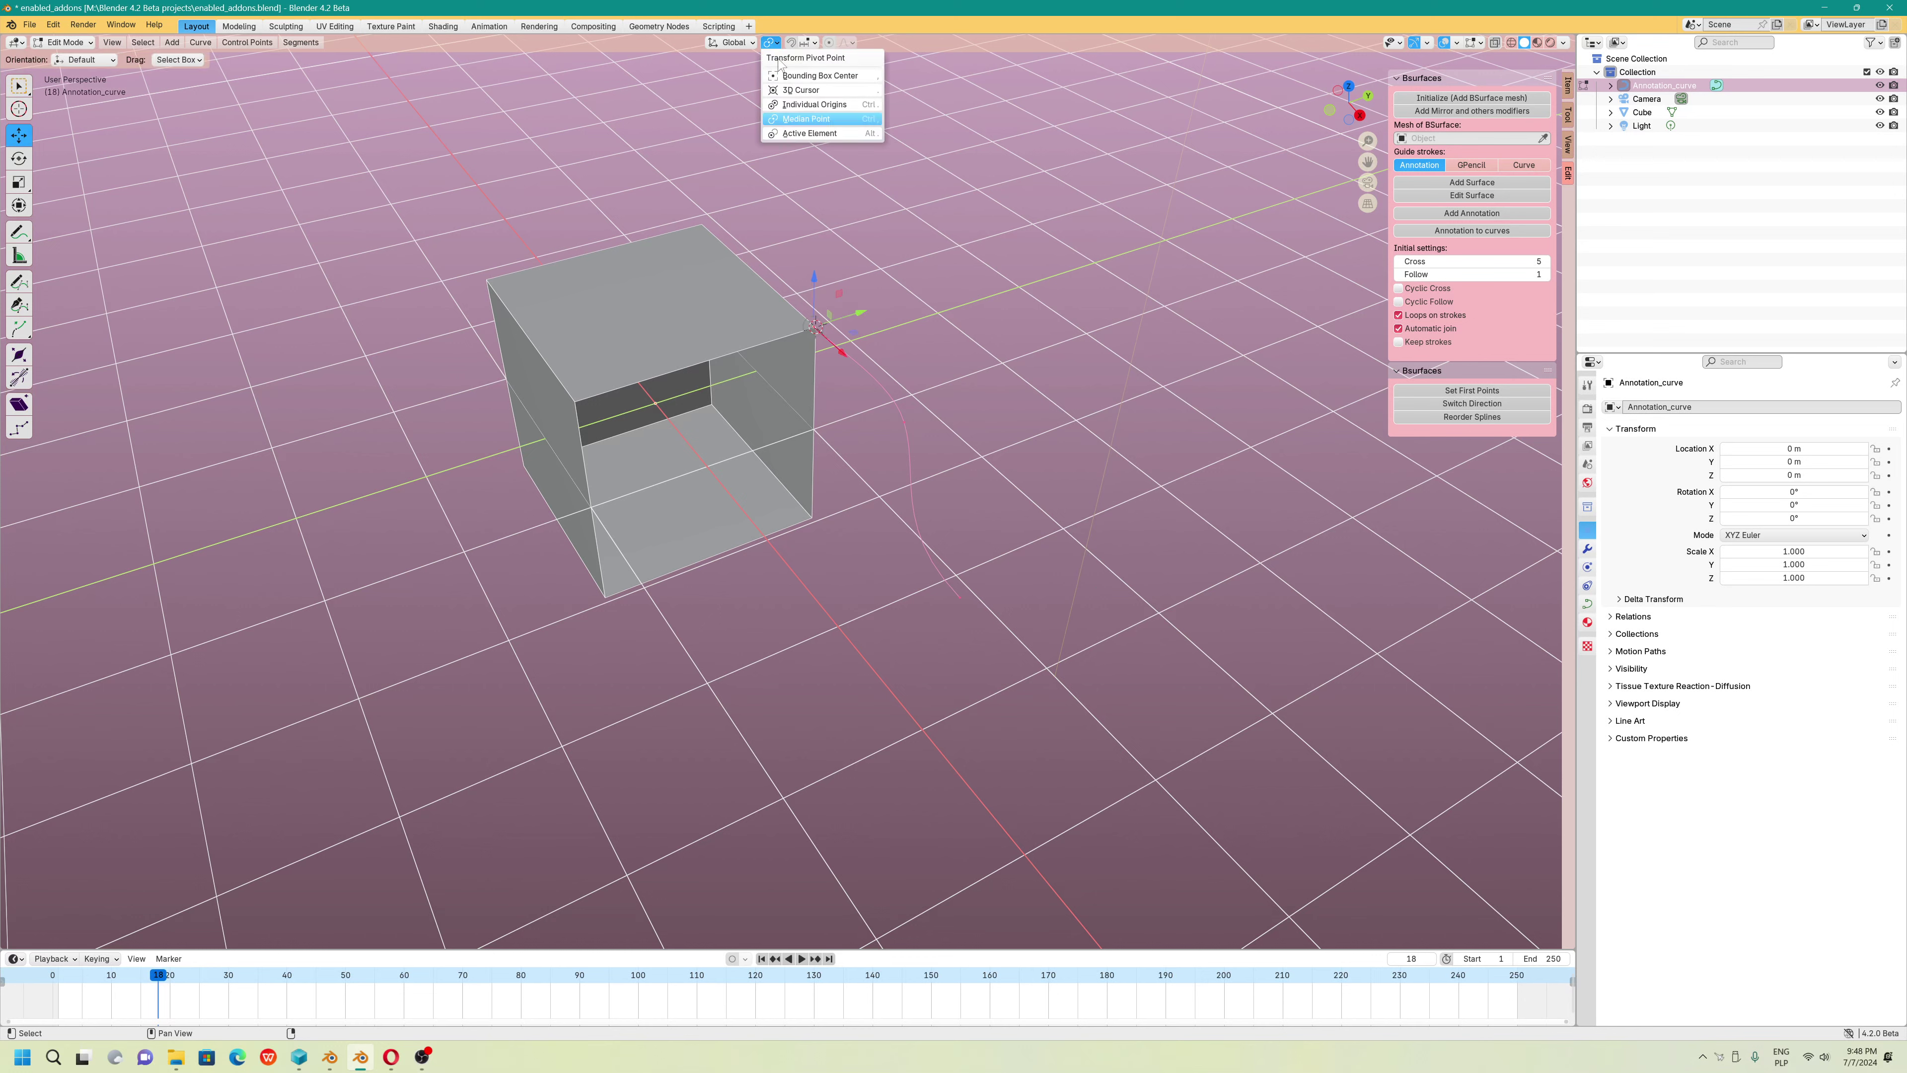
{"action": "left_click", "coordinate": [801, 89]}
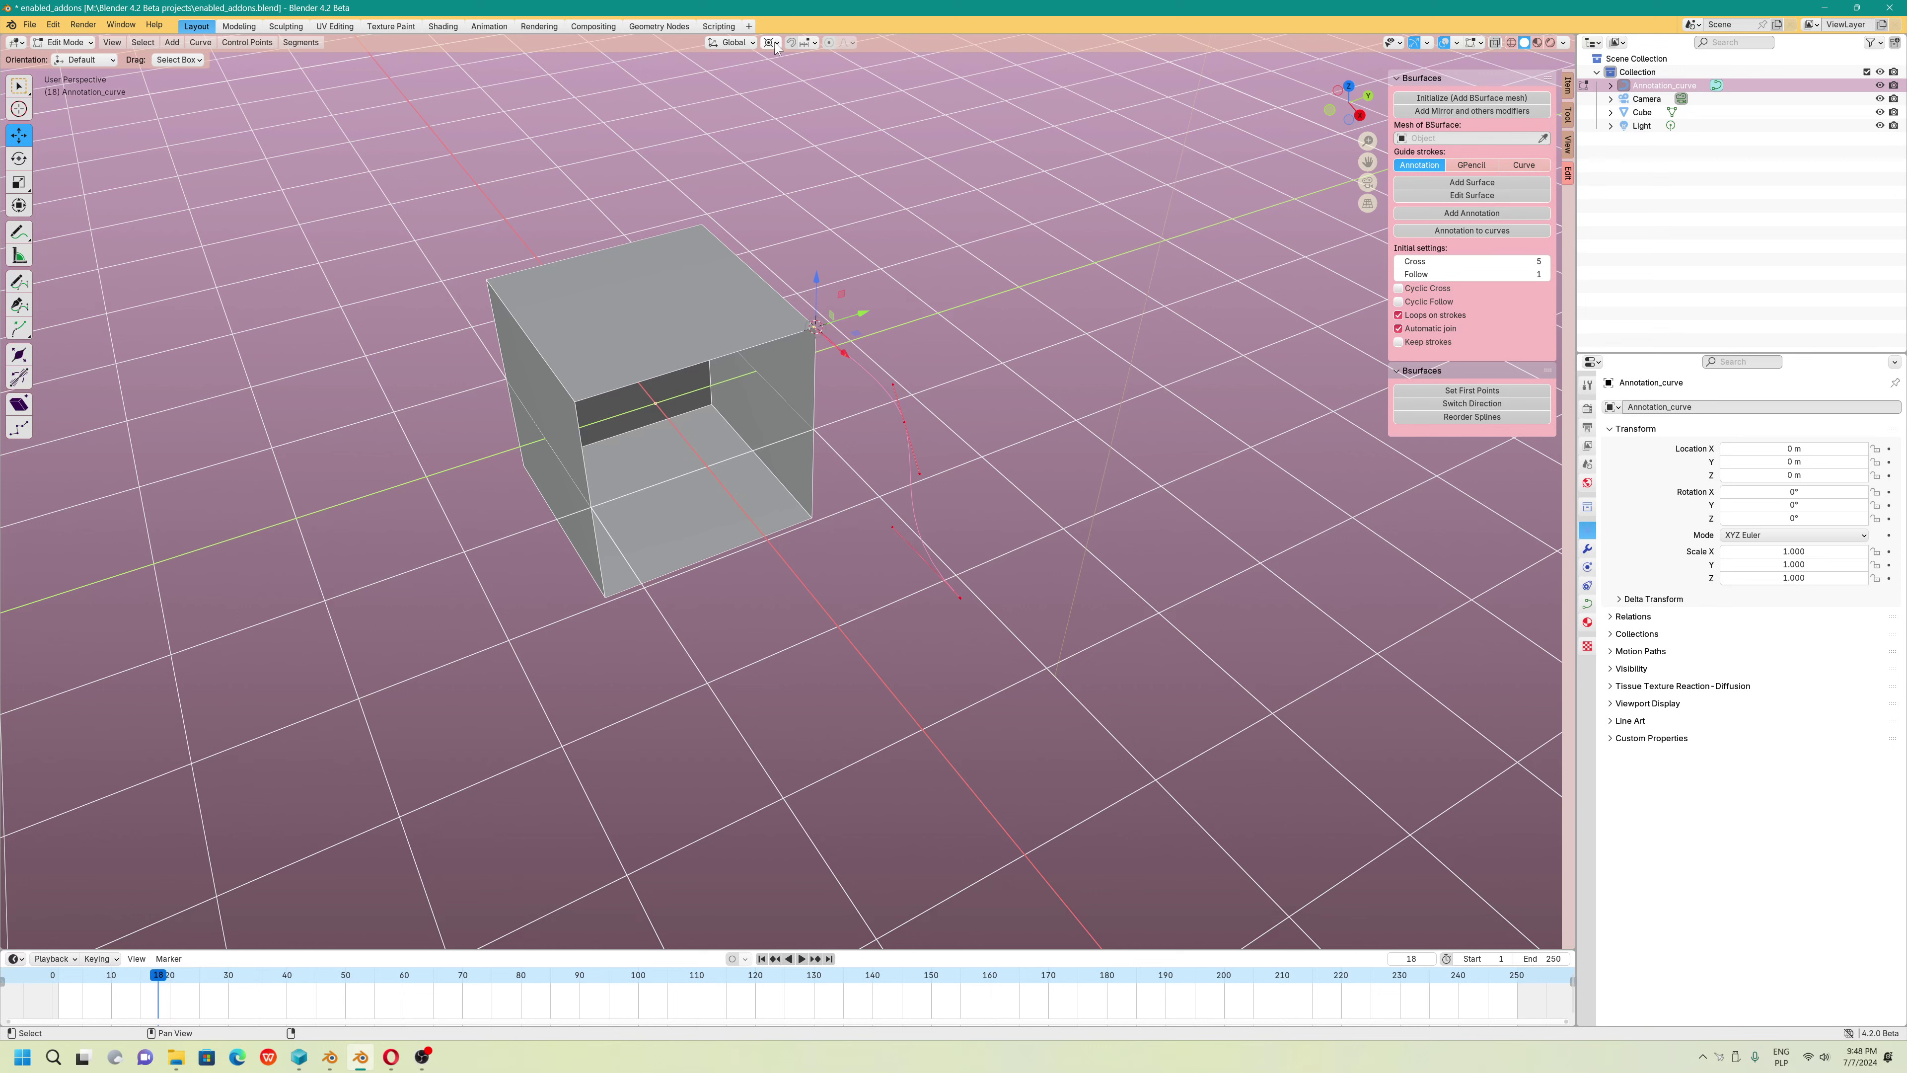
{"action": "left_click", "coordinate": [793, 43]}
{"action": "left_click", "coordinate": [808, 43]}
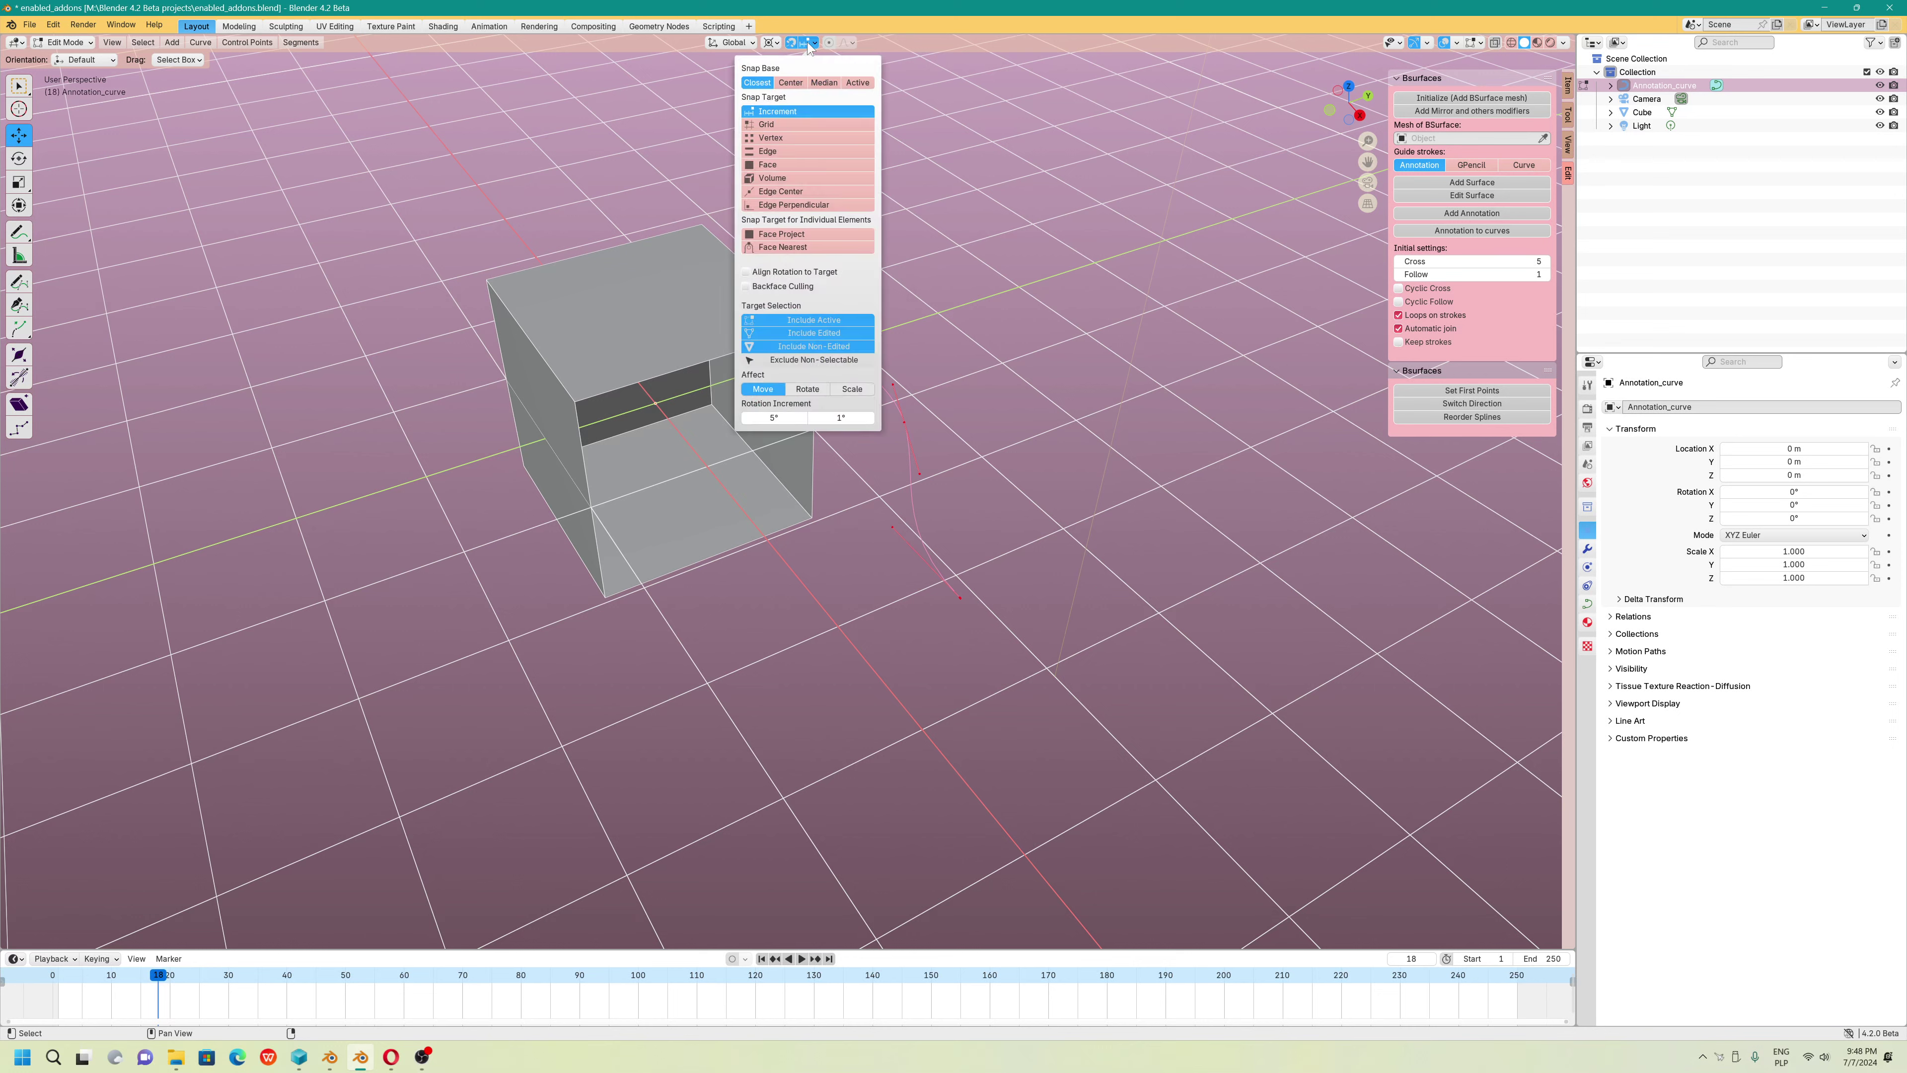
{"action": "left_click", "coordinate": [778, 144]}
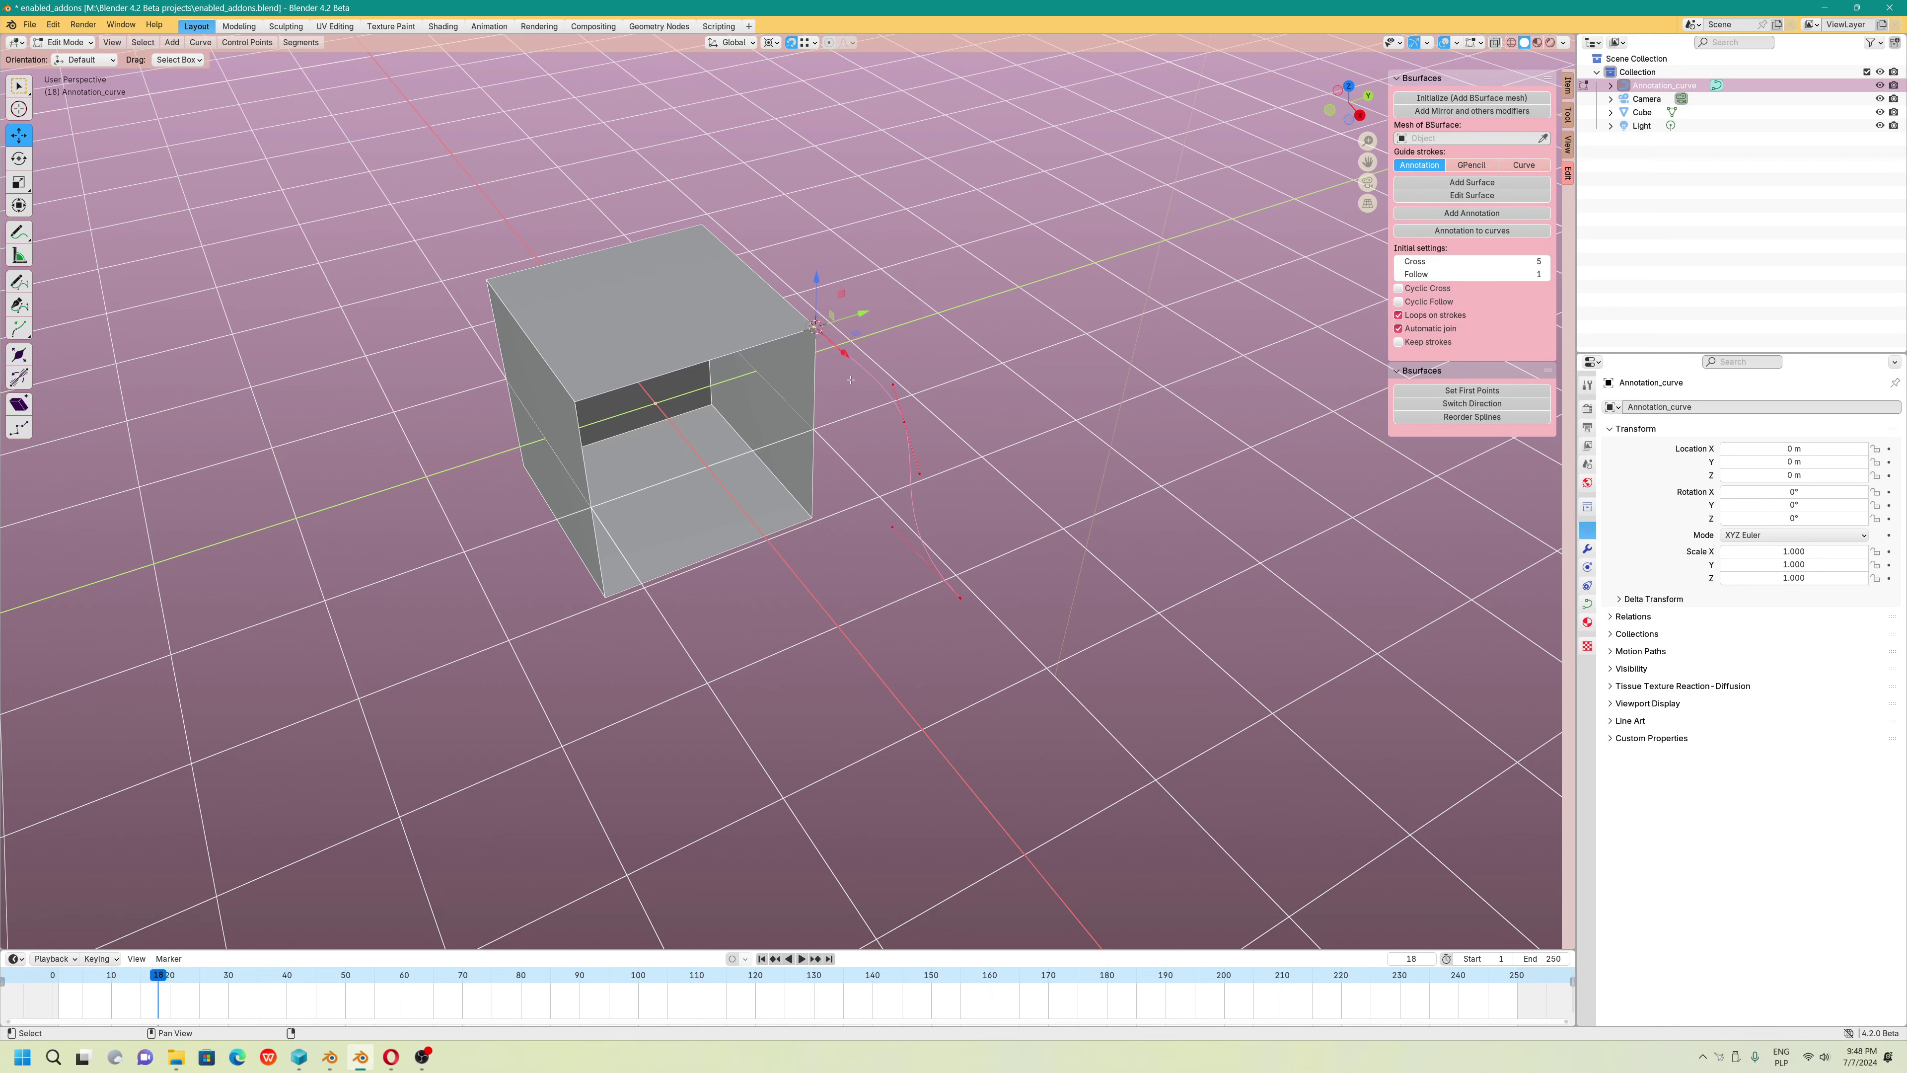
Duplicate the curve onto a cube vertex and move its points onto the cube corner
{"action": "key", "text": "shift+d"}
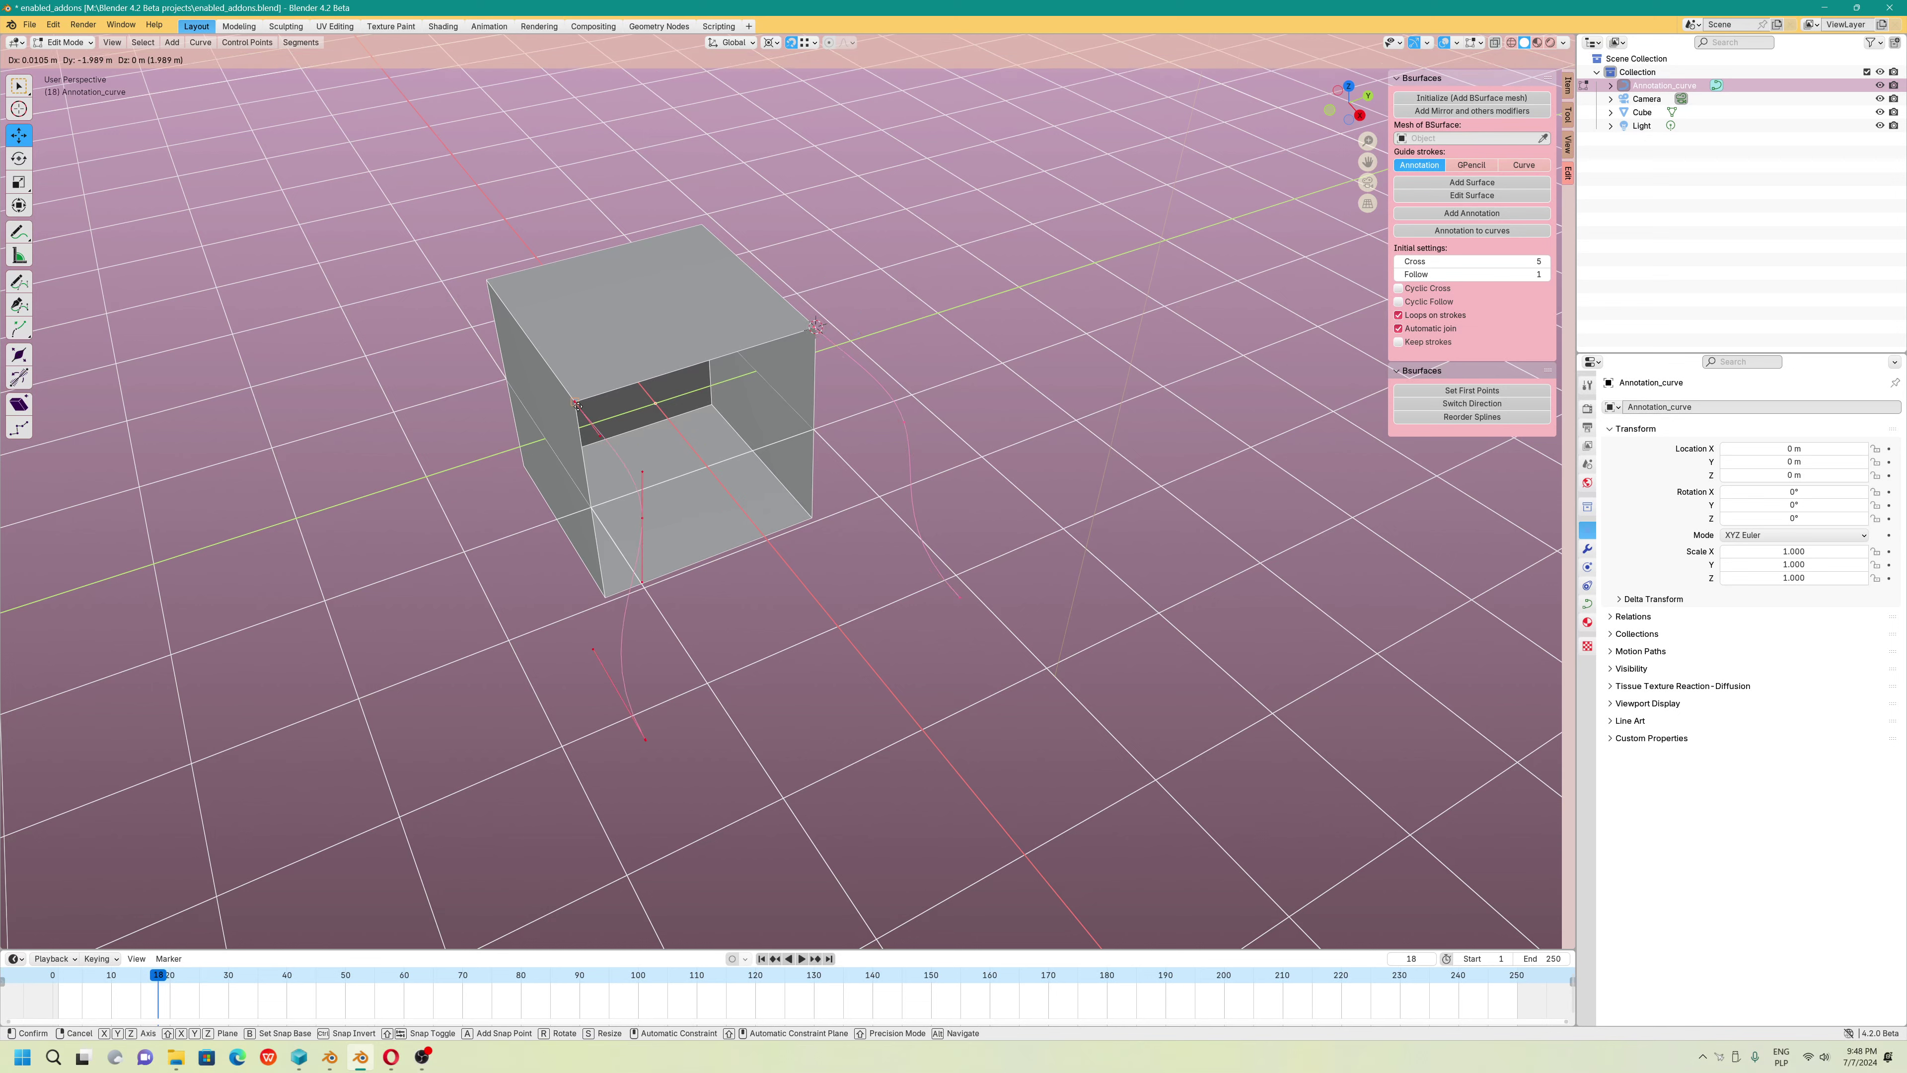
{"action": "left_click", "coordinate": [579, 406]}
{"action": "left_click", "coordinate": [578, 404]}
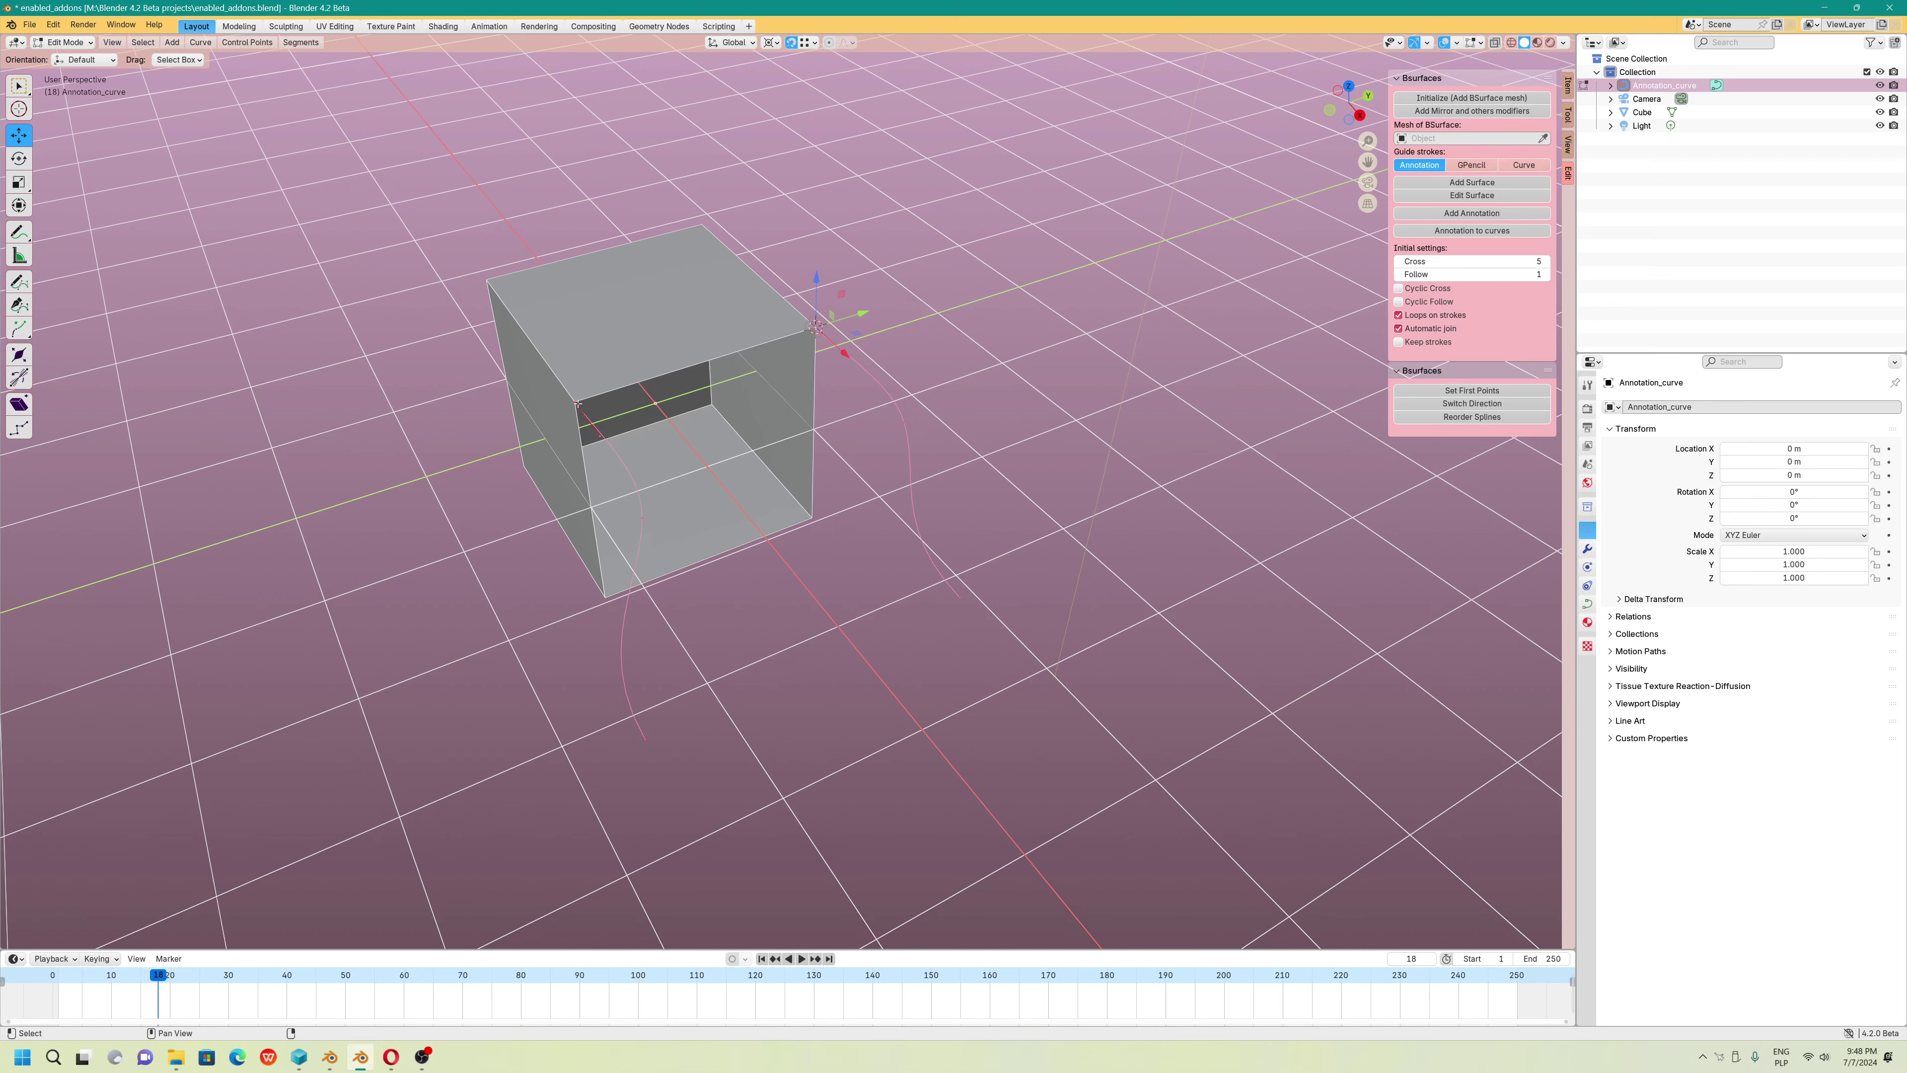
{"action": "key", "text": "shift+s"}
{"action": "left_click", "coordinate": [561, 428]}
{"action": "left_click_drag", "start_coordinate": [478, 340], "coordinate": [711, 781]}
{"action": "left_click_drag", "start_coordinate": [571, 409], "coordinate": [822, 523]}
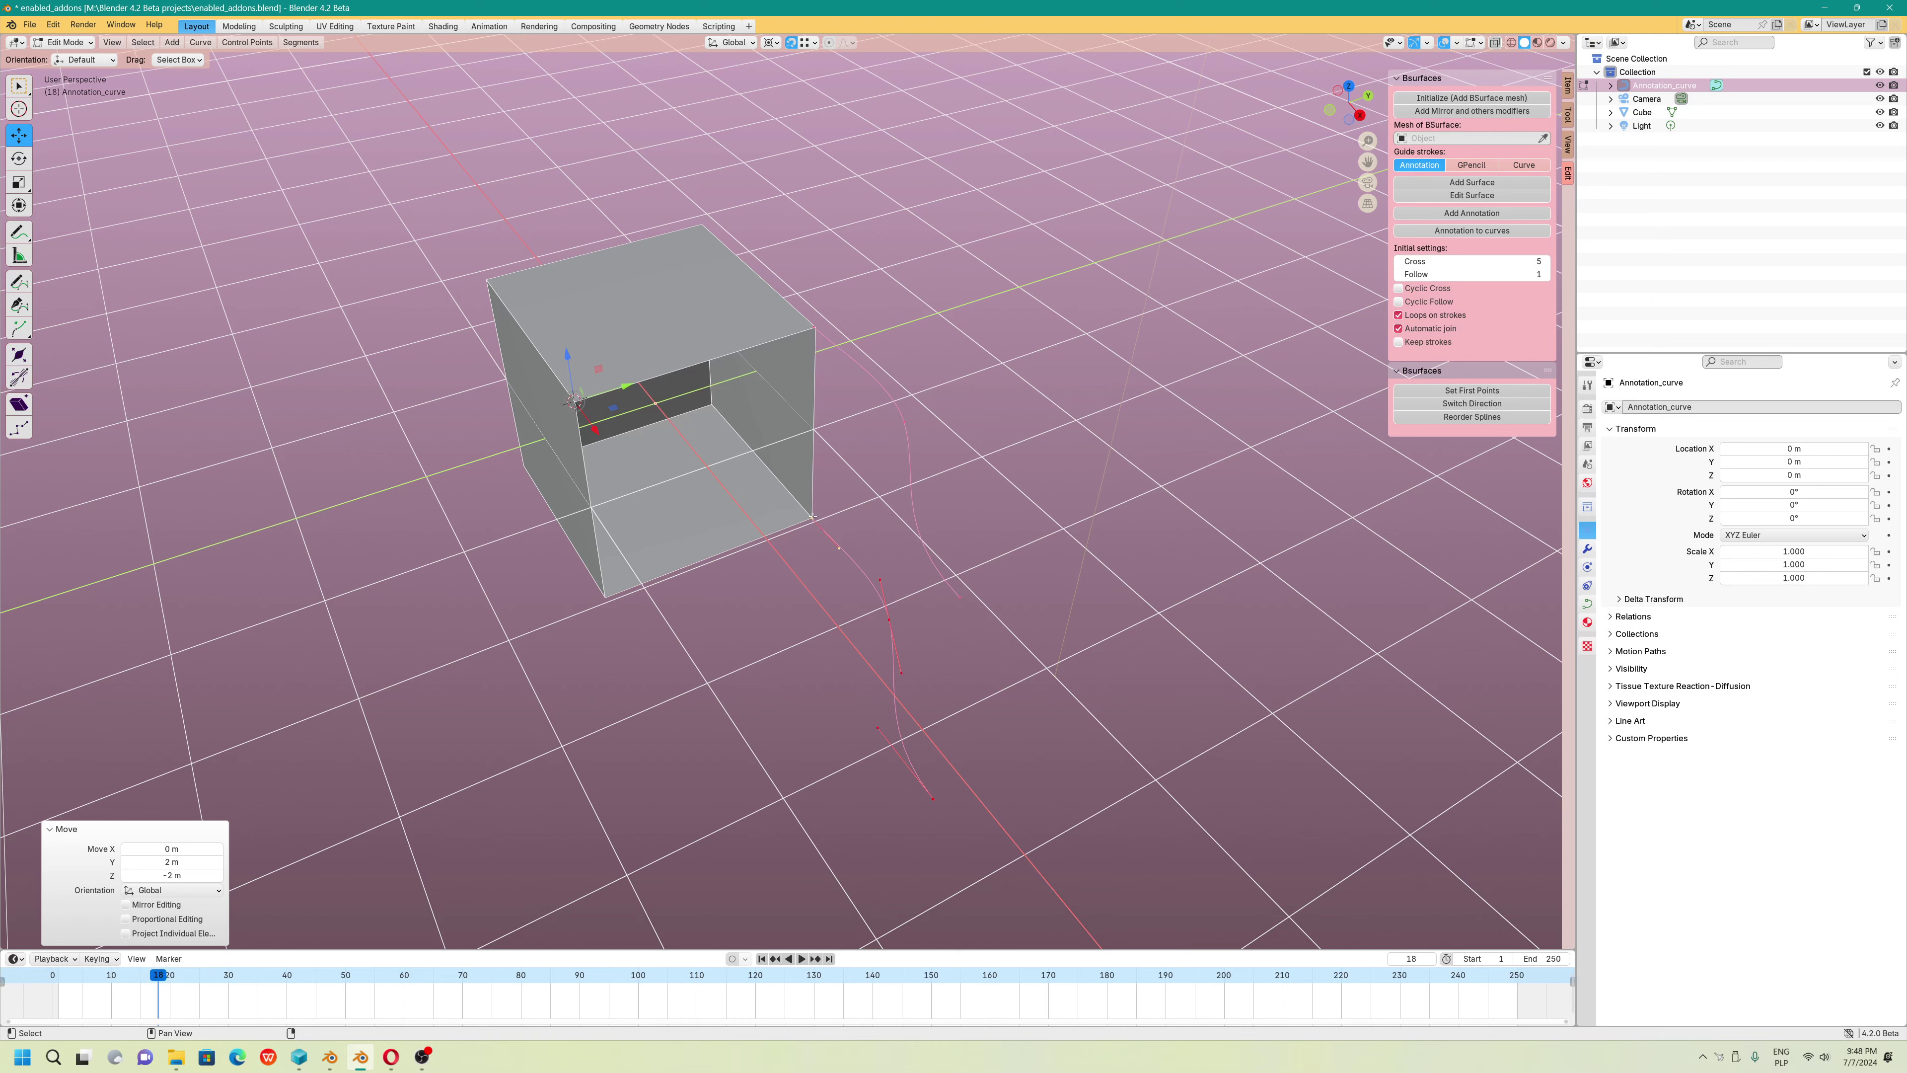
{"action": "left_click", "coordinate": [810, 513]}
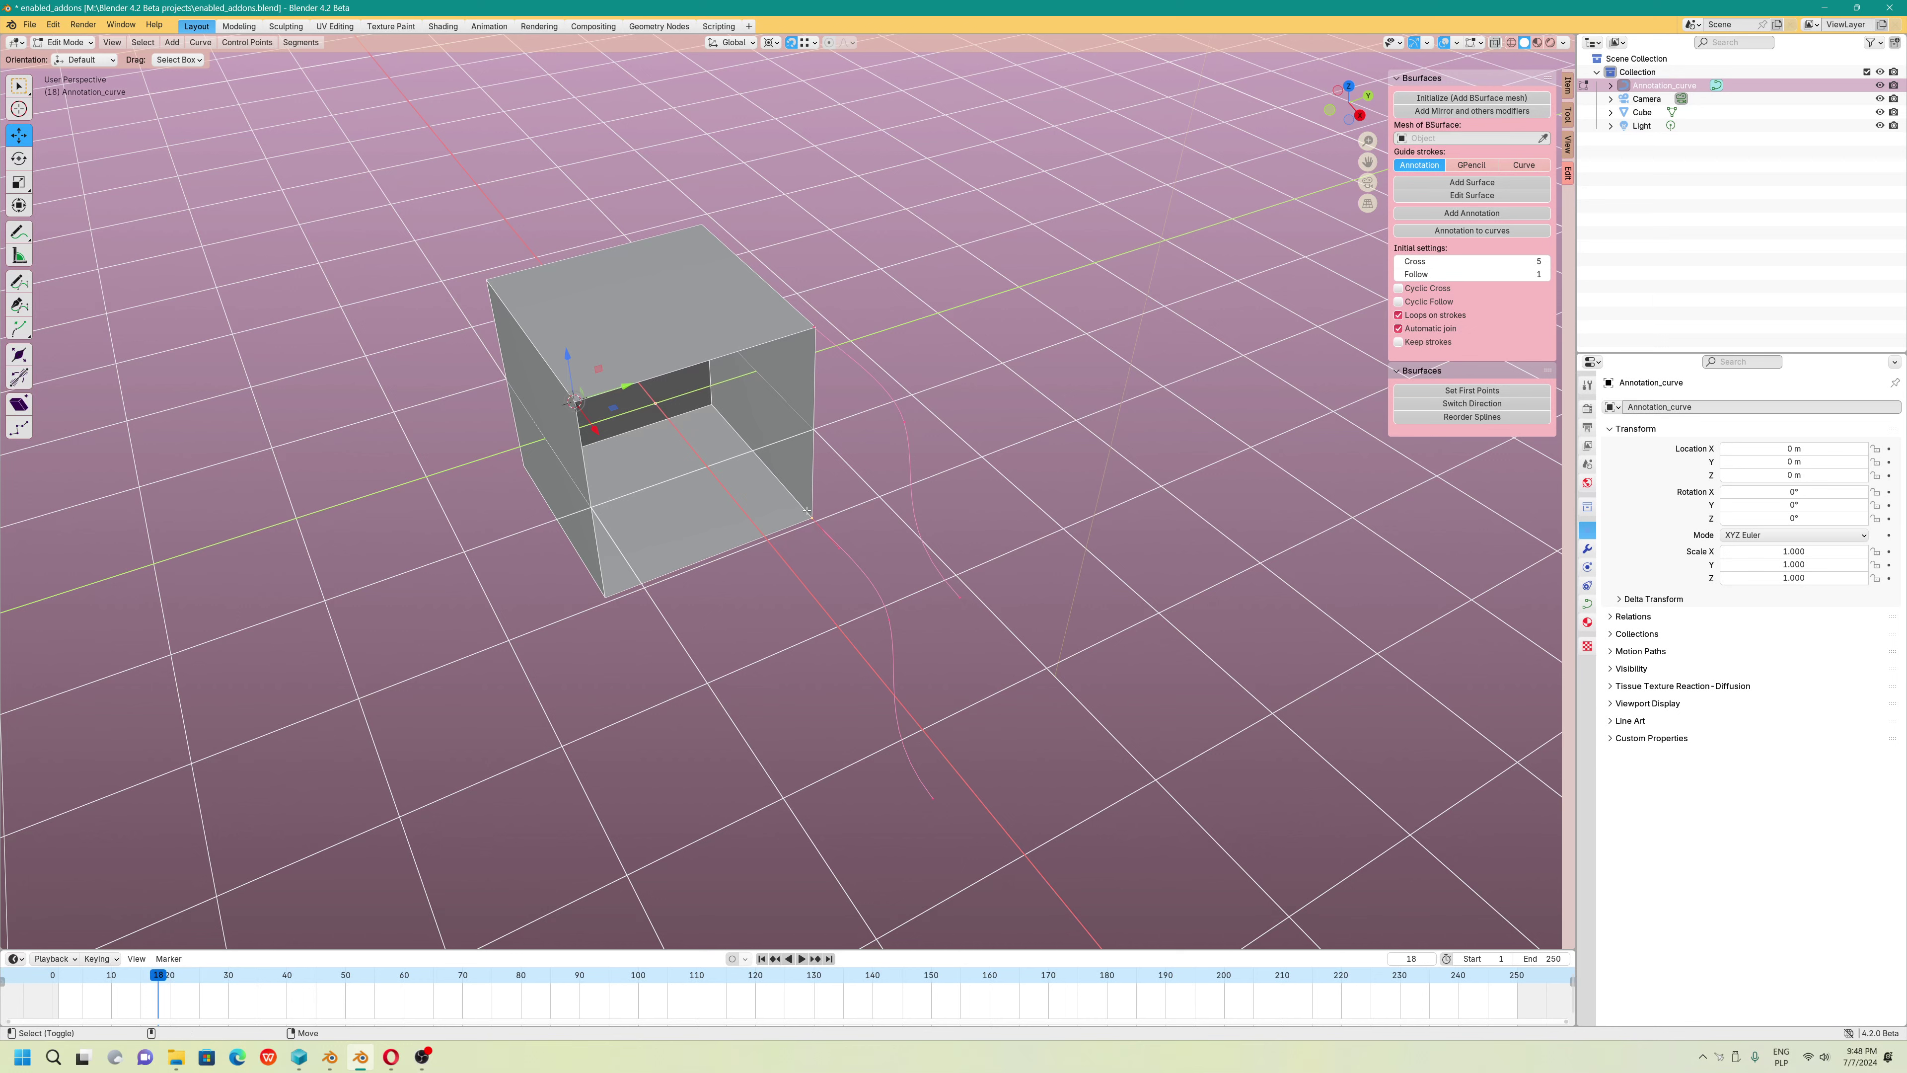
Snap the 3D cursor to the selected point and select the curve's end point
{"action": "key", "text": "shift+s"}
{"action": "left_click", "coordinate": [776, 515]}
{"action": "left_click_drag", "start_coordinate": [763, 496], "coordinate": [872, 762]}
{"action": "left_click", "coordinate": [934, 785], "text": "shift"}
Duplicate the selected curve part offset -2 m on Y and snap the 3D cursor to the selection
{"action": "key", "text": "shift+d"}
{"action": "type", "text": "y-2"}
{"action": "key", "text": "Return"}
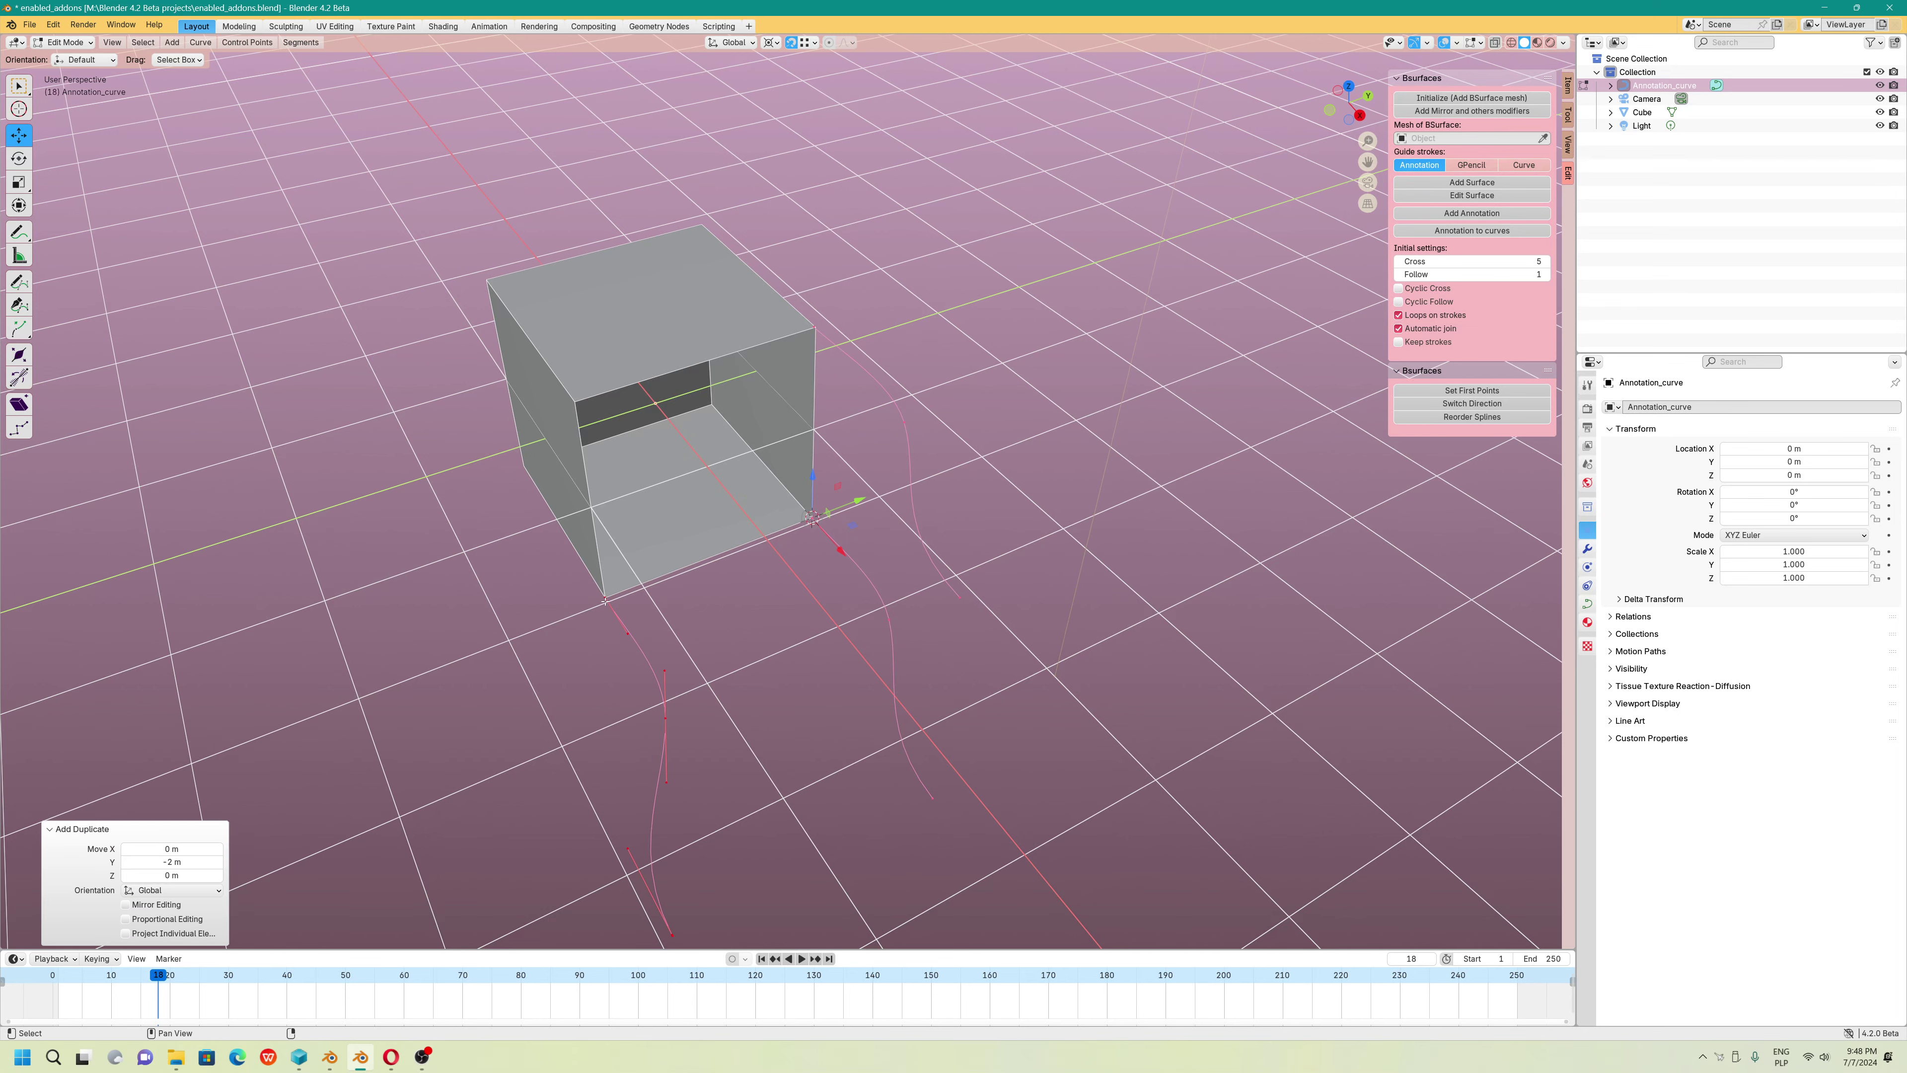
{"action": "key", "text": "ctrl+z"}
{"action": "key", "text": "shift+s"}
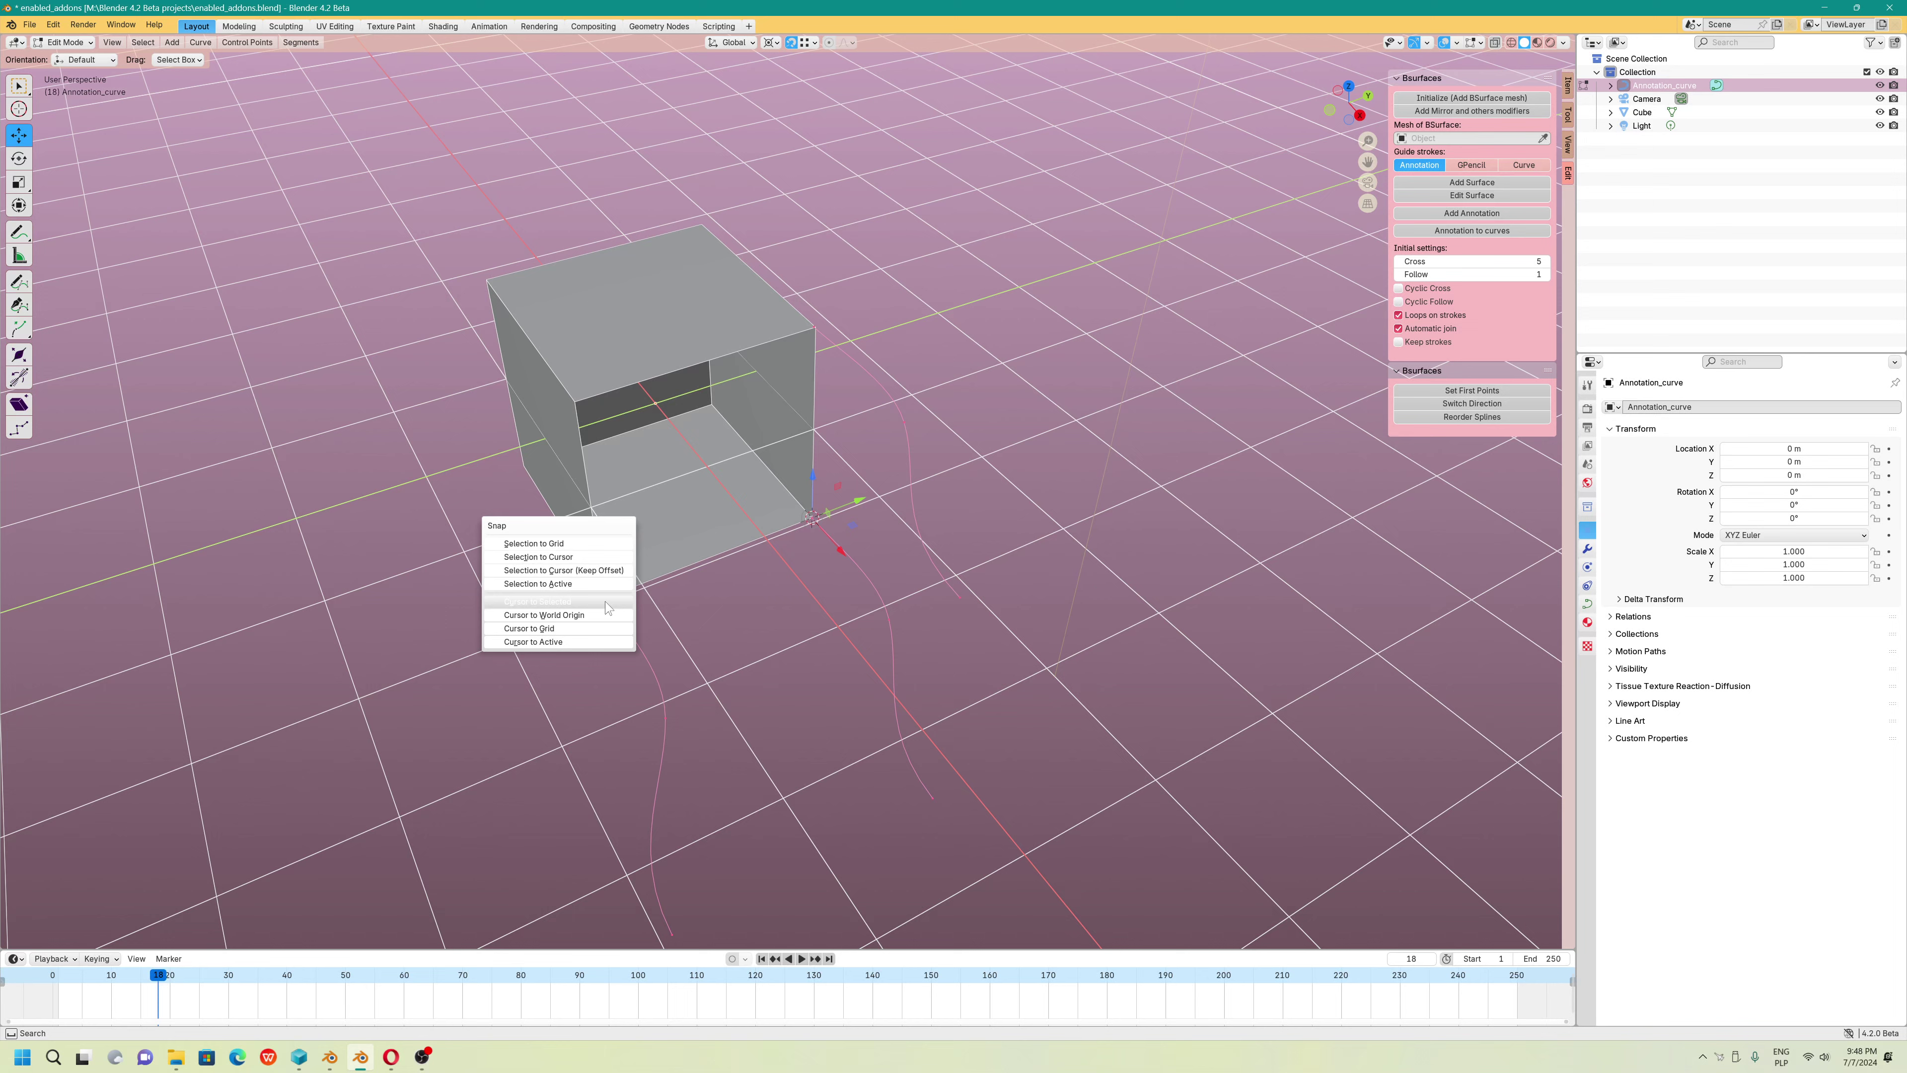
{"action": "left_click", "coordinate": [609, 603]}
Select three curve points below the cube and trial a copy raised 2 m on Z, then undo it
{"action": "middle_click_drag", "start_coordinate": [610, 628], "coordinate": [612, 648], "text": "shift"}
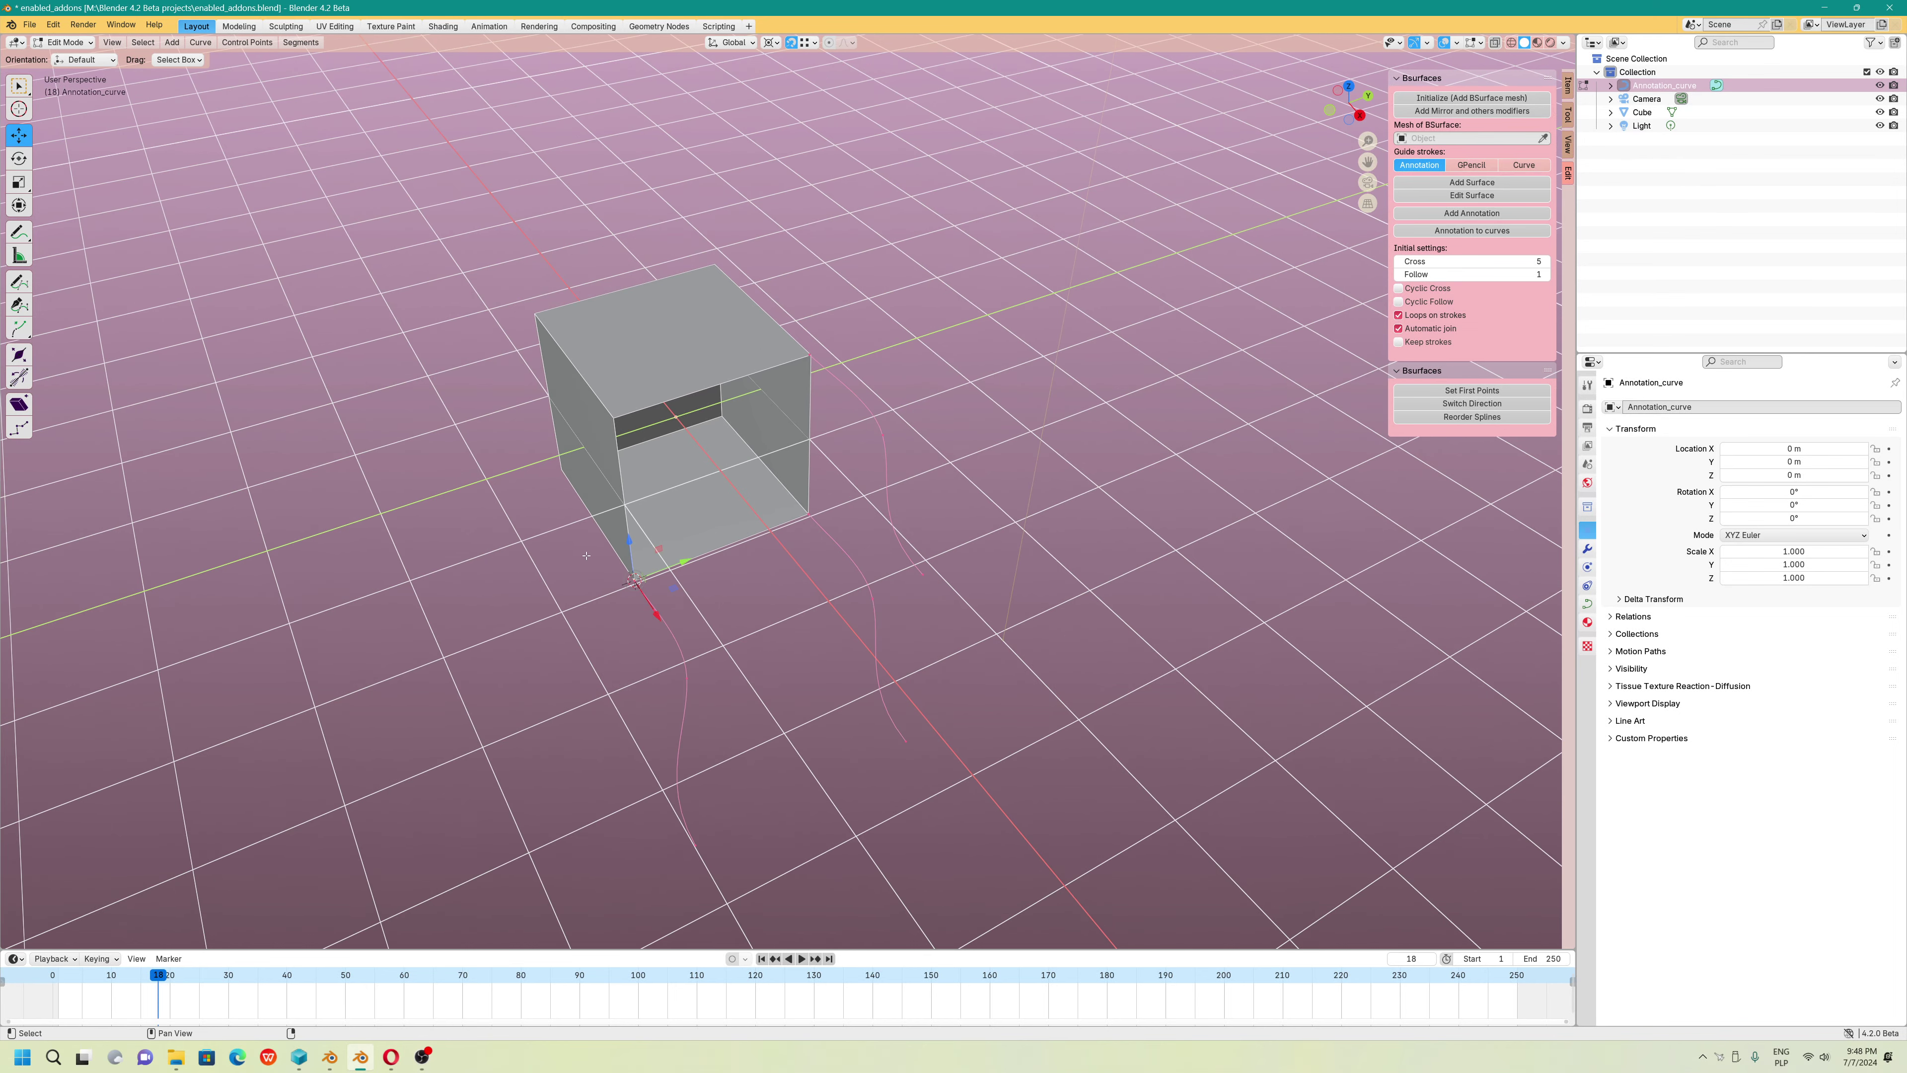
{"action": "left_click_drag", "start_coordinate": [587, 556], "coordinate": [713, 842]}
{"action": "key", "text": "shift+d"}
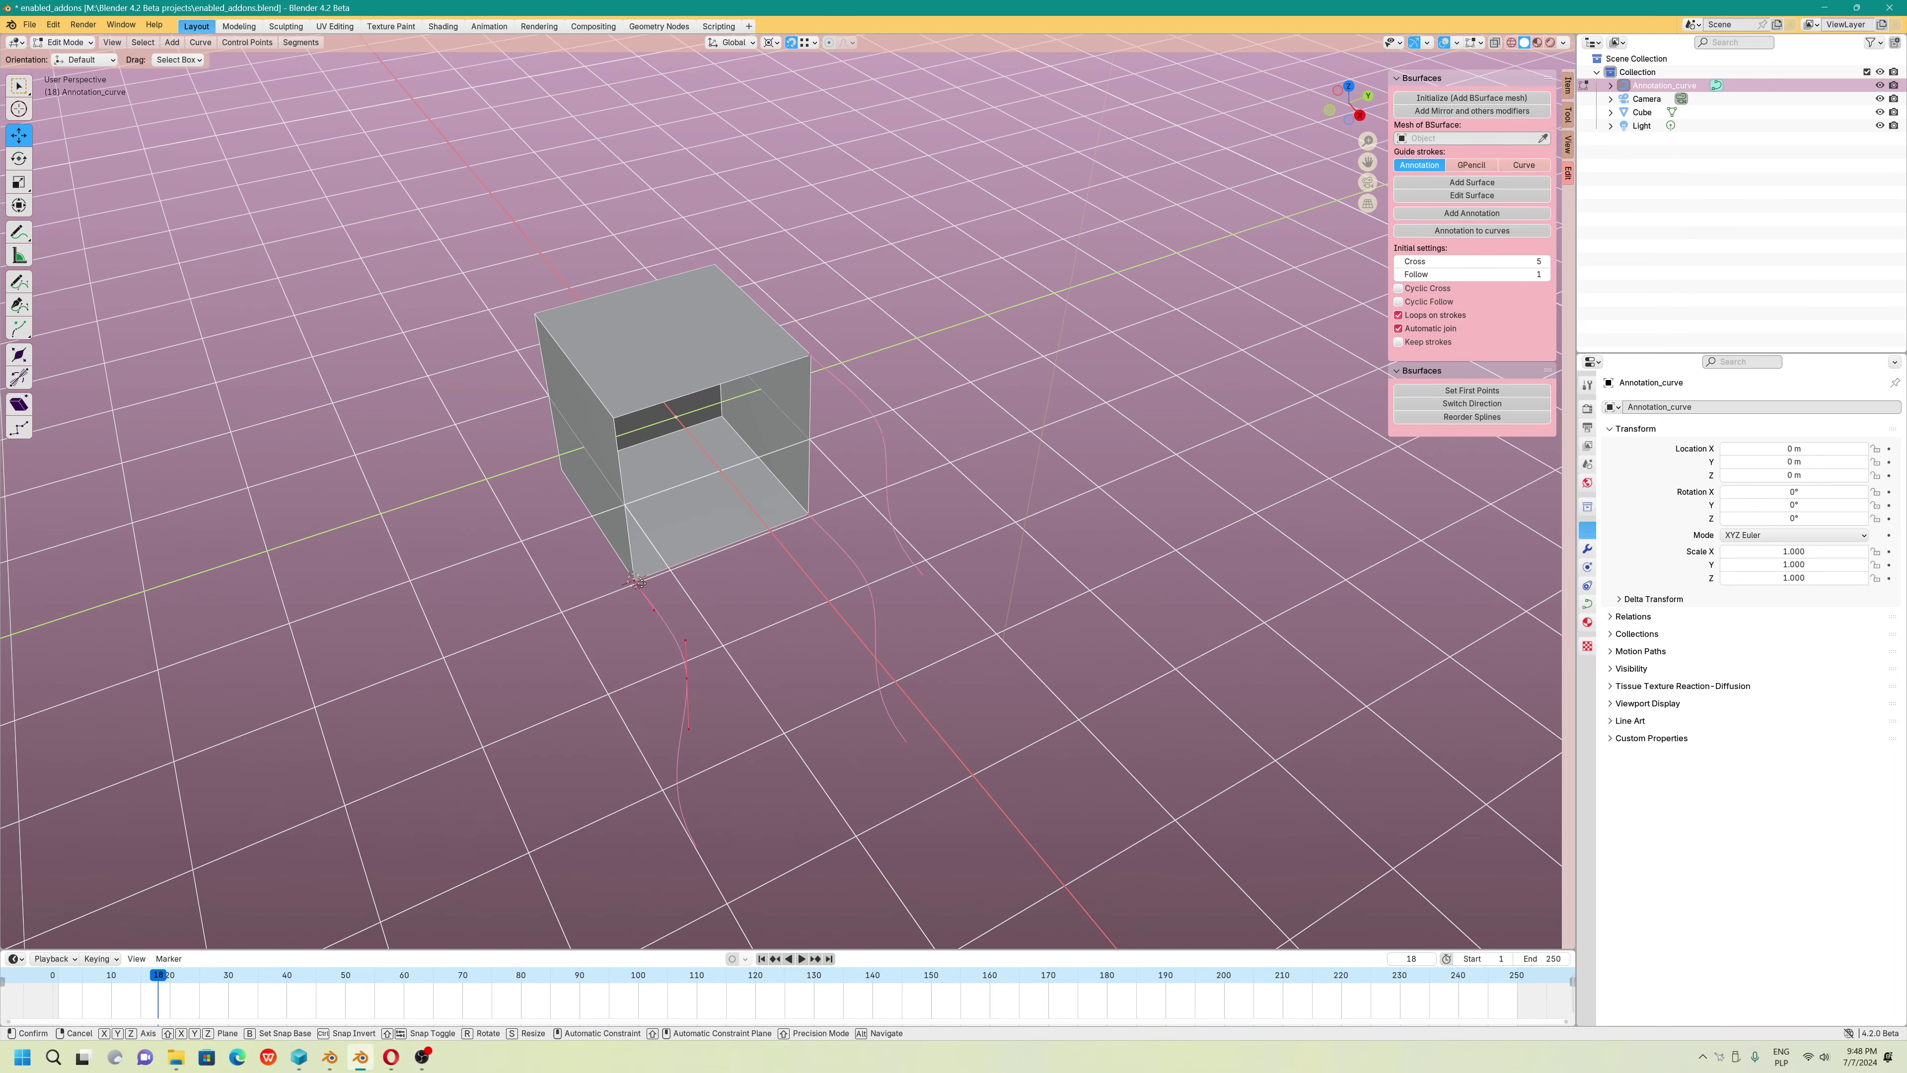
{"action": "key", "text": "z"}
{"action": "key", "text": "2"}
{"action": "key", "text": "Return"}
{"action": "key", "text": "ctrl+z"}
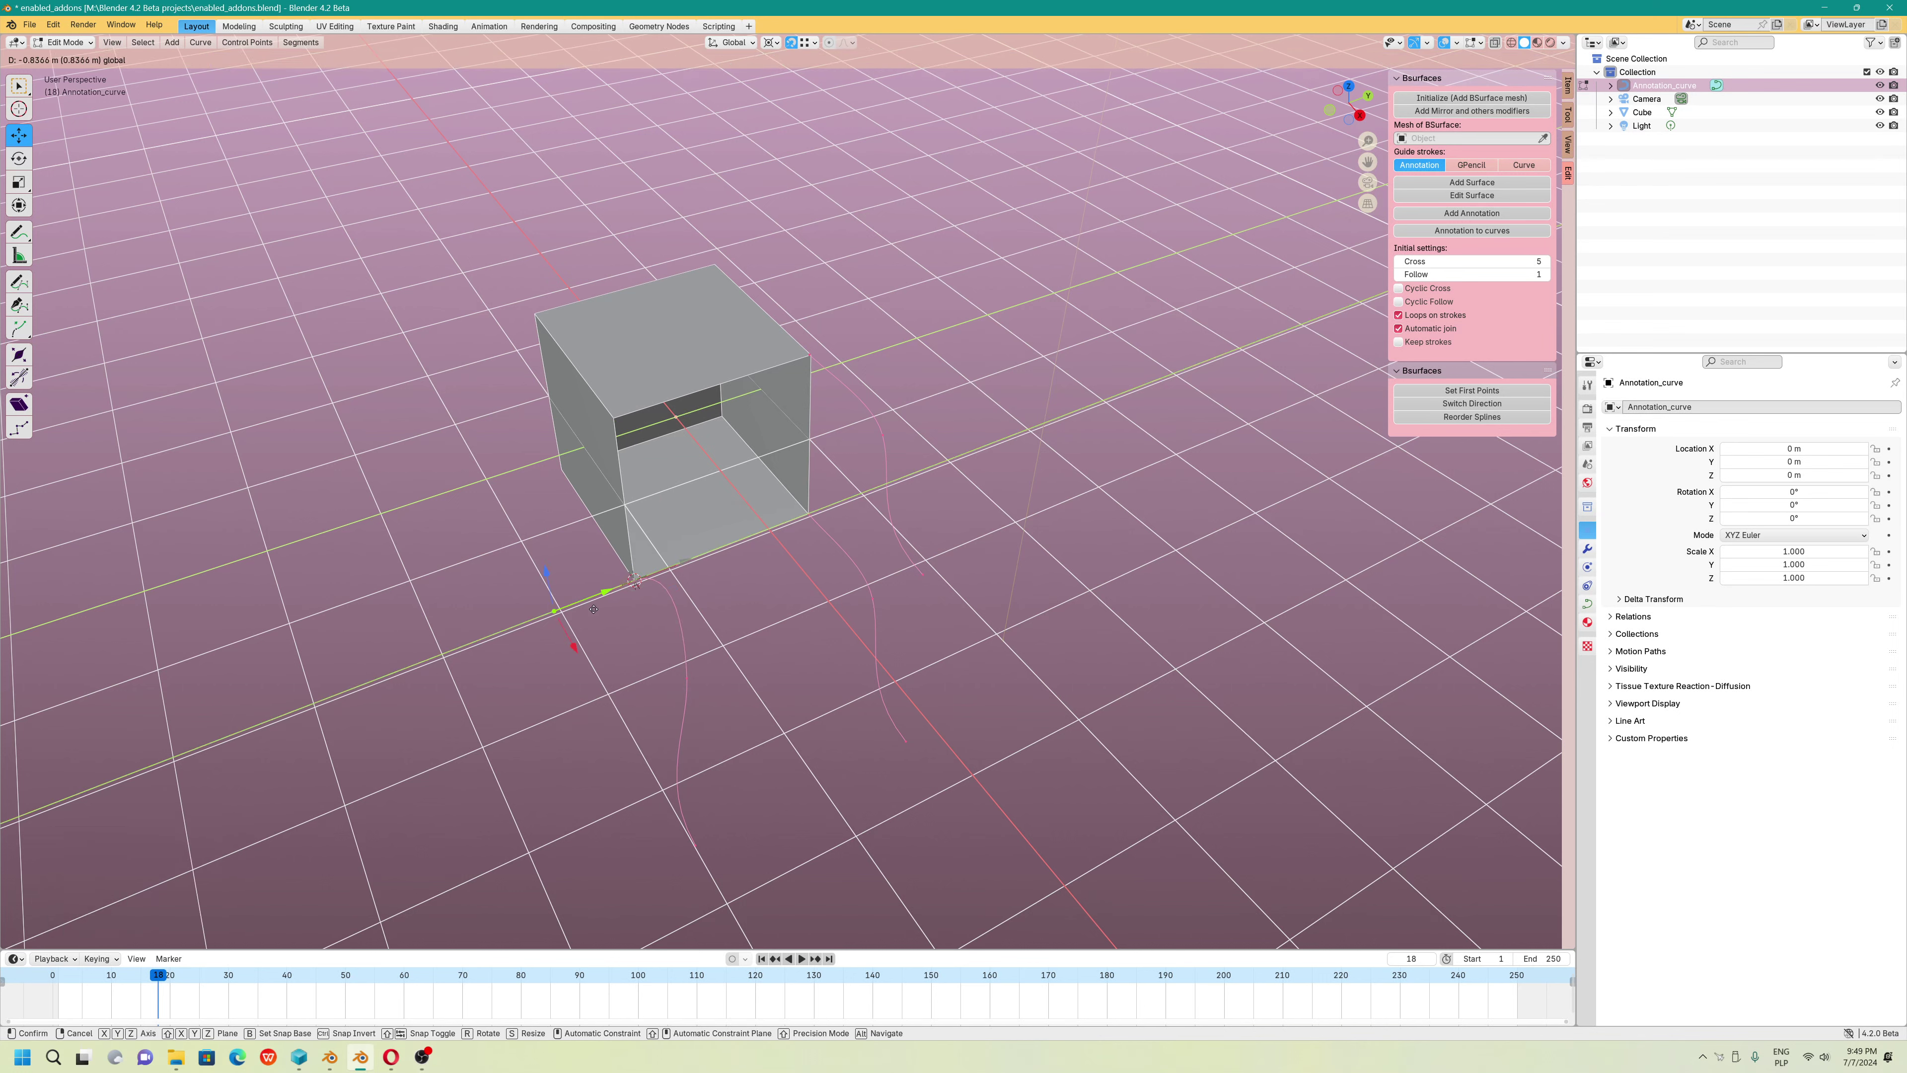
{"action": "key", "text": "ctrl+shift+z"}
{"action": "key", "text": "ctrl+z"}
Nudge a curve point along Y, then raise the lower curve points 2 m to the cube's top edge
{"action": "left_click", "coordinate": [791, 42]}
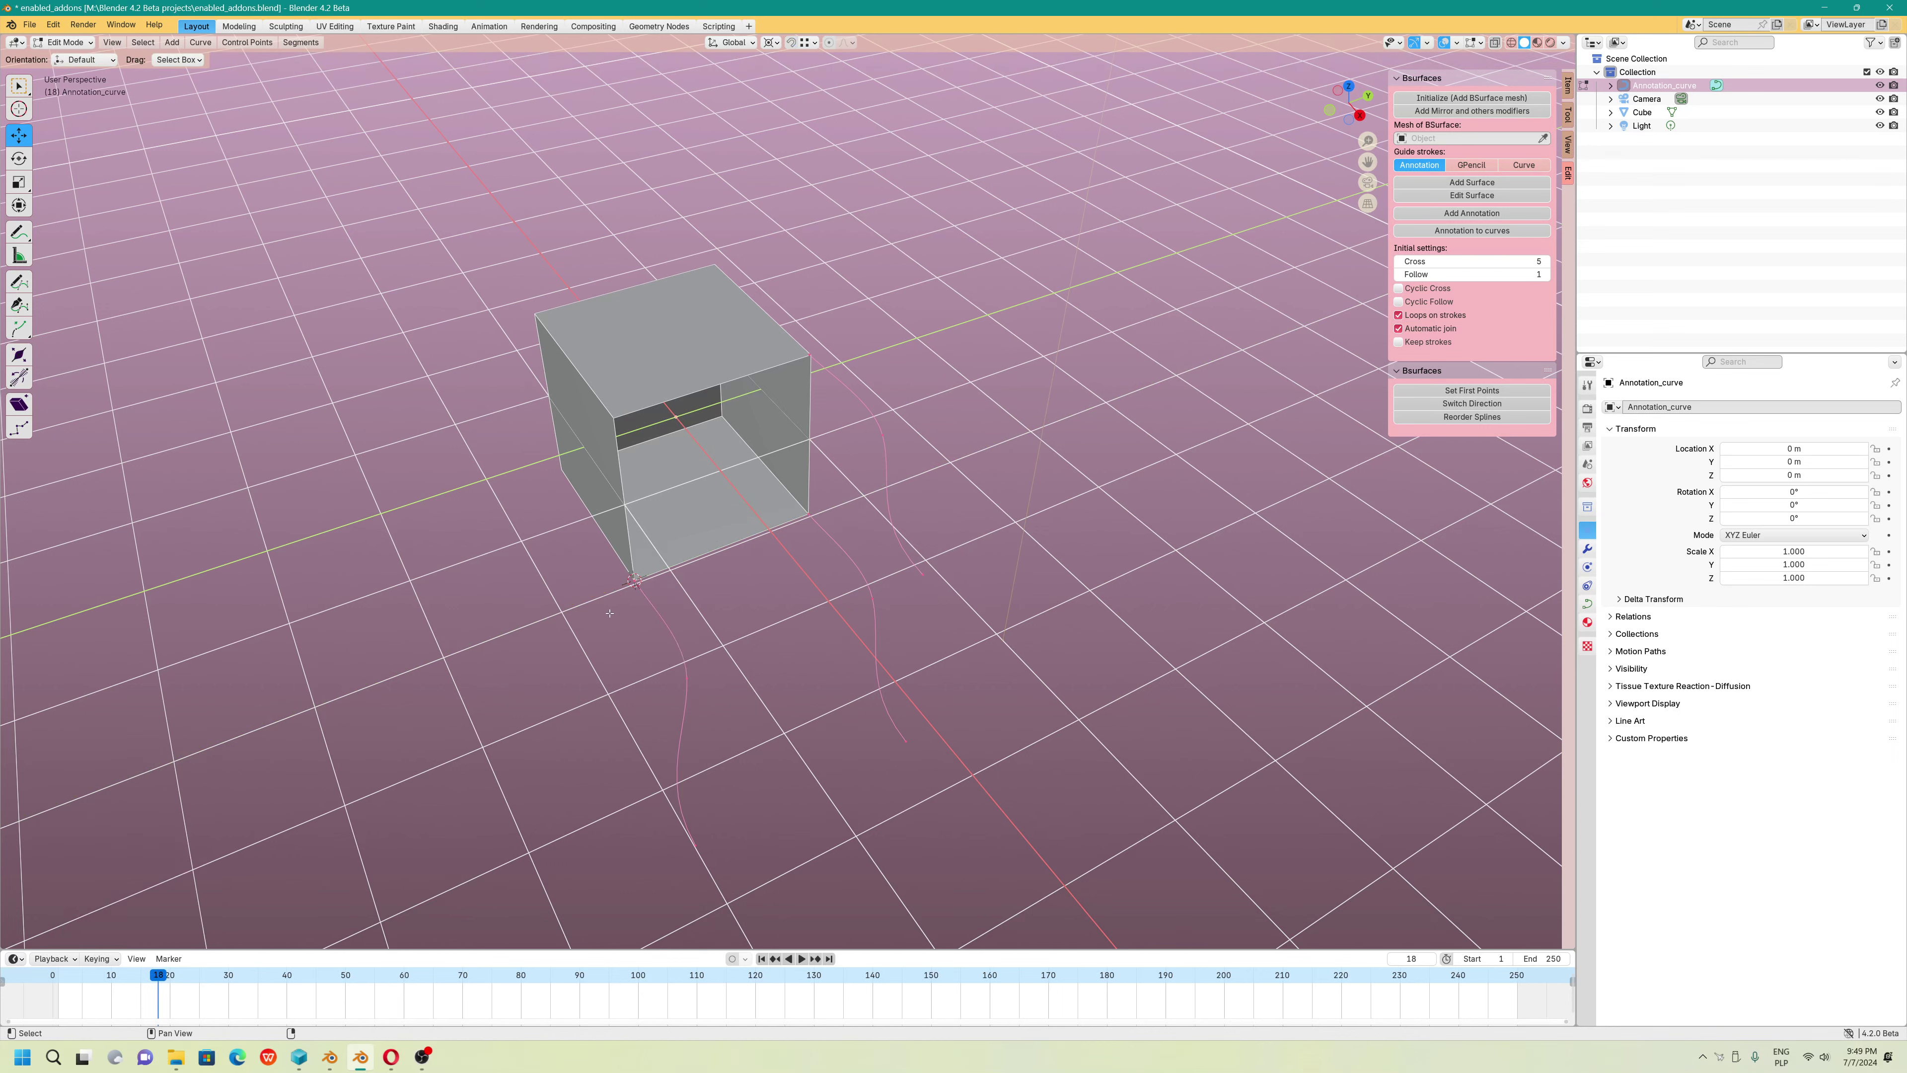
{"action": "left_click_drag", "start_coordinate": [663, 569], "coordinate": [633, 583]}
{"action": "scroll", "coordinate": [610, 700], "scroll_direction": "down", "scroll_amount": 1}
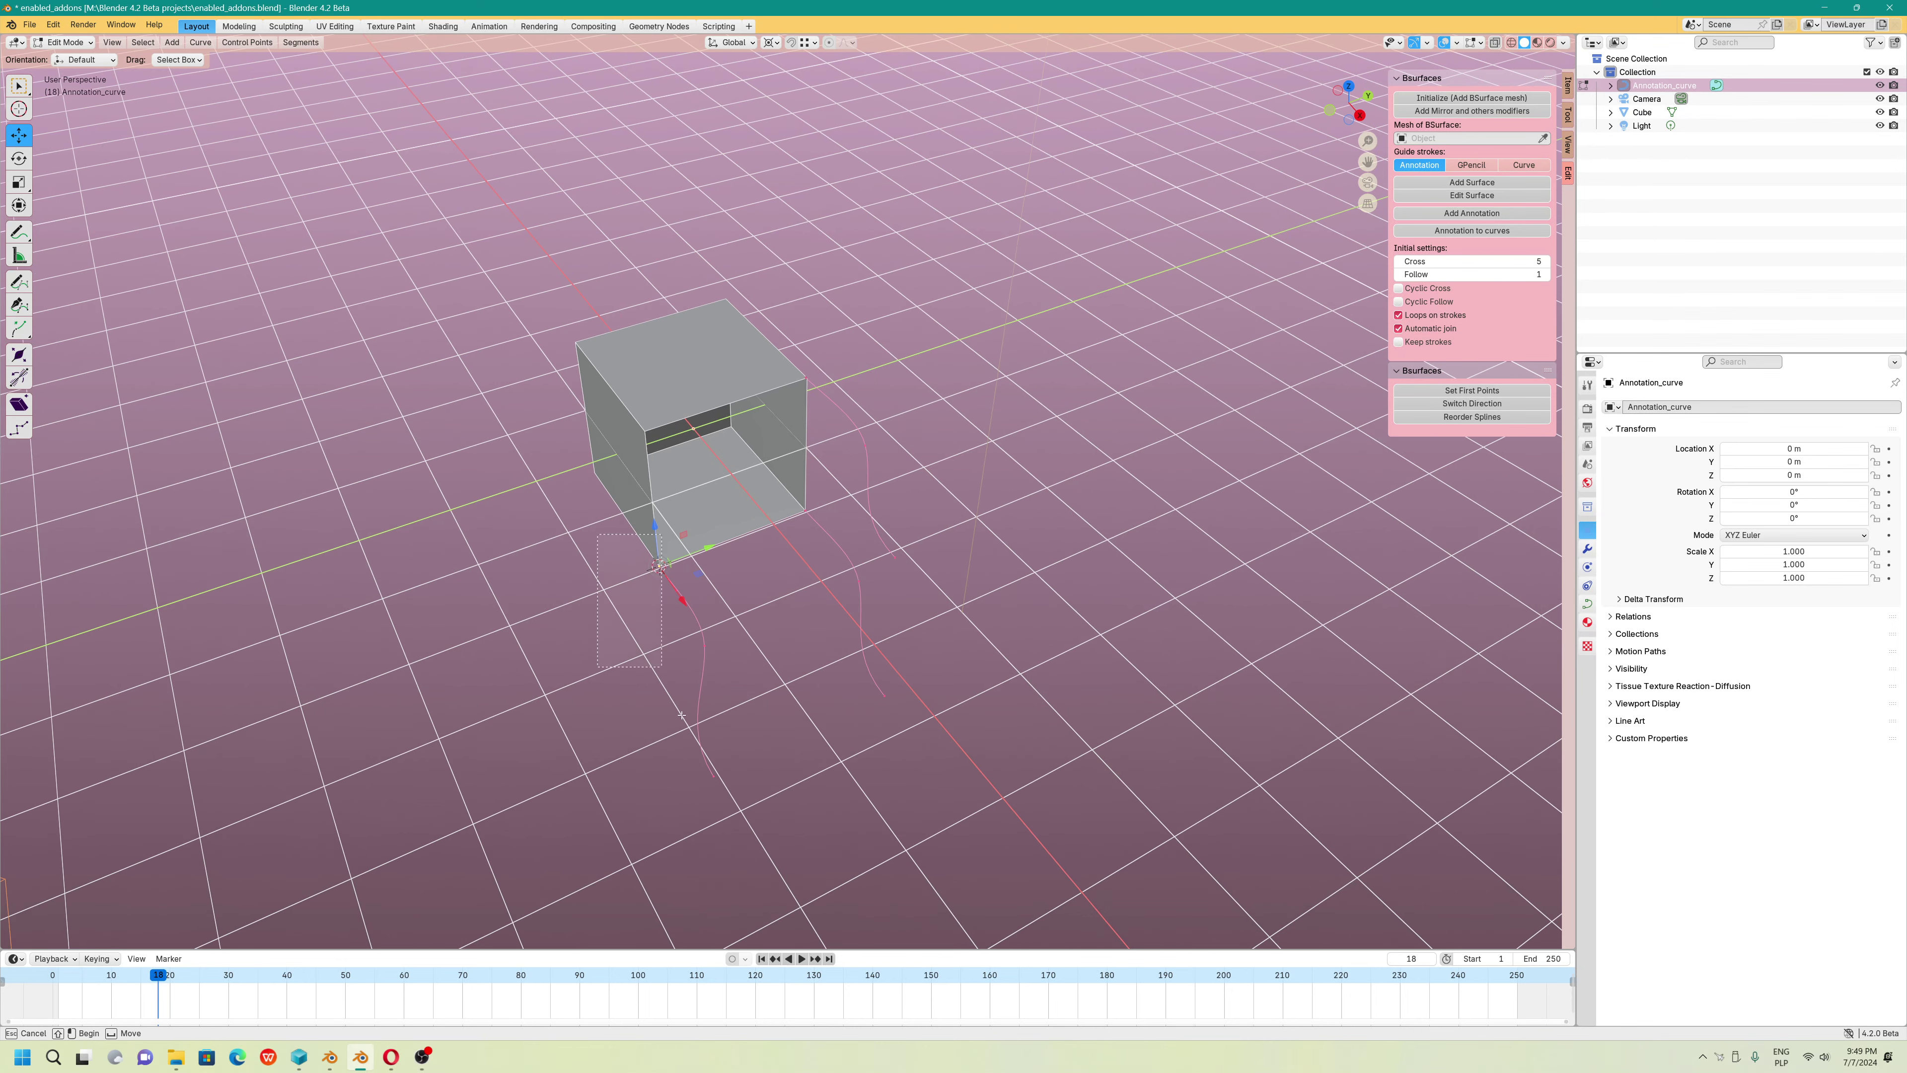
{"action": "left_click_drag", "start_coordinate": [597, 594], "coordinate": [733, 819]}
{"action": "left_click", "coordinate": [791, 43]}
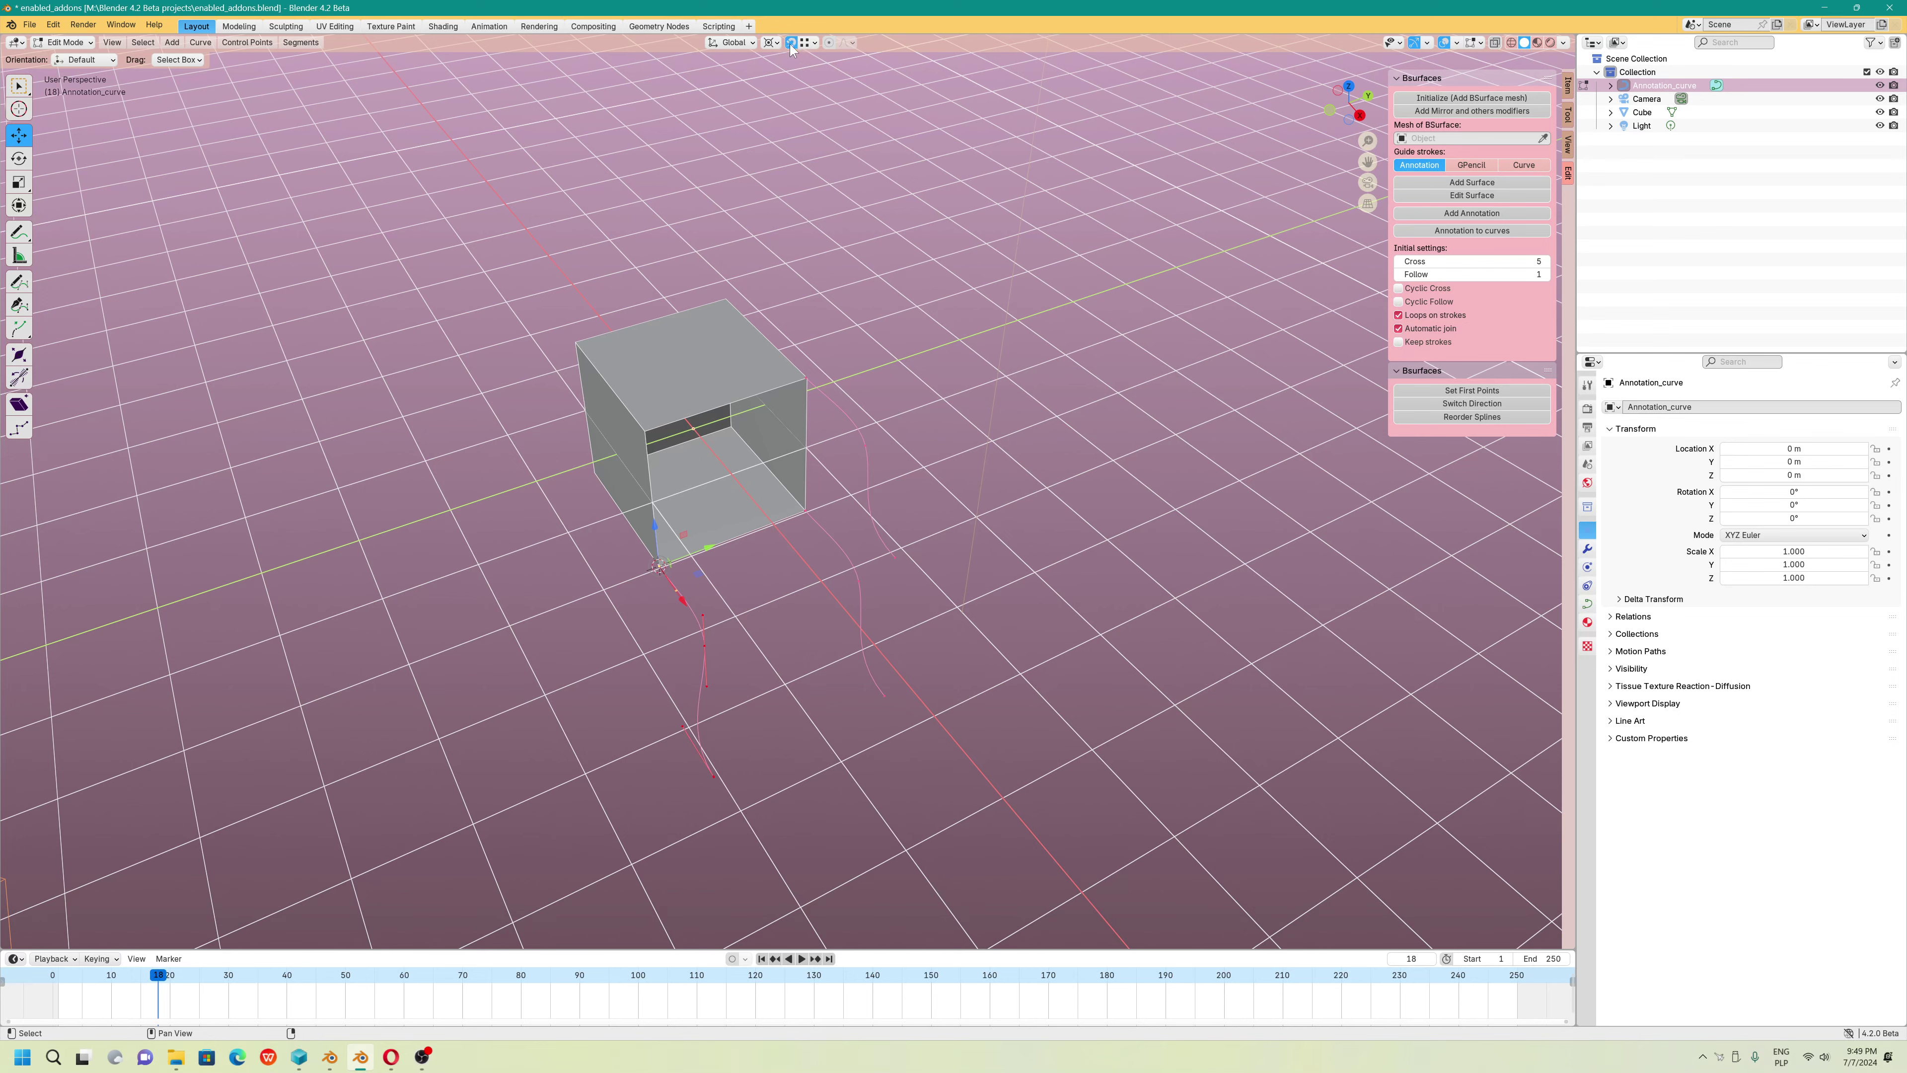
{"action": "left_click_drag", "start_coordinate": [655, 538], "coordinate": [642, 421]}
{"action": "middle_click_drag", "start_coordinate": [653, 428], "coordinate": [884, 518]}
{"action": "scroll", "coordinate": [938, 583], "scroll_direction": "up", "scroll_amount": 3}
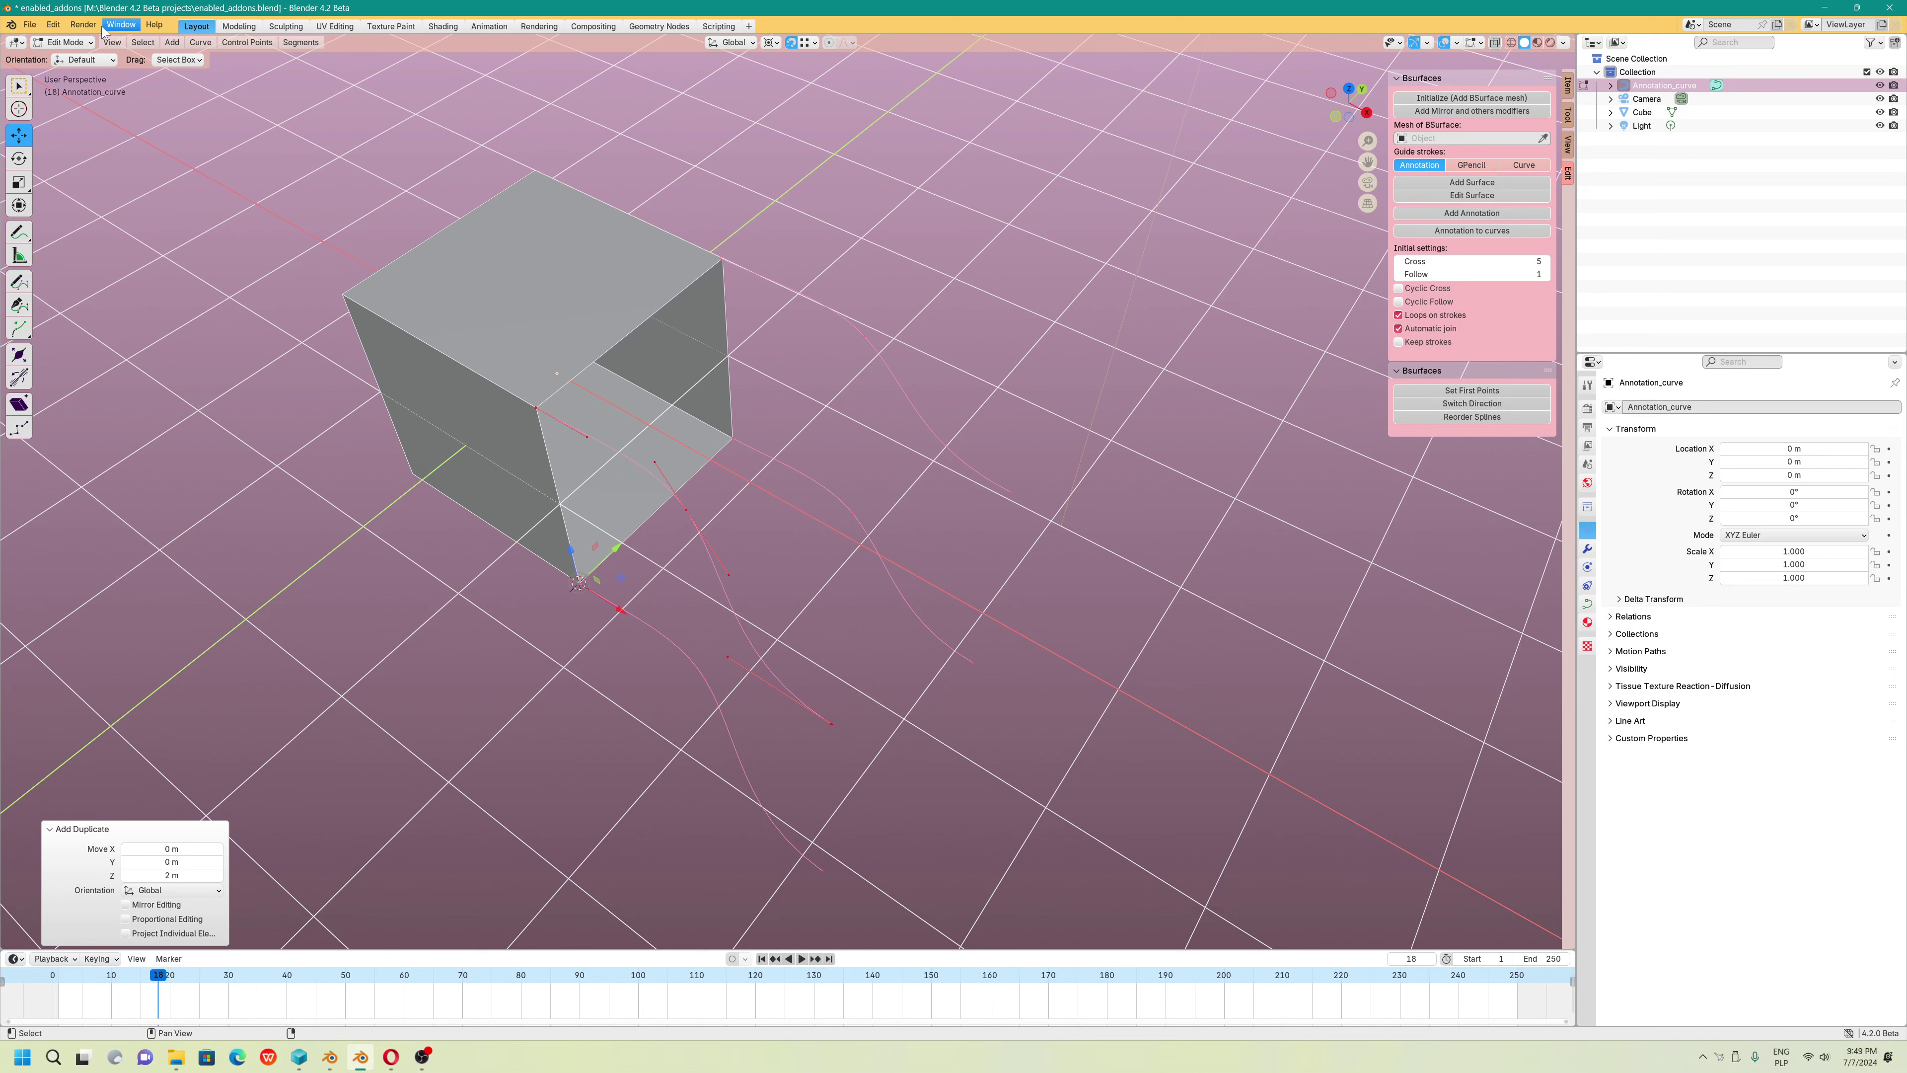
Put the Cube in Edit Mode with the Move tool, snapping off and no vertex selected
{"action": "key", "text": "Tab"}
{"action": "left_click", "coordinate": [654, 255]}
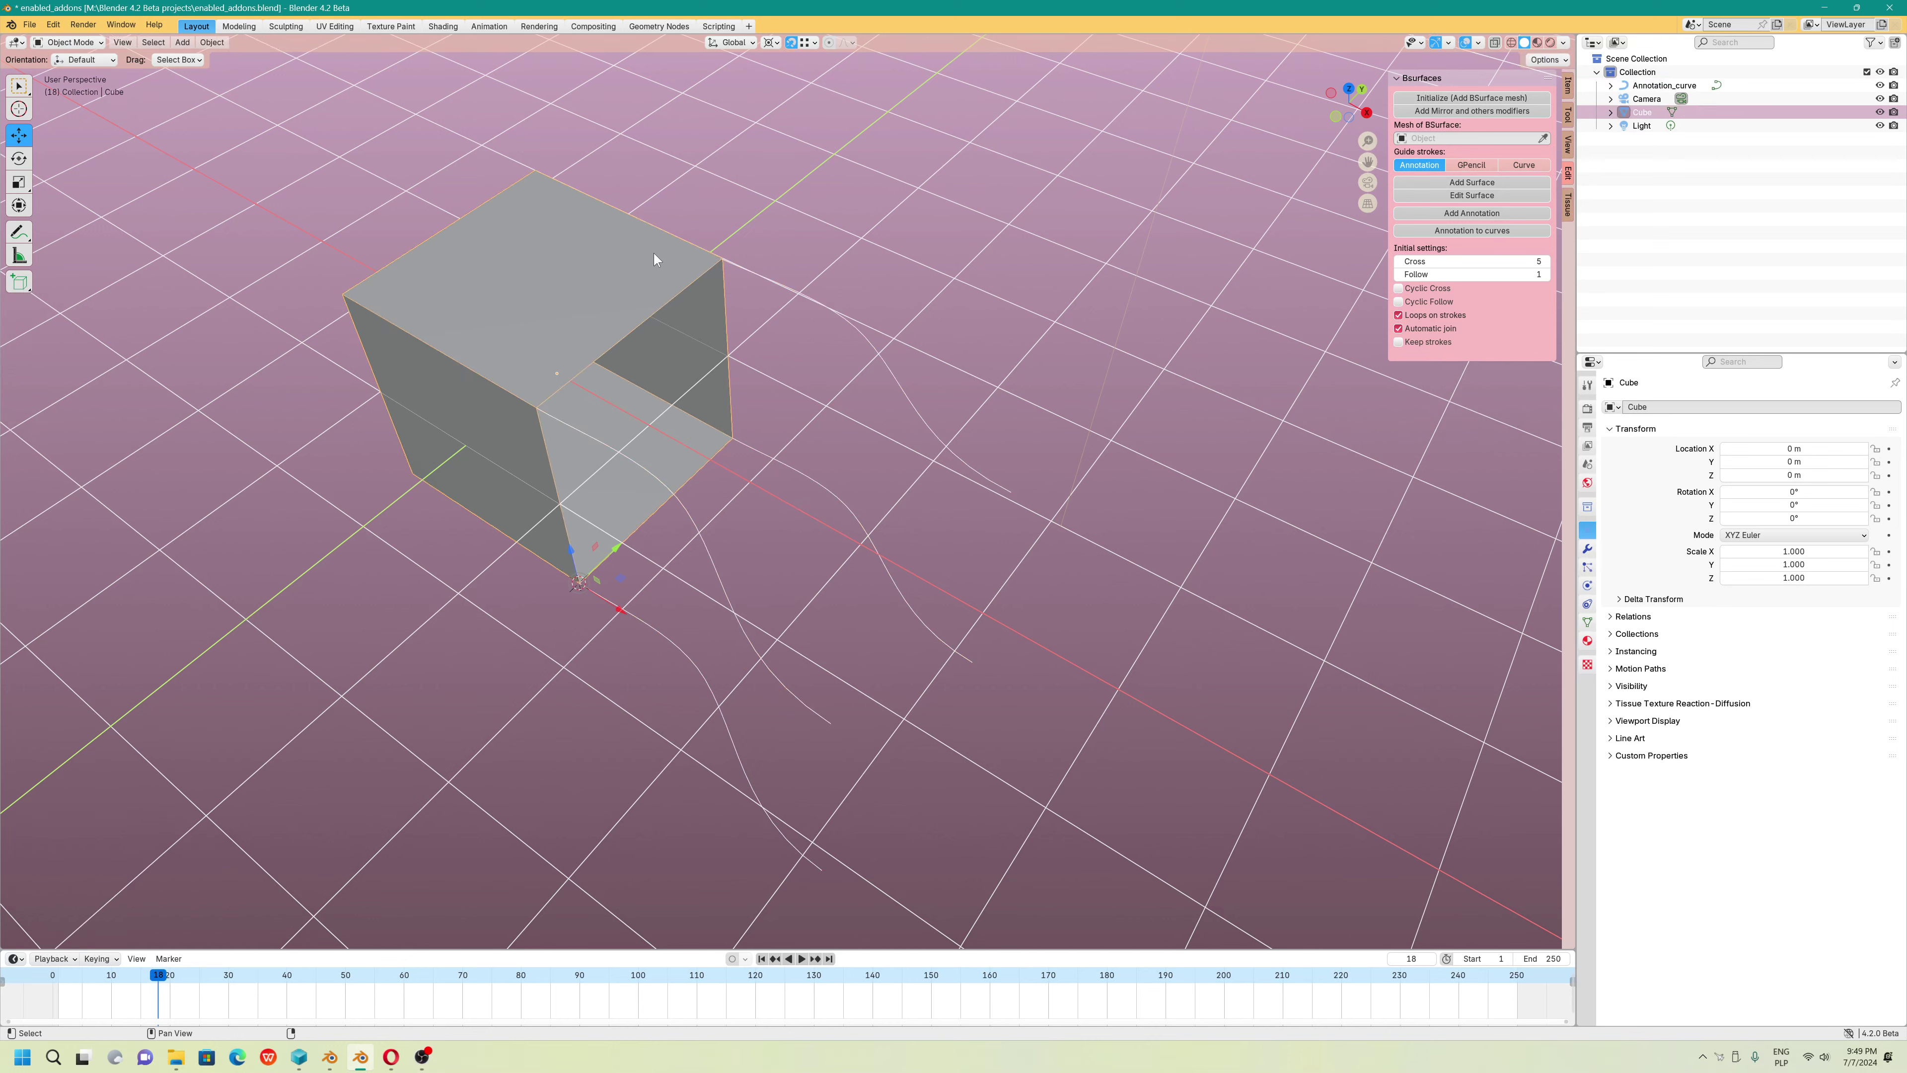
{"action": "key", "text": "Tab"}
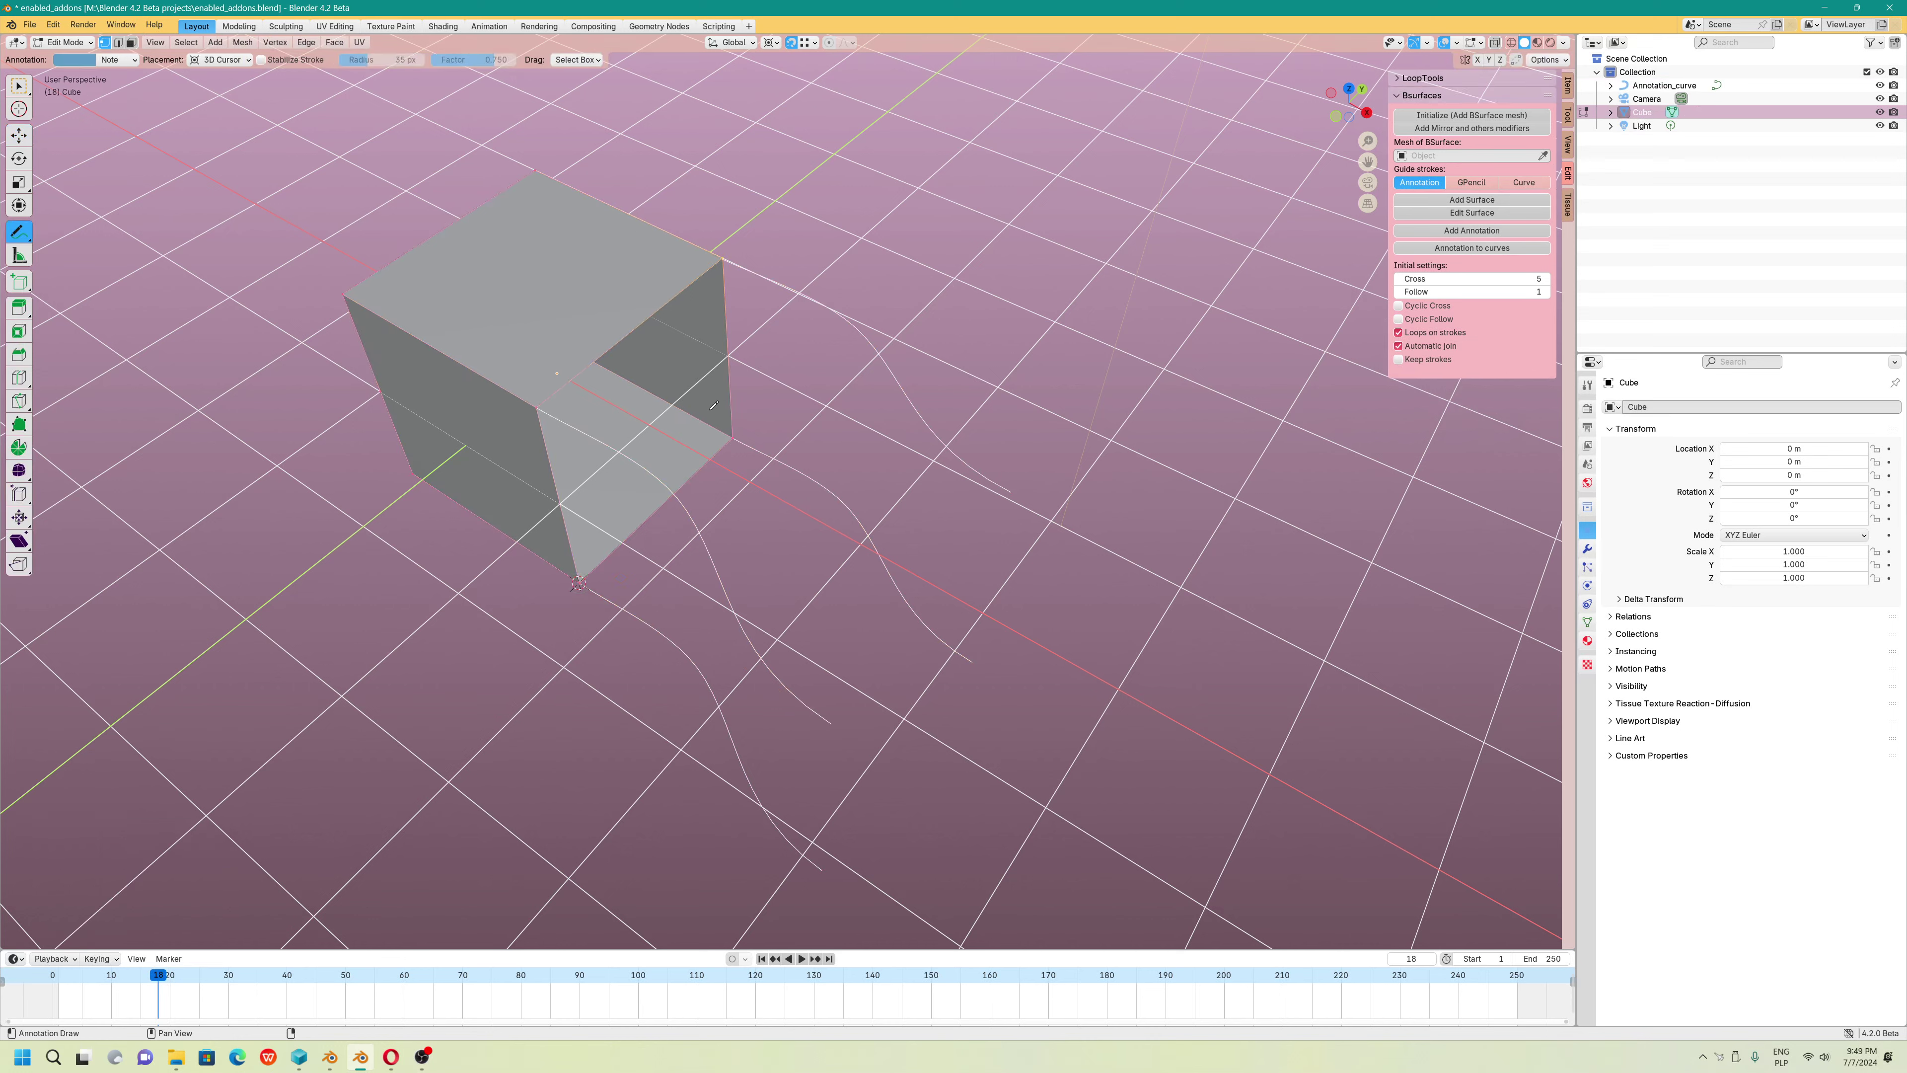
{"action": "left_click", "coordinate": [18, 135]}
{"action": "left_click", "coordinate": [791, 43]}
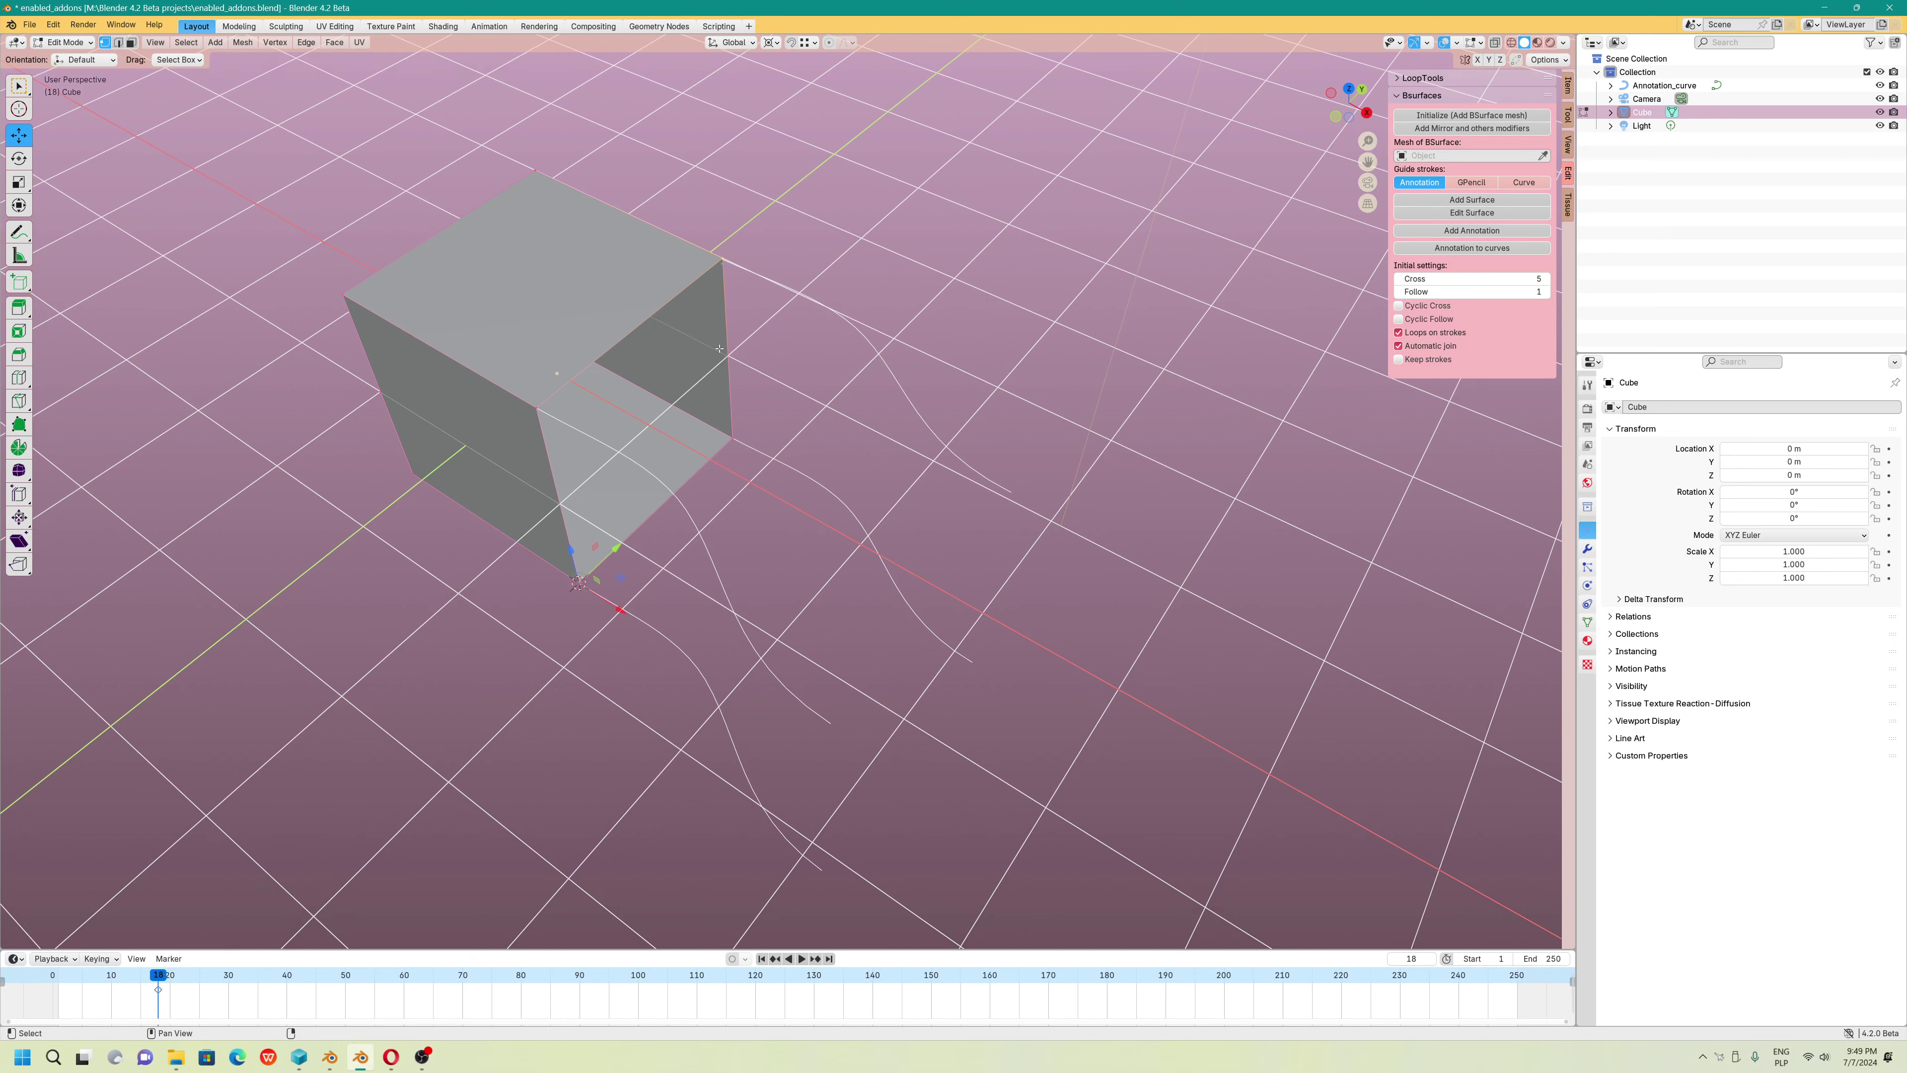
{"action": "left_click", "coordinate": [638, 535], "text": "shift"}
Use Annotation_curve as Bsurfaces guide curve on the Cube mesh, add the surface with Cyclic Cross
{"action": "left_click", "coordinate": [1525, 183]}
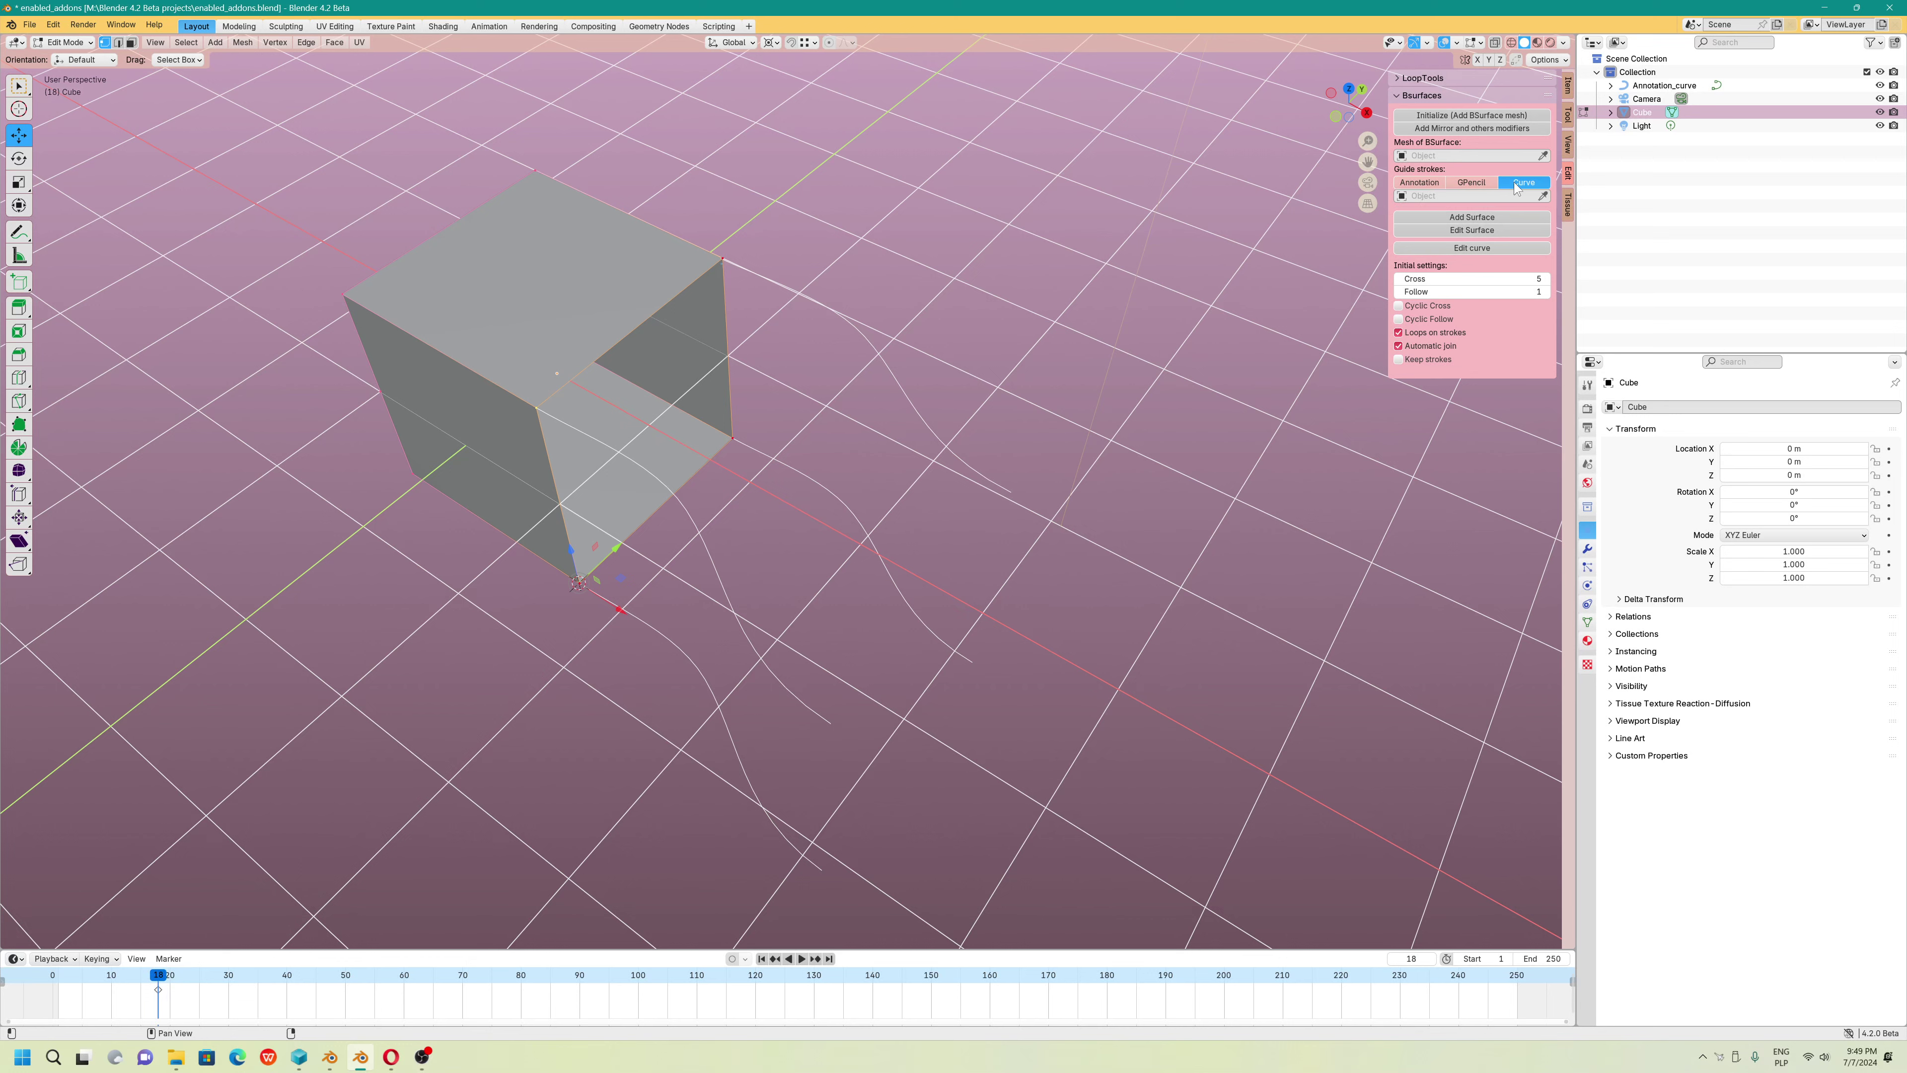
{"action": "left_click", "coordinate": [1543, 195]}
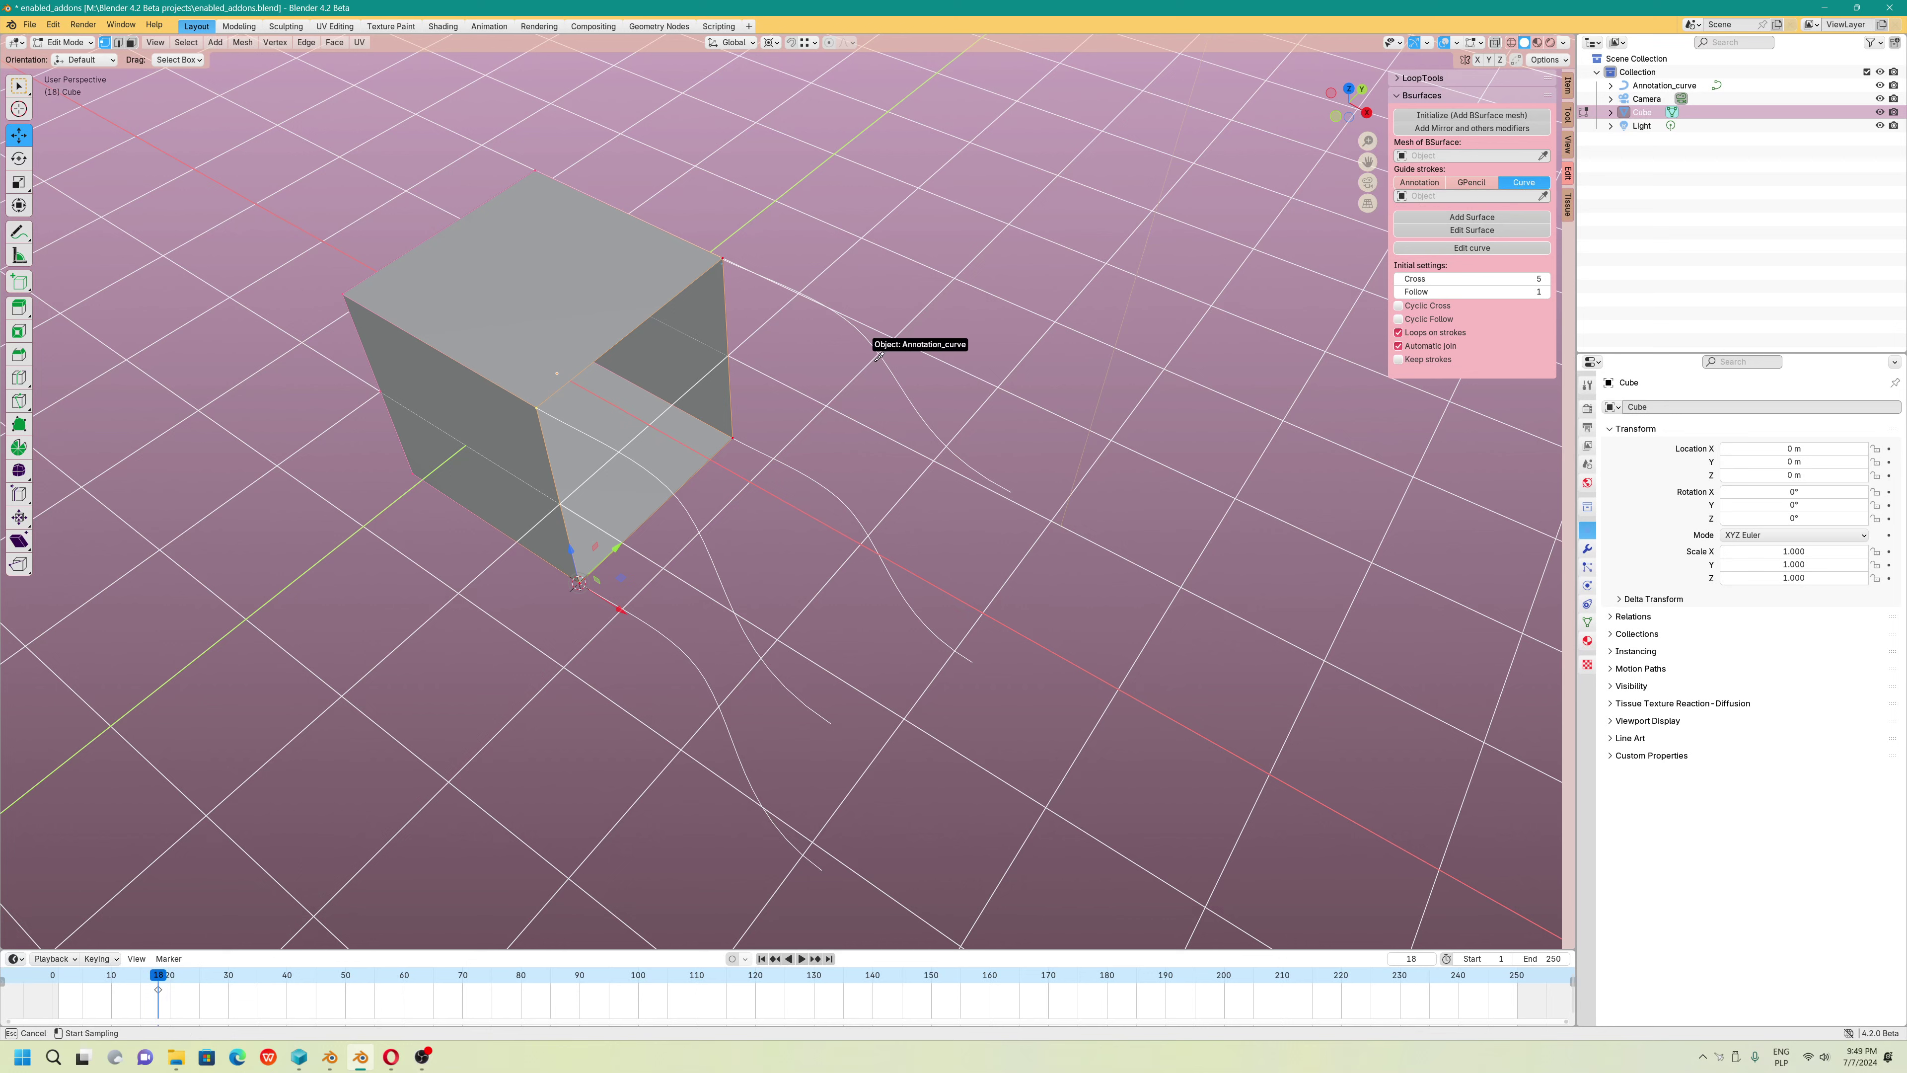
{"action": "left_click", "coordinate": [849, 513]}
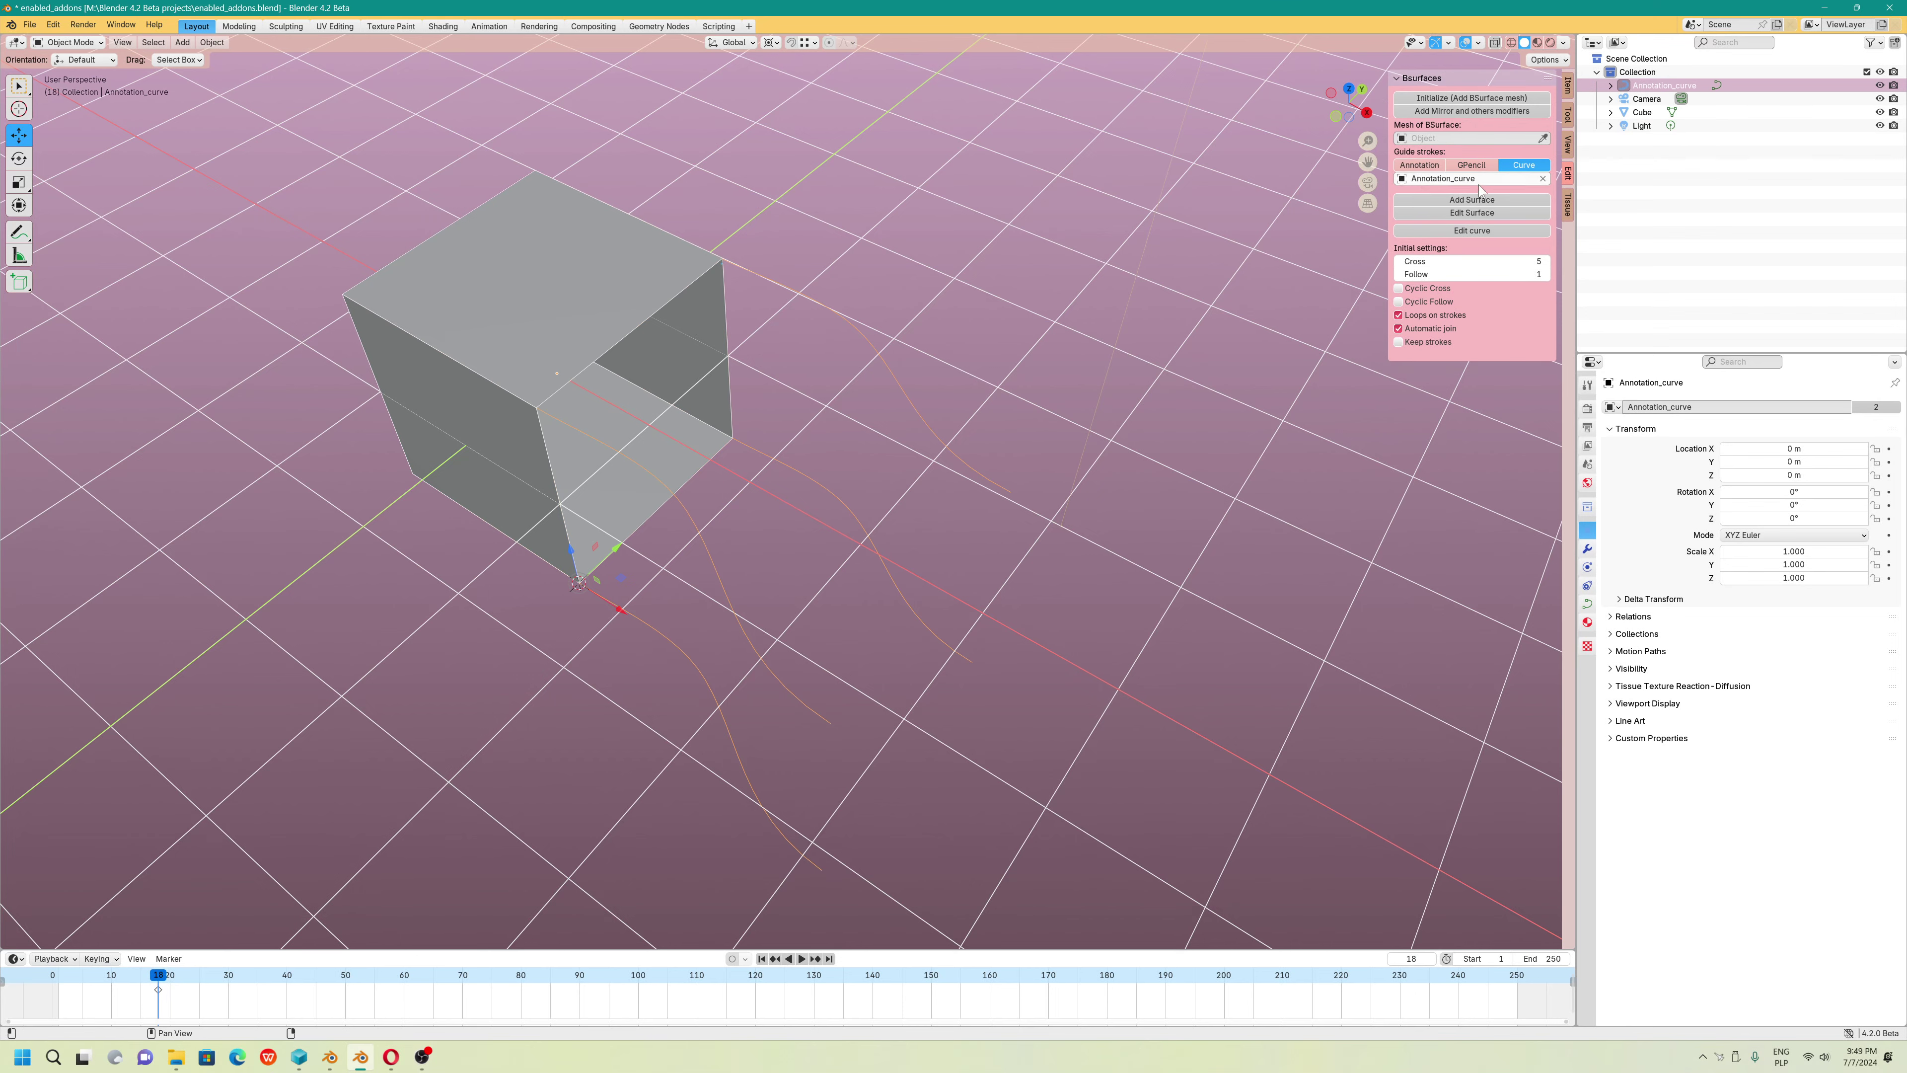
{"action": "left_click", "coordinate": [1543, 138]}
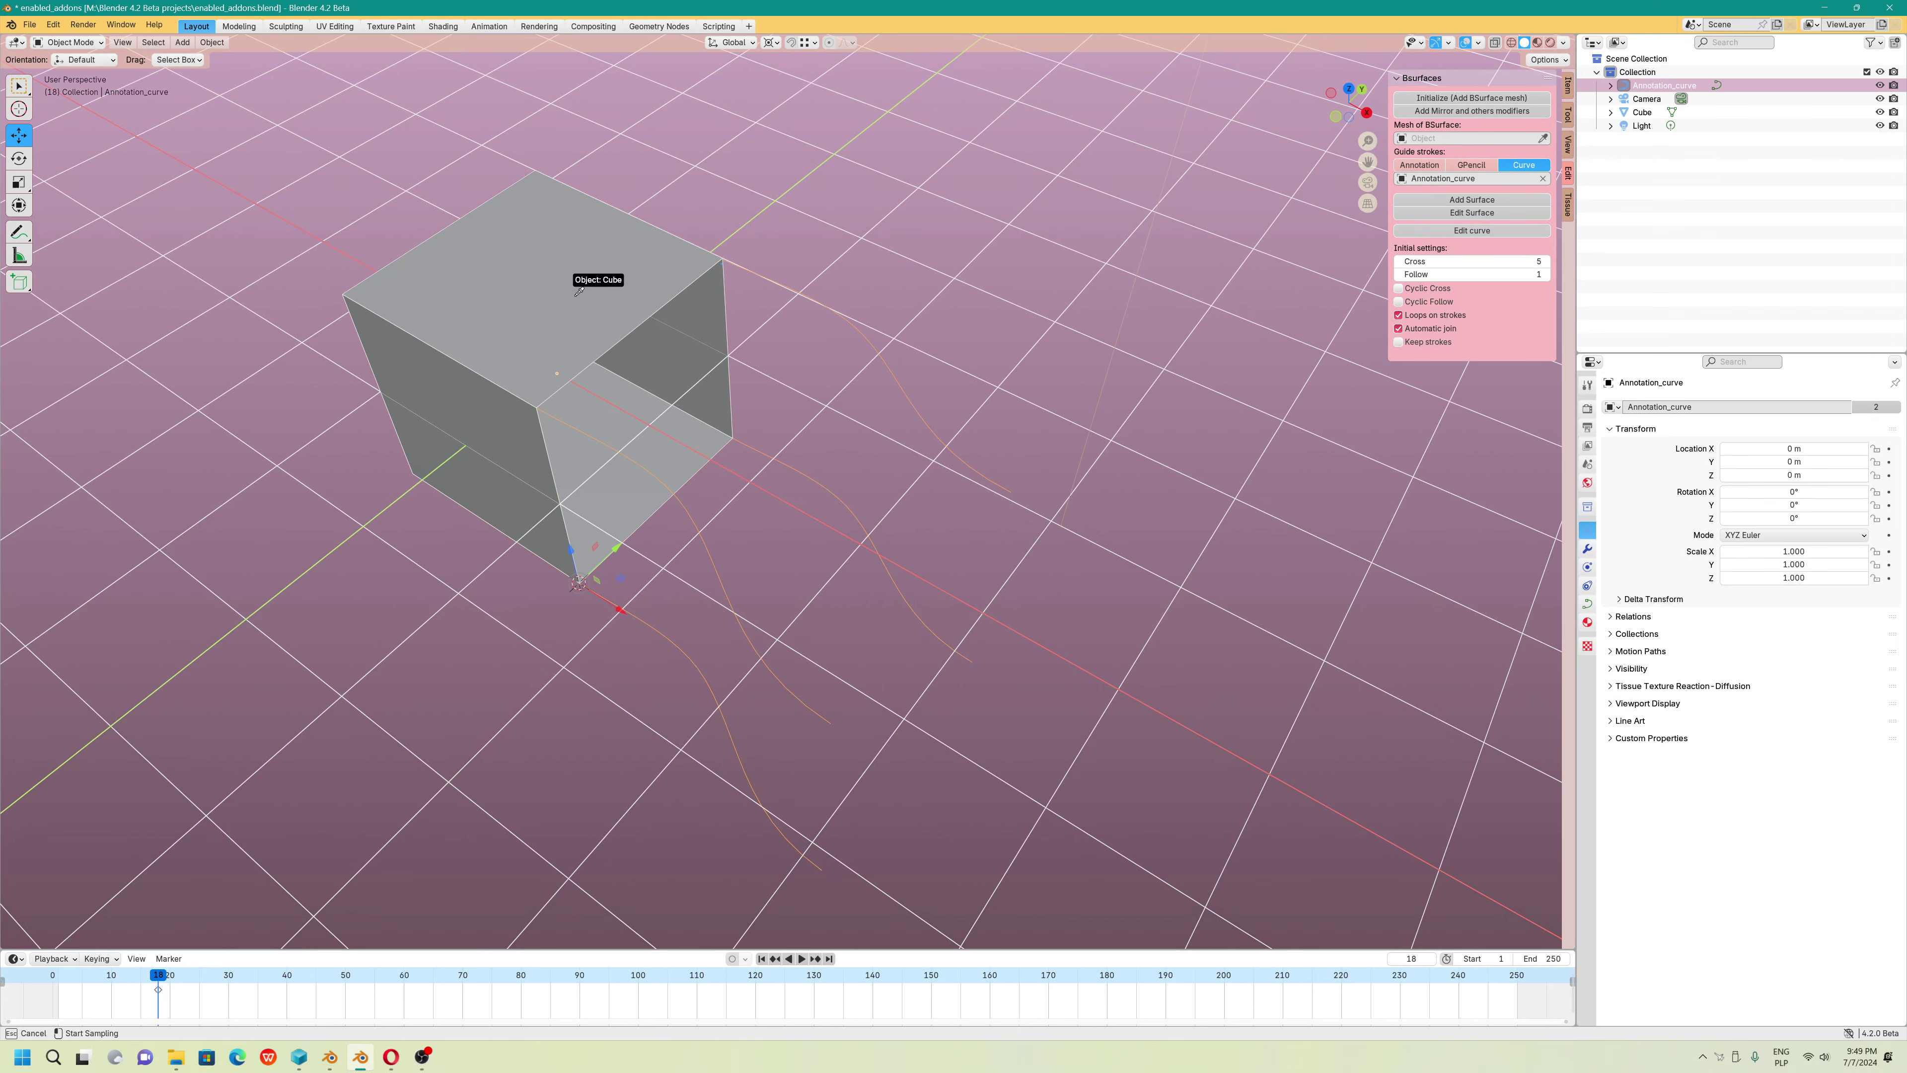
{"action": "left_click", "coordinate": [597, 301]}
{"action": "left_click", "coordinate": [1453, 268]}
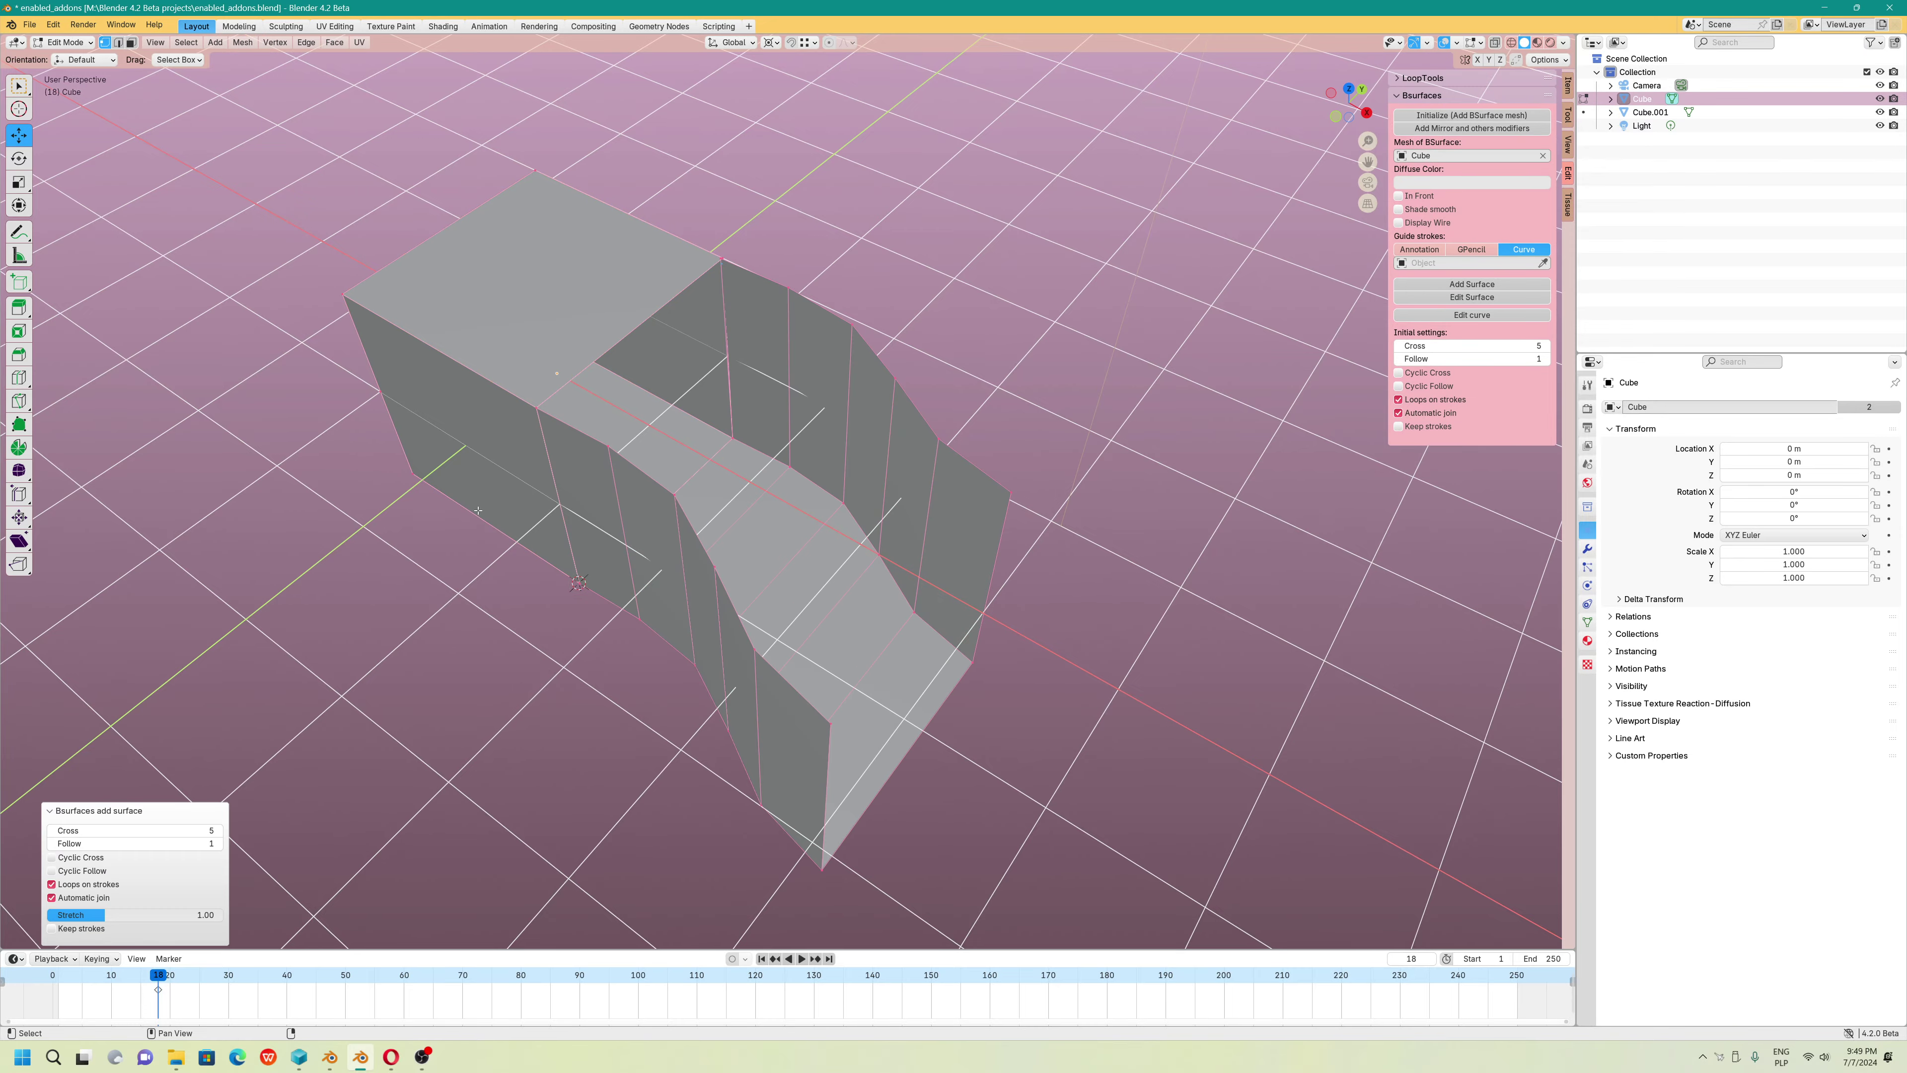
{"action": "left_click", "coordinate": [51, 857]}
{"action": "middle_click_drag", "start_coordinate": [976, 601], "coordinate": [739, 461]}
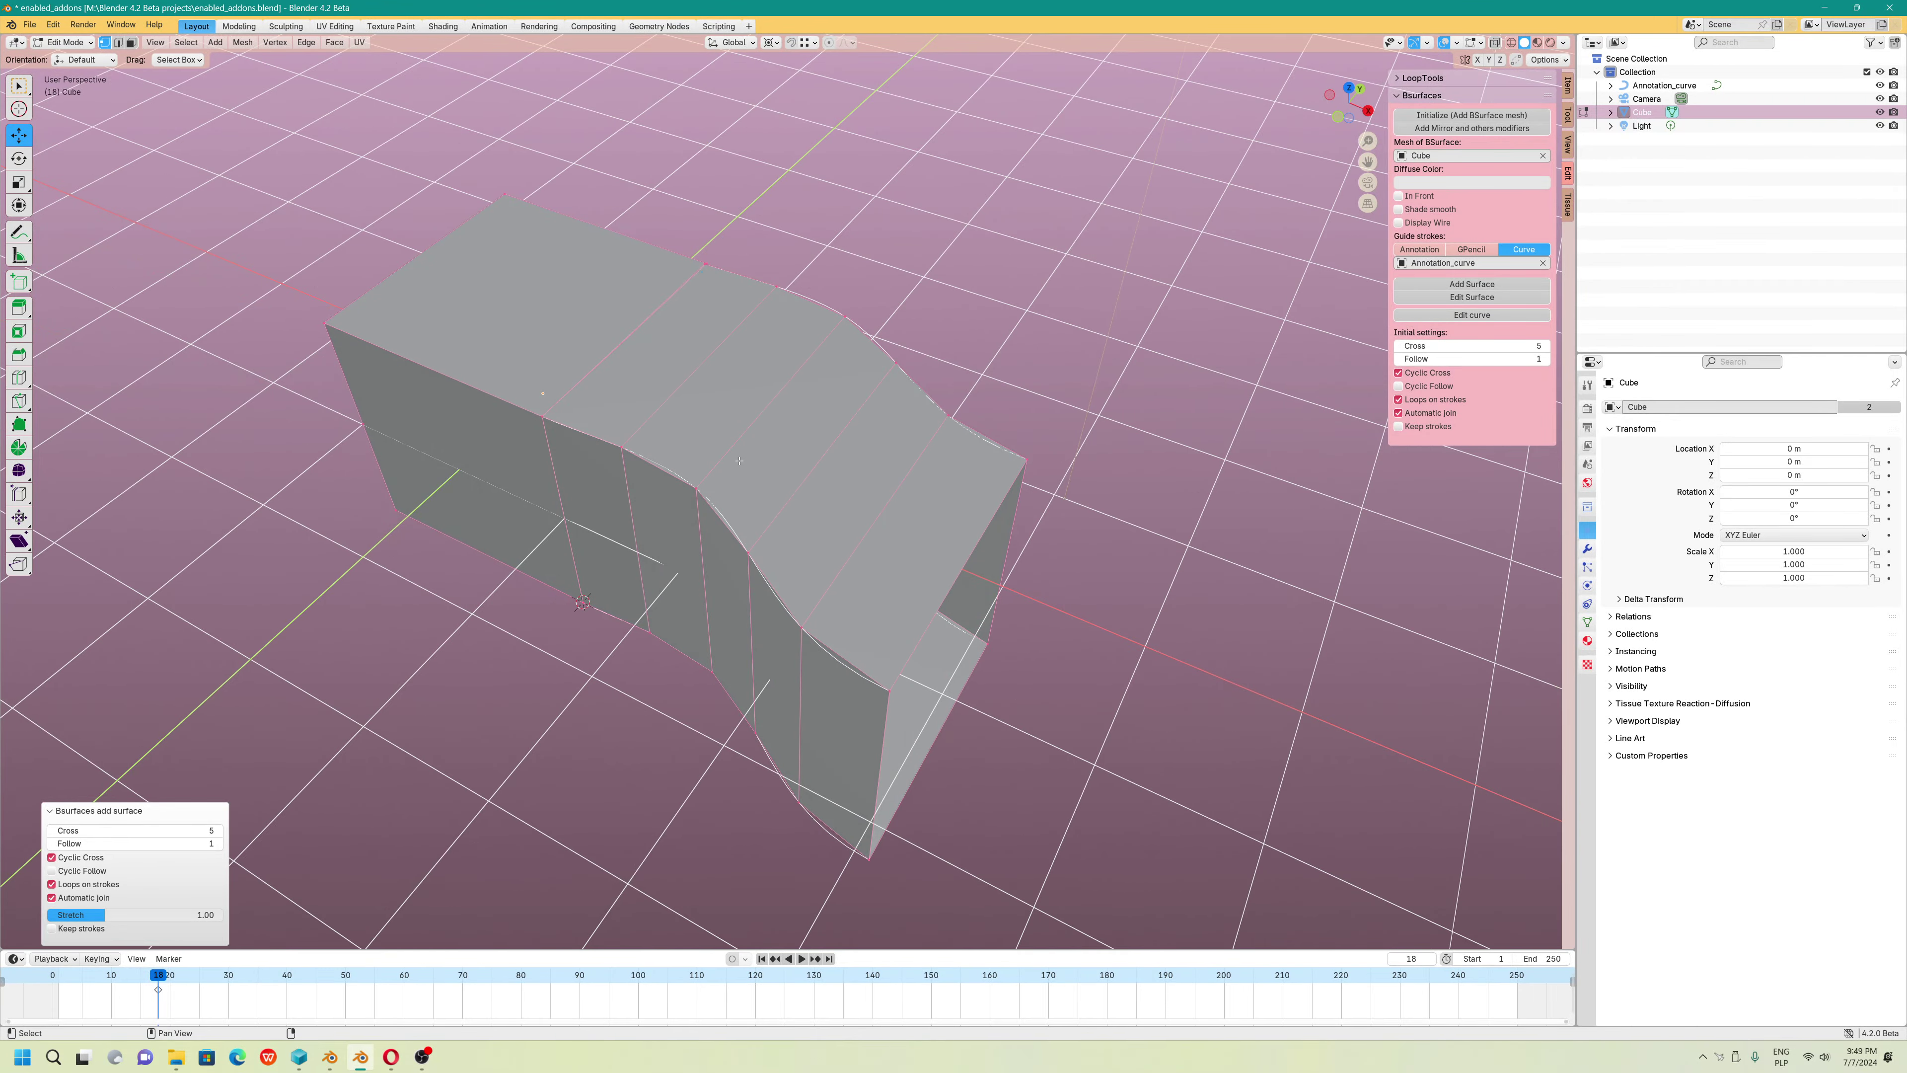
{"action": "middle_click_drag", "start_coordinate": [725, 472], "coordinate": [513, 278]}
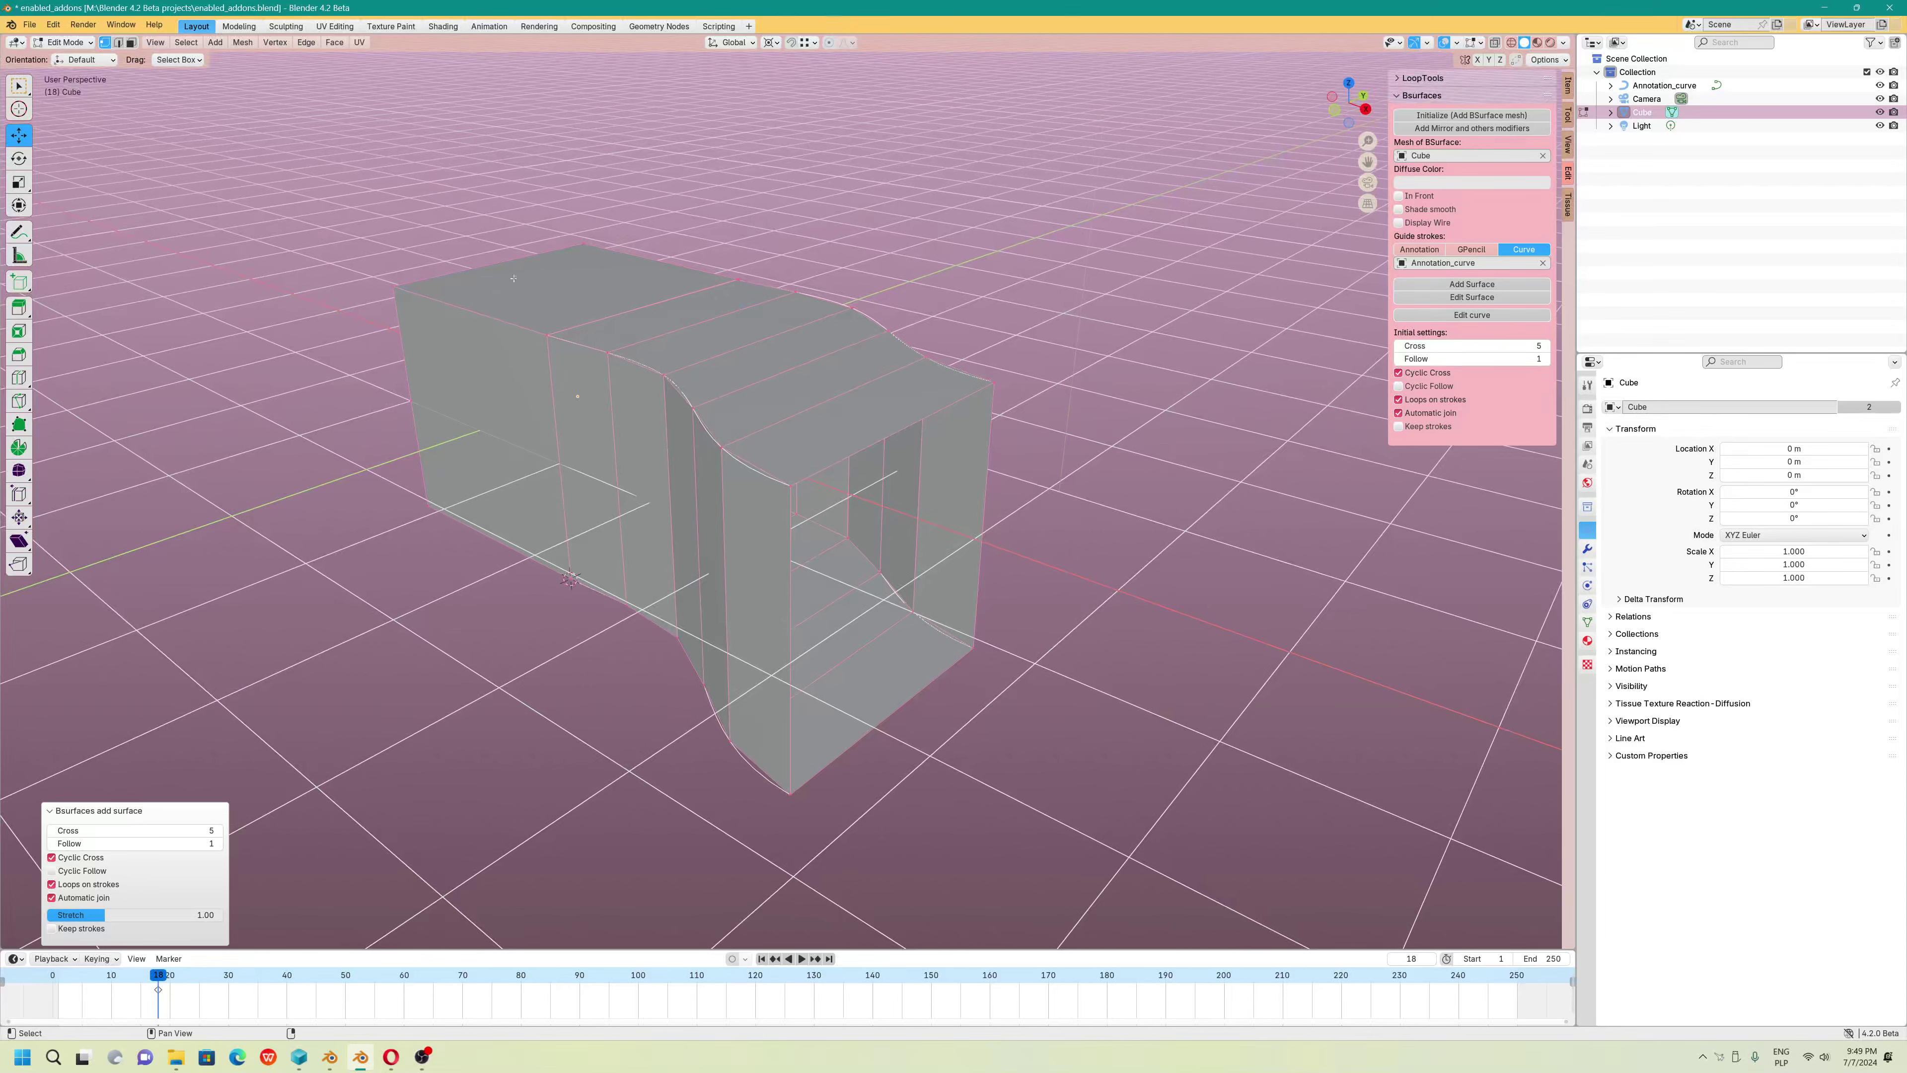
Show the Splash Screen from the Blender logo menu
{"action": "left_click", "coordinate": [12, 24]}
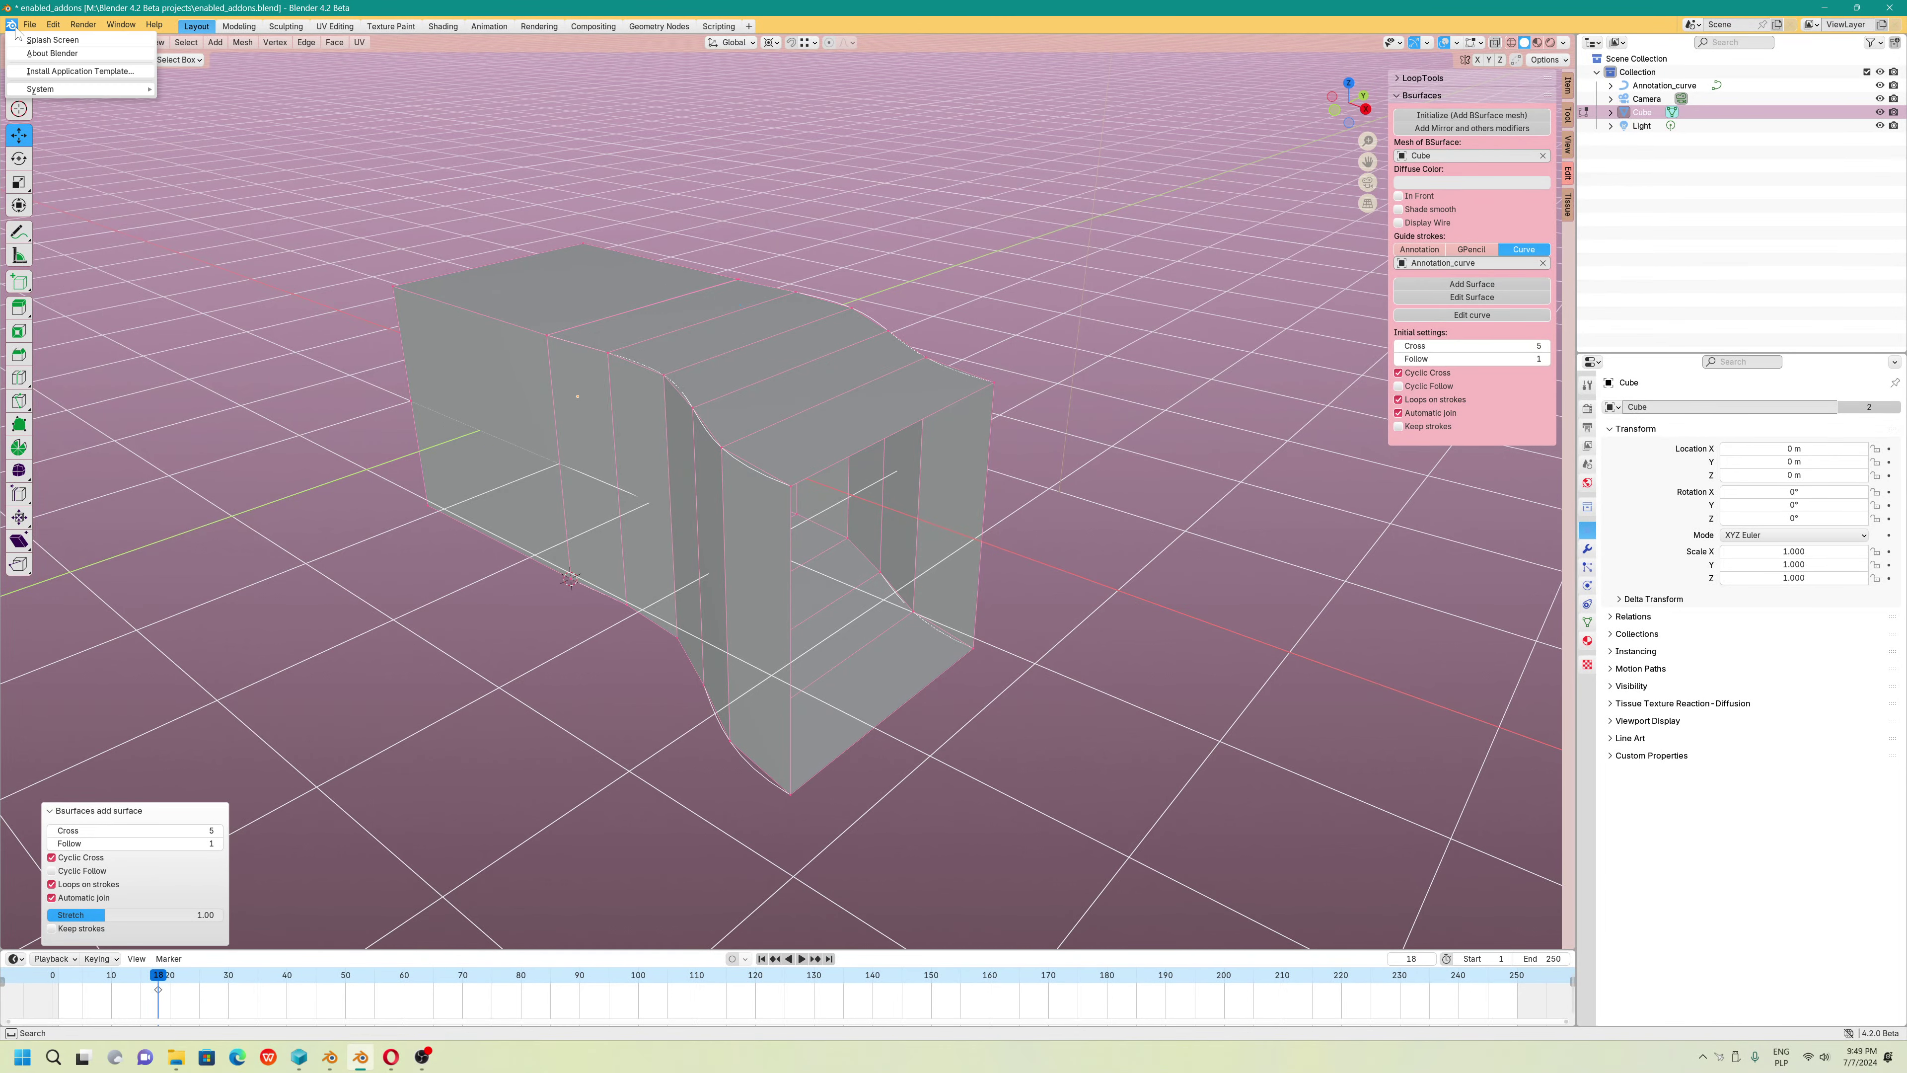
{"action": "left_click", "coordinate": [51, 40]}
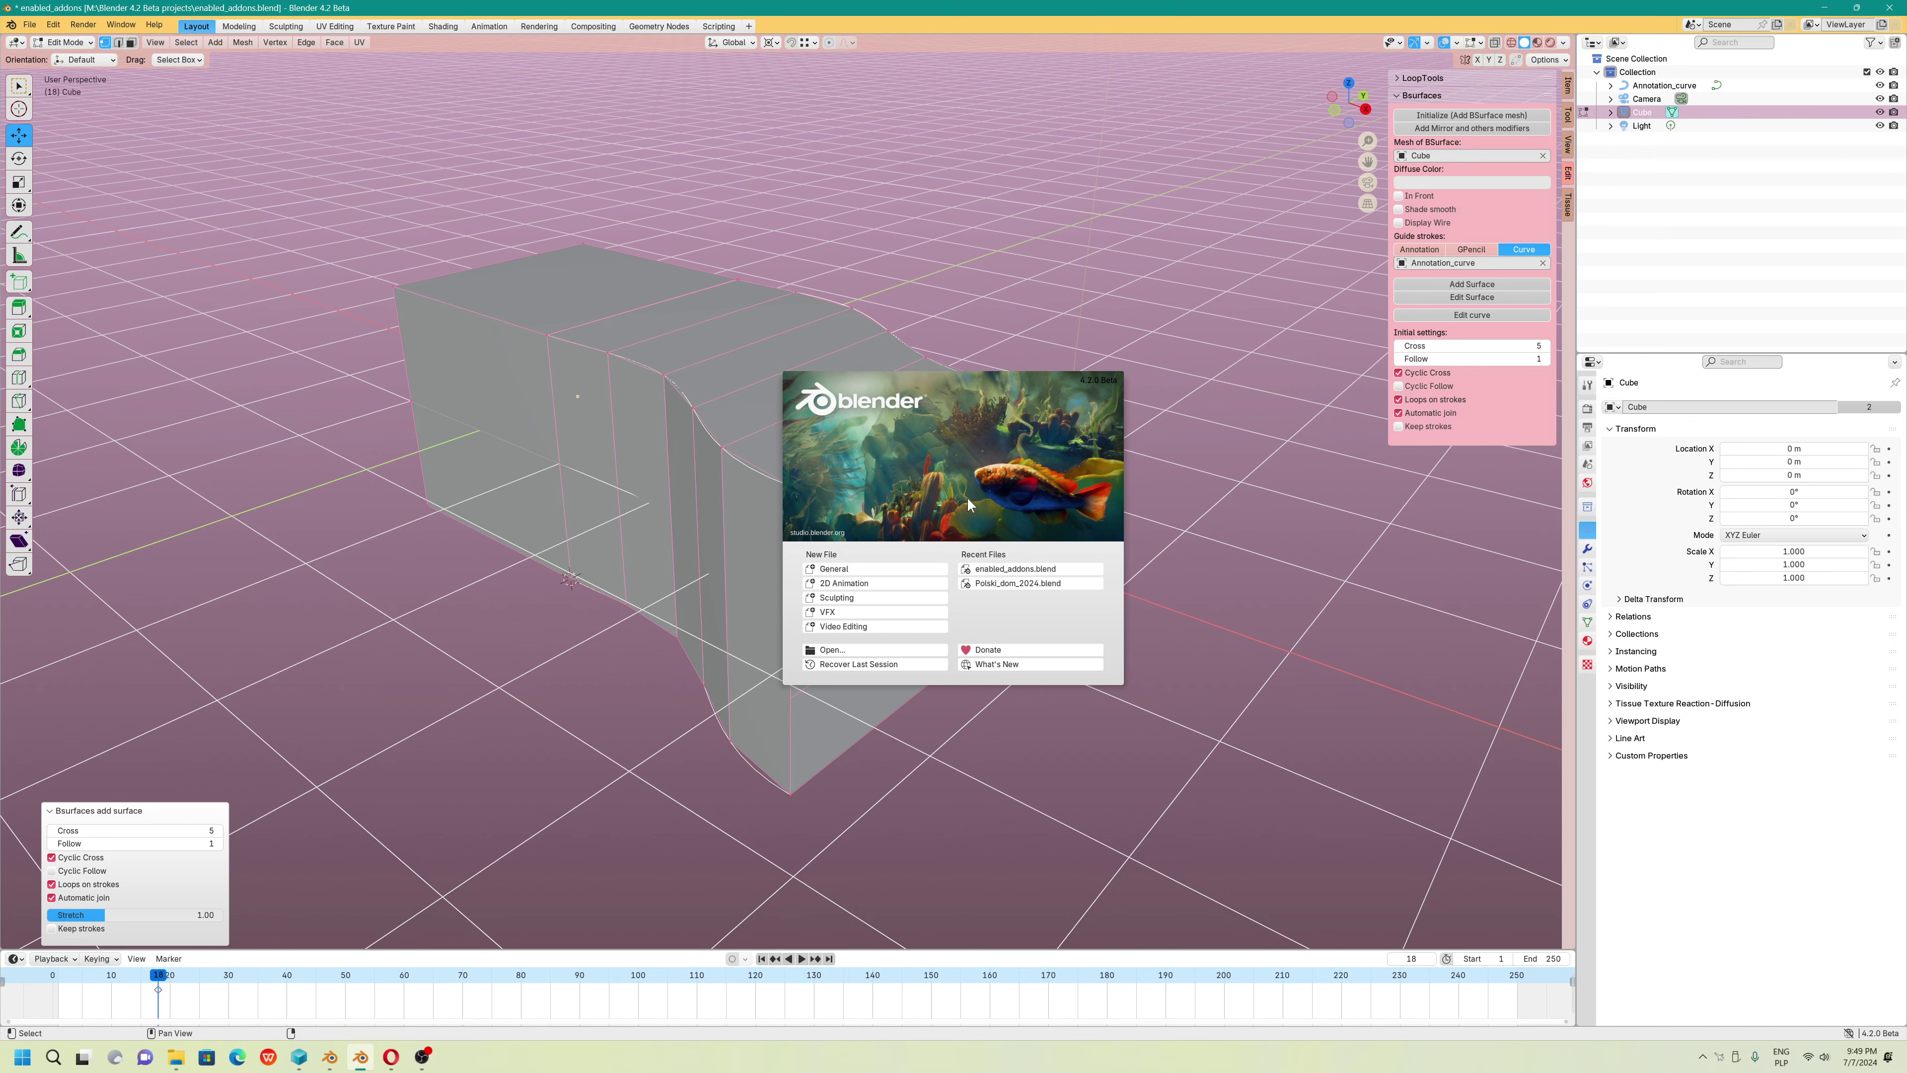